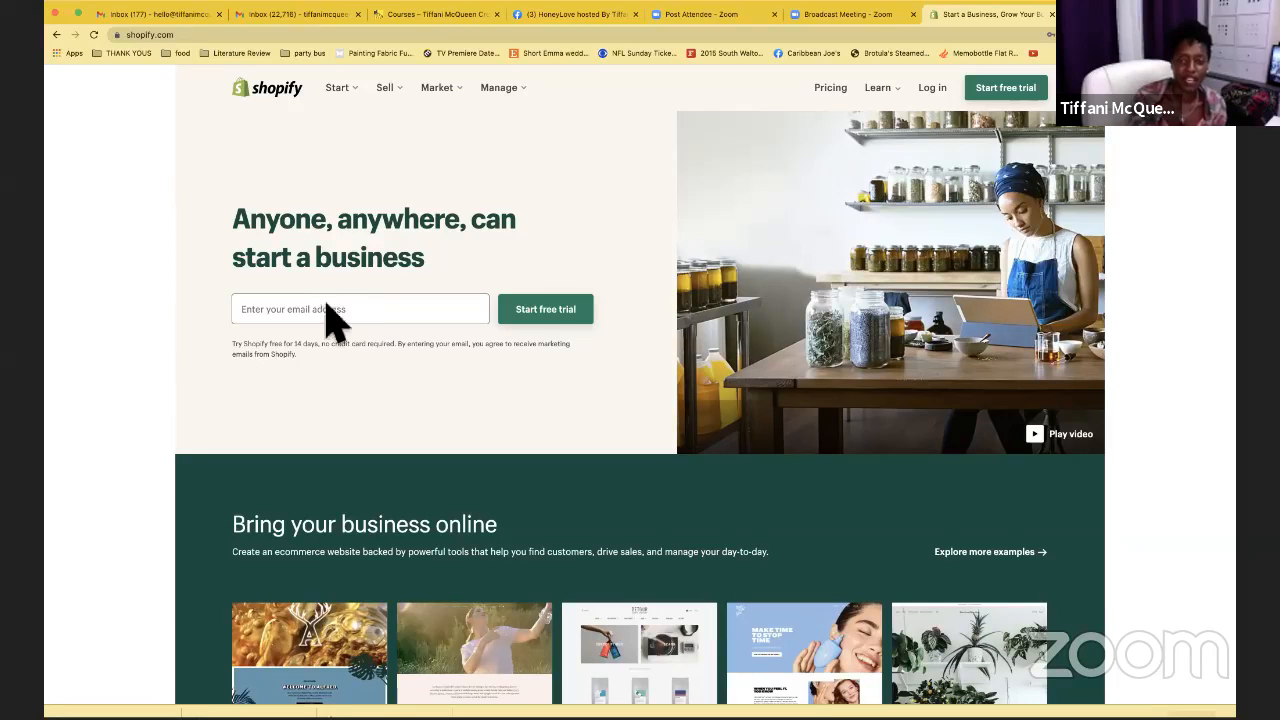
Log in to reach the account's stores list, then open a new blank browser tab
click(933, 88)
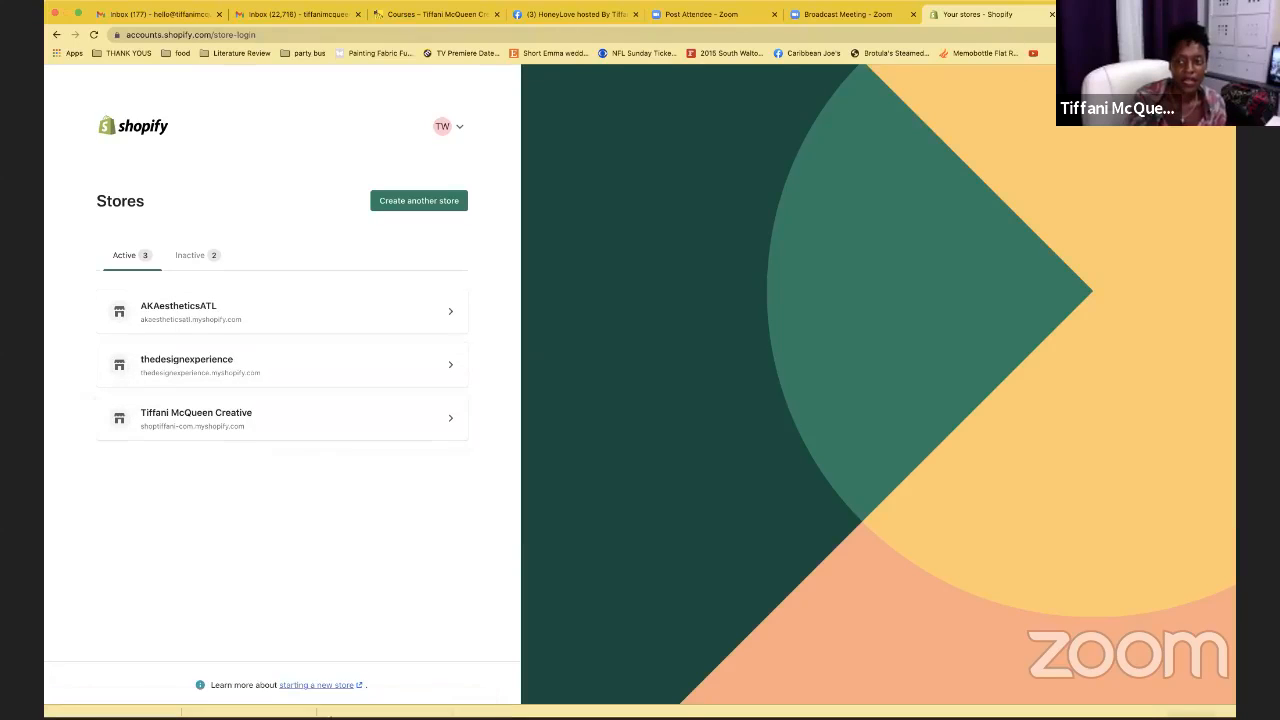
key(super+t)
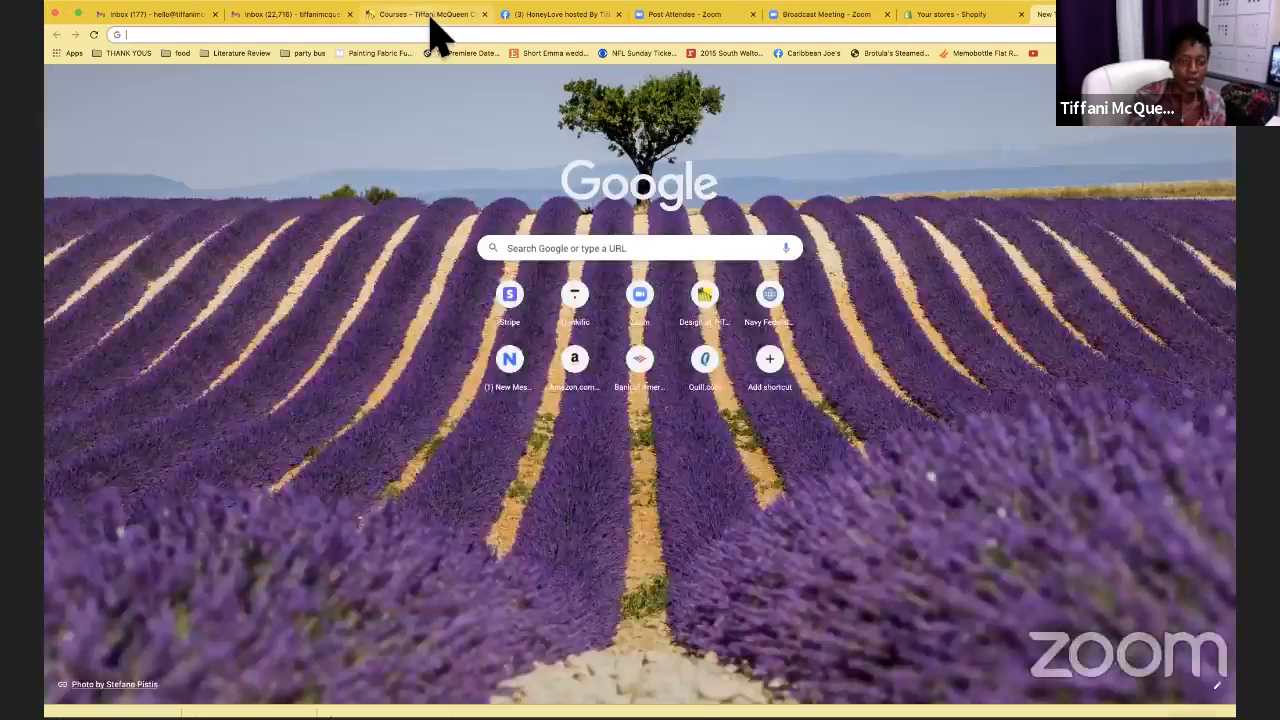
Browse the store's Courses collection page
click(428, 16)
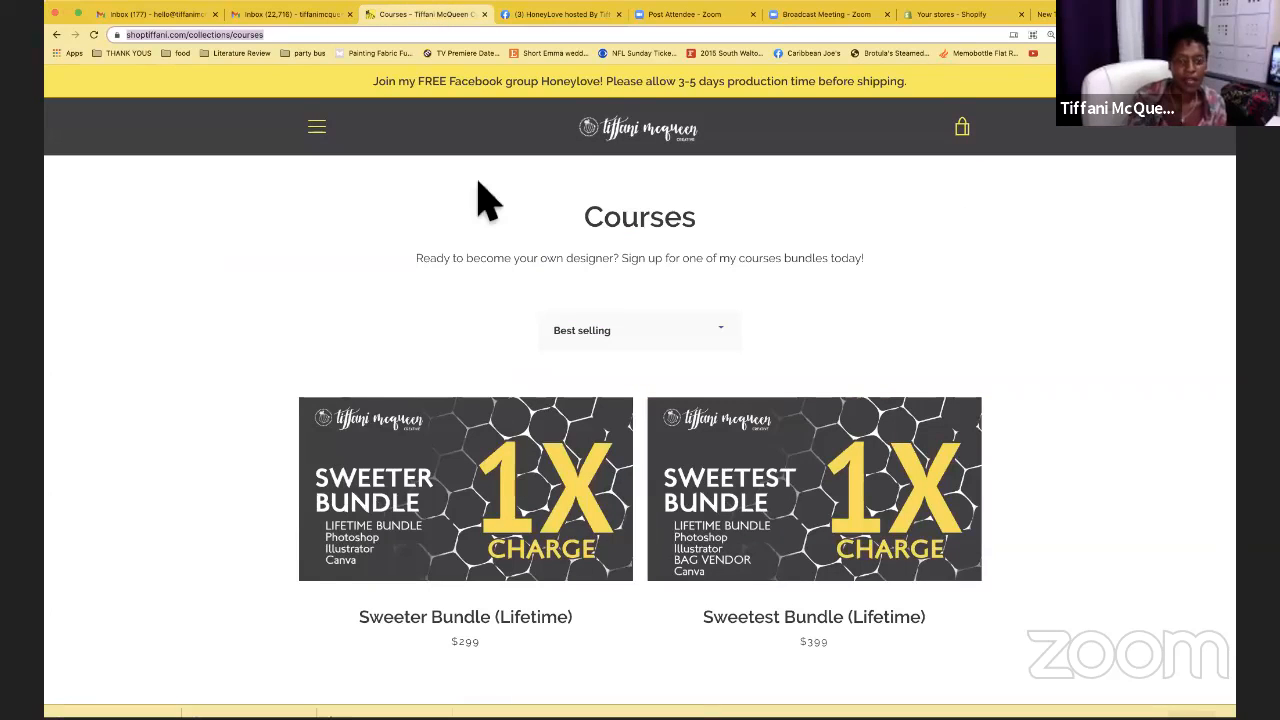
scroll(478, 190, down, 1)
scroll(480, 200, down, 5)
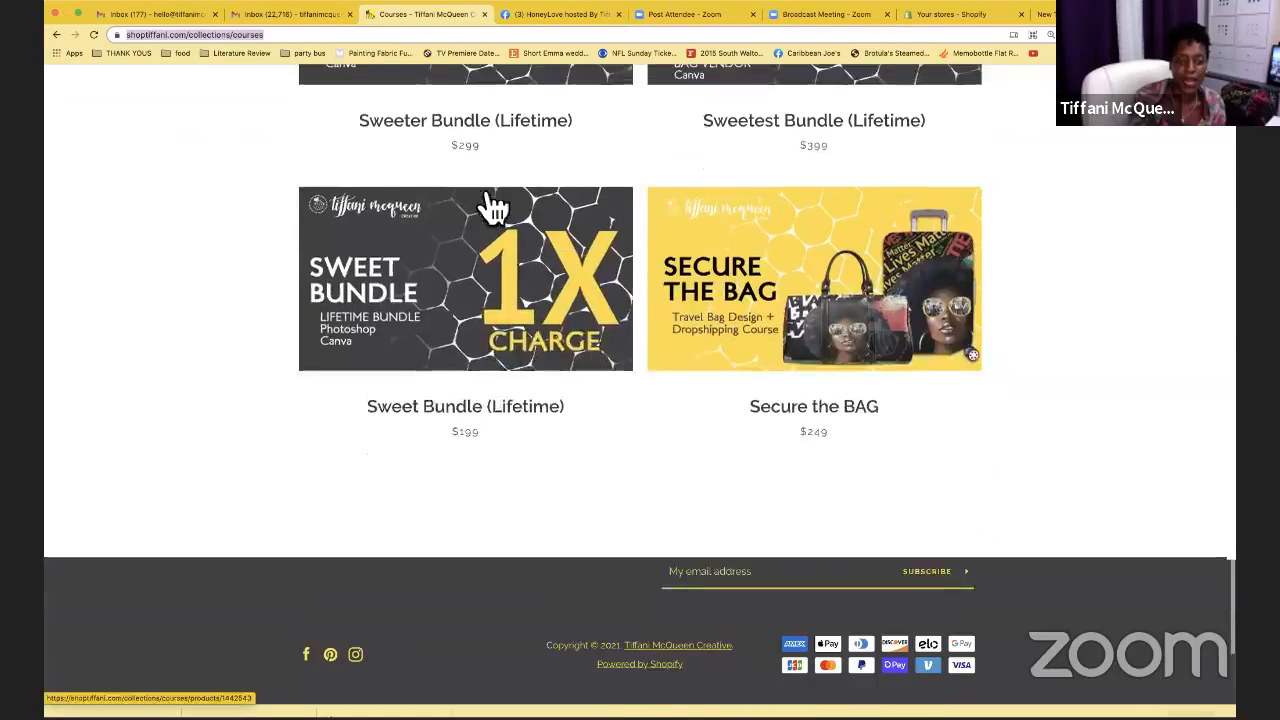
scroll(490, 206, up, 2)
scroll(490, 205, up, 2)
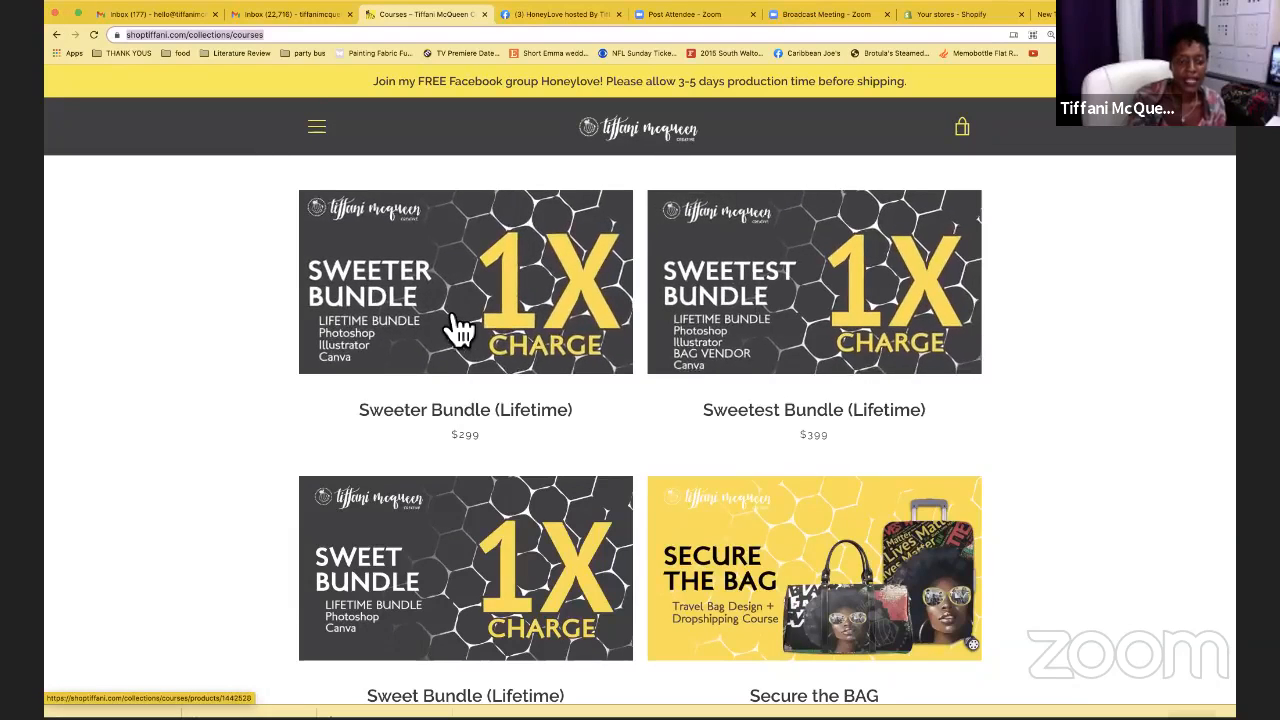
Look over the $299.00 Sweeter Bundle (Lifetime) product page, then bring up the site menu
click(607, 318)
scroll(600, 318, down, 2)
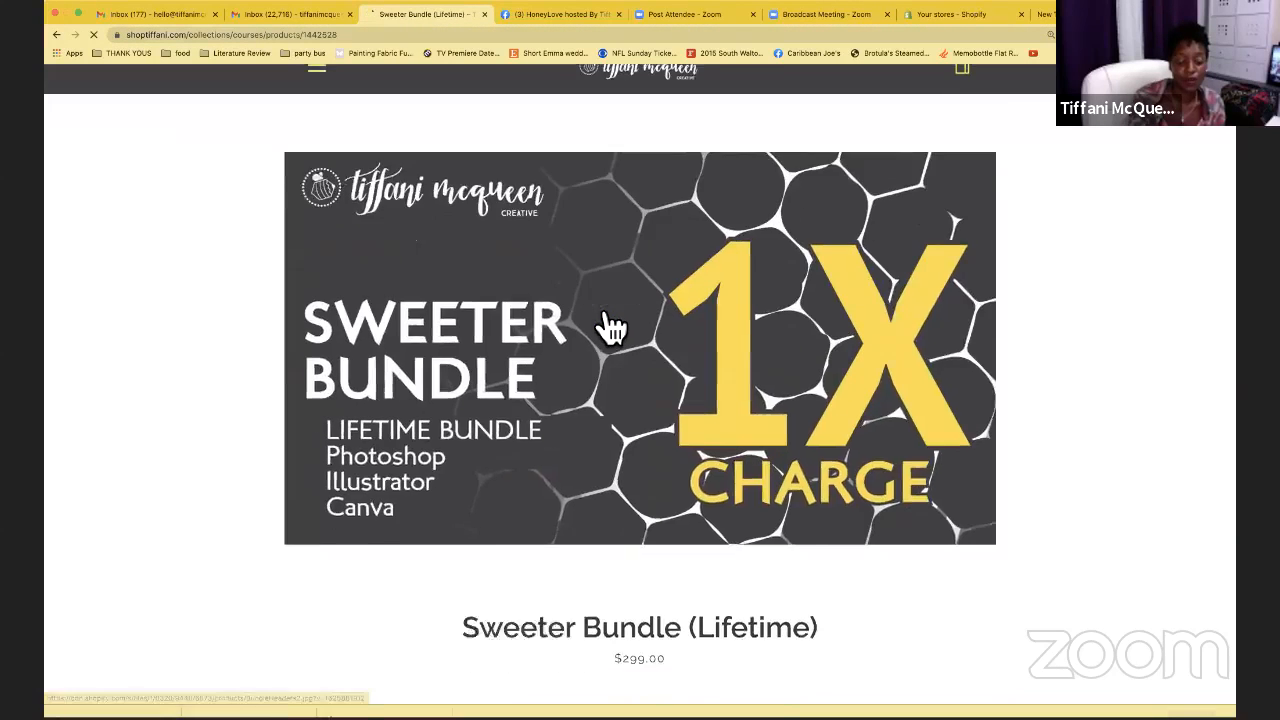
scroll(600, 318, down, 5)
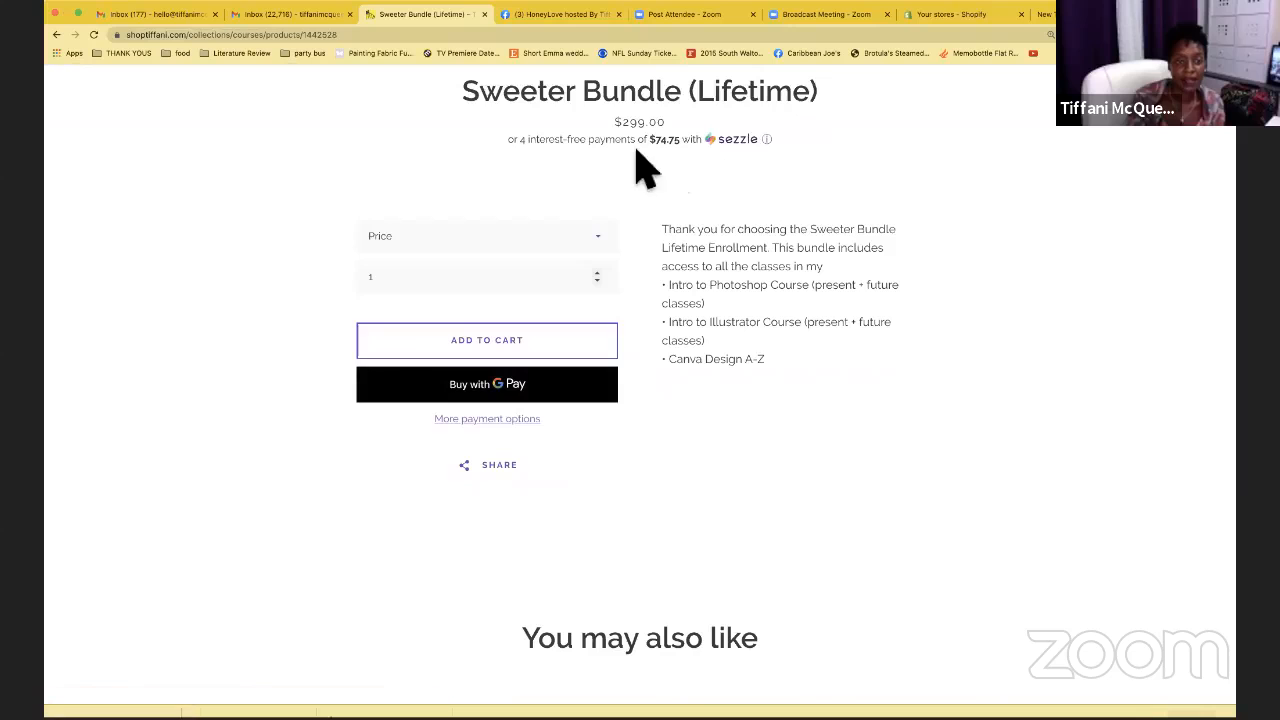
scroll(677, 185, up, 6)
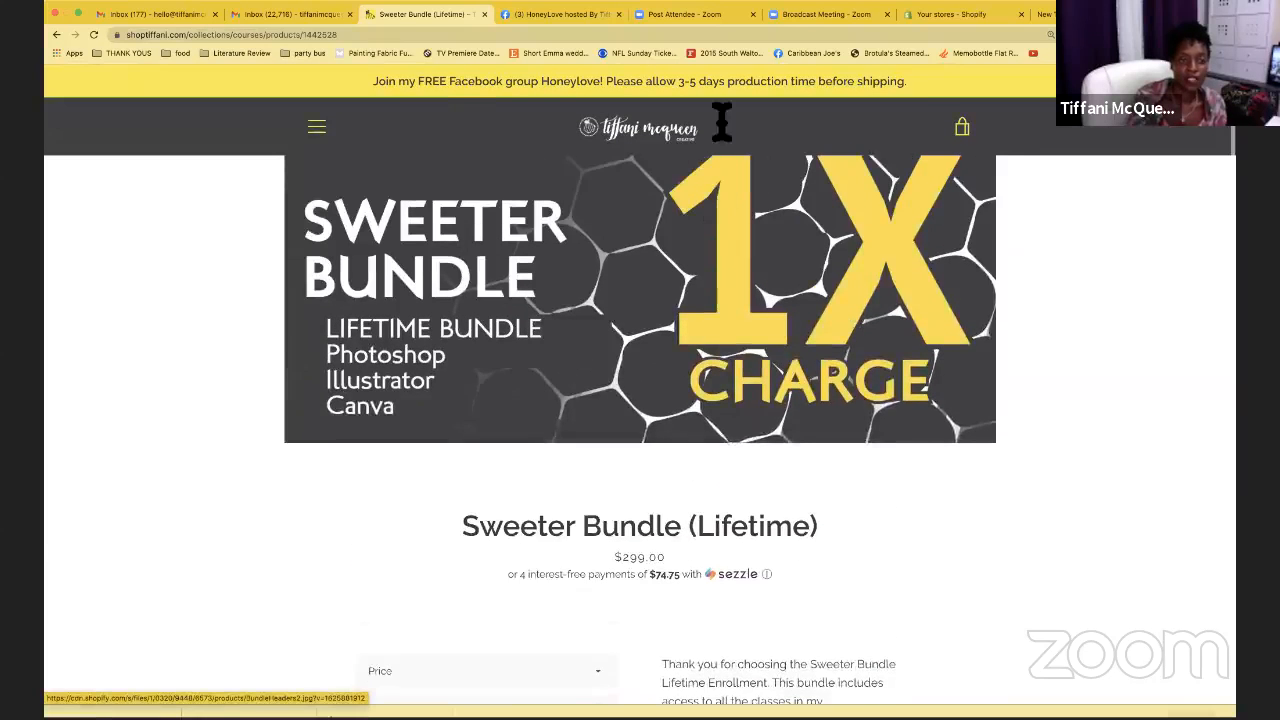
click(322, 128)
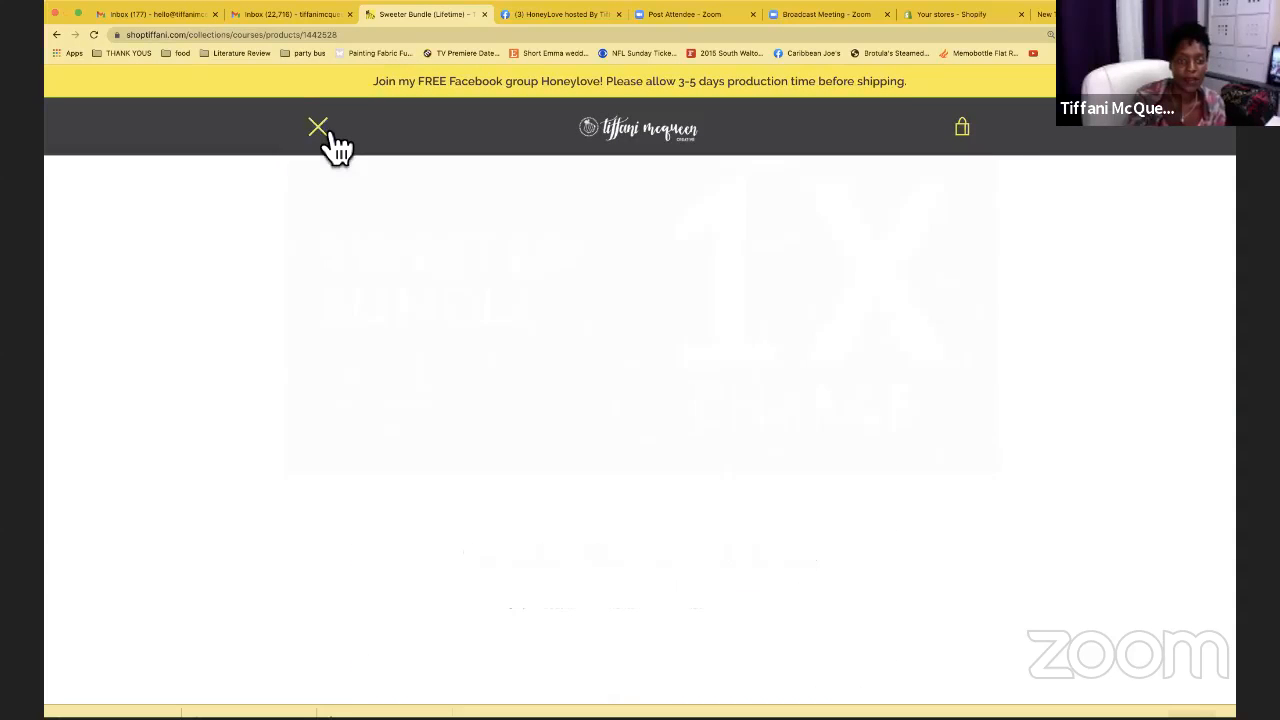
click(646, 222)
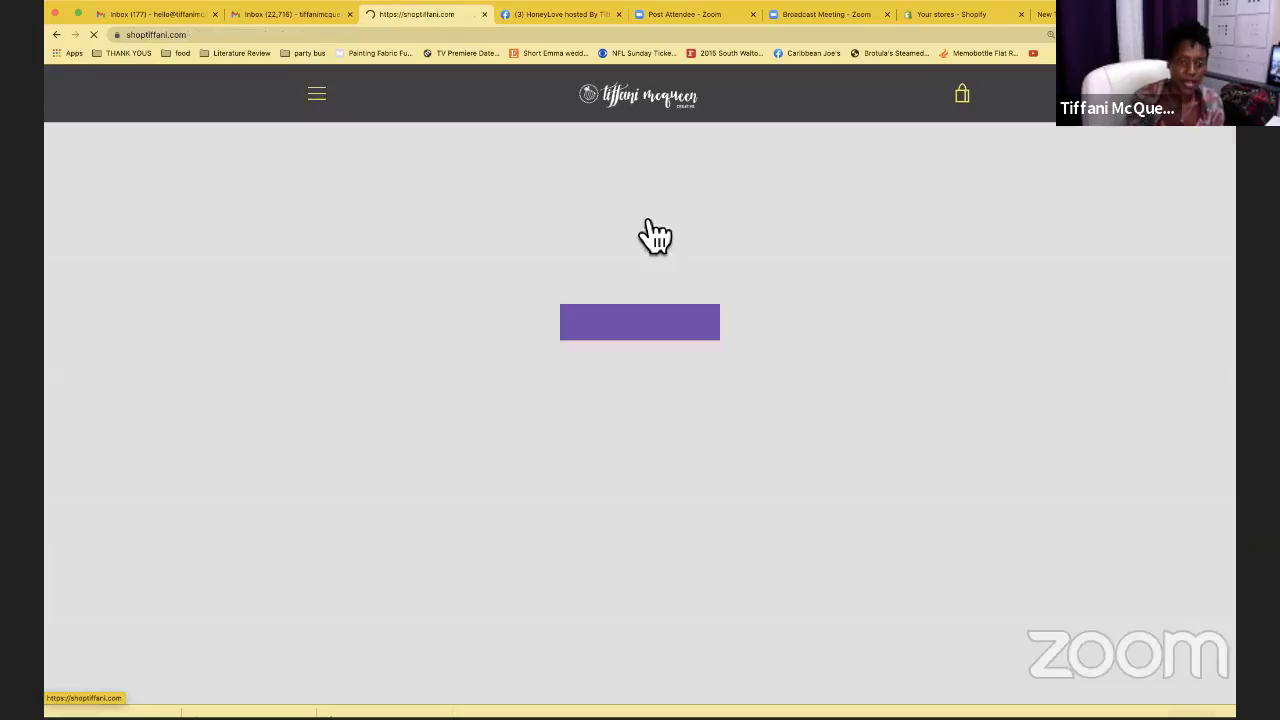
scroll(724, 207, down, 1)
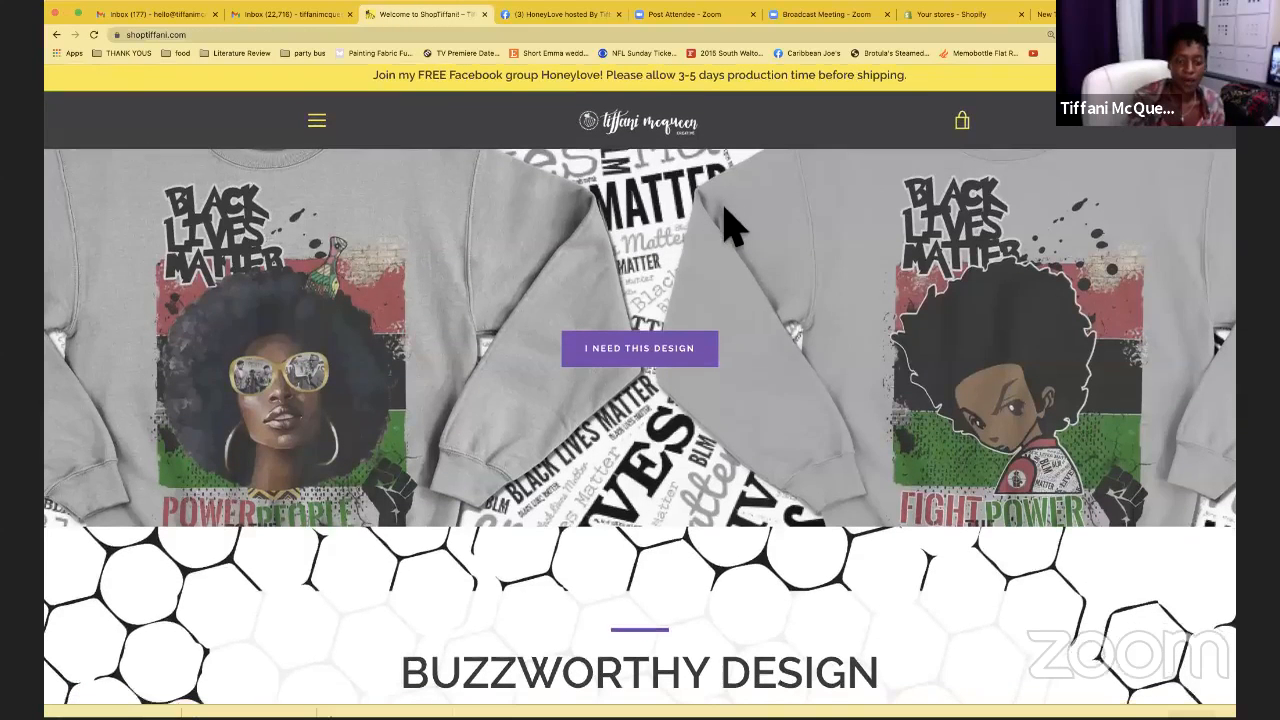
scroll(724, 208, down, 1)
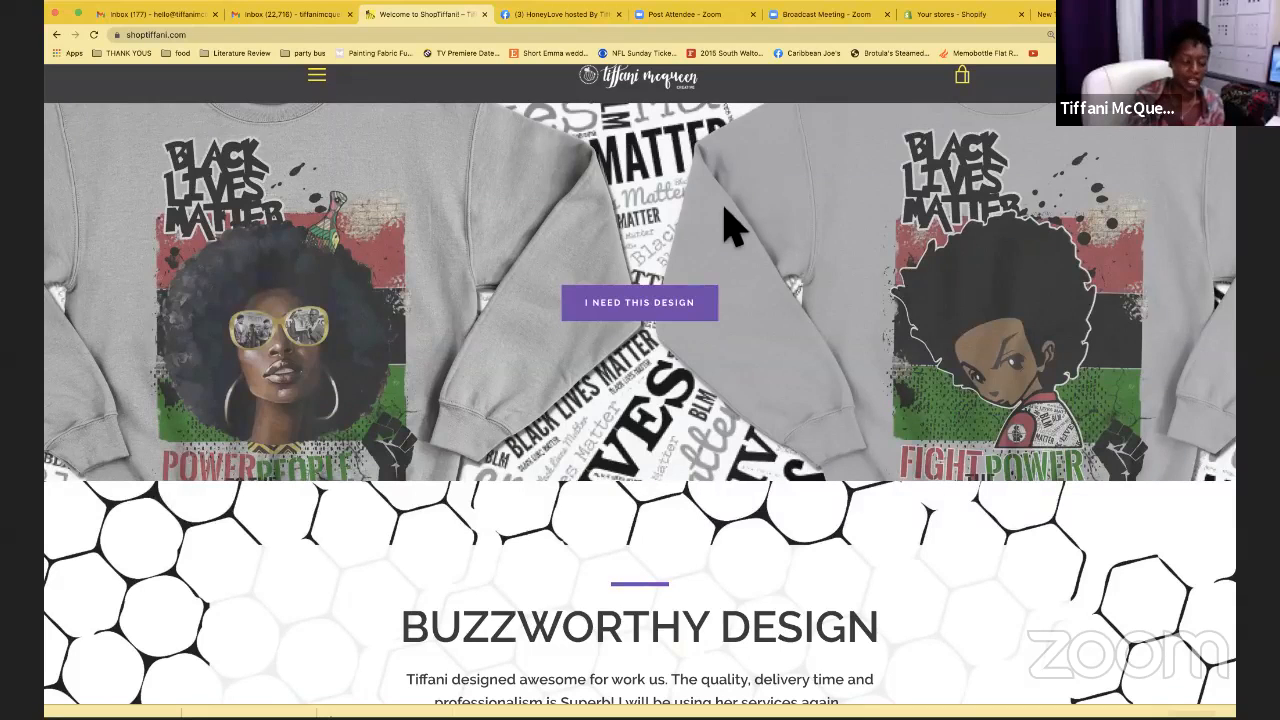
scroll(727, 225, down, 3)
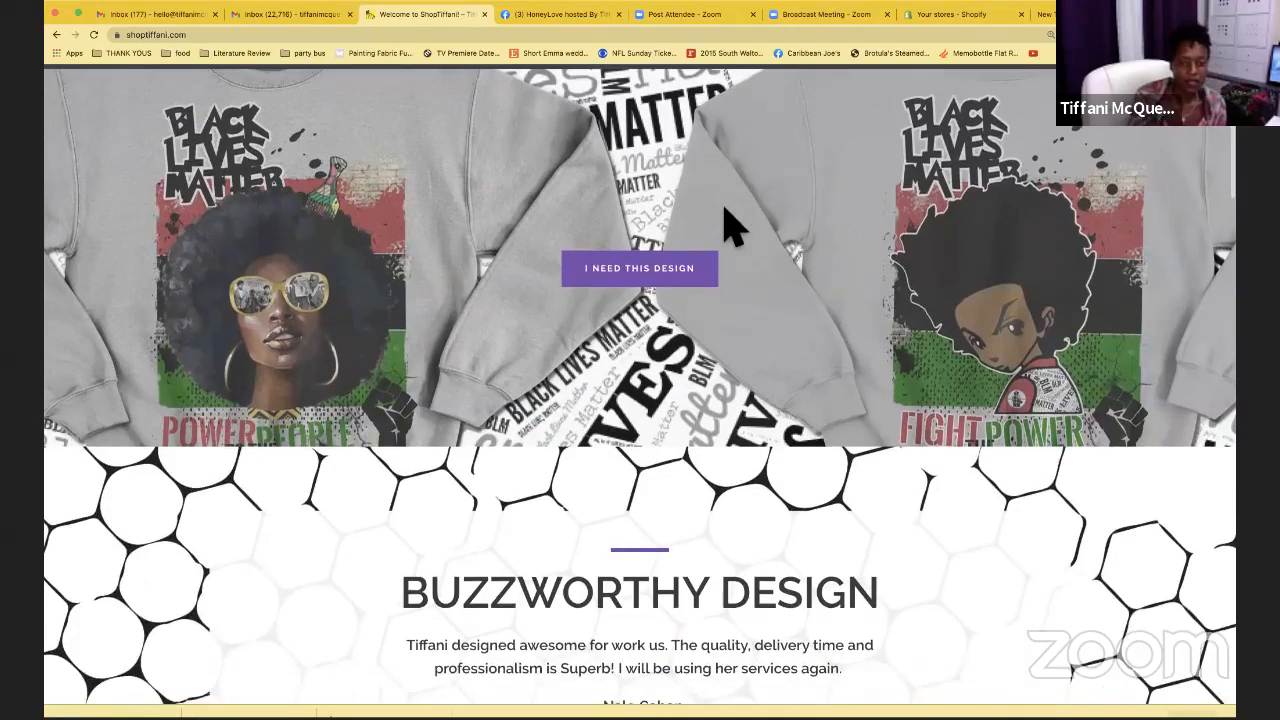
scroll(740, 300, down, 1)
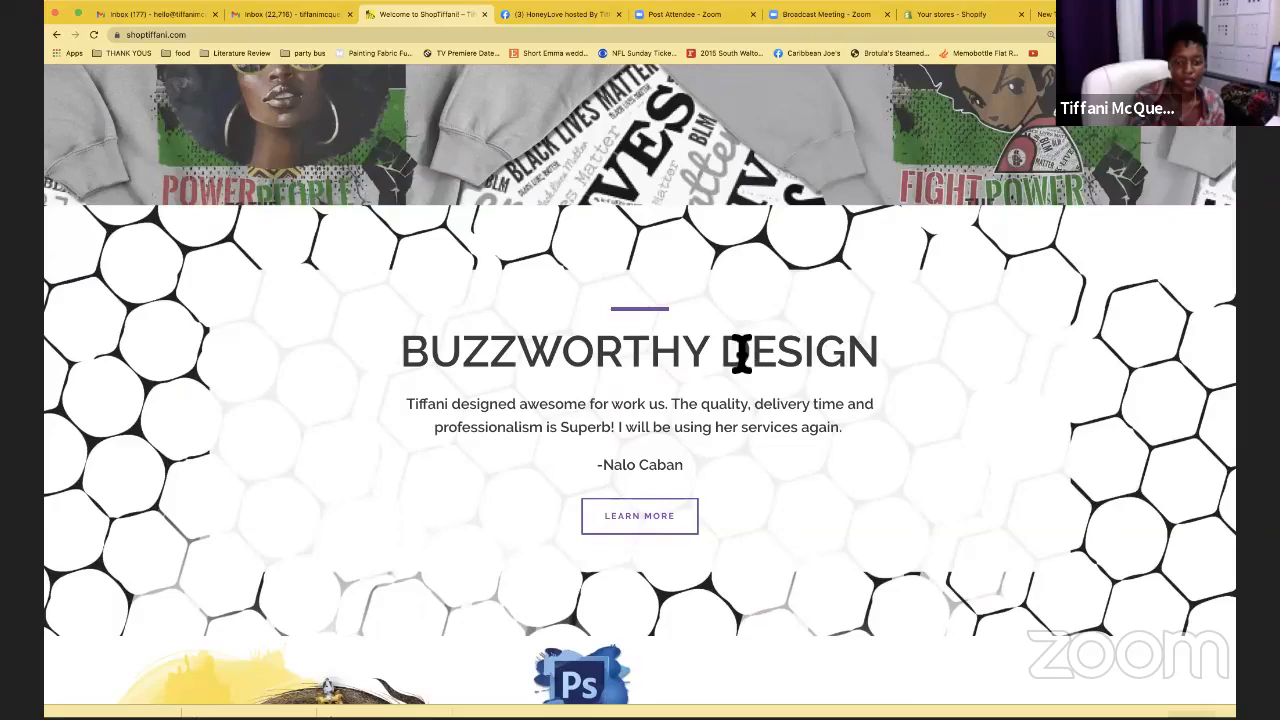
scroll(743, 354, down, 2)
scroll(750, 368, down, 5)
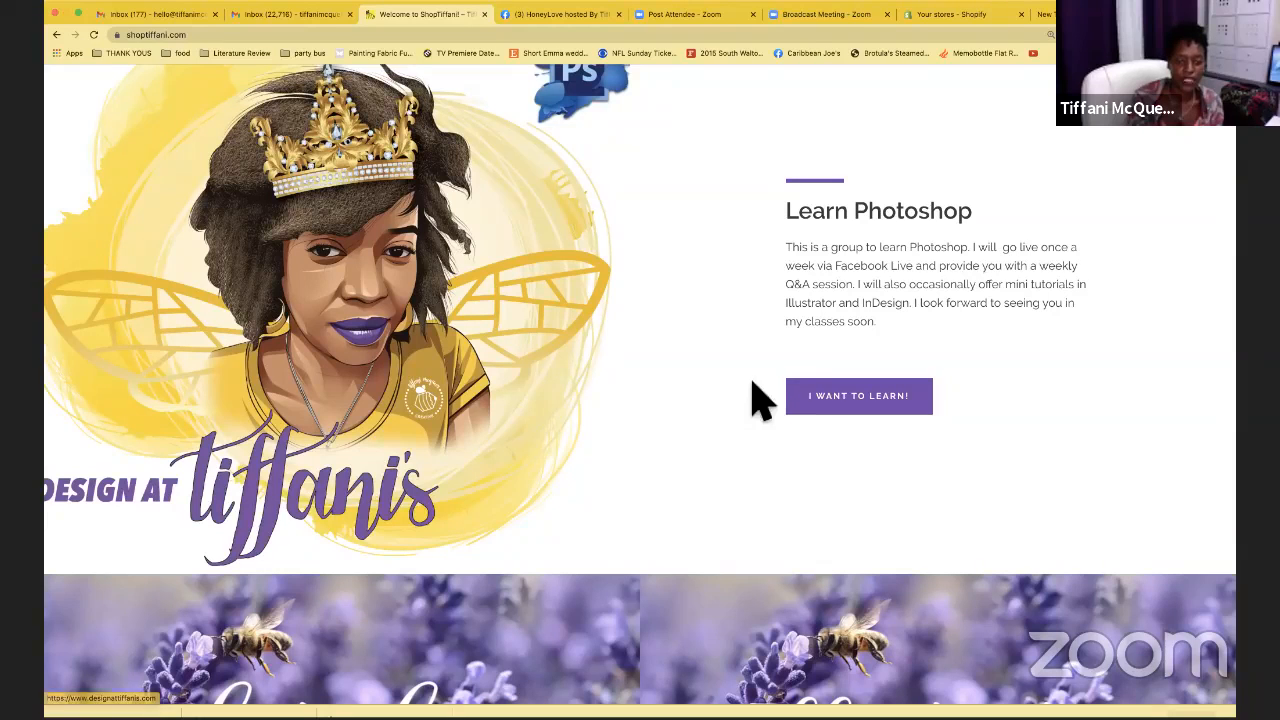
scroll(820, 403, down, 1)
scroll(812, 396, up, 10)
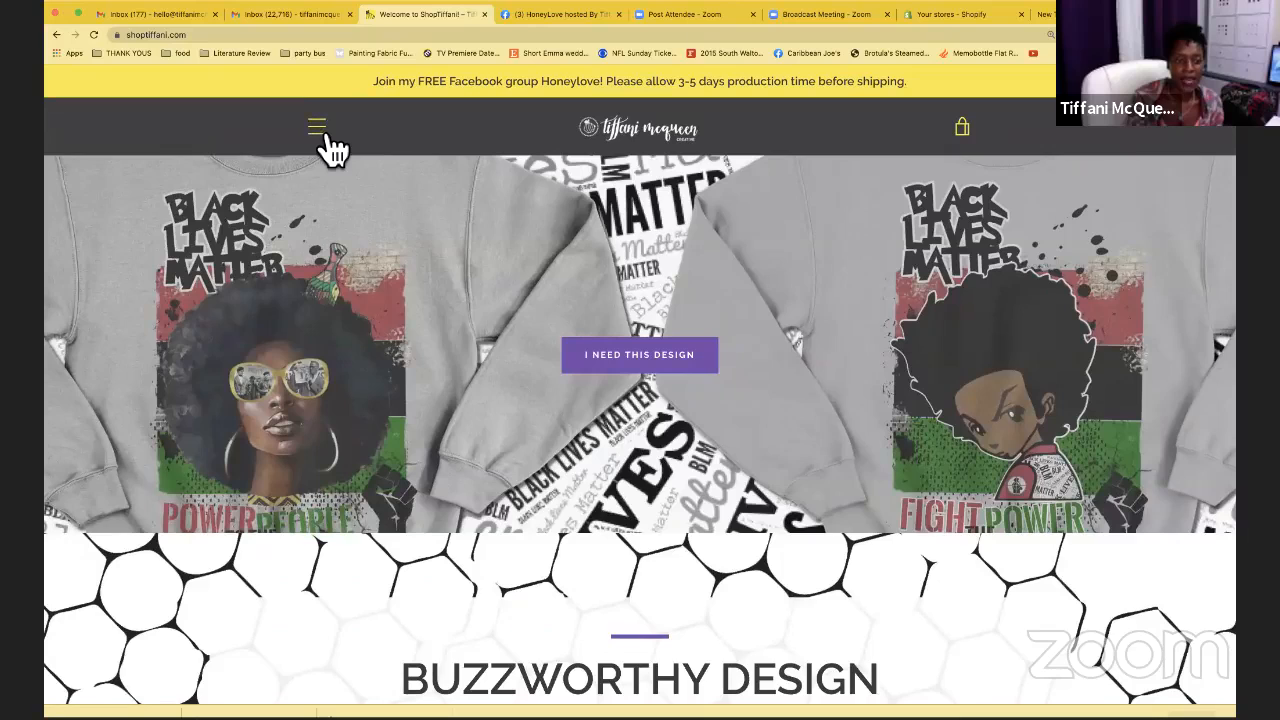
click(324, 137)
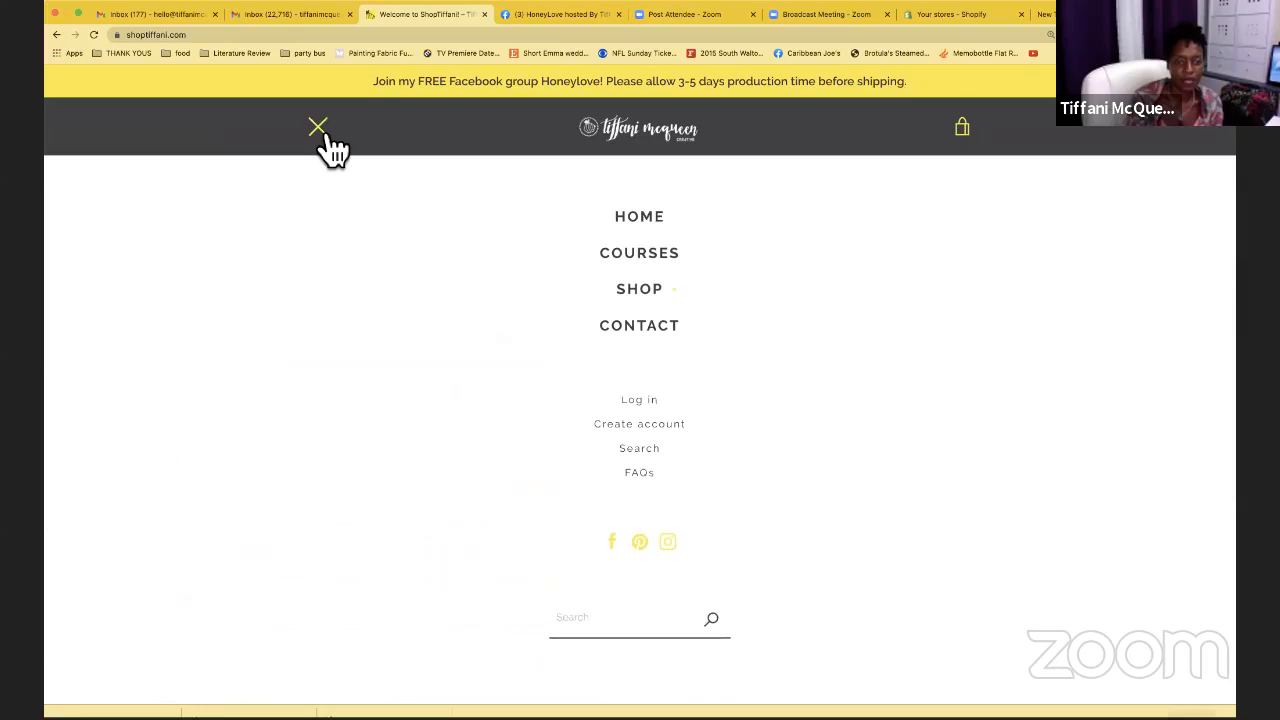
click(325, 135)
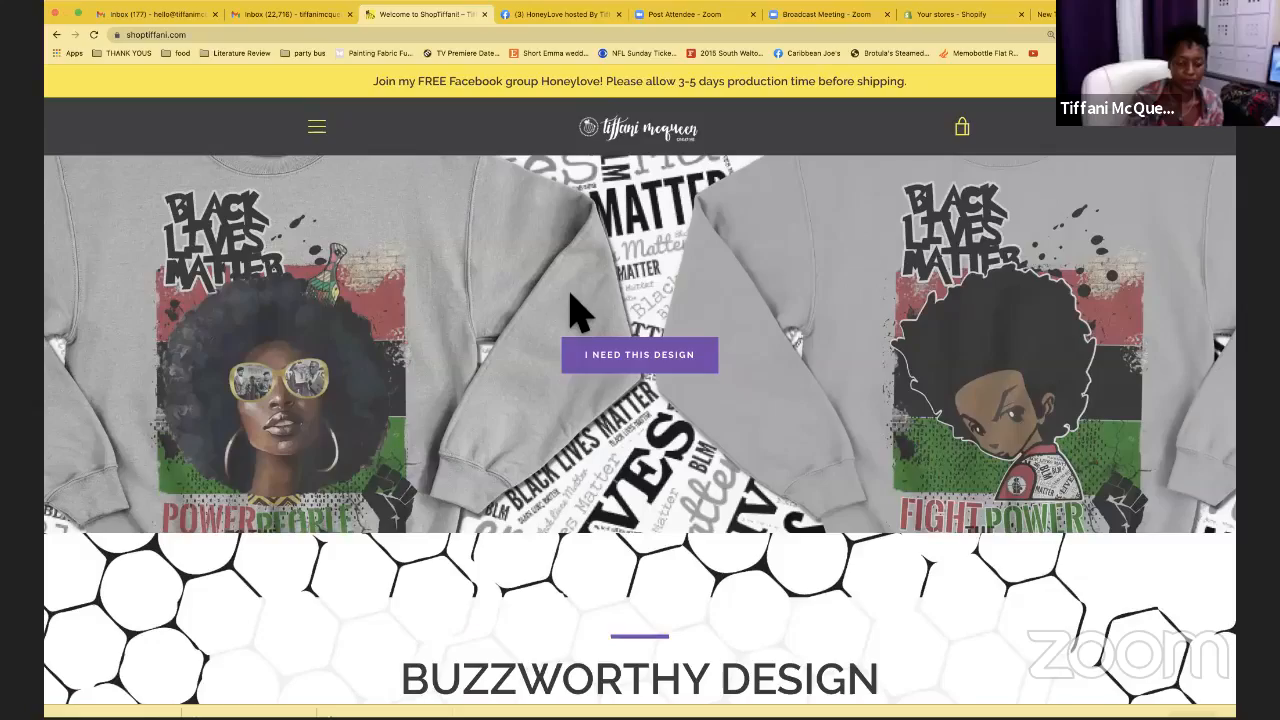
scroll(575, 312, down, 5)
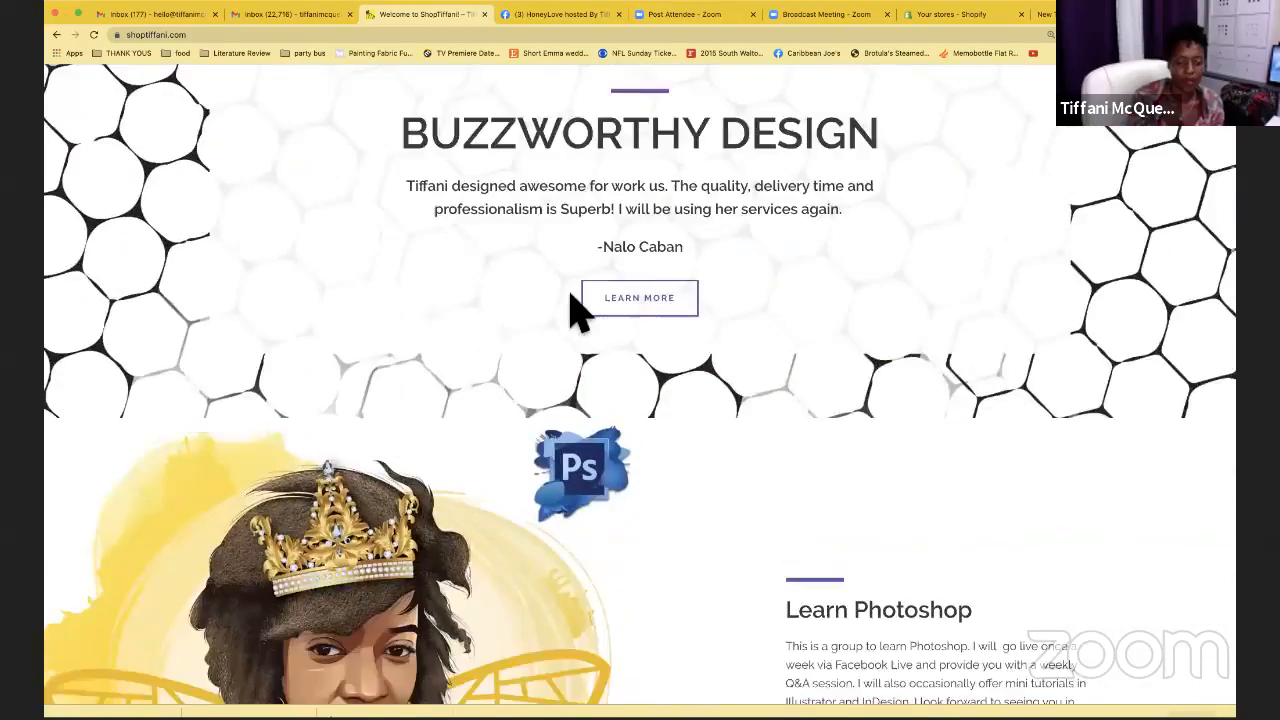
scroll(575, 312, down, 8)
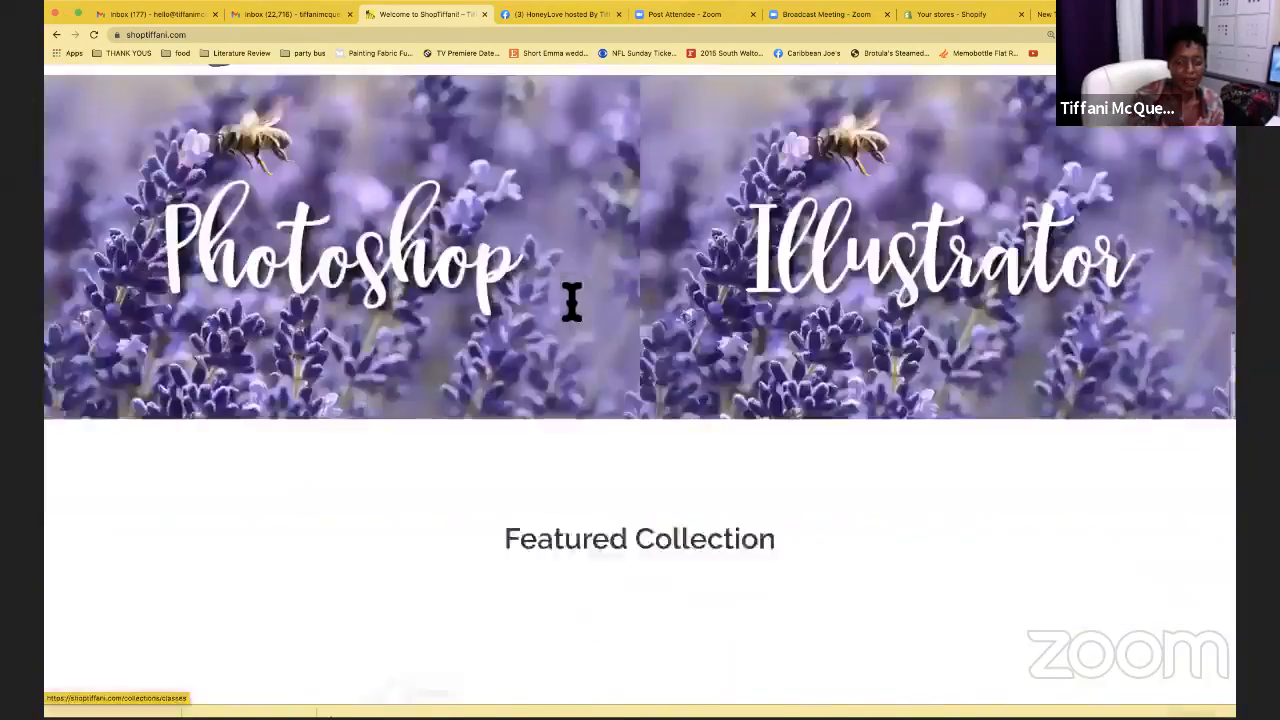
scroll(571, 302, down, 4)
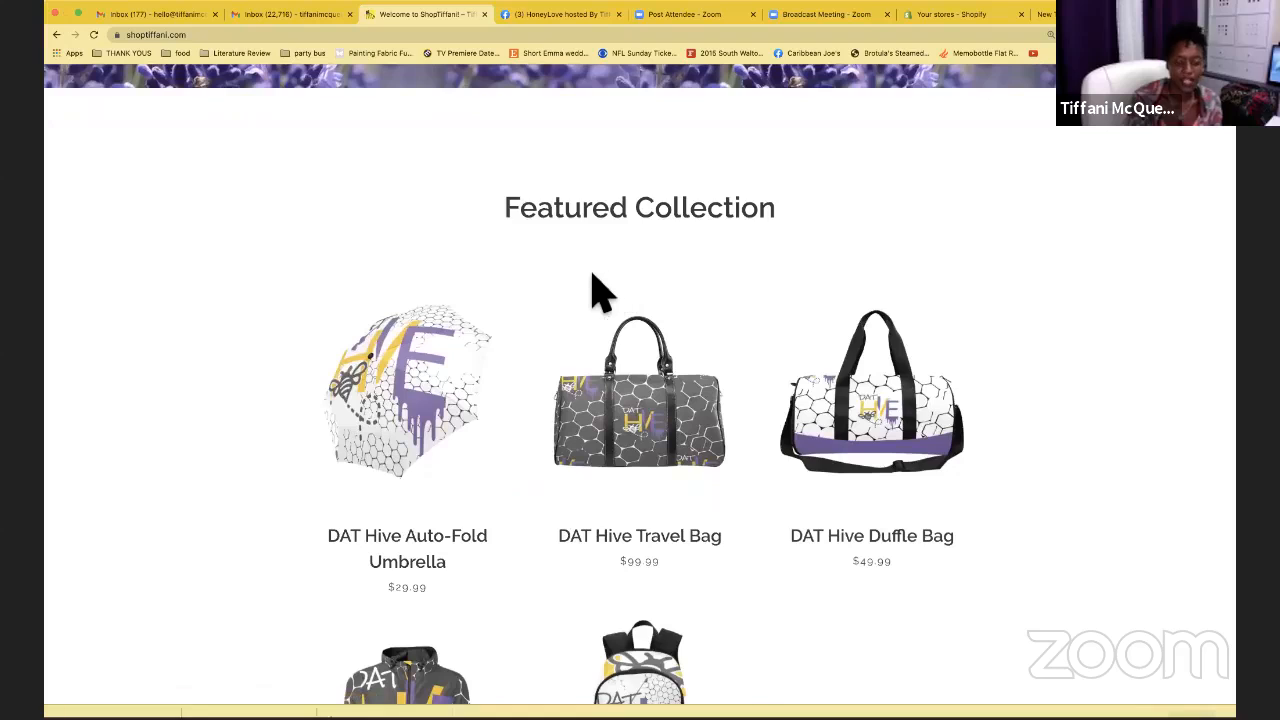
scroll(600, 292, down, 3)
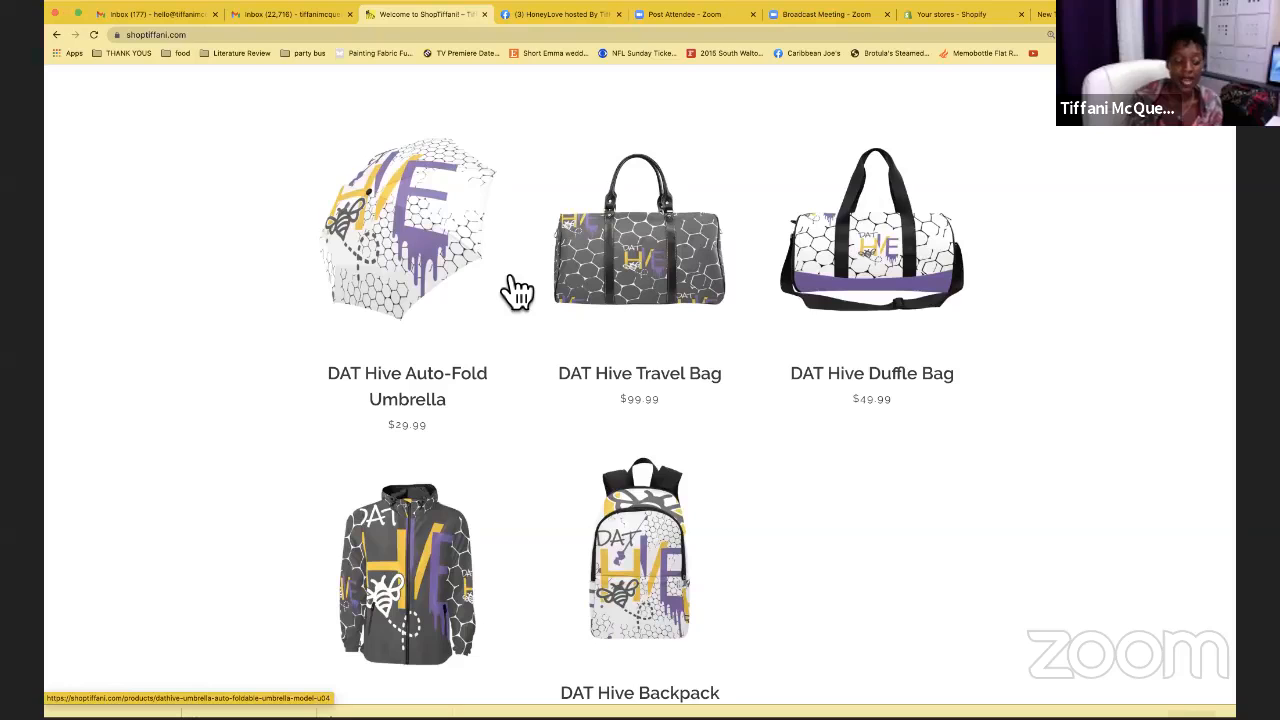
scroll(512, 278, down, 3)
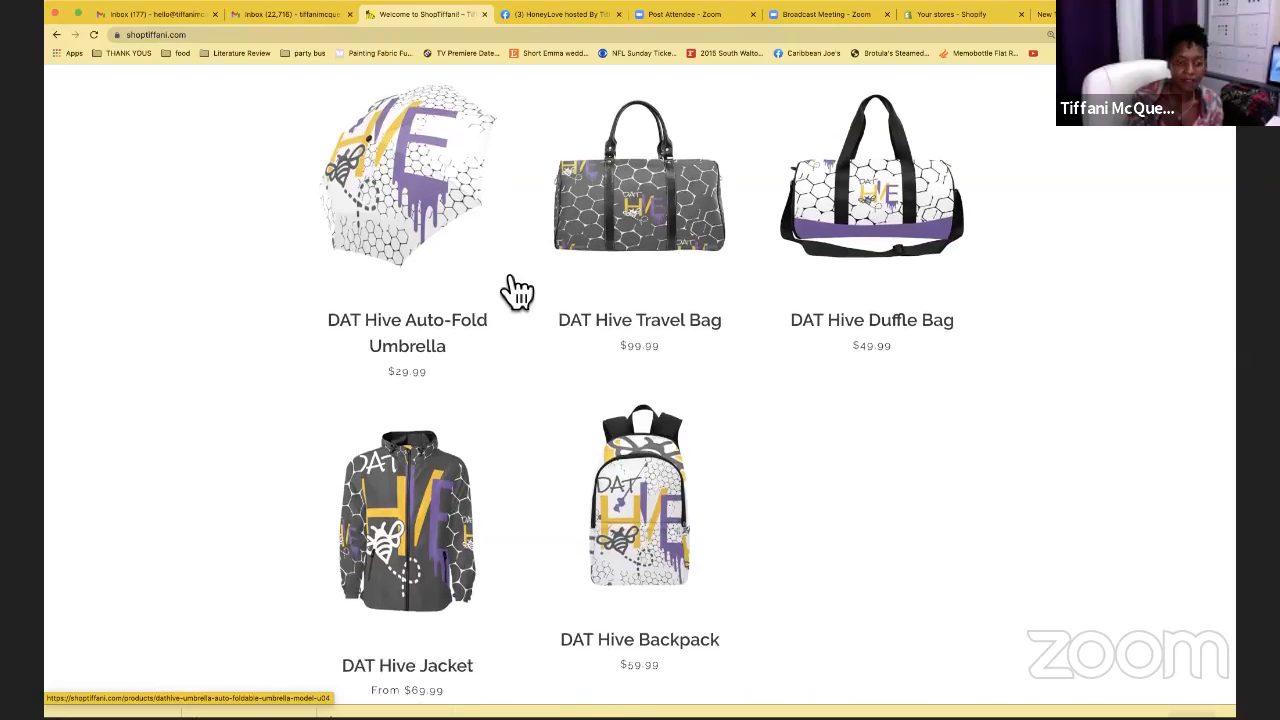
scroll(505, 272, up, 3)
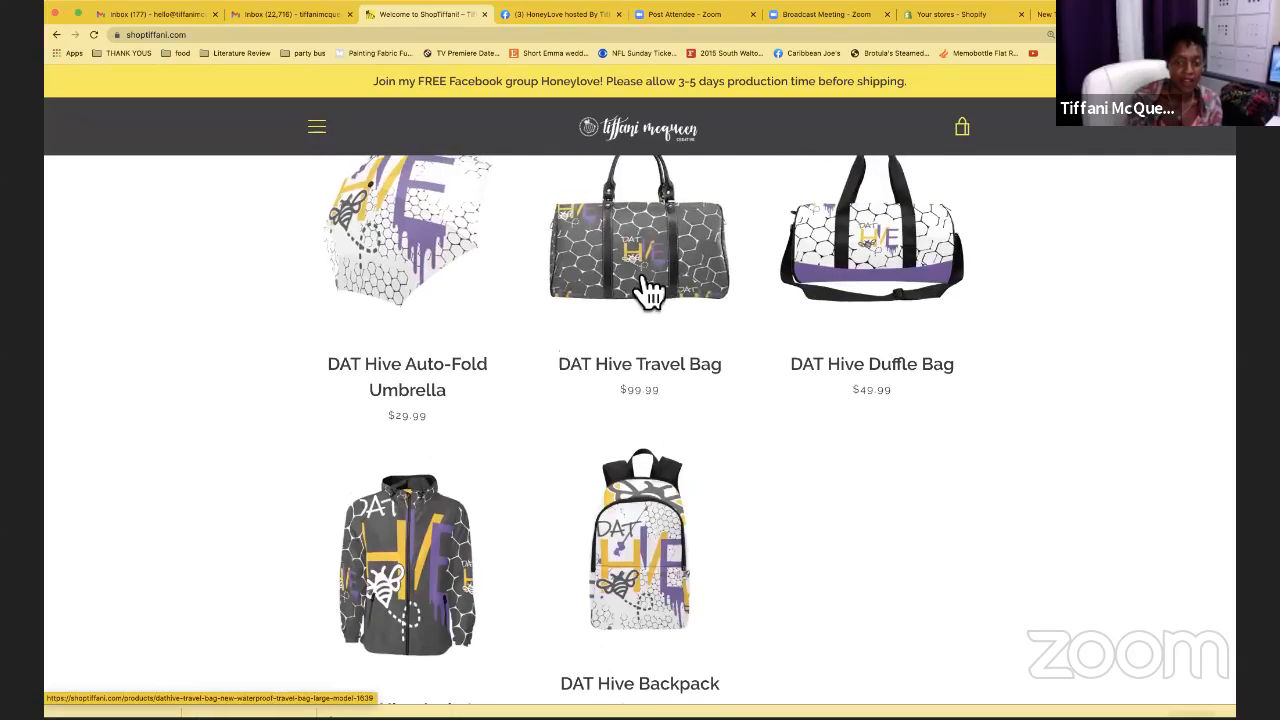
scroll(793, 313, down, 2)
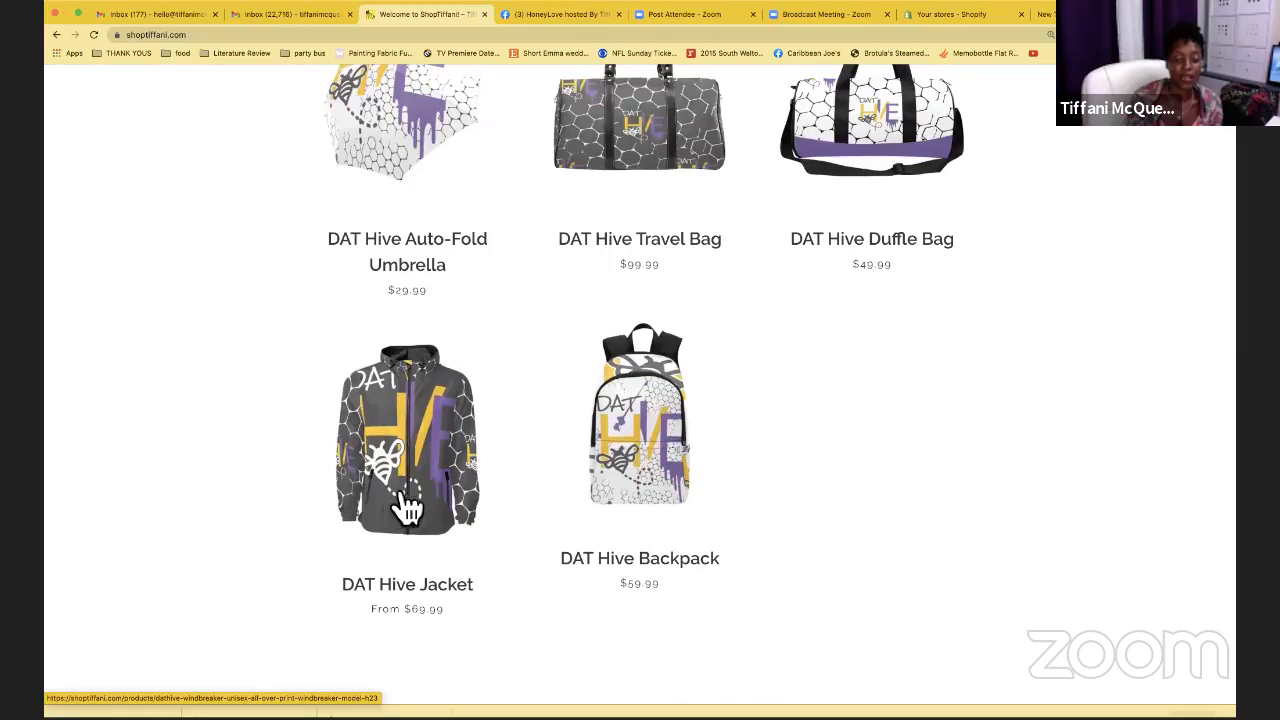
scroll(630, 470, down, 5)
scroll(624, 456, down, 3)
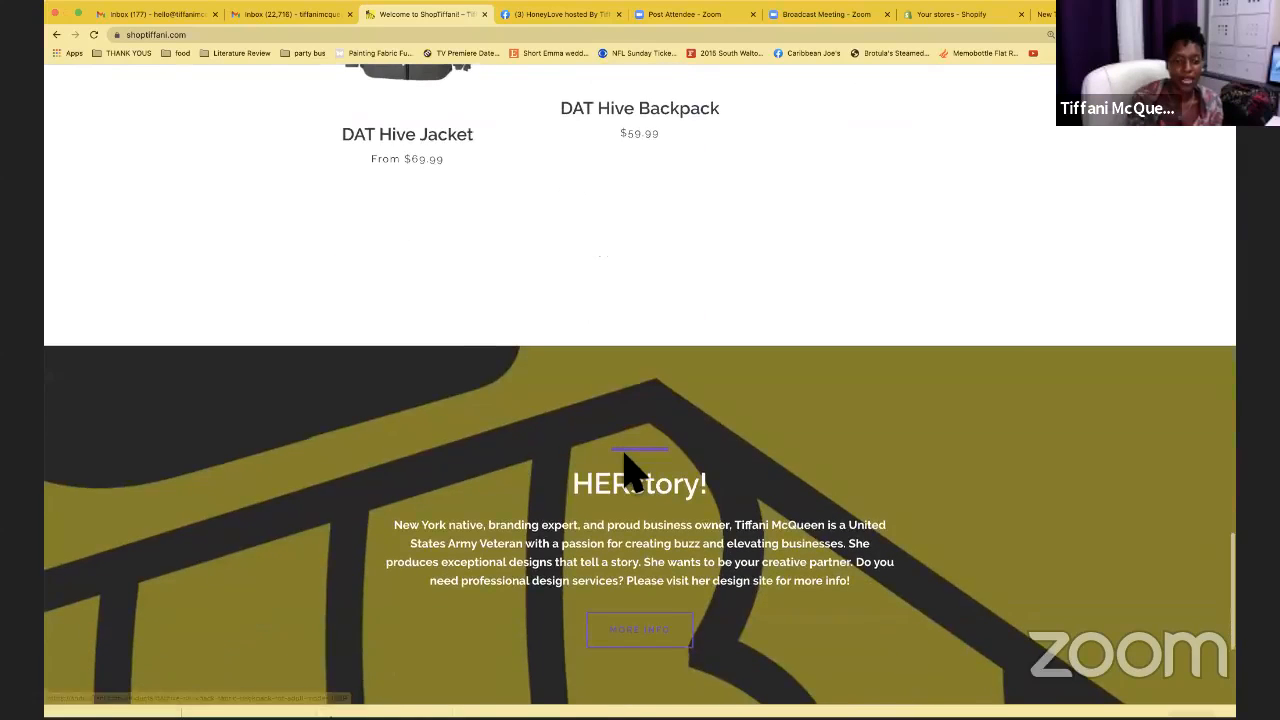
scroll(624, 456, down, 1)
scroll(625, 460, down, 1)
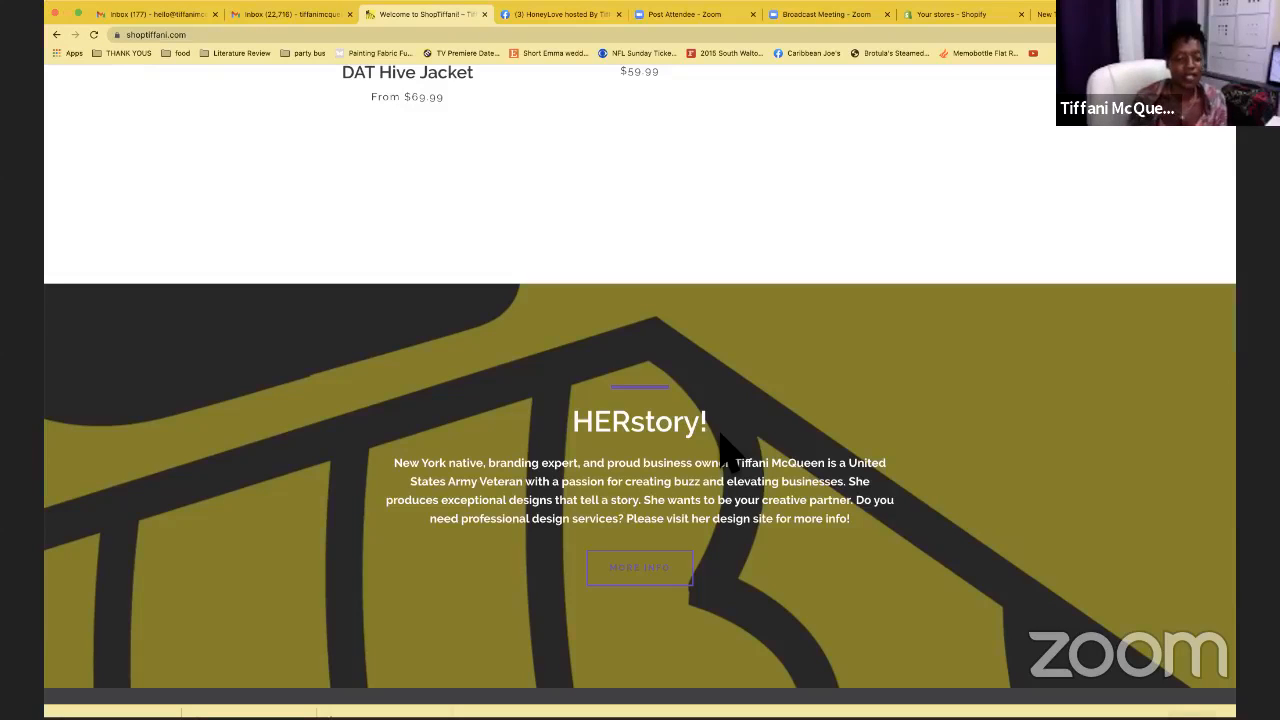
scroll(727, 445, down, 3)
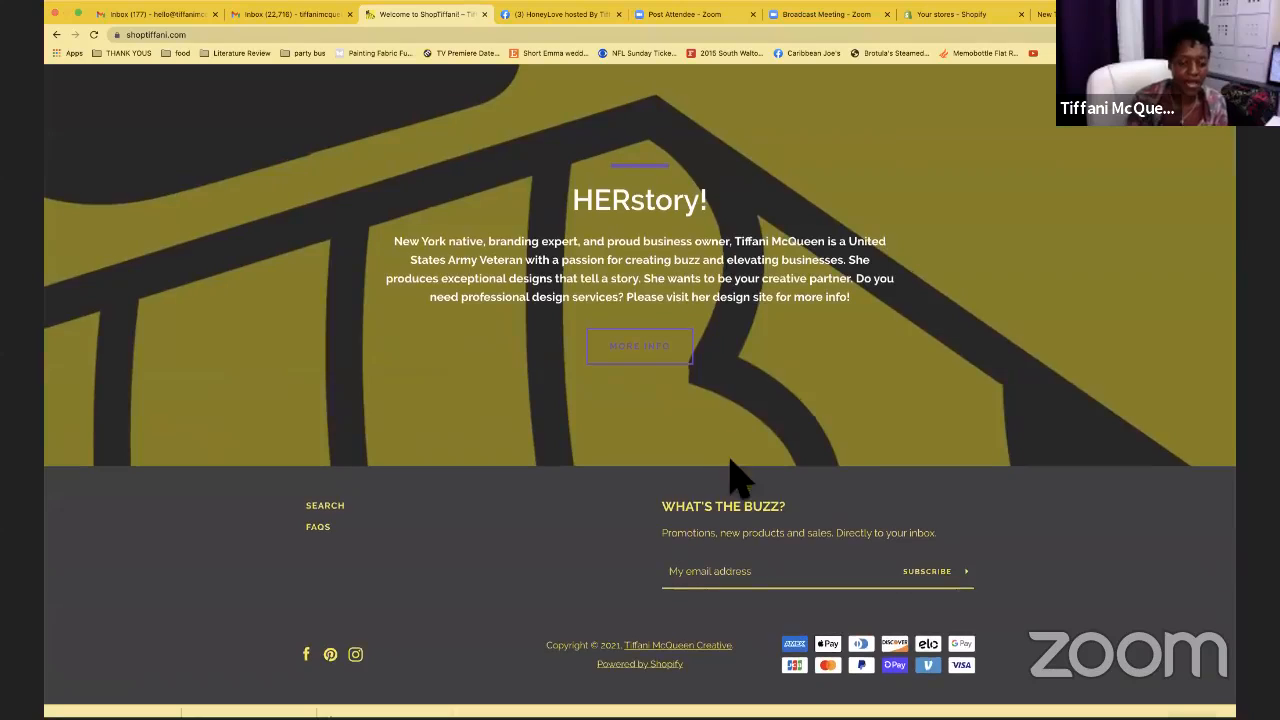
click(800, 571)
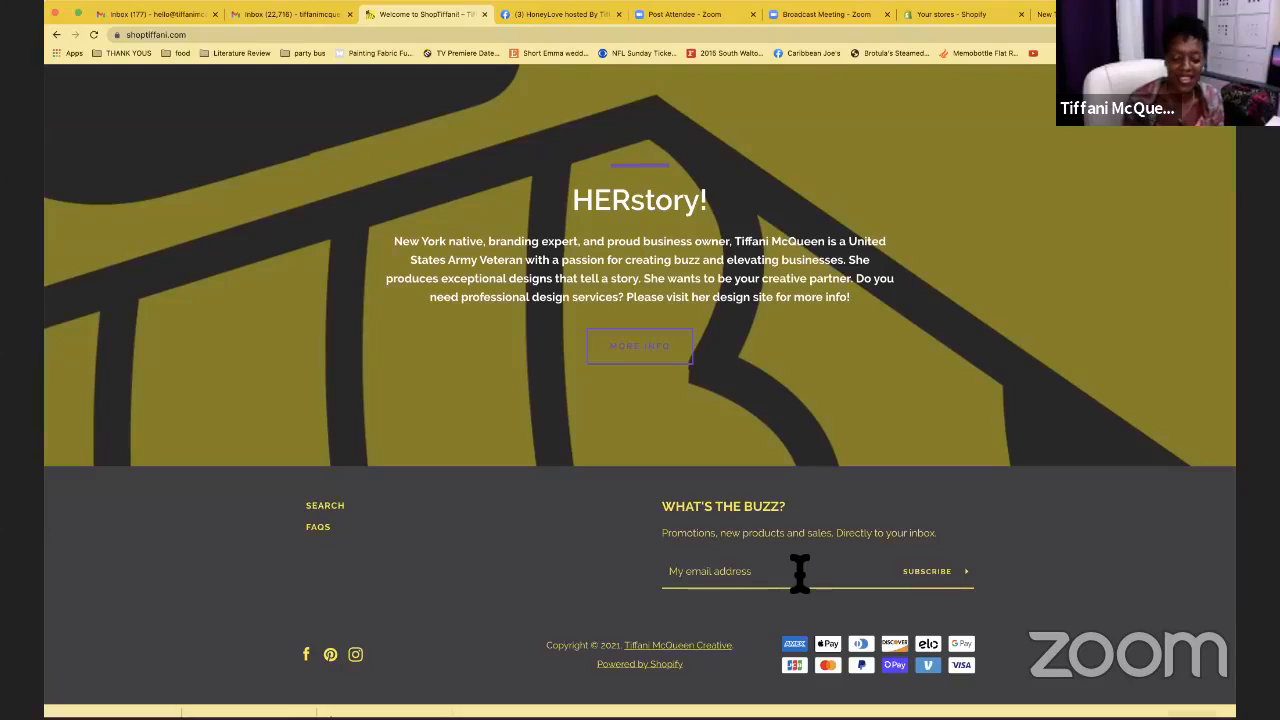
scroll(800, 572, down, 1)
scroll(805, 585, up, 15)
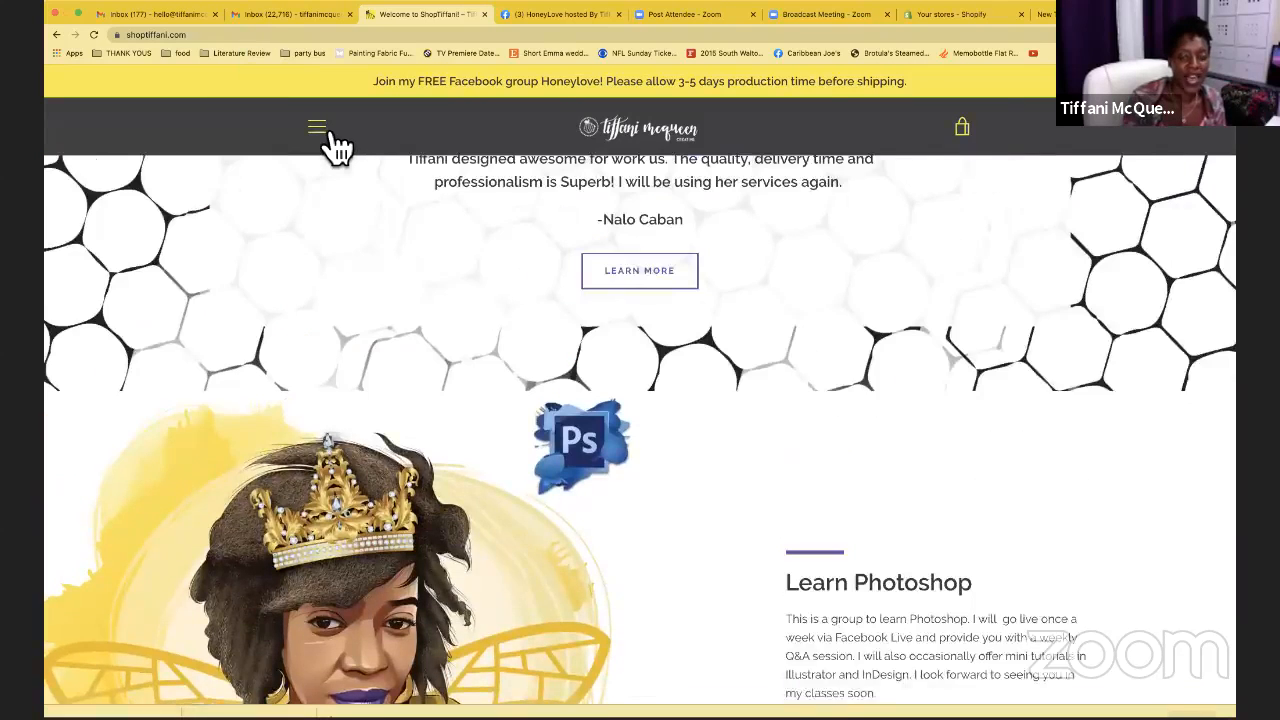
Browse the Apparel + Accessories collection under the SHOP menu
click(318, 128)
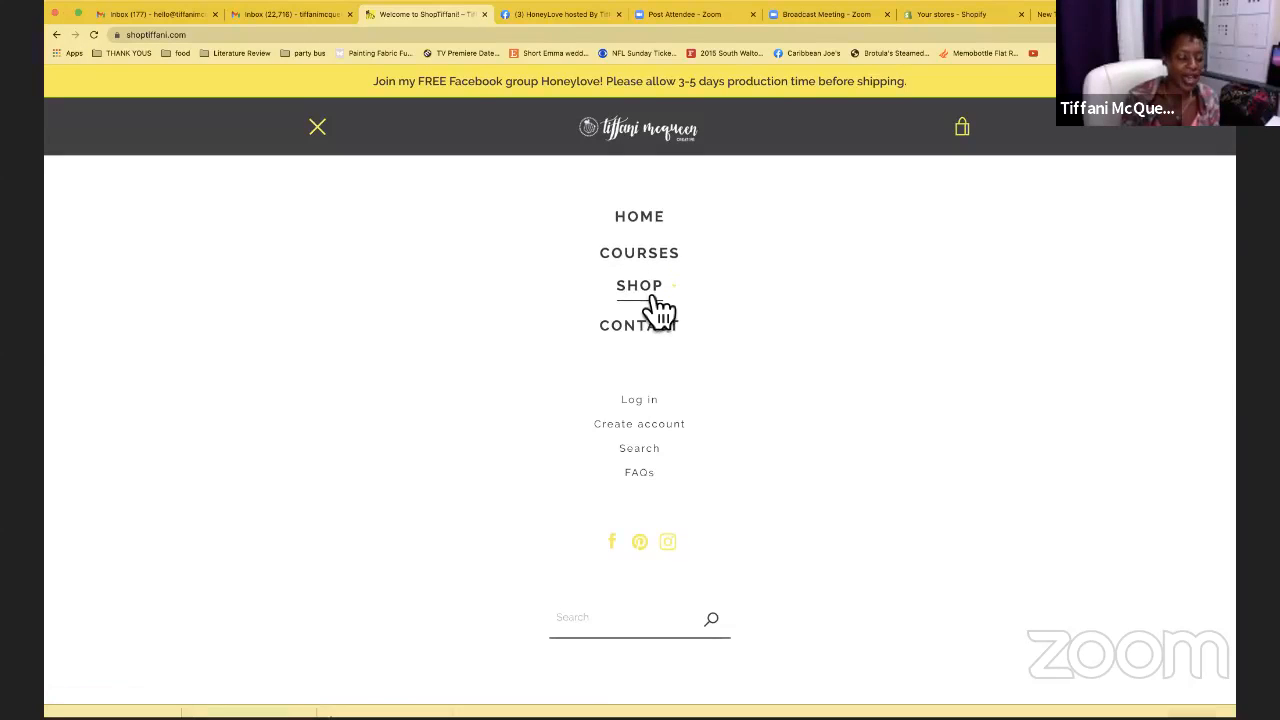
click(650, 298)
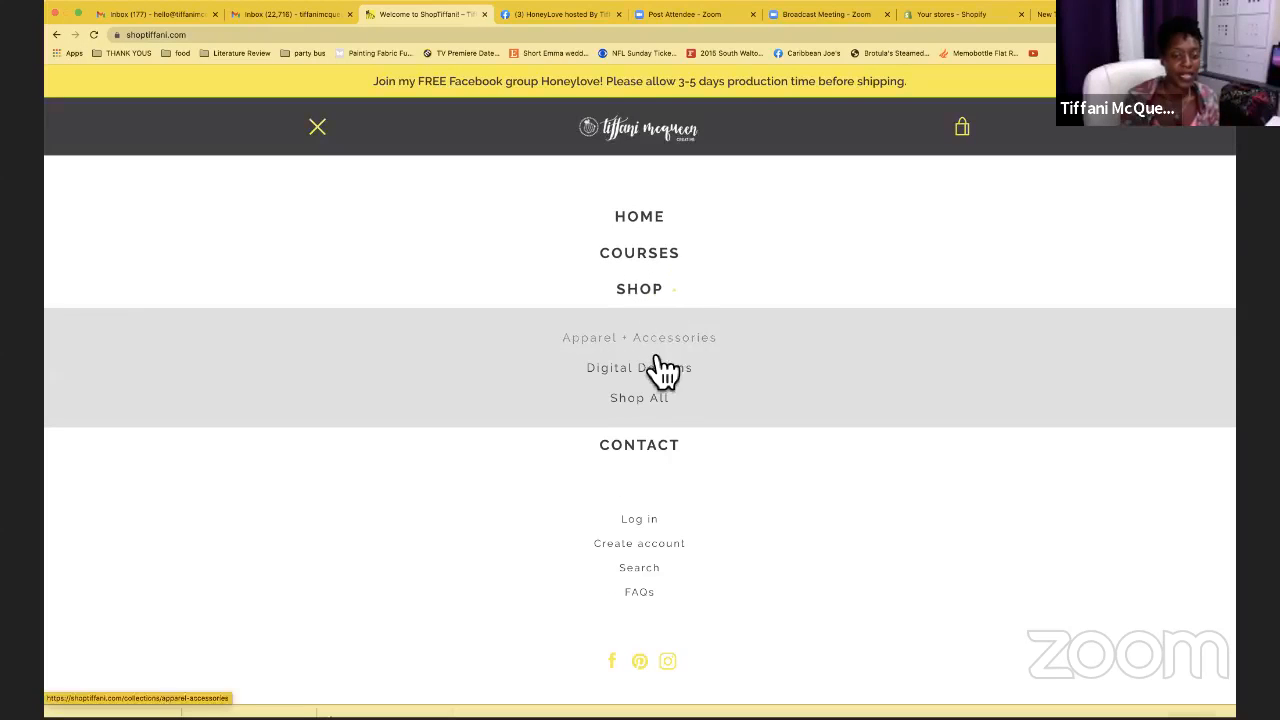
click(648, 341)
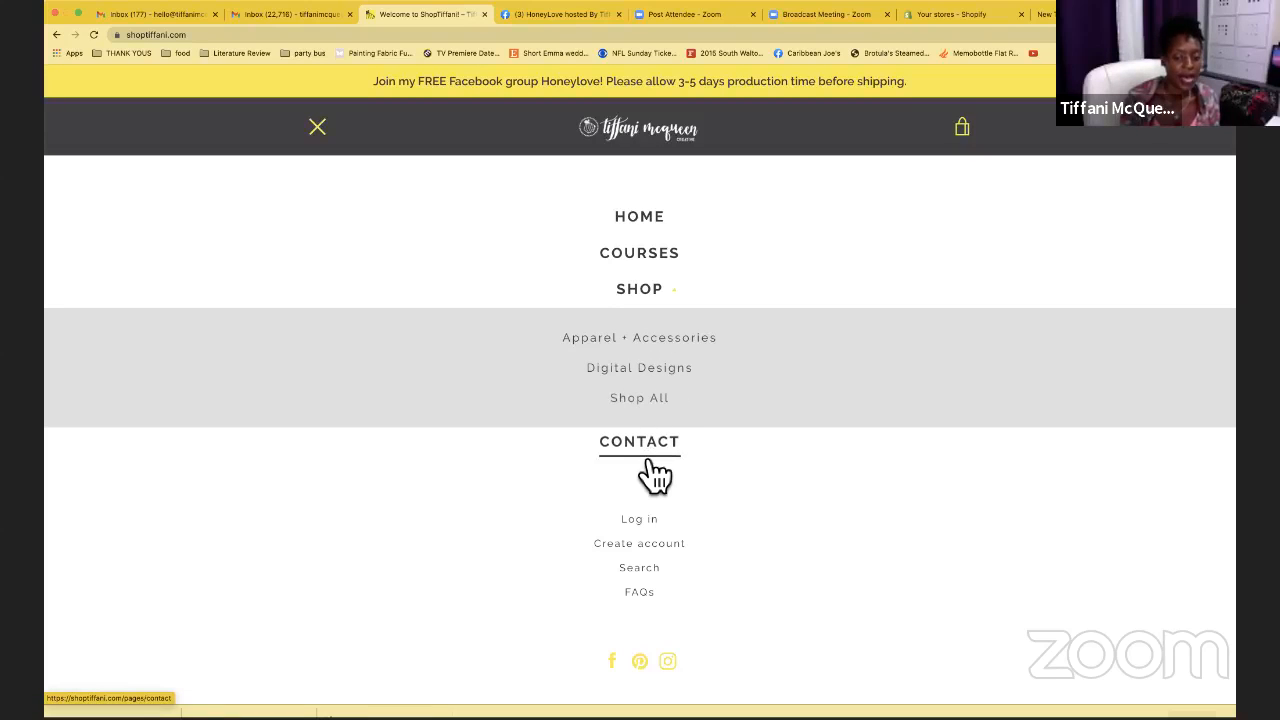
click(325, 128)
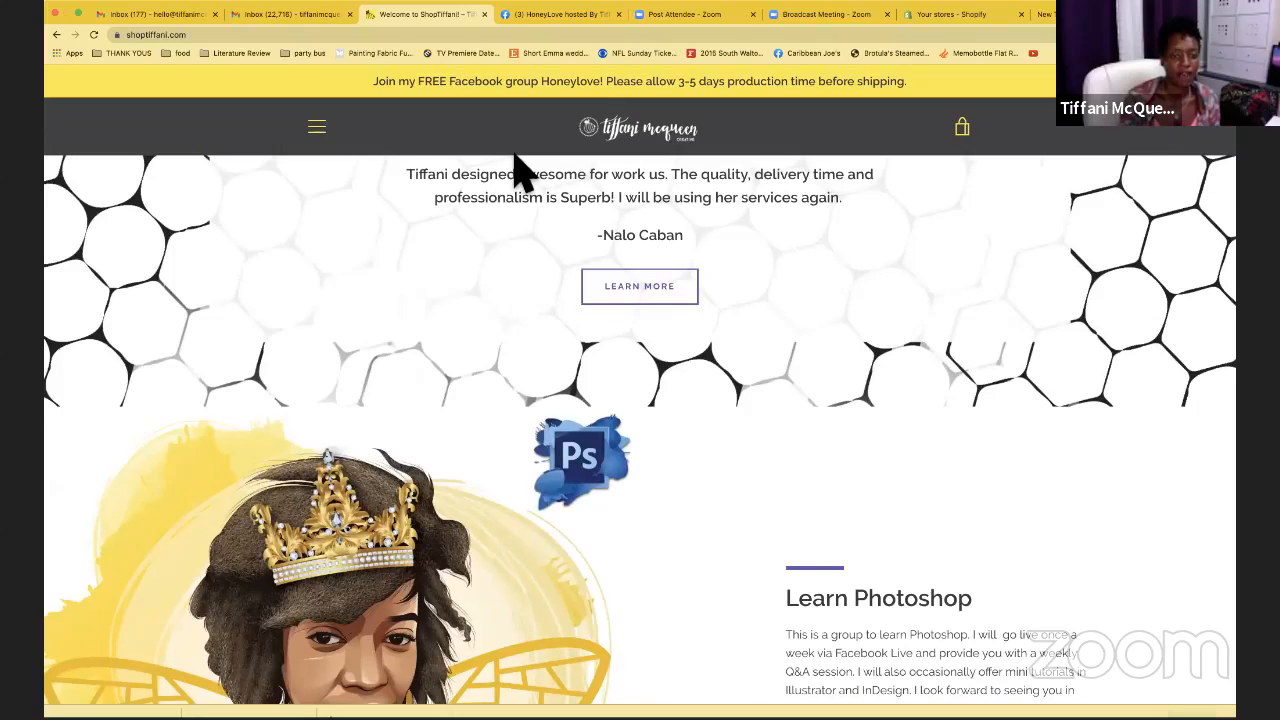
Visit the Contact and FAQs pages, return home, and switch back to the Shopify stores list
click(320, 128)
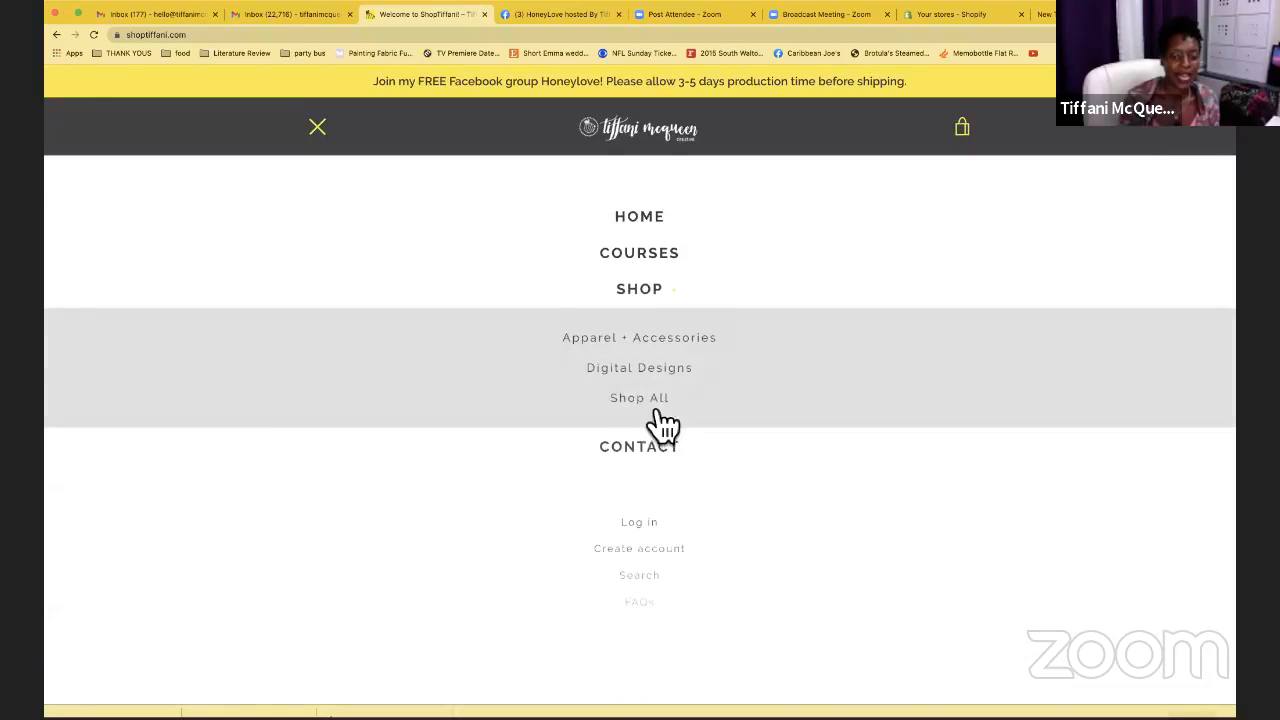
click(672, 448)
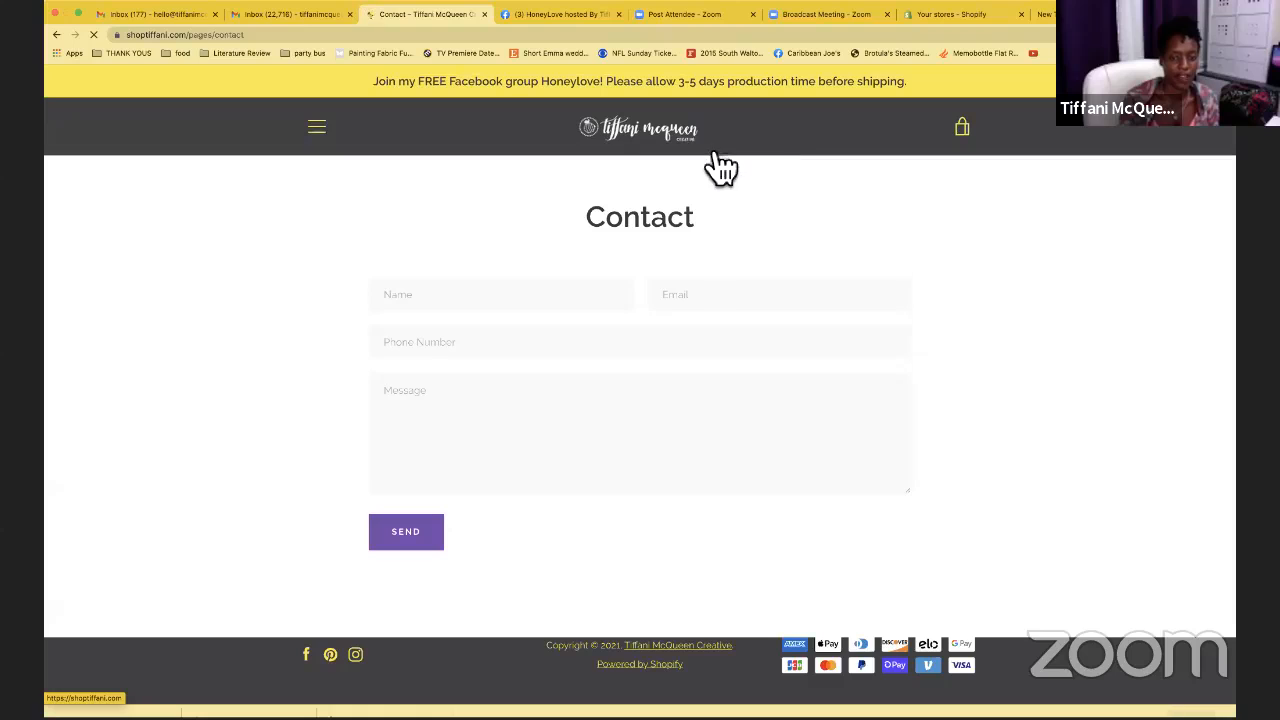
click(318, 127)
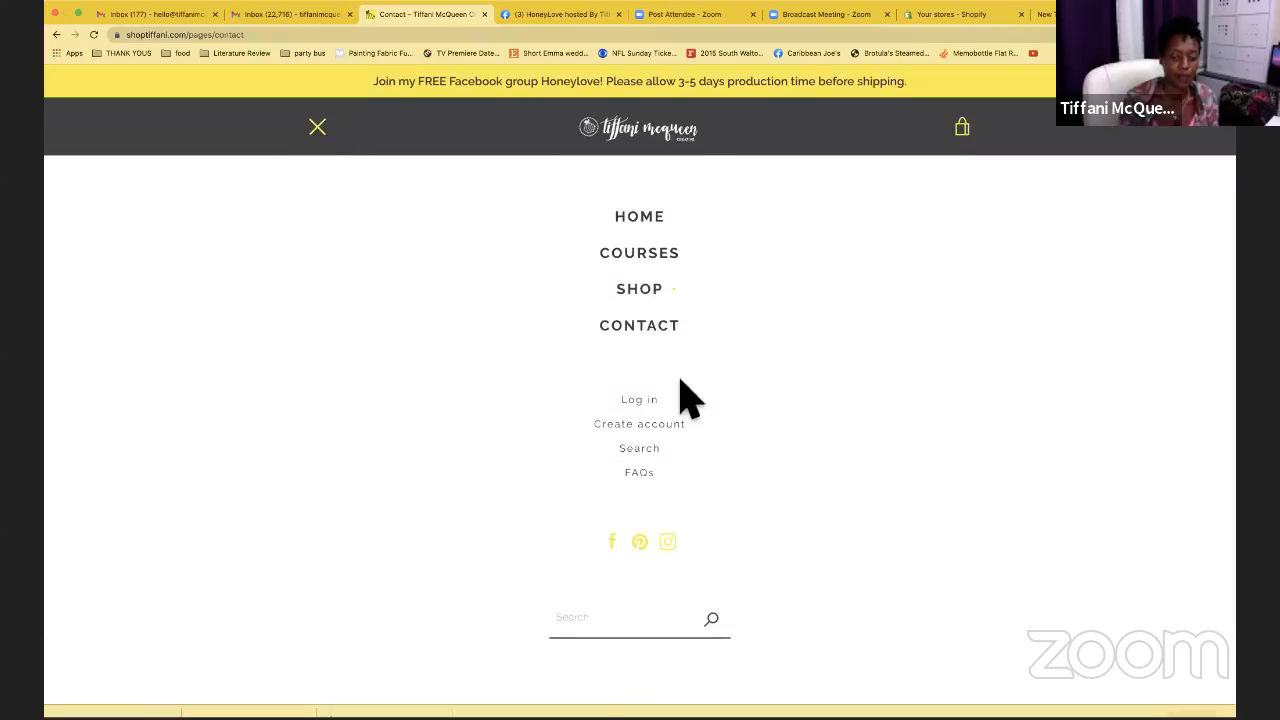
click(648, 475)
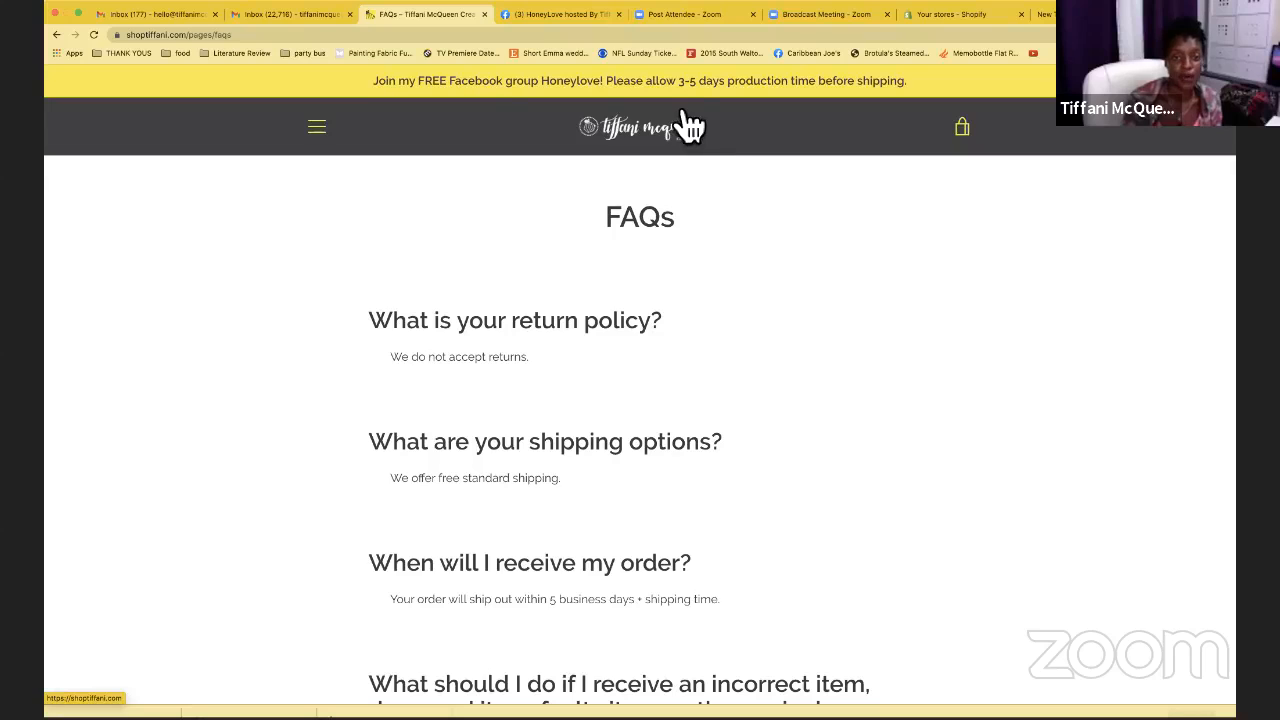
scroll(690, 140, down, 5)
scroll(685, 125, up, 5)
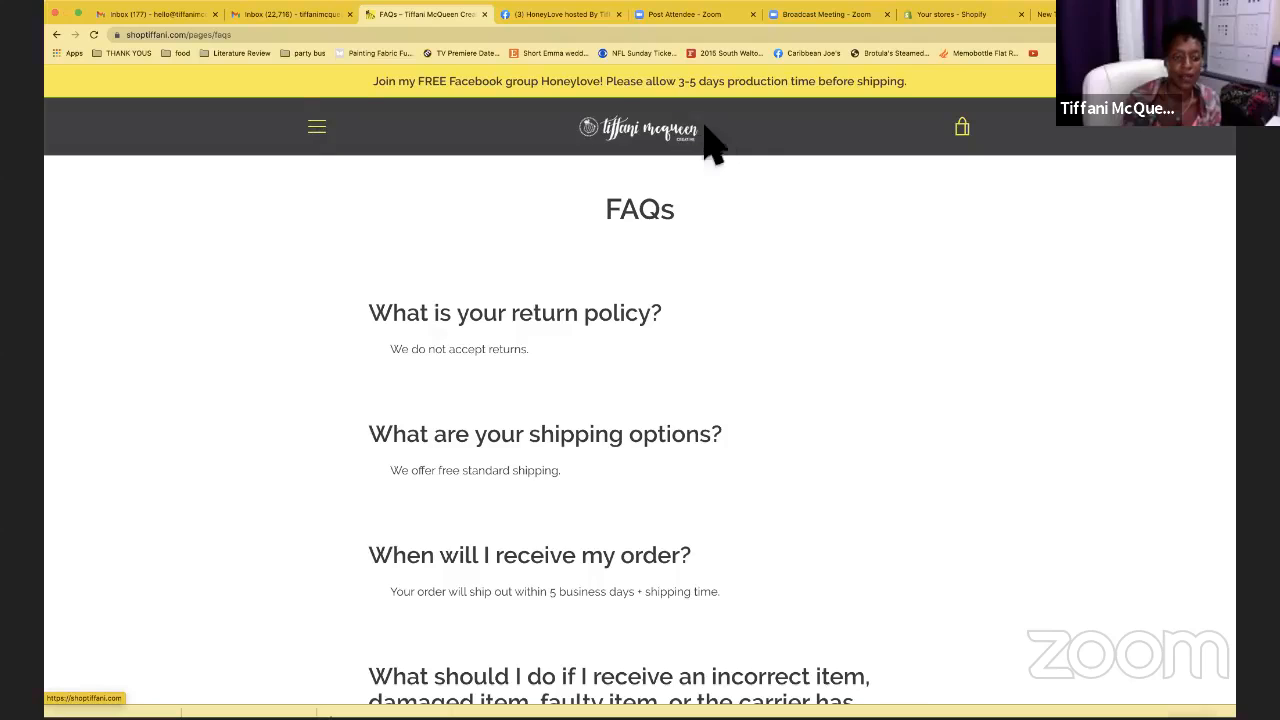
click(650, 140)
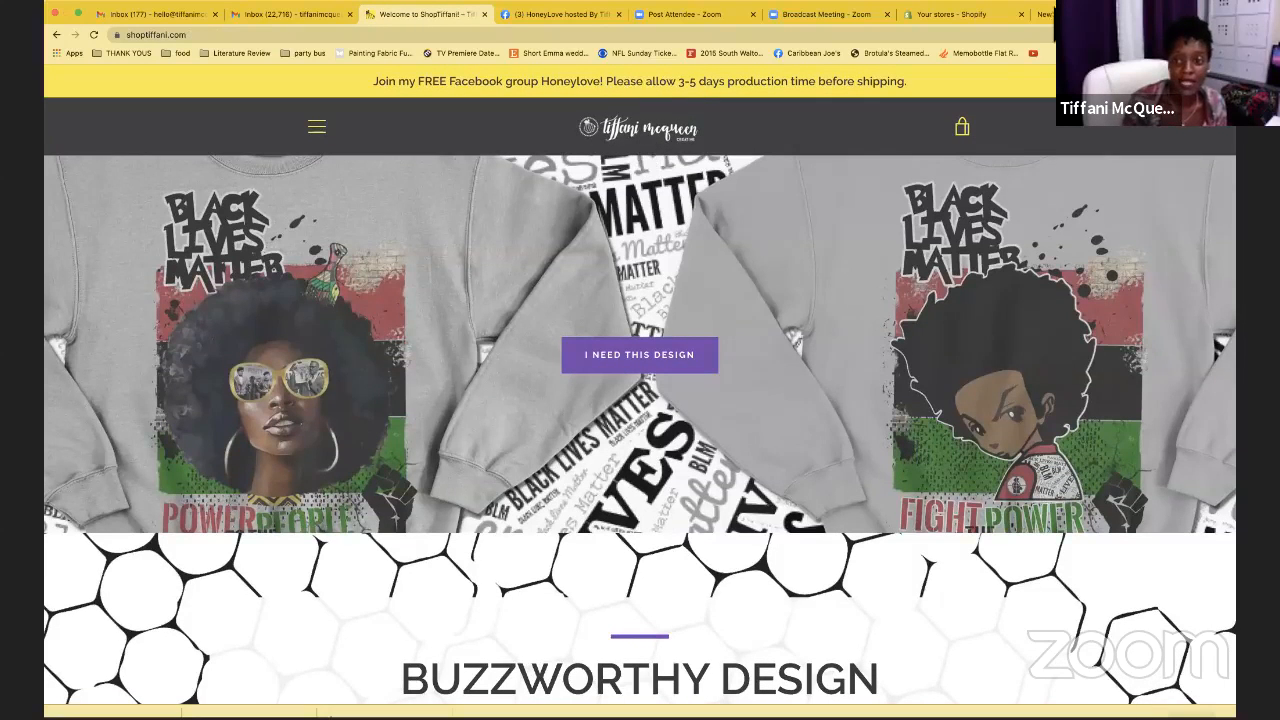
click(955, 14)
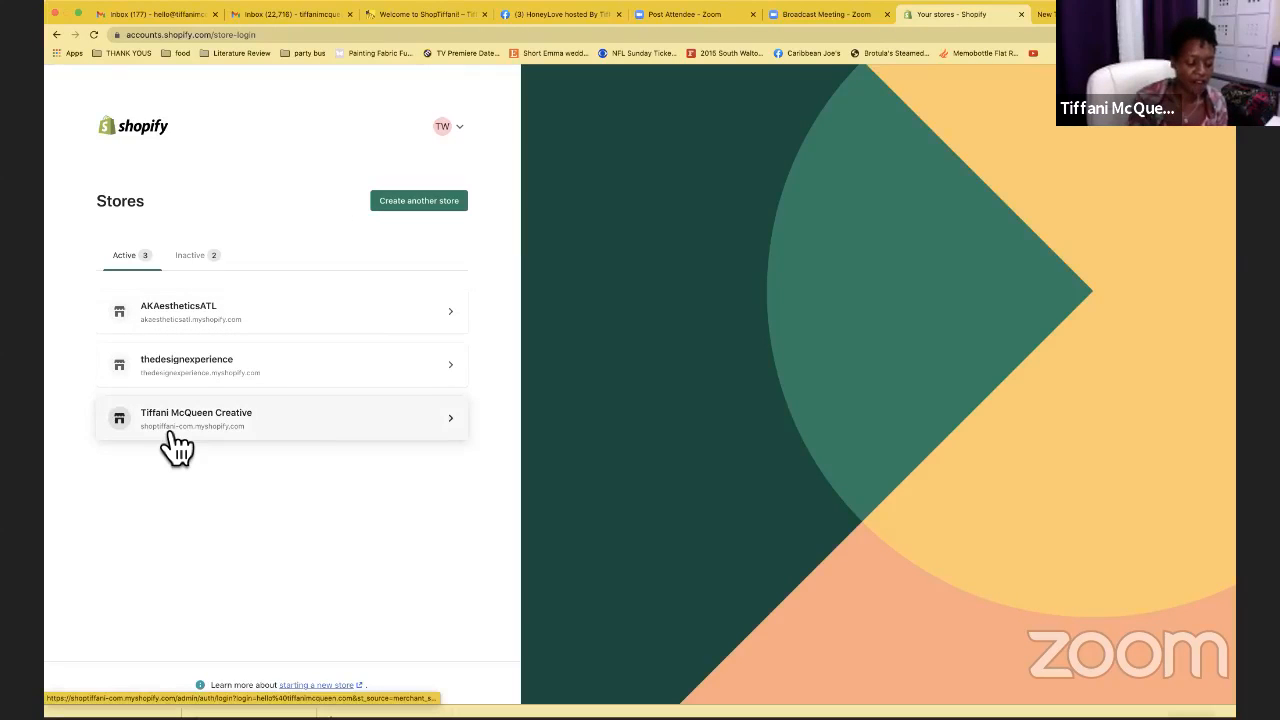
Choose 'Create another store' on the Stores page
click(438, 206)
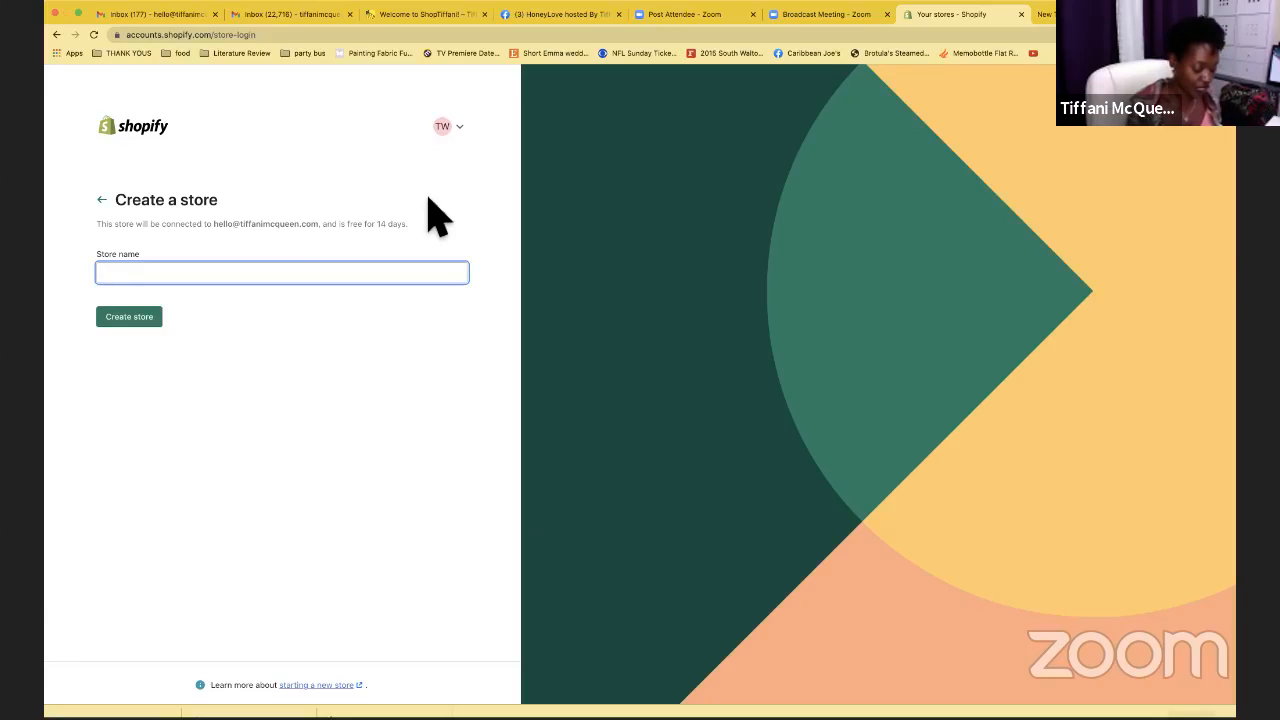
Name the new store 'Brown Girl Determined' and create it
text(Brow)
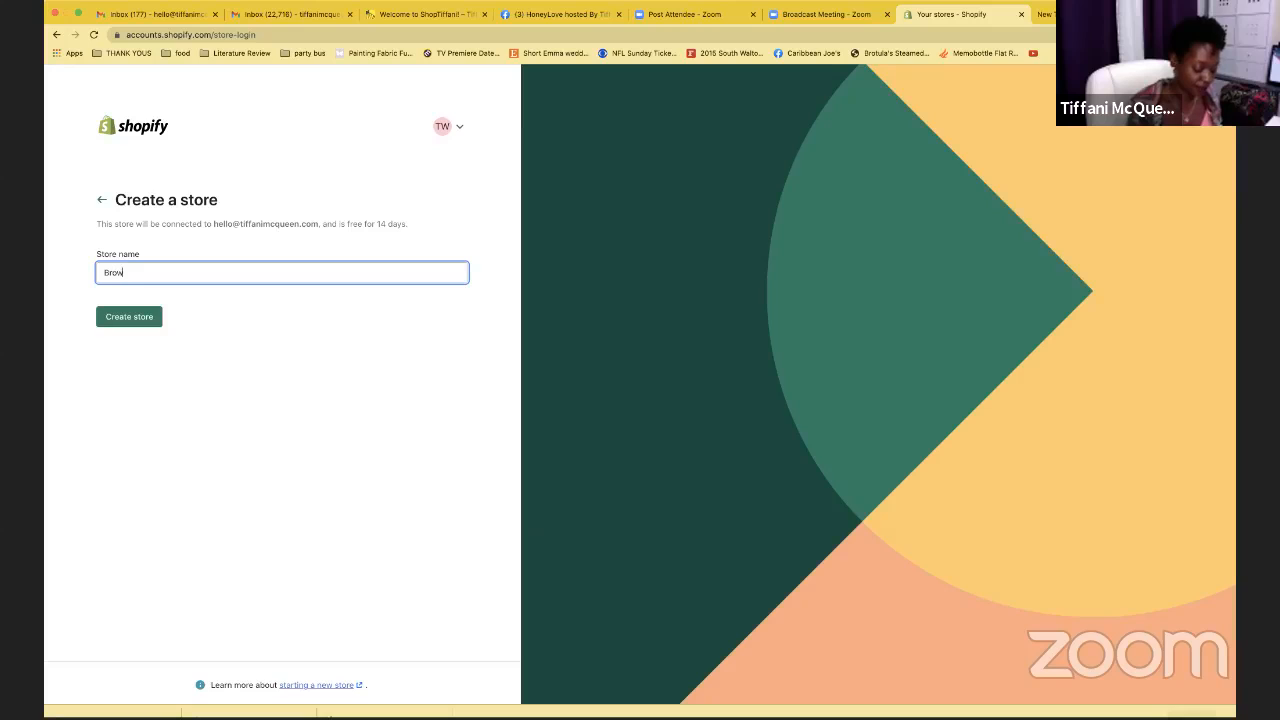
text(n Girl)
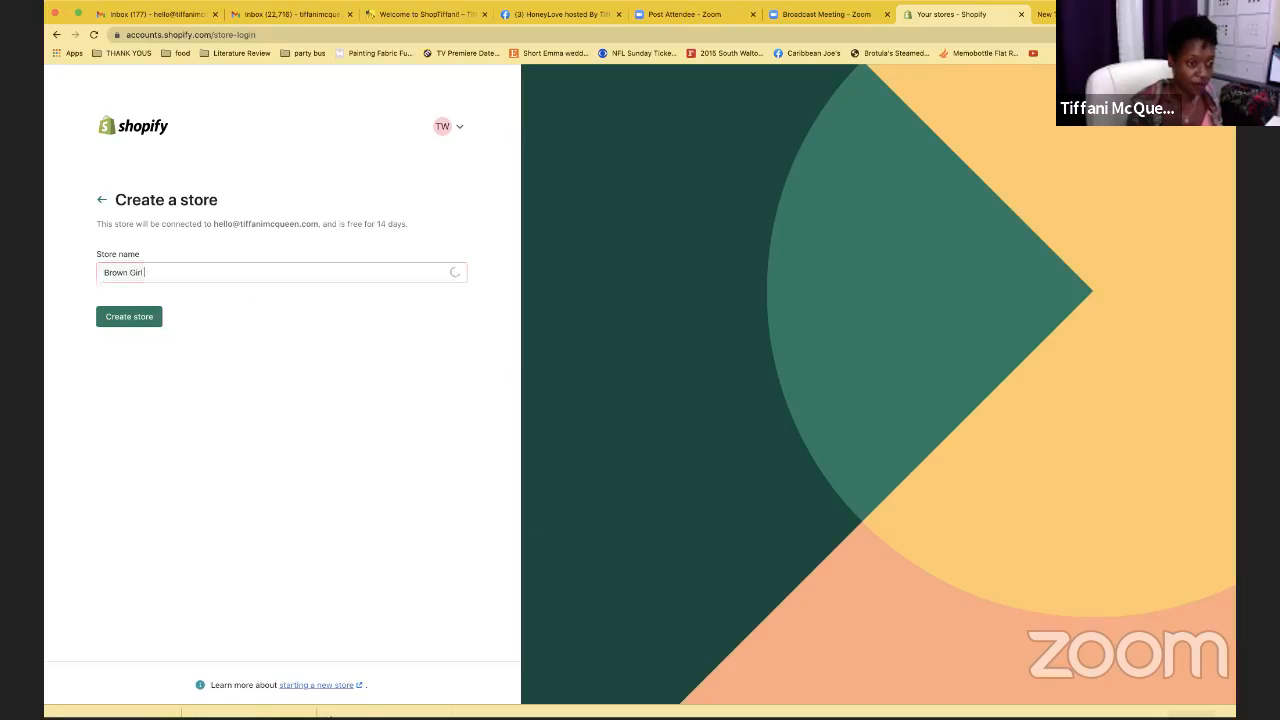
text( Determined)
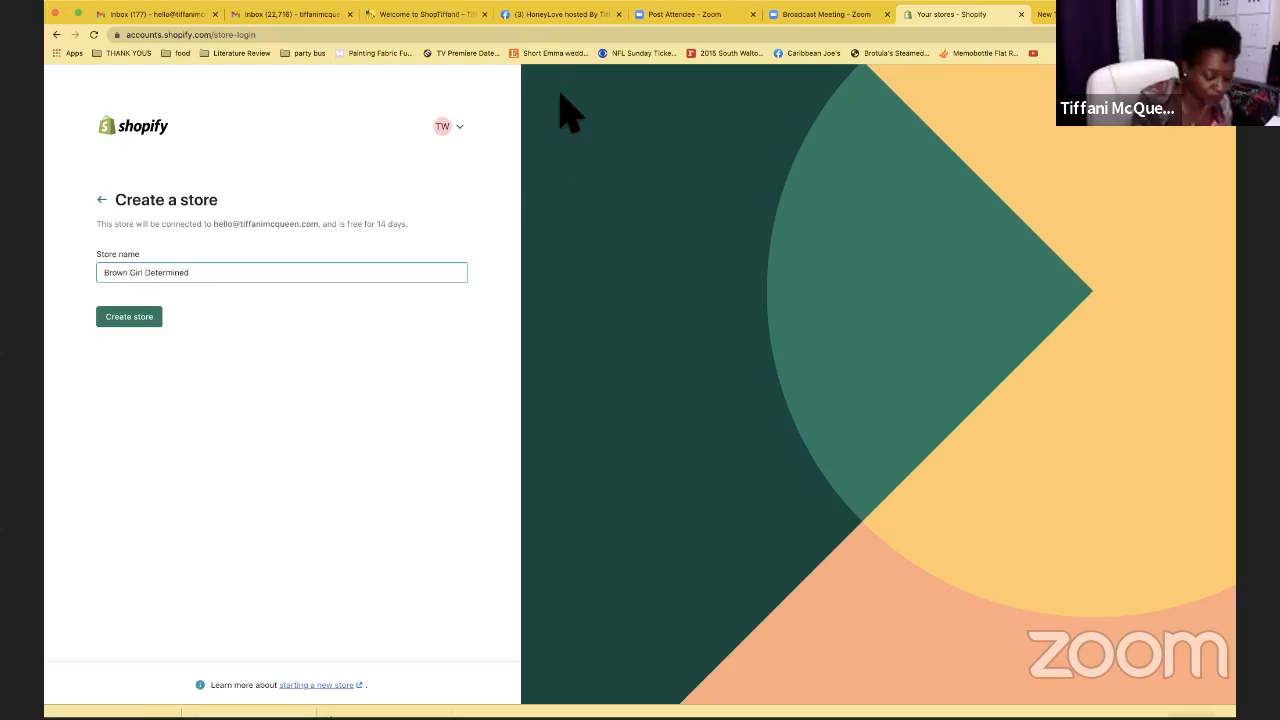
click(146, 330)
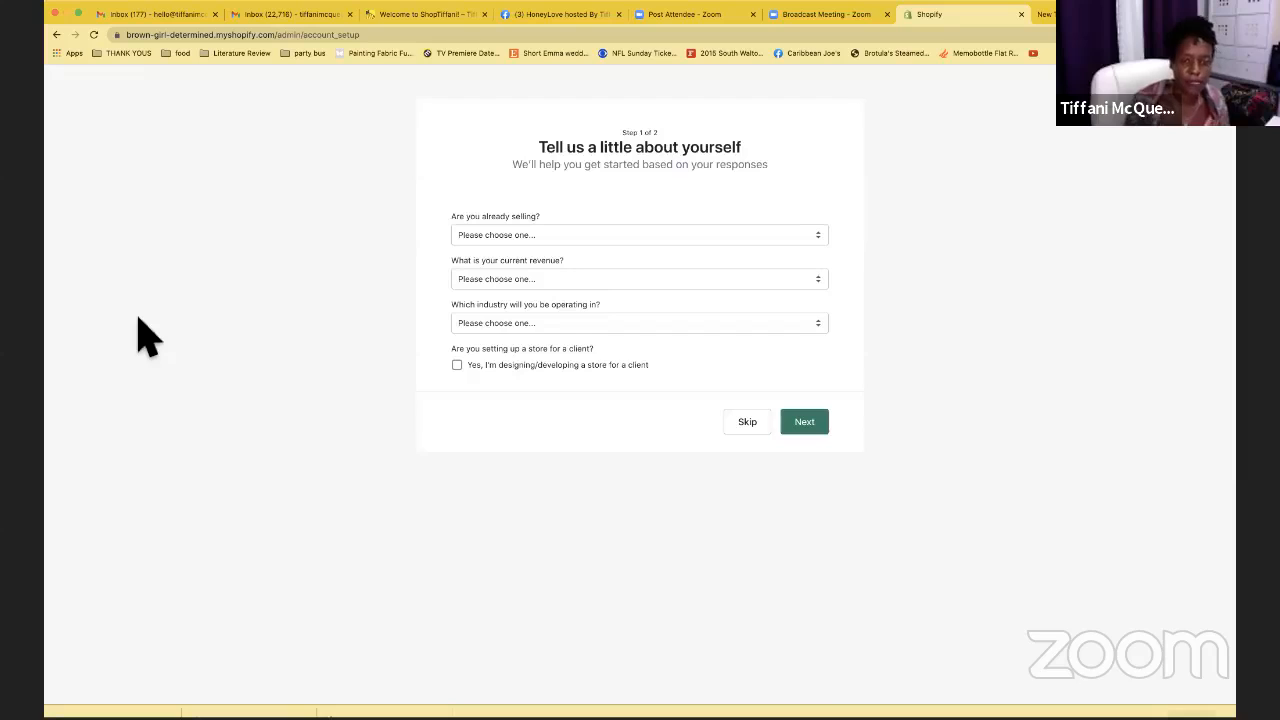
Answer 'I'm not selling products yet', '$0 USD' revenue and 'Services' industry, then continue
click(541, 236)
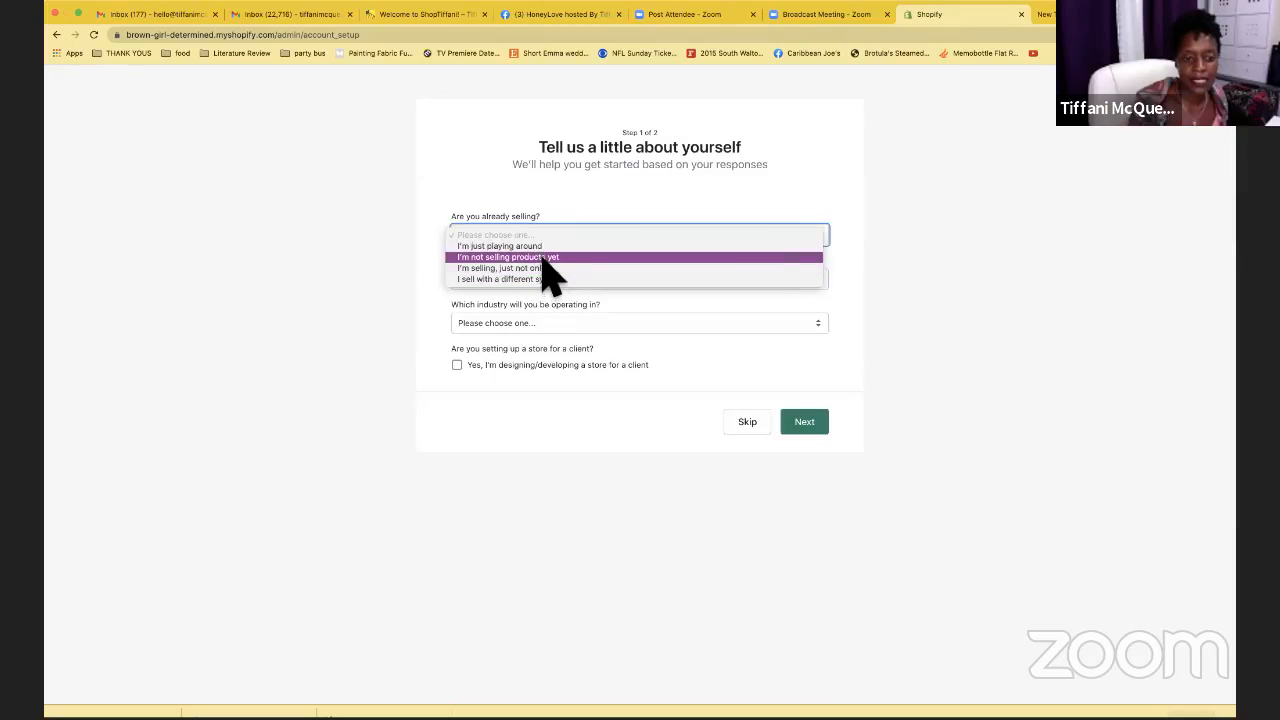
click(548, 257)
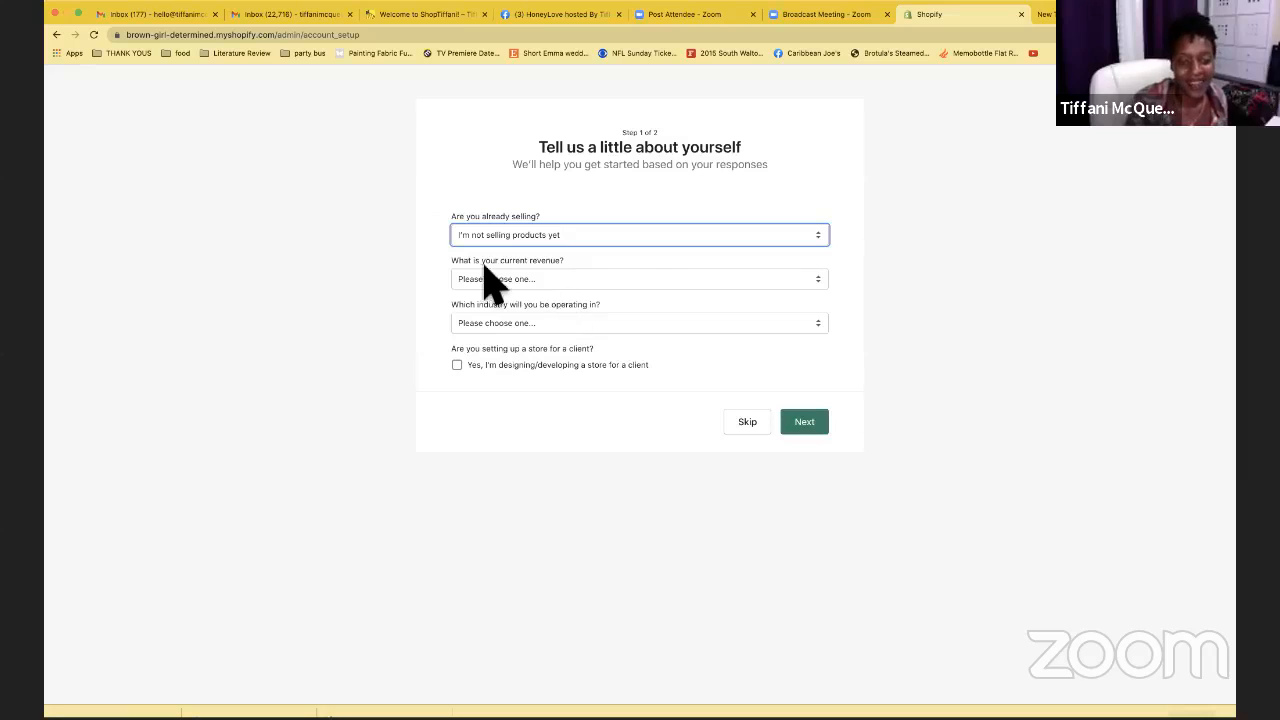
click(750, 279)
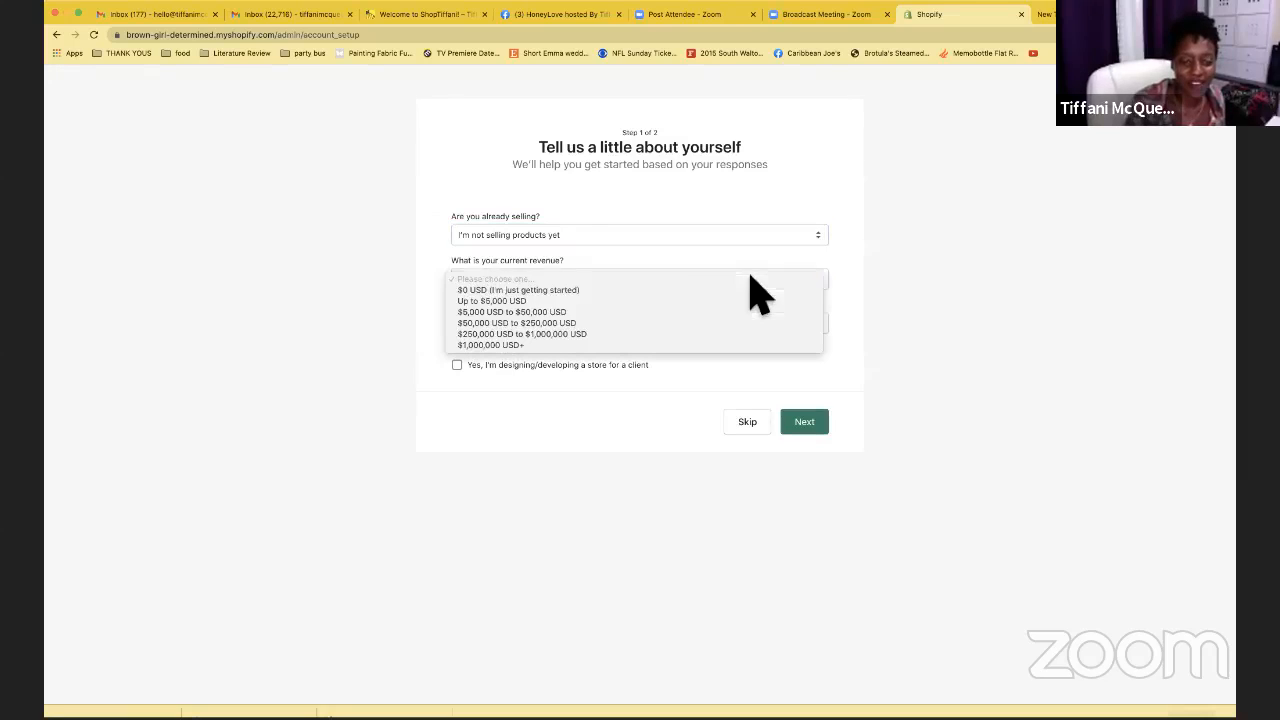
click(564, 292)
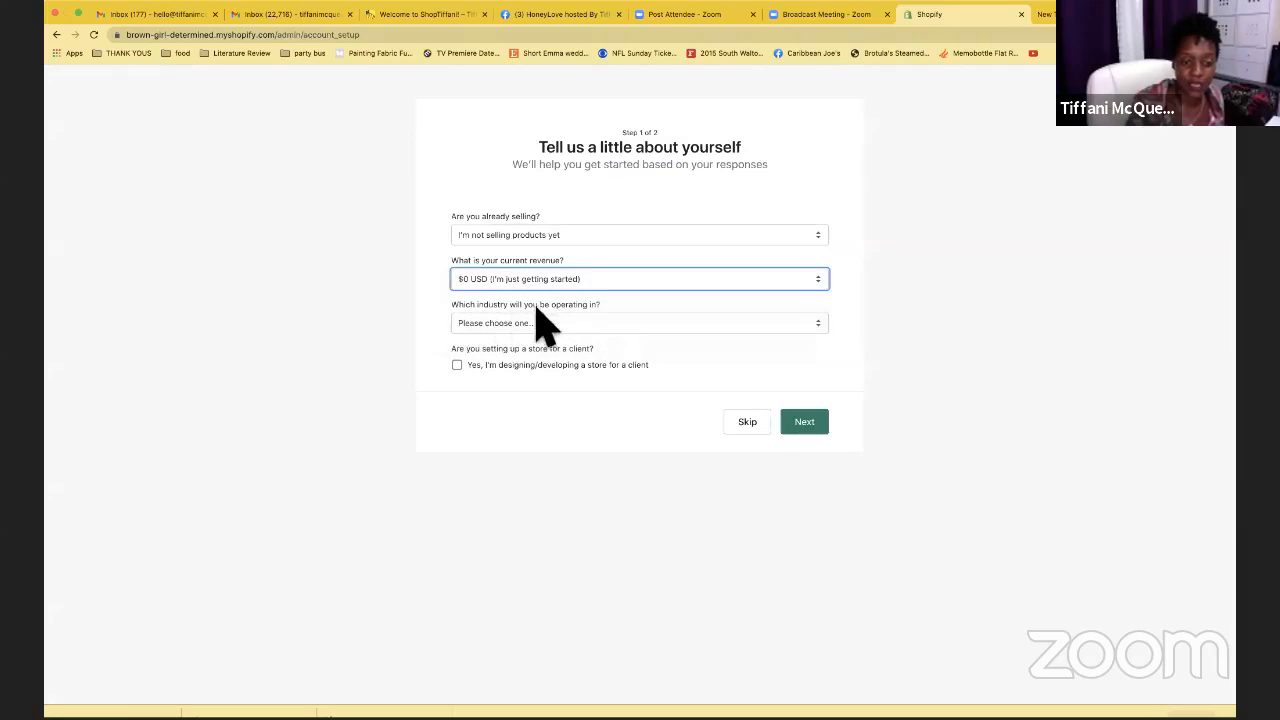
click(812, 324)
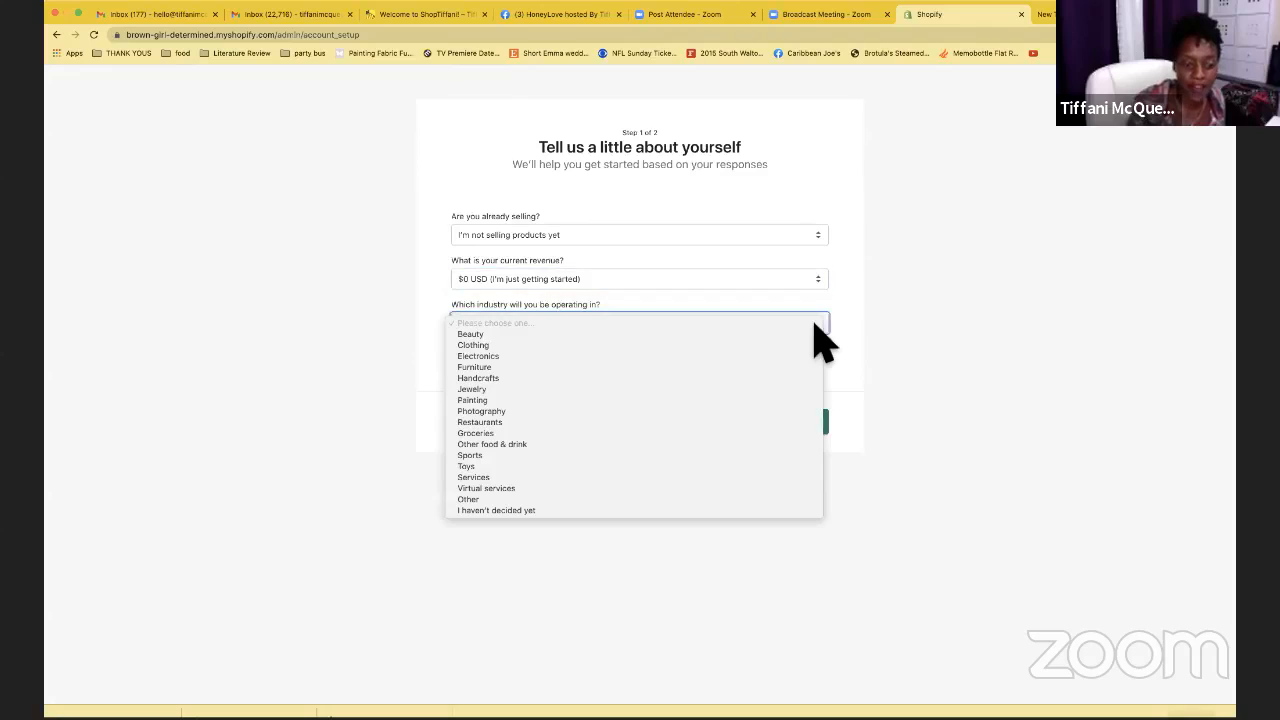
click(500, 478)
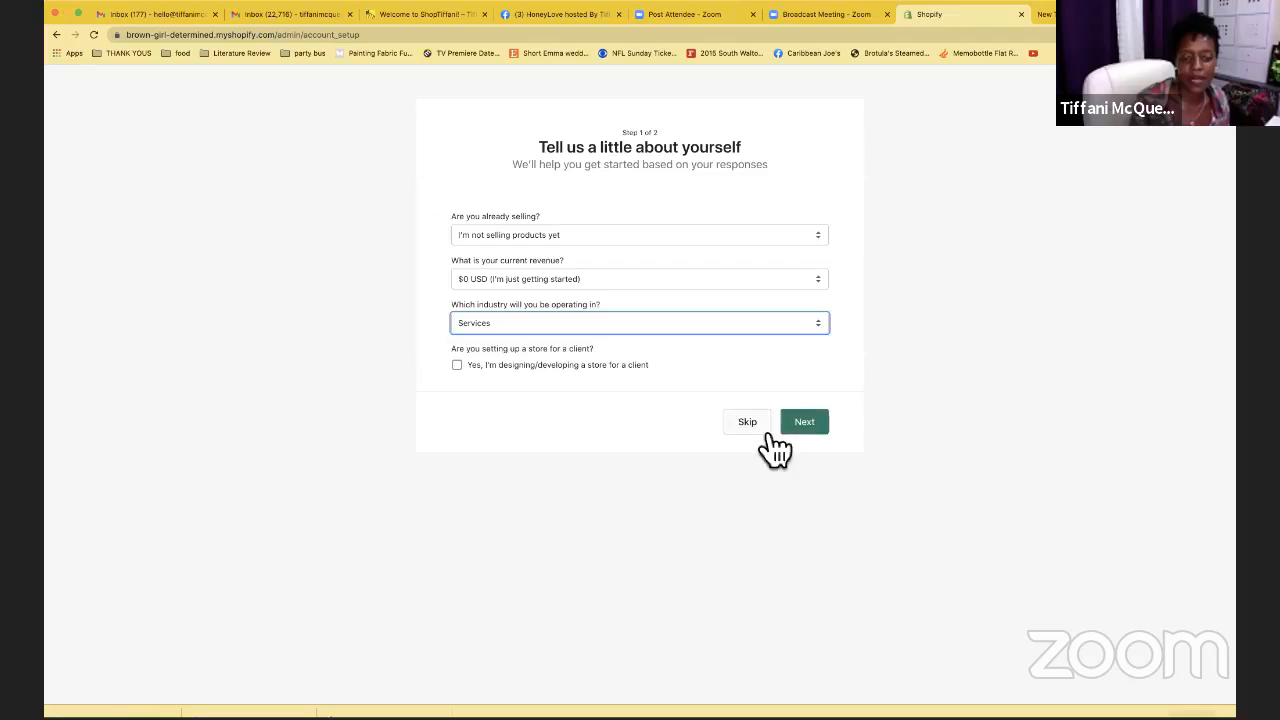
click(815, 421)
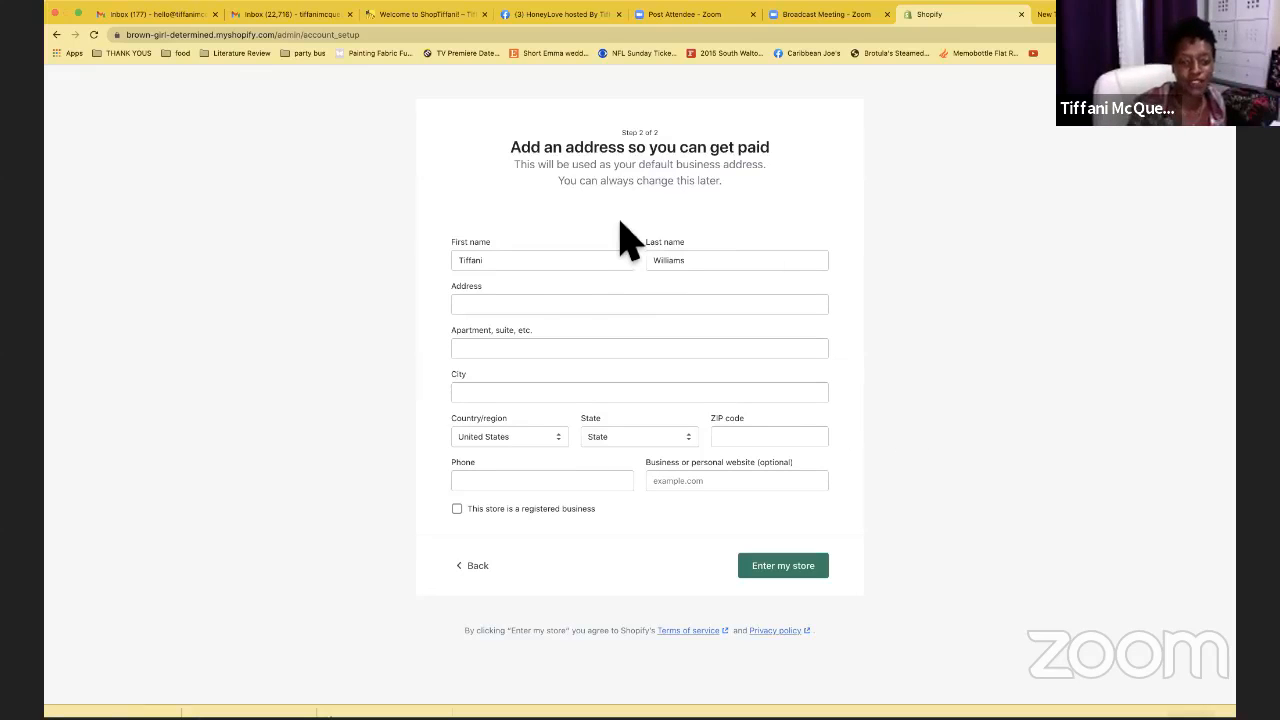
Enter '1234 Main' as the address and accept the suggestion to autofill city, state and ZIP
click(514, 305)
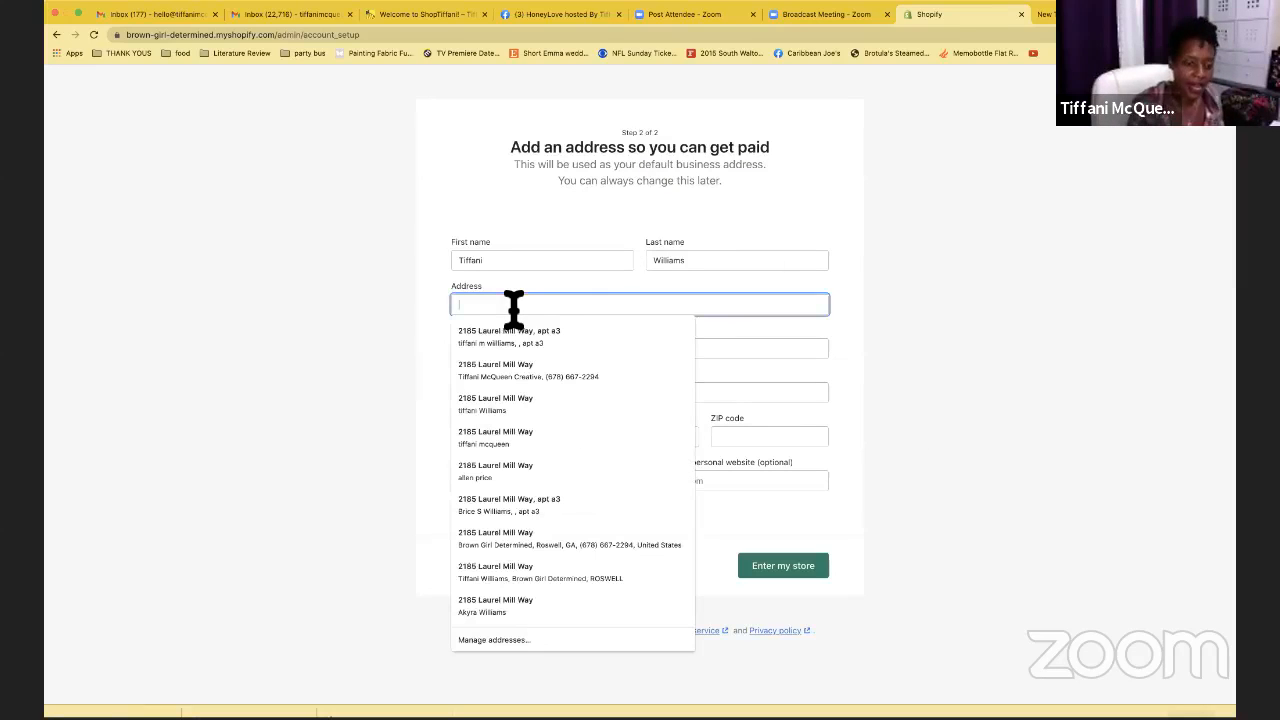
text(1)
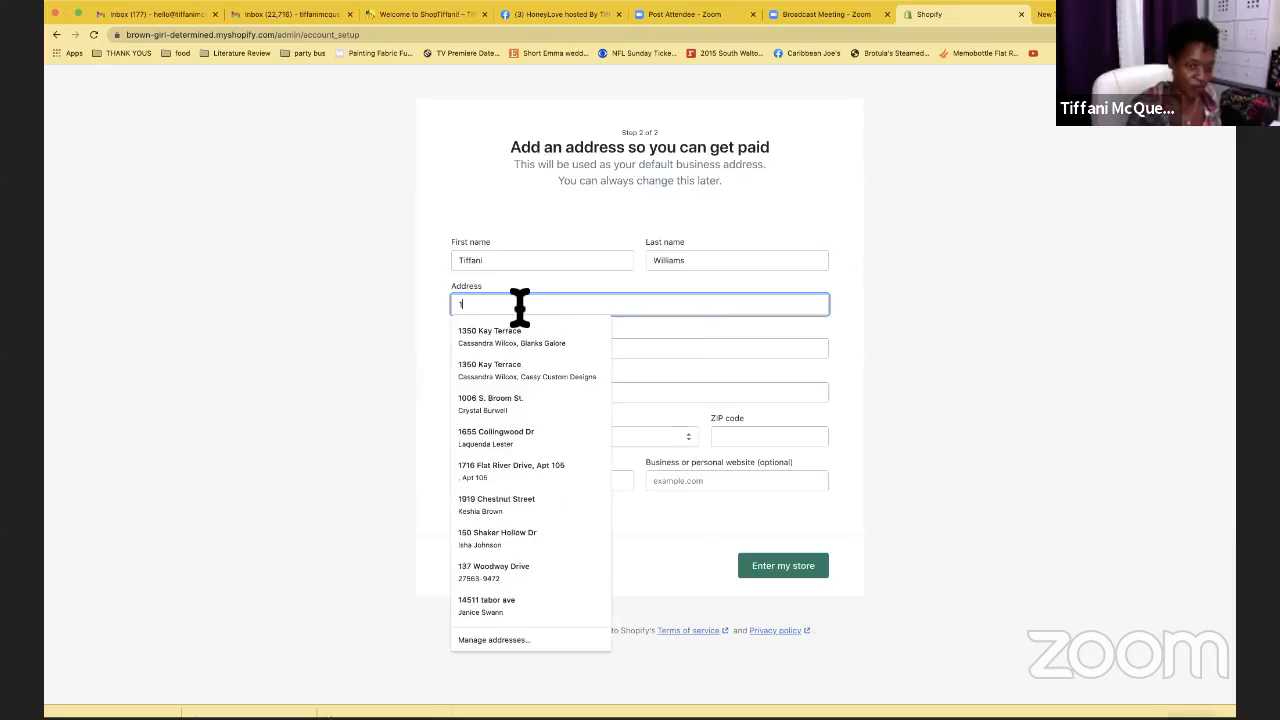
text(2)
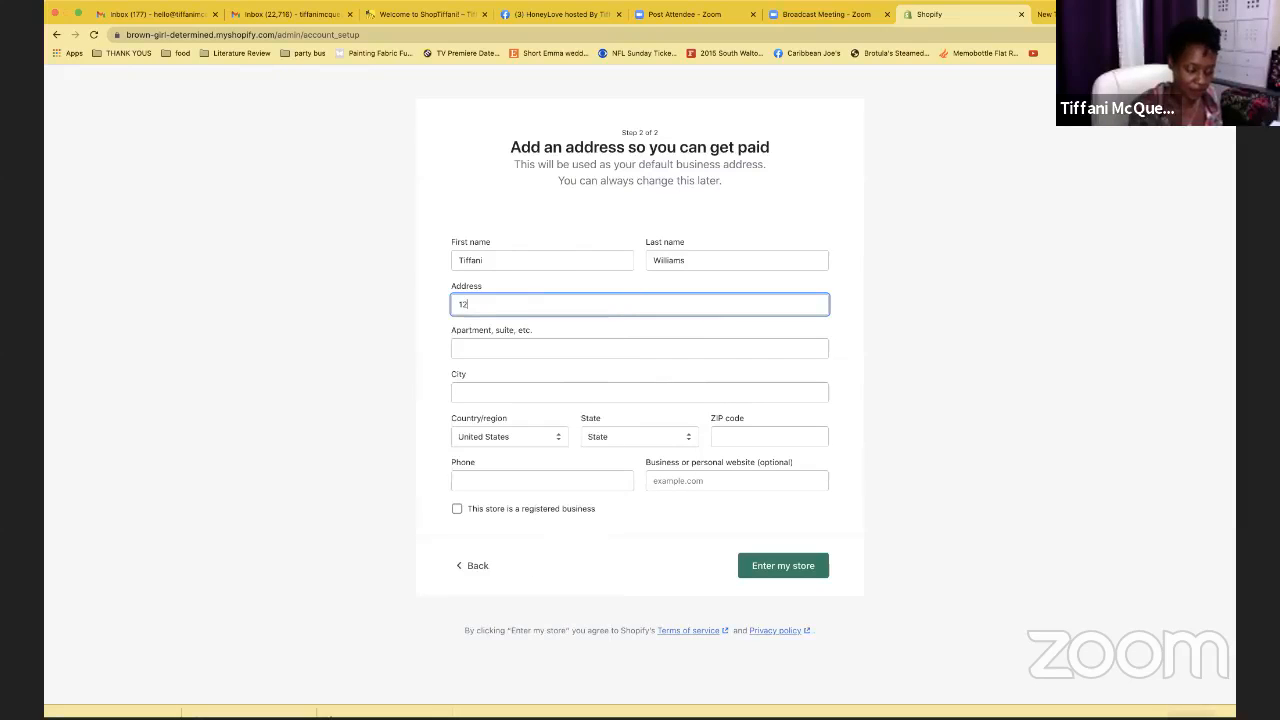
text(34)
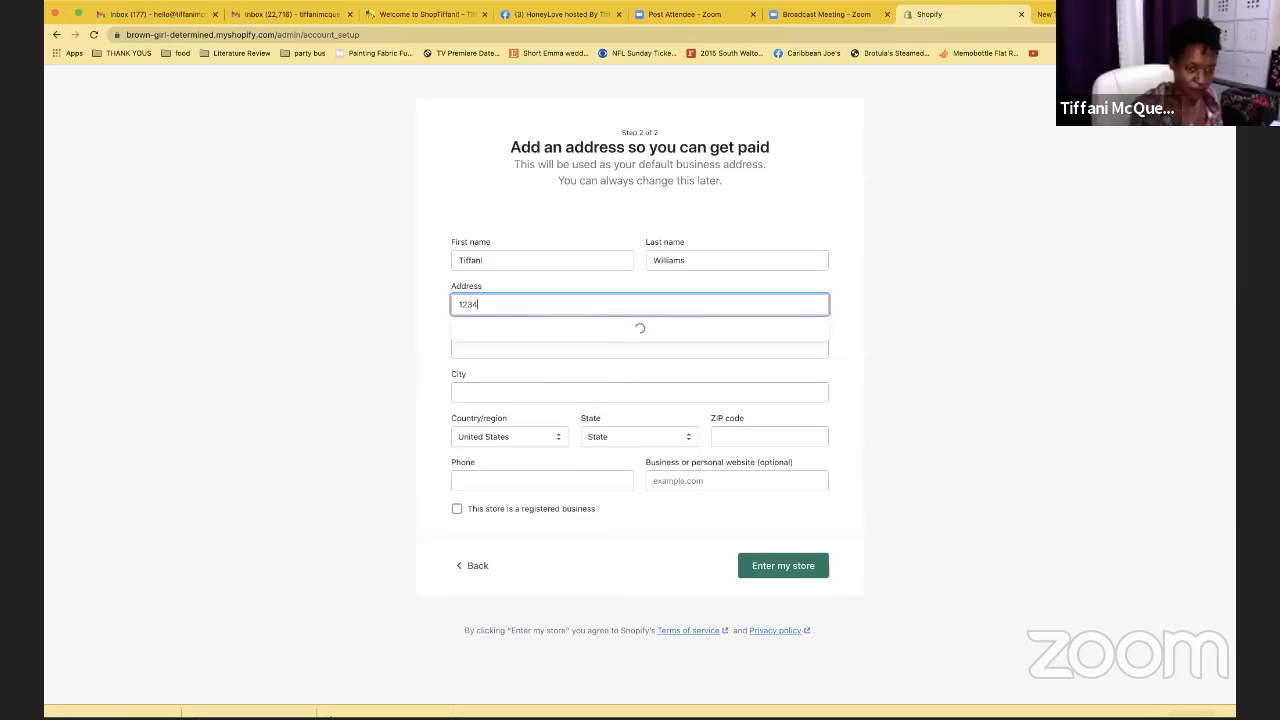
text( Main)
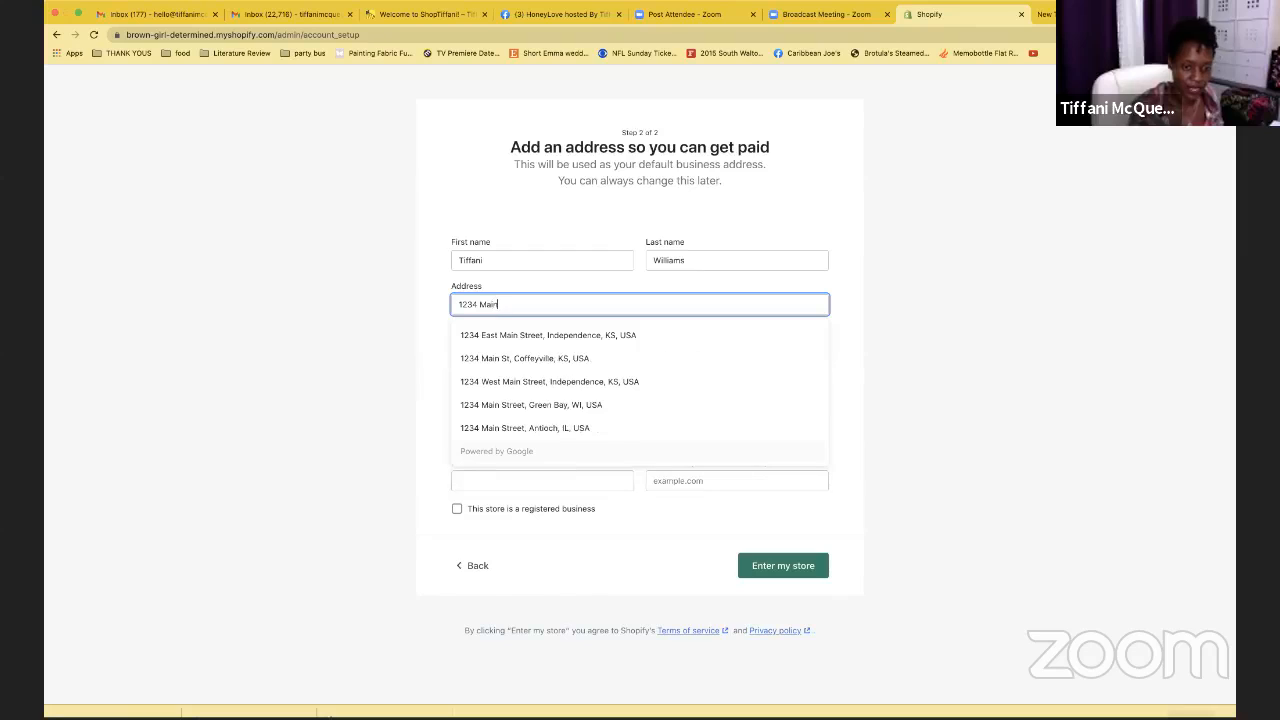
click(514, 340)
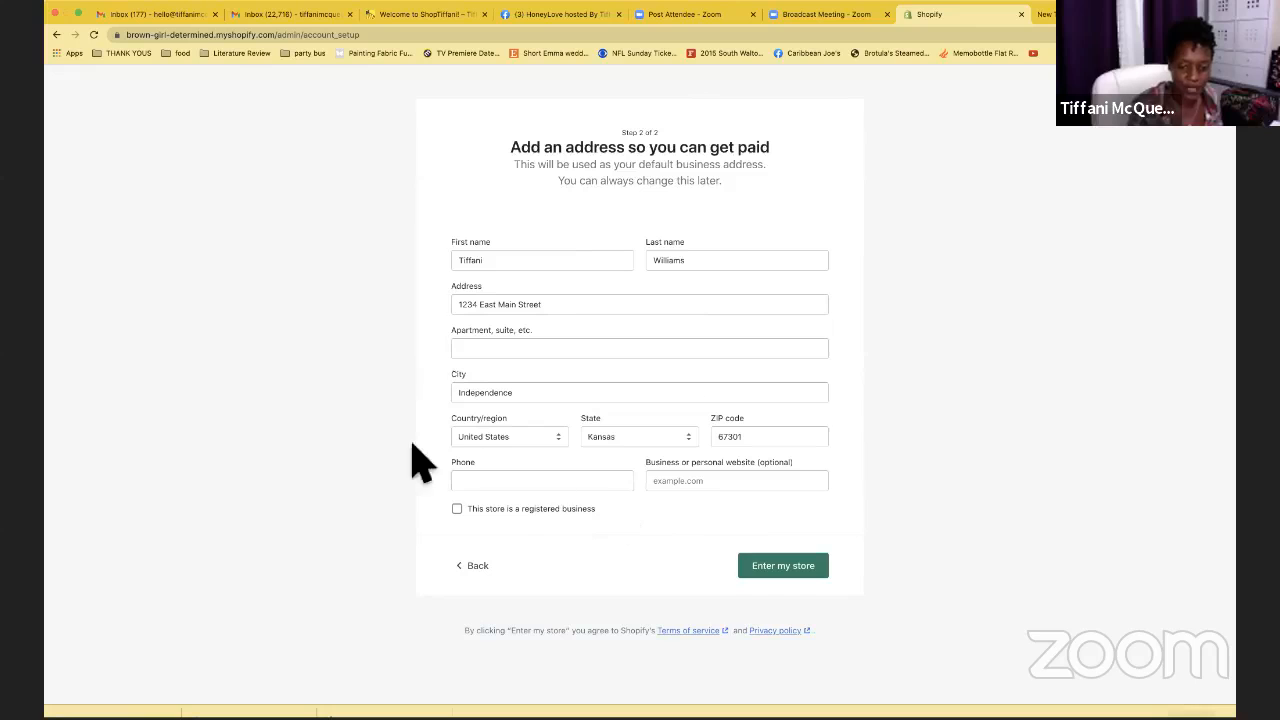
Add the phone number, website shoptiffani.com and registered-business status, then enter the store
click(780, 572)
click(508, 543)
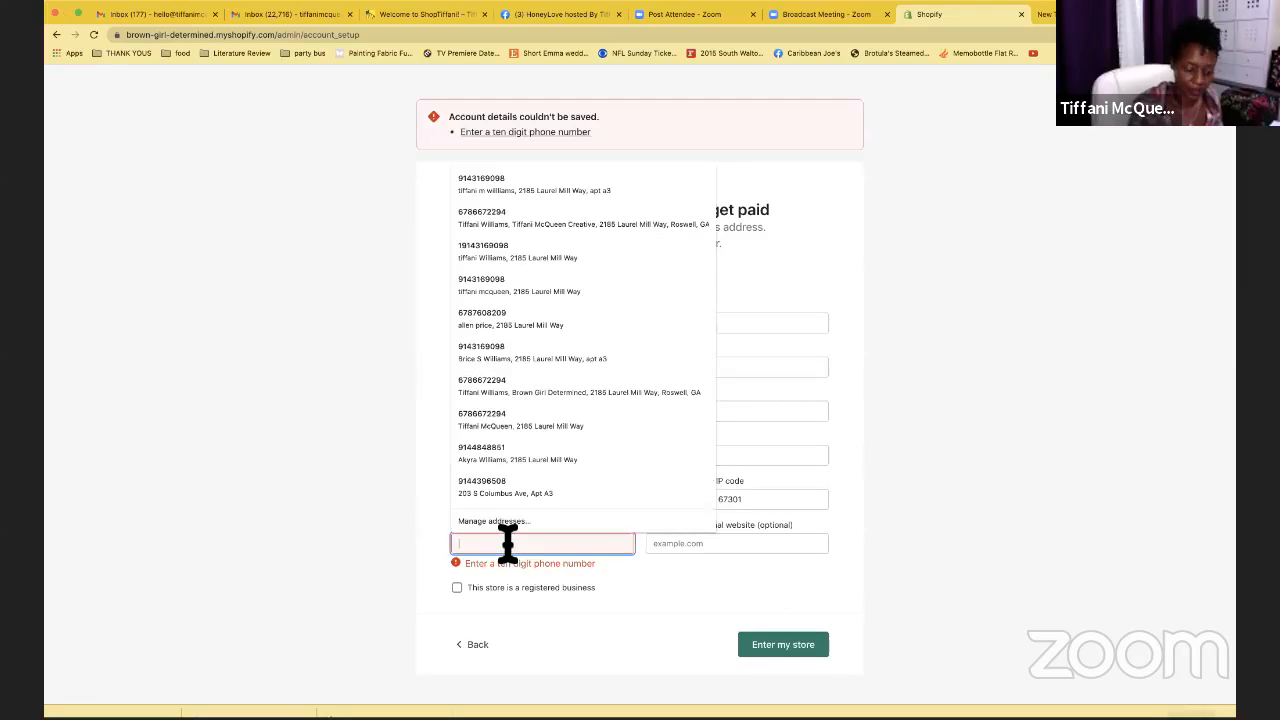
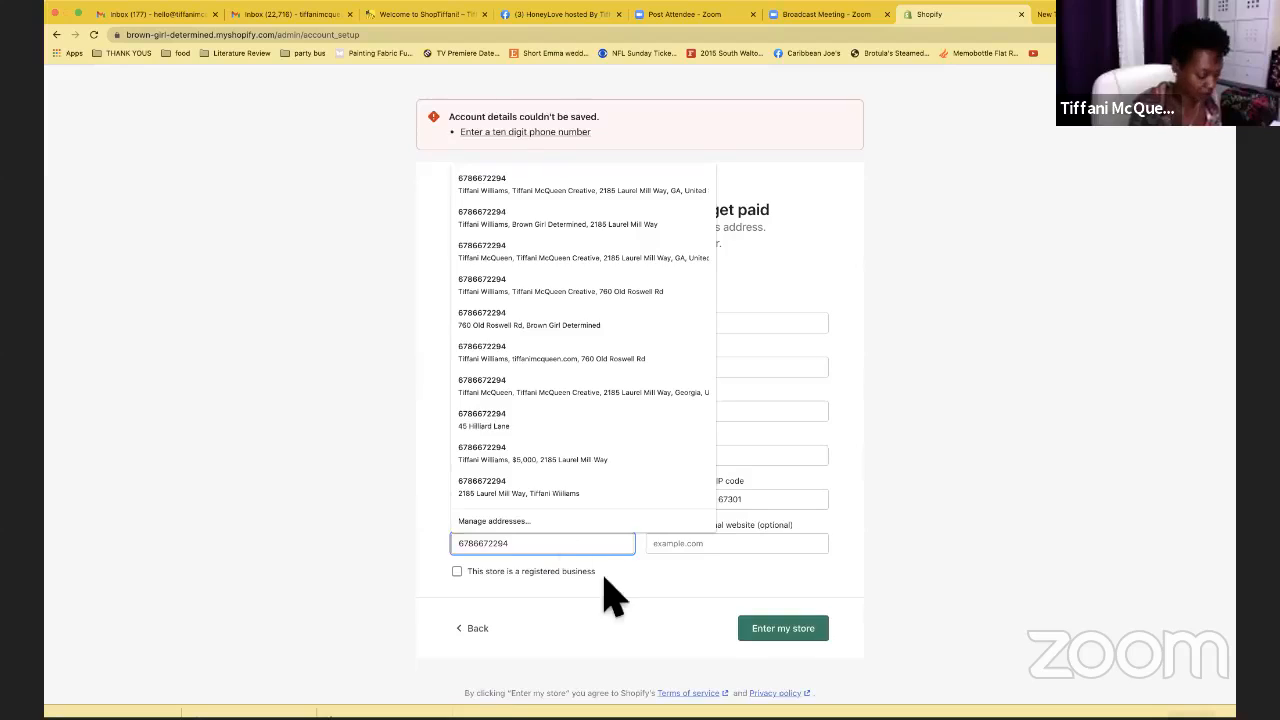
key(Tab)
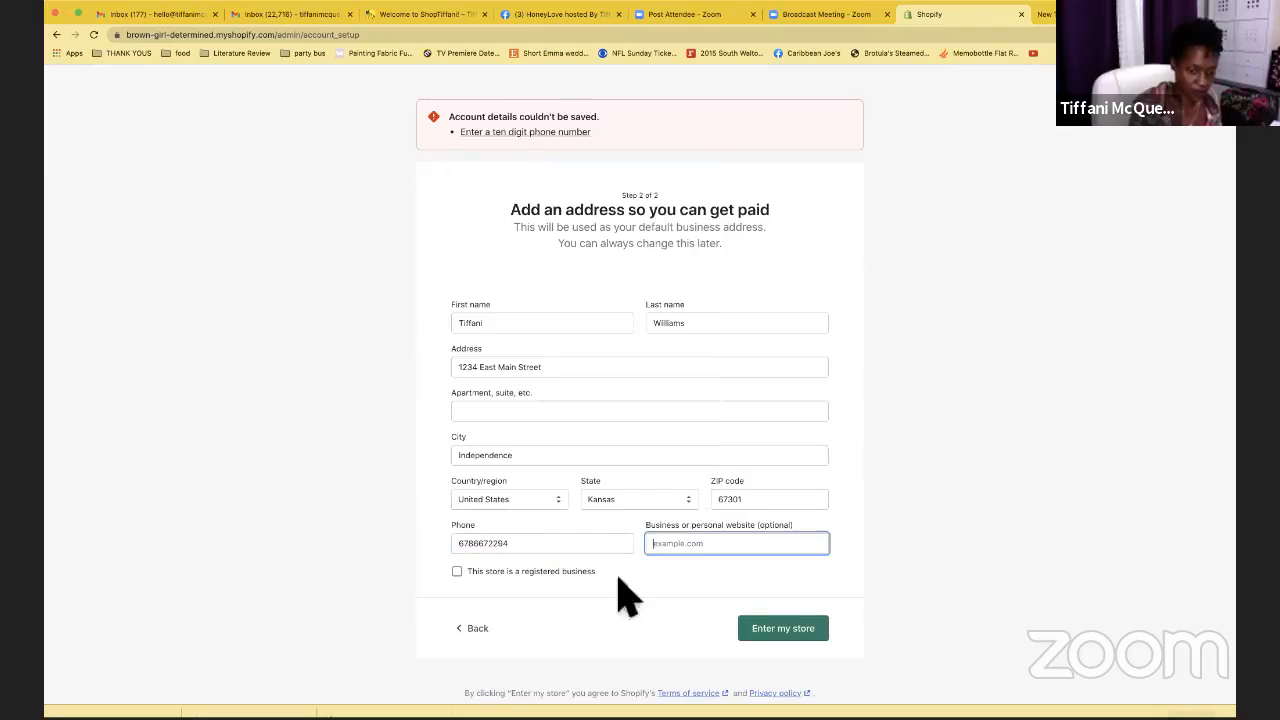
click(709, 546)
text(shop)
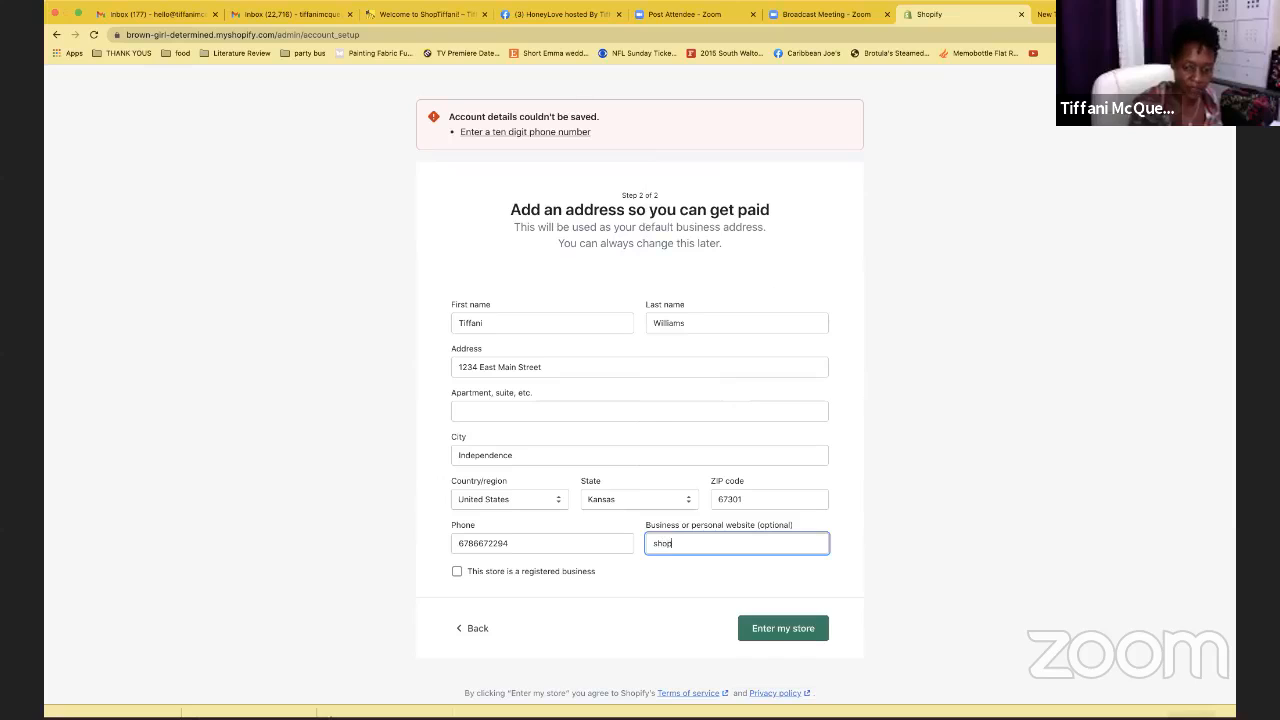
text(tiffani)
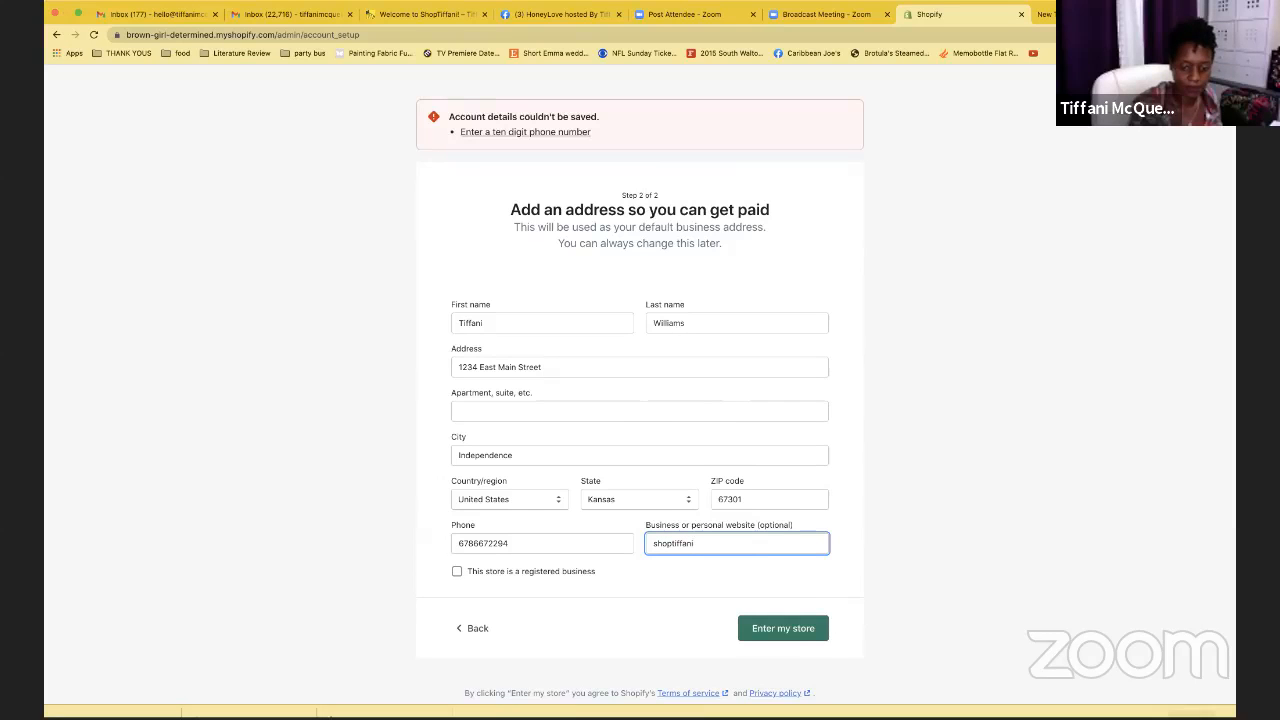
text(.com)
scroll(640, 400, down, 1)
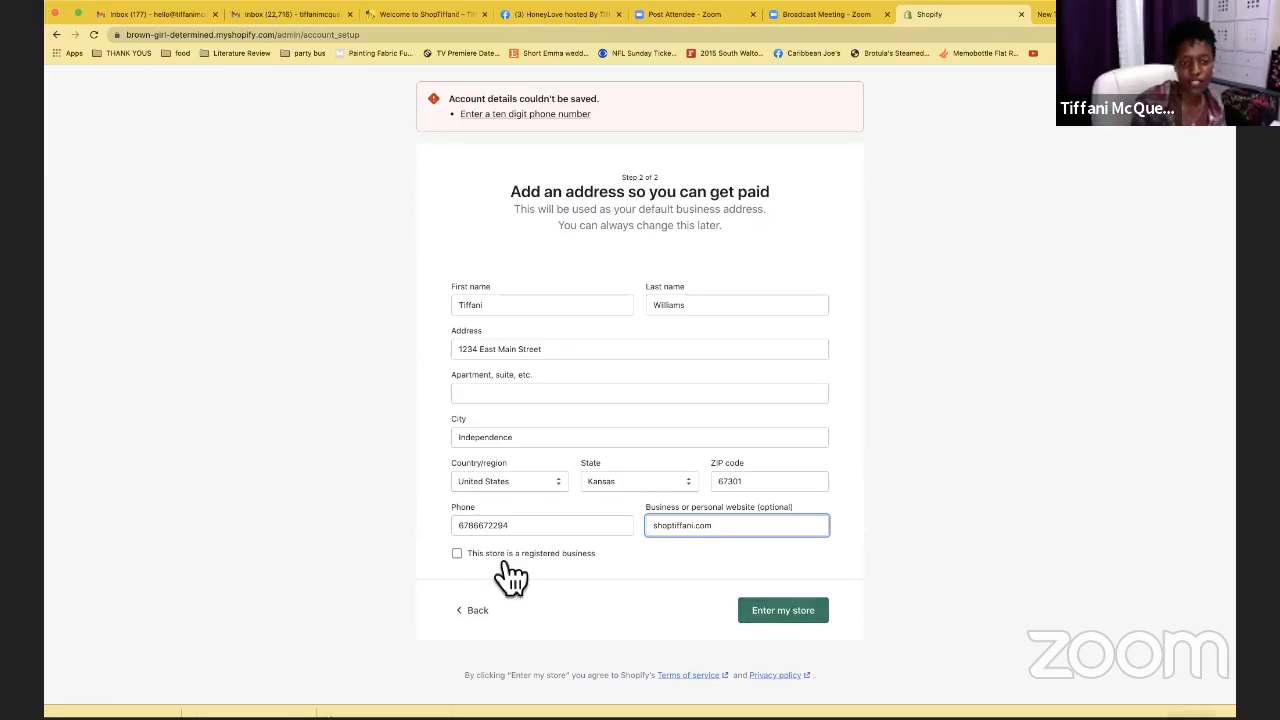
click(463, 558)
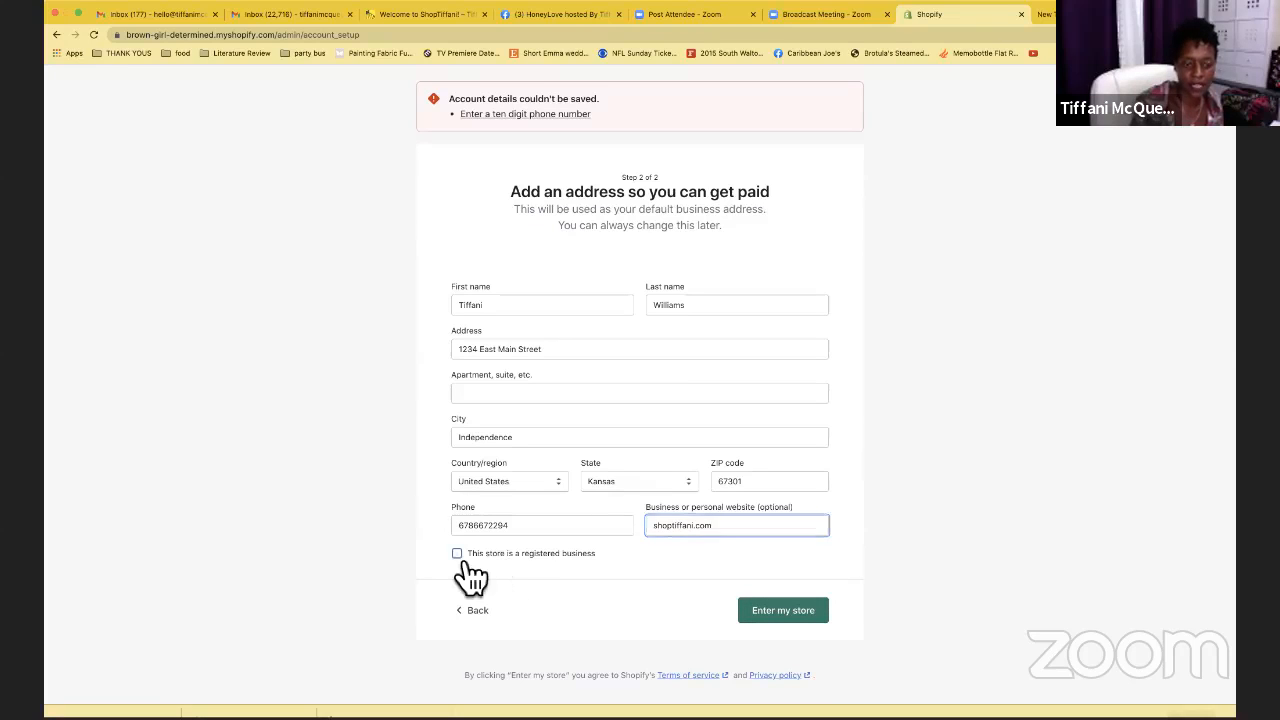
click(806, 610)
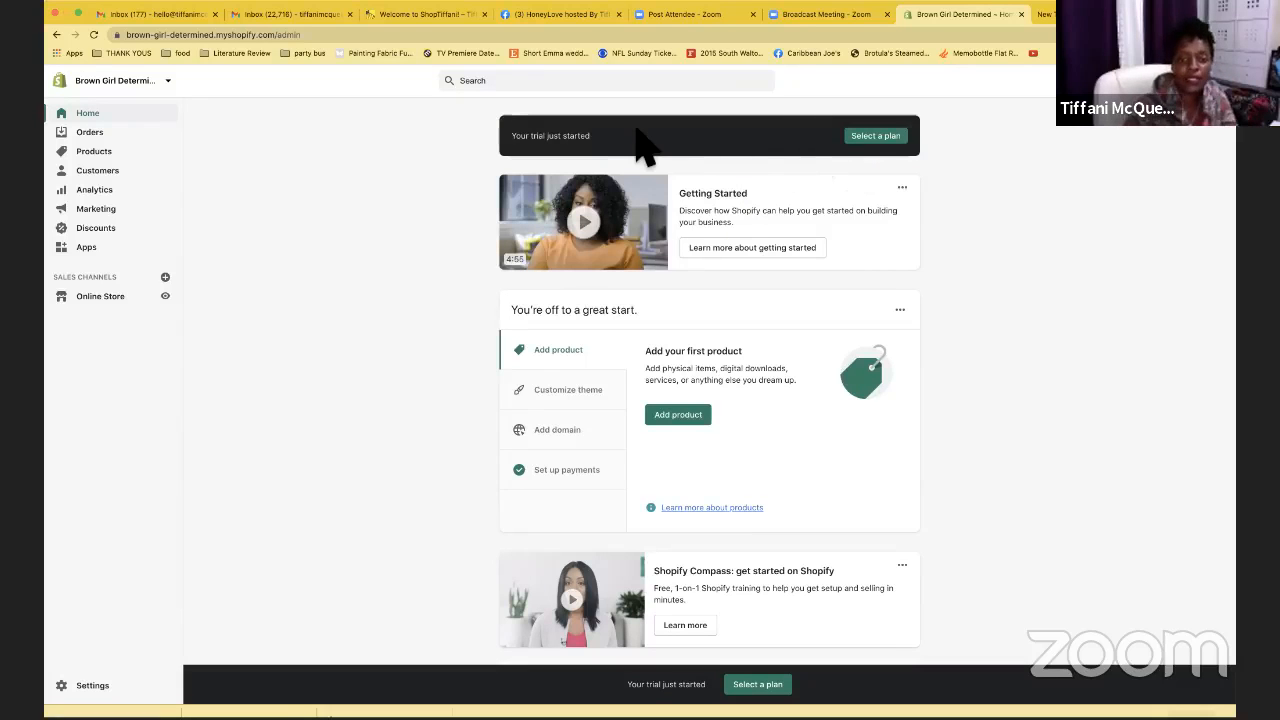
Scroll the Home dashboard, then open the Online Store Themes page showing the Debut theme
scroll(1006, 209, down, 3)
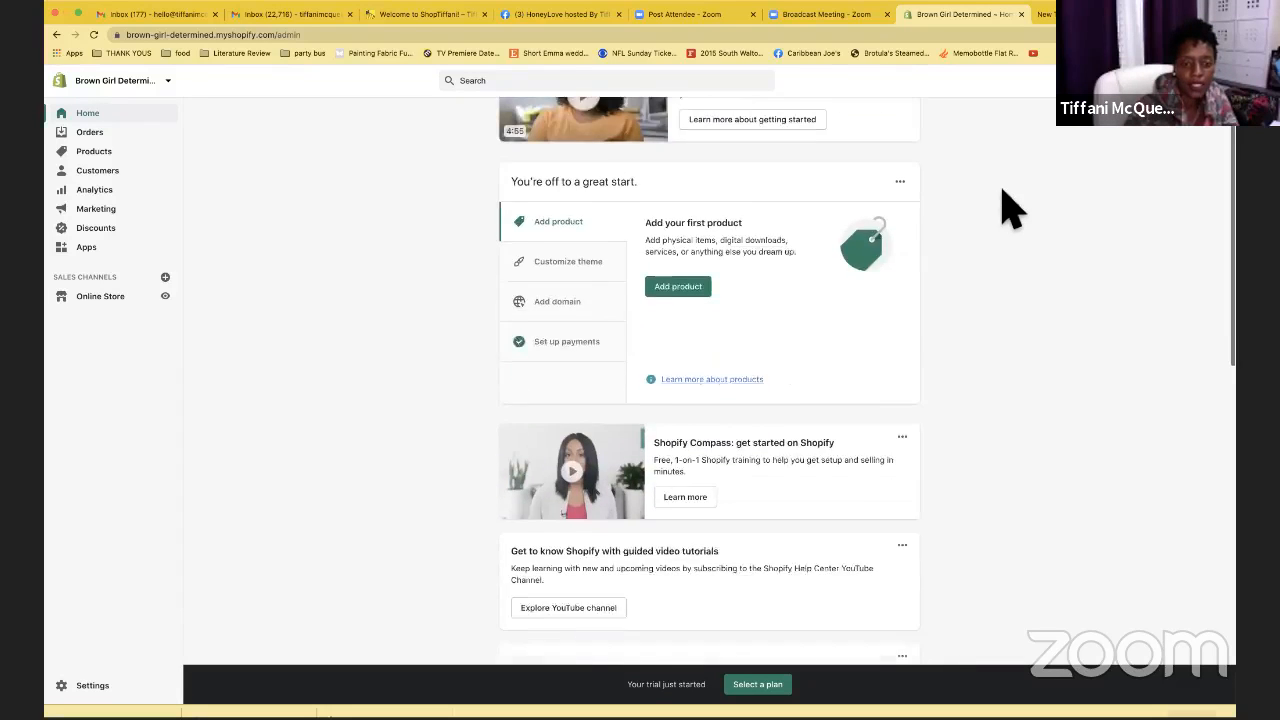
scroll(1010, 210, up, 2)
scroll(1010, 210, up, 1)
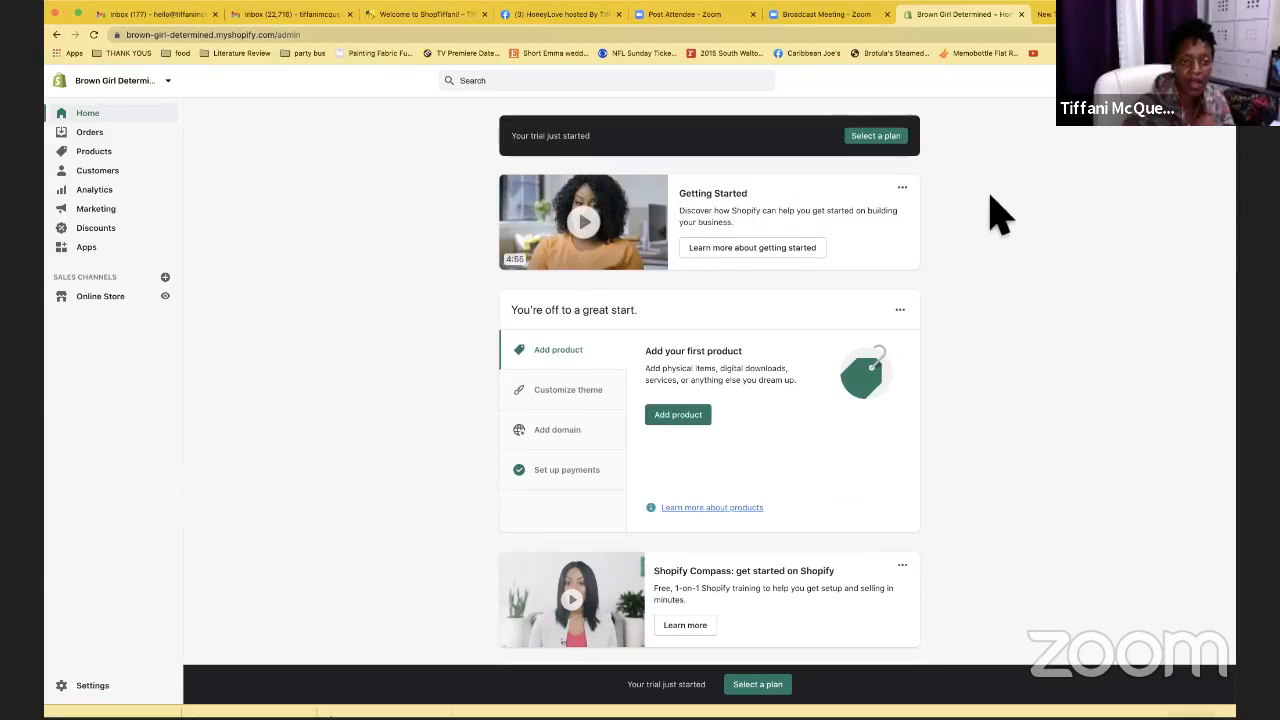
scroll(994, 211, down, 1)
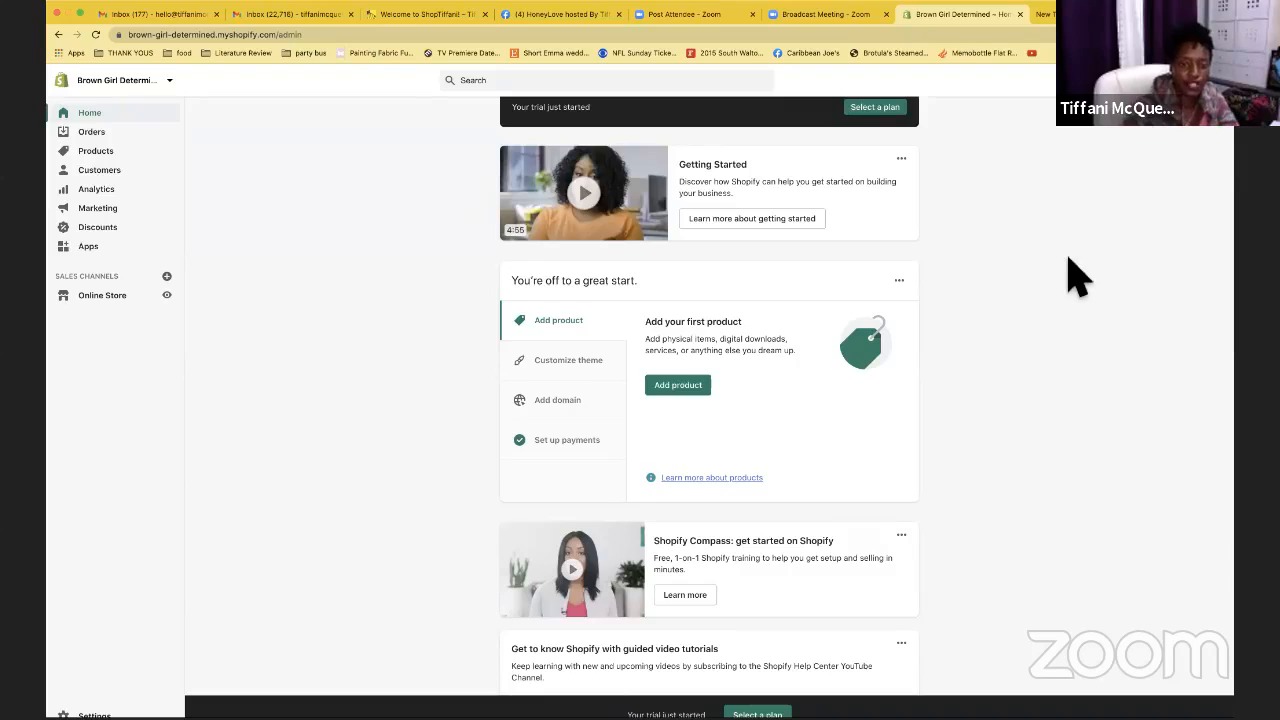
scroll(1077, 278, up, 1)
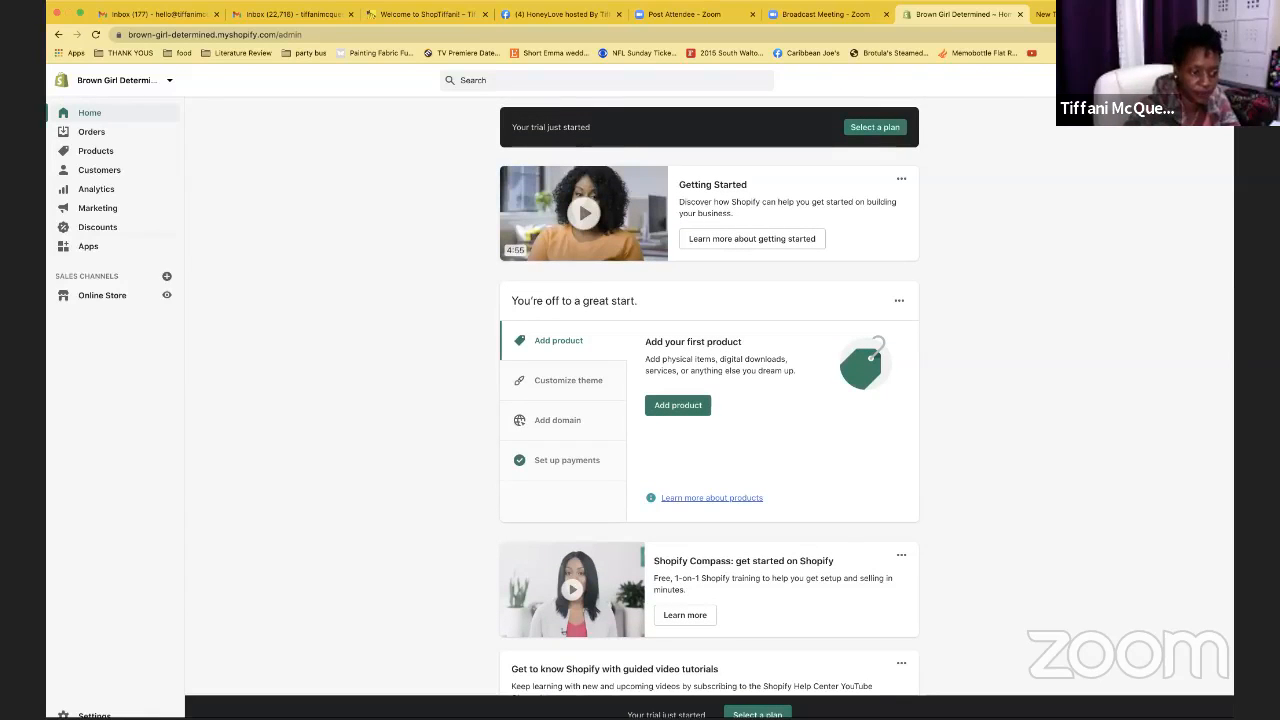
click(110, 298)
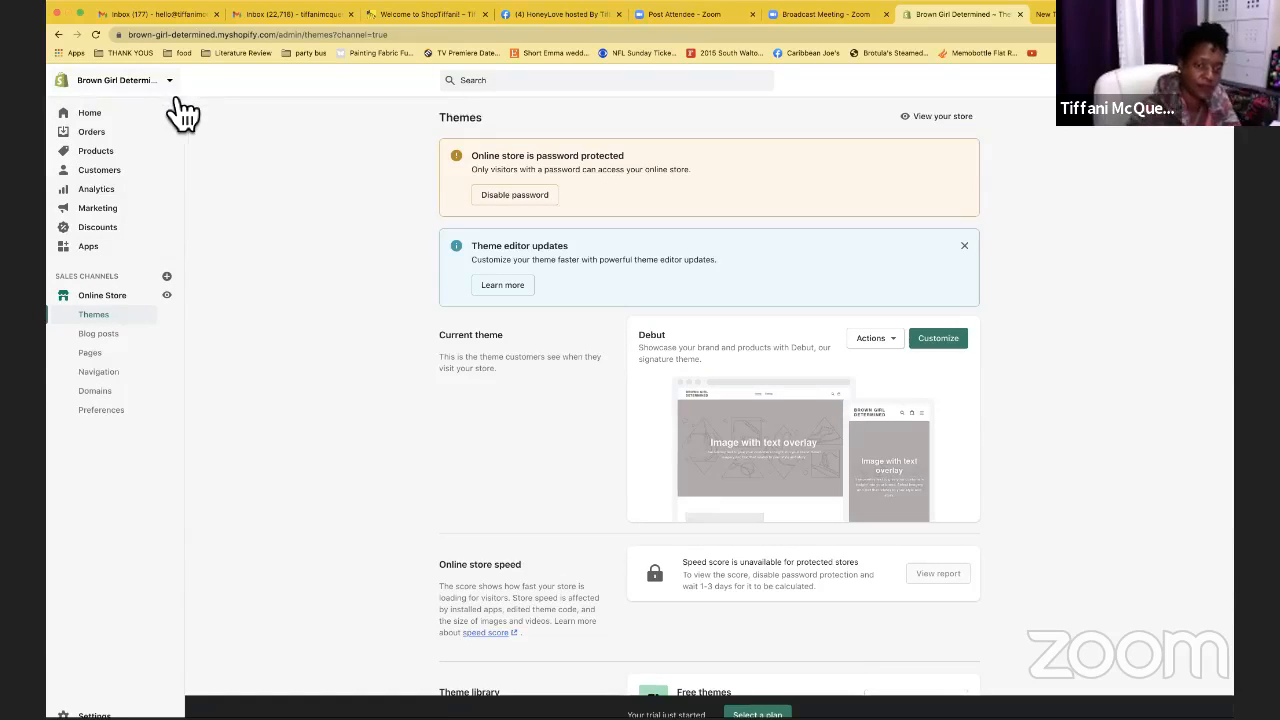
Return to the Brown Girl Determined admin Home and scroll through the dashboard
click(109, 118)
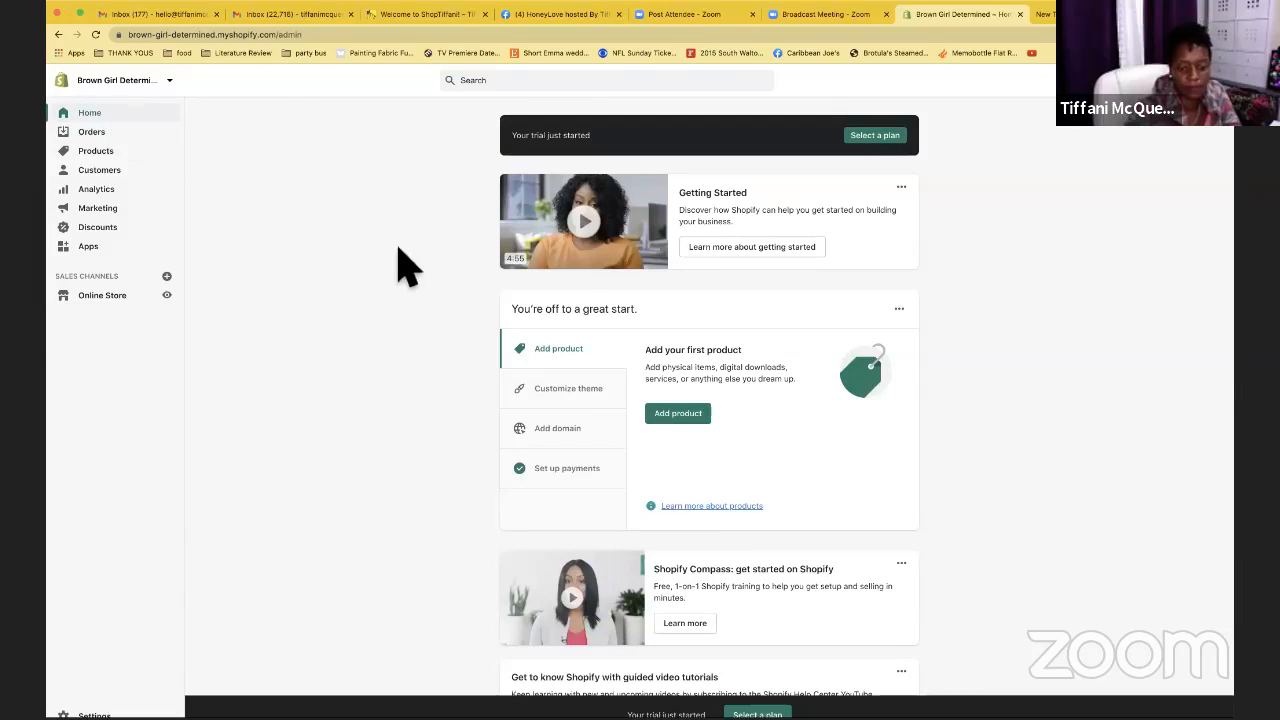
scroll(405, 265, down, 3)
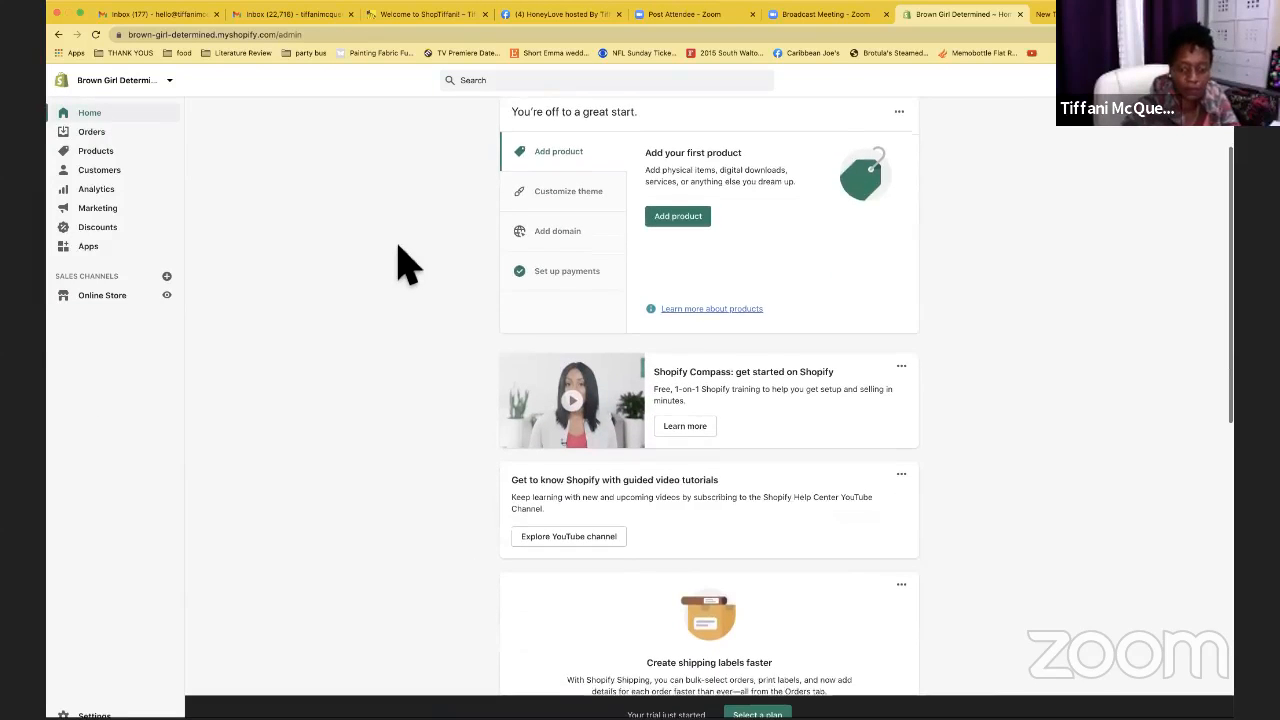
scroll(405, 265, up, 3)
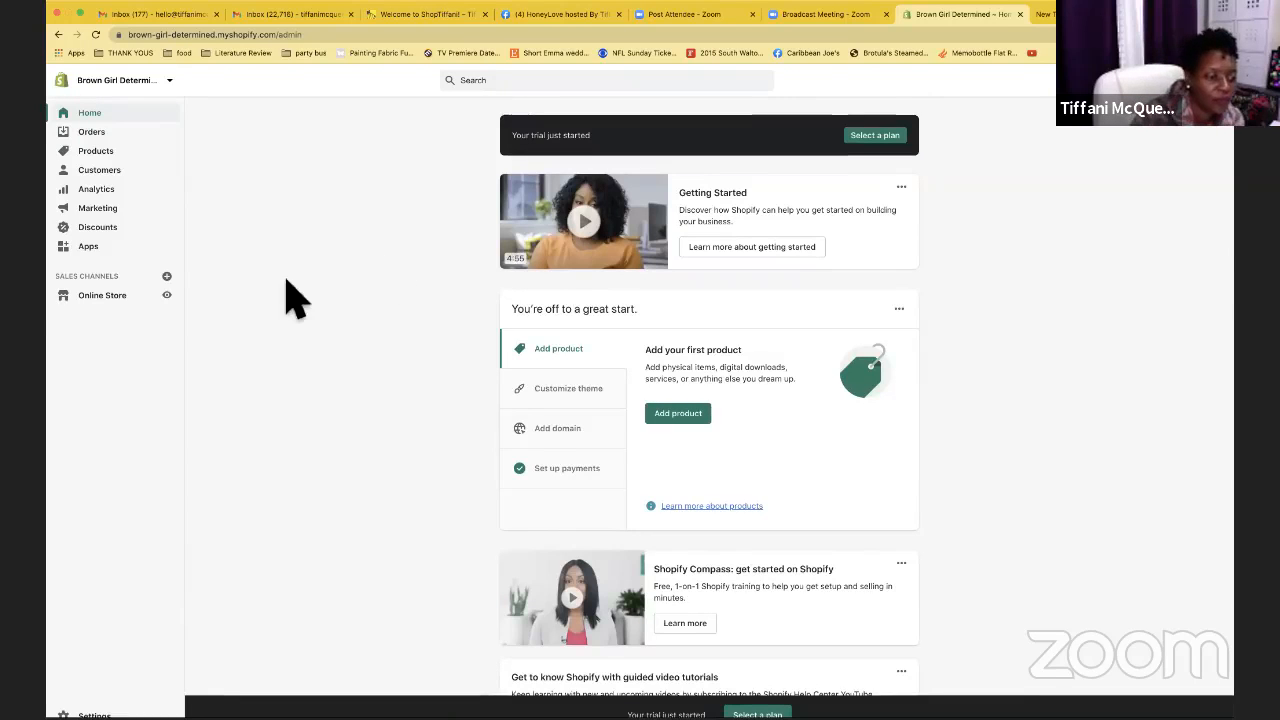
Open the Online Store Themes and Preferences pages, then return to Themes
click(129, 301)
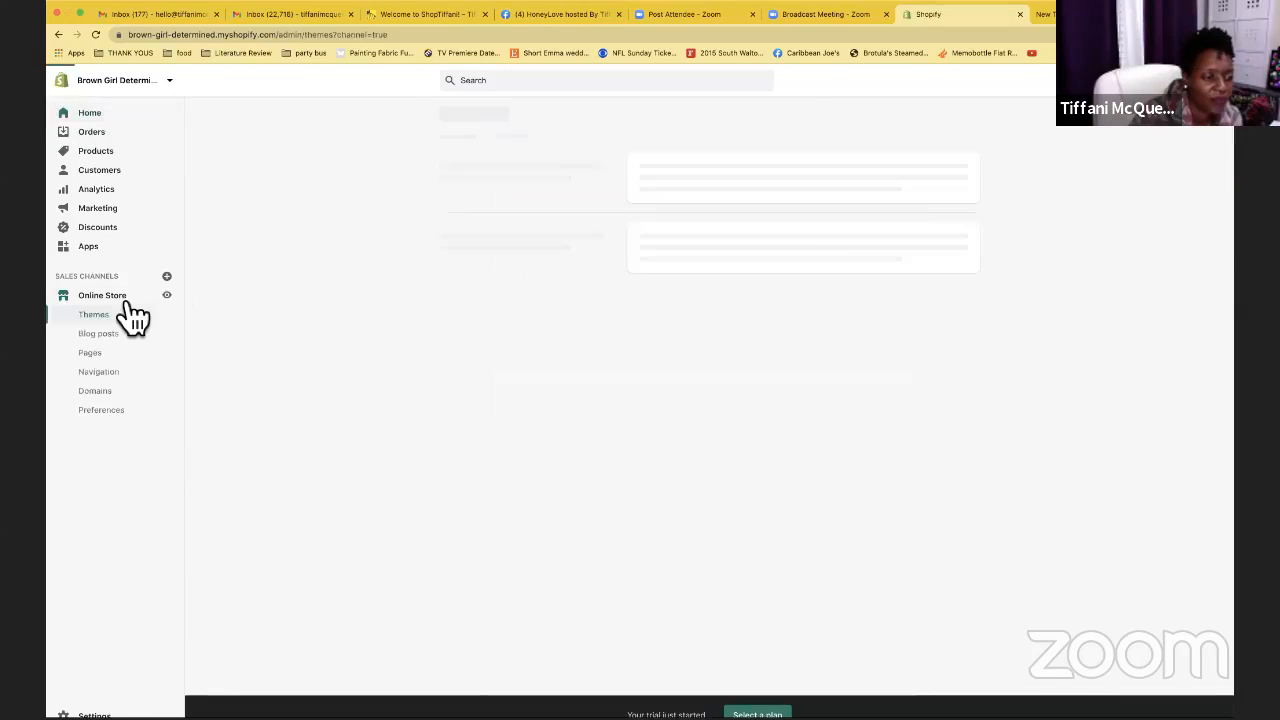
click(105, 411)
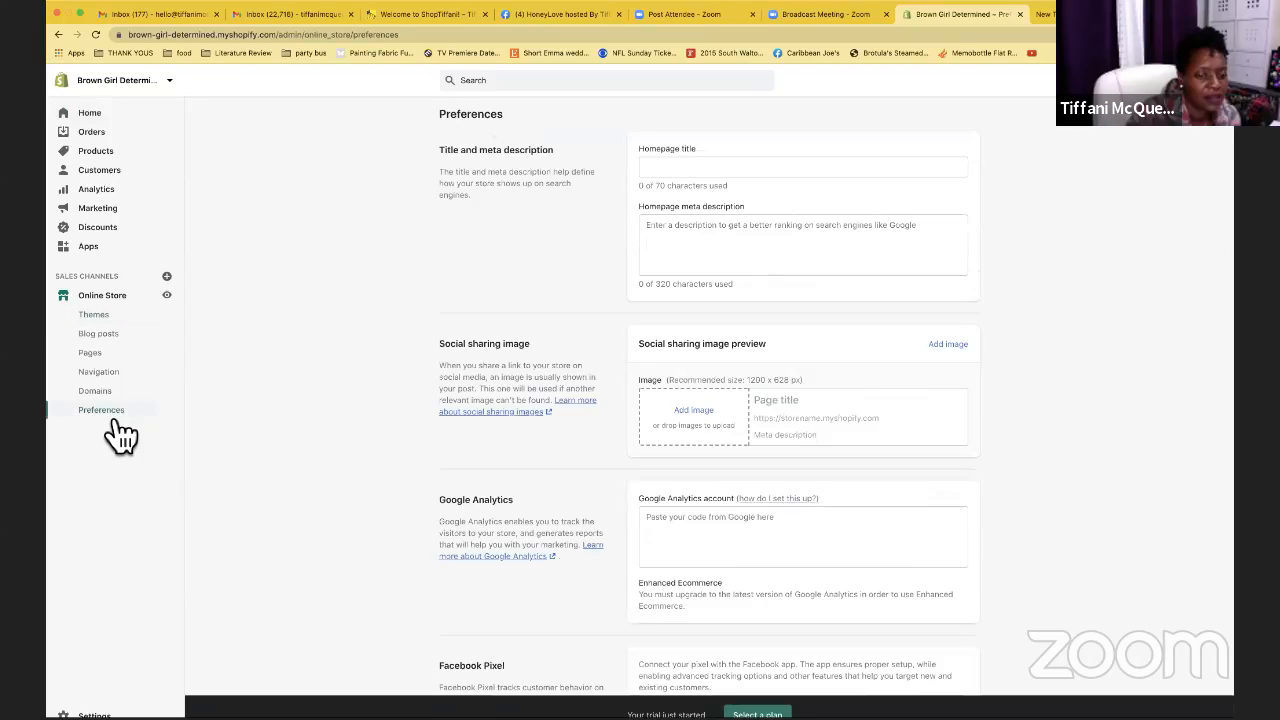
click(112, 318)
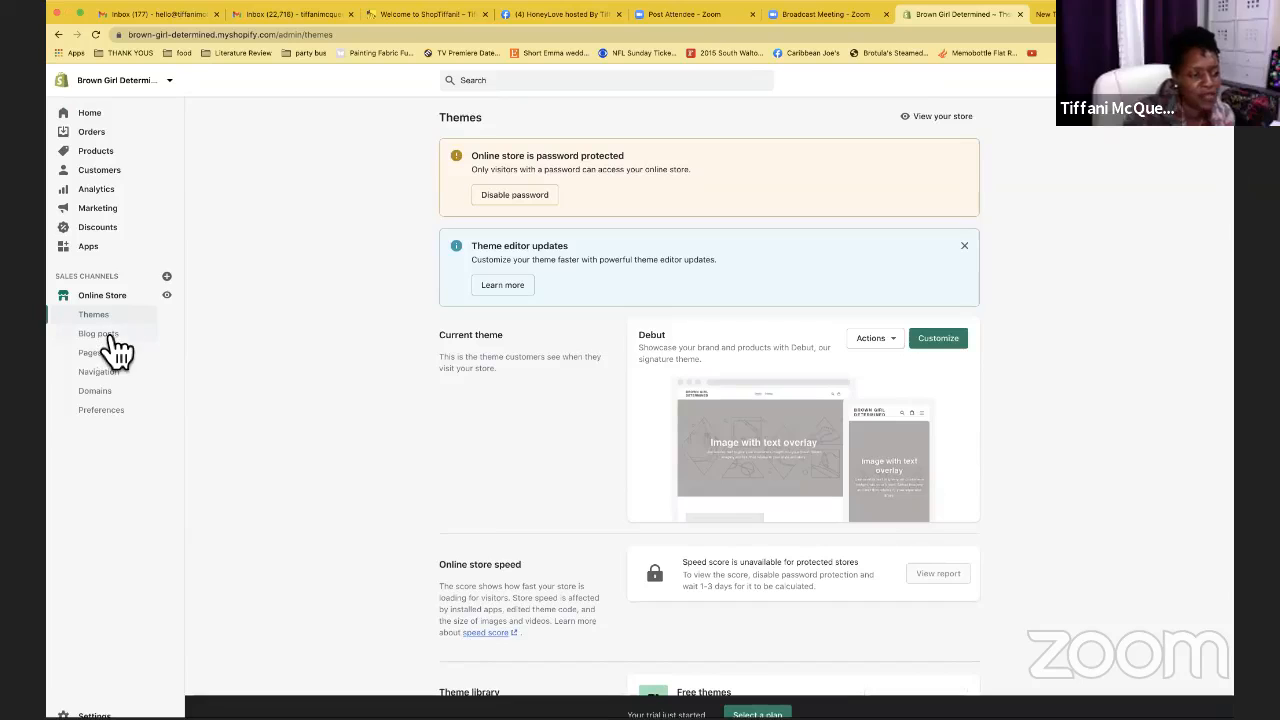
scroll(449, 366, down, 3)
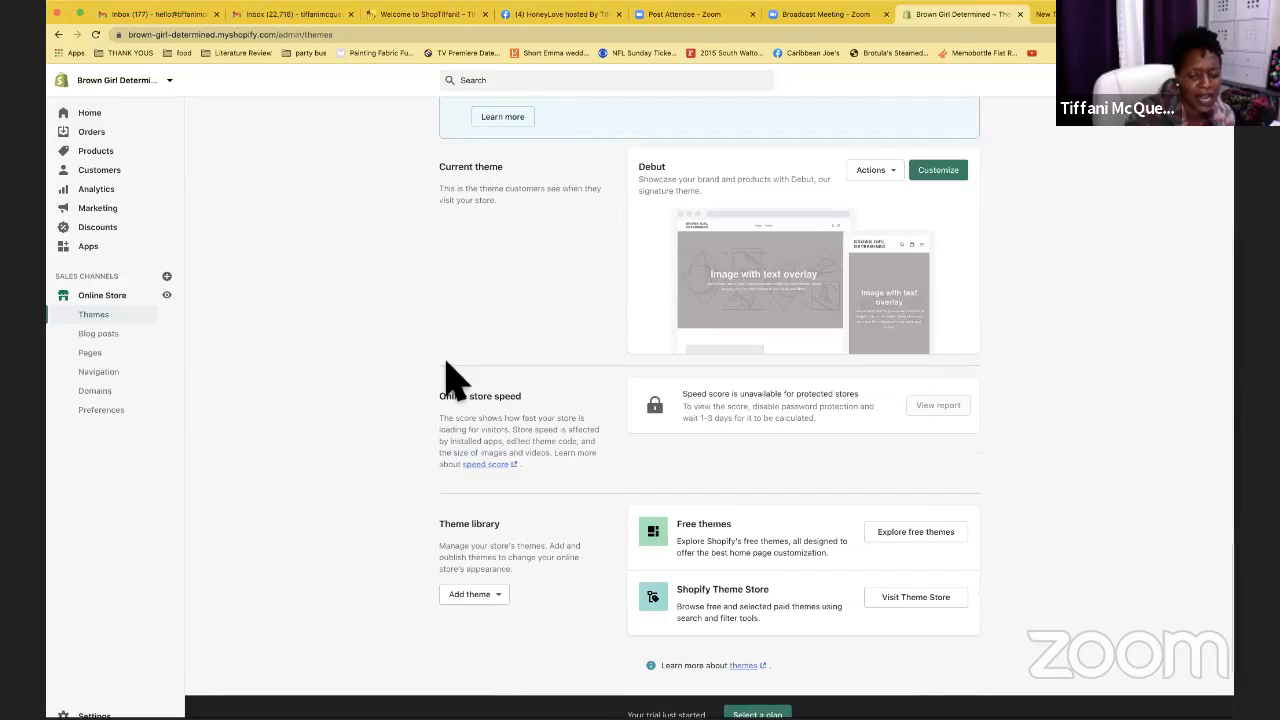
scroll(449, 378, up, 2)
Visit Blog posts, Pages, Navigation, Domains and Preferences, then the store's Settings overview
click(112, 338)
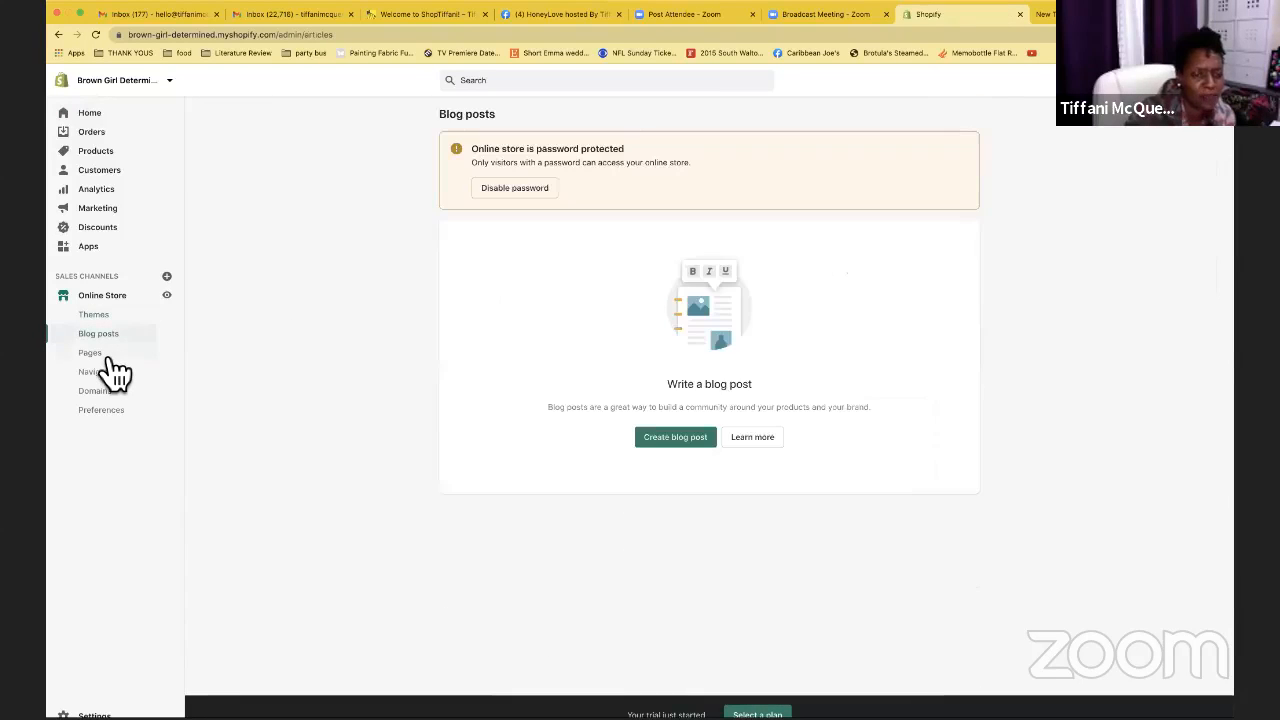
click(108, 355)
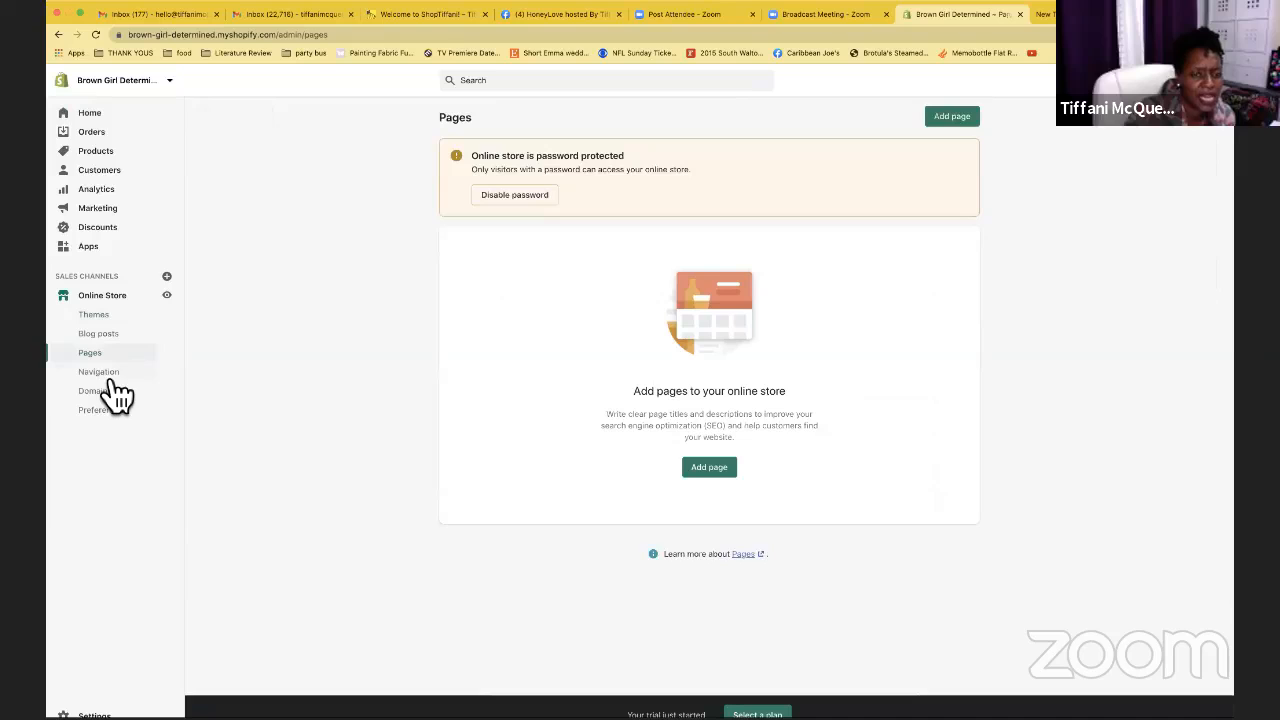
click(112, 378)
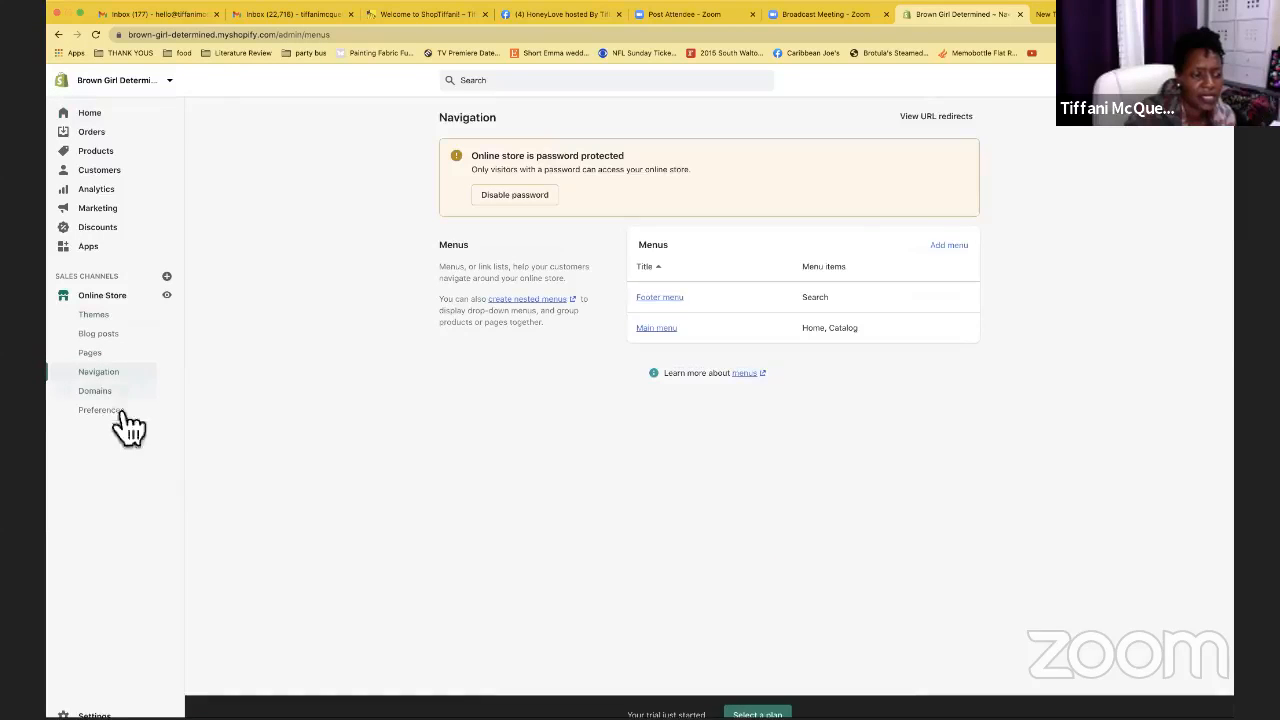
click(112, 393)
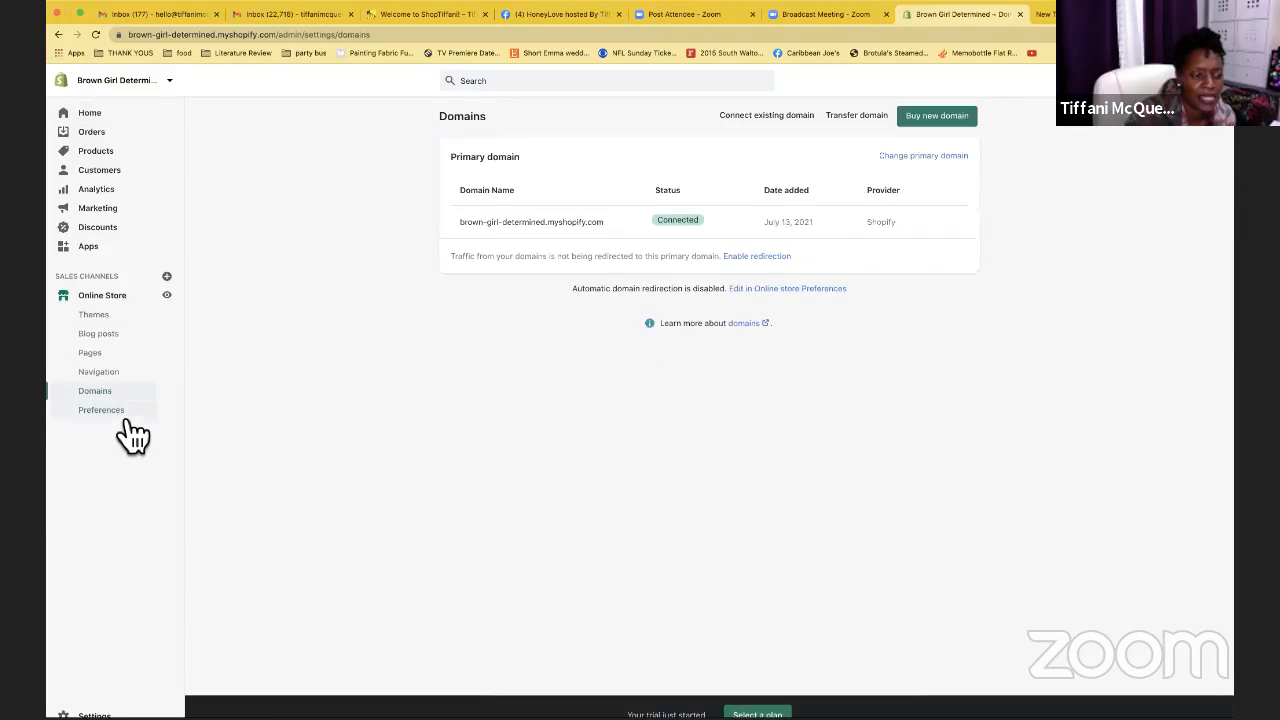
click(120, 414)
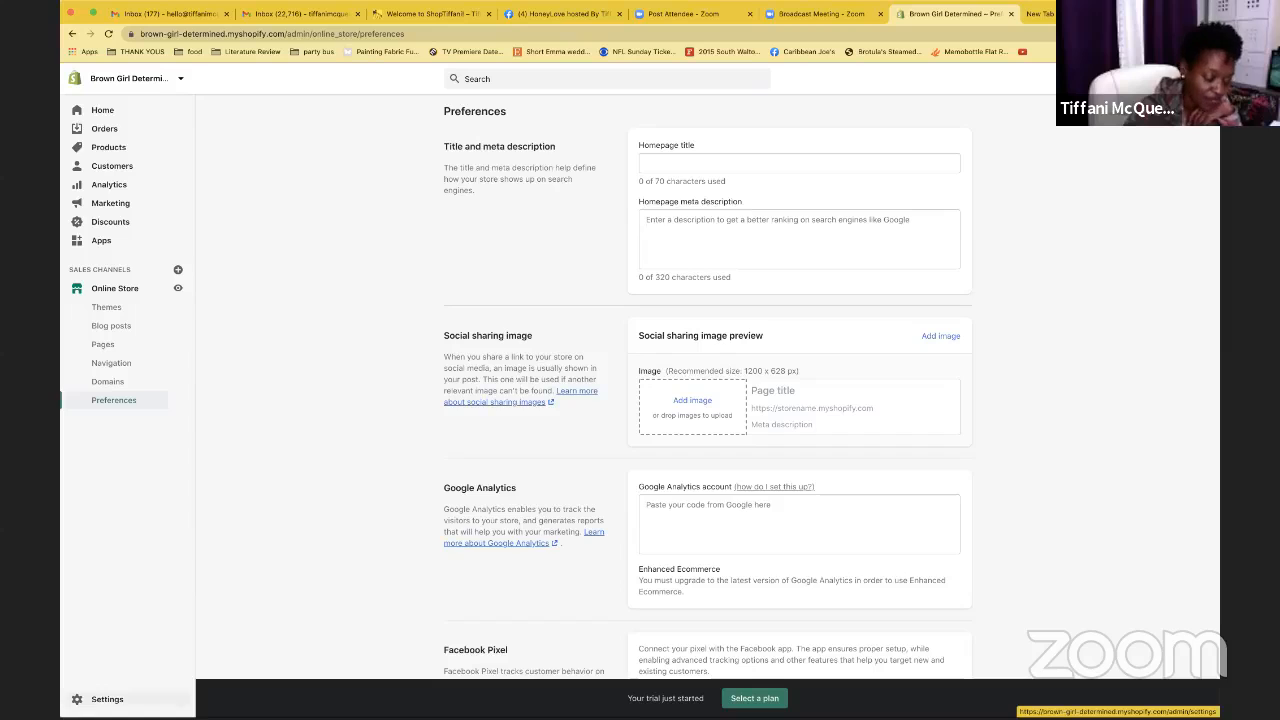
click(107, 699)
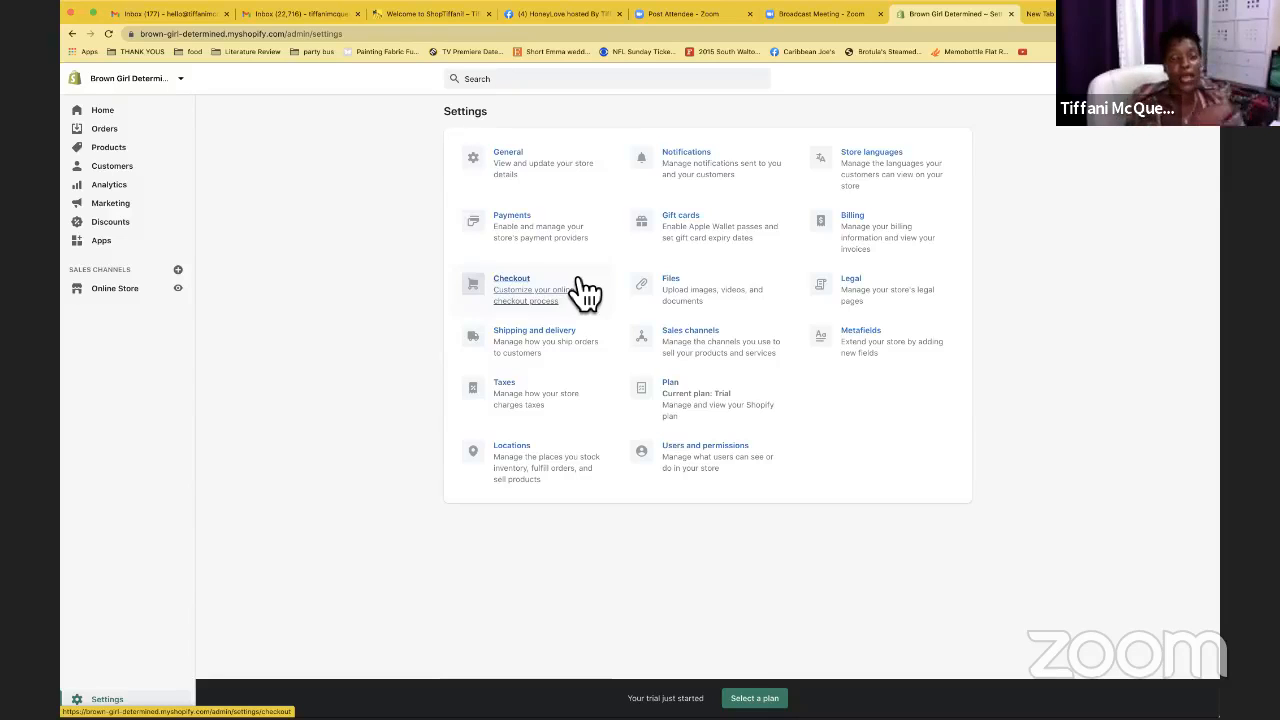
Check the General store details and address, then open Payments showing PayPal Express Checkout
click(528, 163)
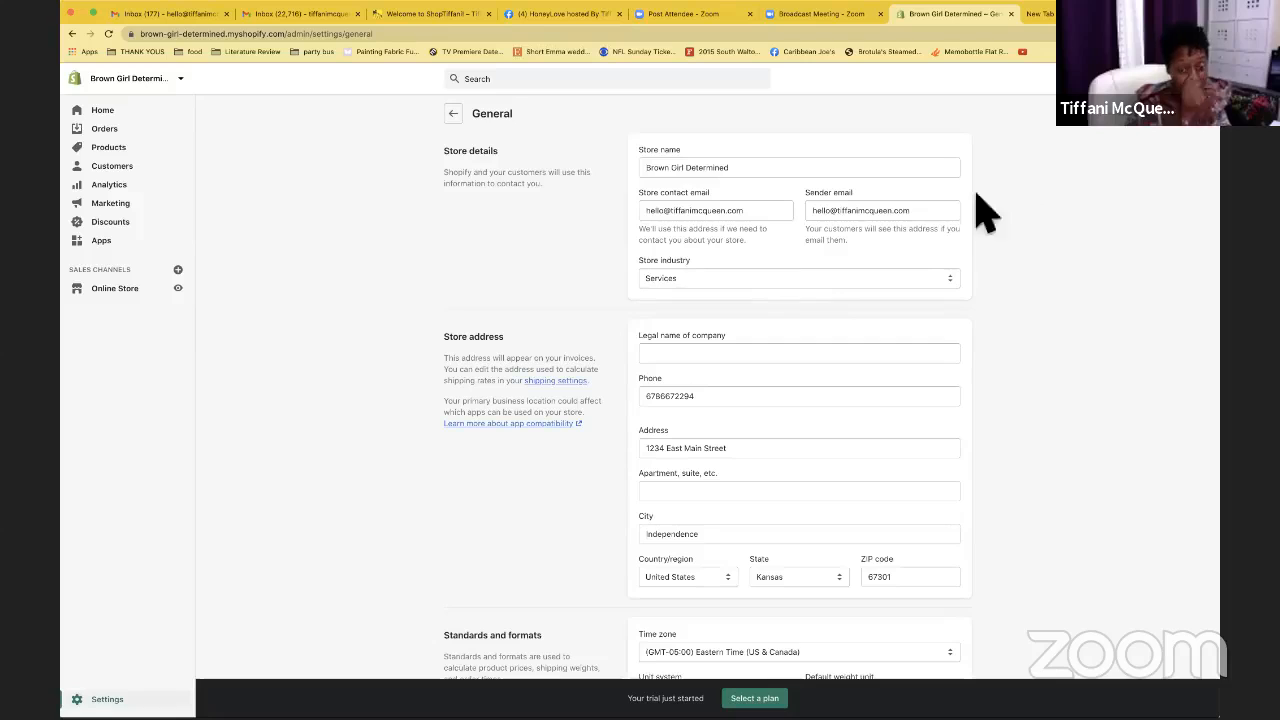
click(690, 355)
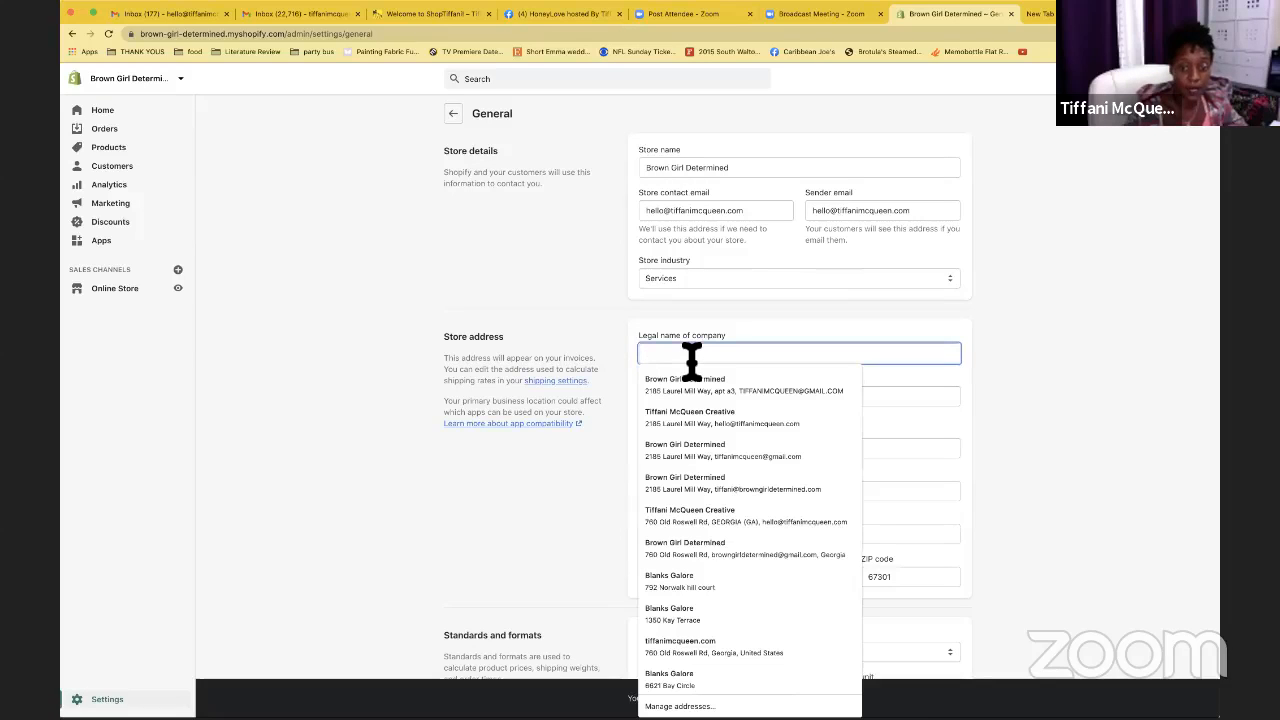
click(738, 320)
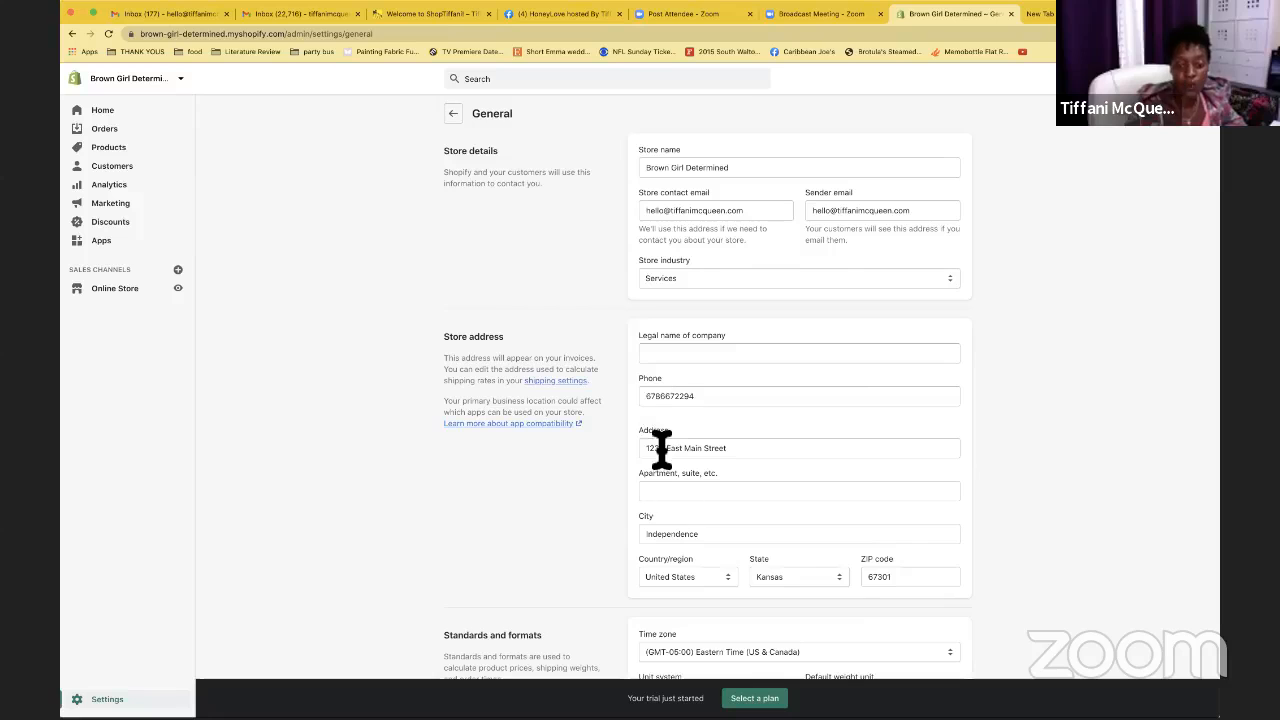
scroll(661, 446, down, 1)
scroll(690, 410, down, 5)
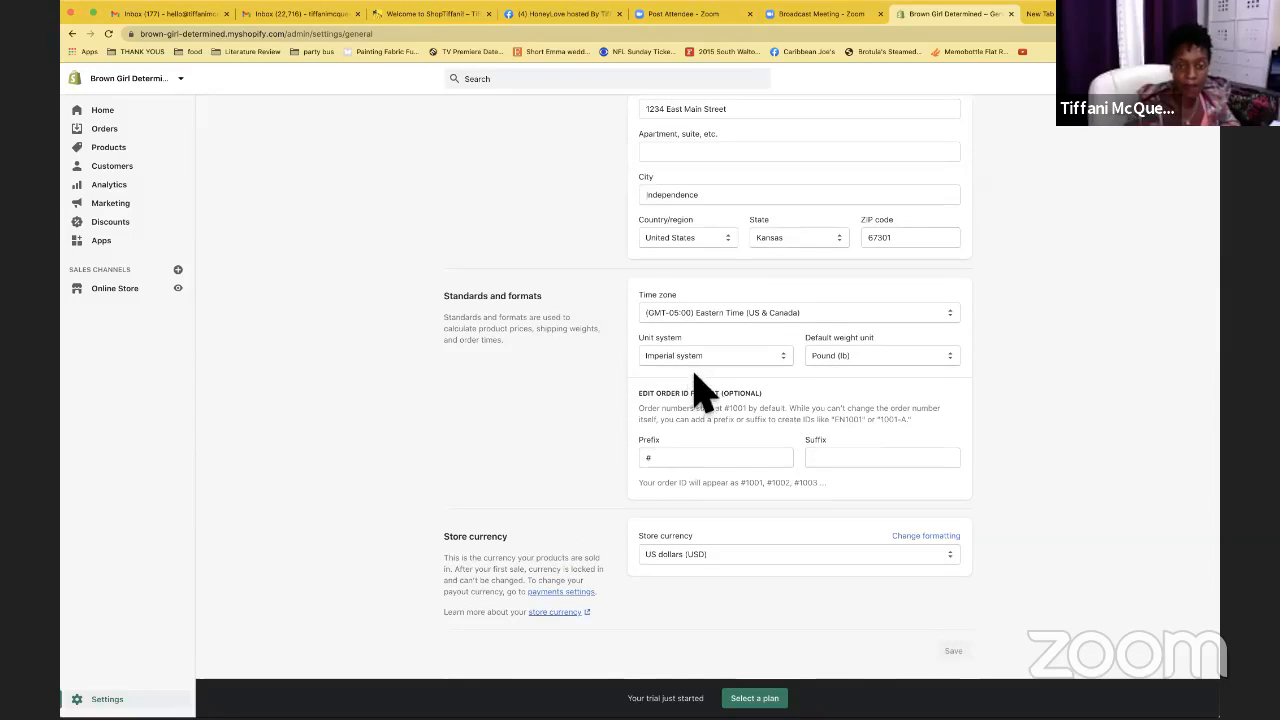
scroll(700, 386, up, 5)
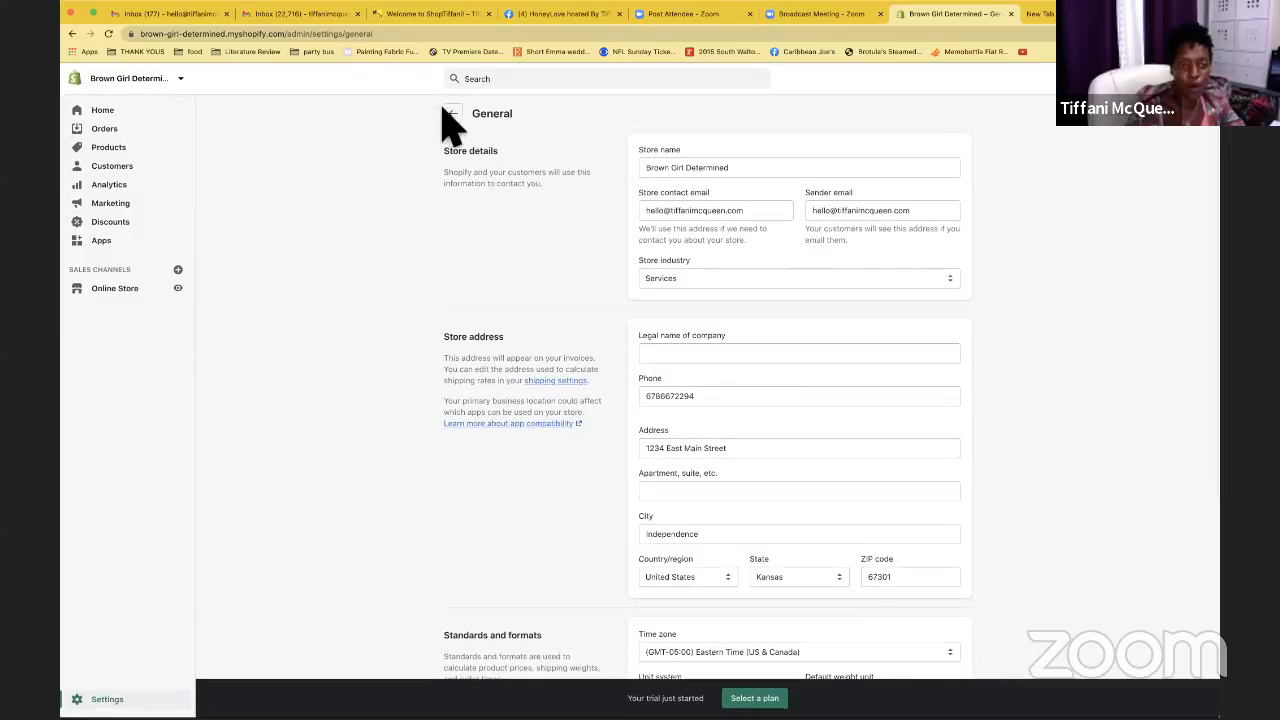
click(453, 116)
click(530, 242)
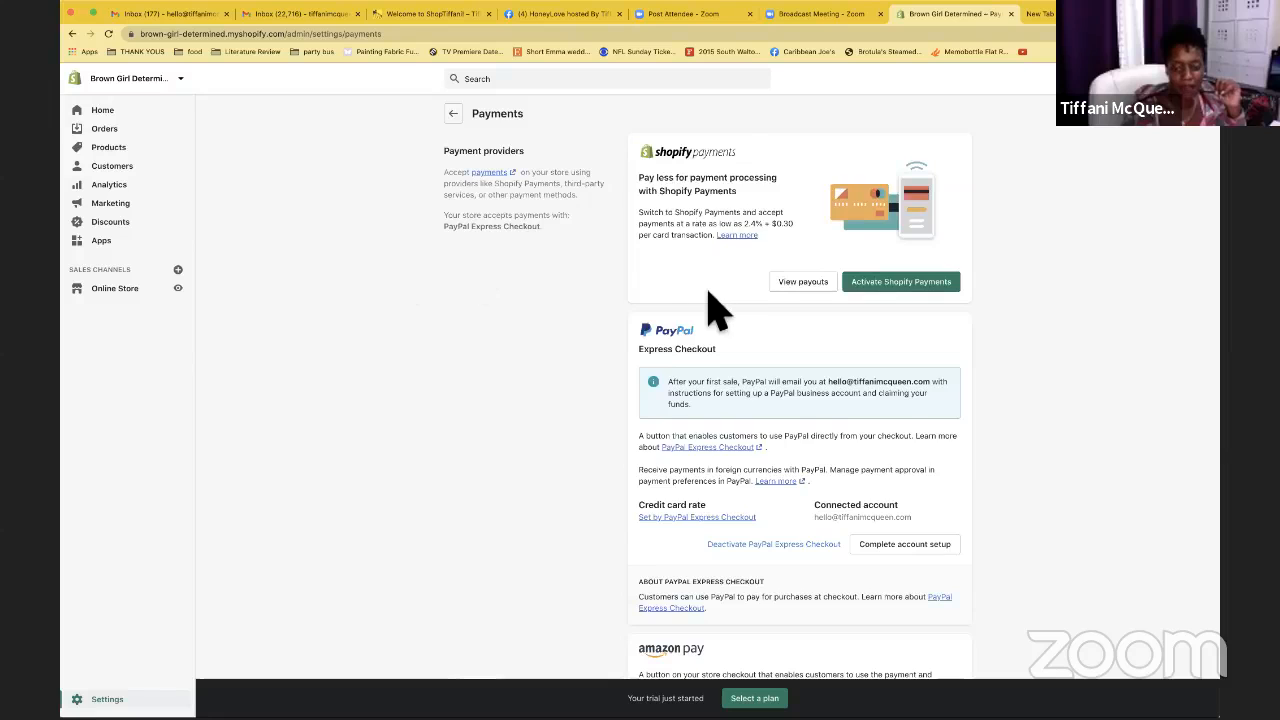
Scroll through the Payments settings, then go back to the Settings overview
scroll(714, 302, down, 8)
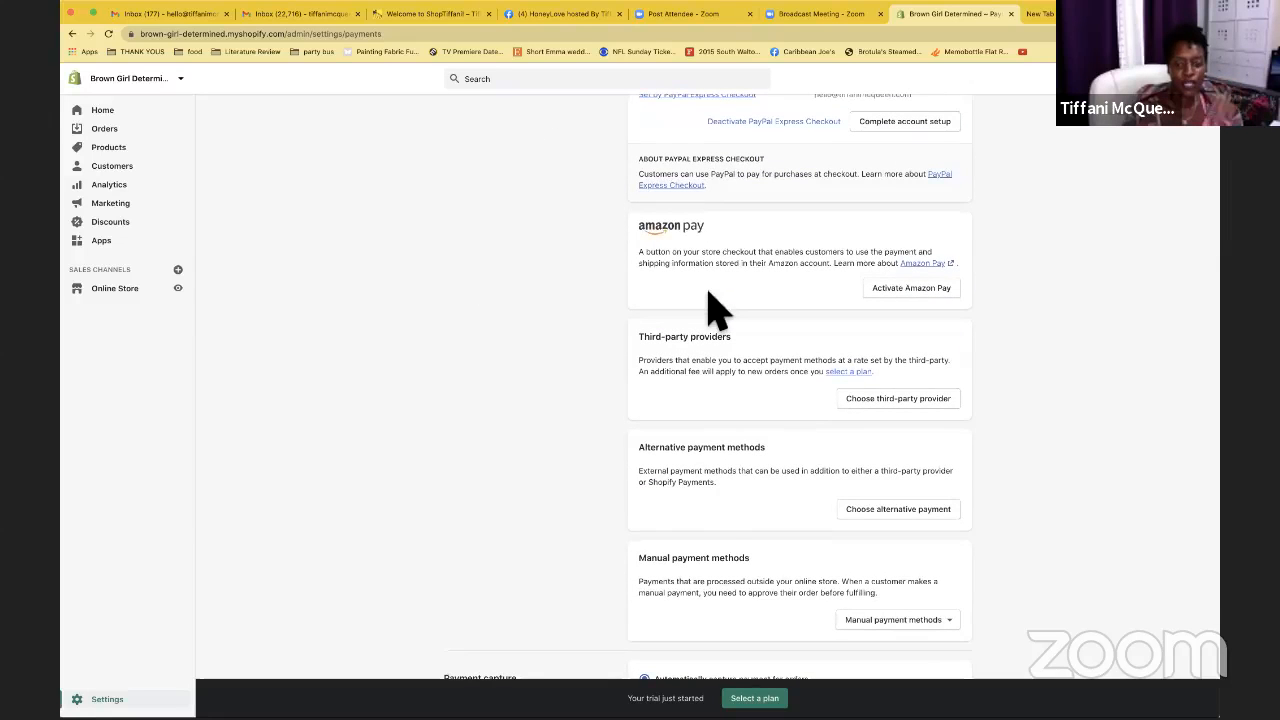
scroll(712, 305, up, 1)
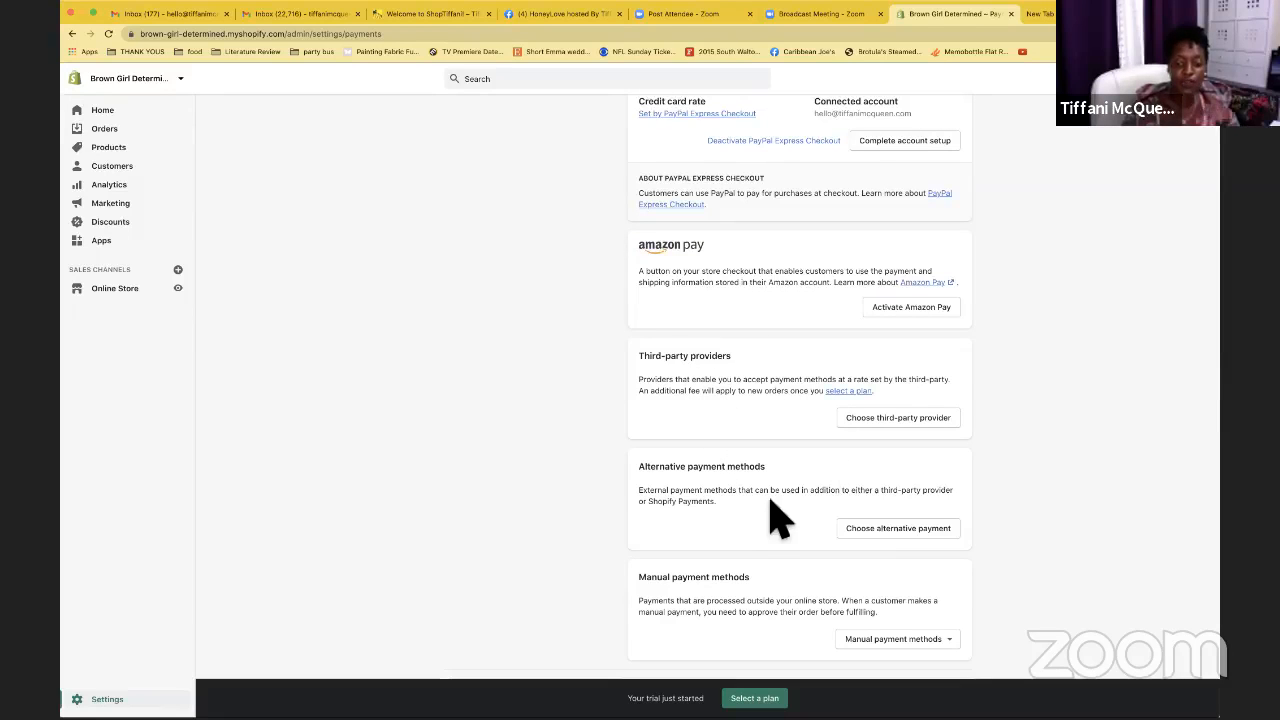
scroll(768, 510, down, 3)
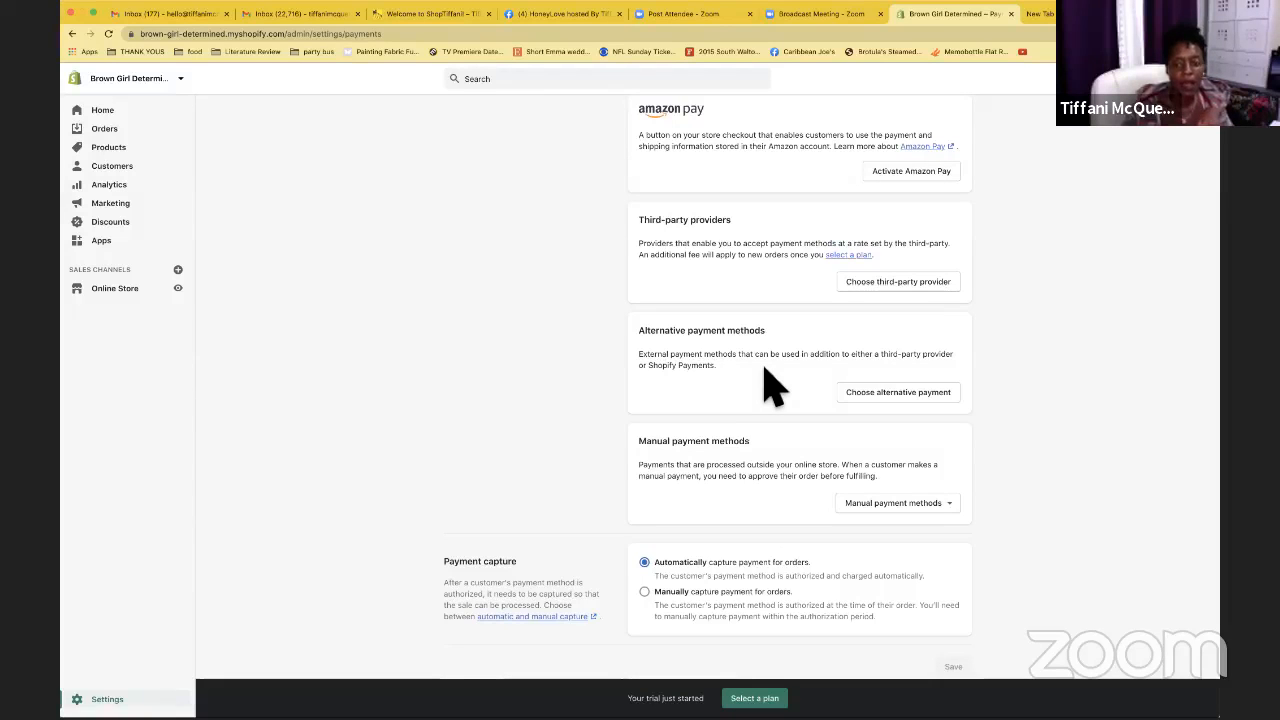
scroll(770, 385, up, 3)
scroll(770, 385, up, 5)
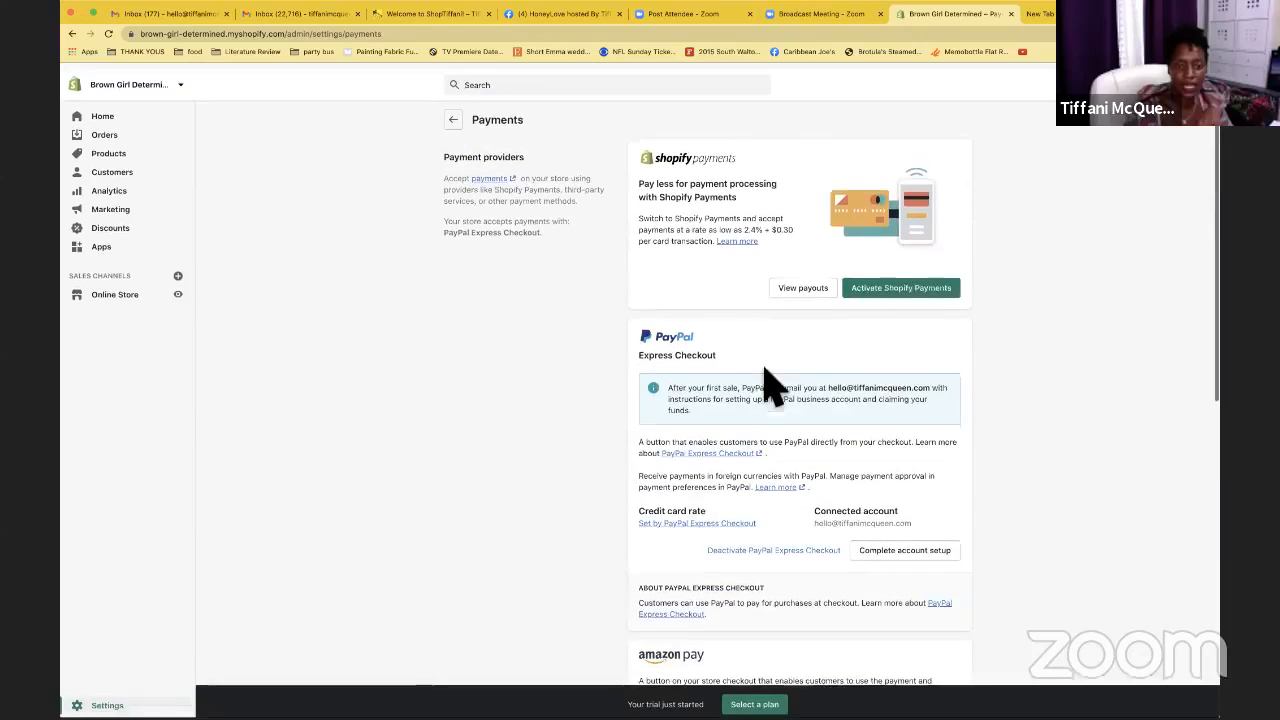
click(455, 115)
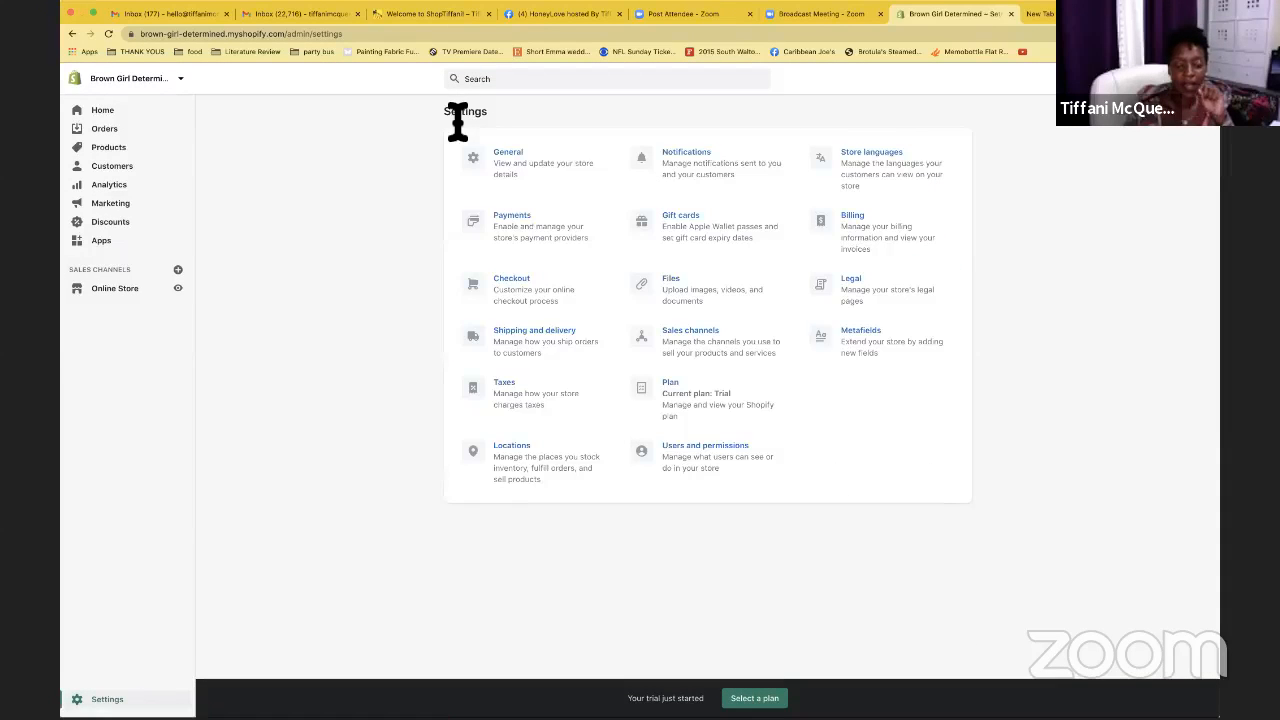
Review the Checkout settings, then open Online Store Themes with Debut as current theme
click(522, 292)
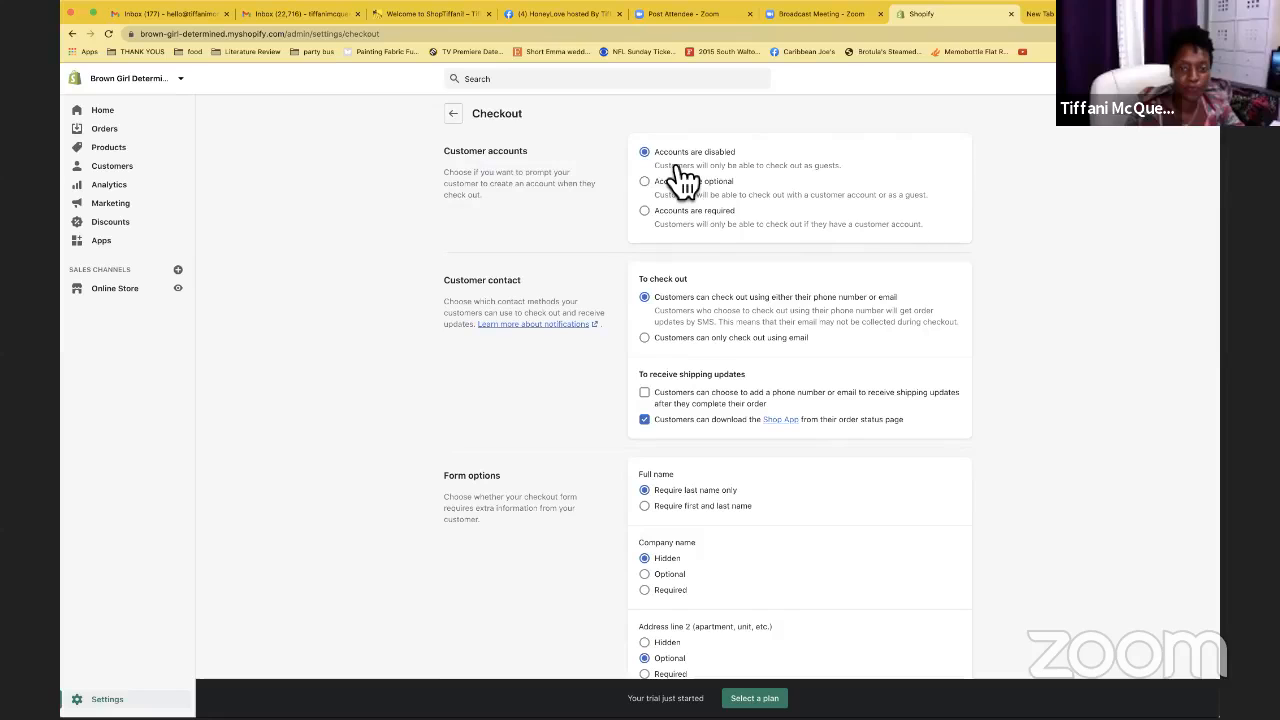
click(456, 117)
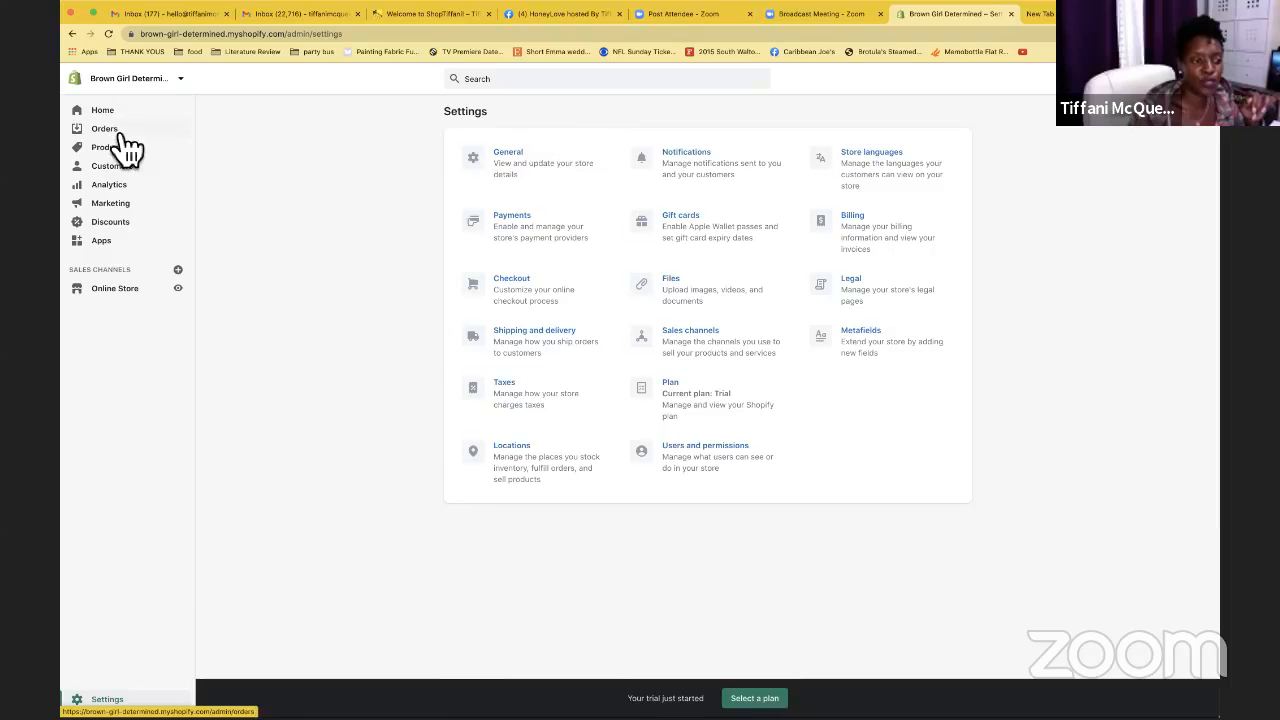
click(140, 290)
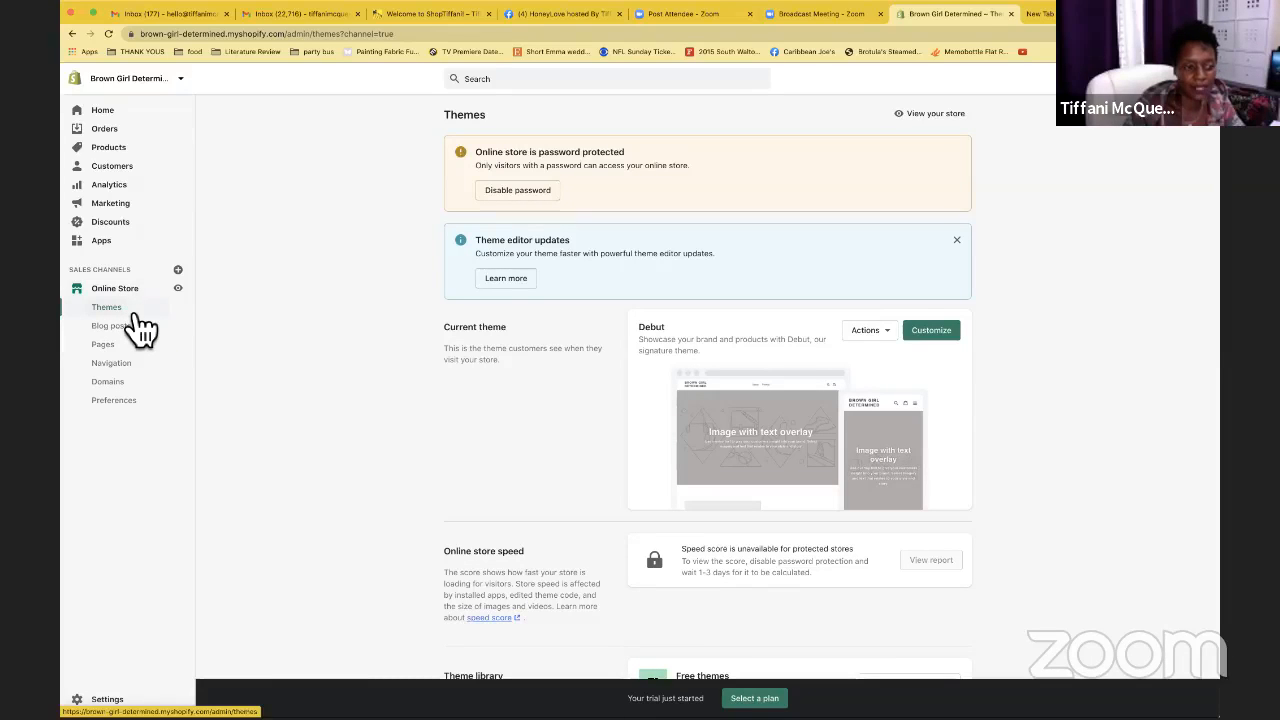
Close the 'Theme editor updates' banner and scroll down to the Theme library
click(957, 240)
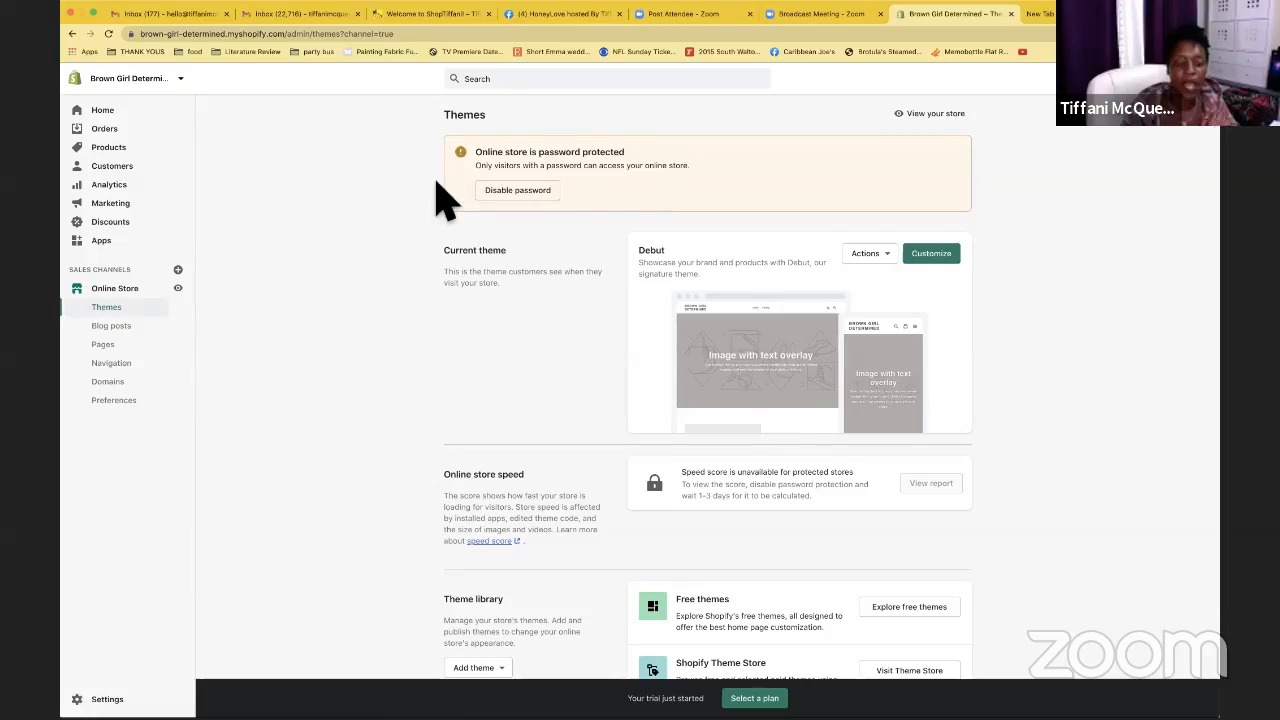
scroll(445, 200, down, 1)
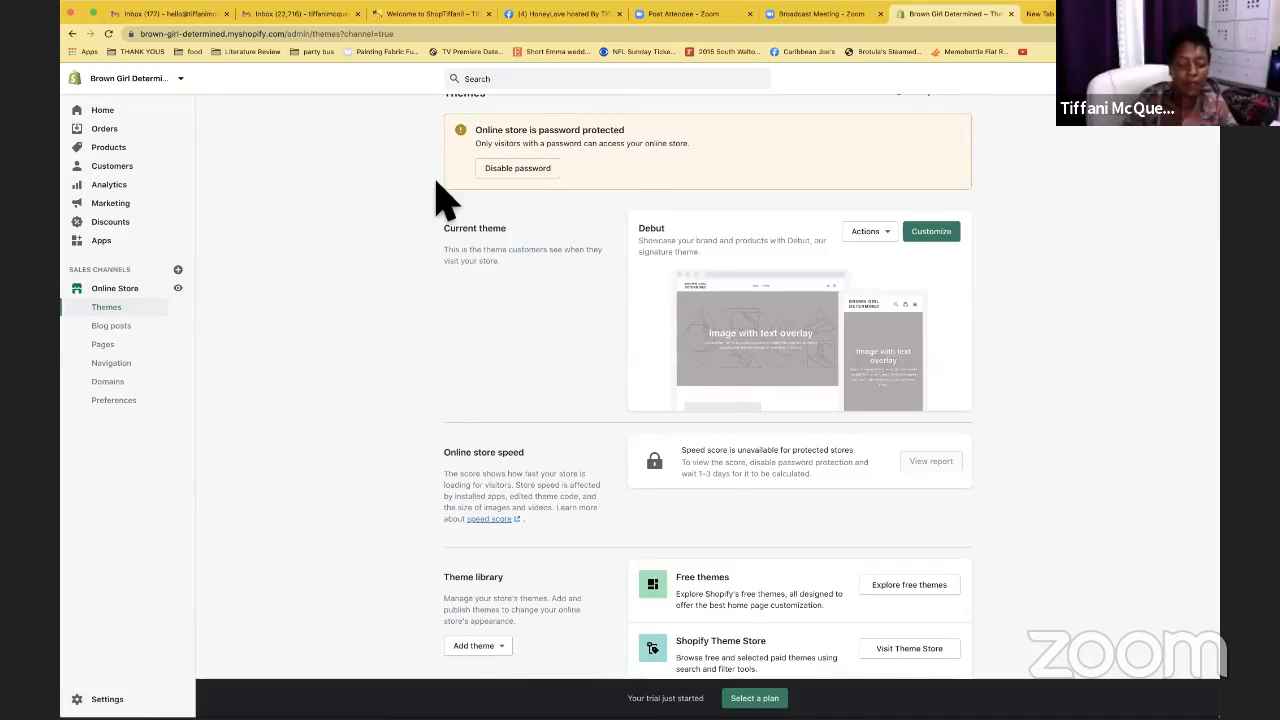
scroll(445, 200, down, 1)
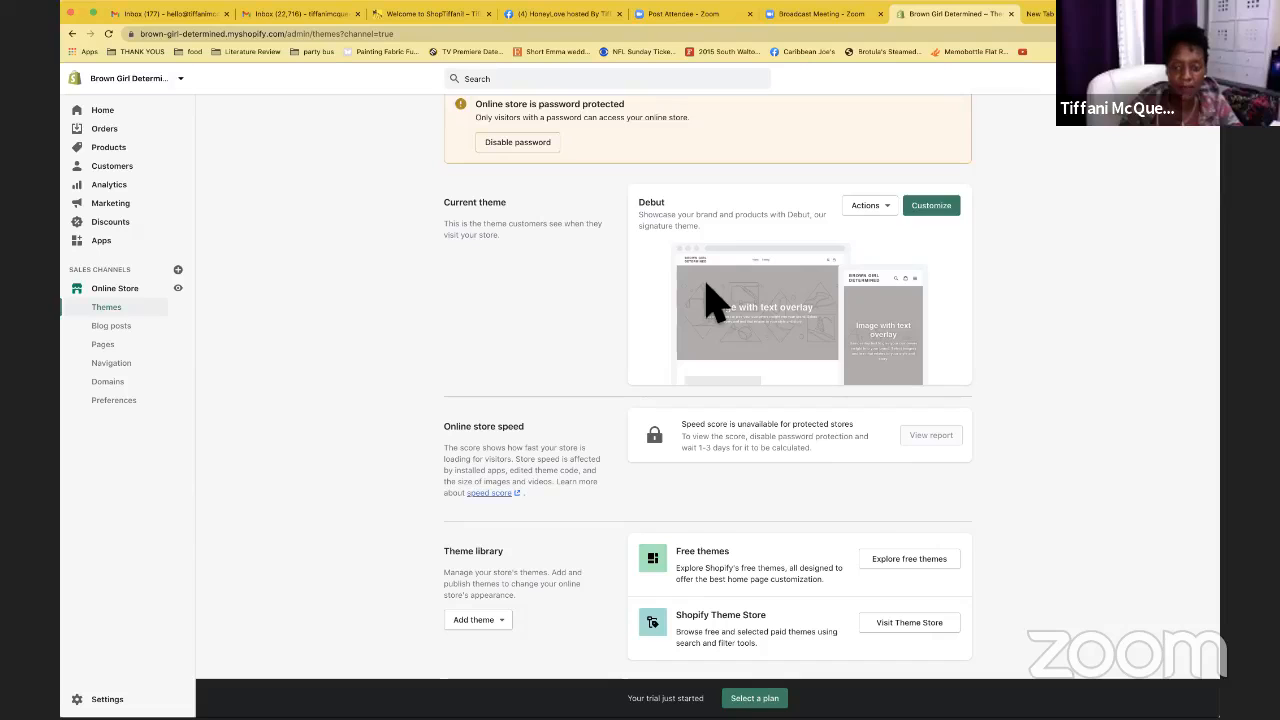
click(886, 209)
click(840, 238)
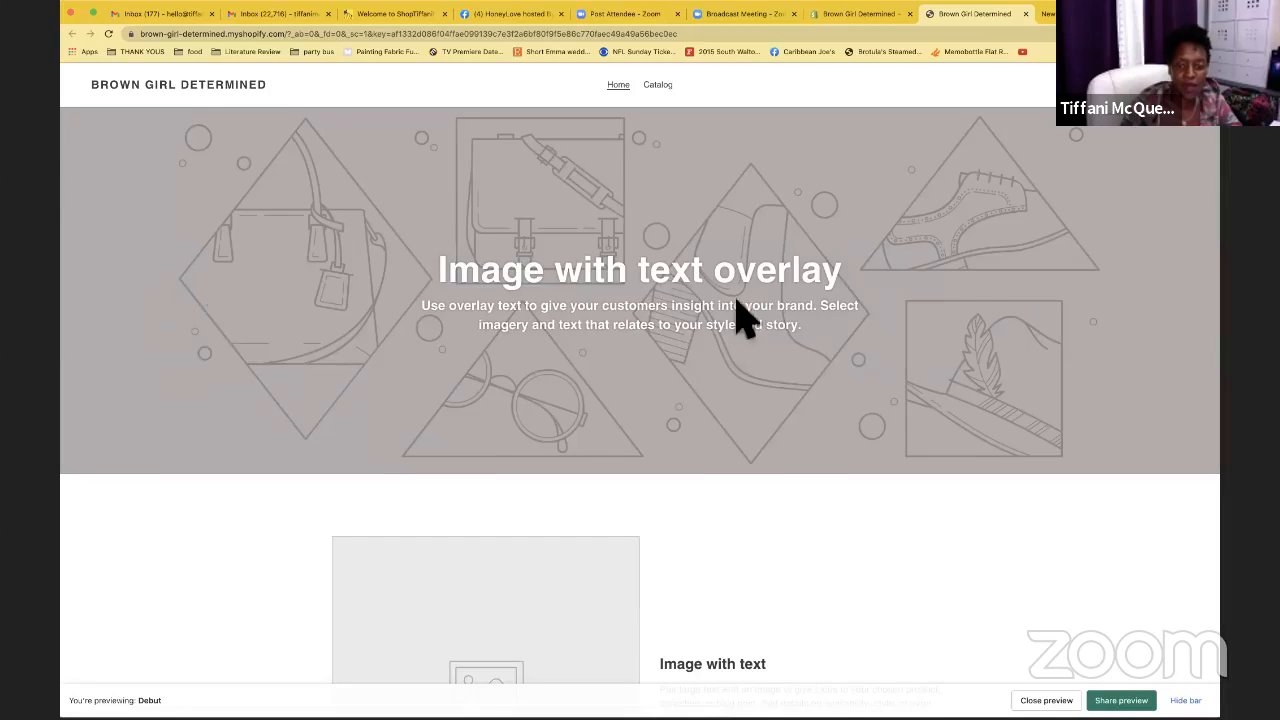
scroll(732, 314, down, 2)
scroll(732, 314, down, 15)
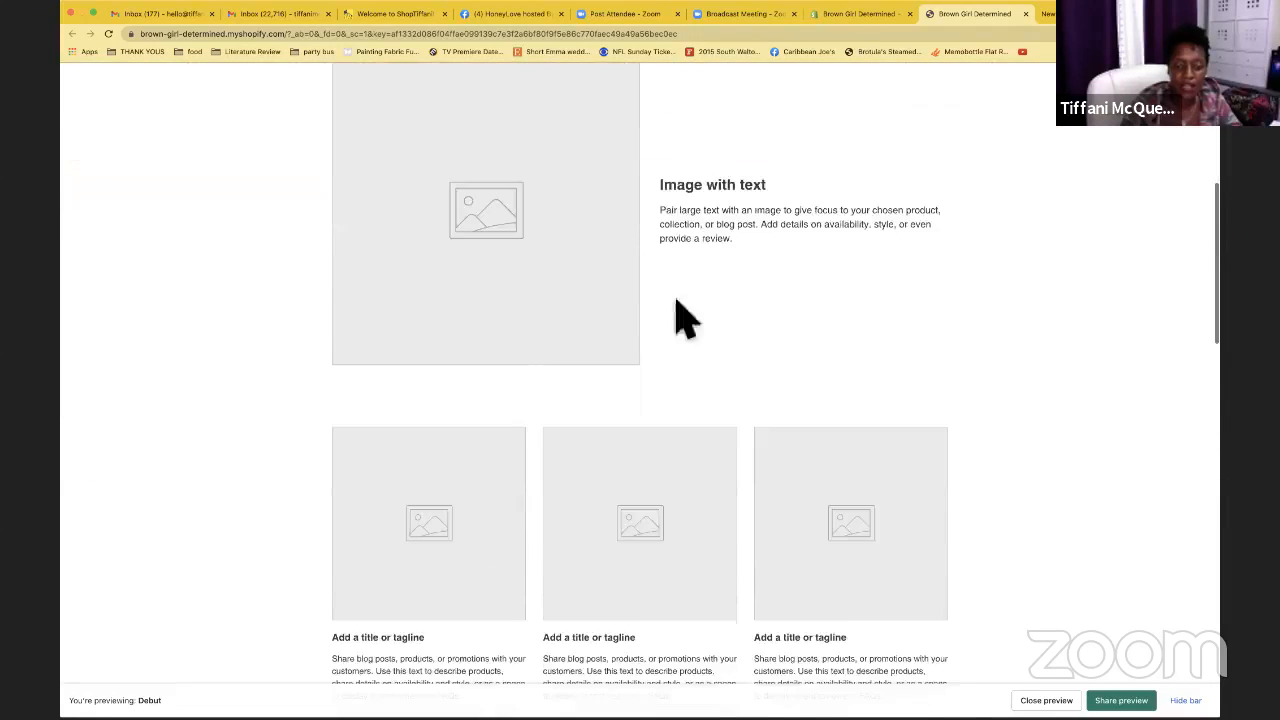
scroll(773, 342, down, 20)
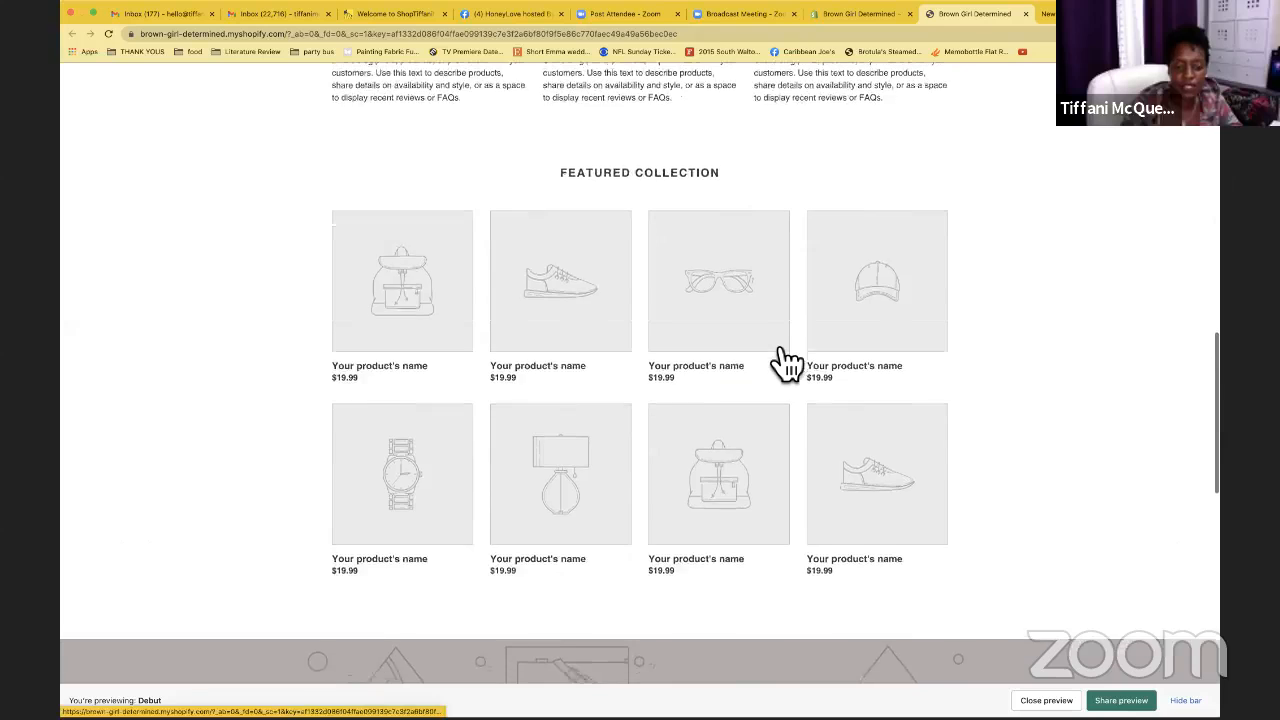
scroll(775, 357, up, 20)
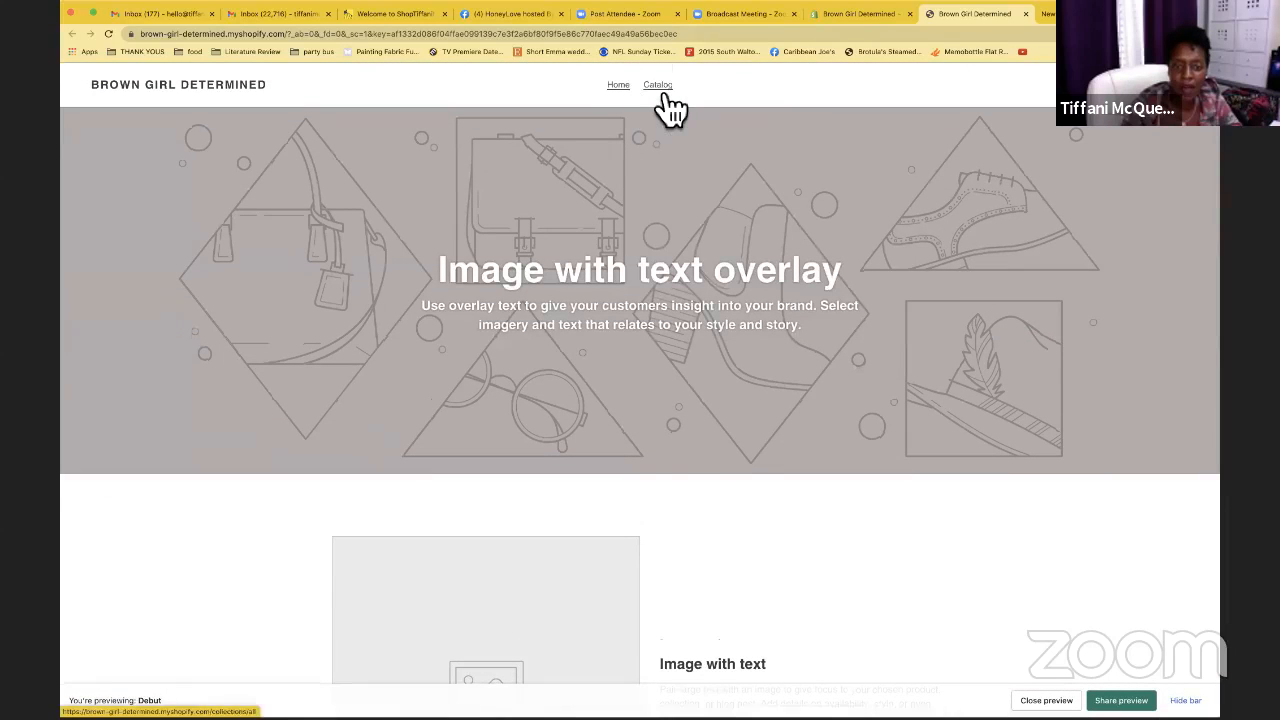
click(658, 90)
click(626, 90)
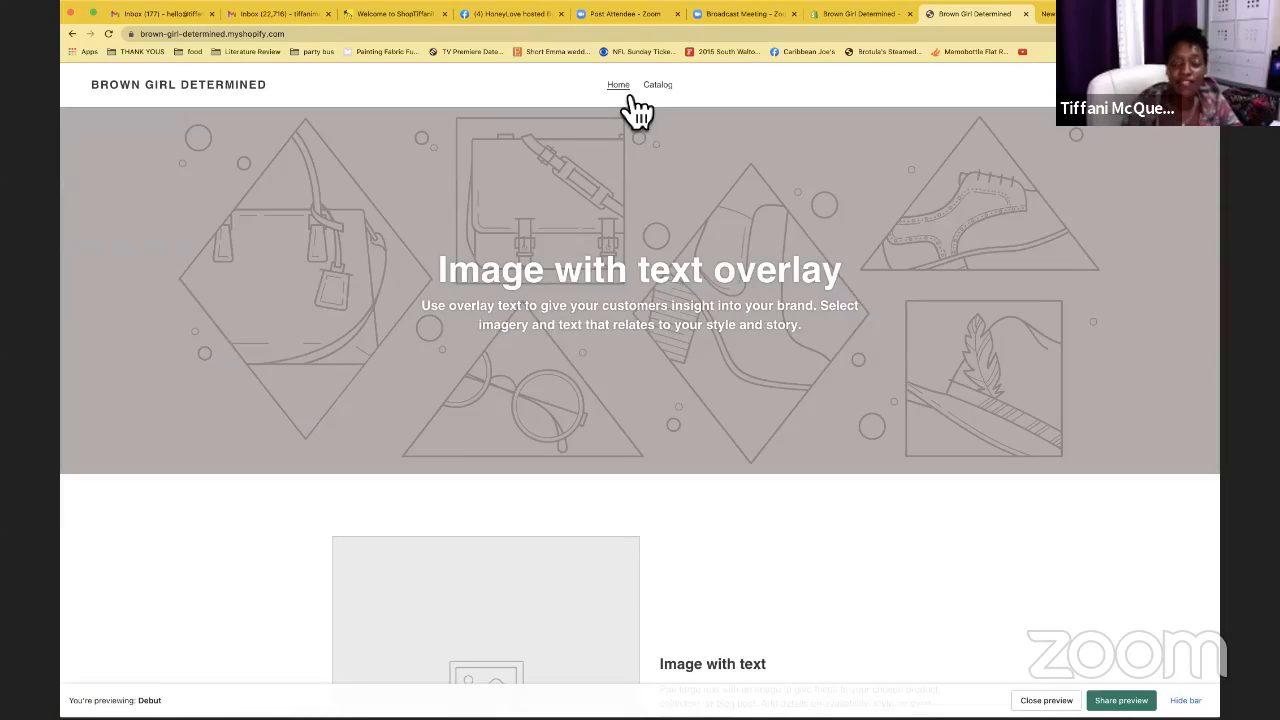
click(1025, 13)
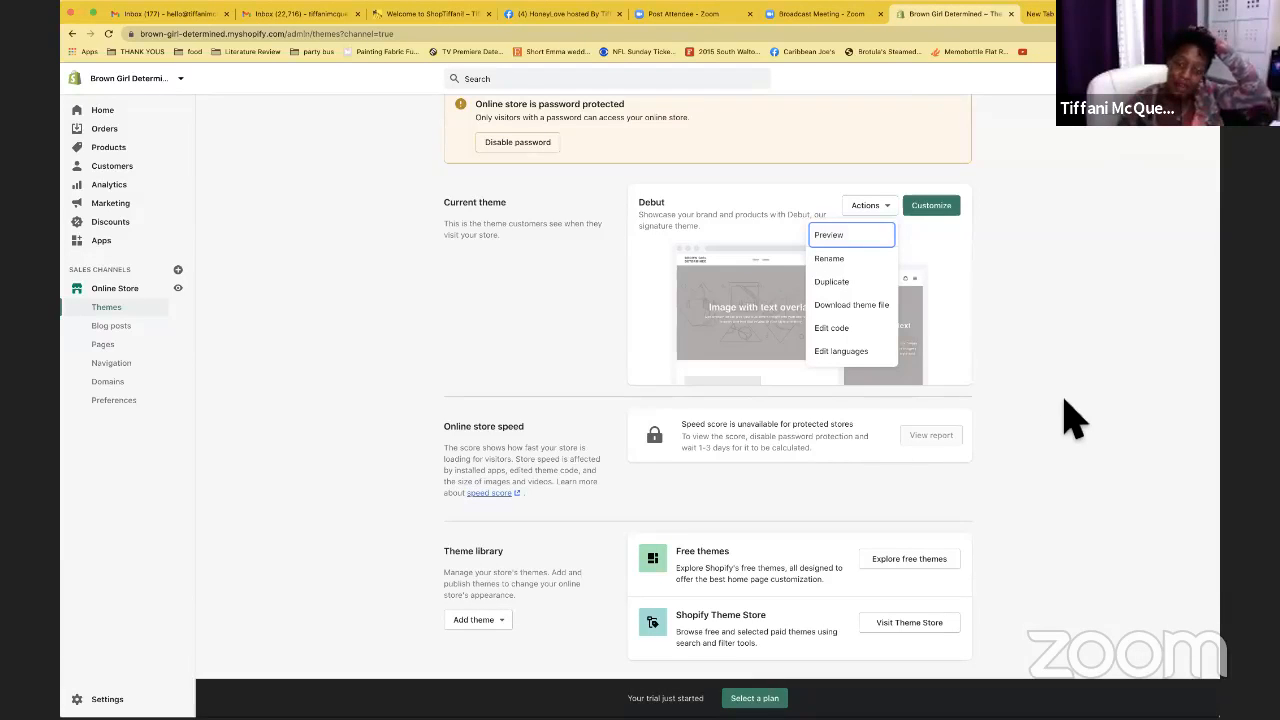
click(978, 300)
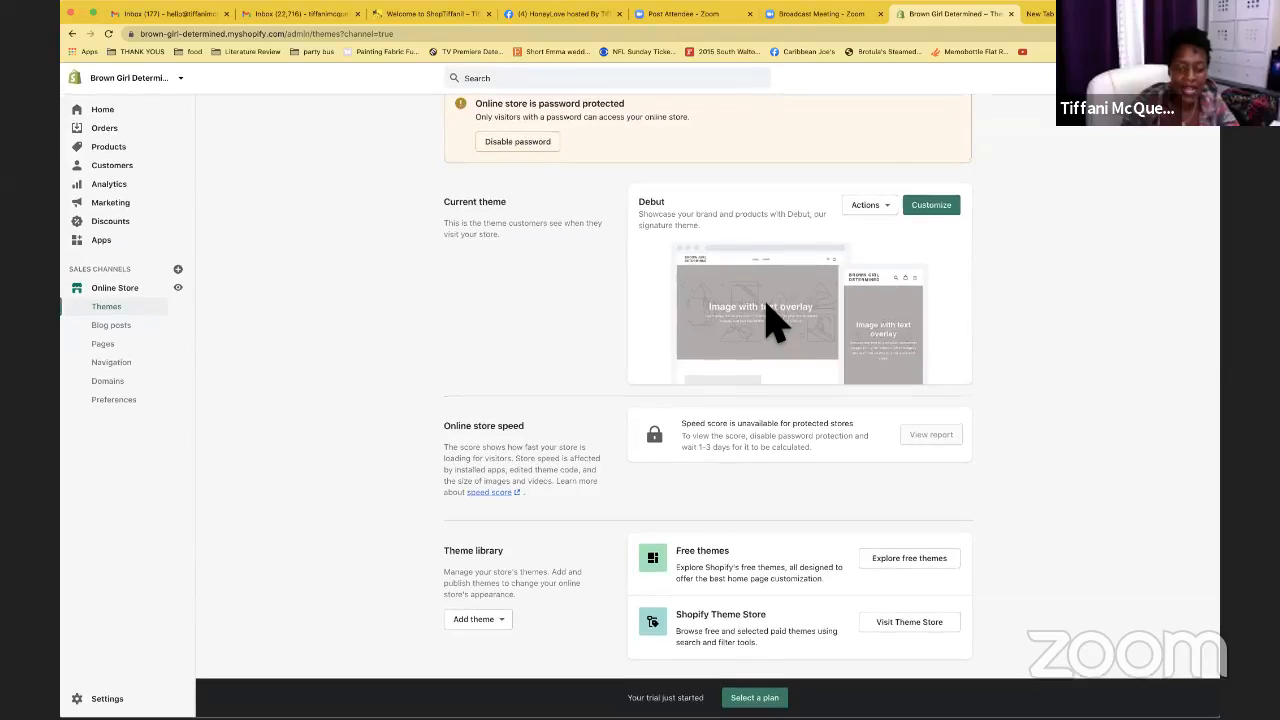
scroll(709, 414, down, 1)
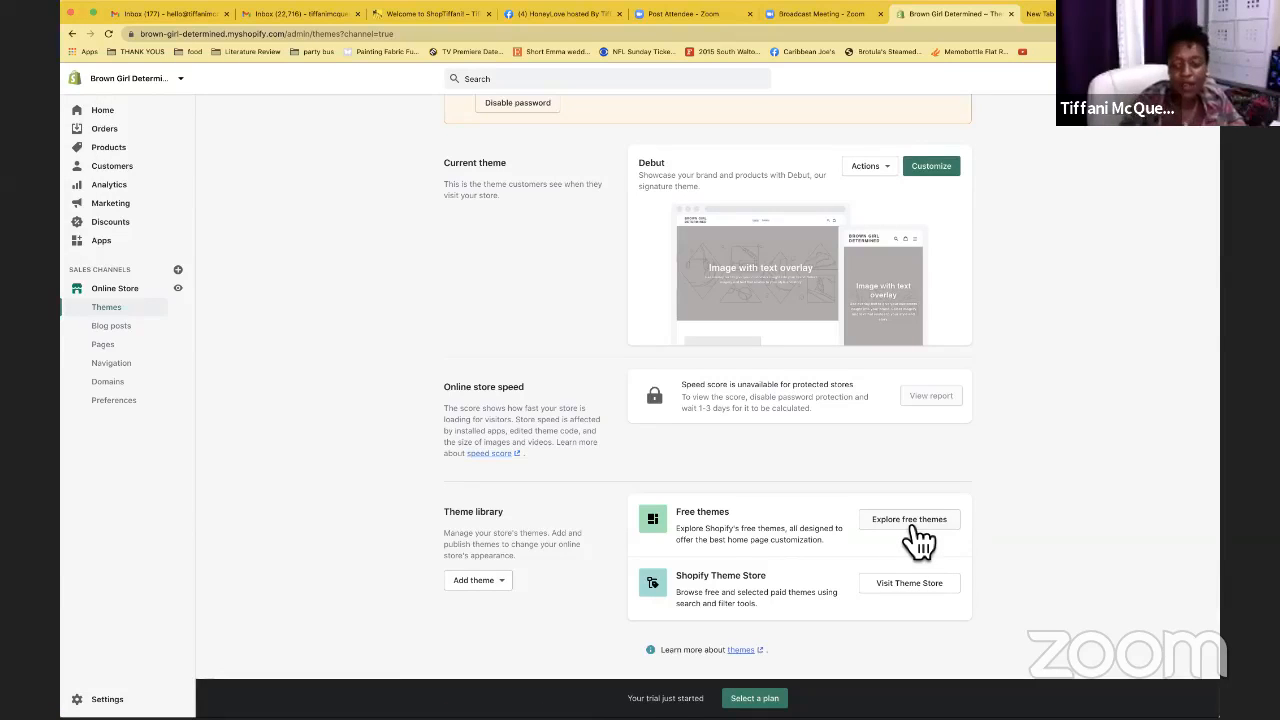
Browse the free themes grid and open the Supply theme's details
click(912, 519)
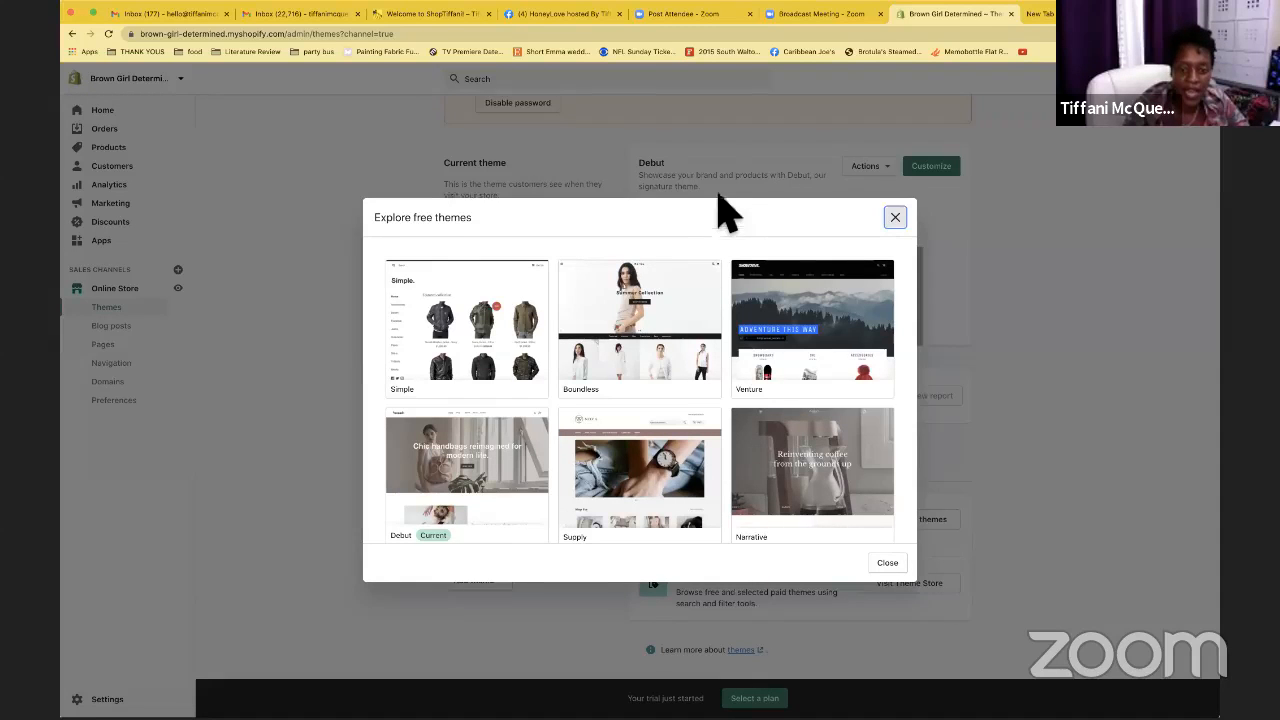
drag(718, 203, 717, 176)
click(754, 211)
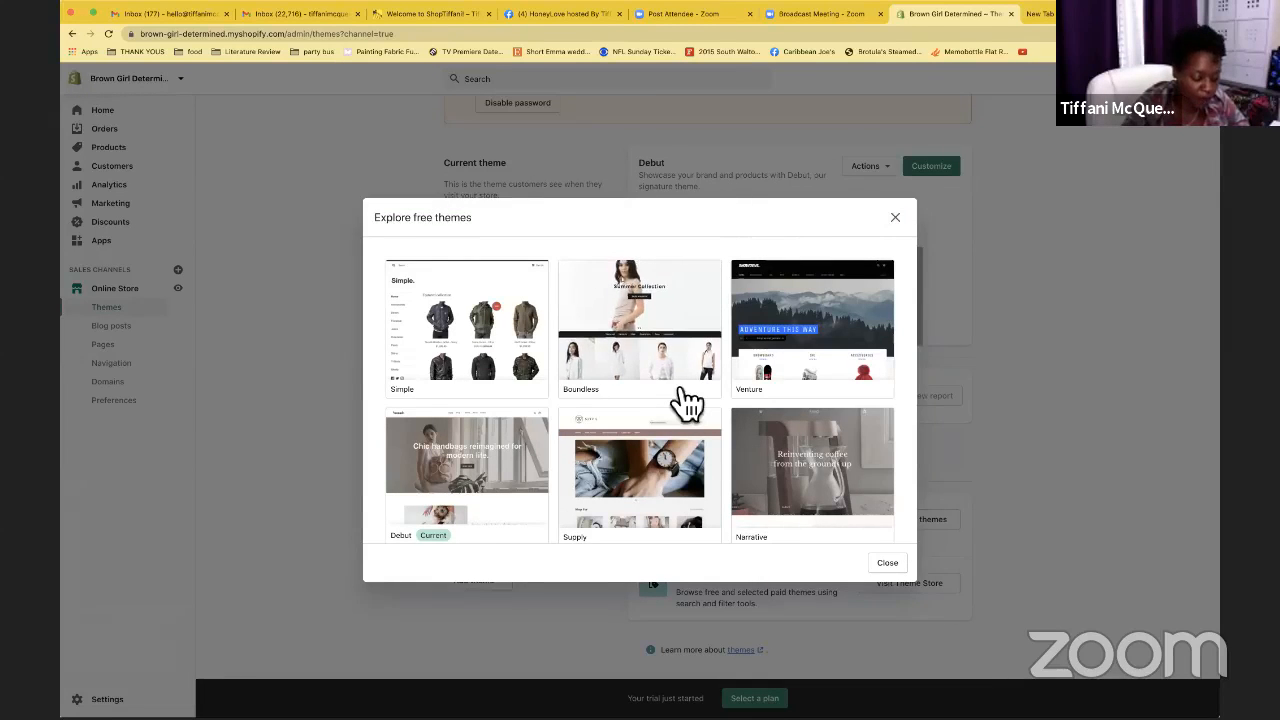
scroll(676, 382, down, 3)
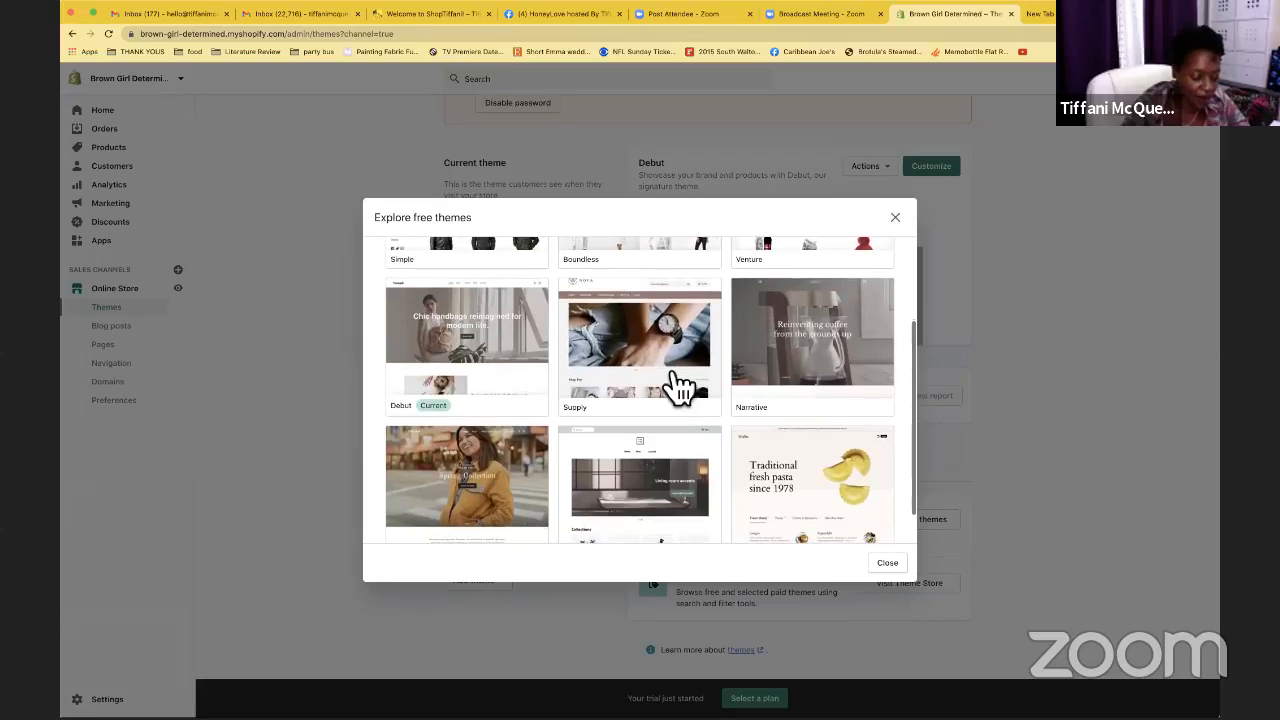
scroll(679, 385, down, 1)
scroll(676, 384, up, 1)
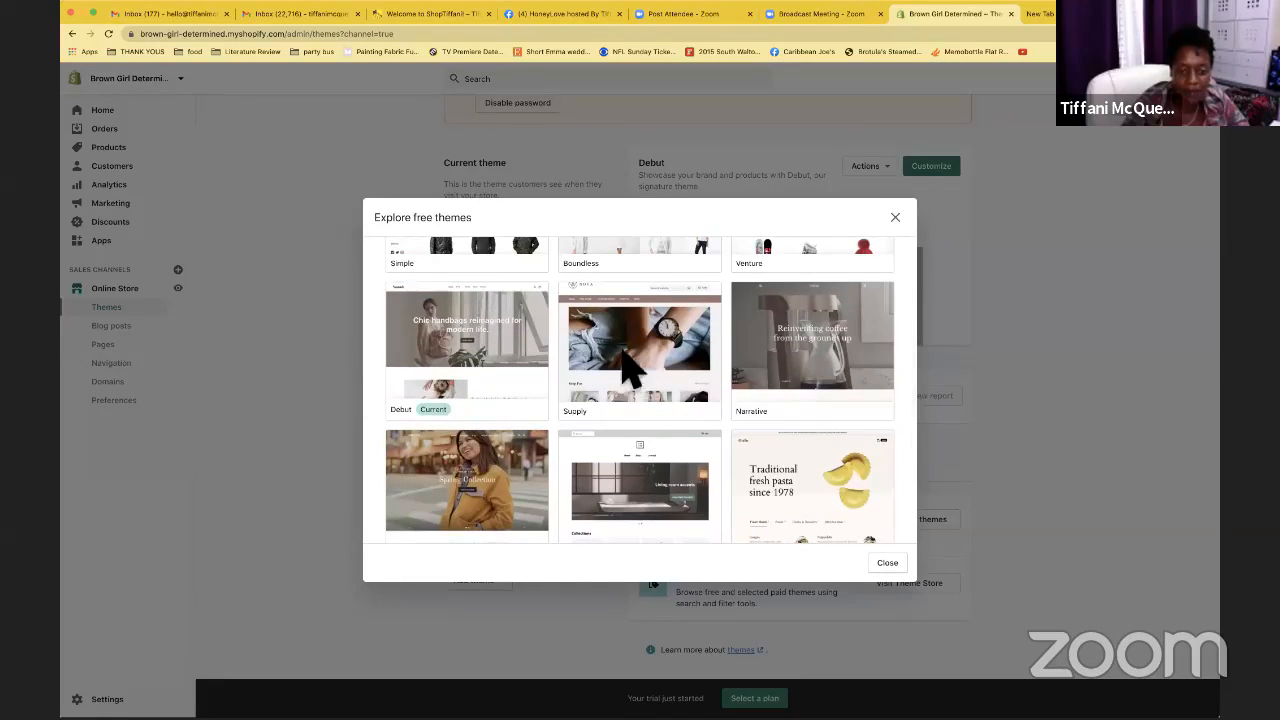
click(632, 370)
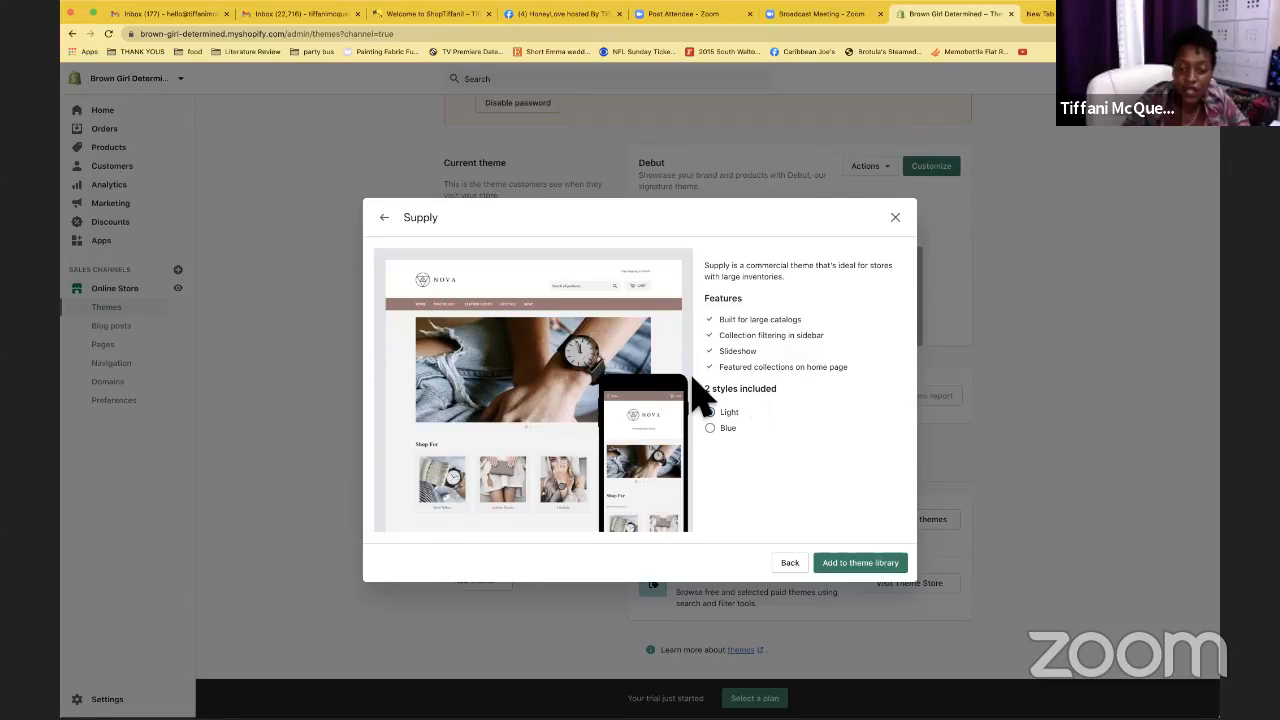
Toggle Supply's preview between Light and Blue styles, then return to the free themes gallery
click(717, 436)
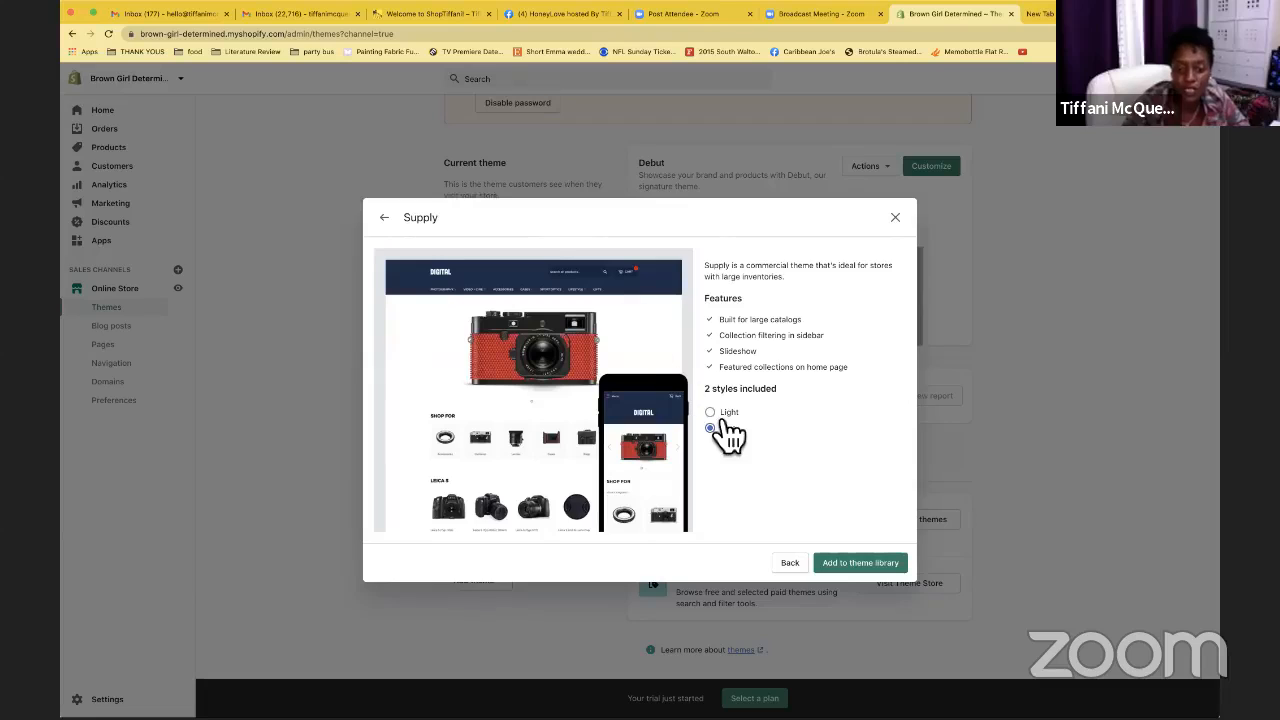
click(720, 418)
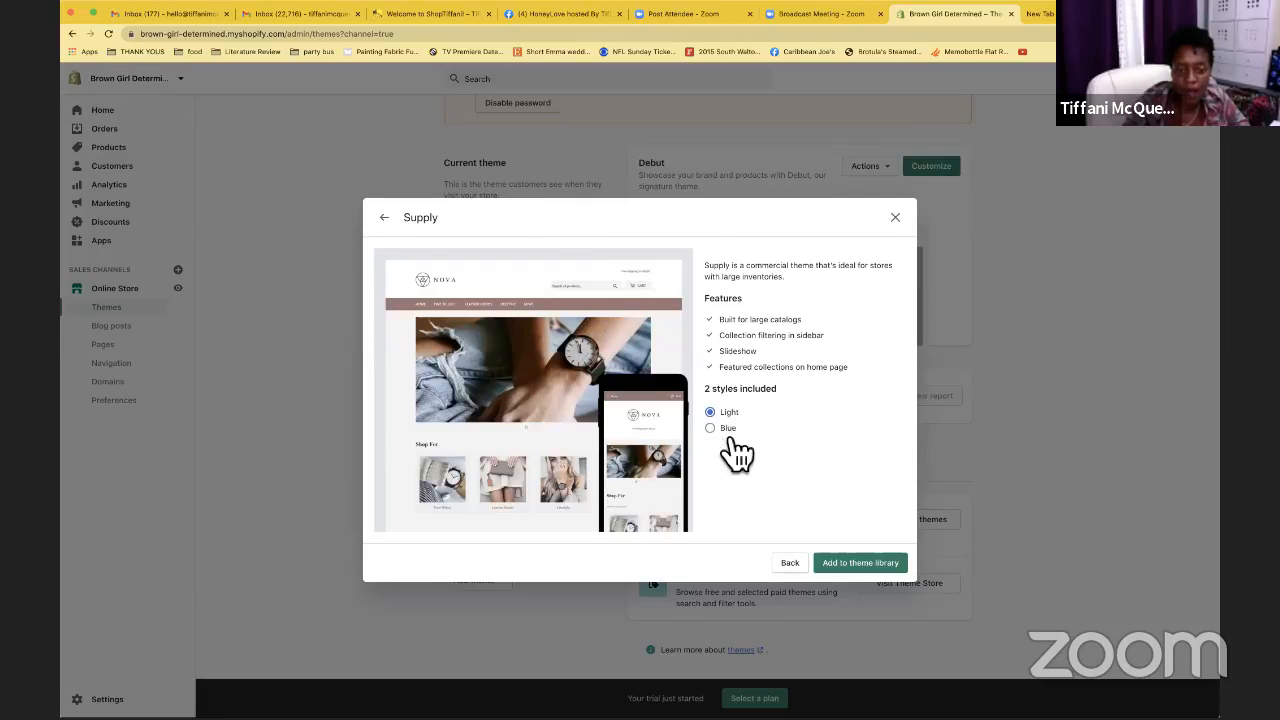
click(716, 431)
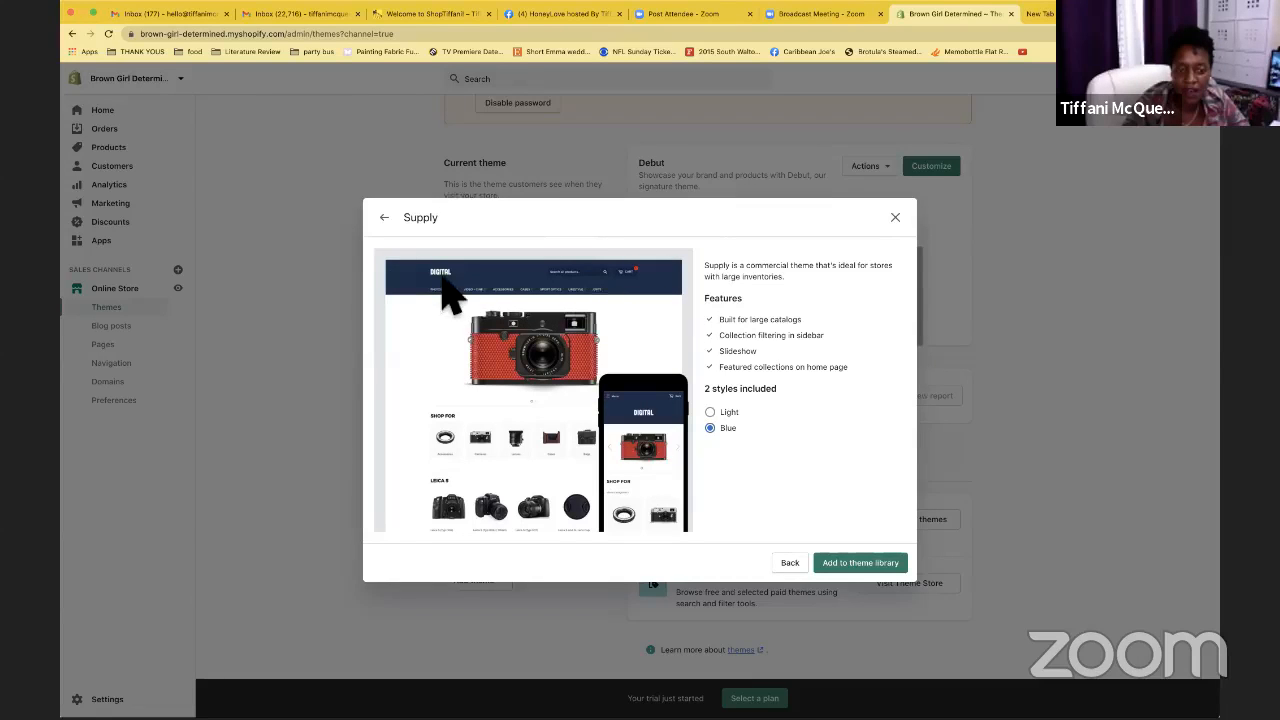
click(726, 414)
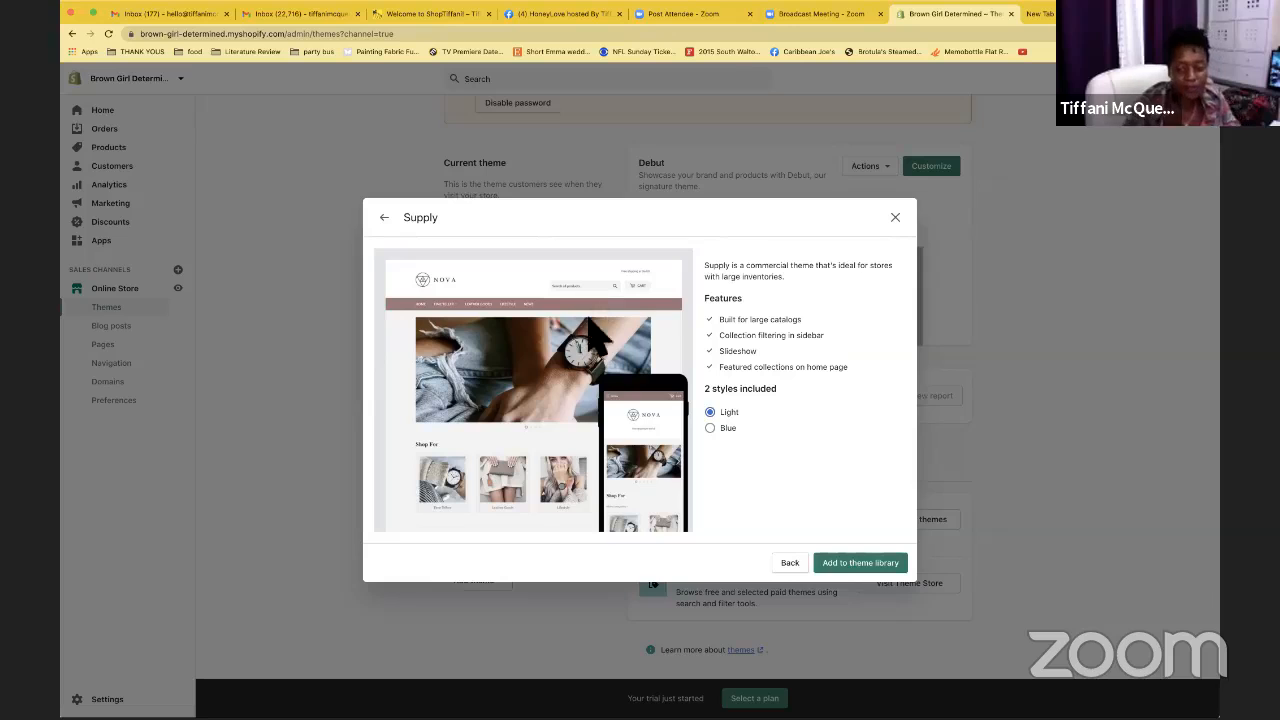
click(798, 566)
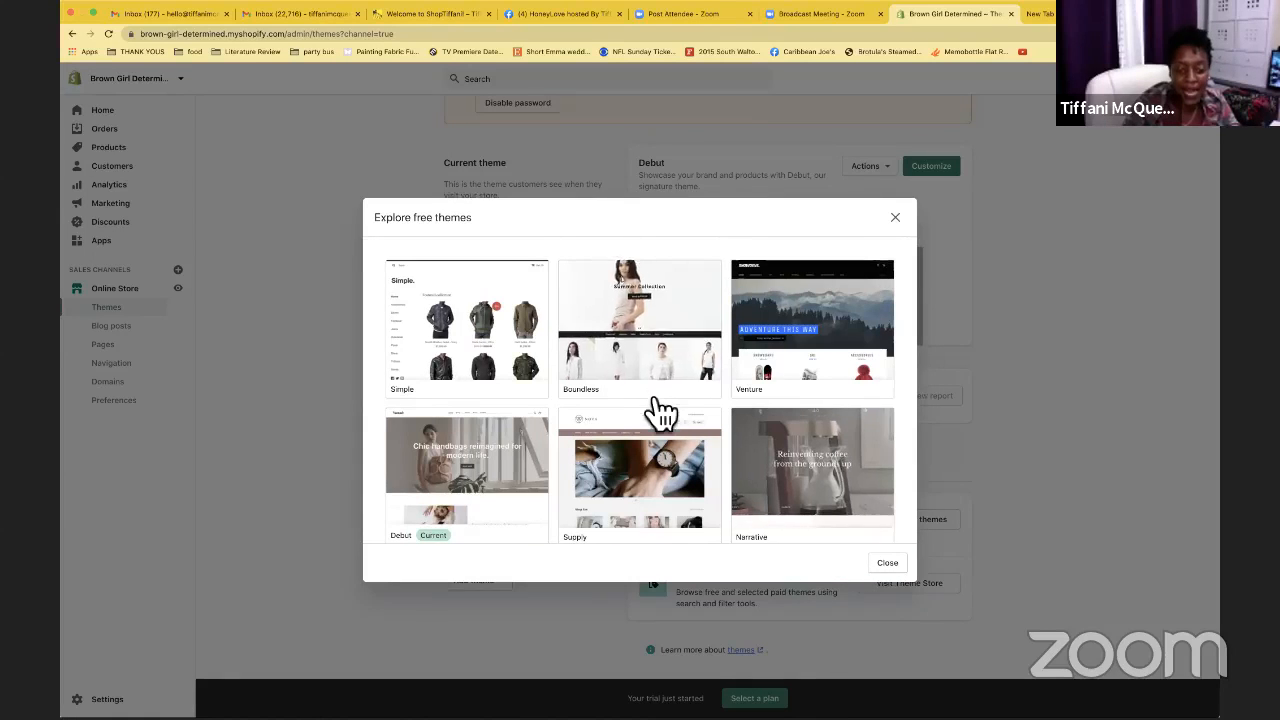
scroll(657, 412, down, 3)
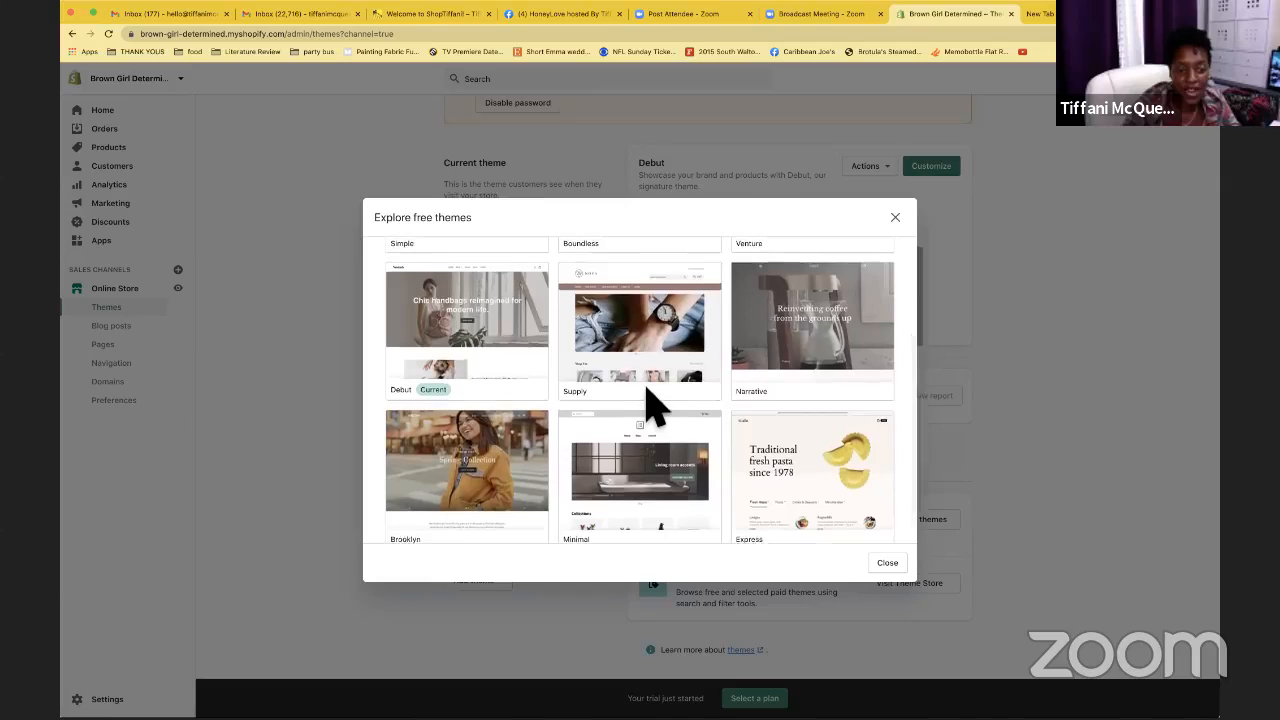
Open Narrative's details and preview its Cold and Earthy styles
click(763, 389)
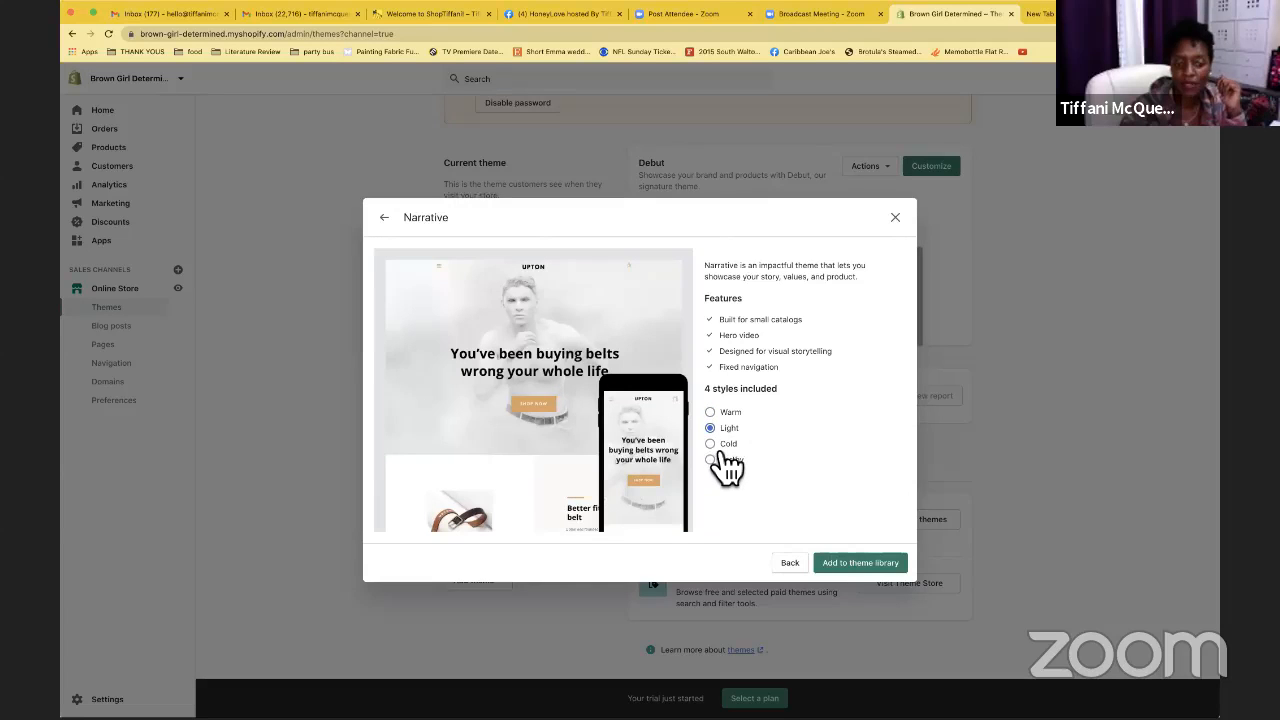
key(Down)
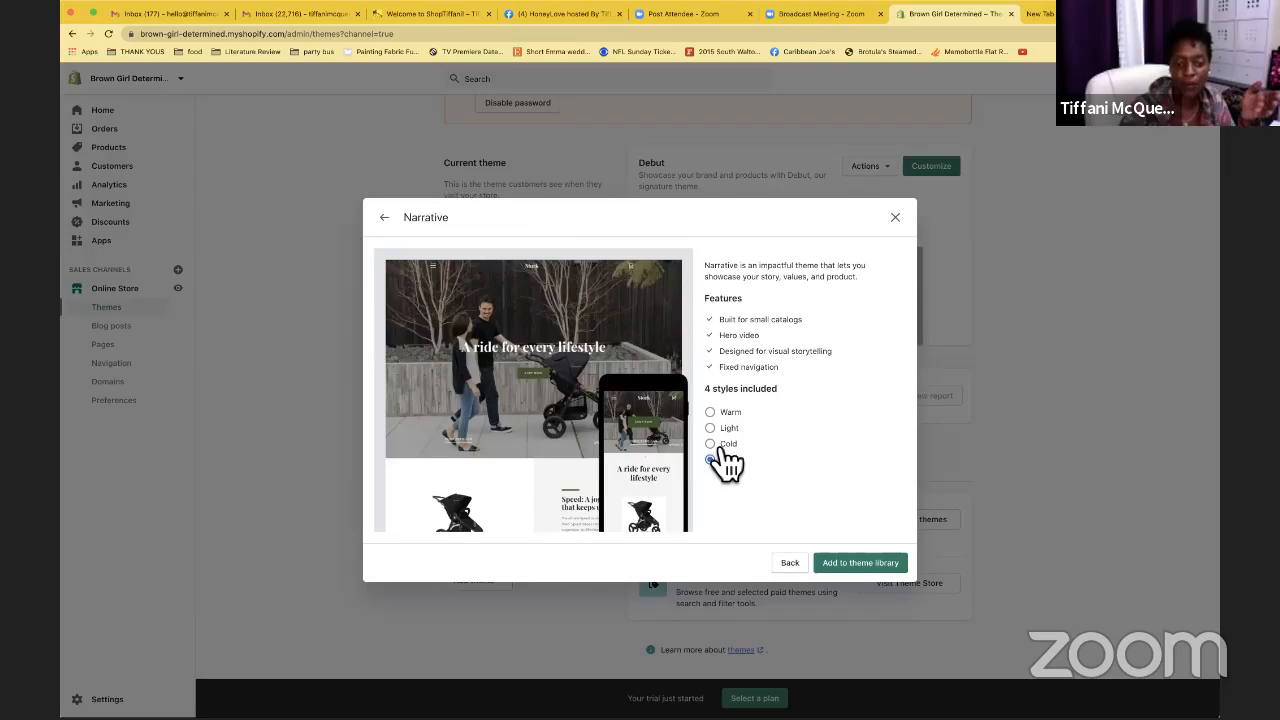
click(719, 448)
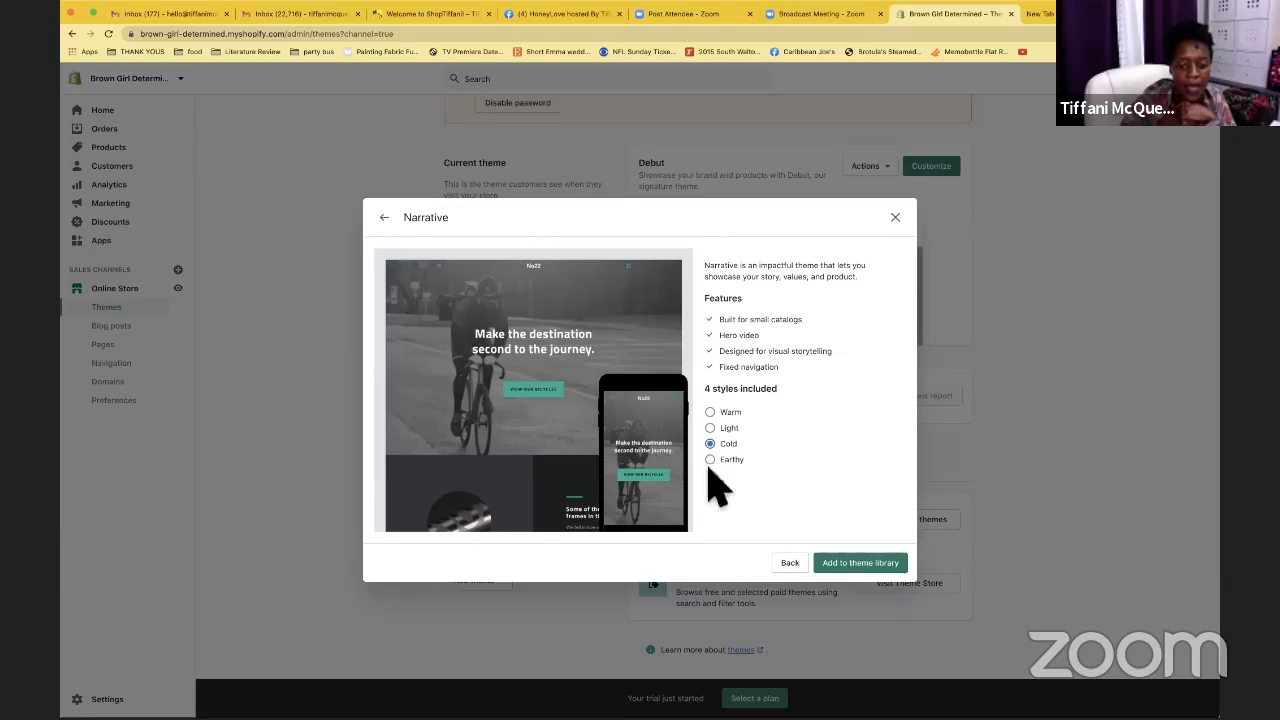
click(720, 461)
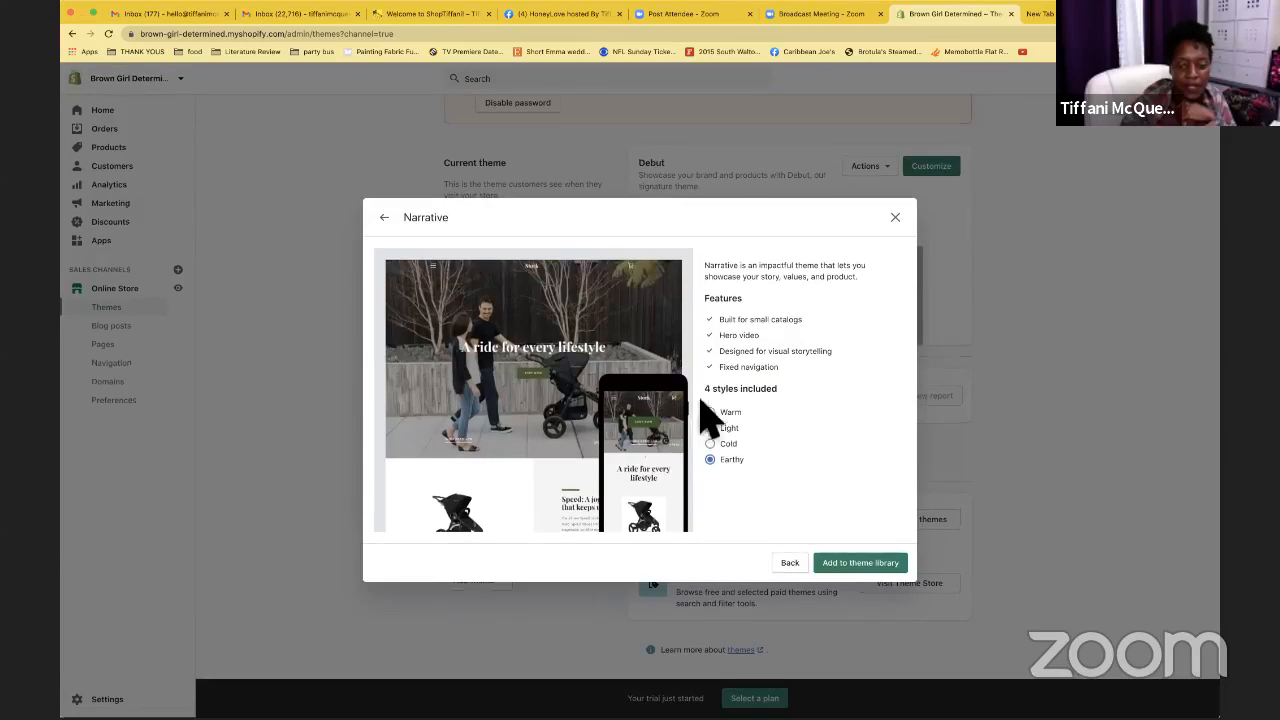
Compare the Warm and Light styles, settle on Cold, and add Narrative to the library
click(725, 415)
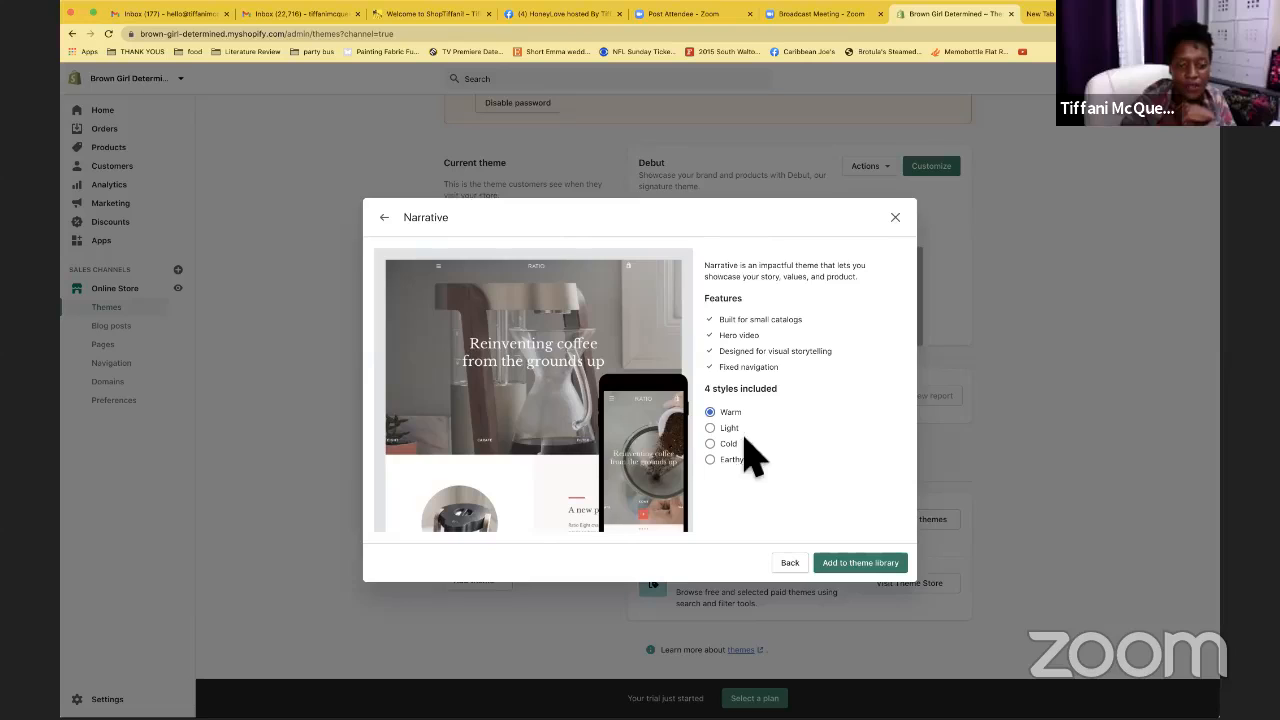
click(726, 443)
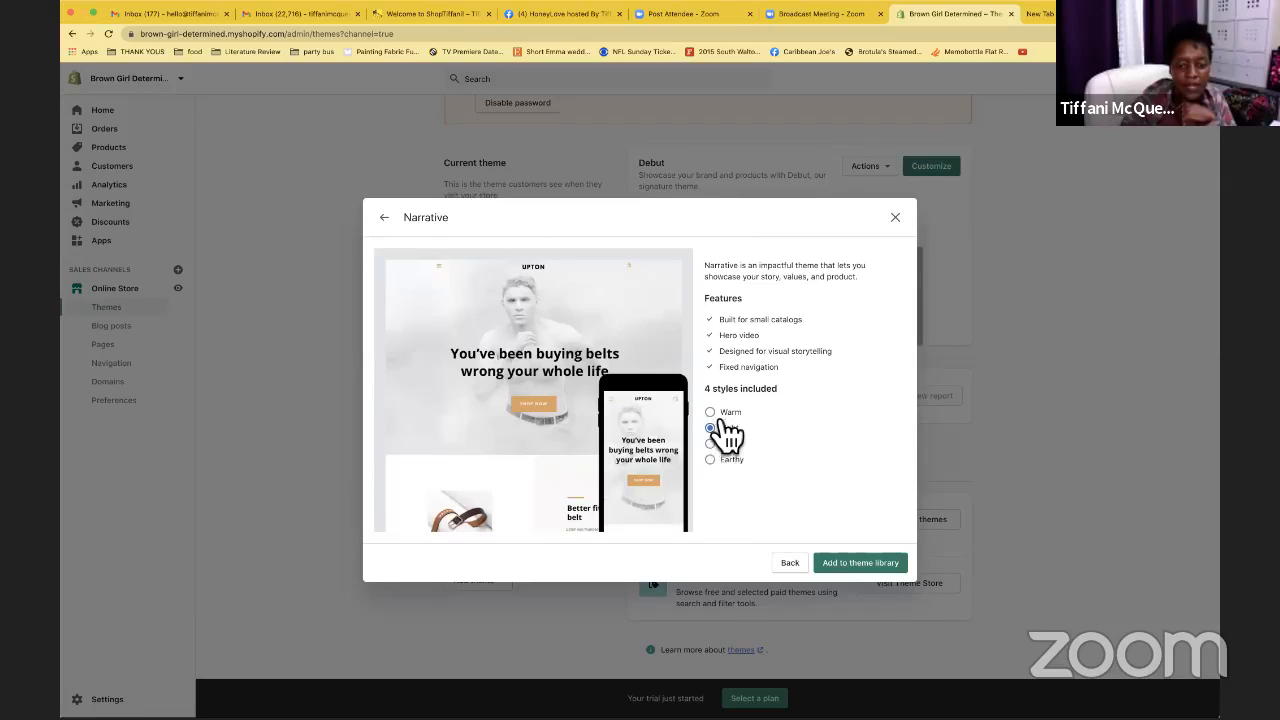
click(716, 413)
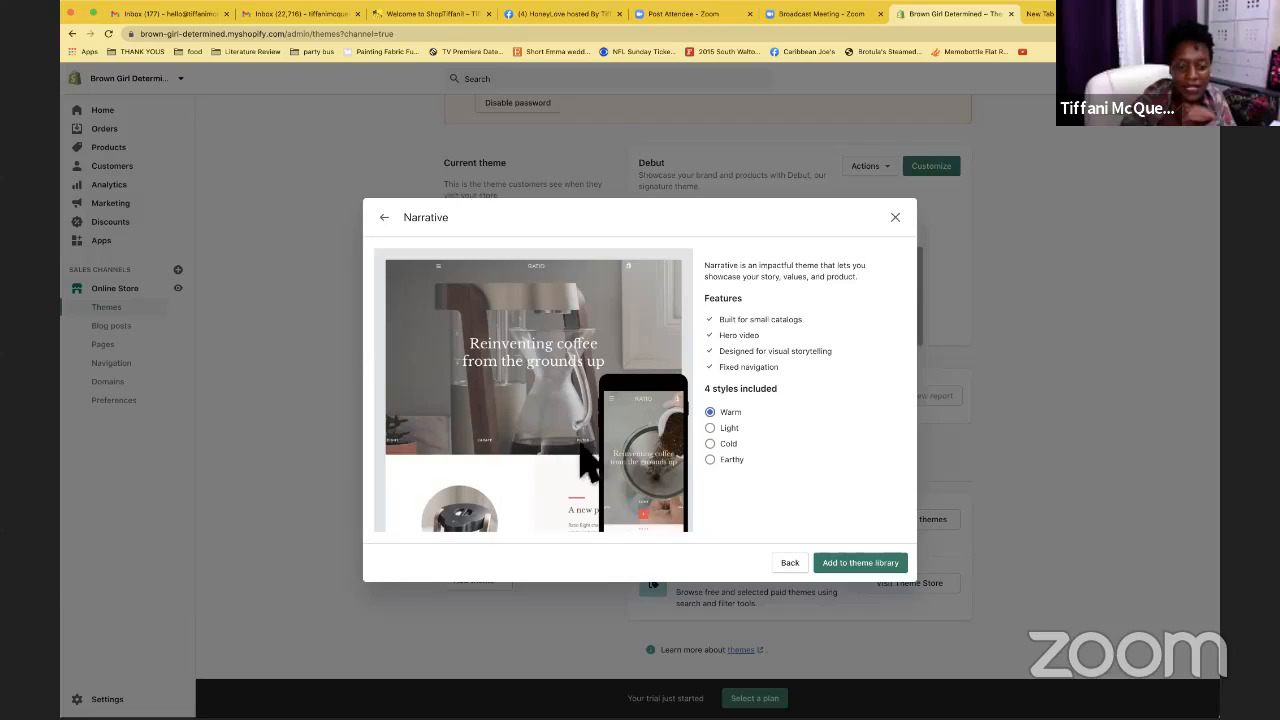
click(728, 442)
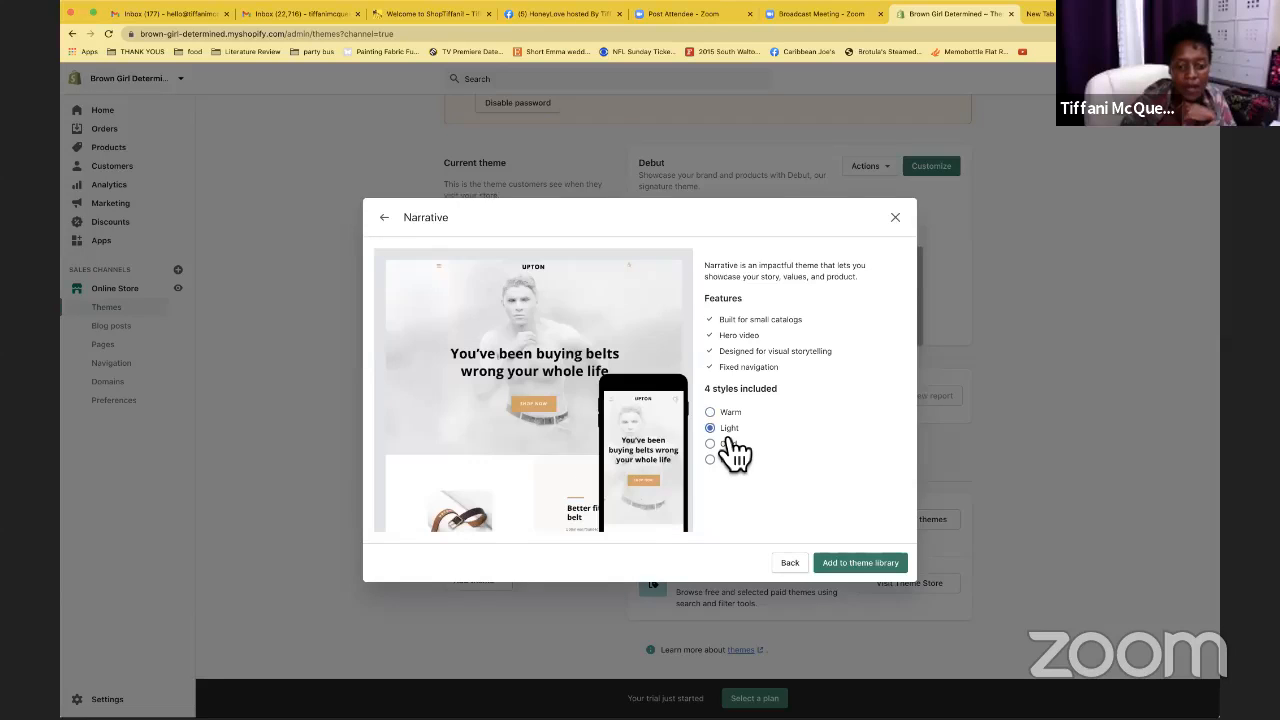
click(729, 444)
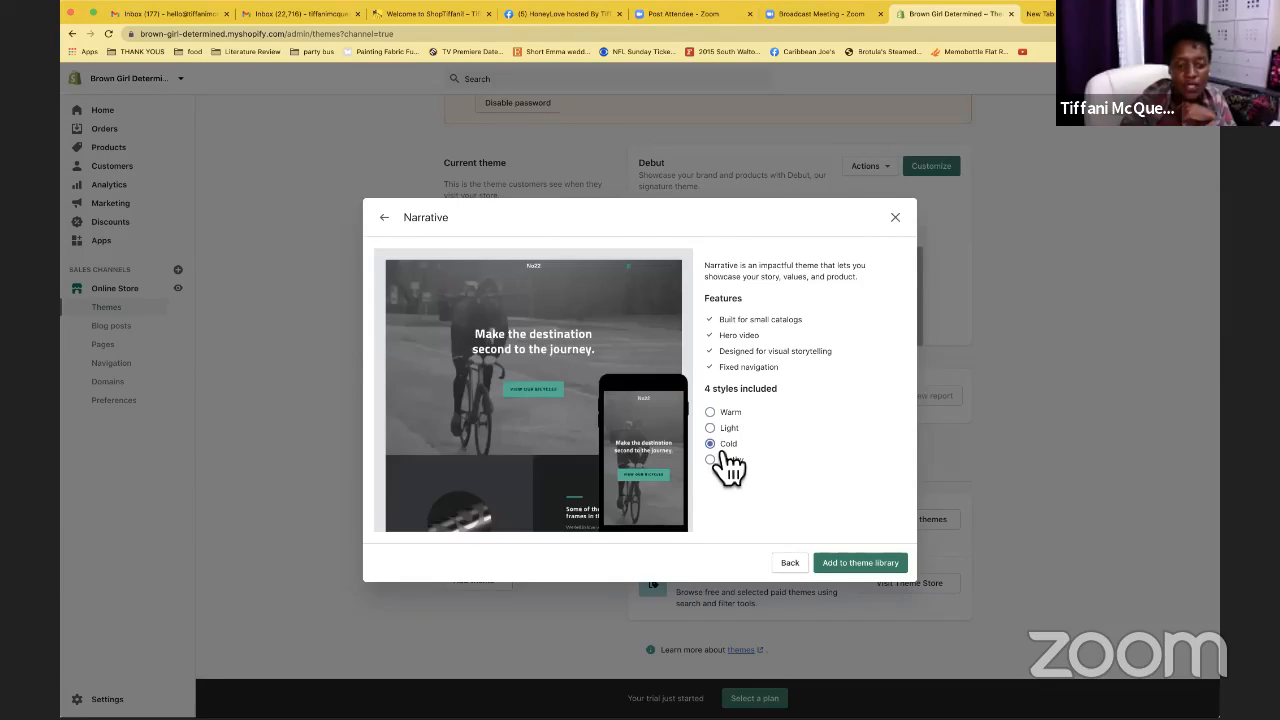
click(851, 567)
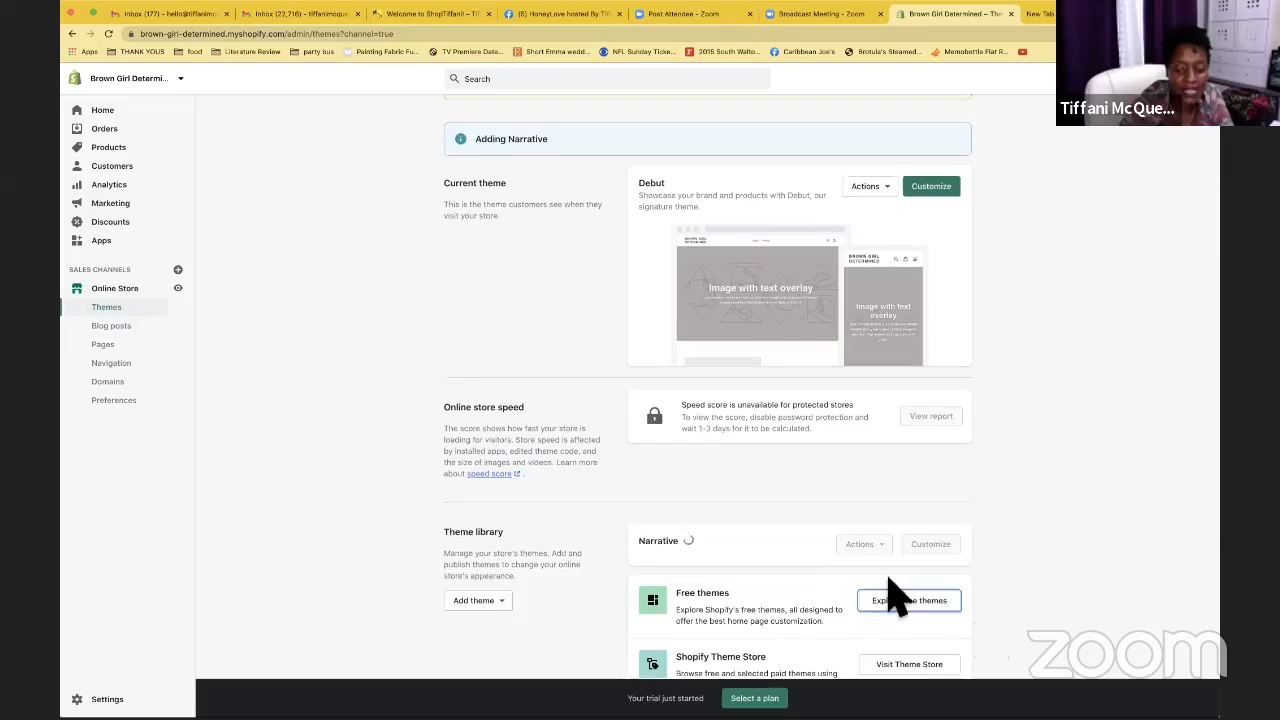
Confirm Narrative installed, scrolling to the theme library where it shows 'Just added'
scroll(900, 595, down, 2)
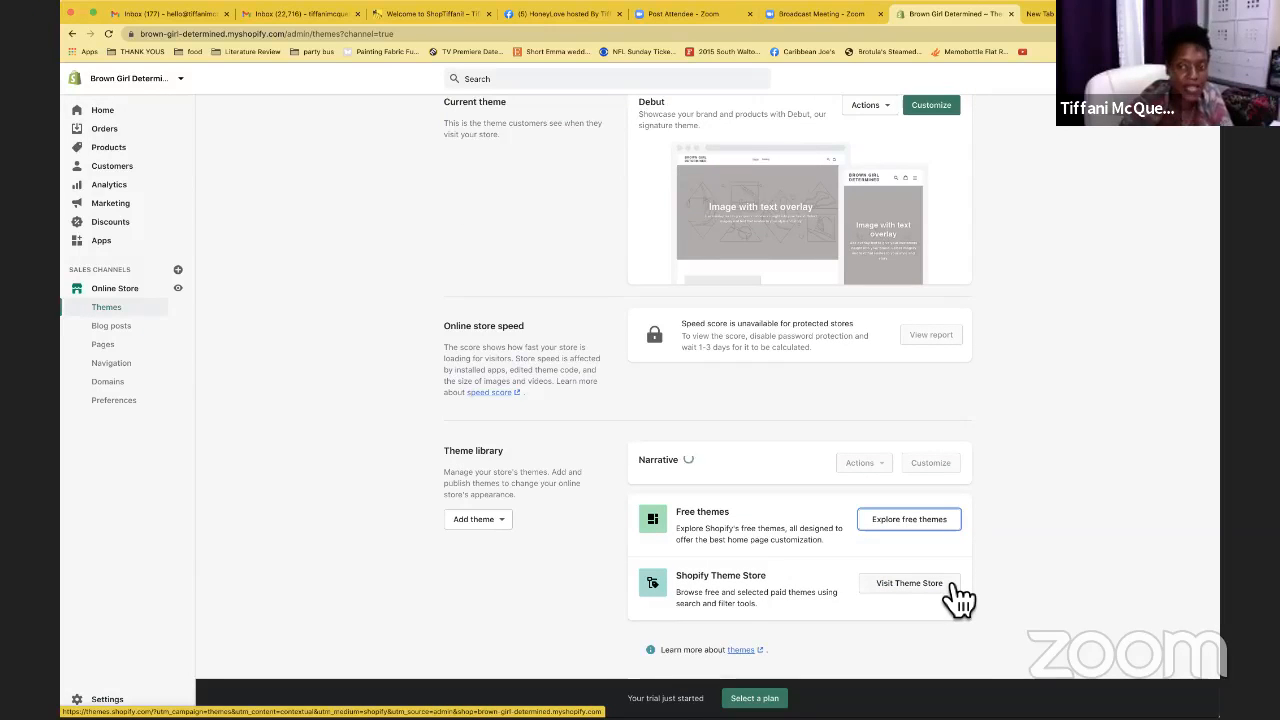
scroll(970, 430, up, 3)
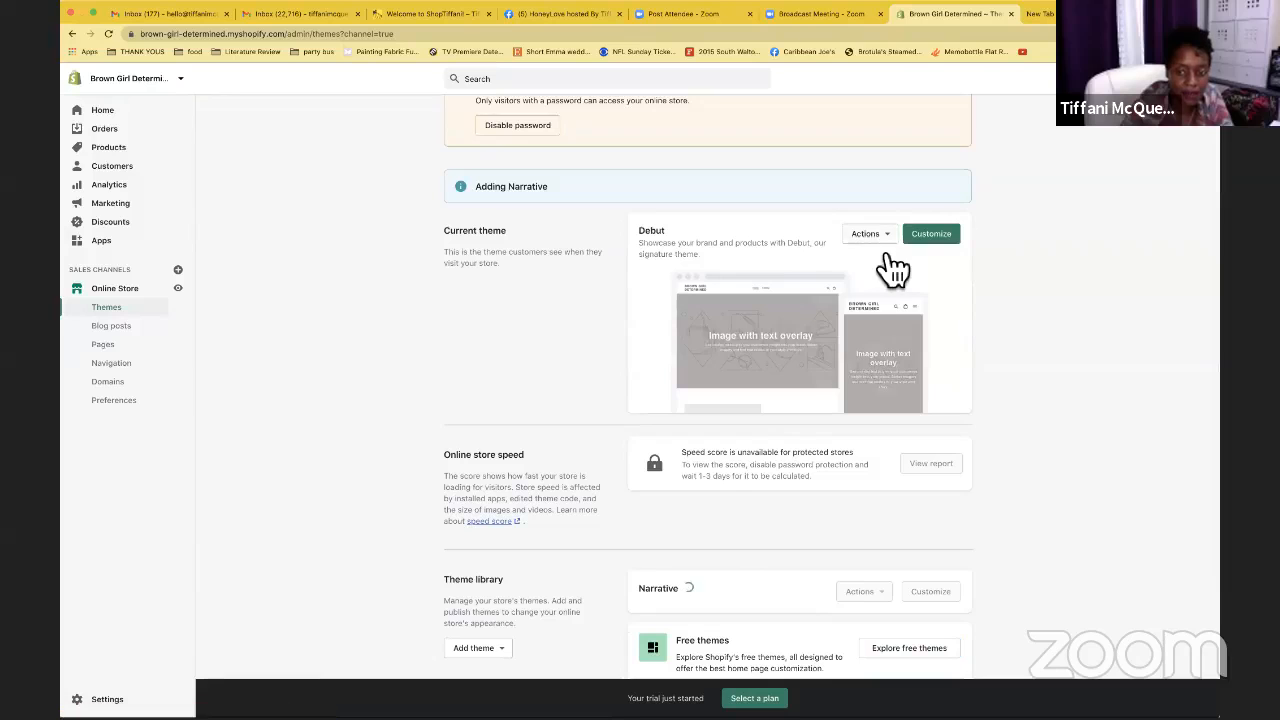
click(870, 238)
click(984, 308)
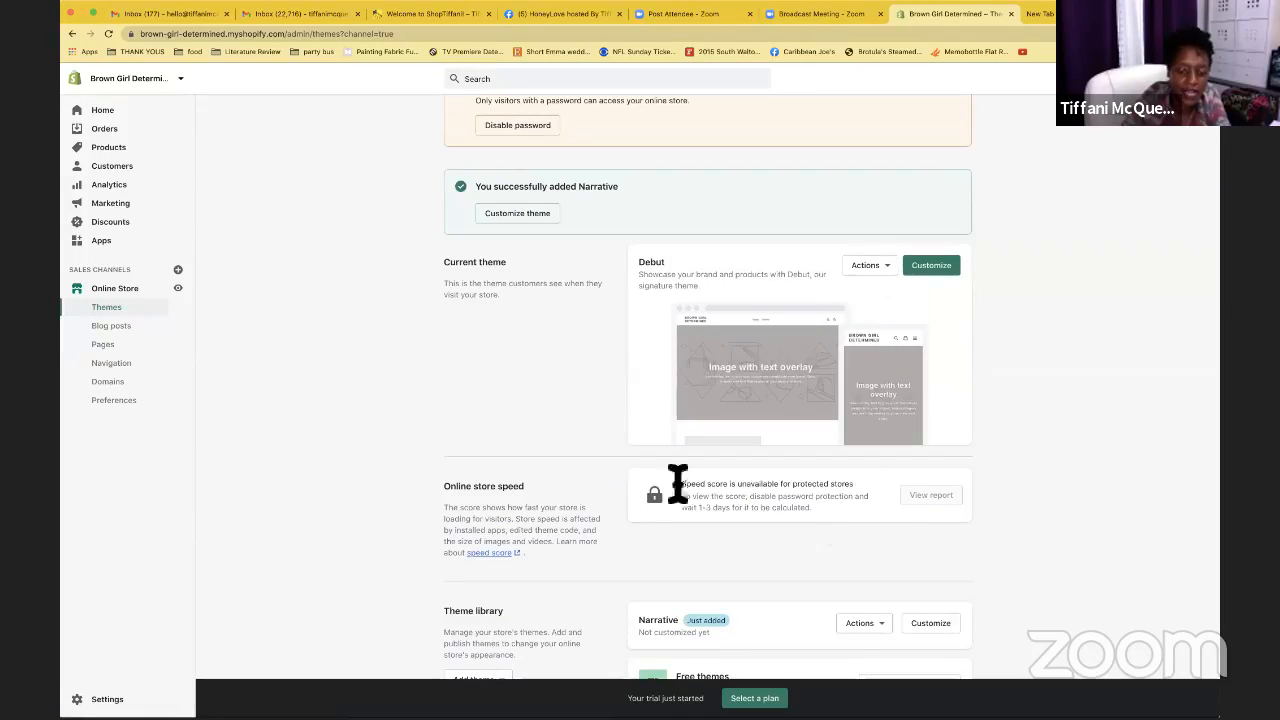
scroll(751, 489, down, 3)
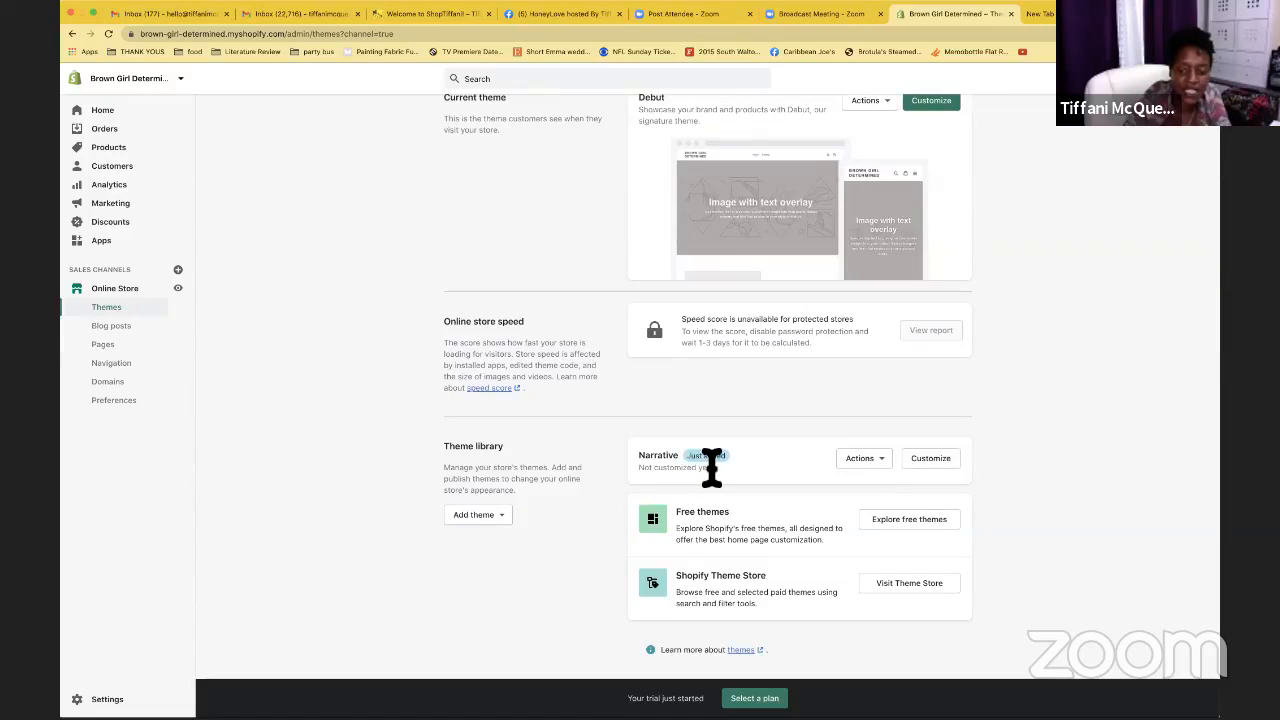
Open the Actions dropdown on the Narrative card in the Theme library
click(886, 464)
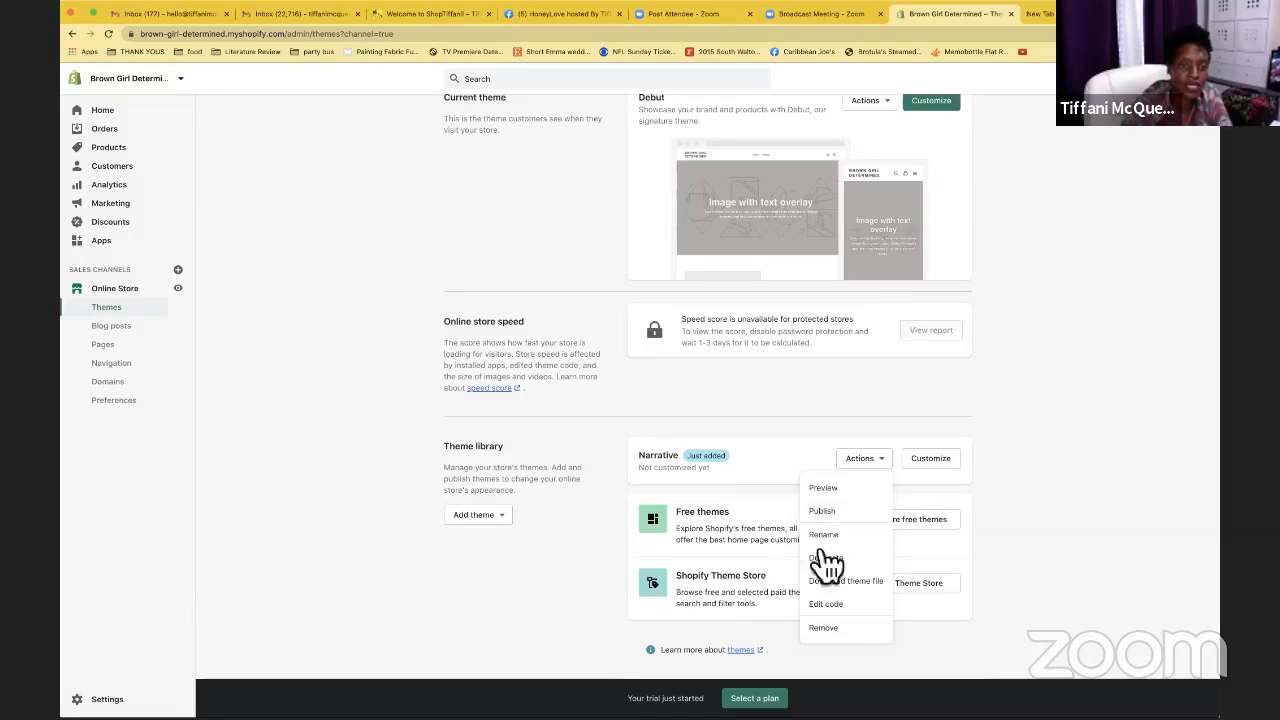
click(438, 15)
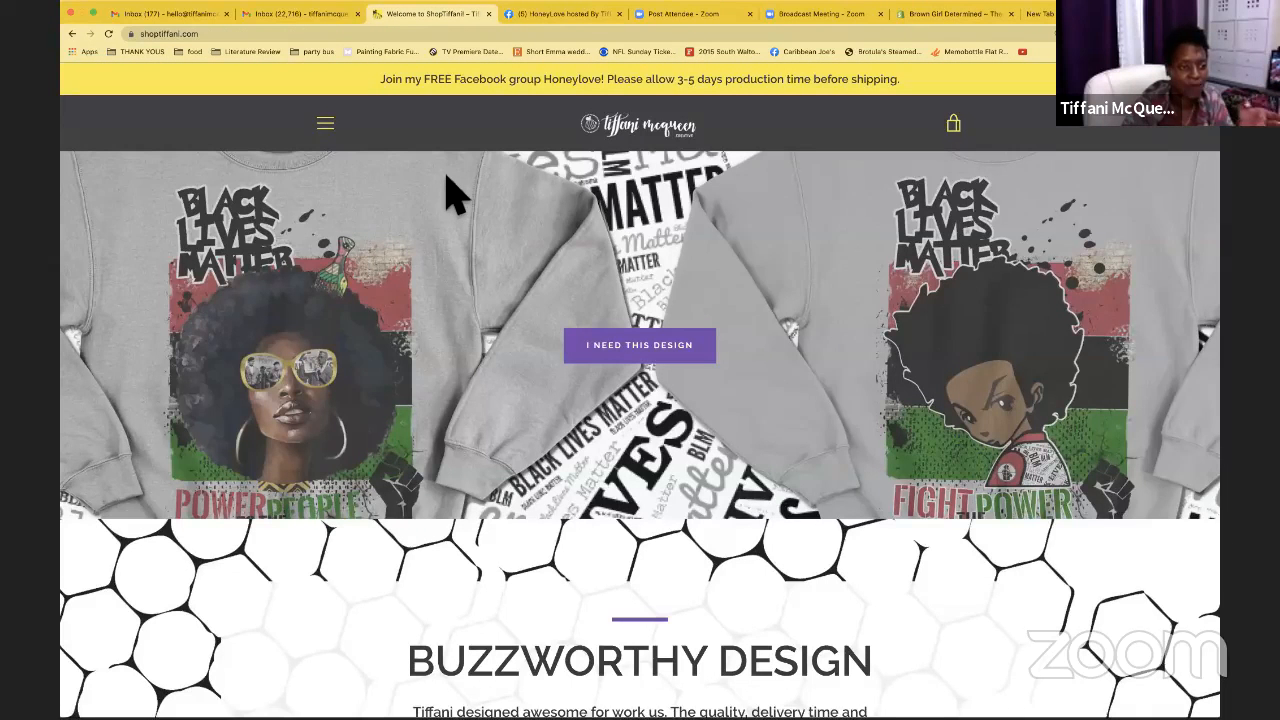
click(334, 134)
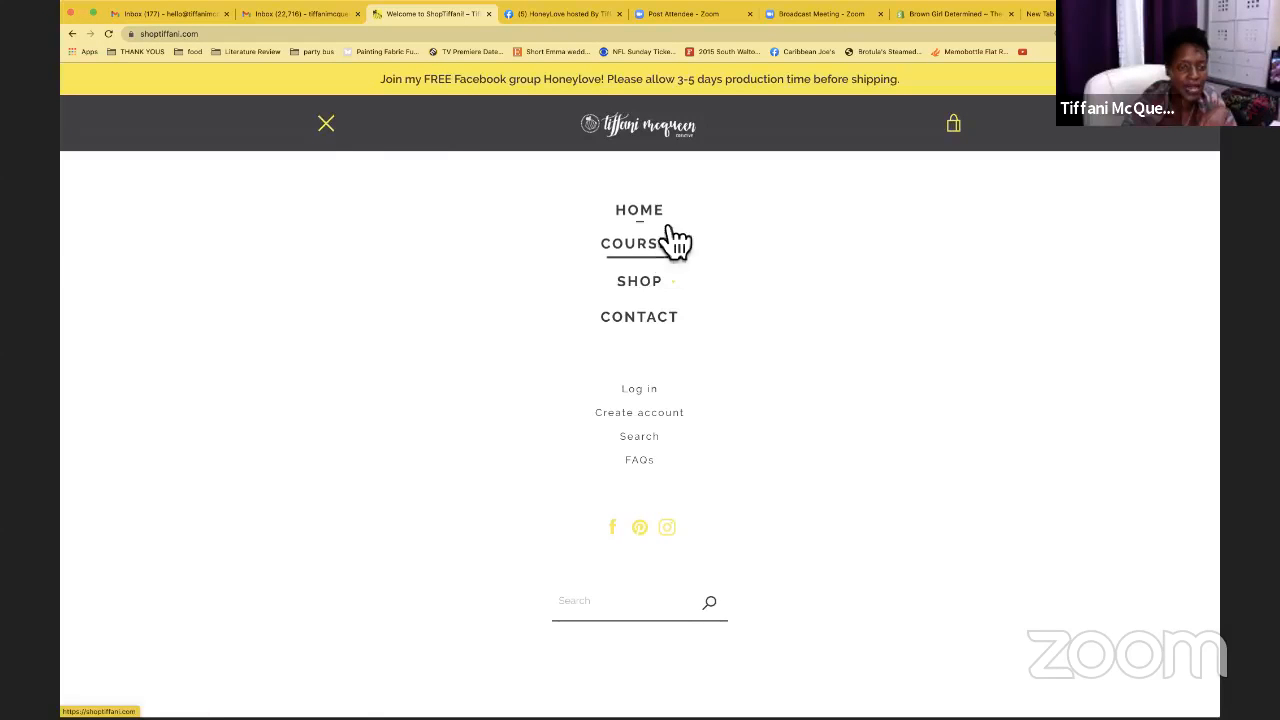
click(333, 133)
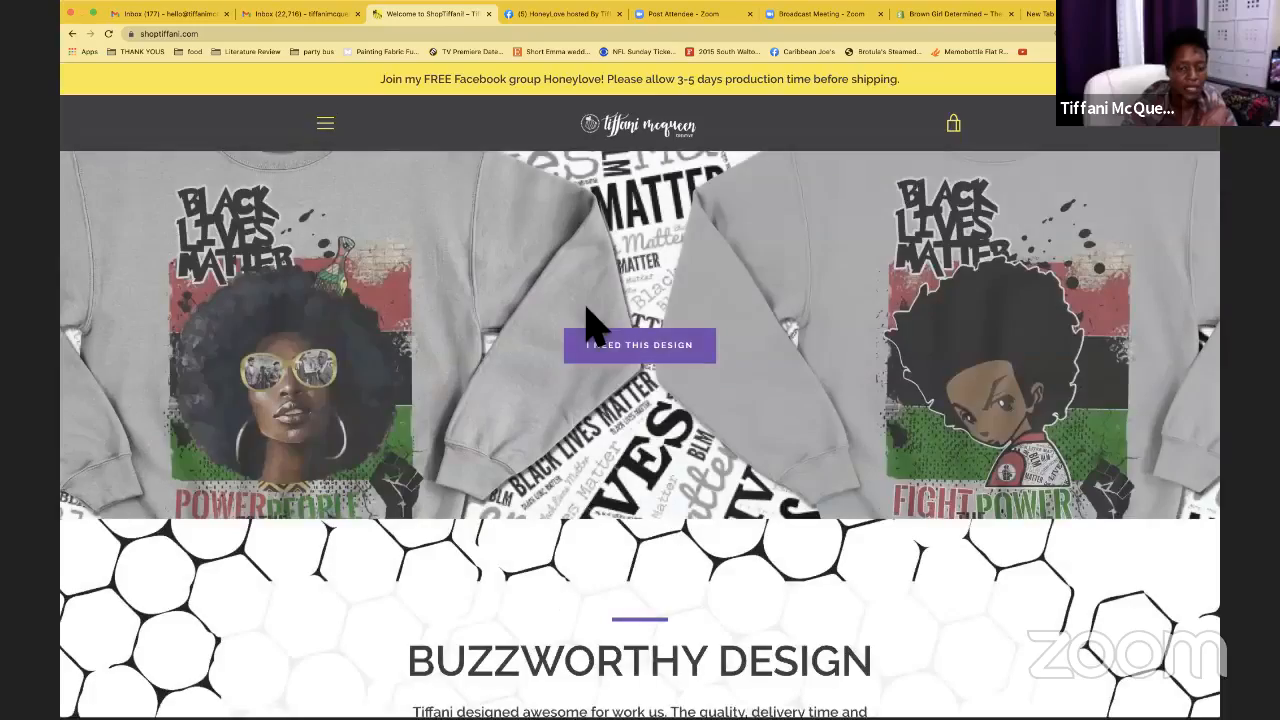
scroll(590, 325, down, 8)
scroll(590, 325, down, 3)
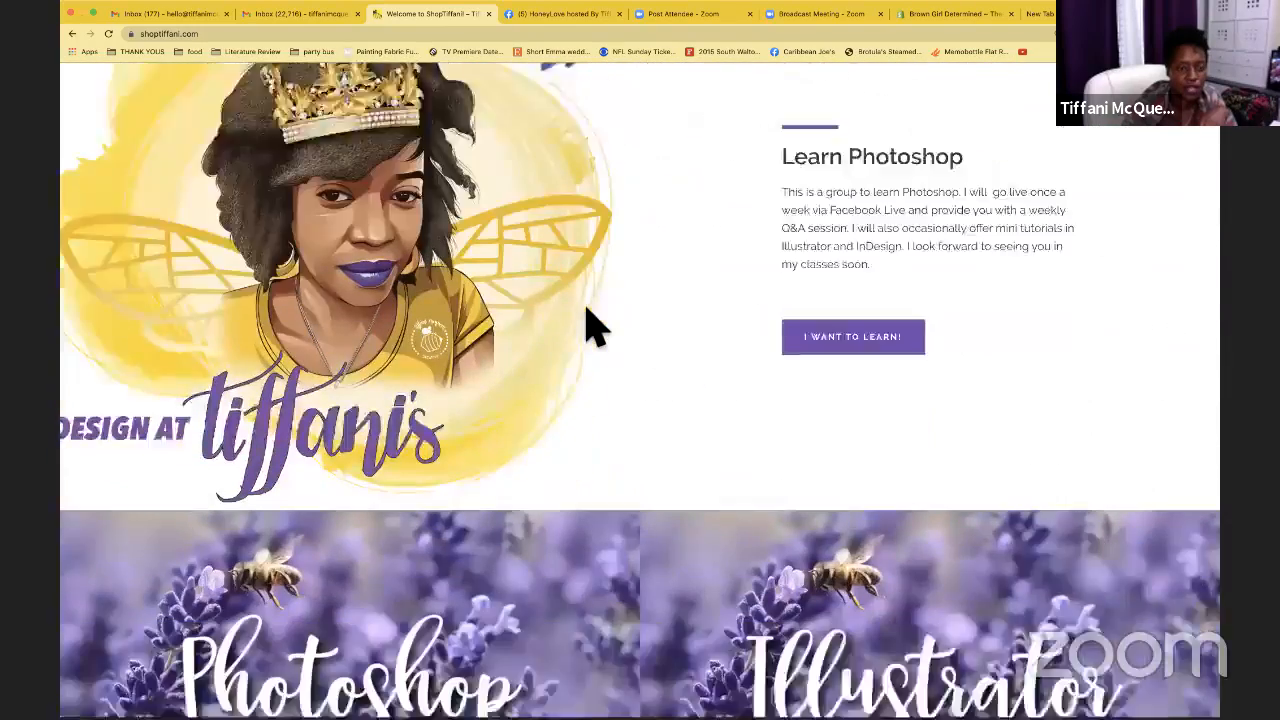
scroll(423, 329, up, 2)
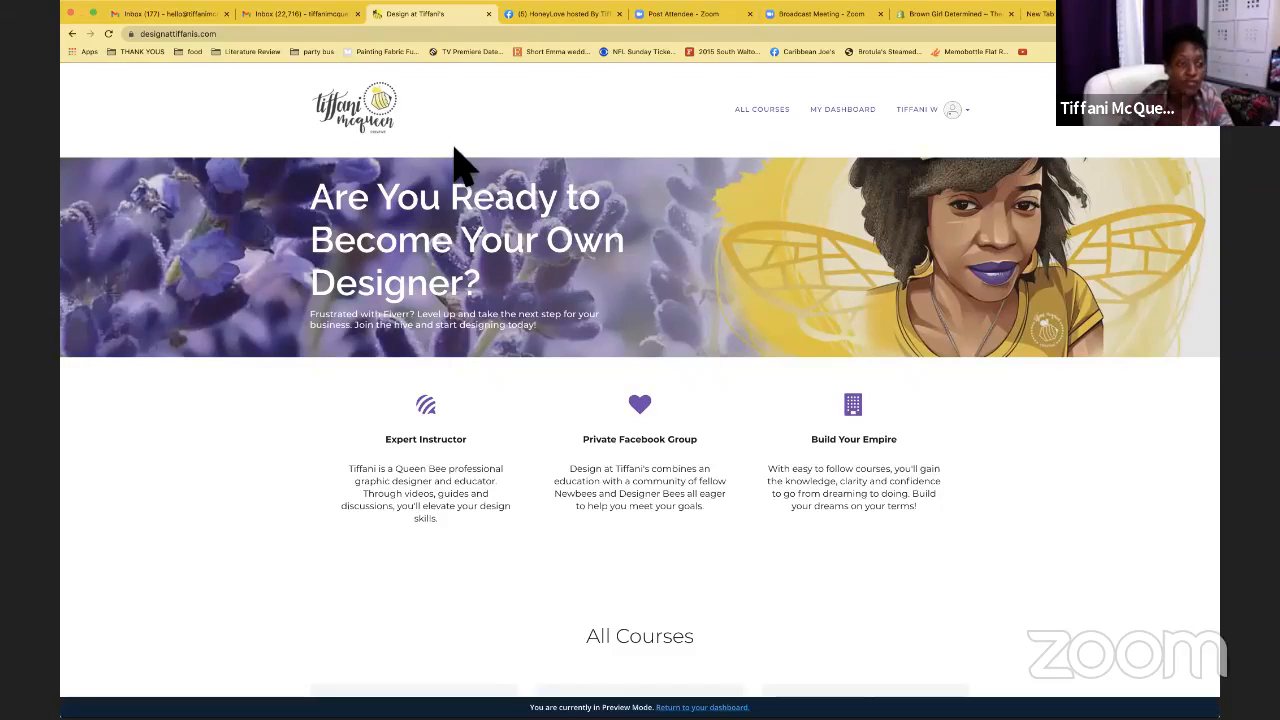
click(71, 33)
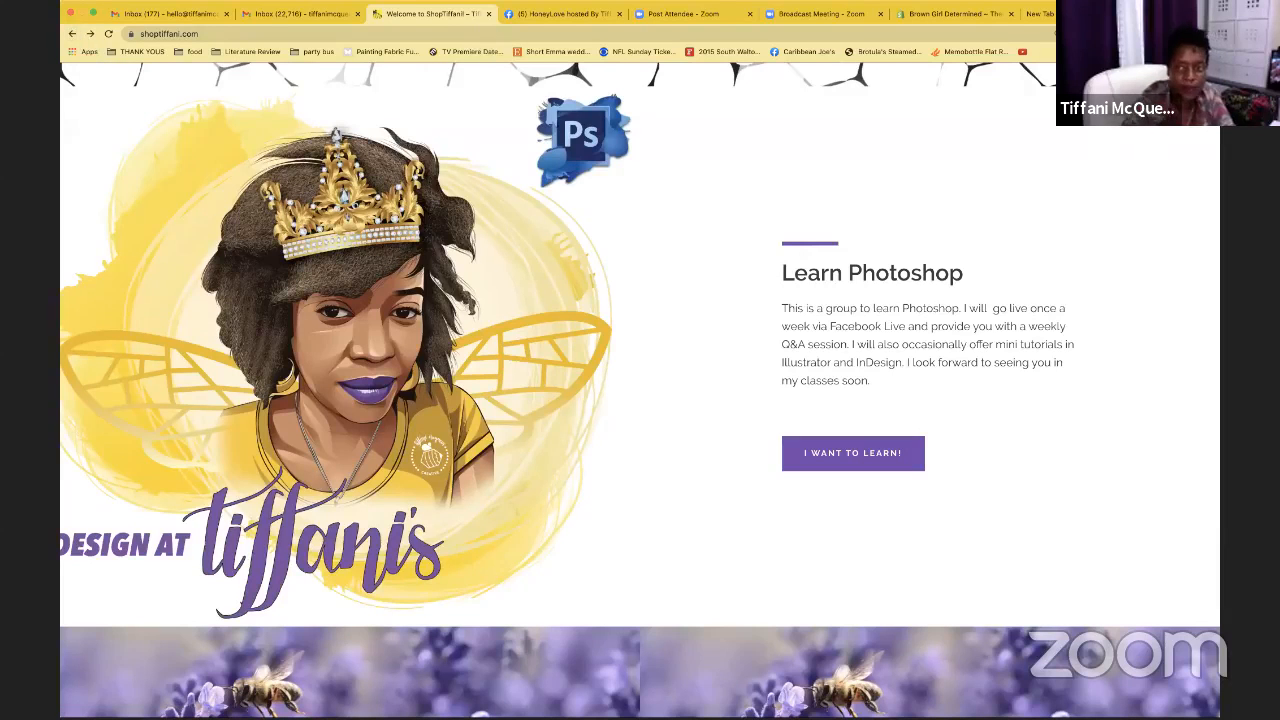
click(960, 14)
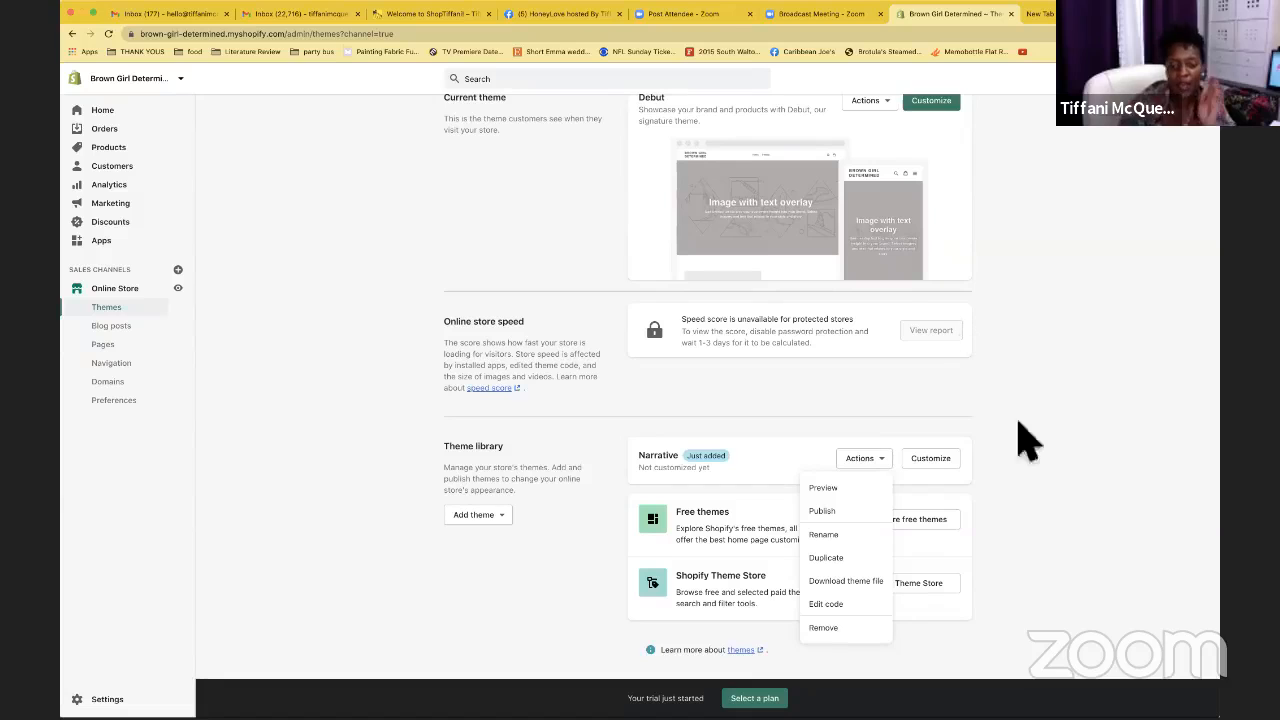
Open the Narrative theme in the editor and scroll its home page preview
click(1028, 464)
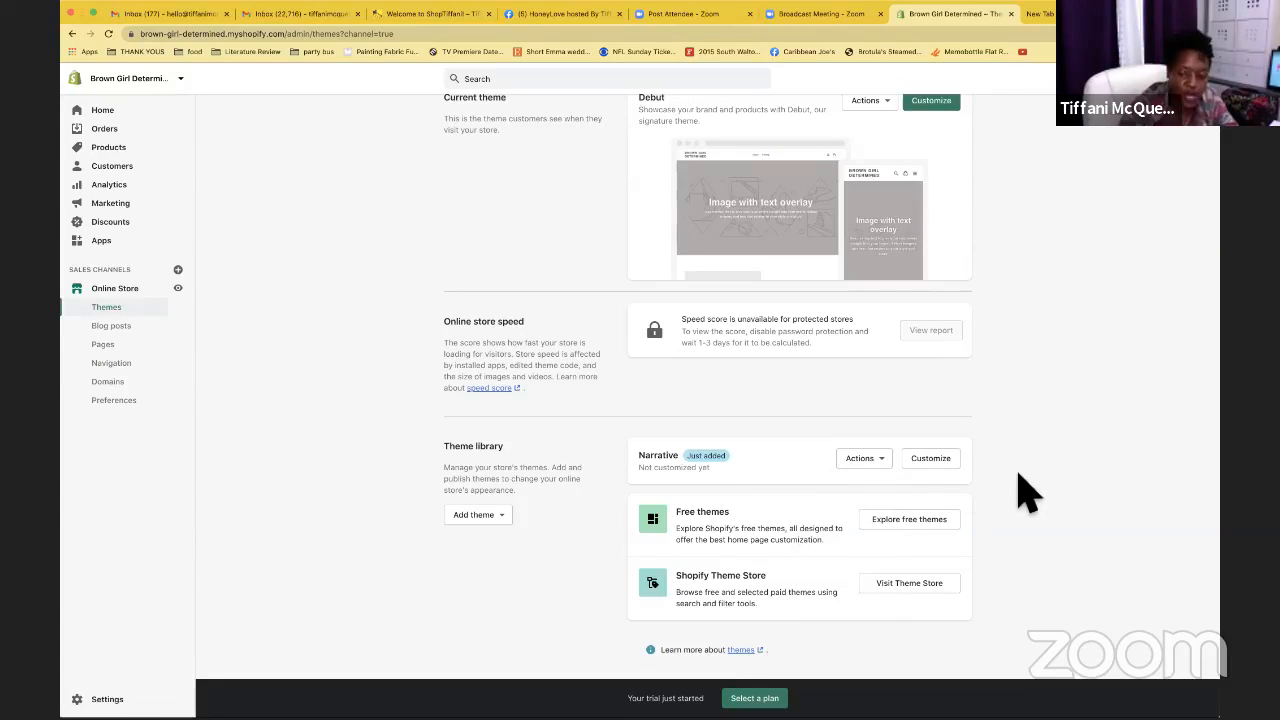
click(940, 464)
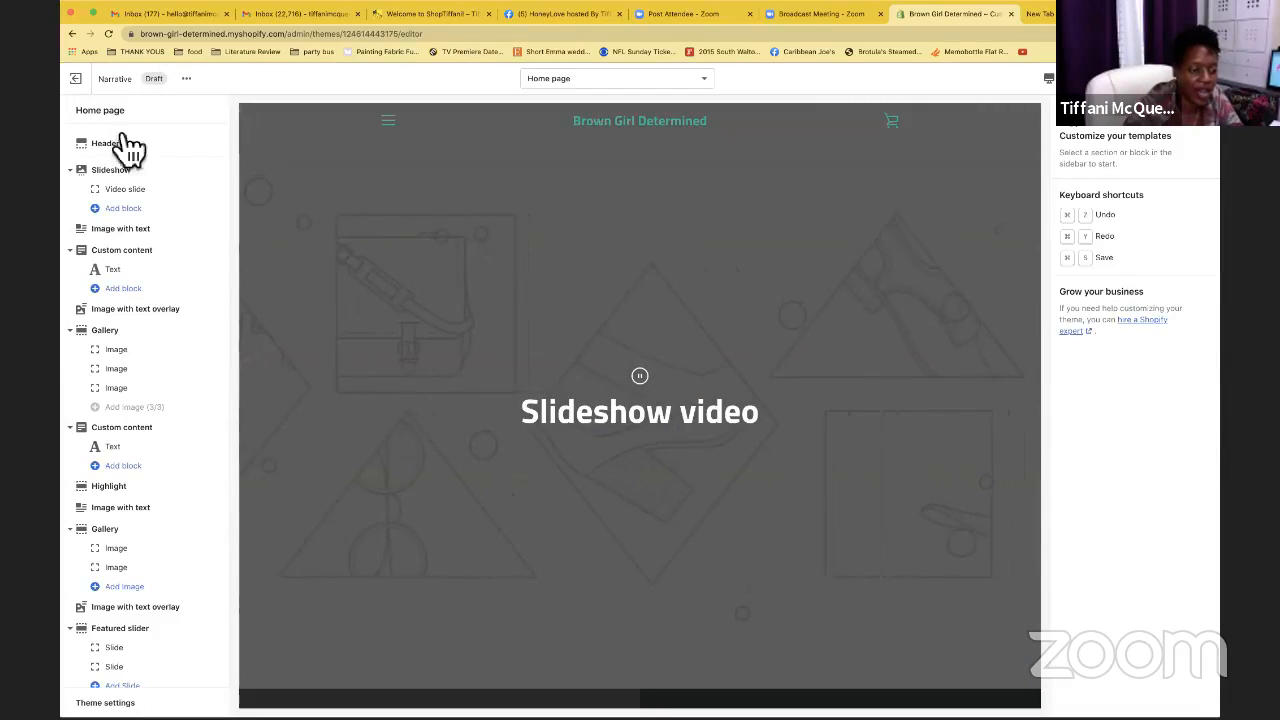
scroll(128, 488, down, 2)
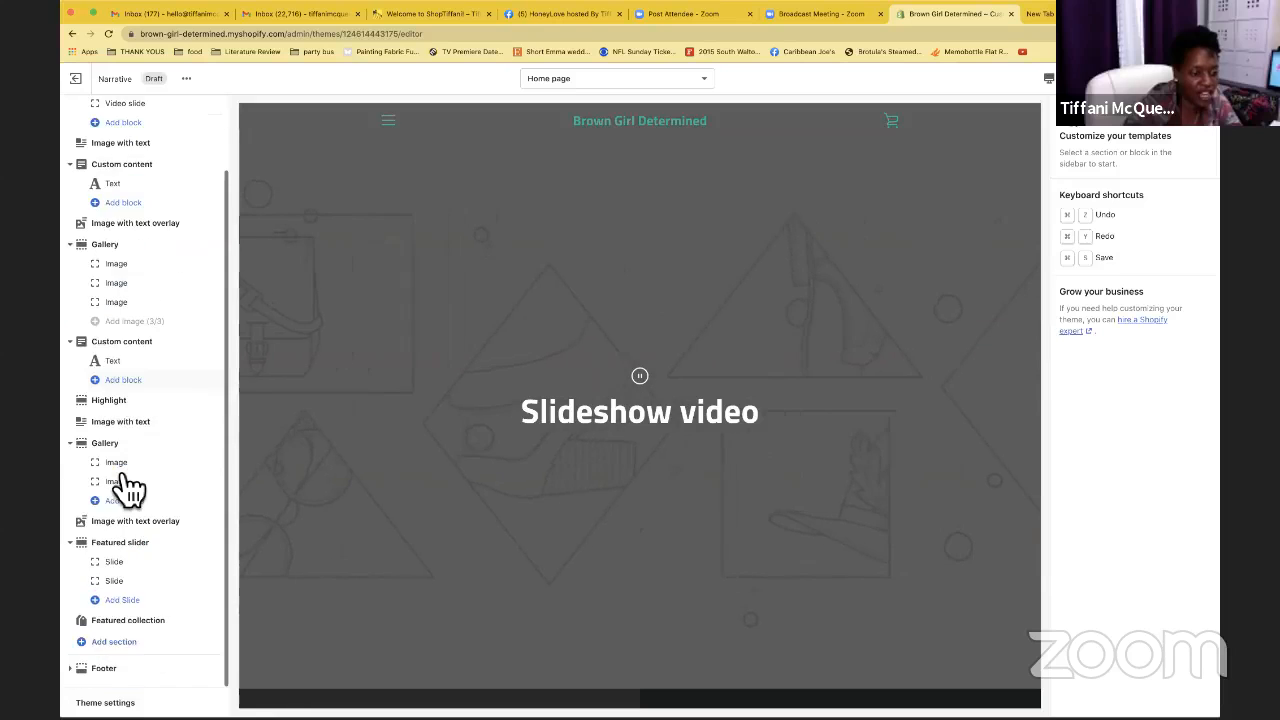
scroll(128, 486, up, 2)
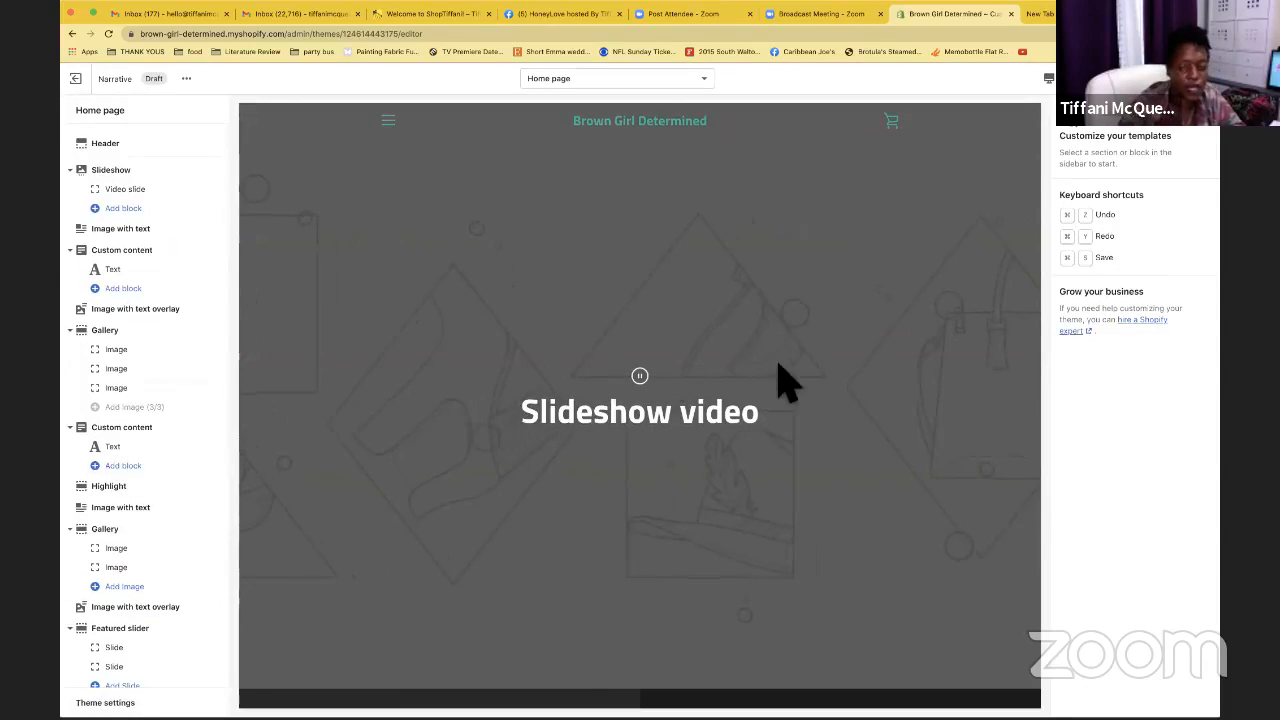
scroll(766, 362, down, 3)
scroll(765, 360, up, 2)
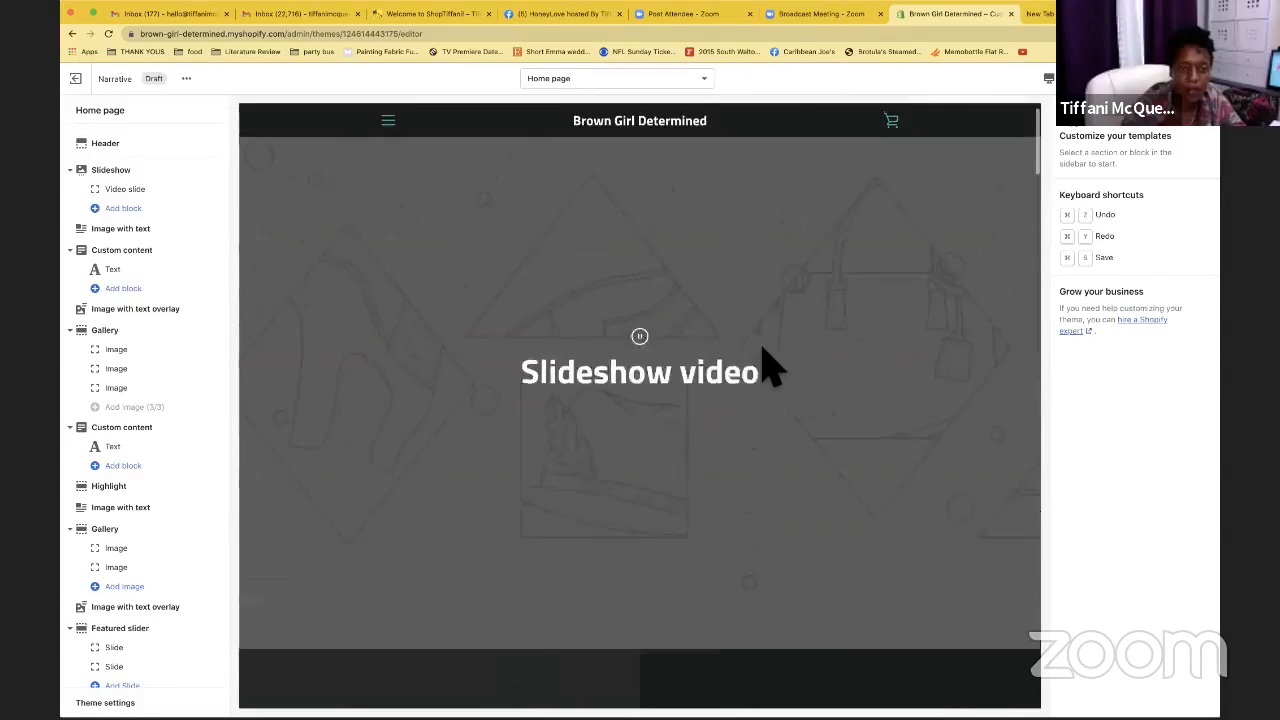
scroll(770, 368, up, 1)
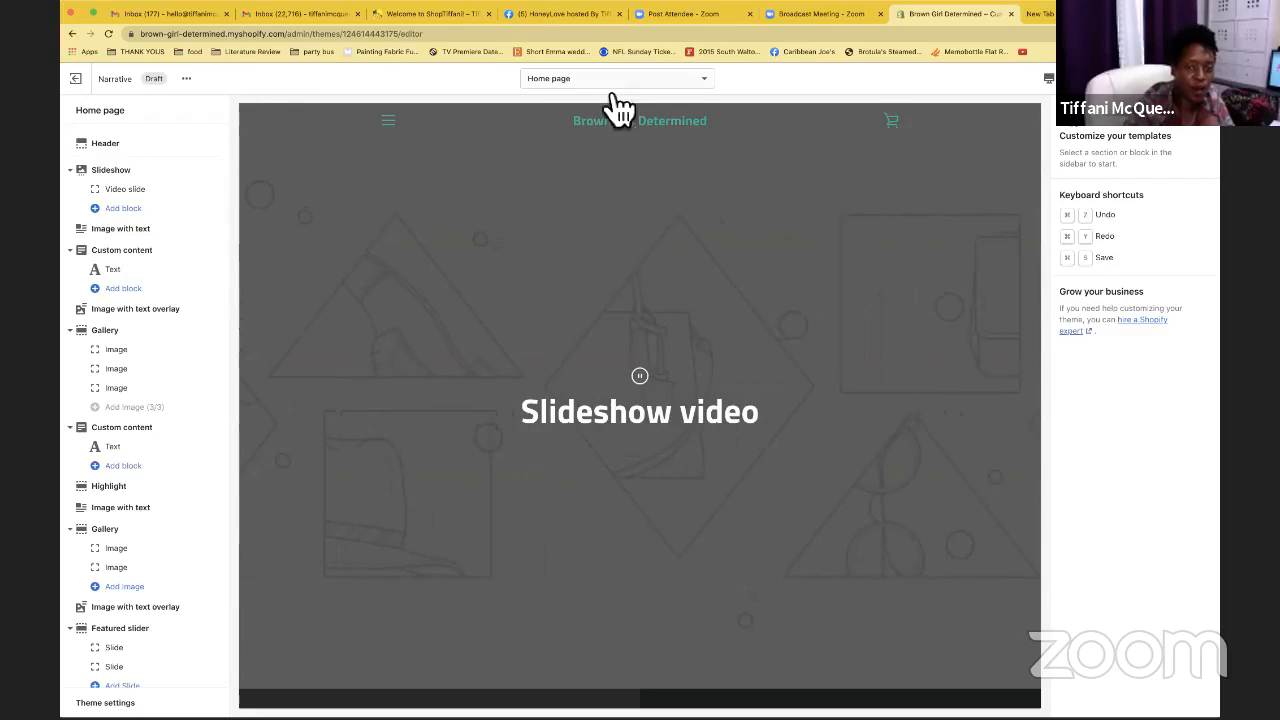
Check the page template list, stay on Home page, and scroll through the full preview
click(684, 92)
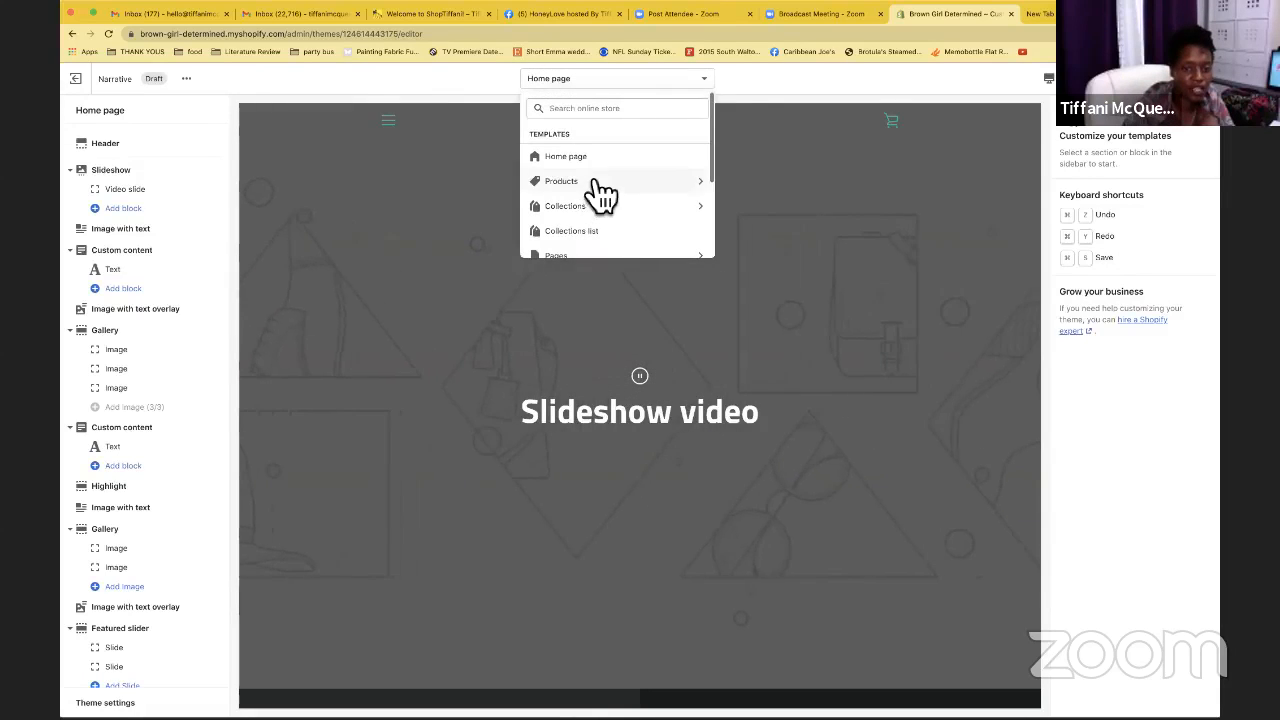
scroll(600, 190, down, 1)
scroll(601, 193, down, 1)
scroll(601, 193, up, 3)
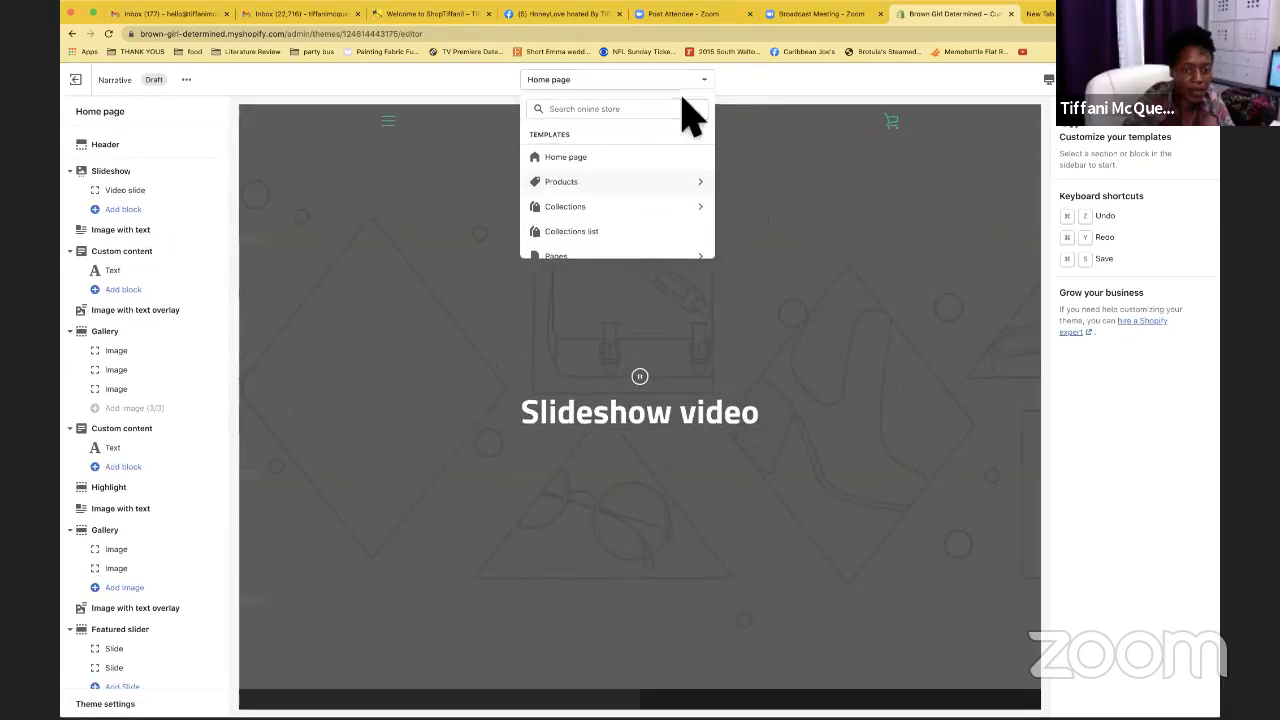
click(768, 76)
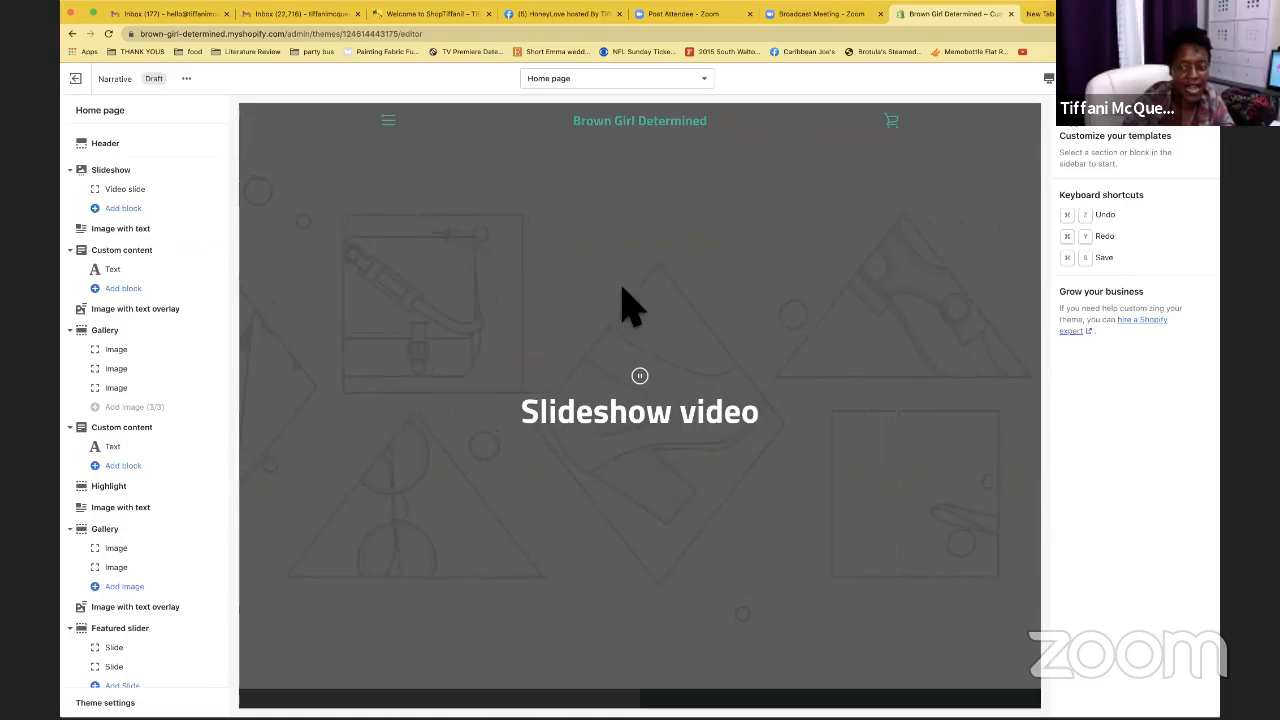
scroll(560, 303, down, 5)
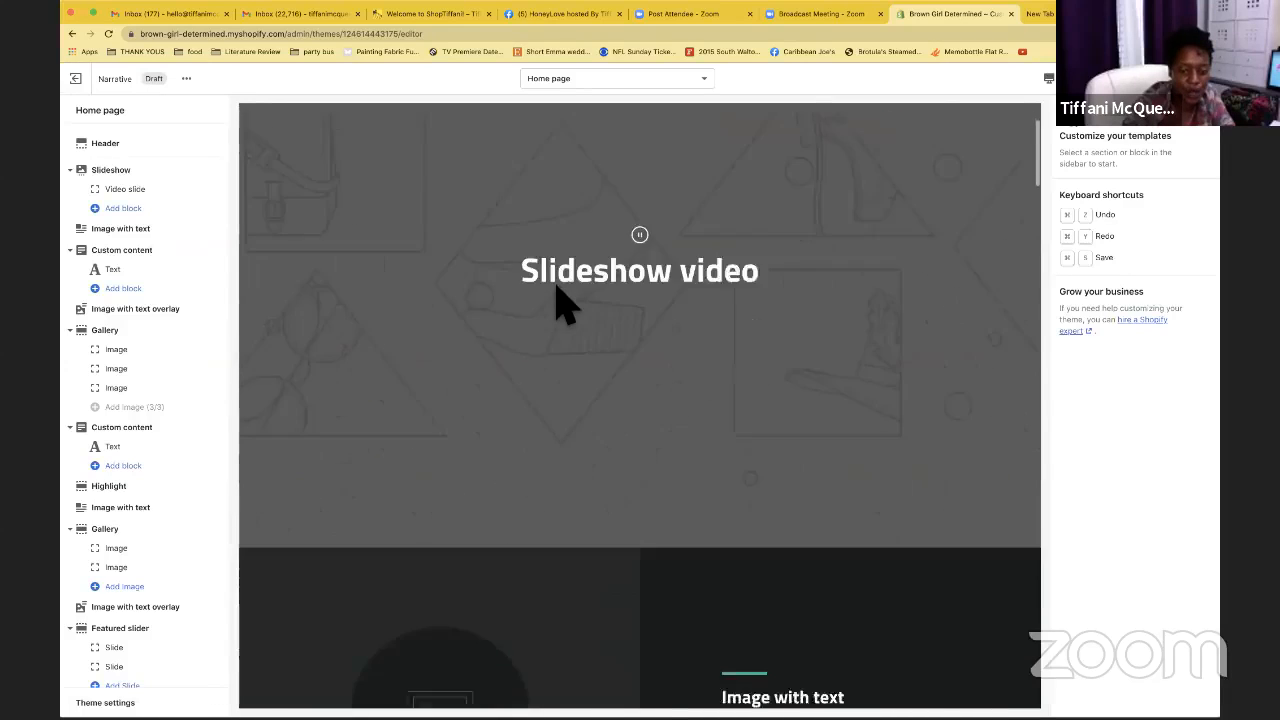
scroll(560, 303, down, 1)
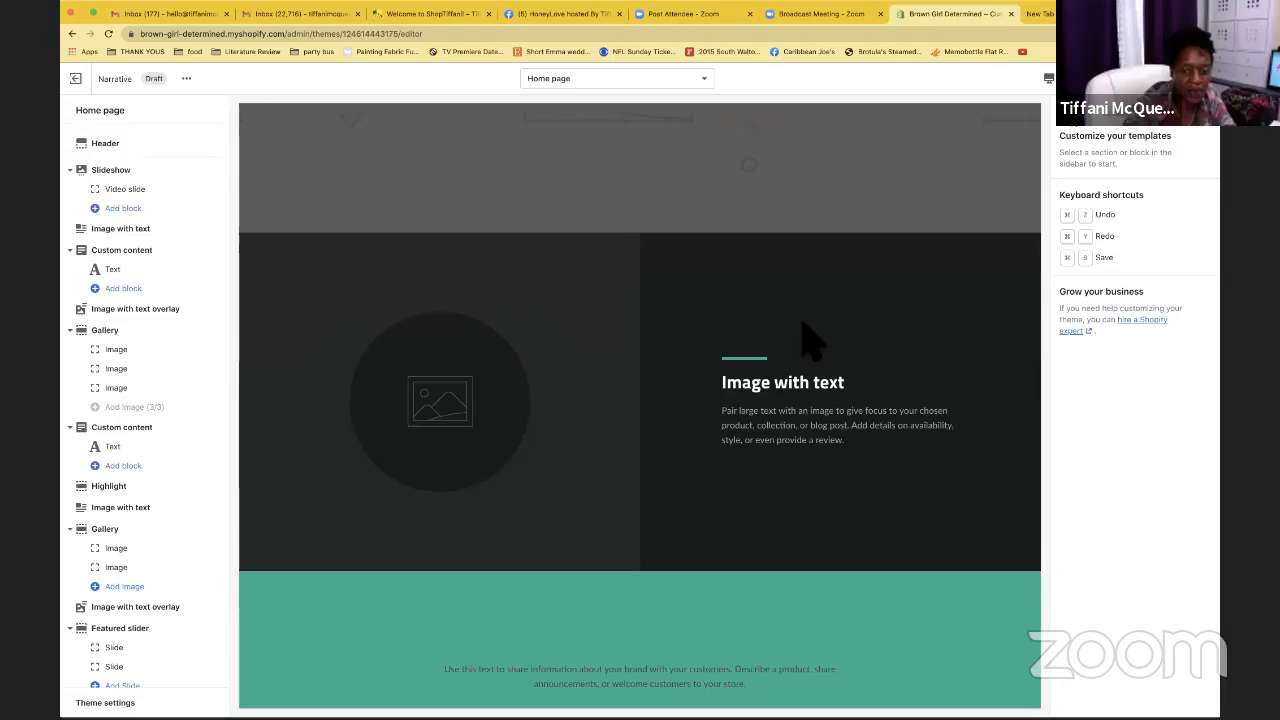
scroll(810, 370, down, 5)
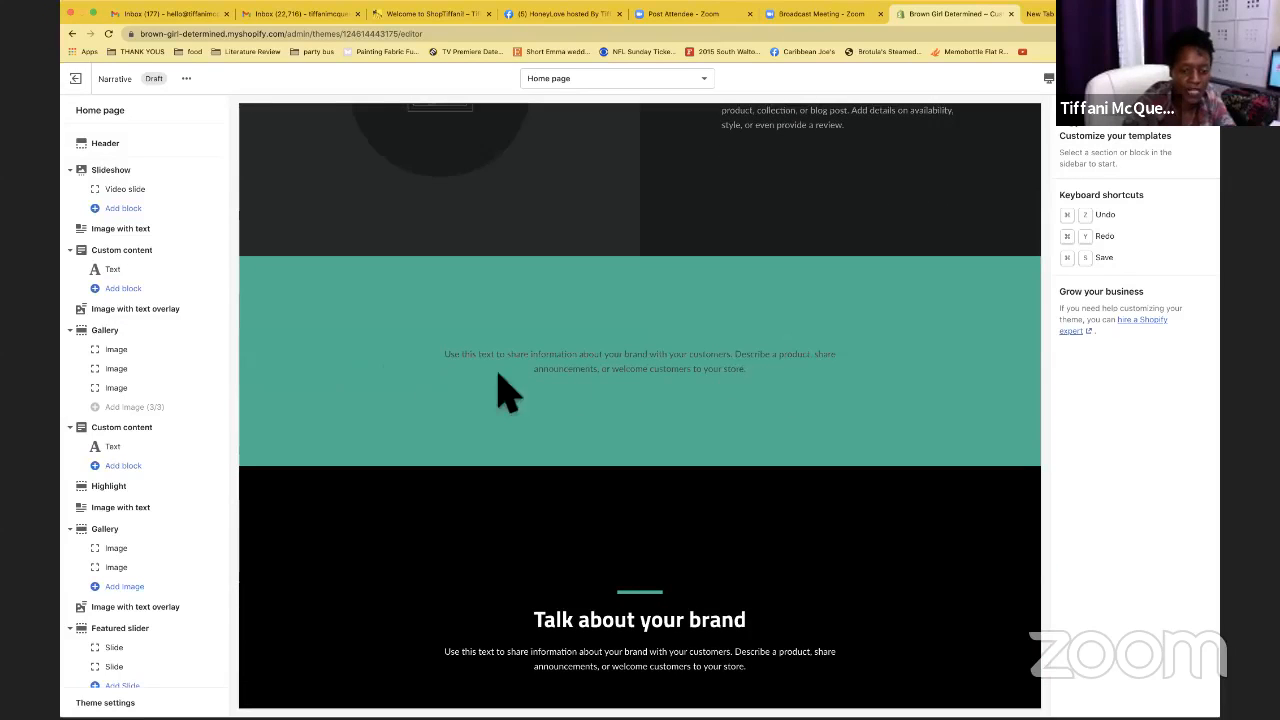
scroll(446, 528, down, 3)
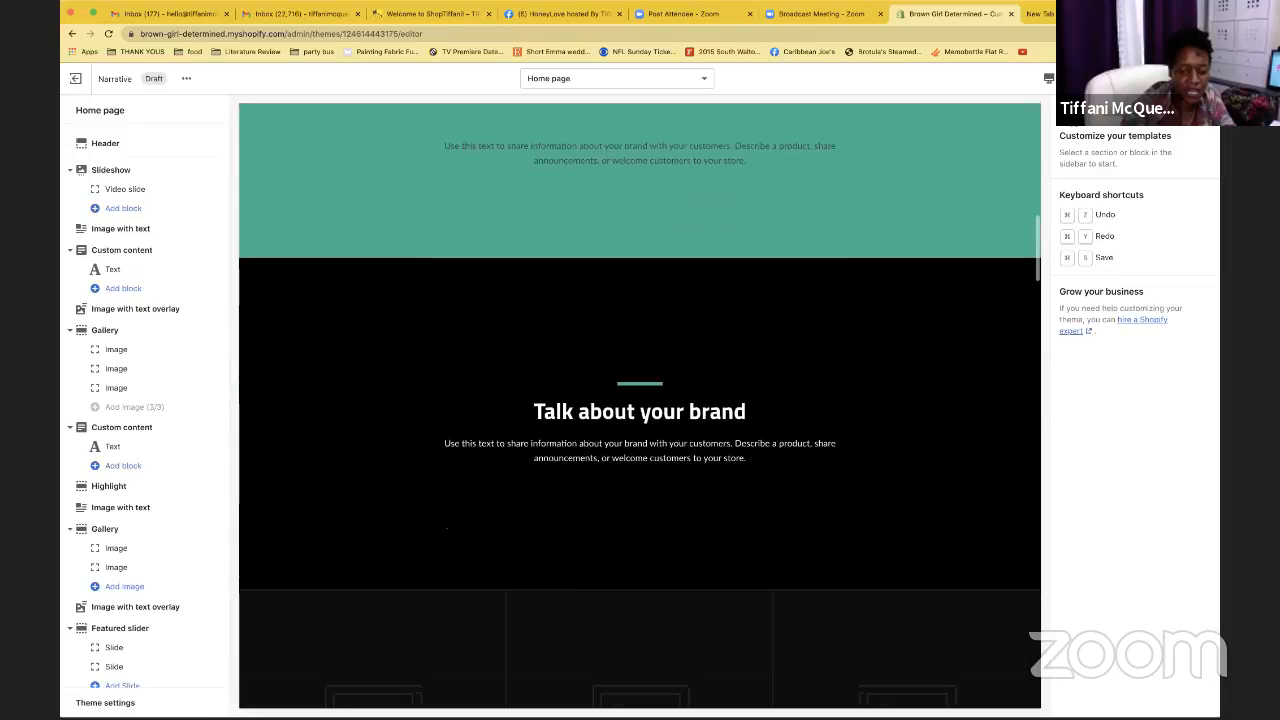
scroll(534, 491, down, 5)
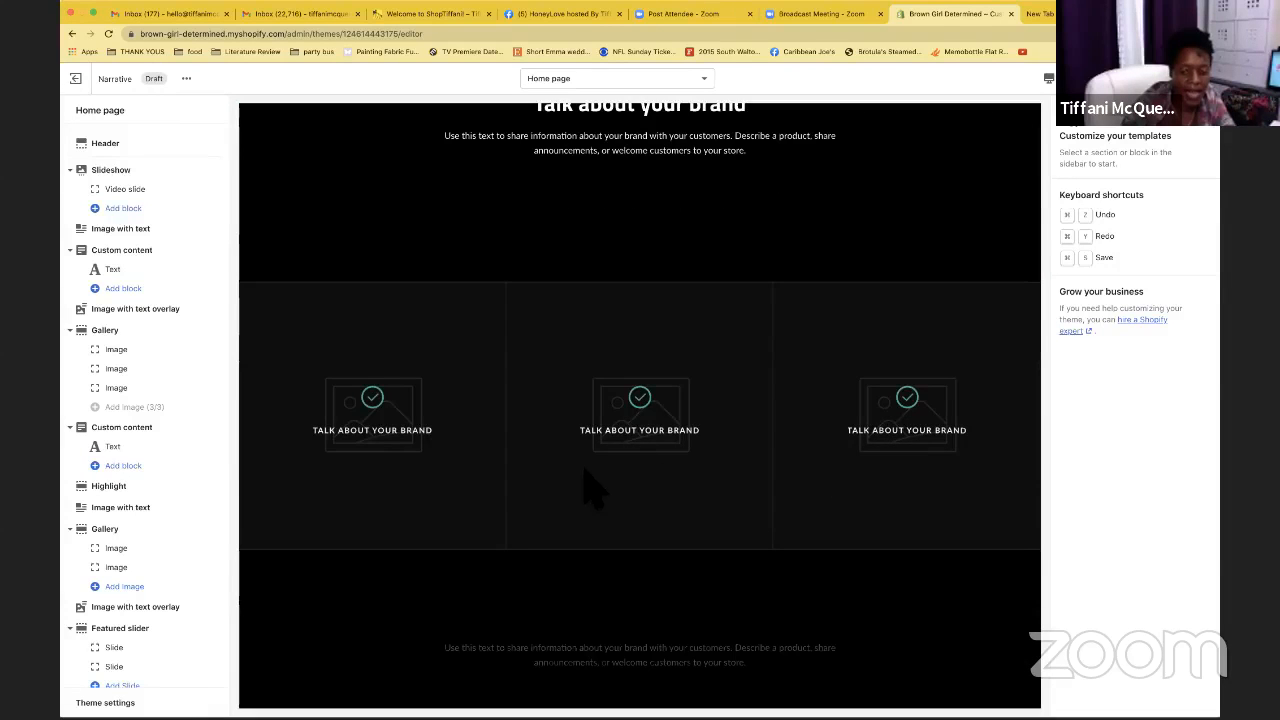
scroll(591, 486, down, 10)
scroll(591, 486, up, 15)
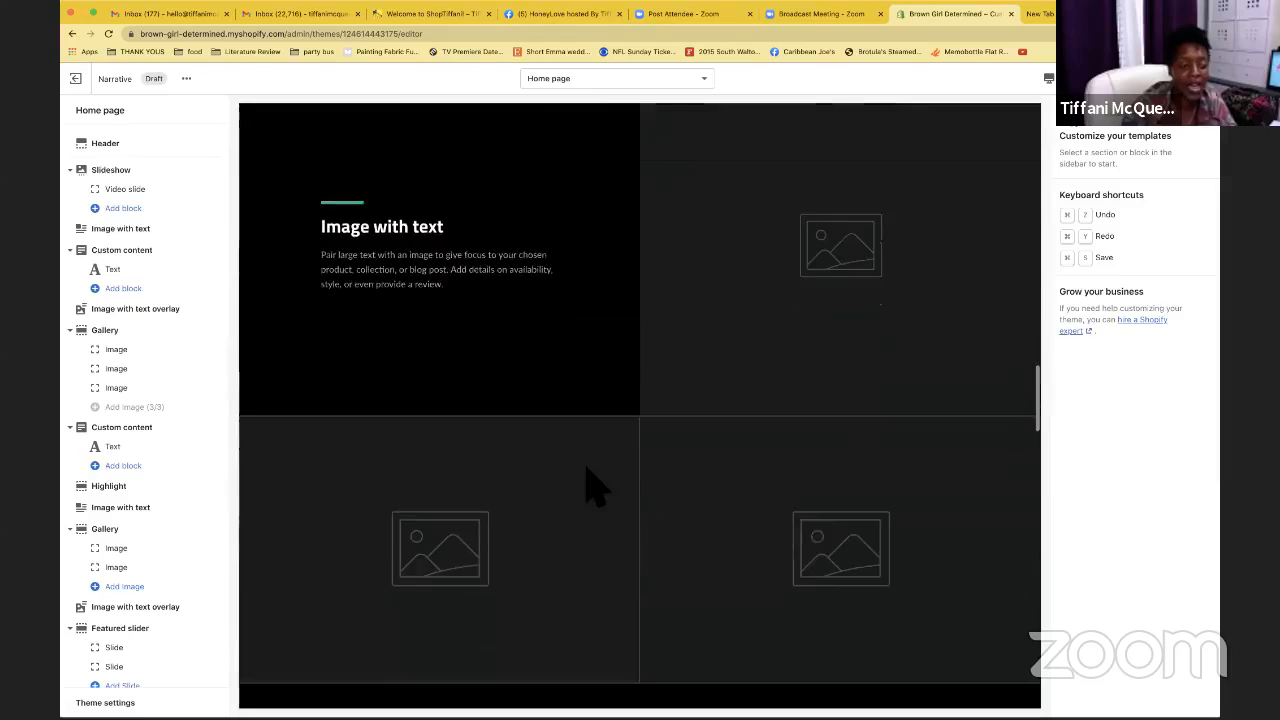
scroll(591, 486, up, 5)
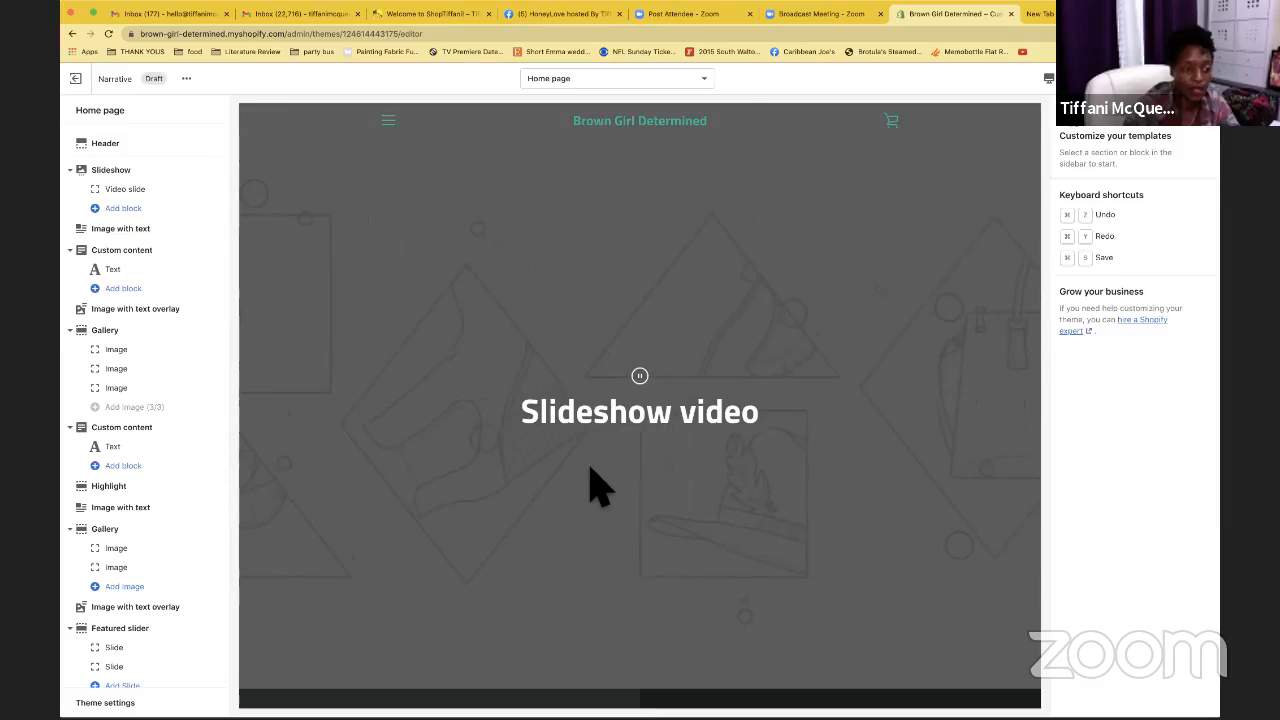
Collapse the Slideshow, Custom content, Gallery and second Custom content sections in the outline
click(72, 172)
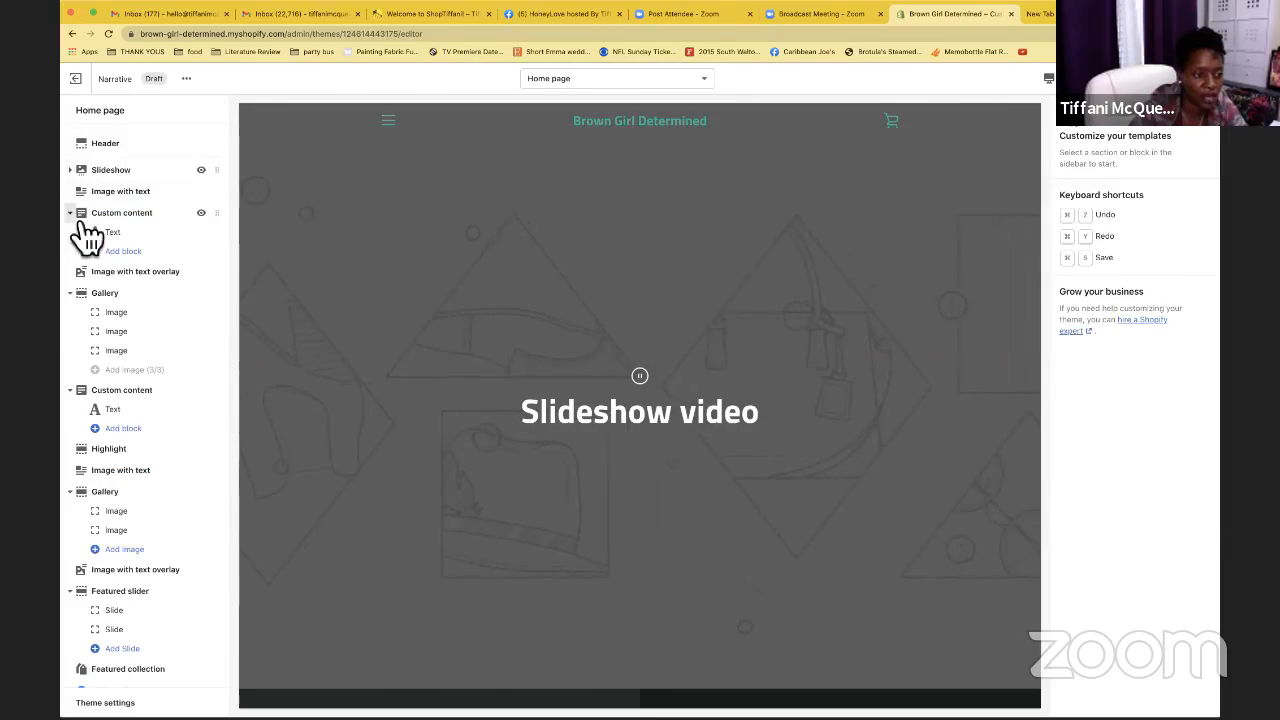
click(71, 213)
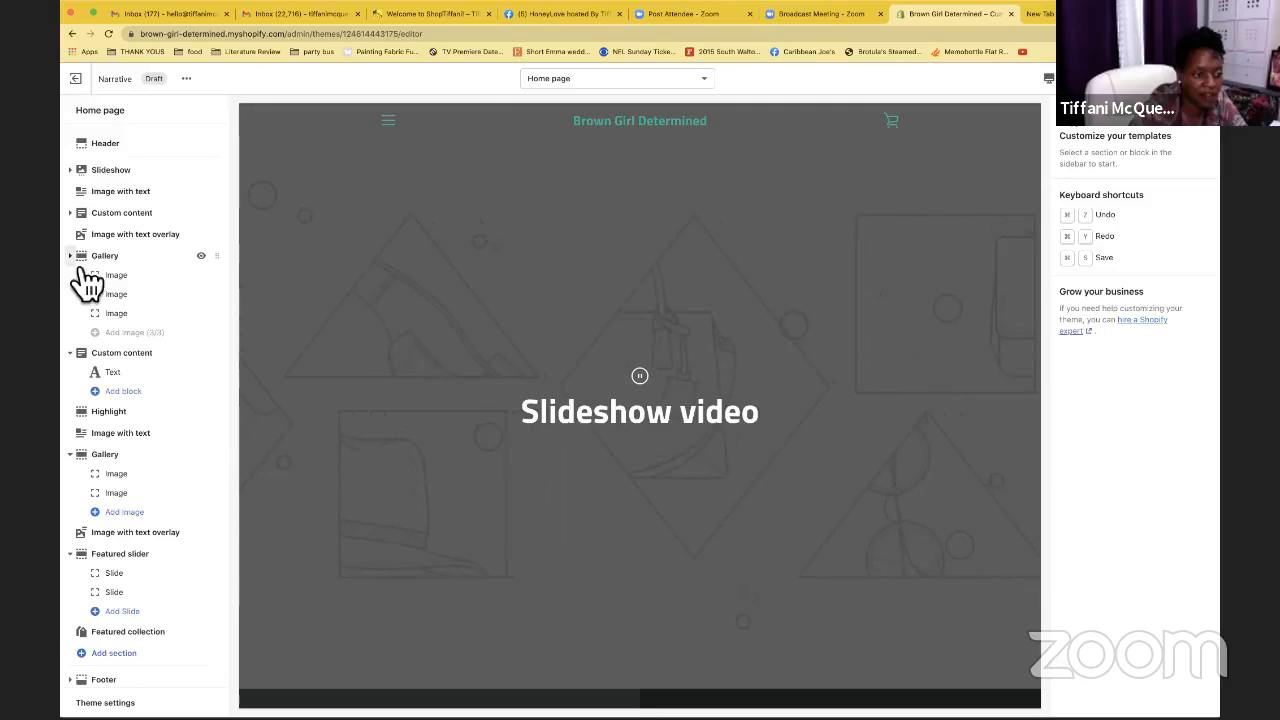
click(71, 256)
click(71, 277)
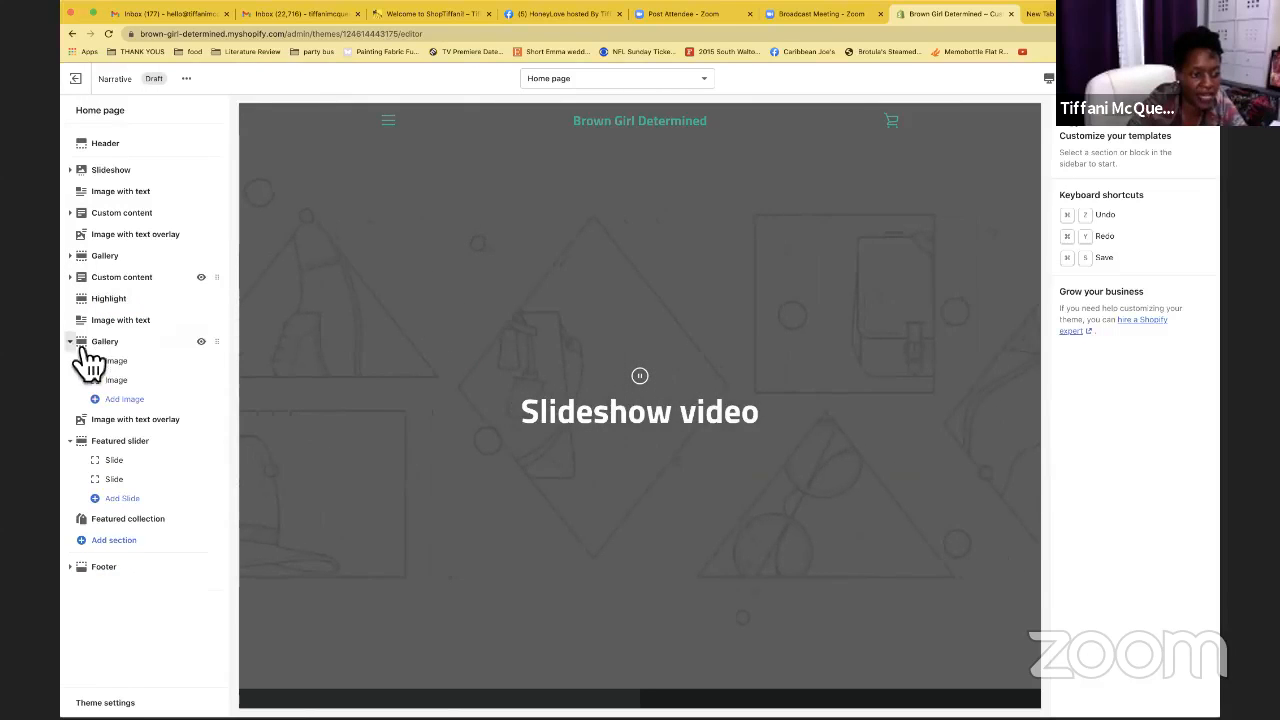
Collapse Gallery and Featured slider, toggle Slideshow hidden and visible, and open its settings
click(71, 342)
click(71, 385)
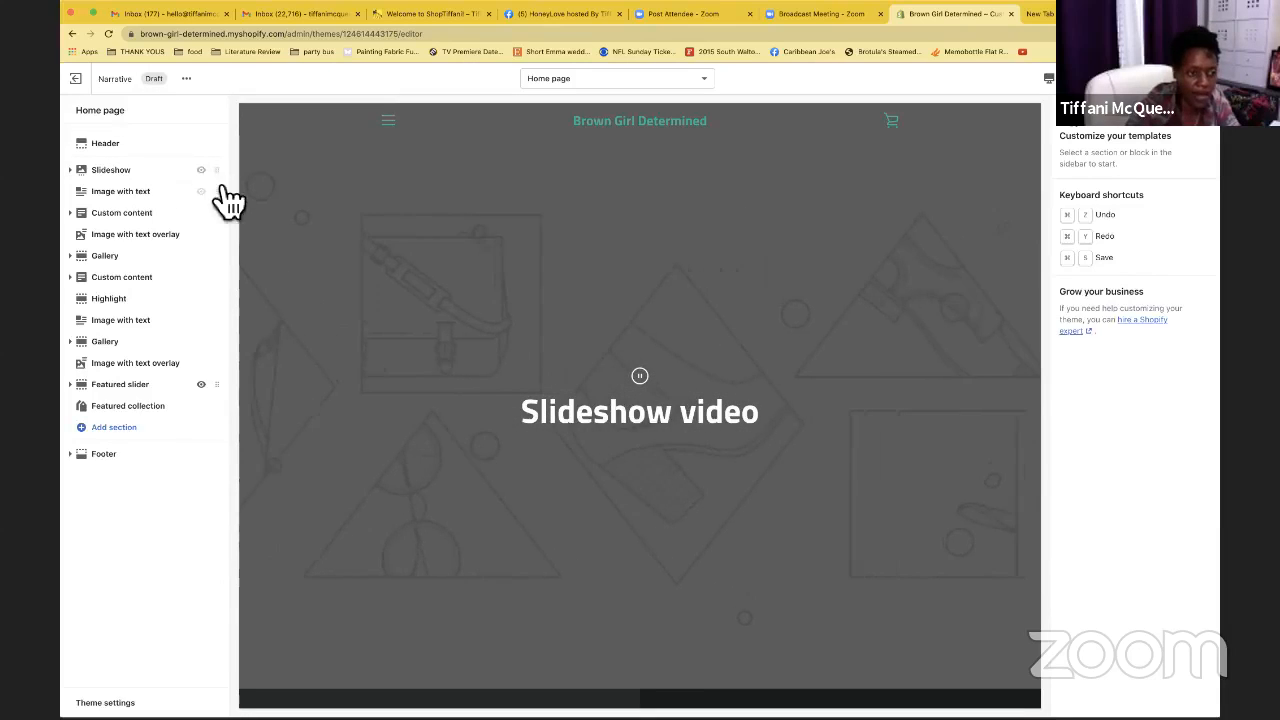
click(202, 171)
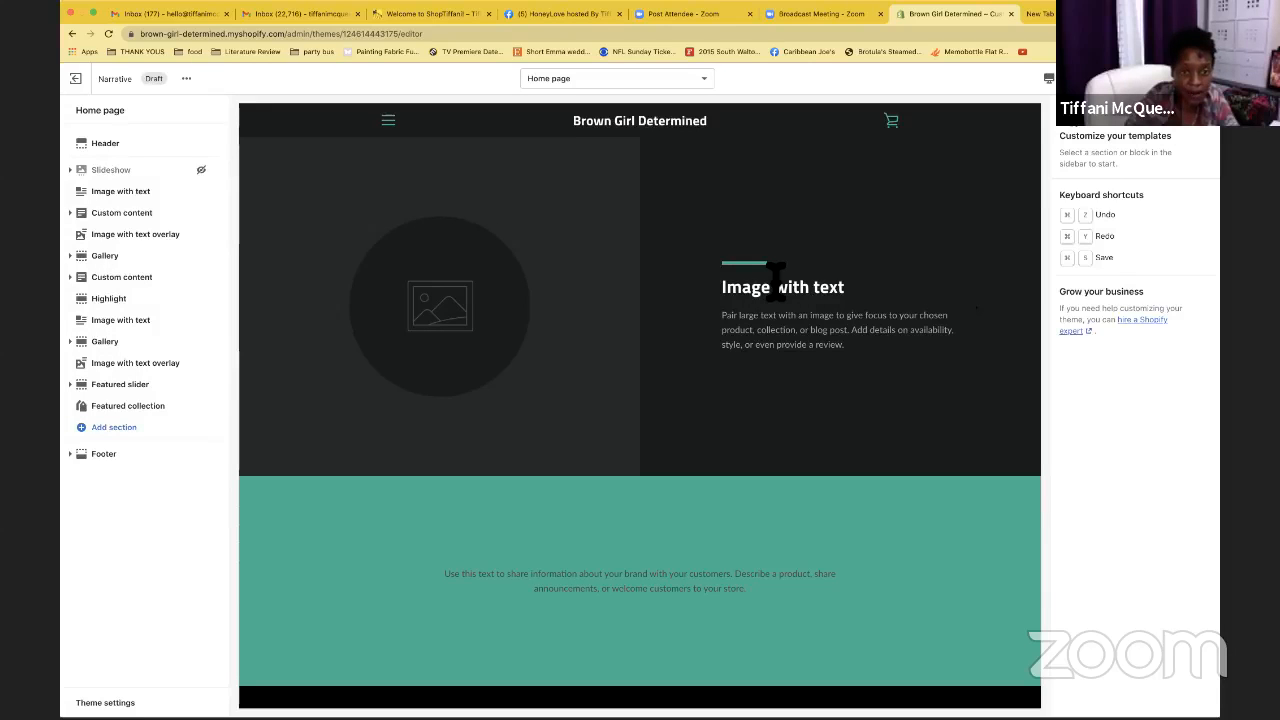
click(202, 171)
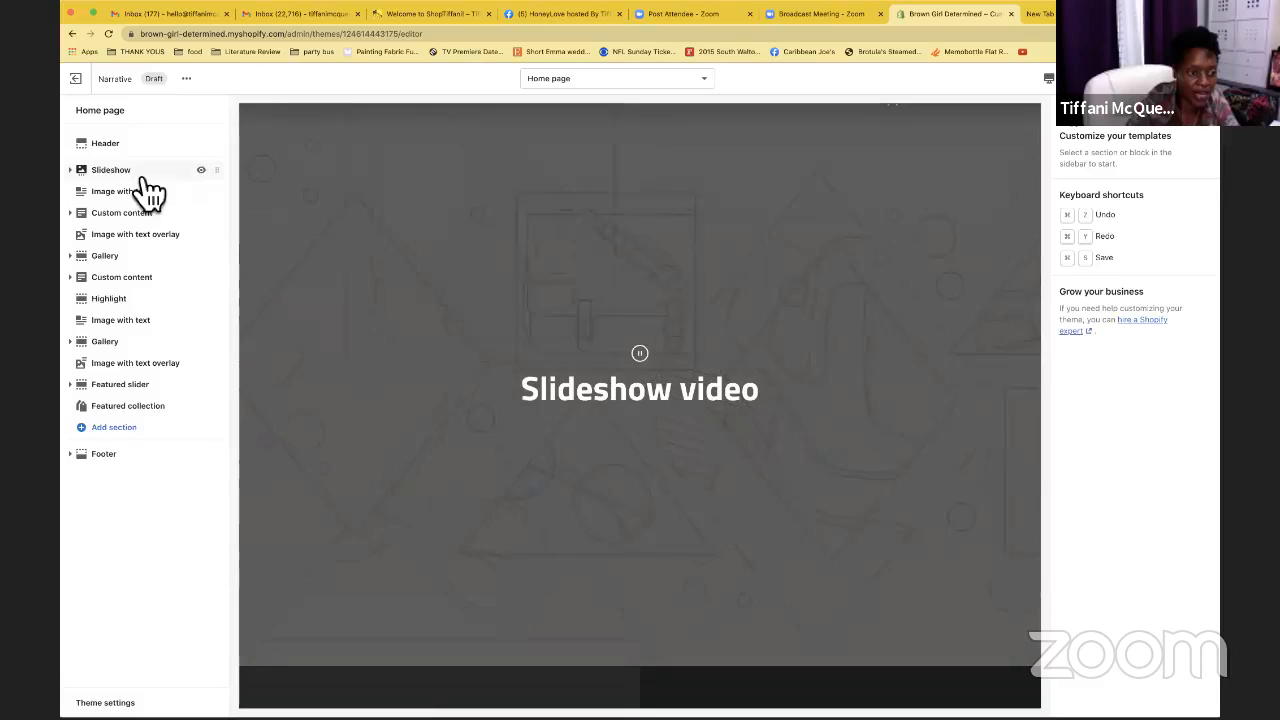
click(146, 177)
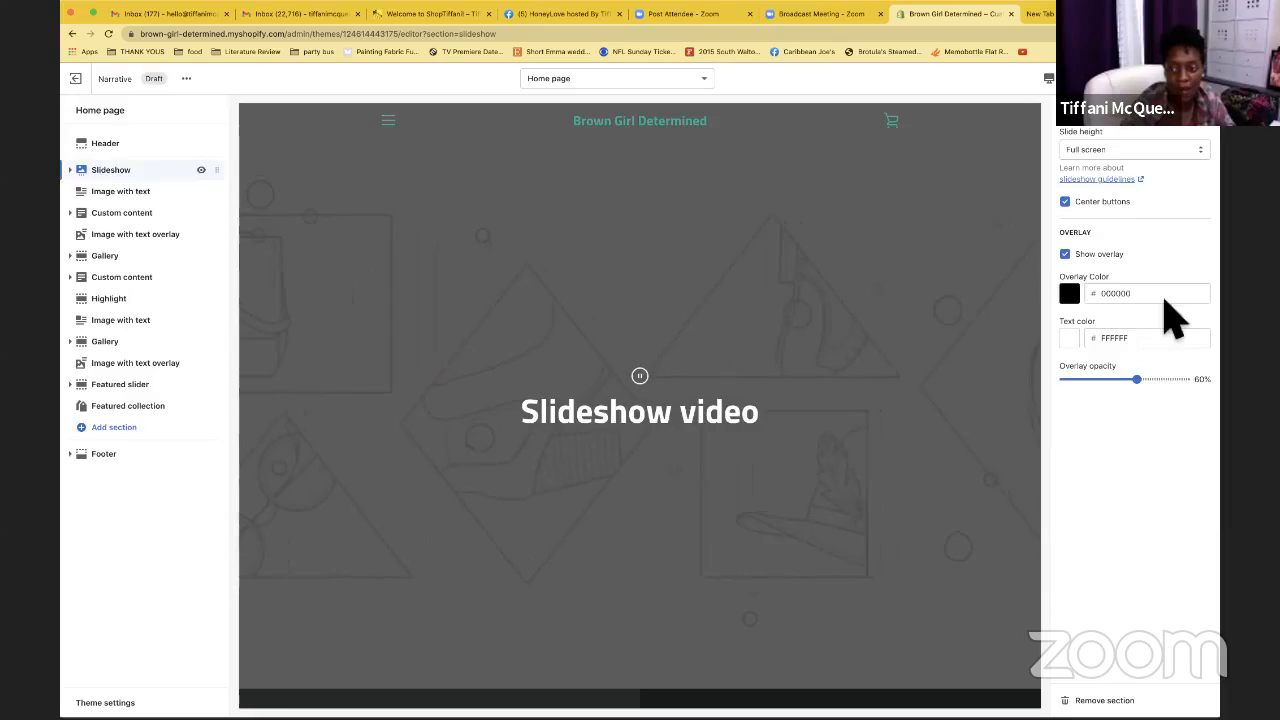
Keep the Slideshow slide height at Full screen
click(1192, 152)
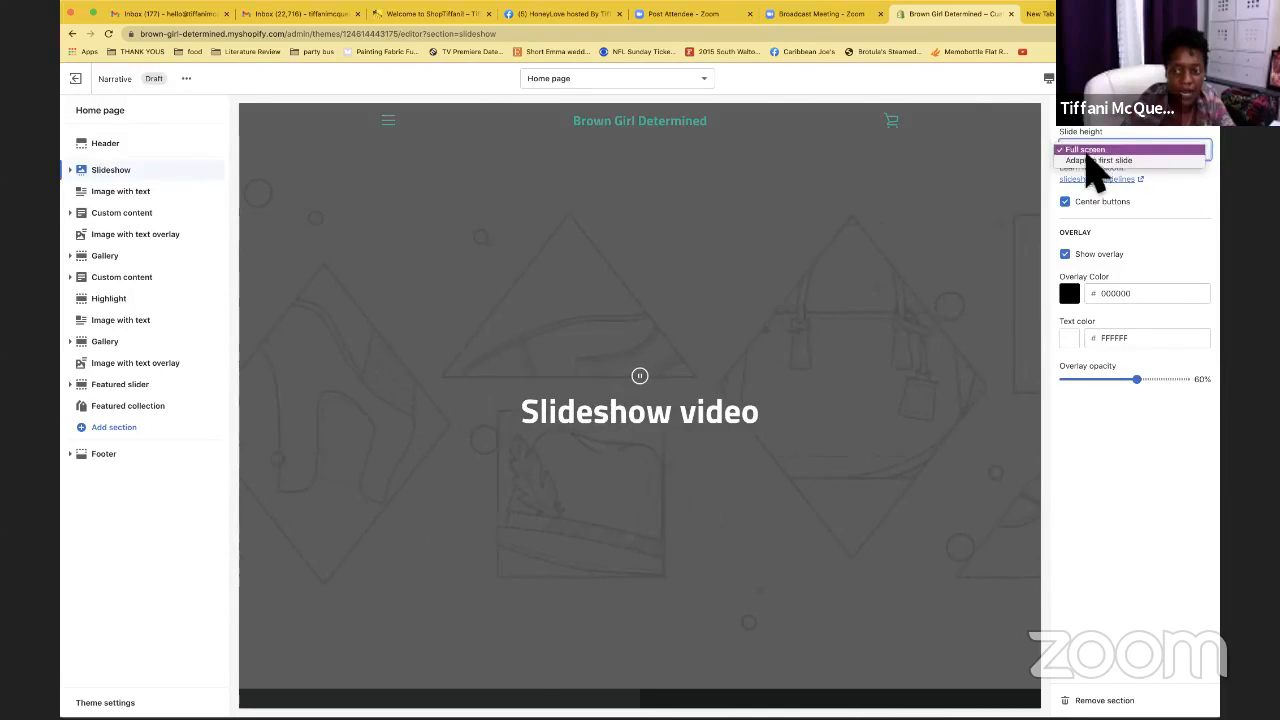
click(1174, 175)
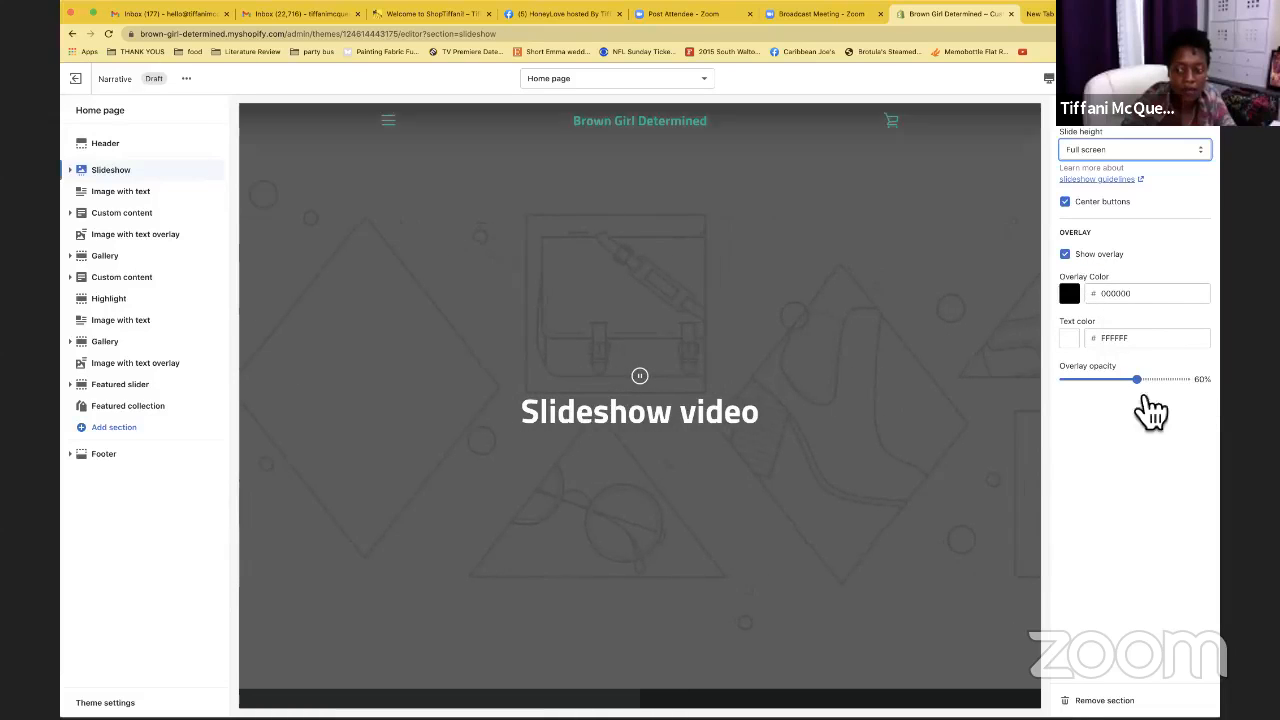
click(713, 365)
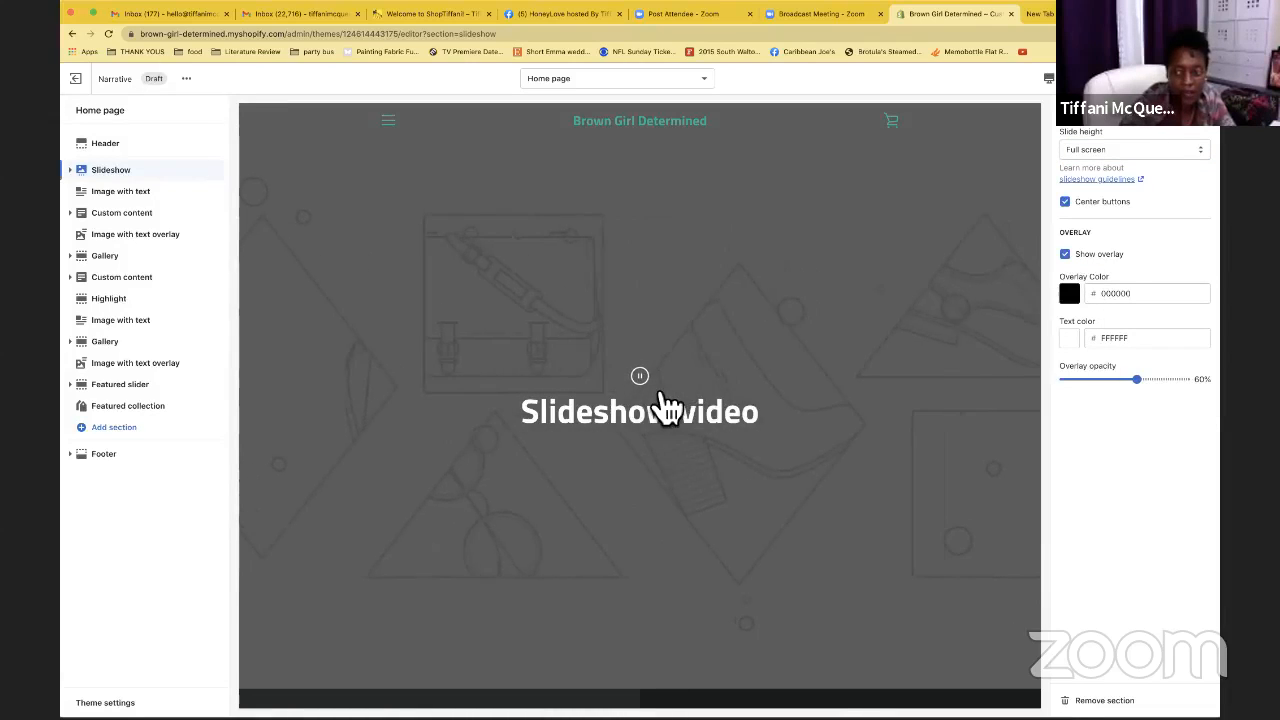
scroll(723, 323, down, 5)
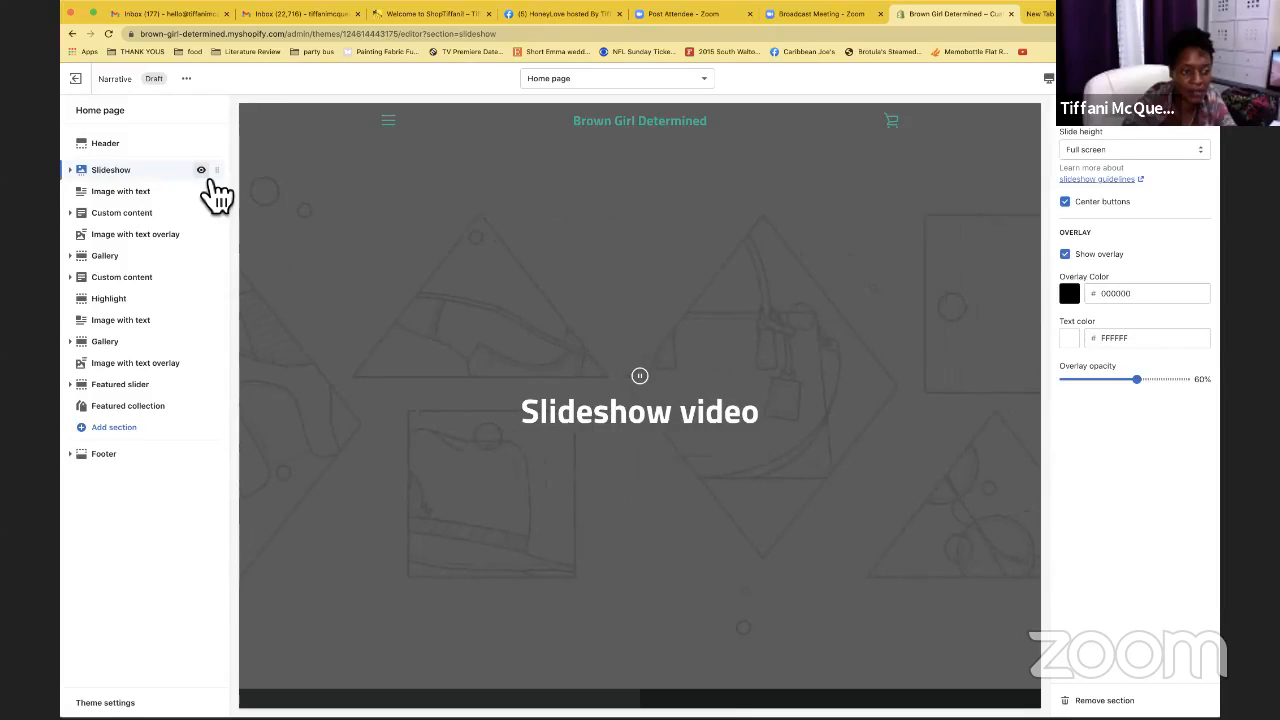
Hide the Slideshow section so the preview opens with Image with text
click(201, 170)
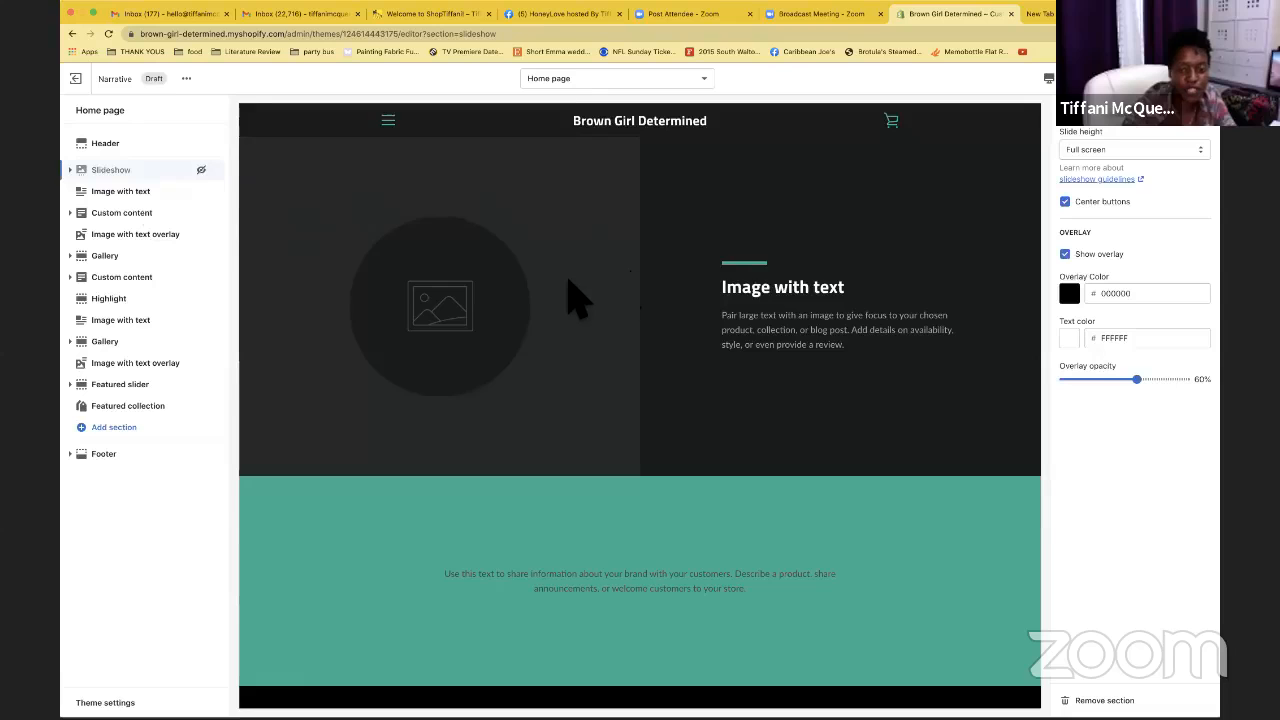
scroll(575, 300, down, 1)
scroll(575, 300, down, 3)
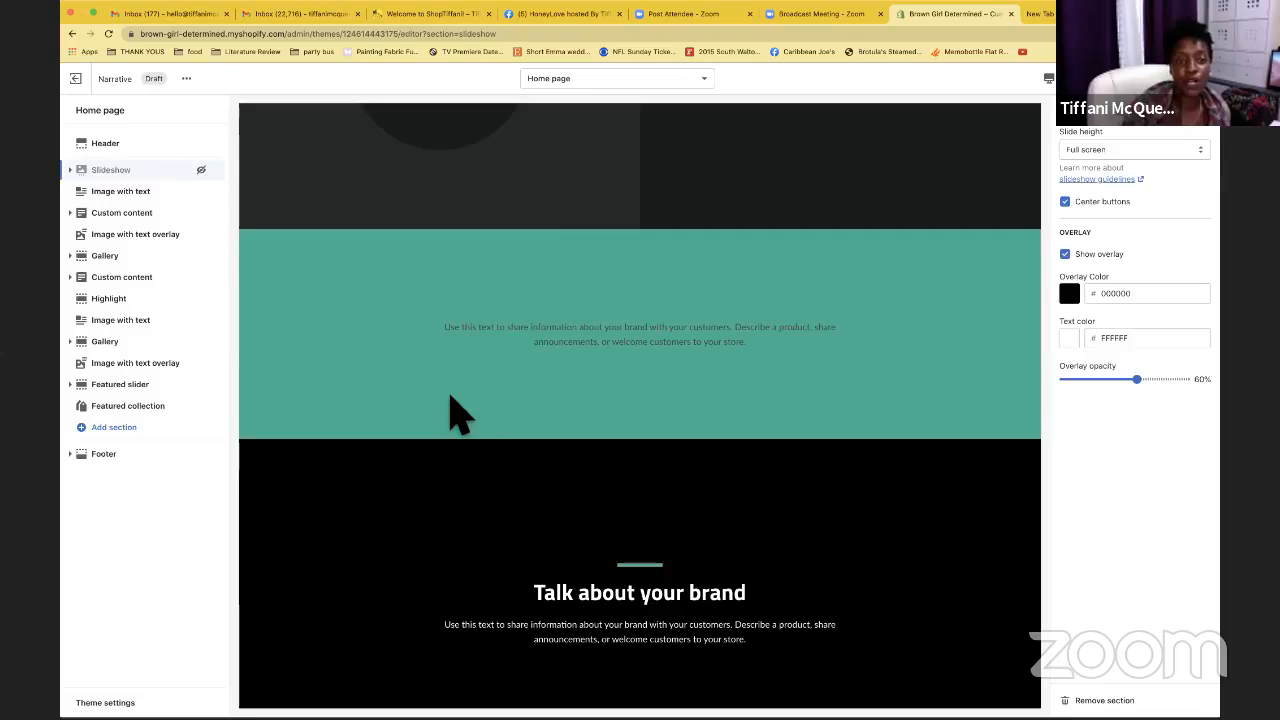
scroll(455, 413, up, 3)
scroll(455, 413, up, 1)
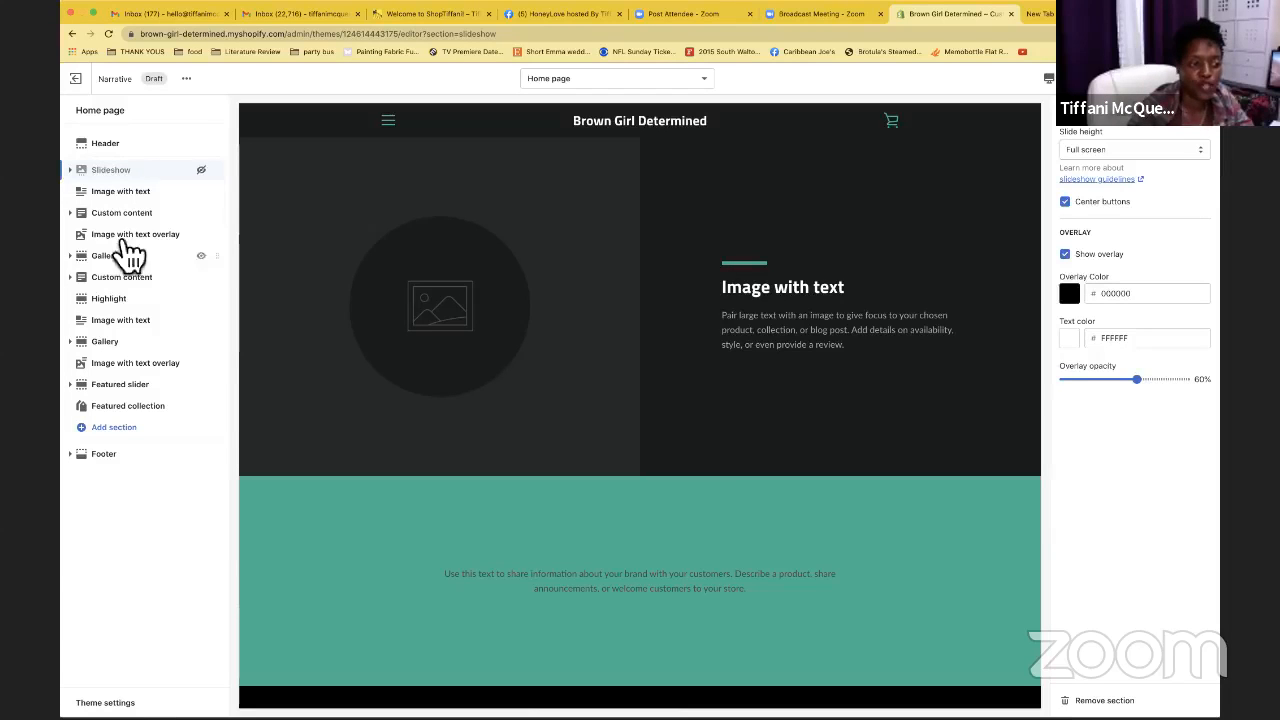
Drag Custom content above Slideshow, hide Highlight, and toggle the second Custom content's visibility
drag(228, 226, 210, 180)
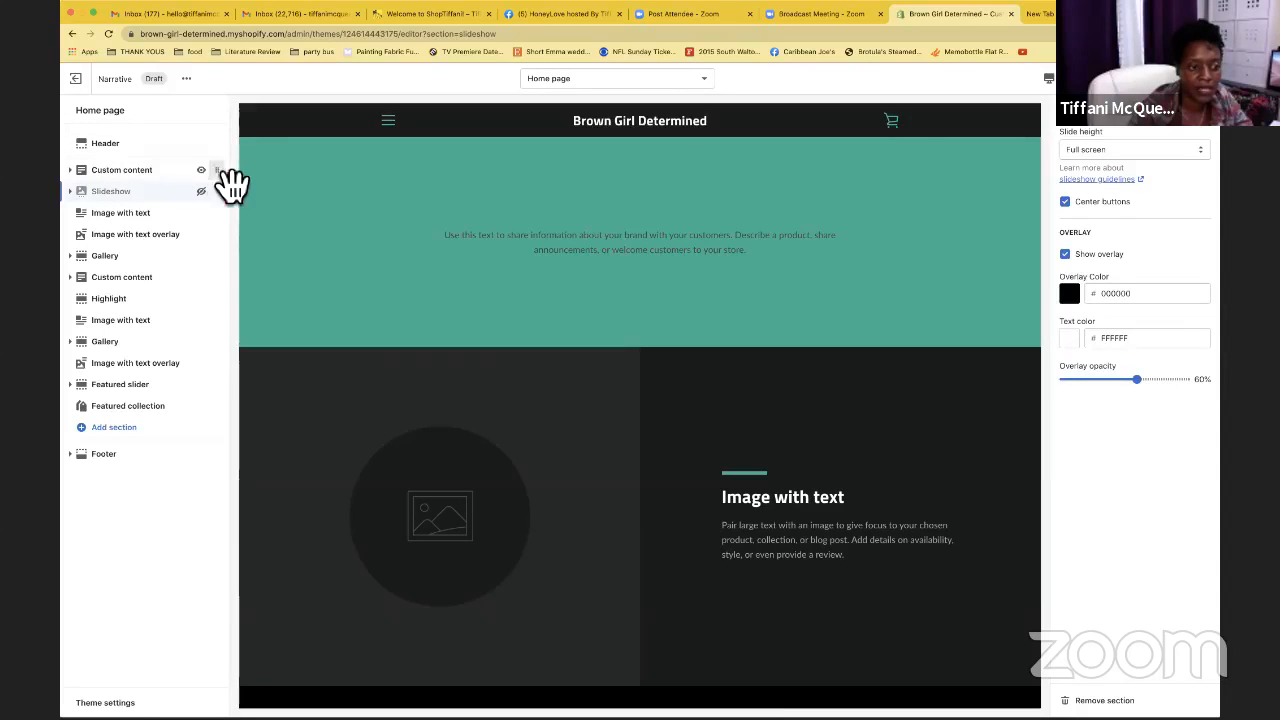
click(178, 292)
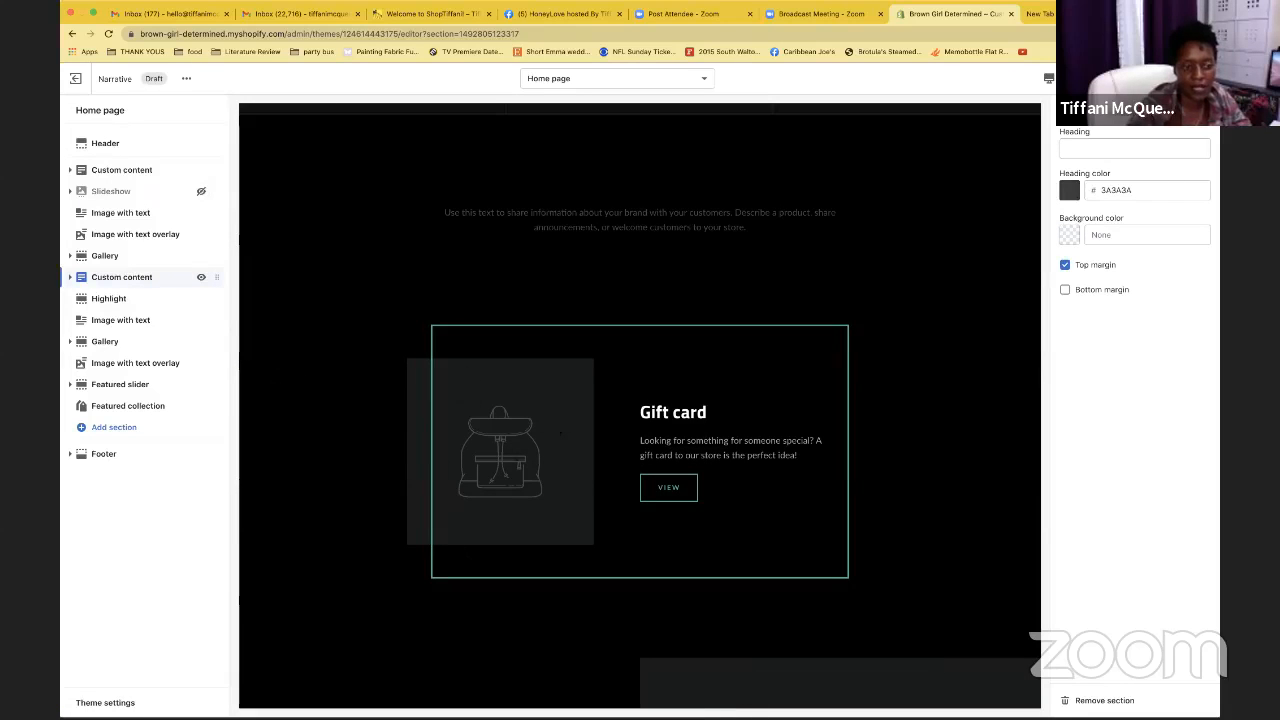
click(201, 277)
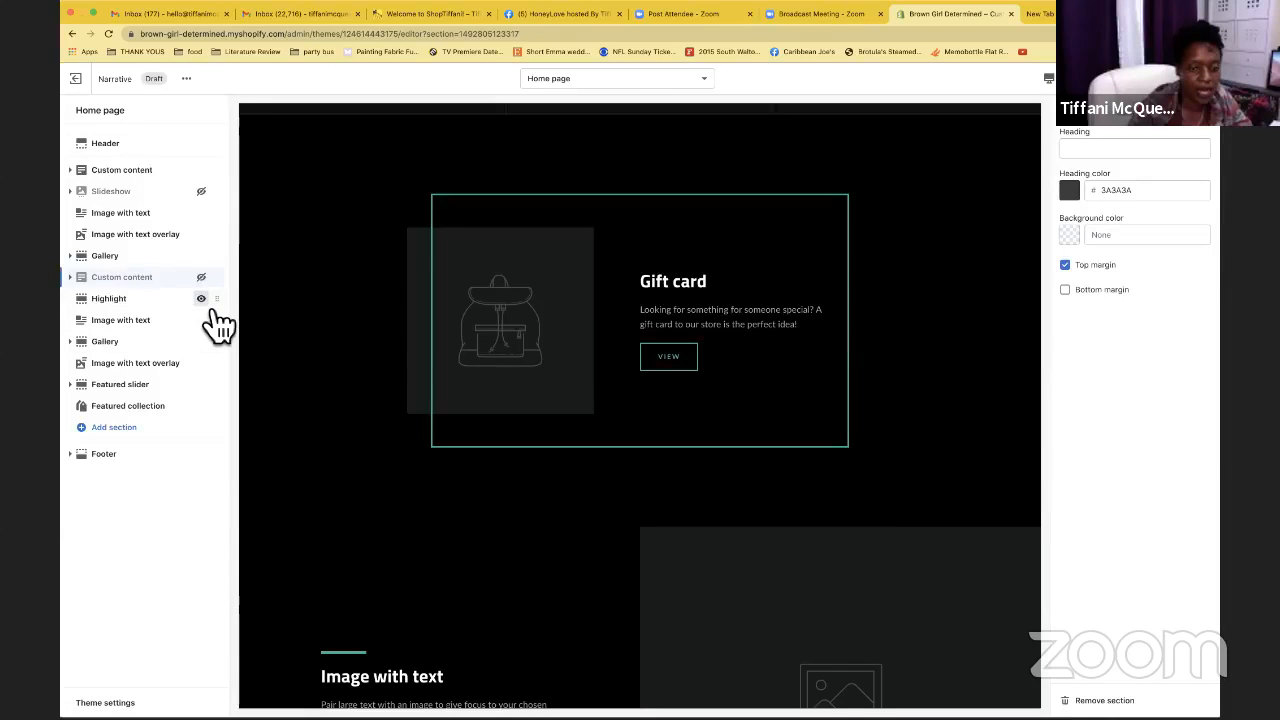
click(201, 298)
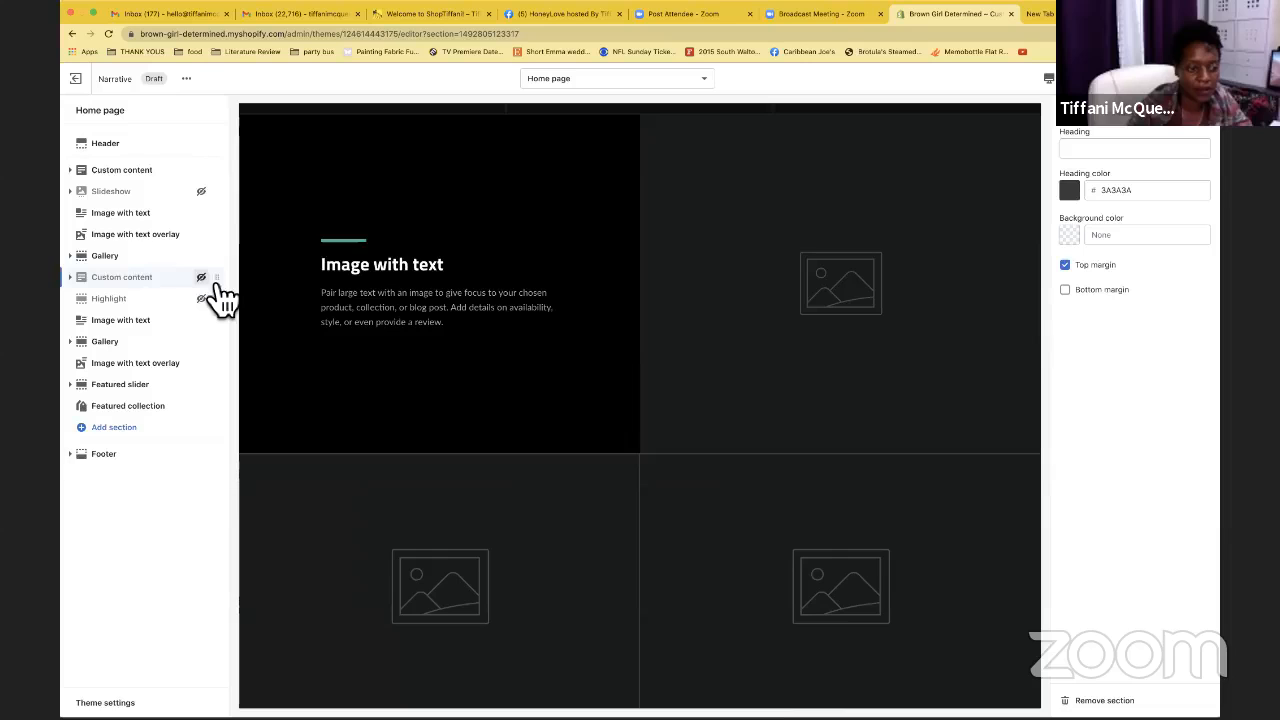
click(201, 277)
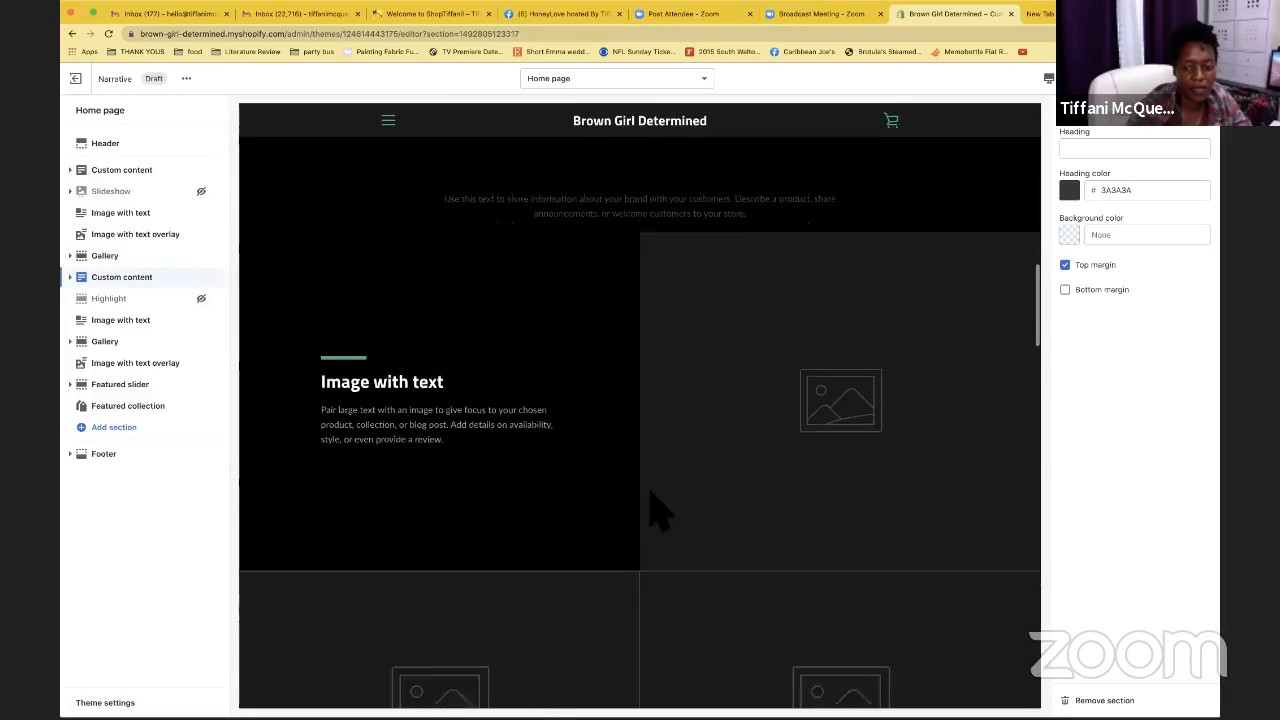
scroll(655, 510, down, 10)
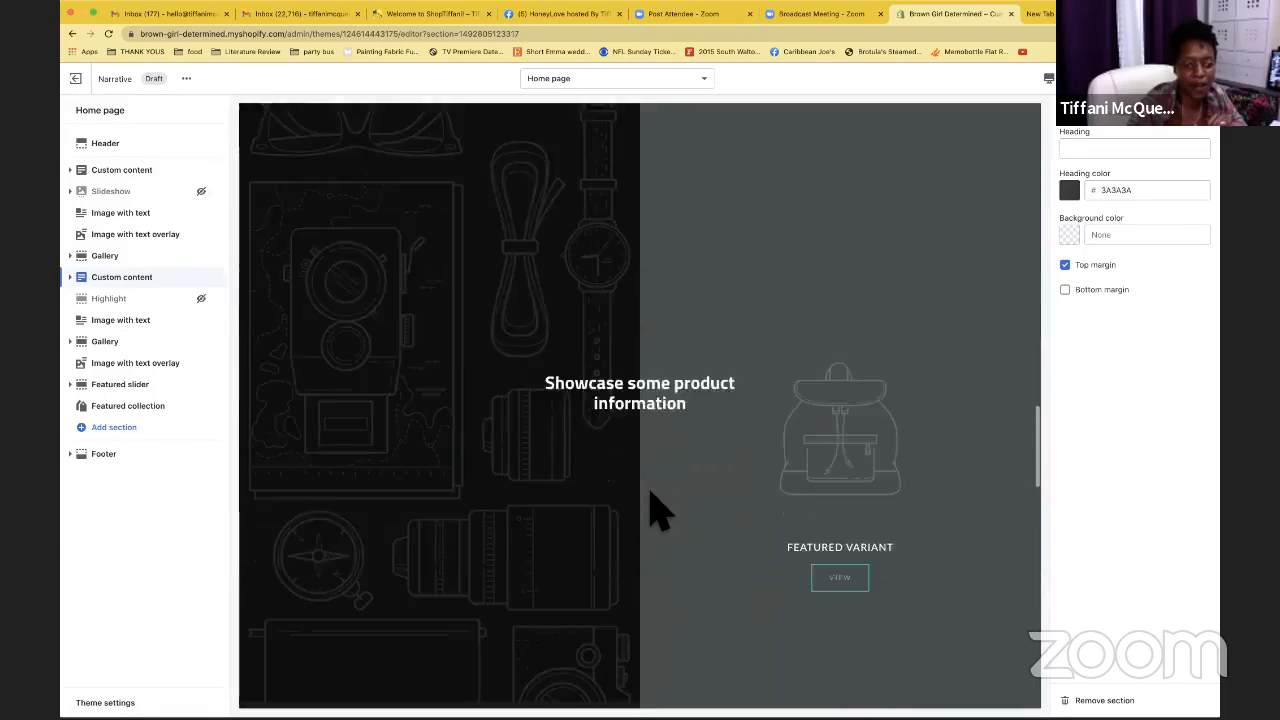
scroll(652, 509, down, 5)
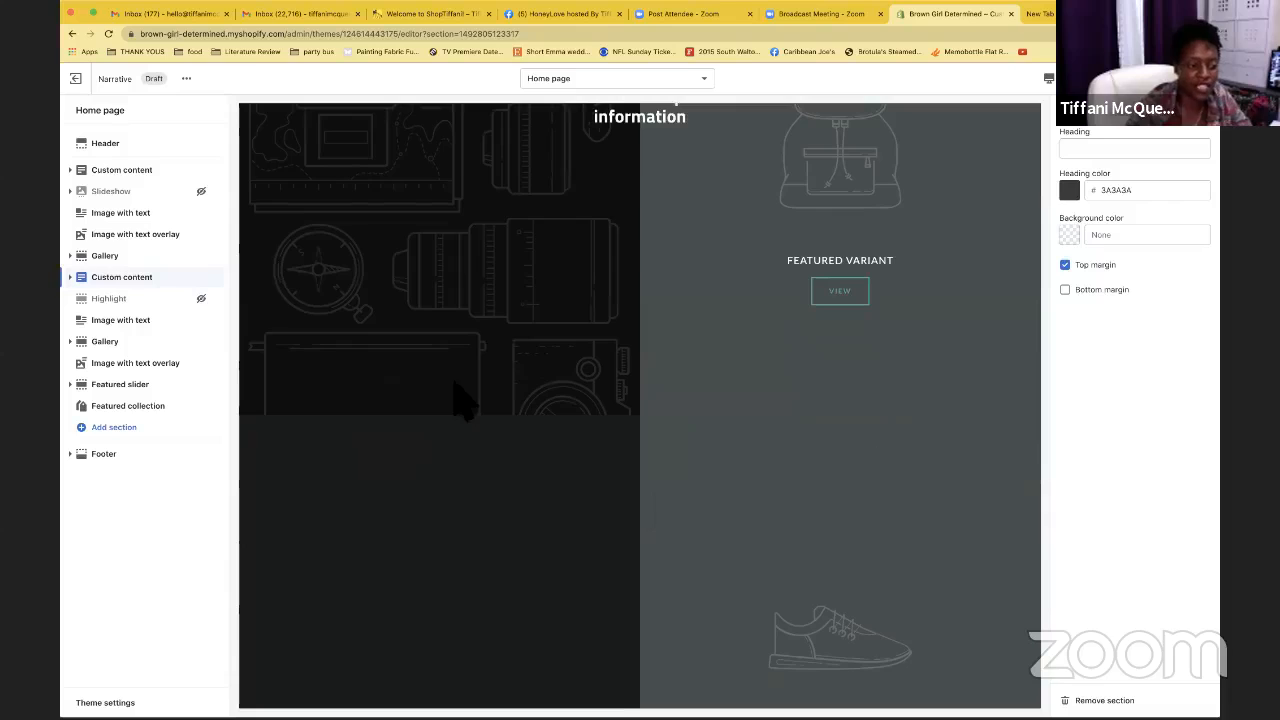
Add a second Featured slider section at the bottom of the page and hide it
click(104, 430)
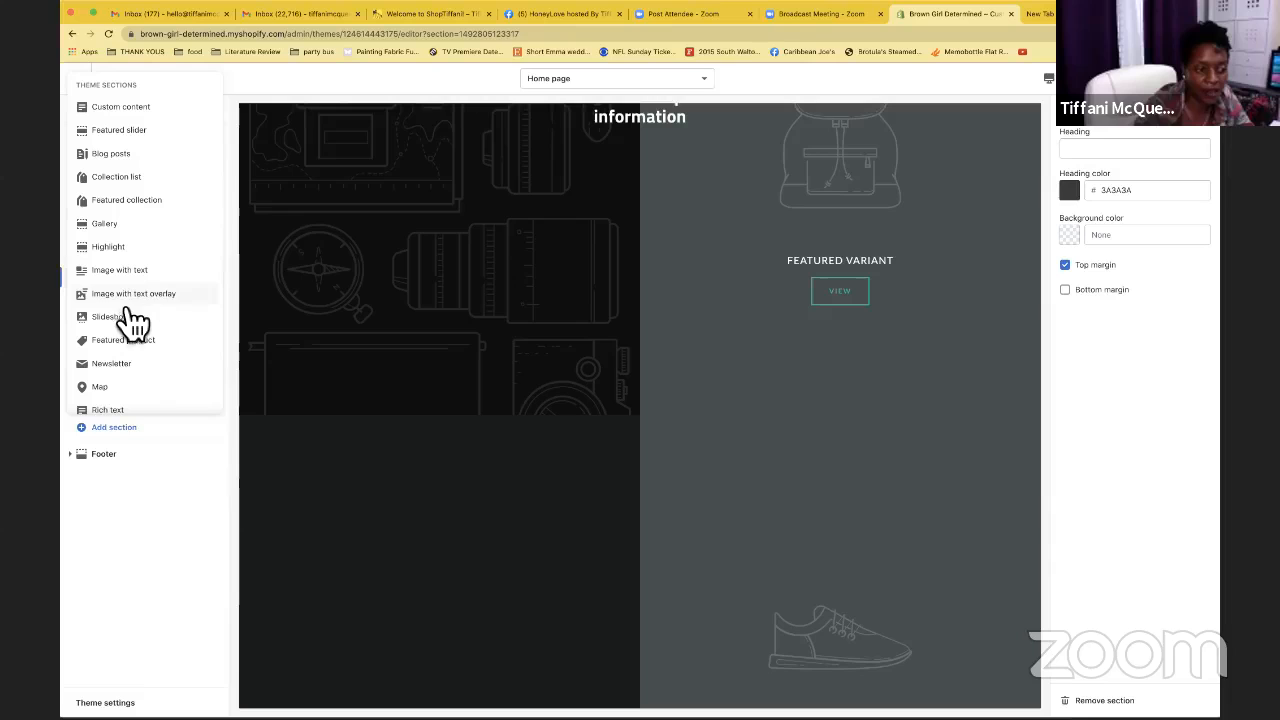
scroll(130, 350, down, 1)
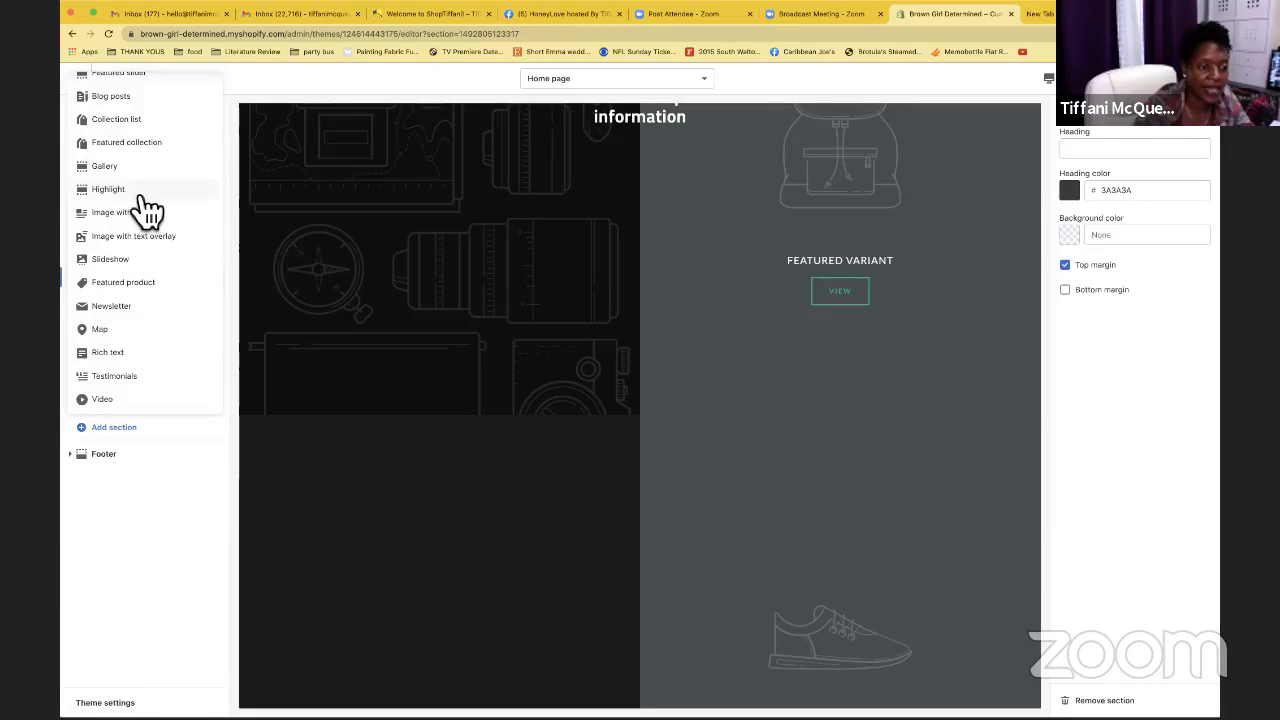
scroll(145, 212, up, 2)
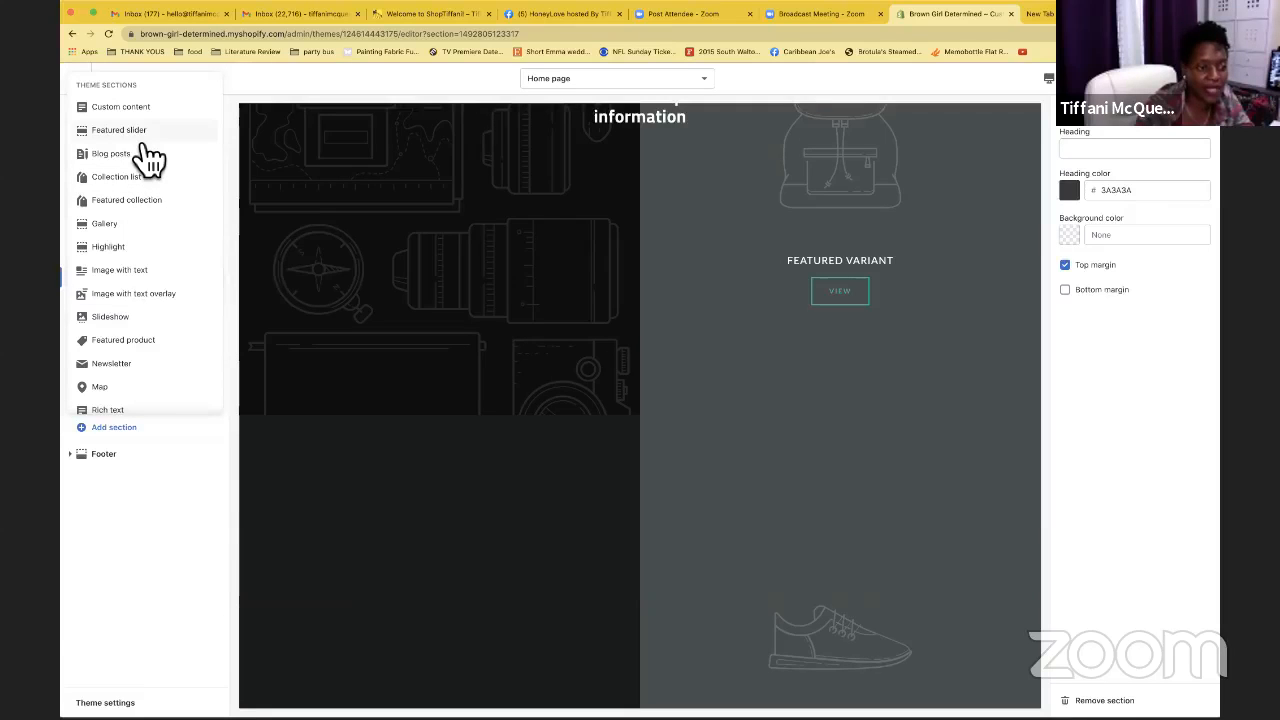
click(140, 135)
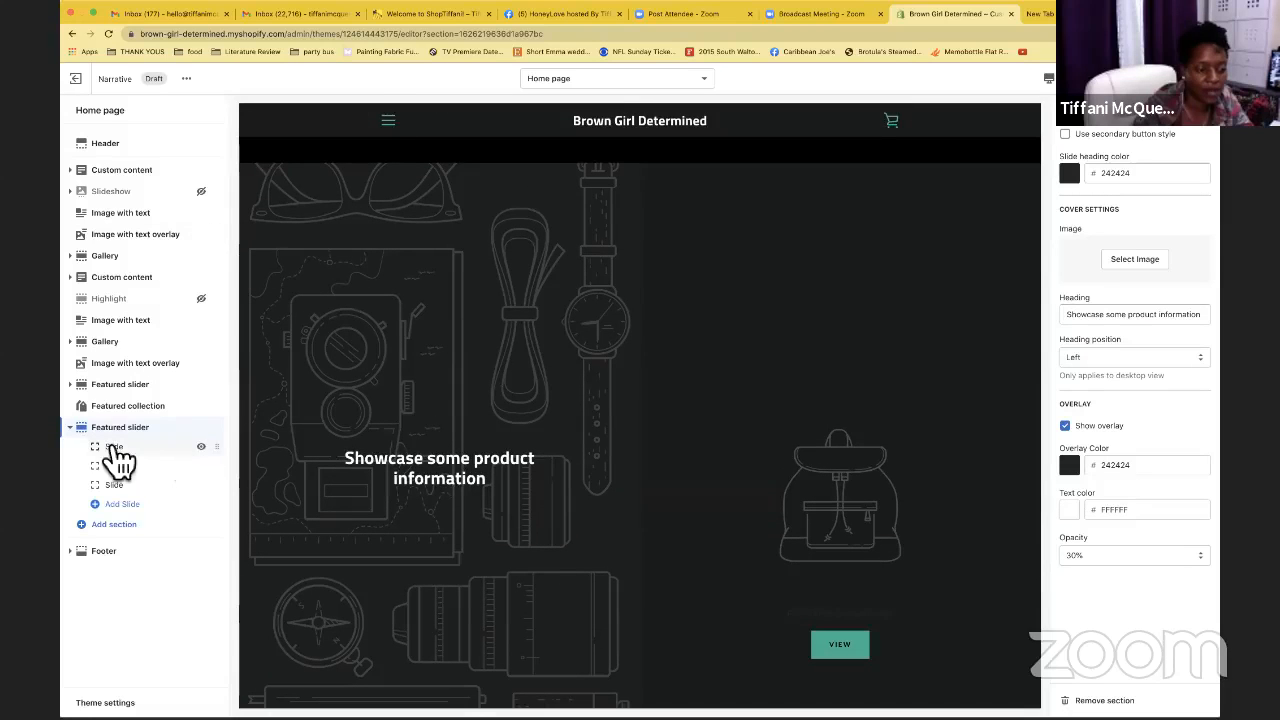
click(202, 428)
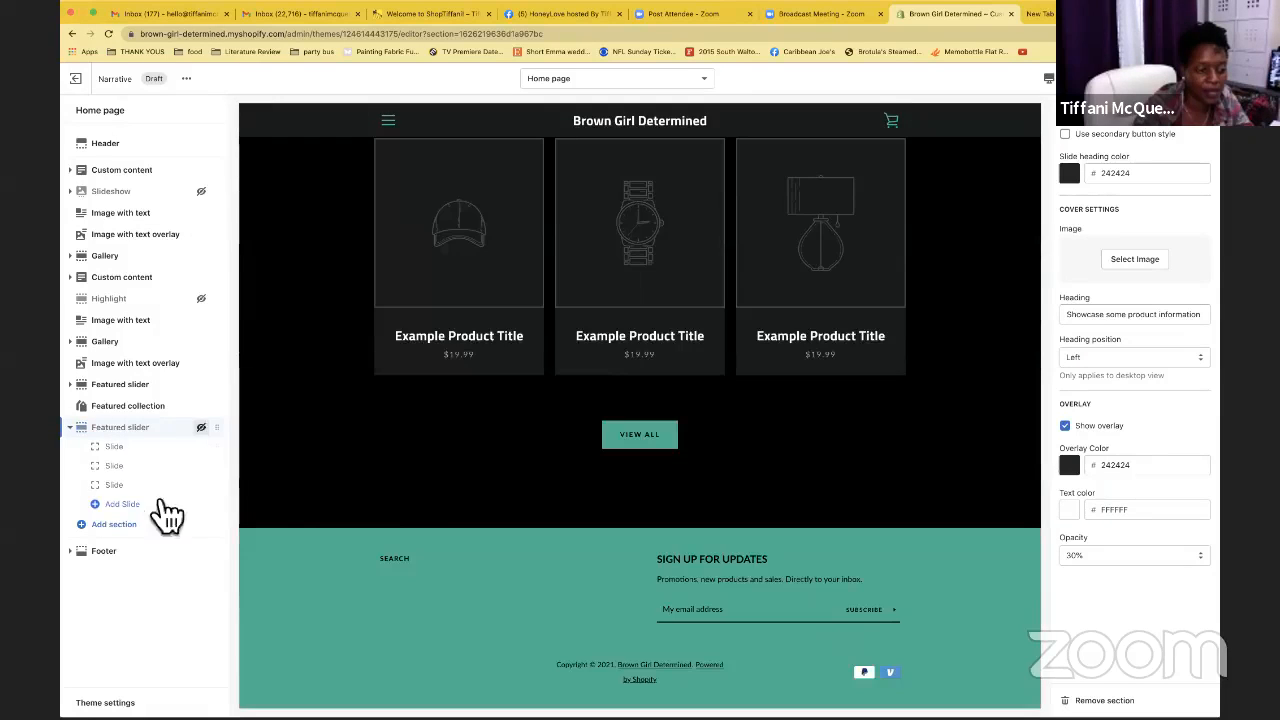
click(124, 525)
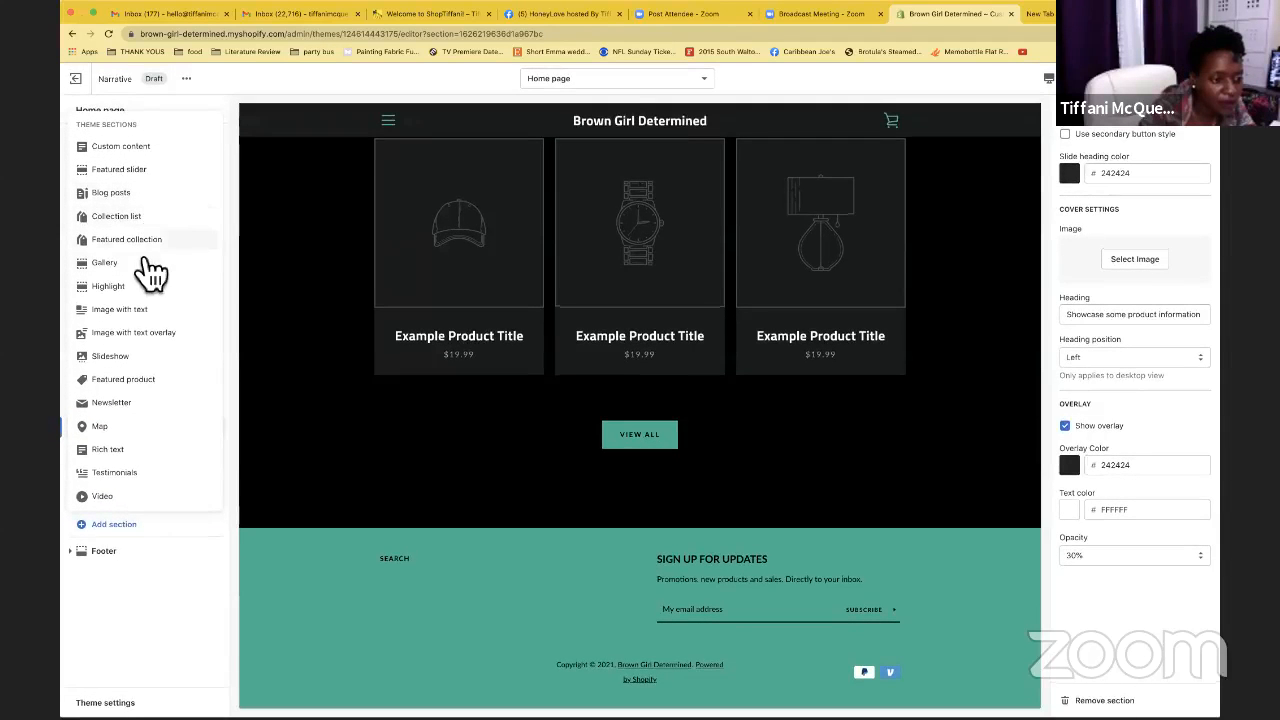
Add an Image with text overlay section directly below Header, keeping Middle center alignment
click(150, 336)
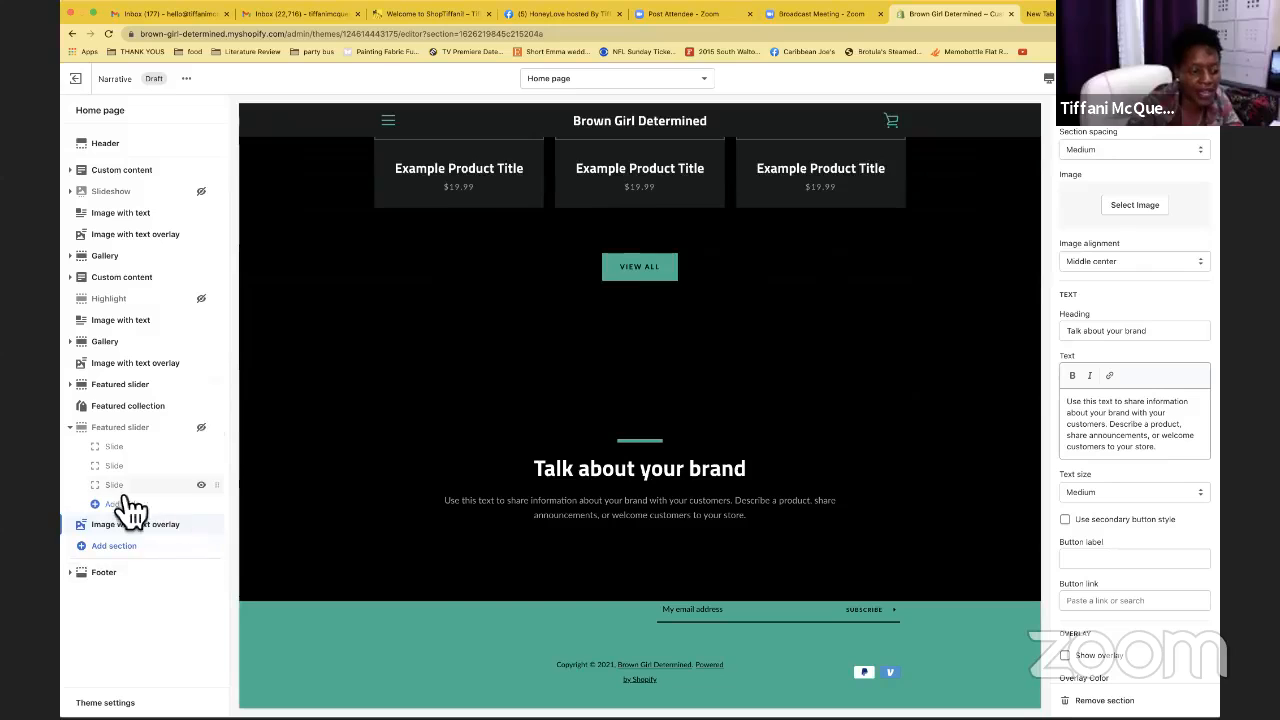
click(72, 428)
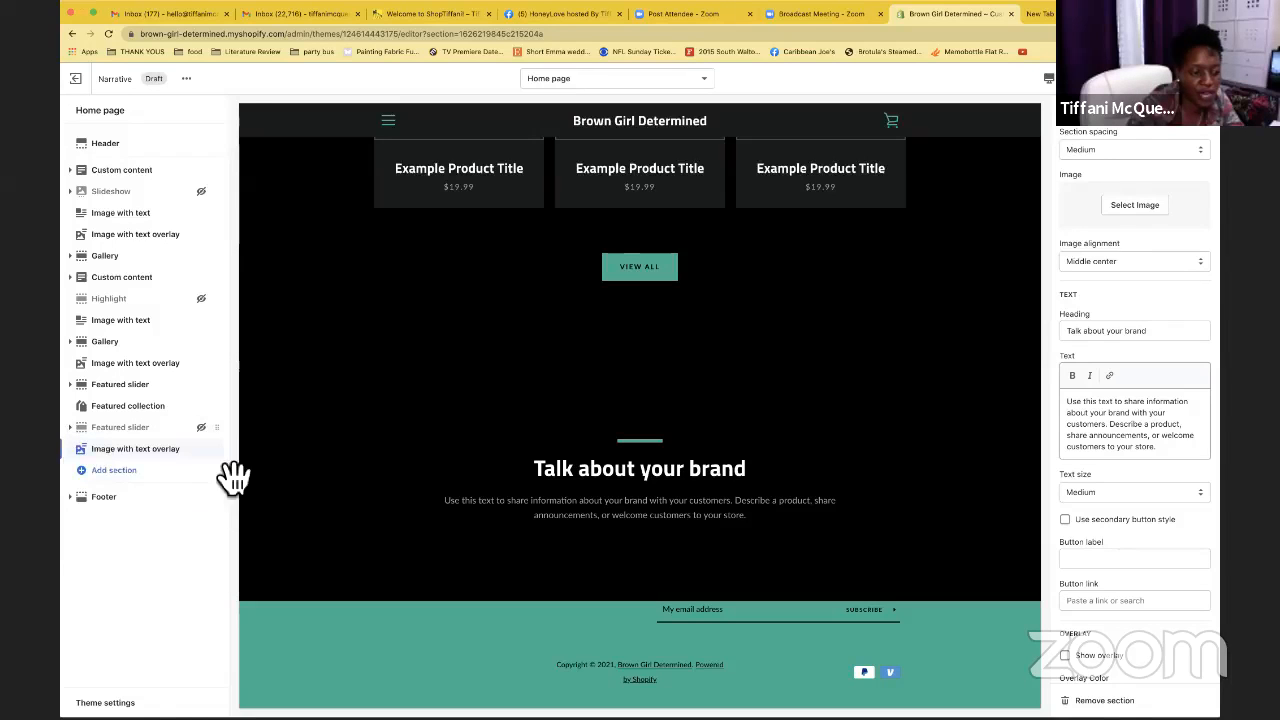
drag(219, 452, 216, 172)
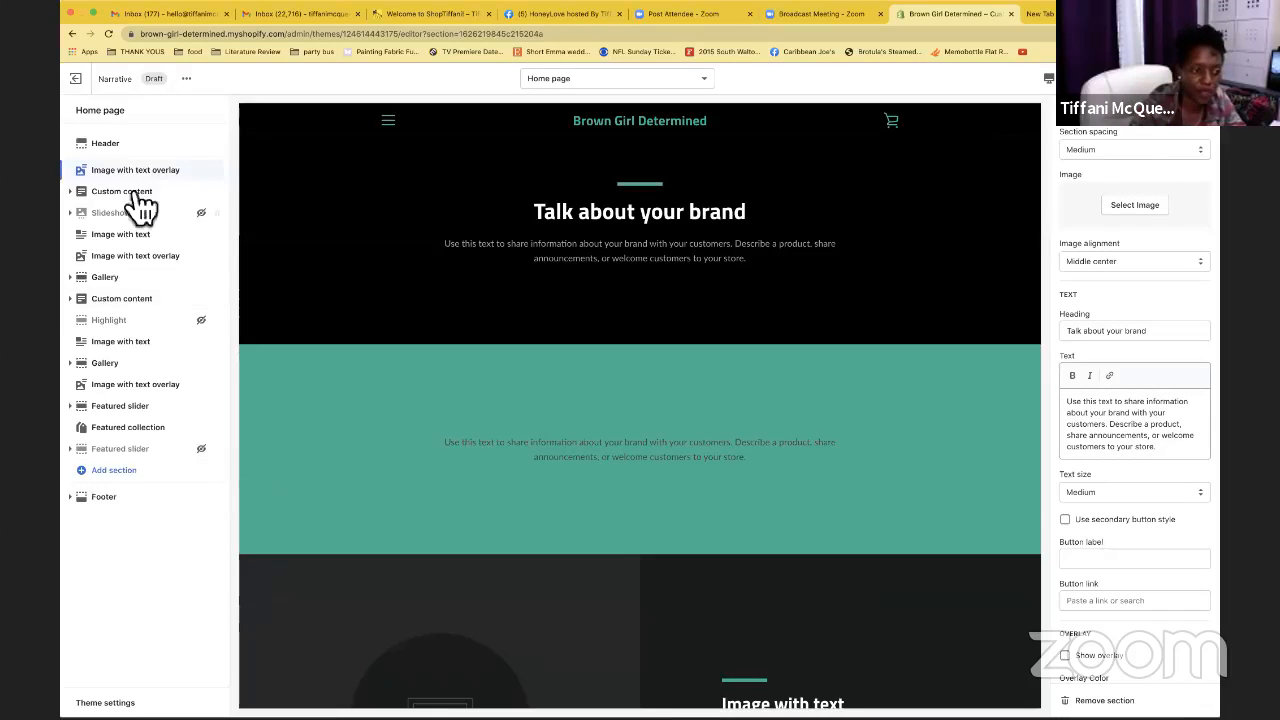
scroll(391, 220, down, 5)
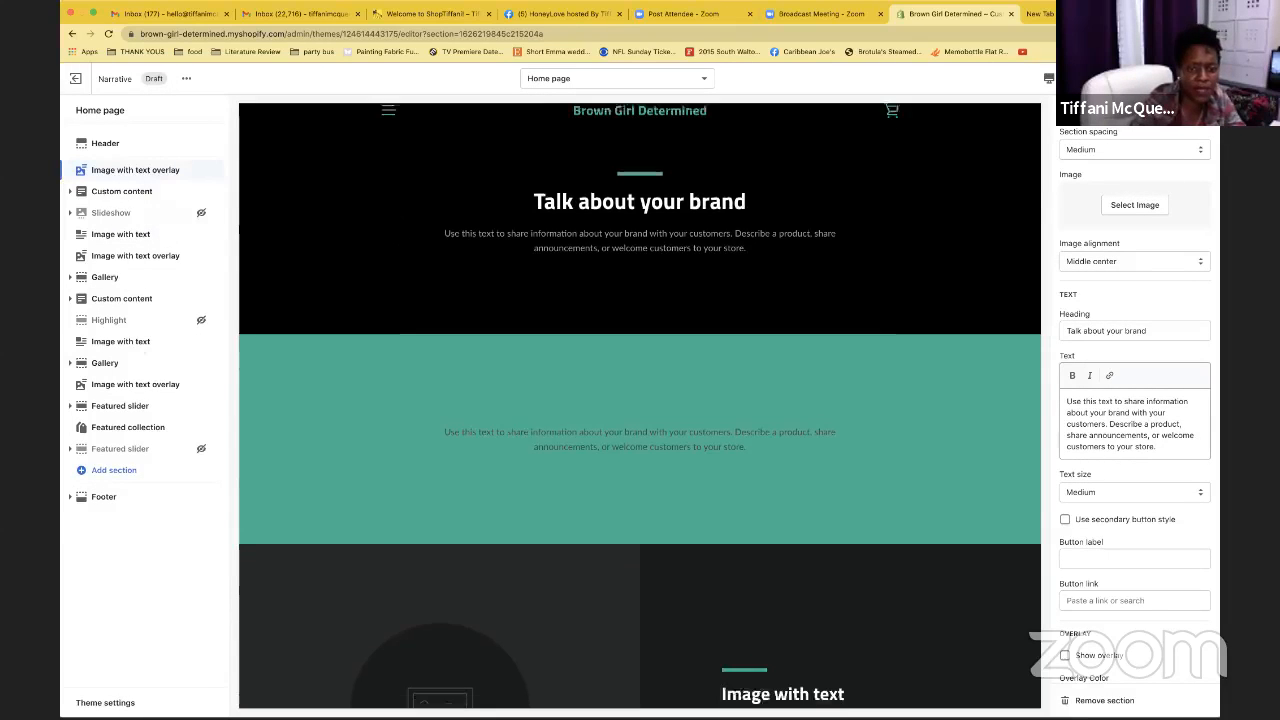
scroll(398, 228, down, 5)
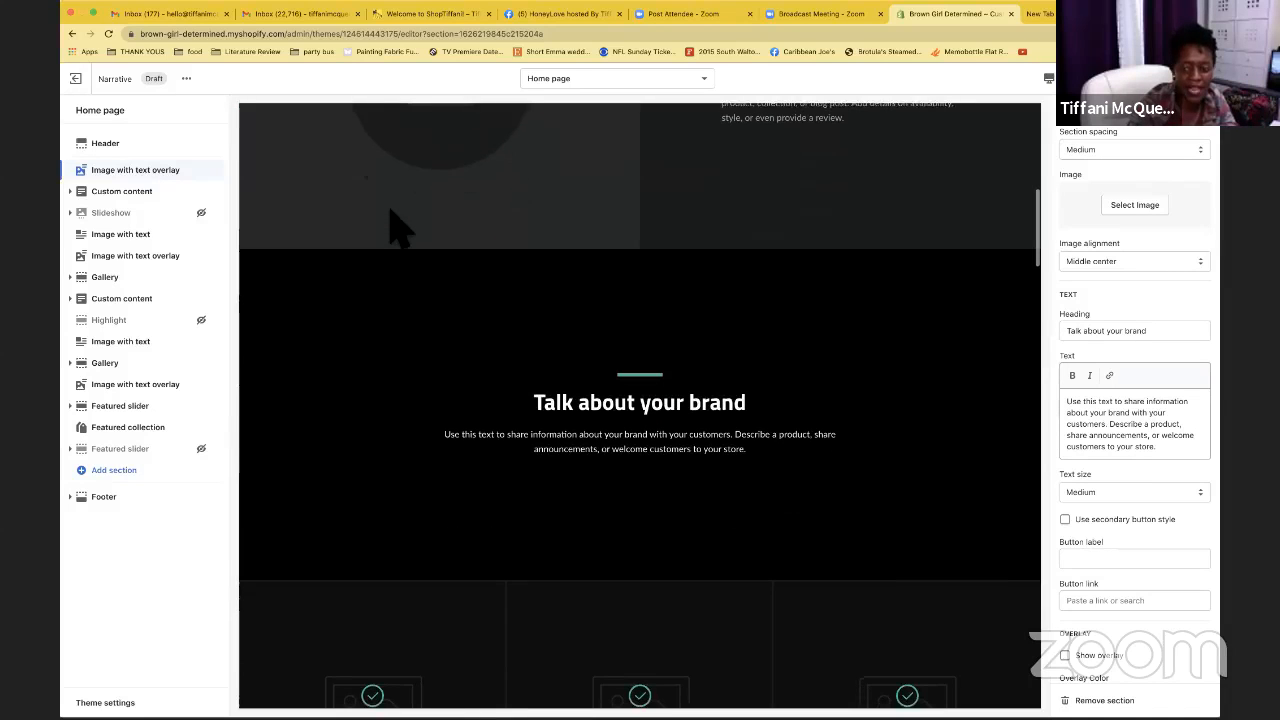
scroll(398, 228, up, 10)
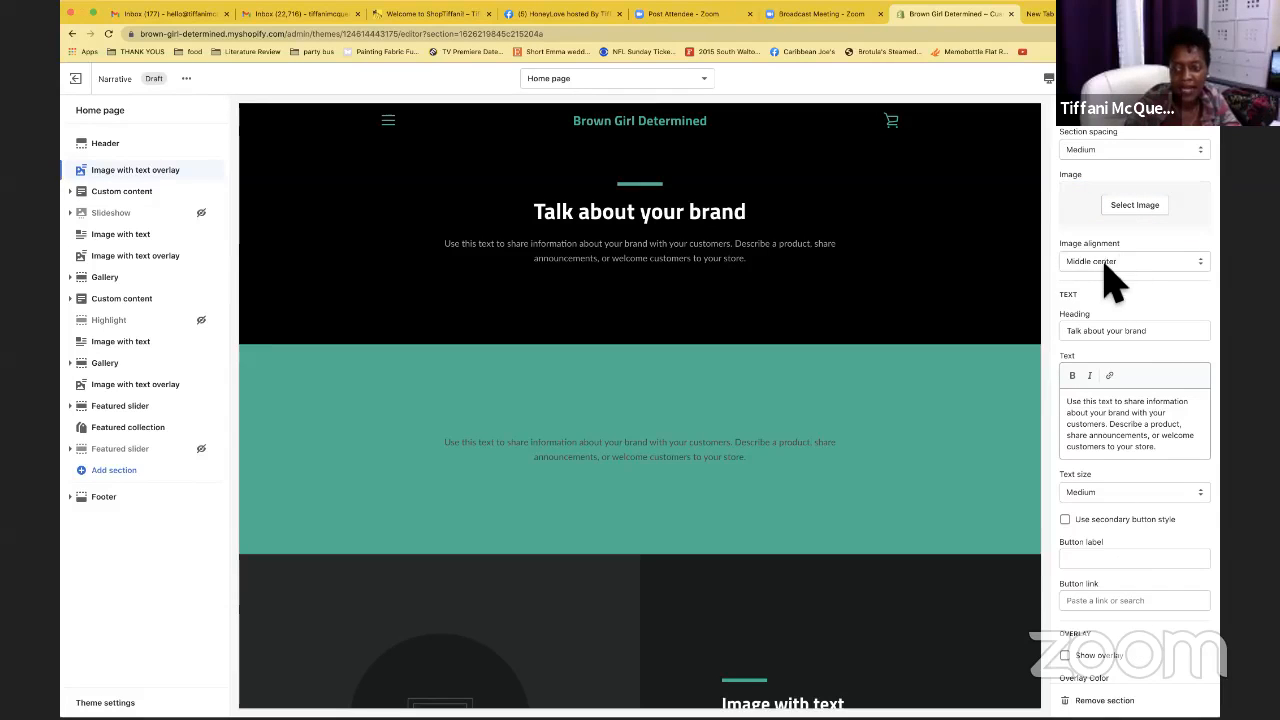
click(1143, 264)
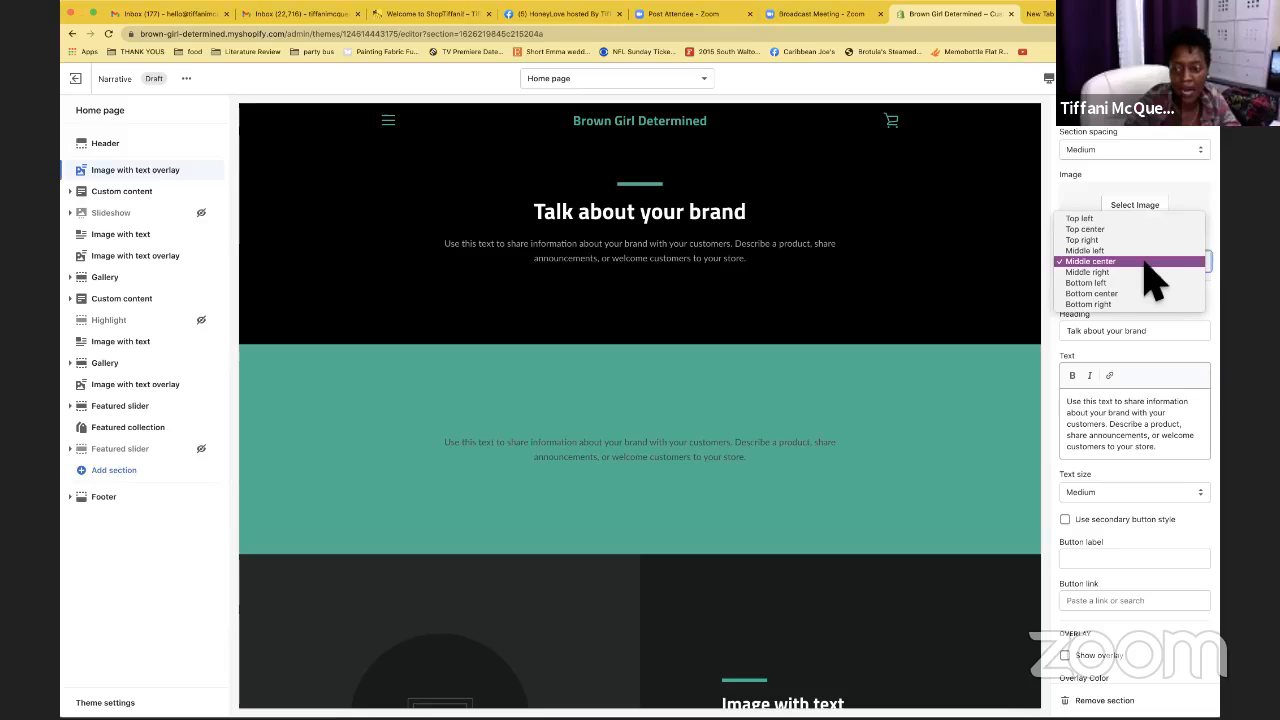
click(1144, 262)
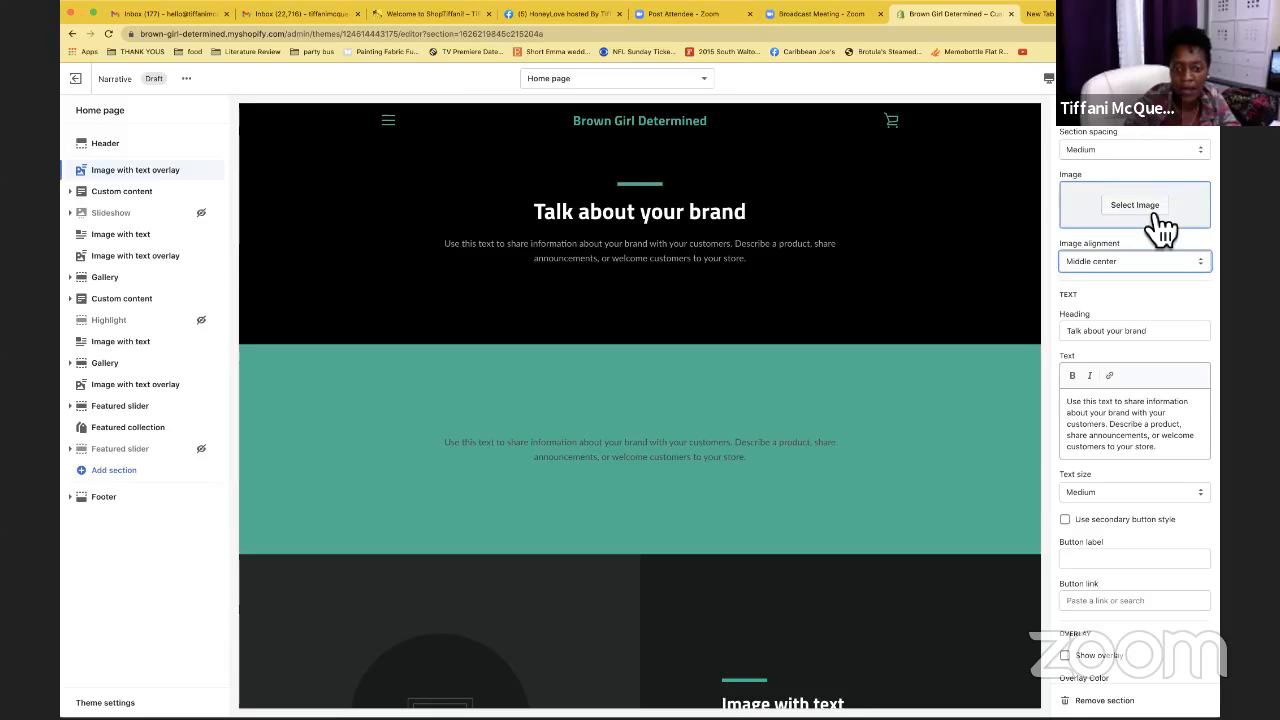
Use the lavender bee photo as the section image and set section spacing to Large
click(1150, 210)
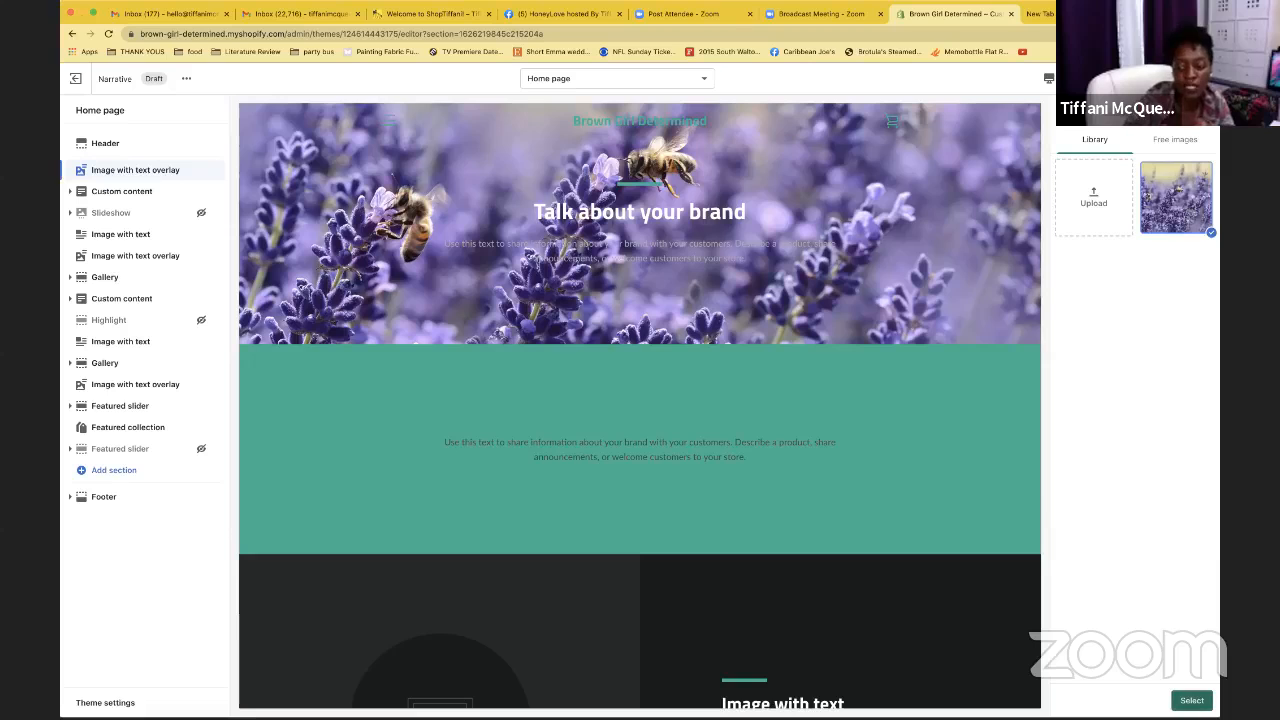
click(1192, 700)
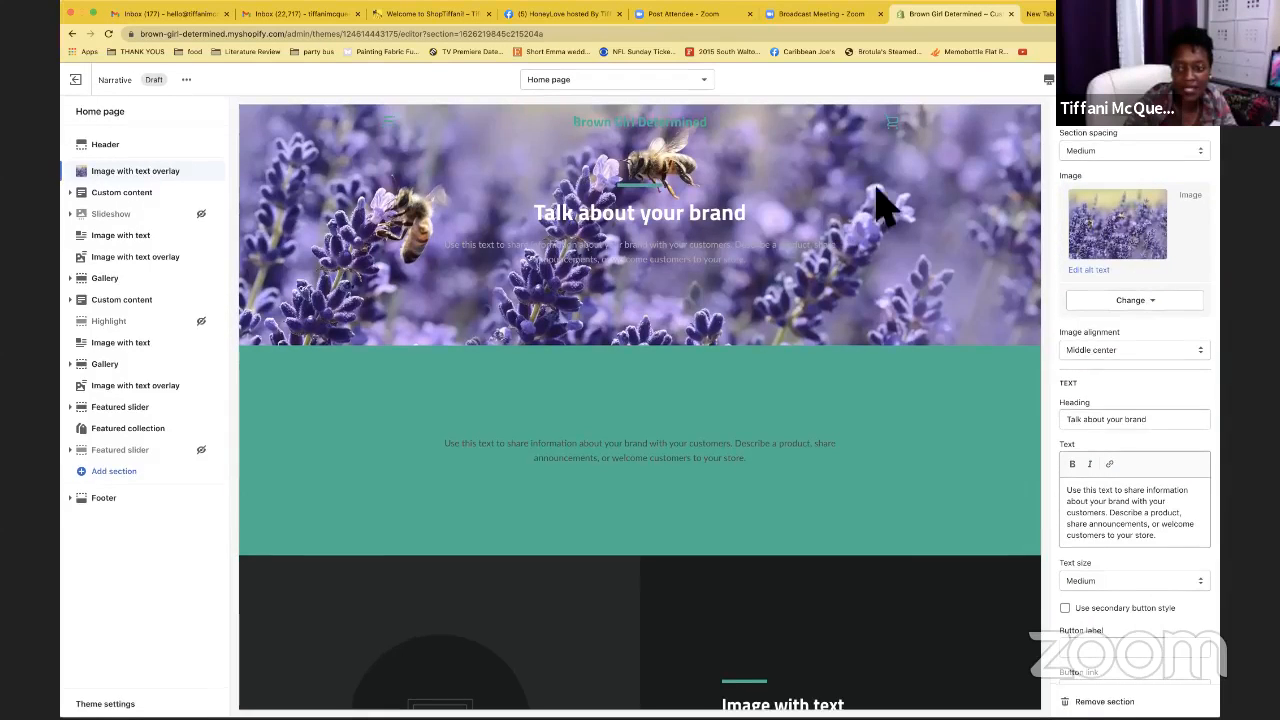
click(1145, 152)
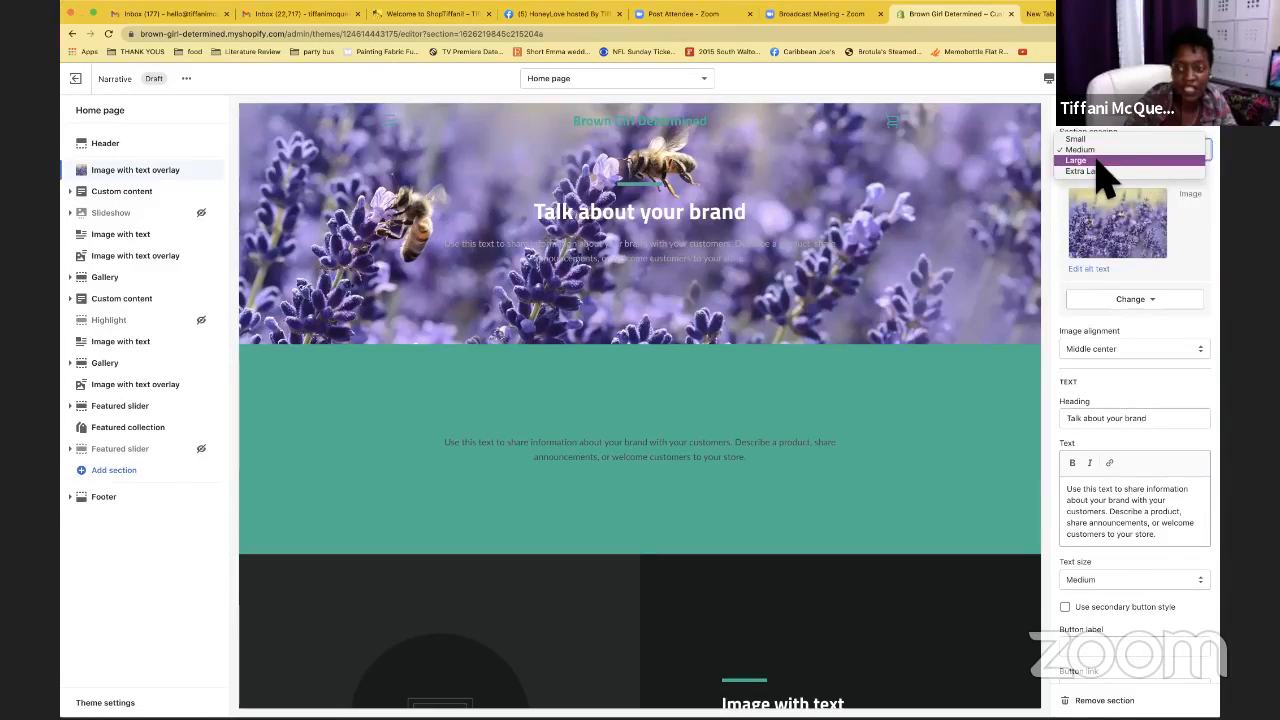
click(1097, 161)
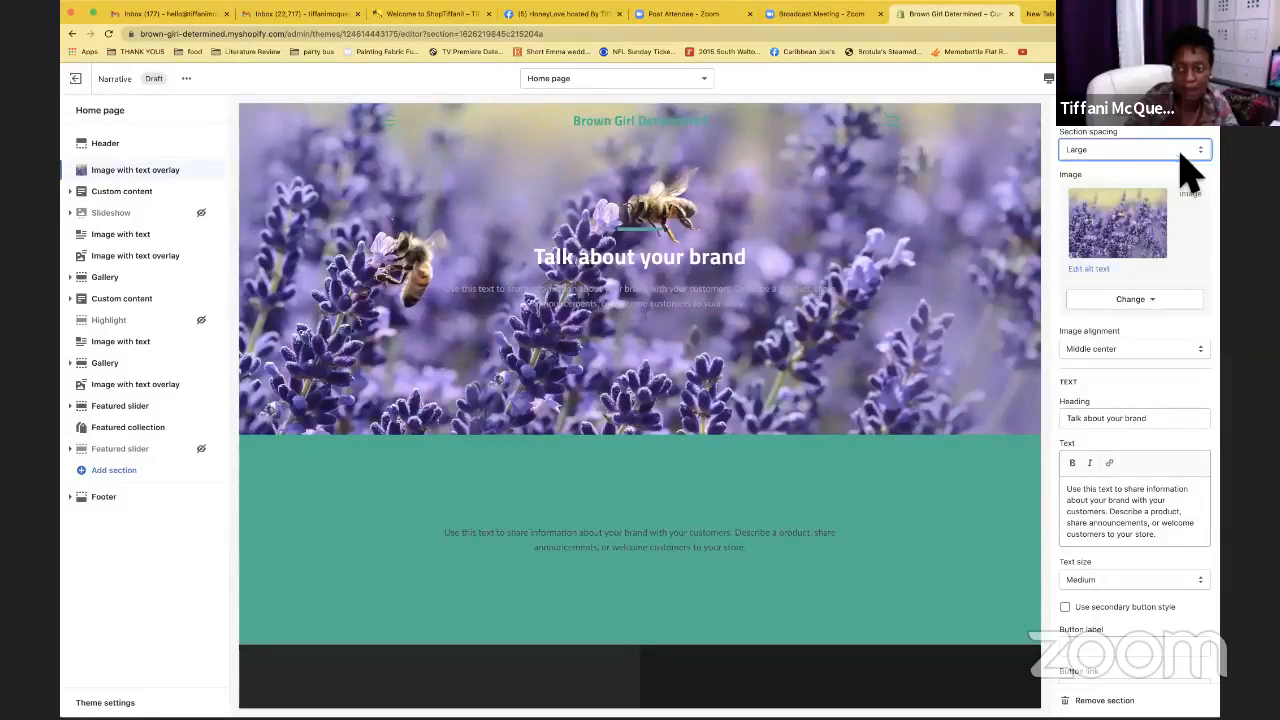
Keep Large spacing and set the image alignment to Top center
click(1110, 150)
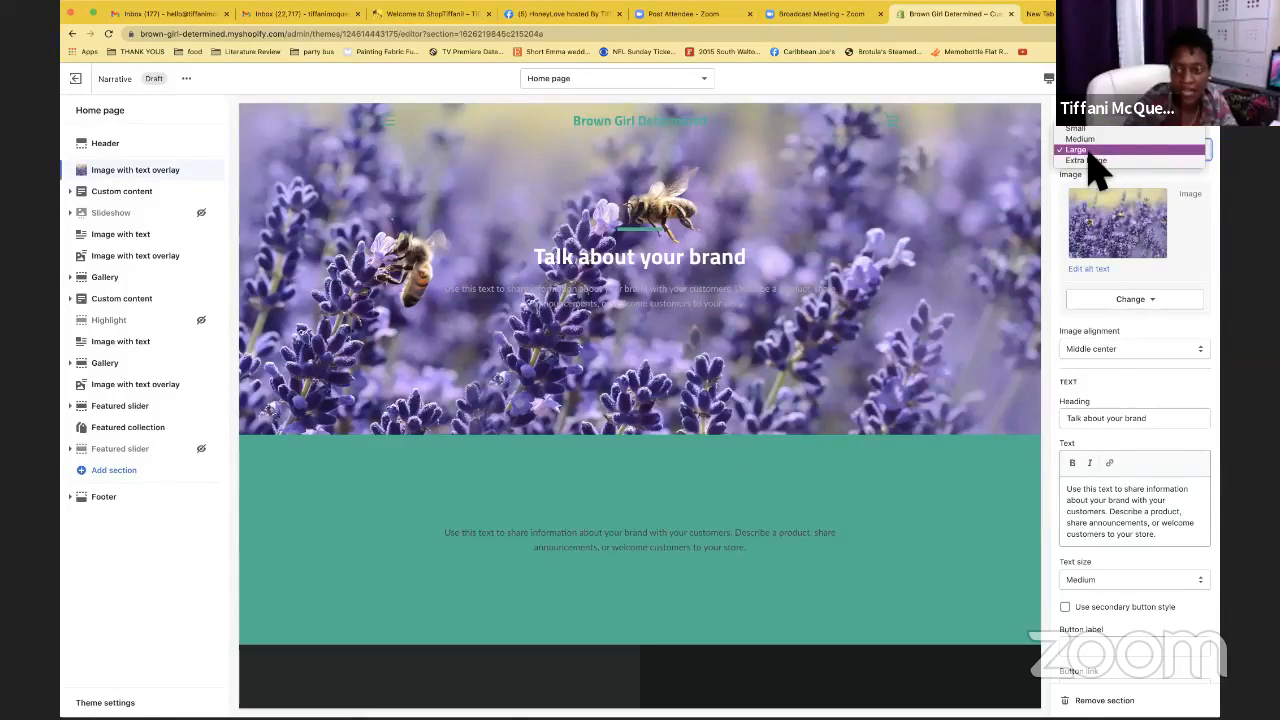
click(1100, 150)
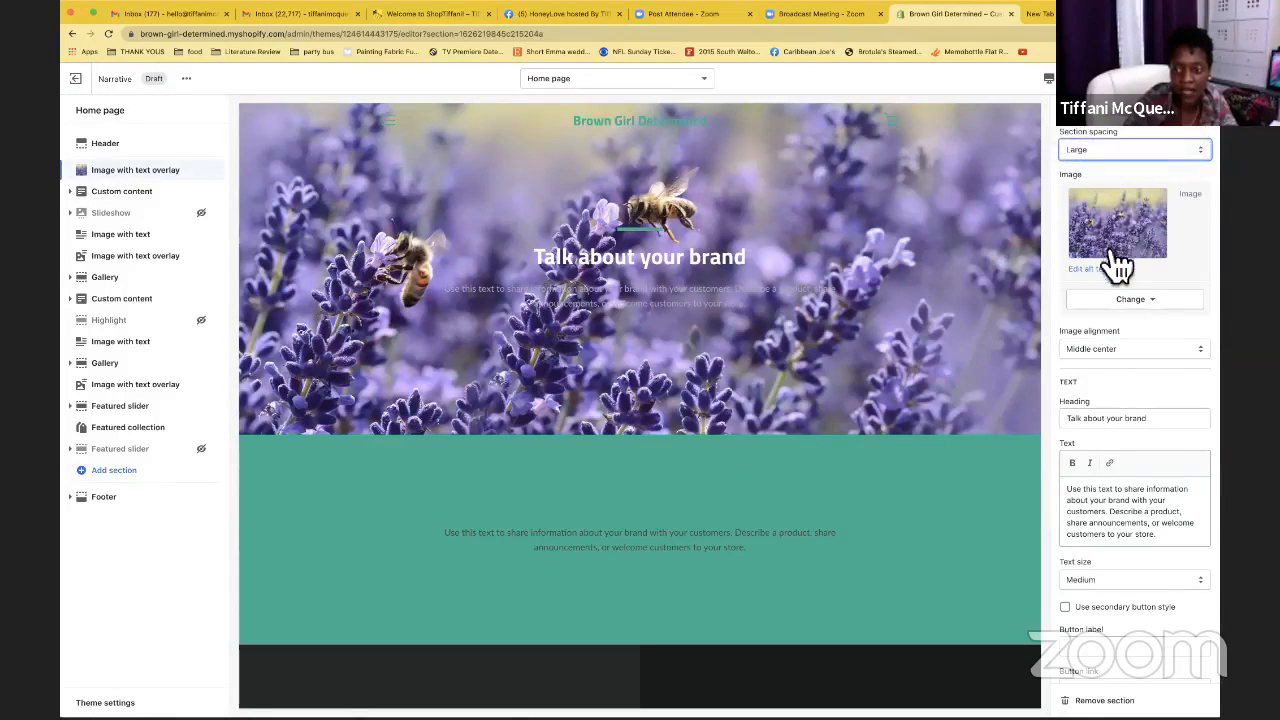
click(1150, 350)
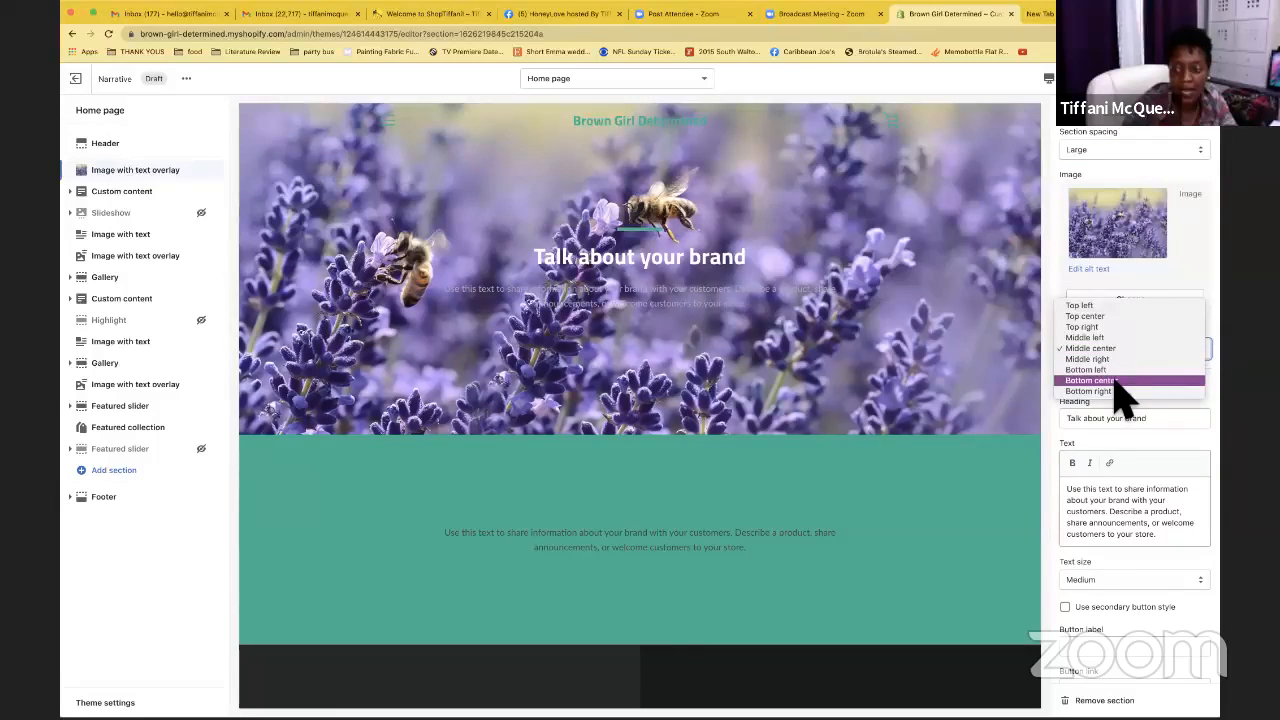
click(1088, 316)
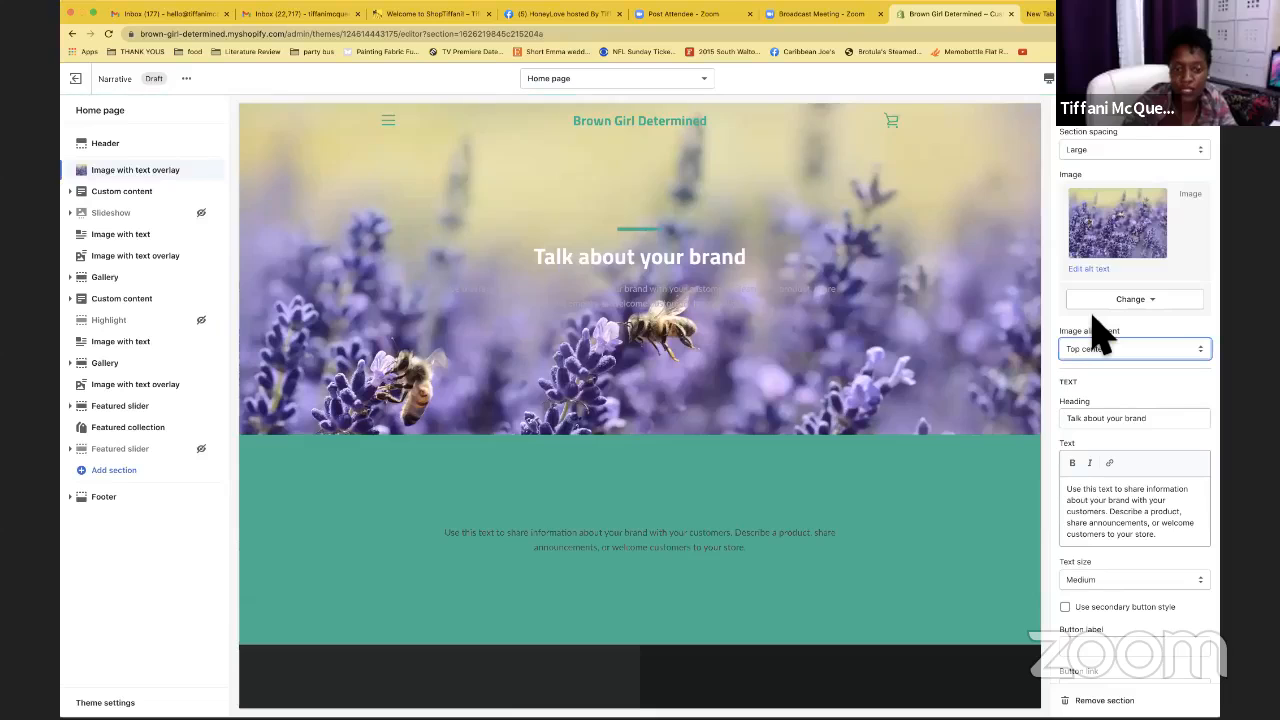
Try Bottom center image alignment, then switch it back to Middle center
click(1108, 340)
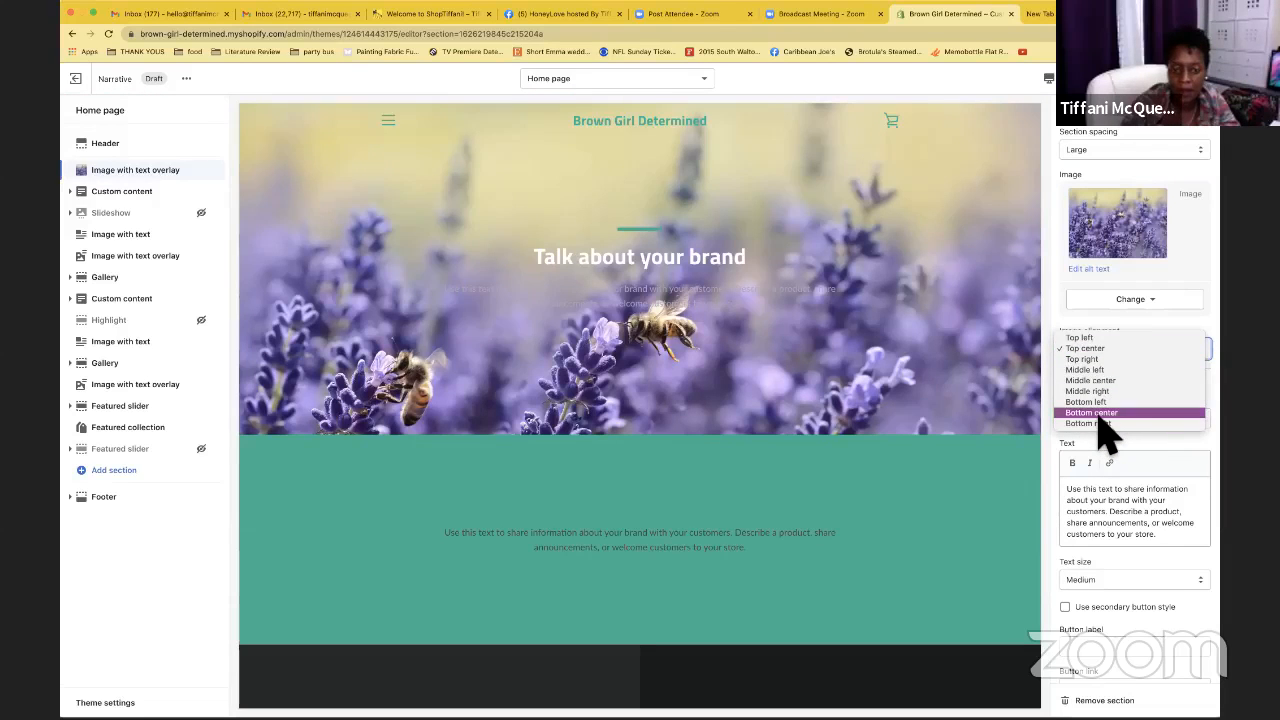
click(1101, 415)
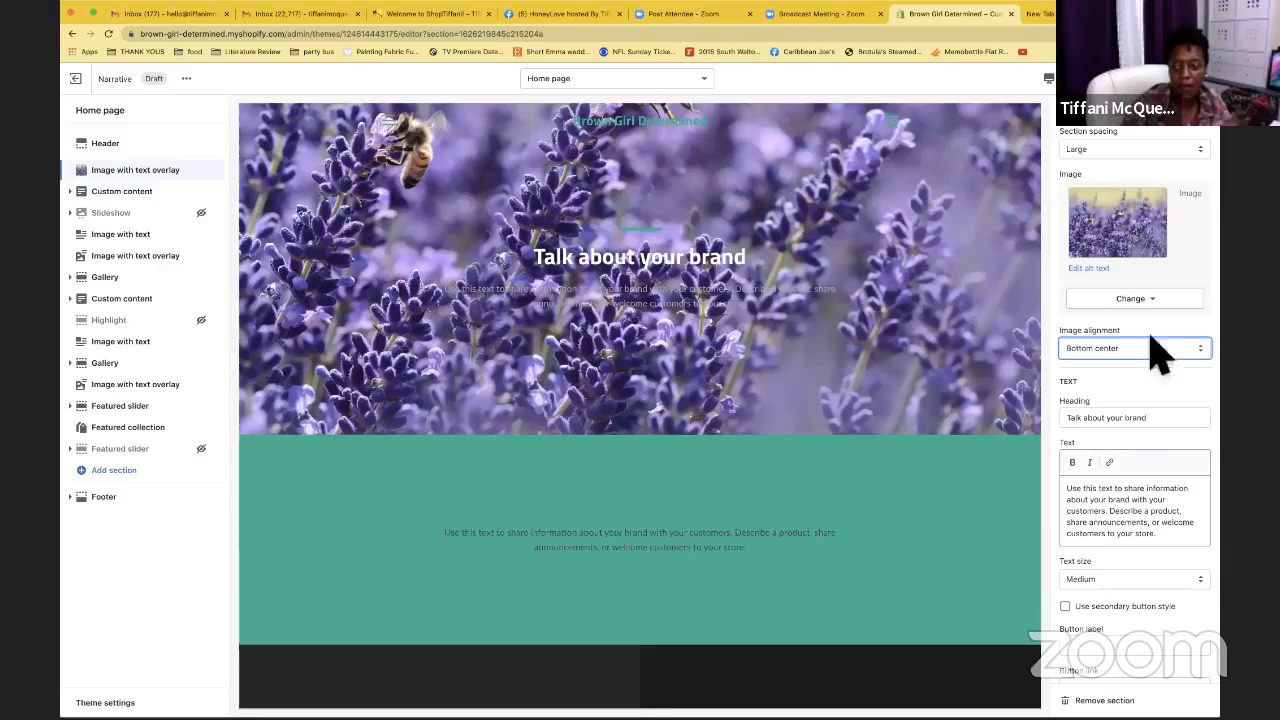
click(1150, 350)
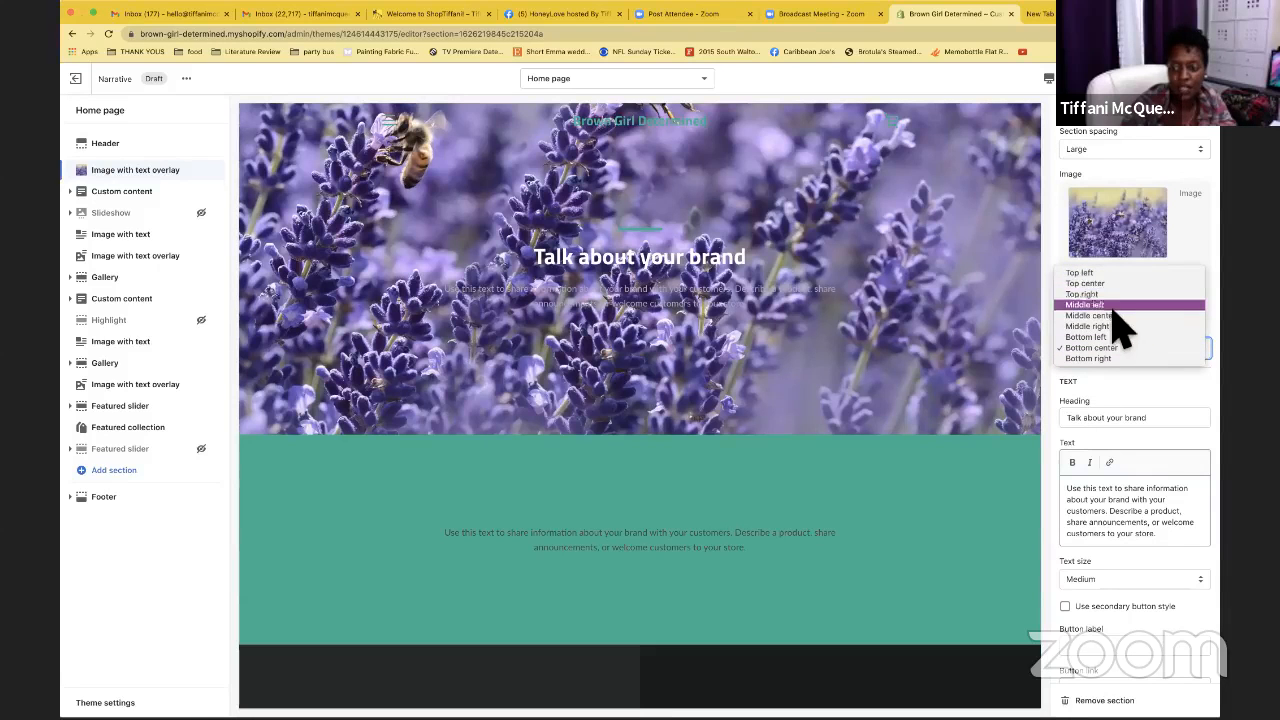
click(1115, 316)
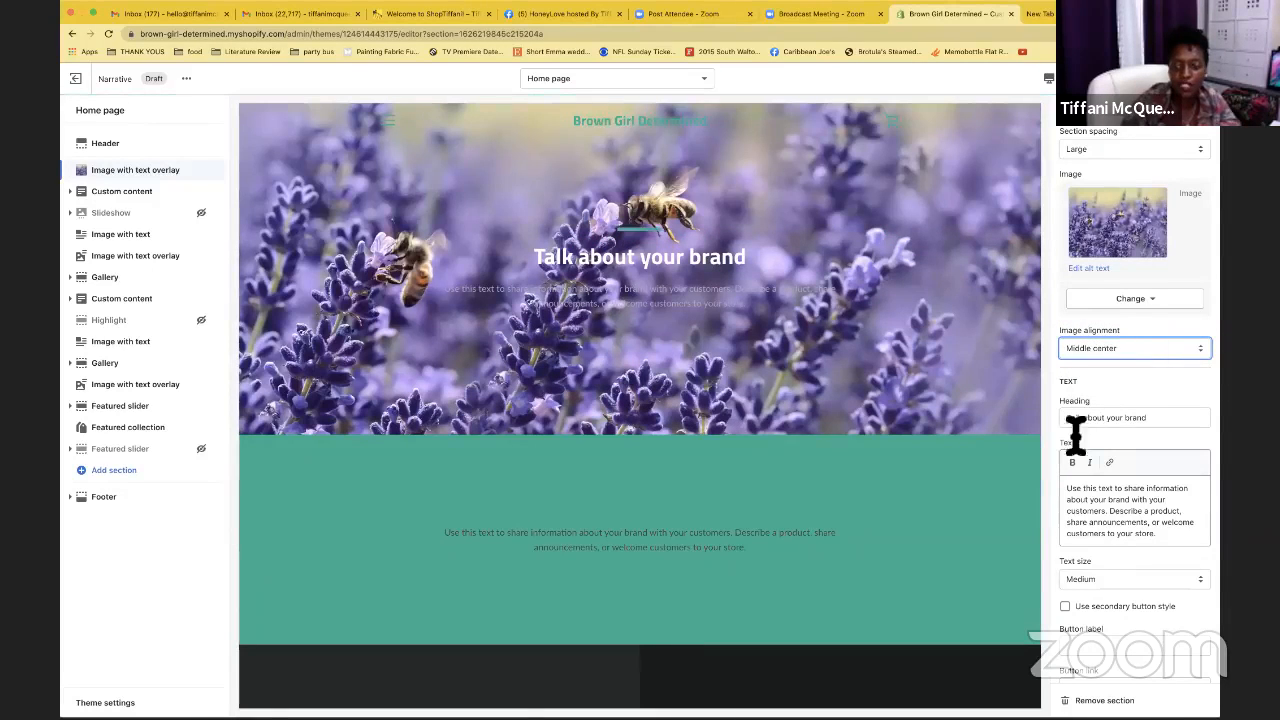
Replace the heading with 'Hello!' and the text with 'Welcome to Brown Girl Determined'
scroll(1115, 420, down, 1)
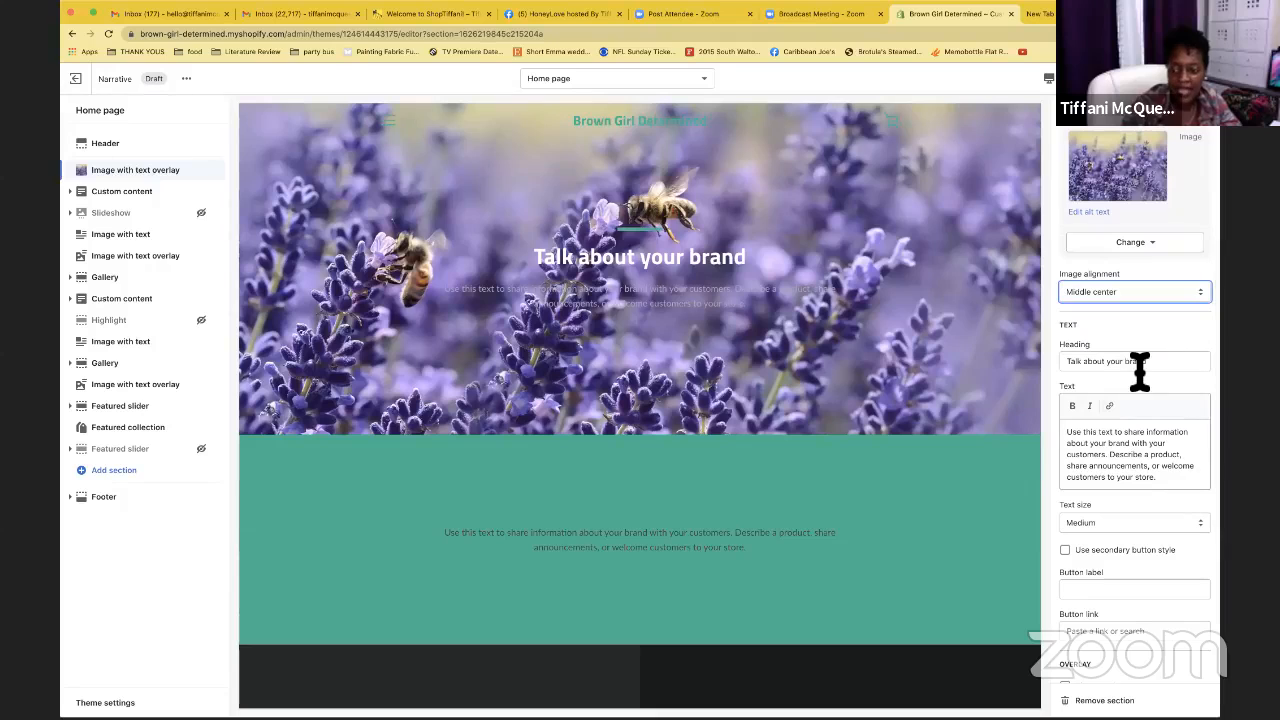
triple_click(1140, 366)
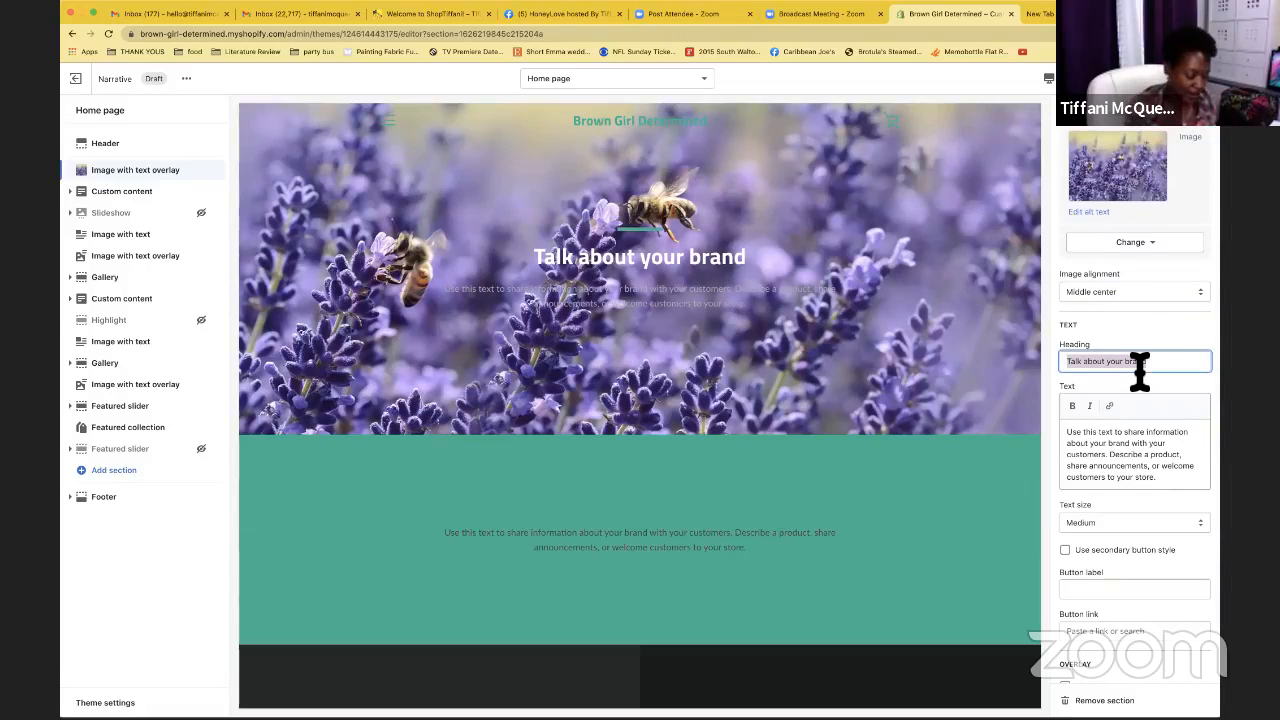
text(Hello)
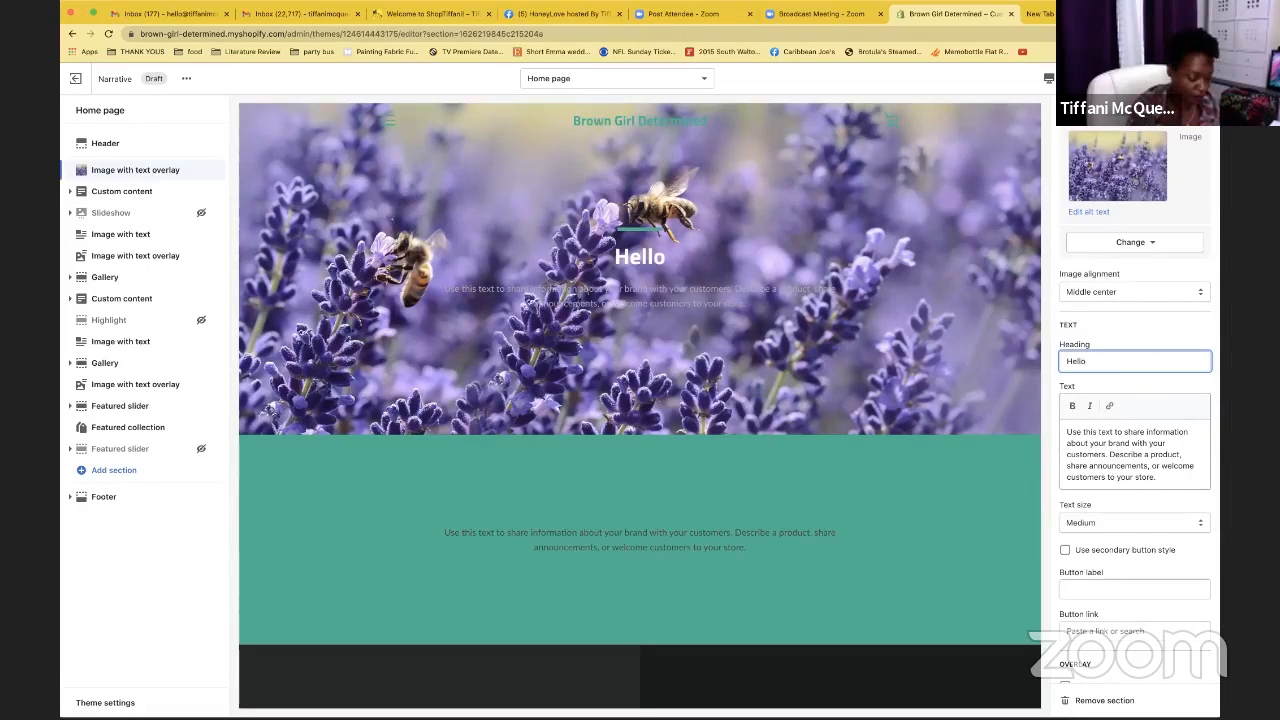
text(!)
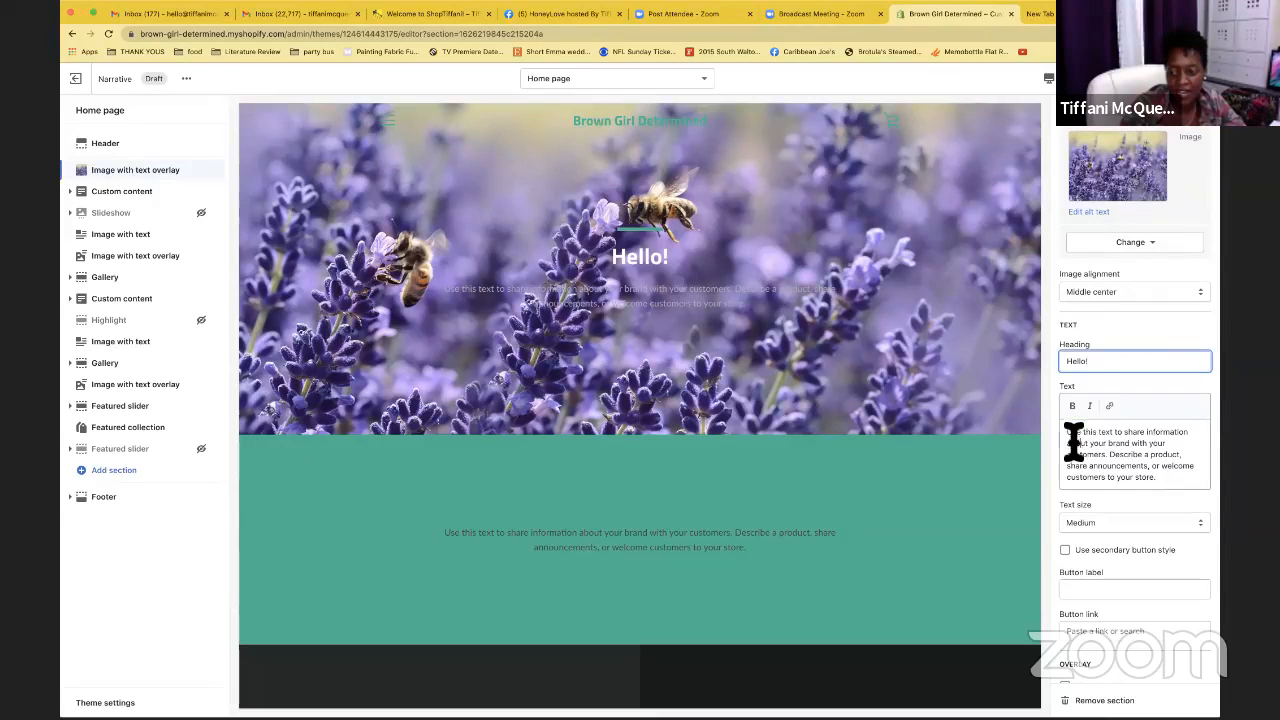
drag(1073, 440, 1180, 490)
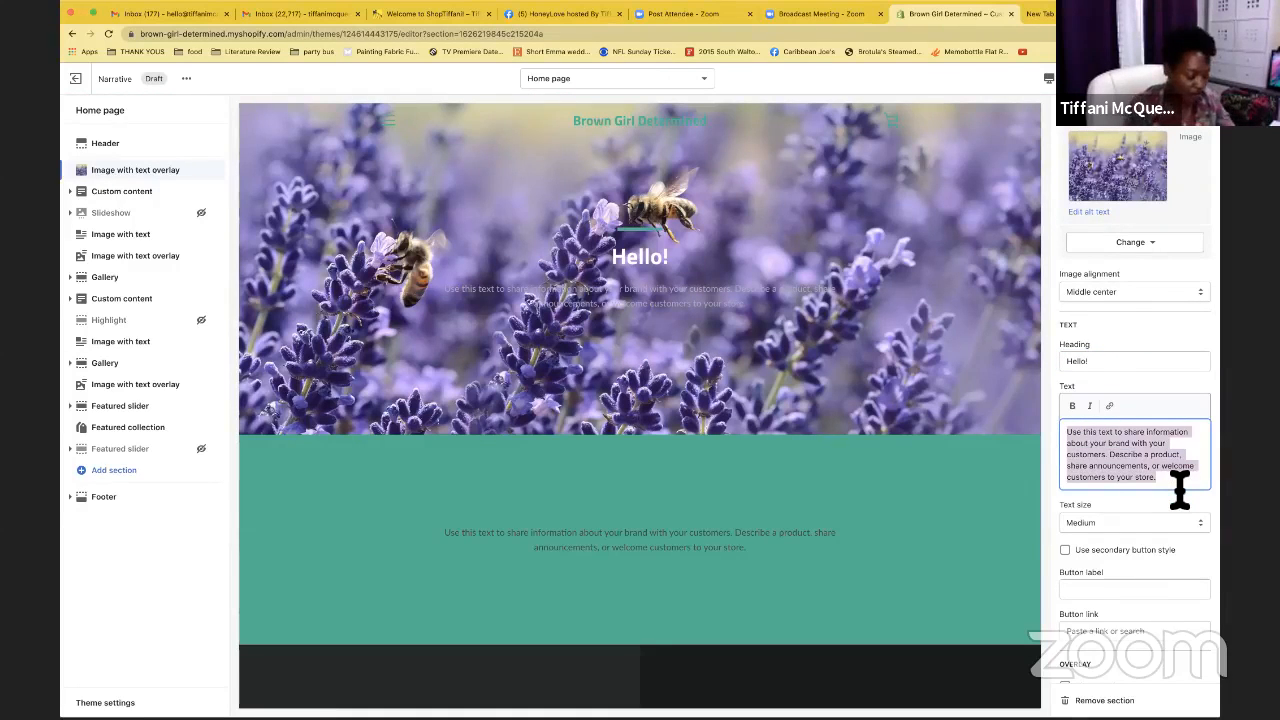
text(Welcome t)
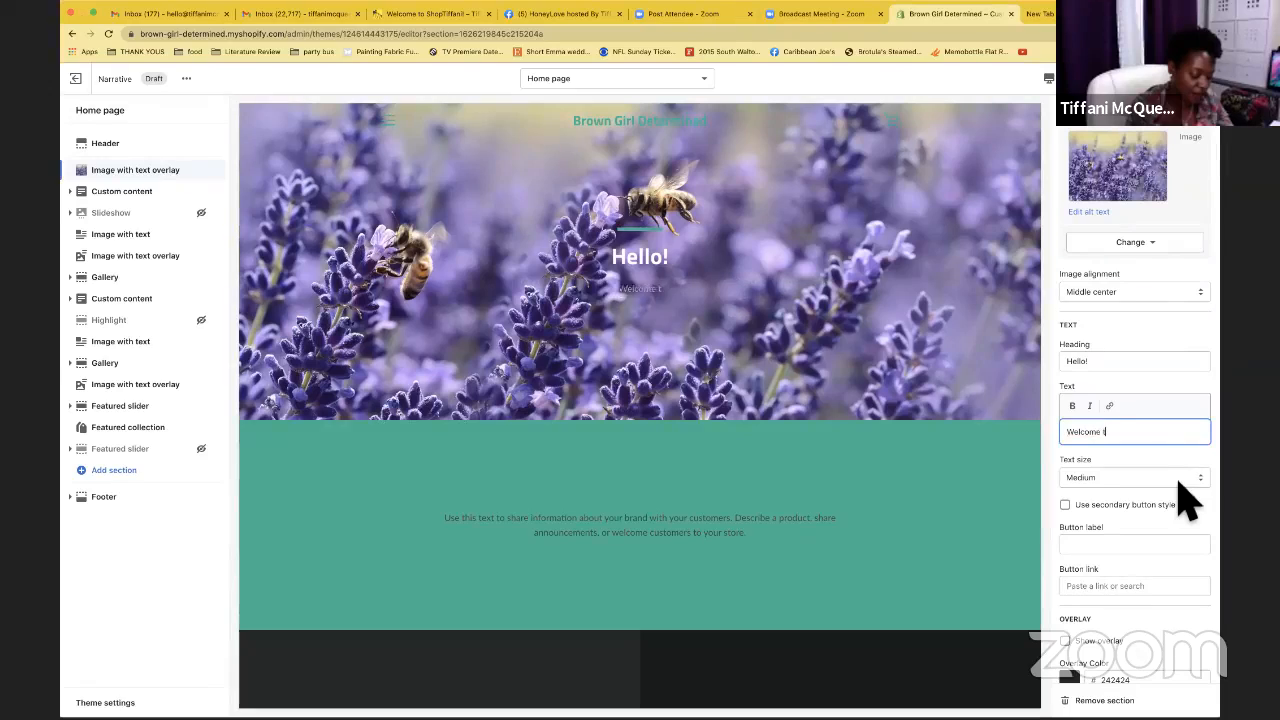
text(o brown girl)
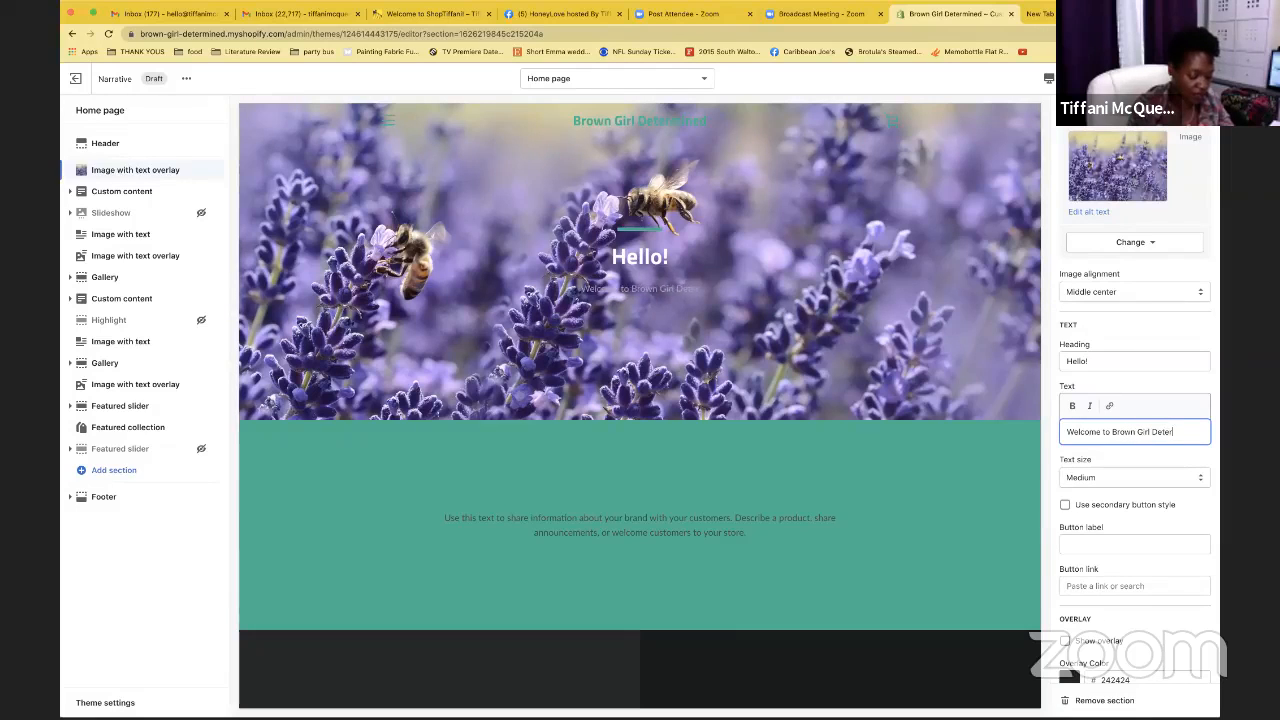
text(Determined)
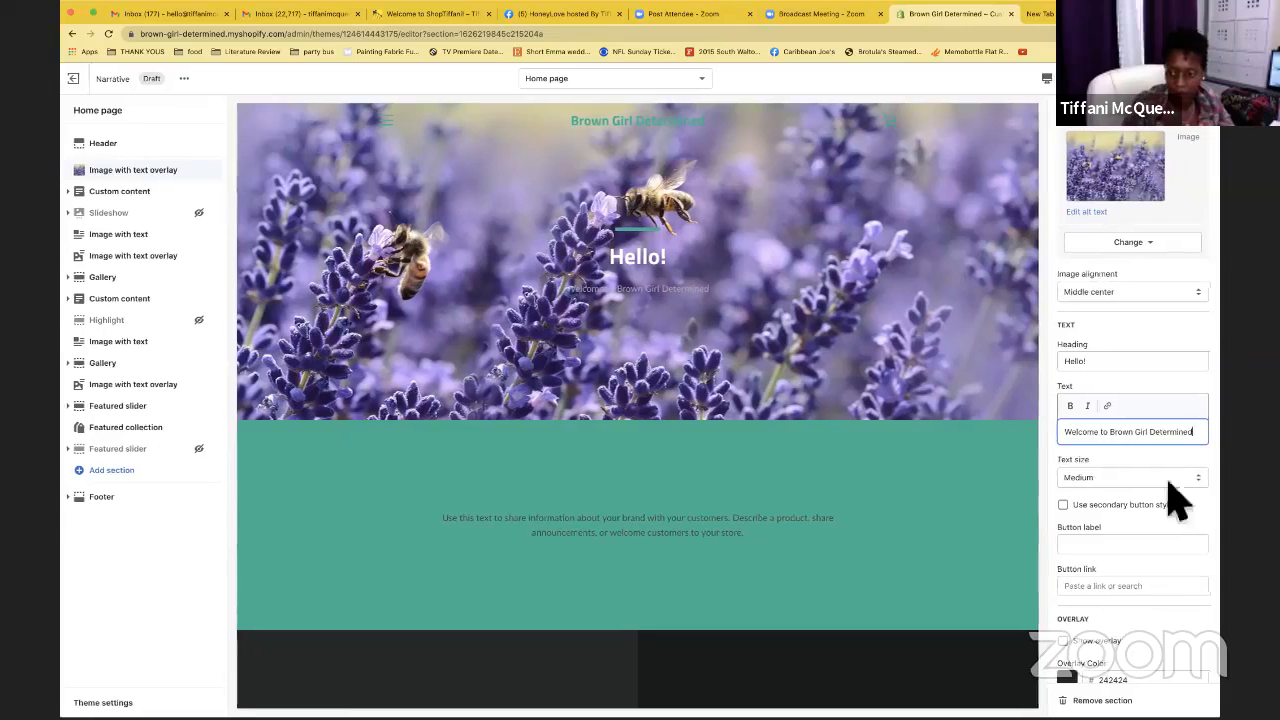
Set the hero's text size to Large
click(1138, 480)
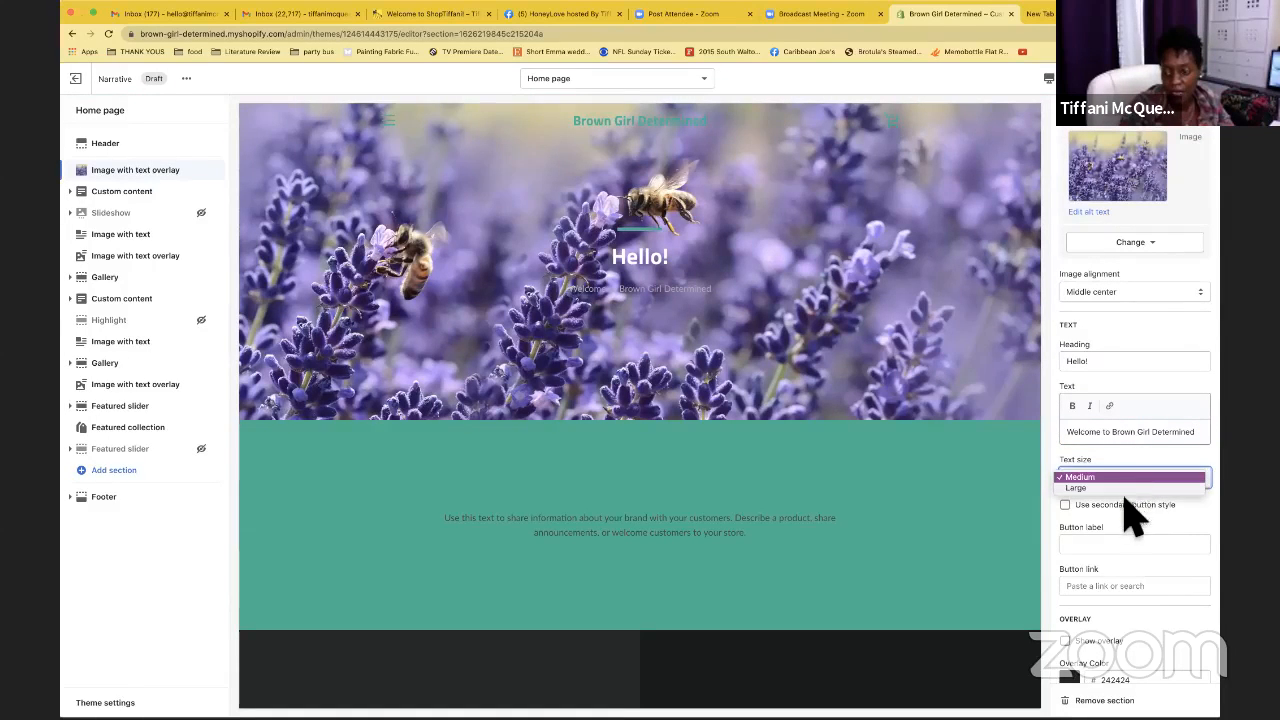
click(1123, 488)
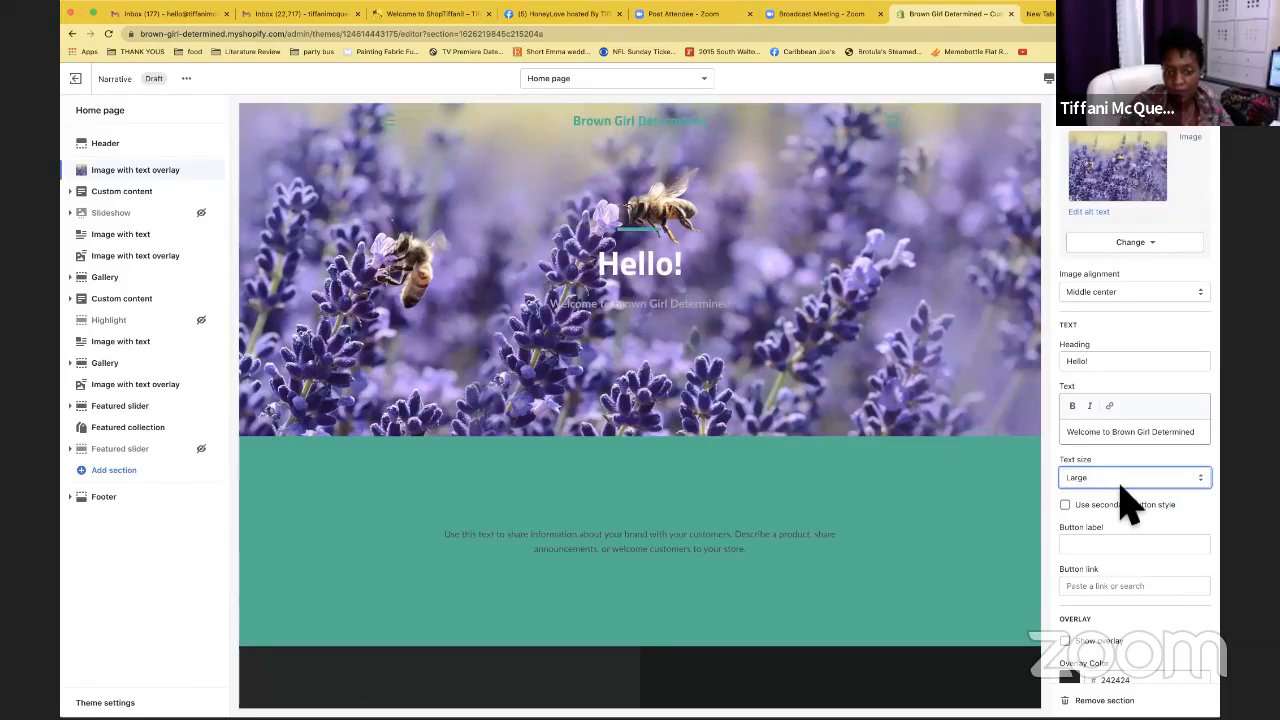
scroll(1127, 505, down, 3)
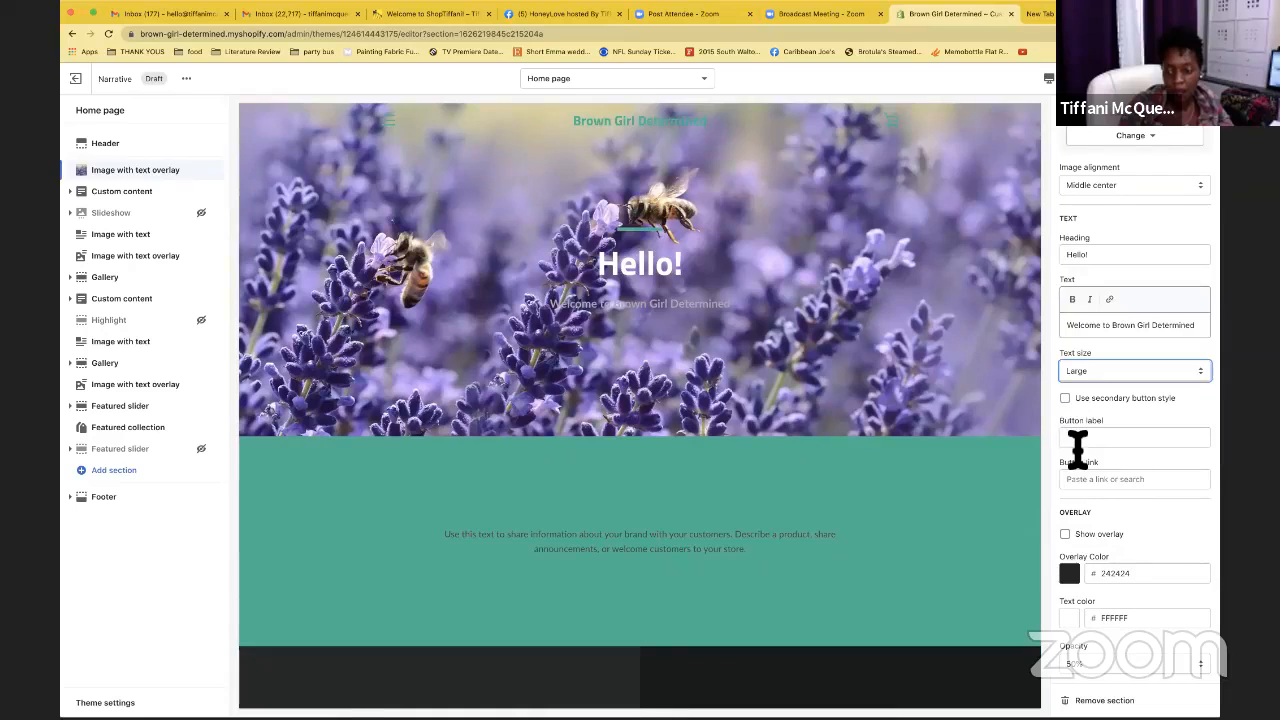
Label the hero button 'Learn More', leave its link unset, and turn on Show overlay
click(1077, 438)
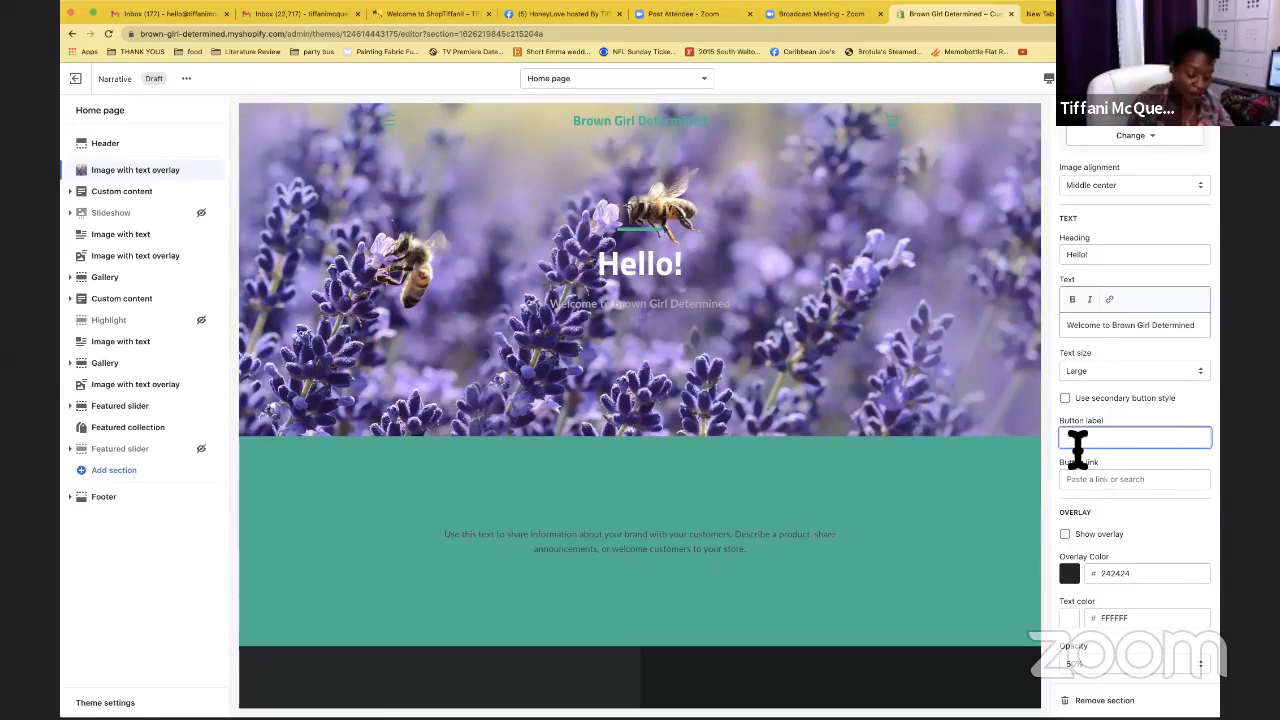
text(Learn More)
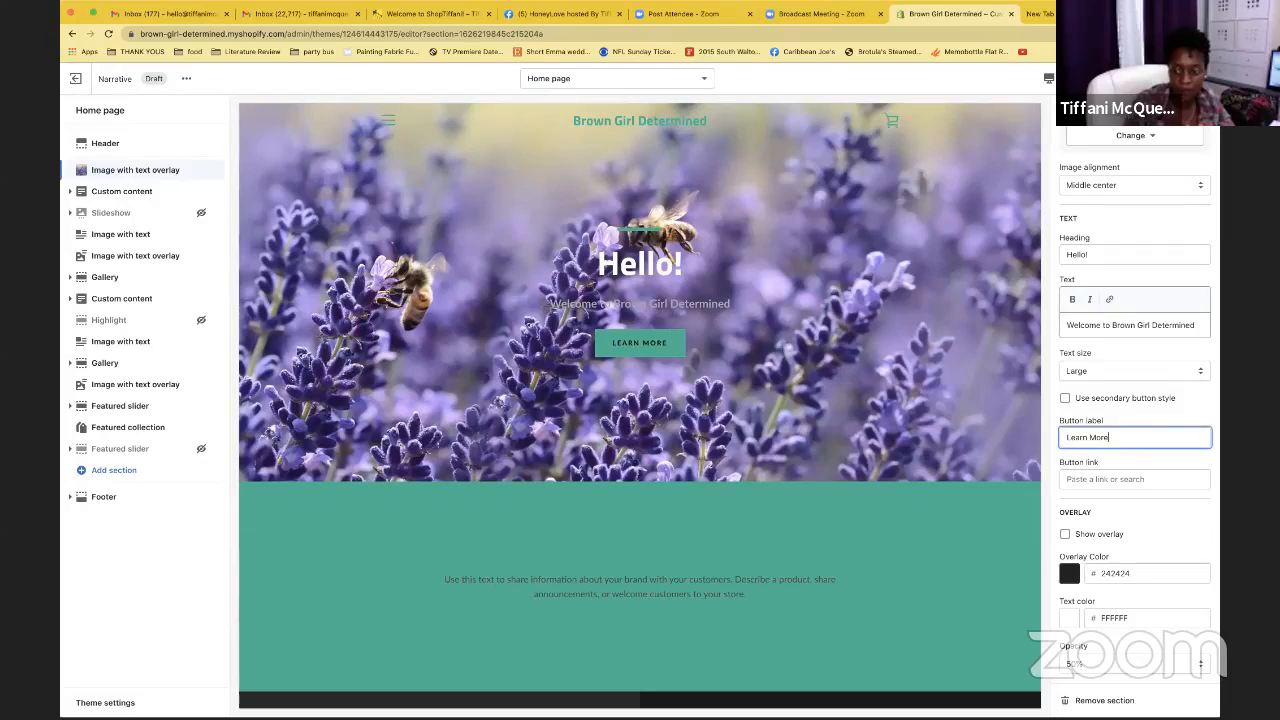
click(1101, 480)
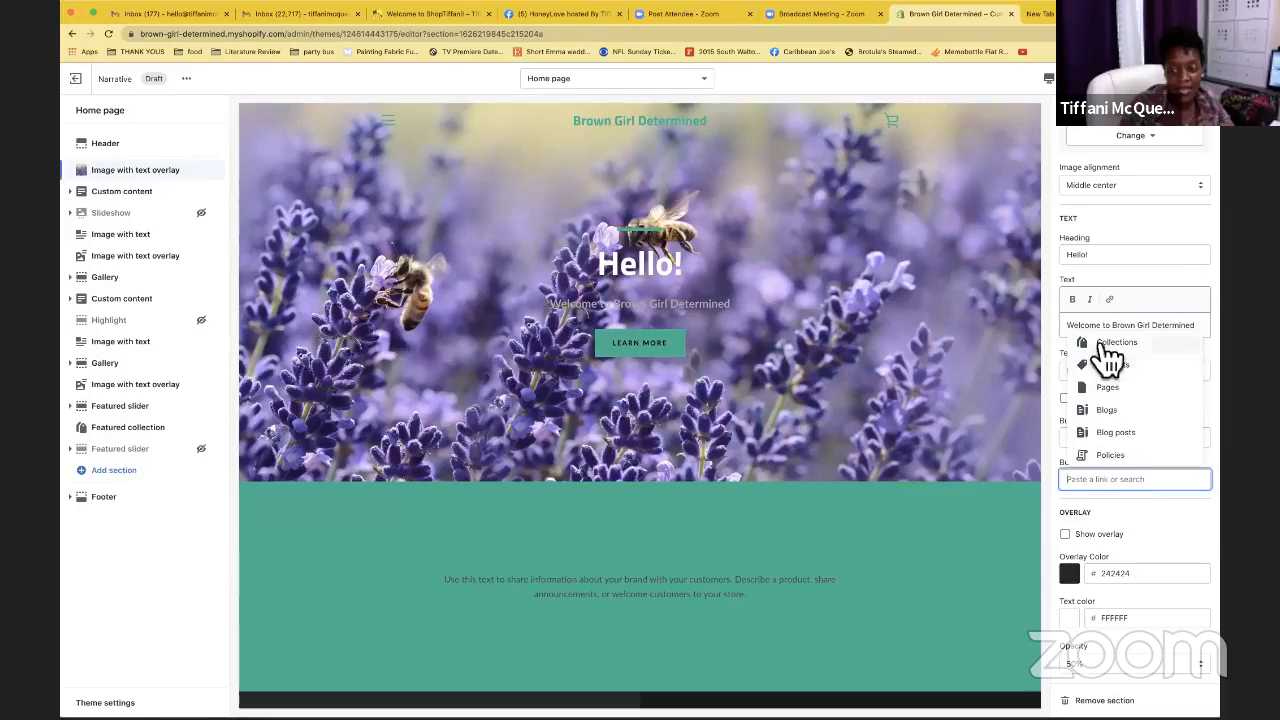
click(1052, 460)
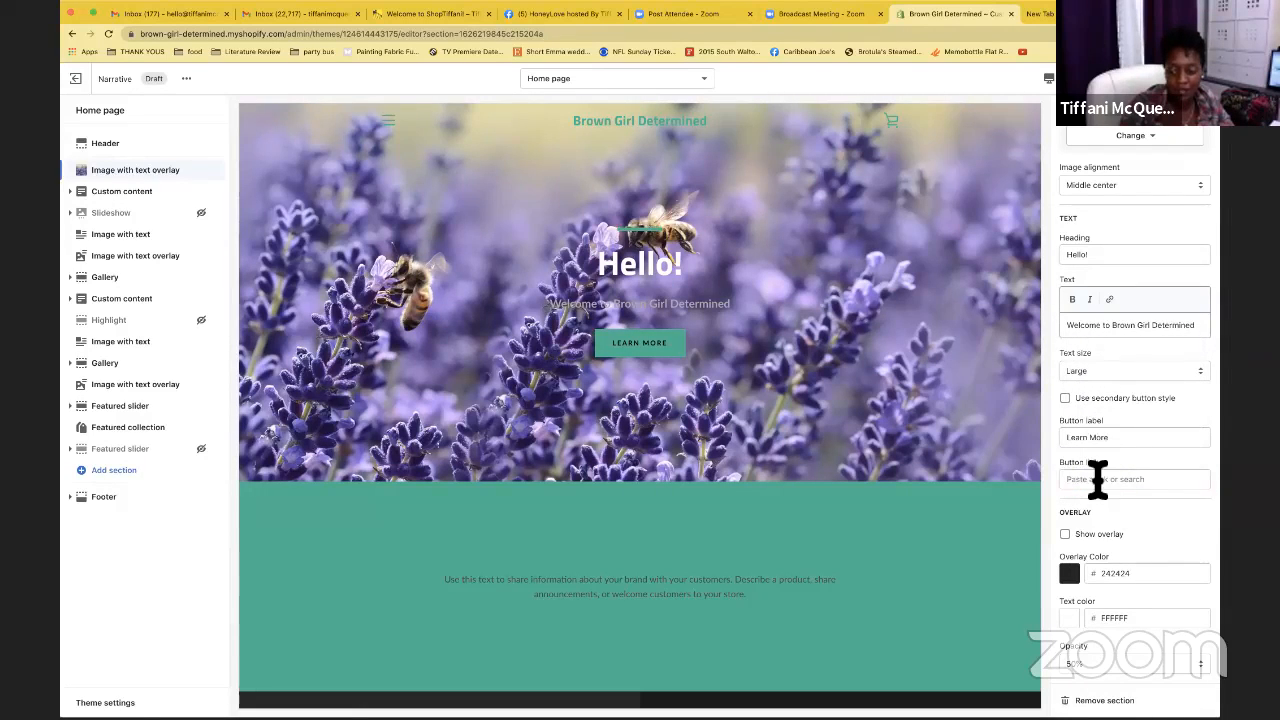
click(1072, 537)
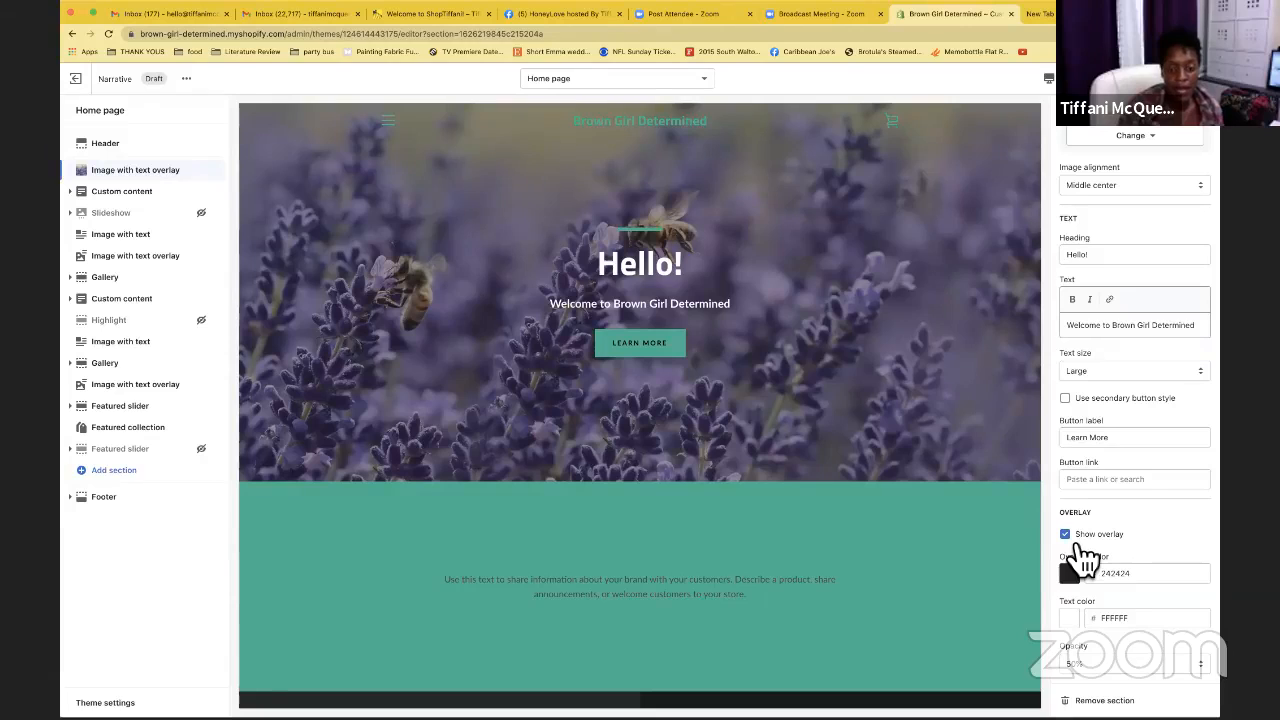
After trying blue, purple and lavender, set the hero overlay to dark grey 242424 at 40% opacity
click(1074, 574)
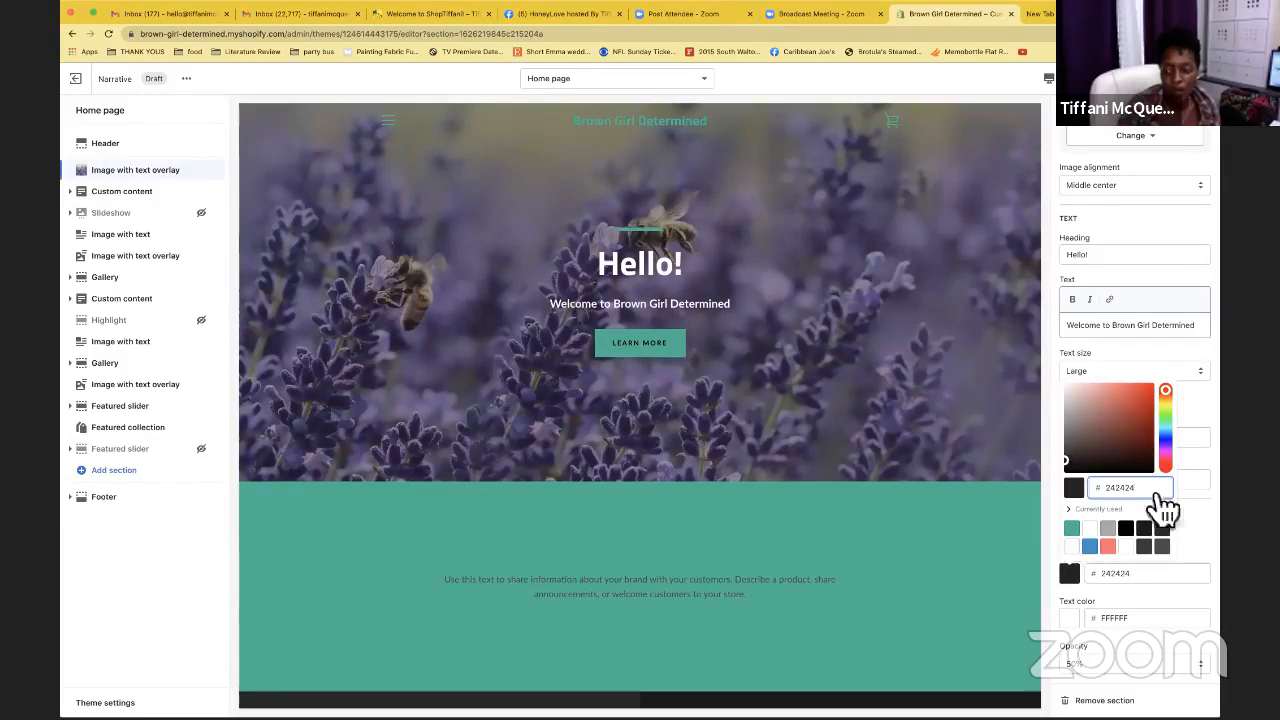
click(1167, 441)
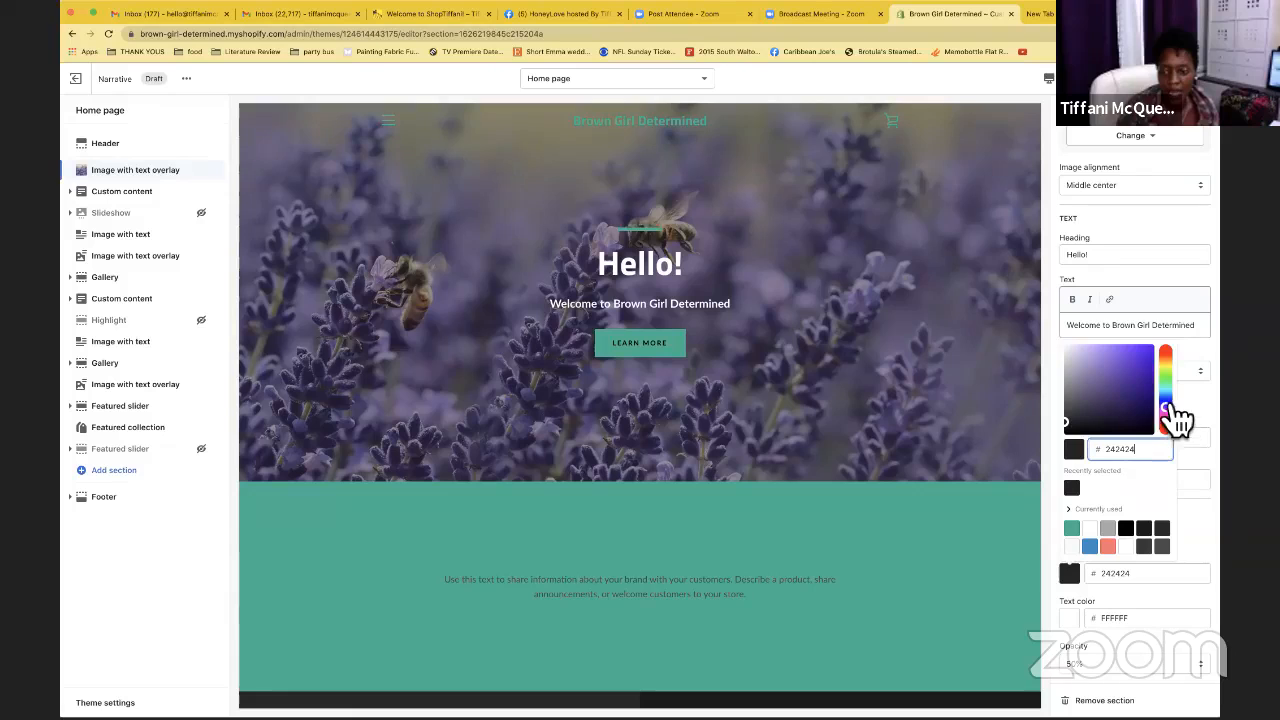
click(1140, 365)
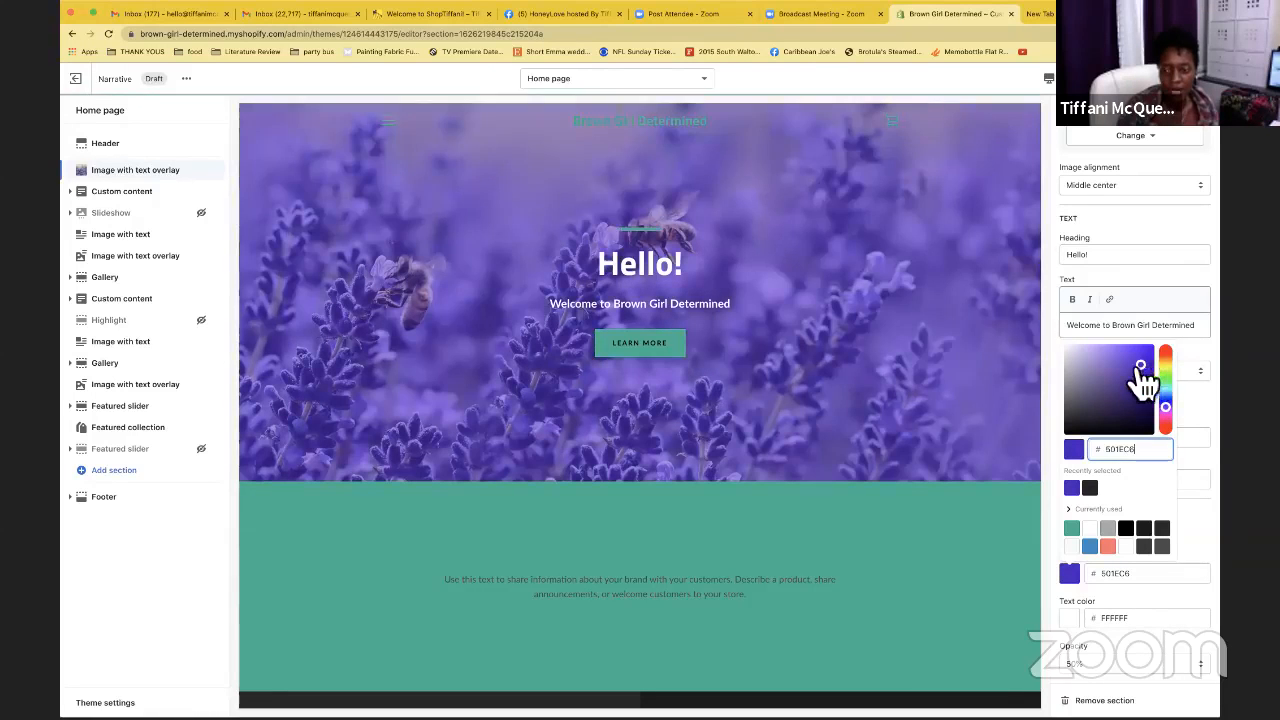
click(1094, 352)
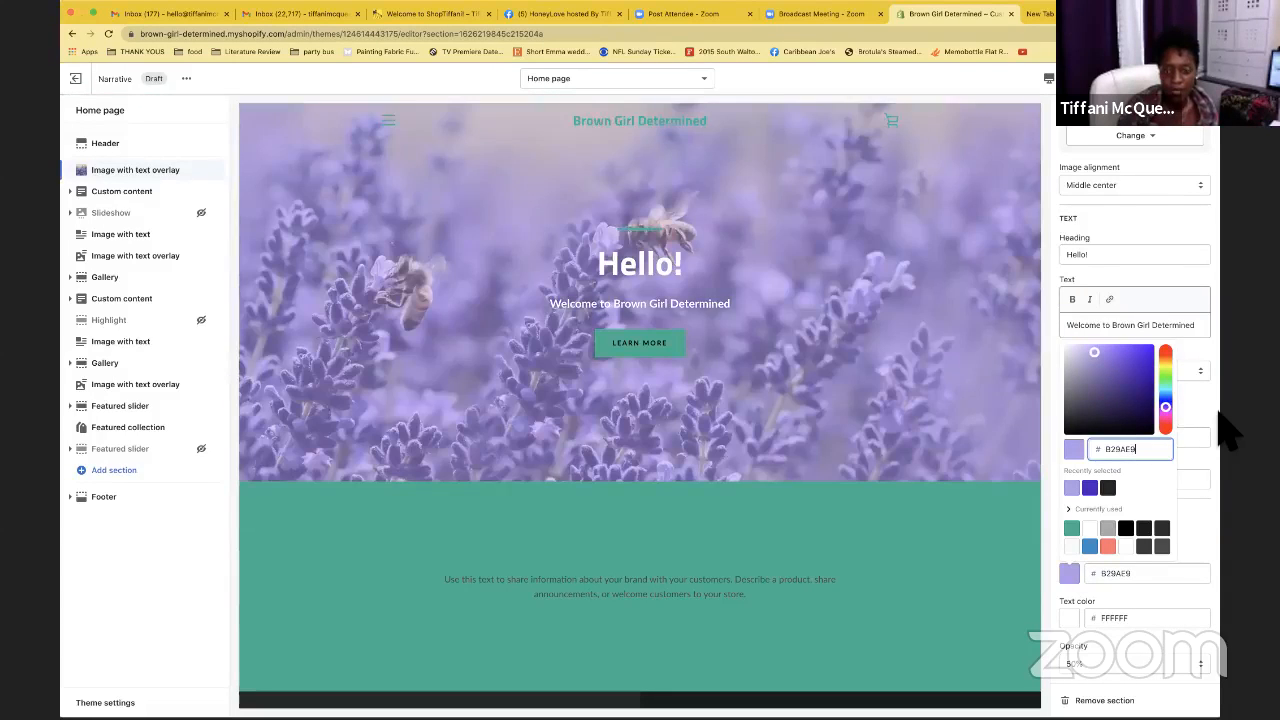
click(1108, 487)
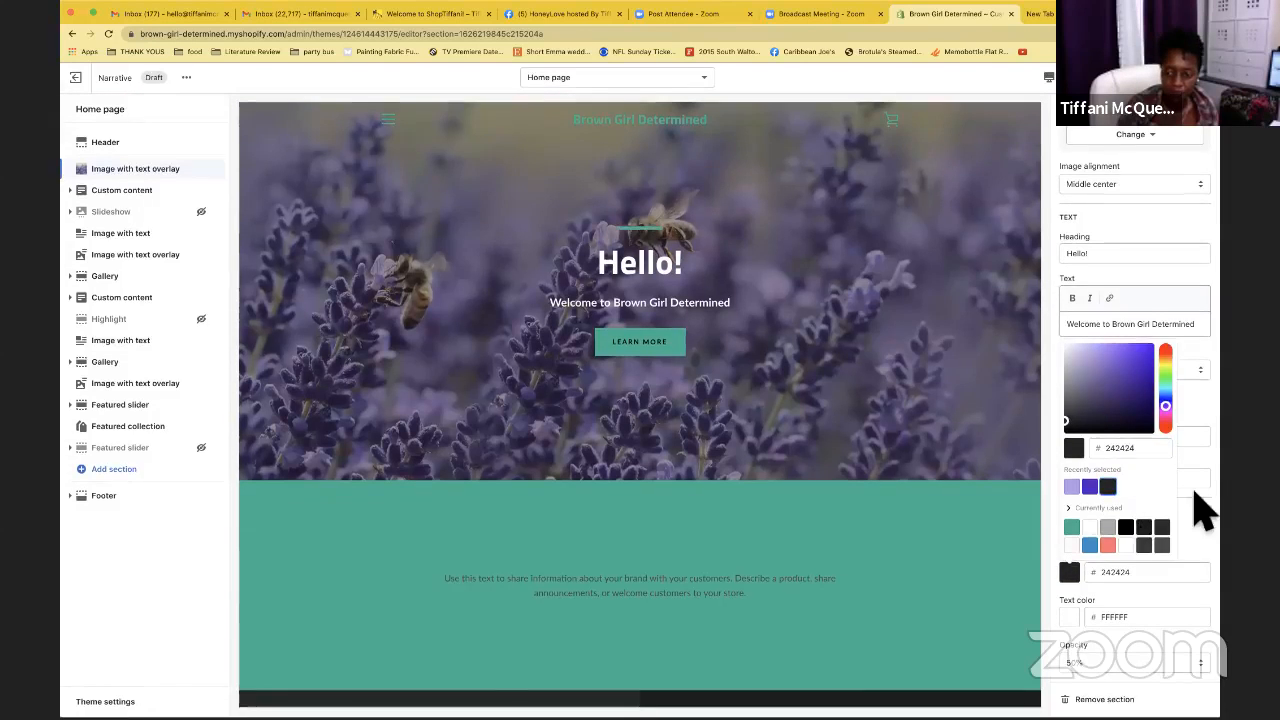
click(1190, 540)
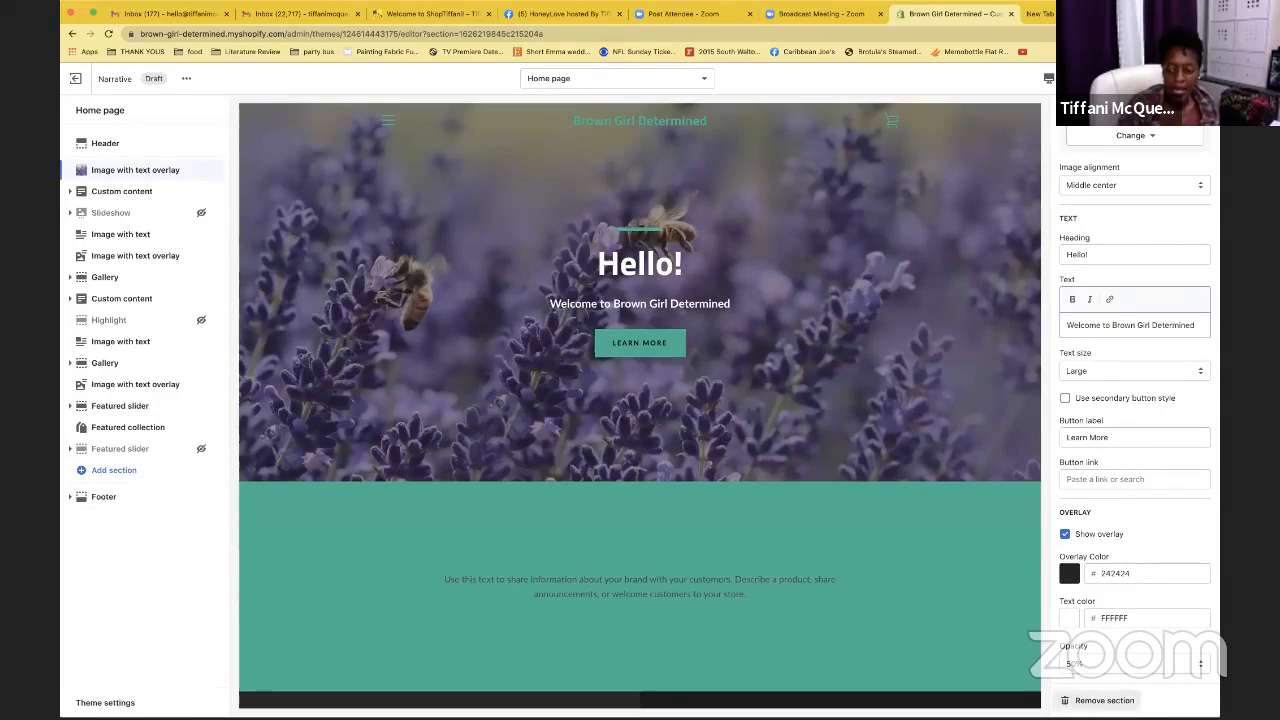
click(1177, 666)
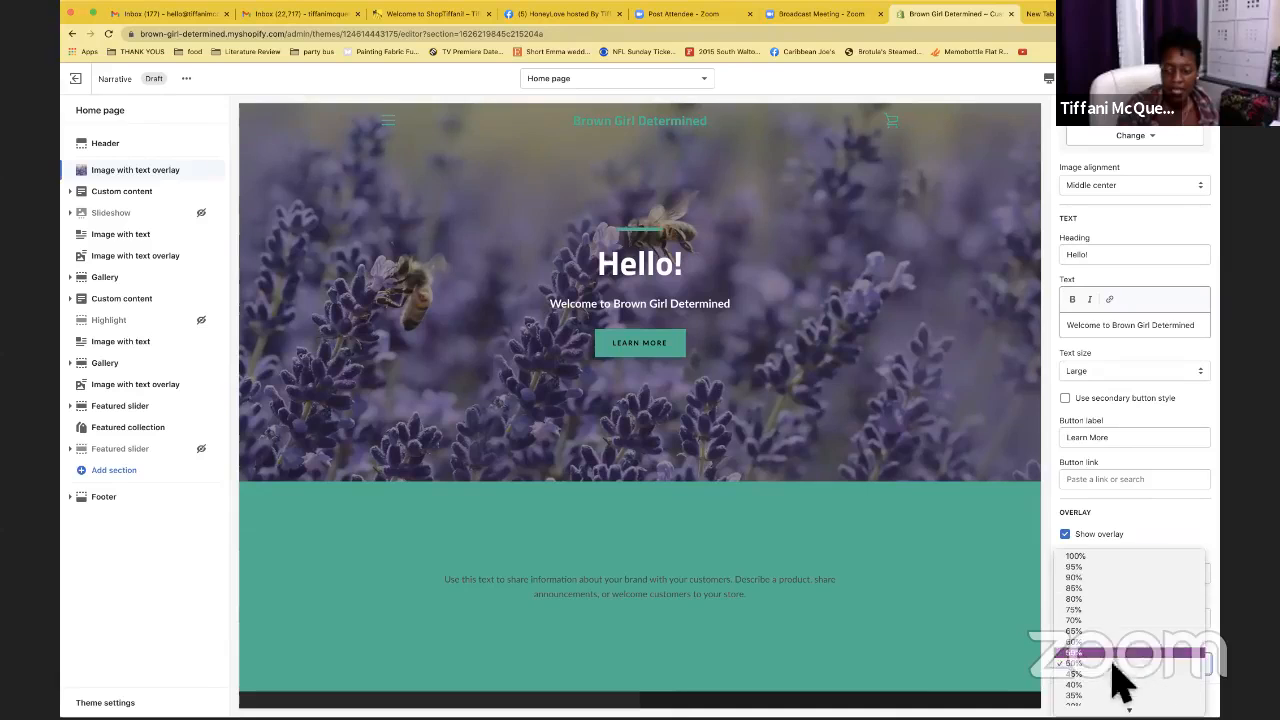
click(1085, 684)
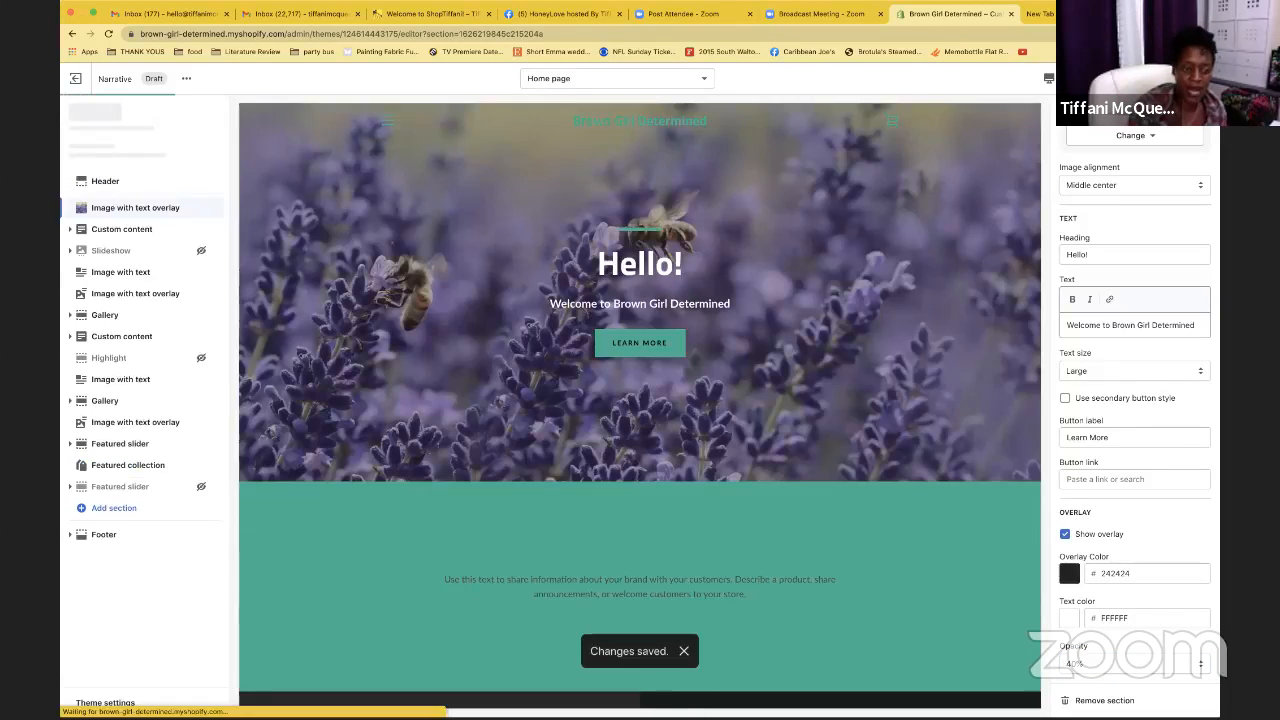
Look over the Custom content and Image with text sections in the preview, then open Header settings
click(148, 197)
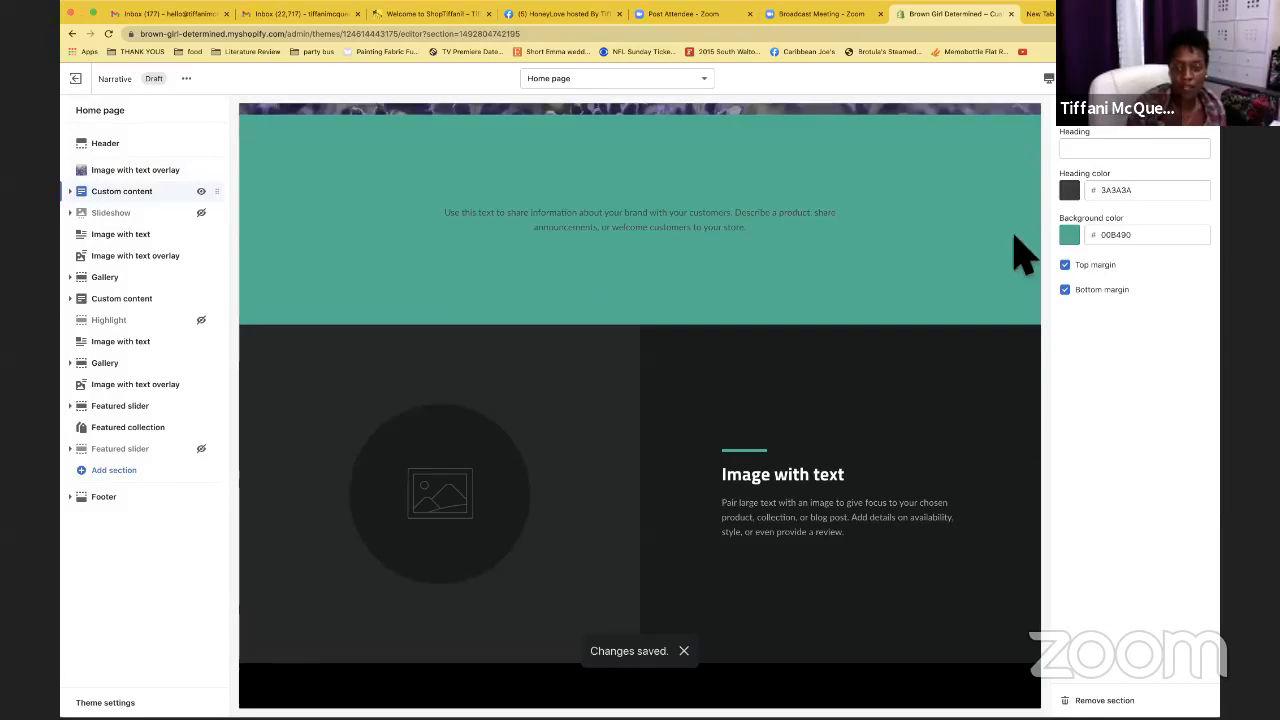
click(141, 238)
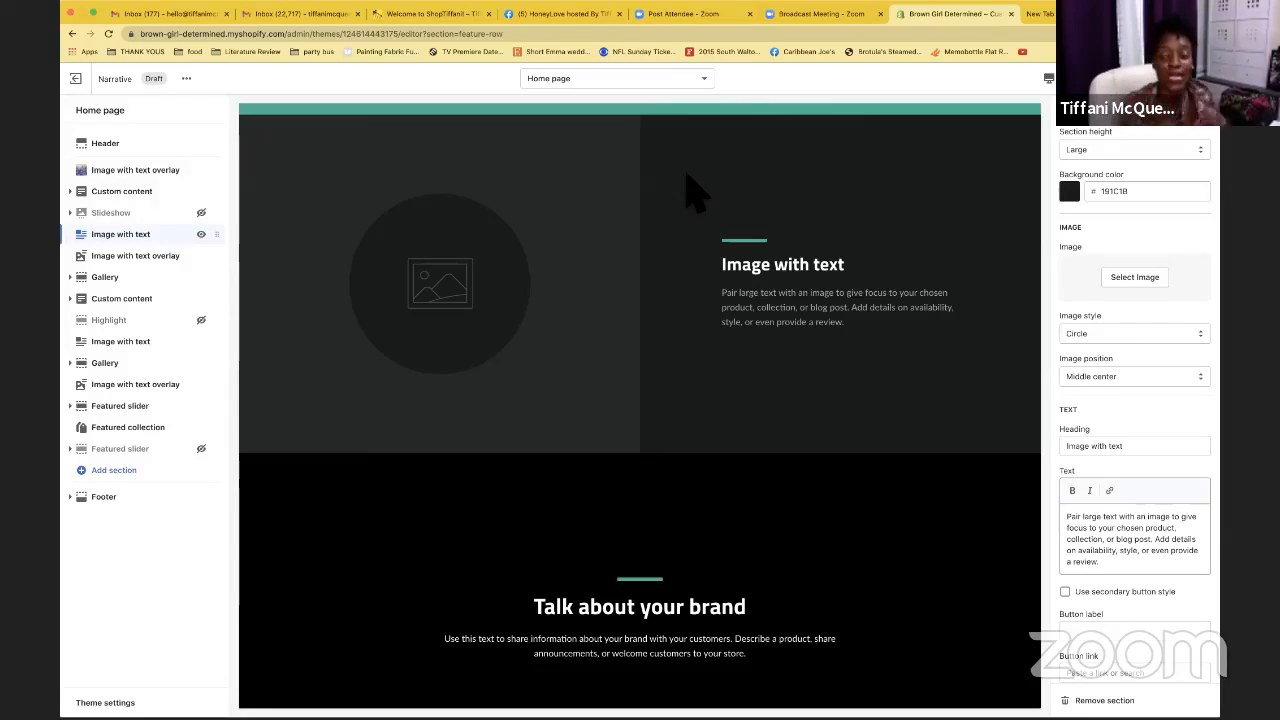
scroll(680, 172, down, 1)
scroll(680, 172, down, 12)
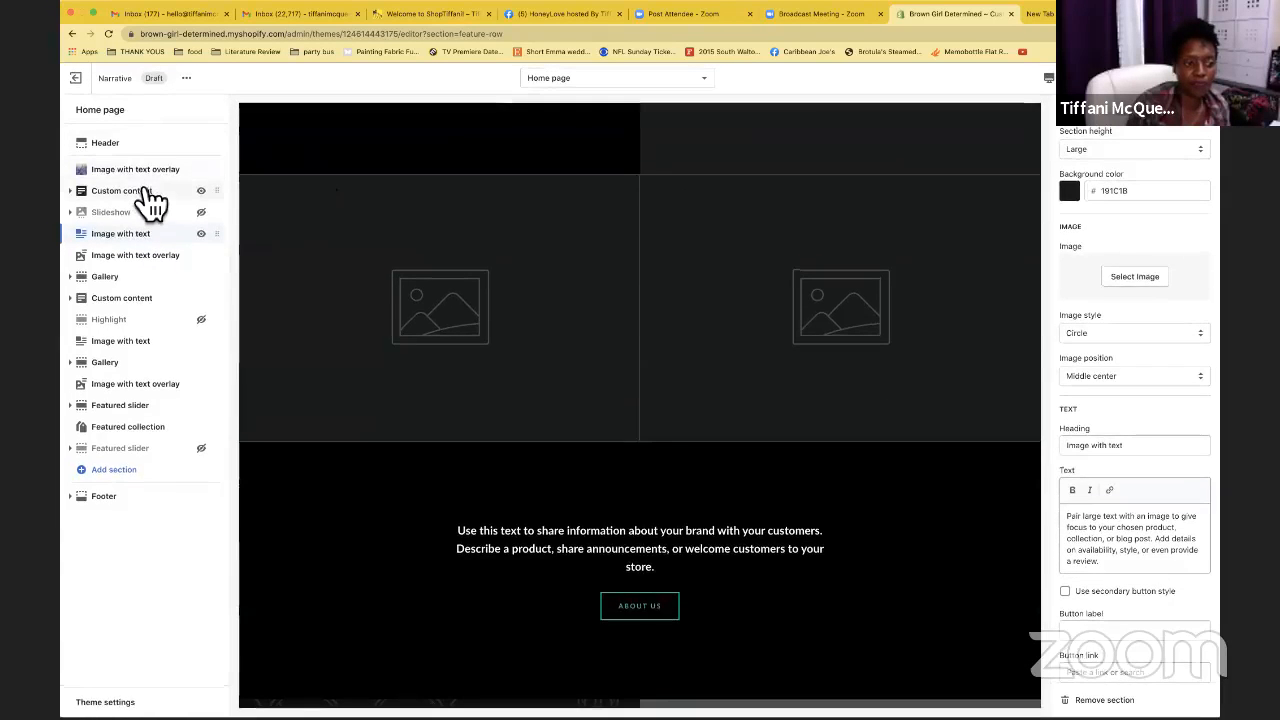
click(158, 150)
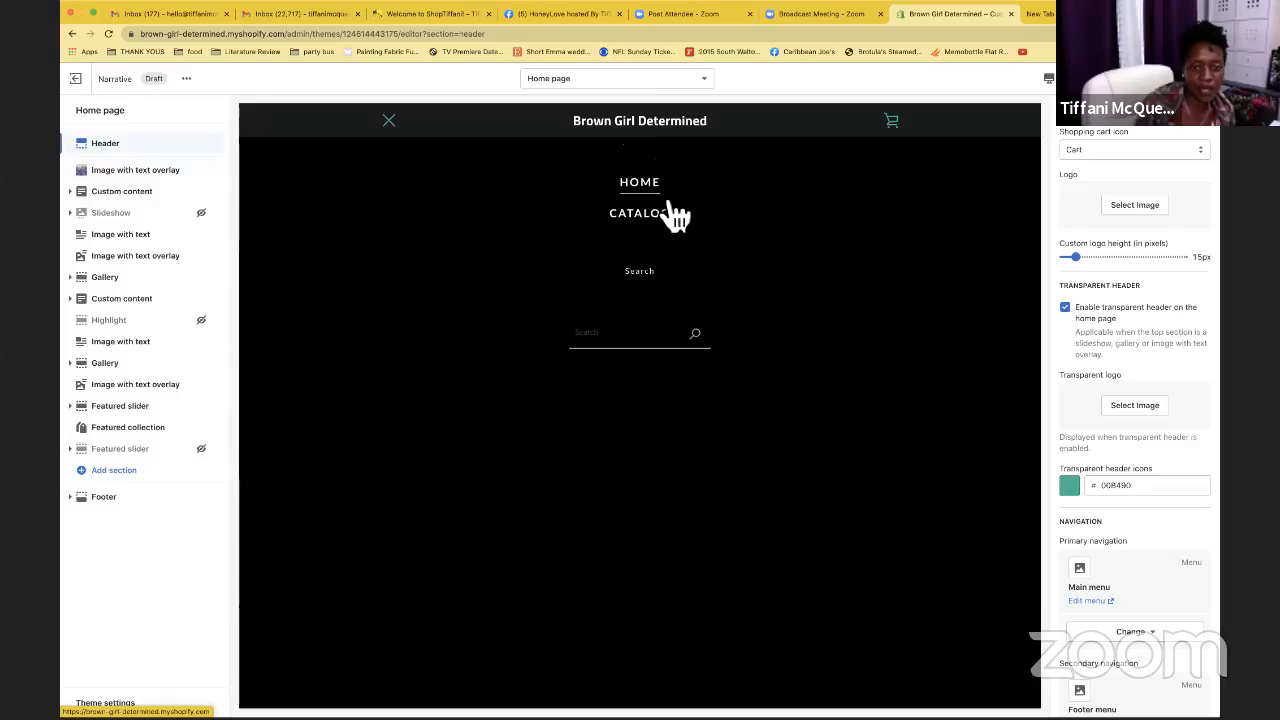
Close the preview's mobile menu, return to the top of the page, and open Theme settings
click(395, 128)
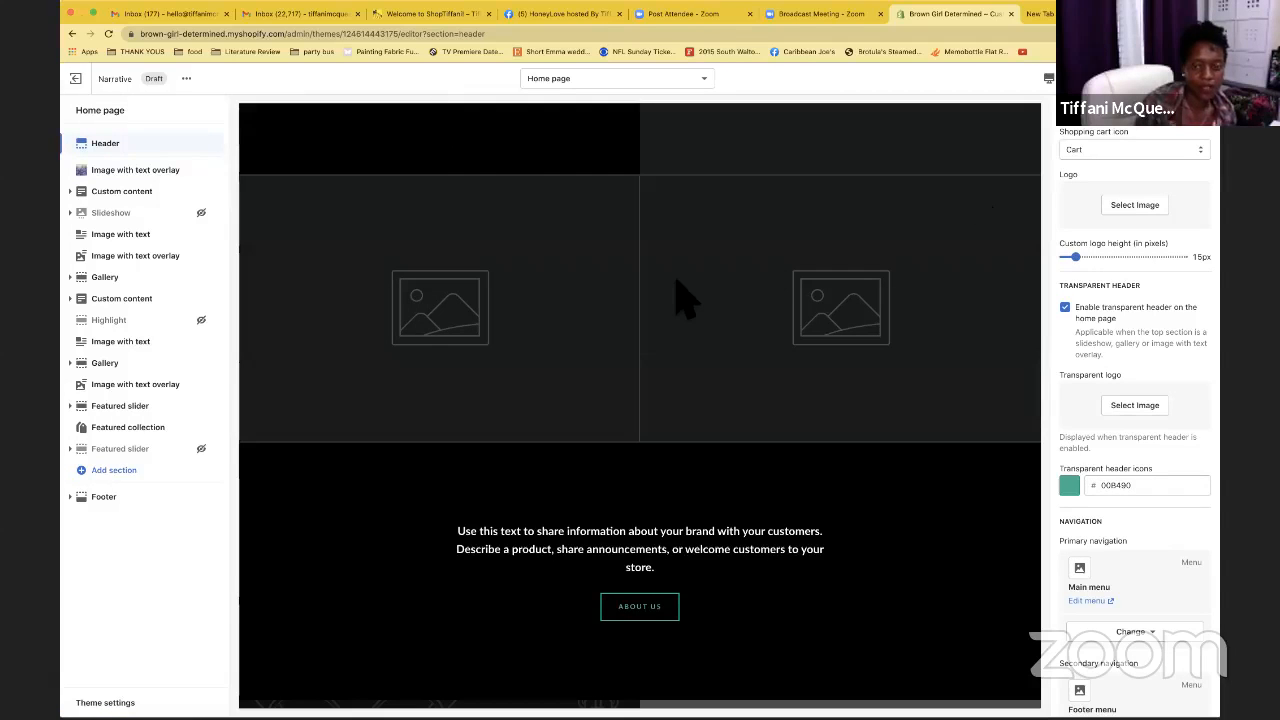
scroll(677, 297, up, 2)
scroll(677, 297, down, 5)
scroll(677, 297, up, 5)
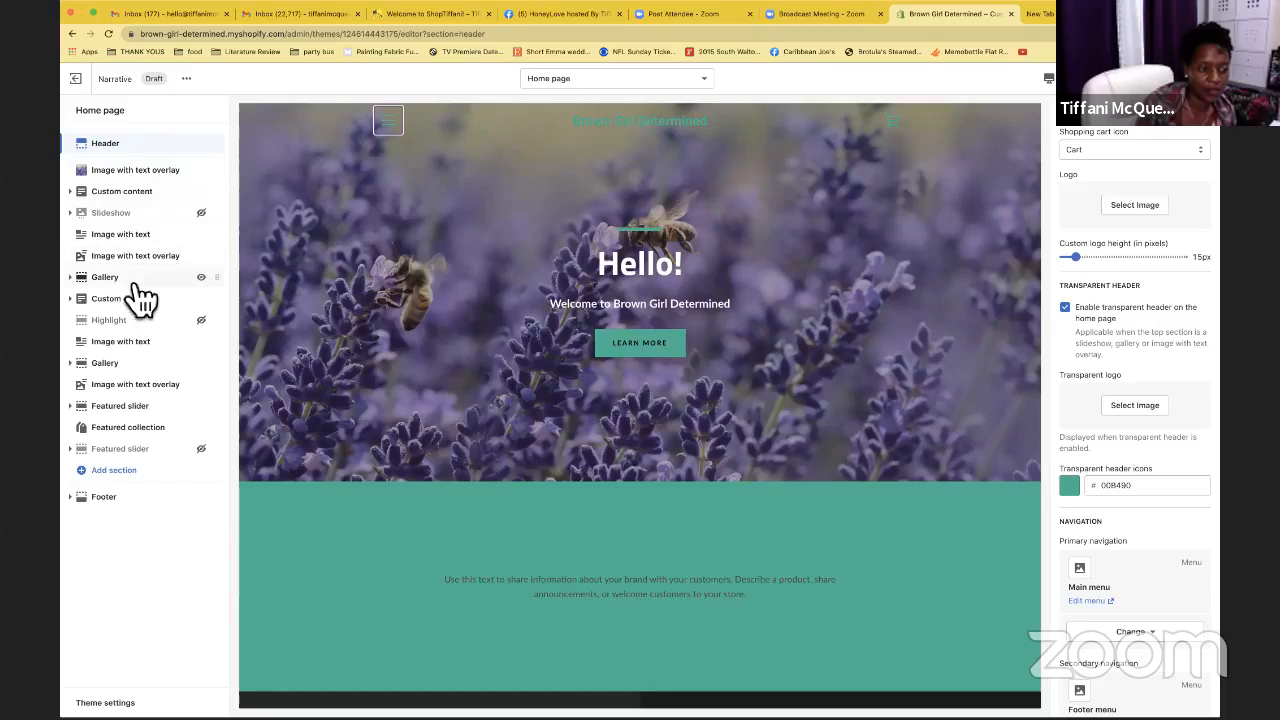
click(150, 702)
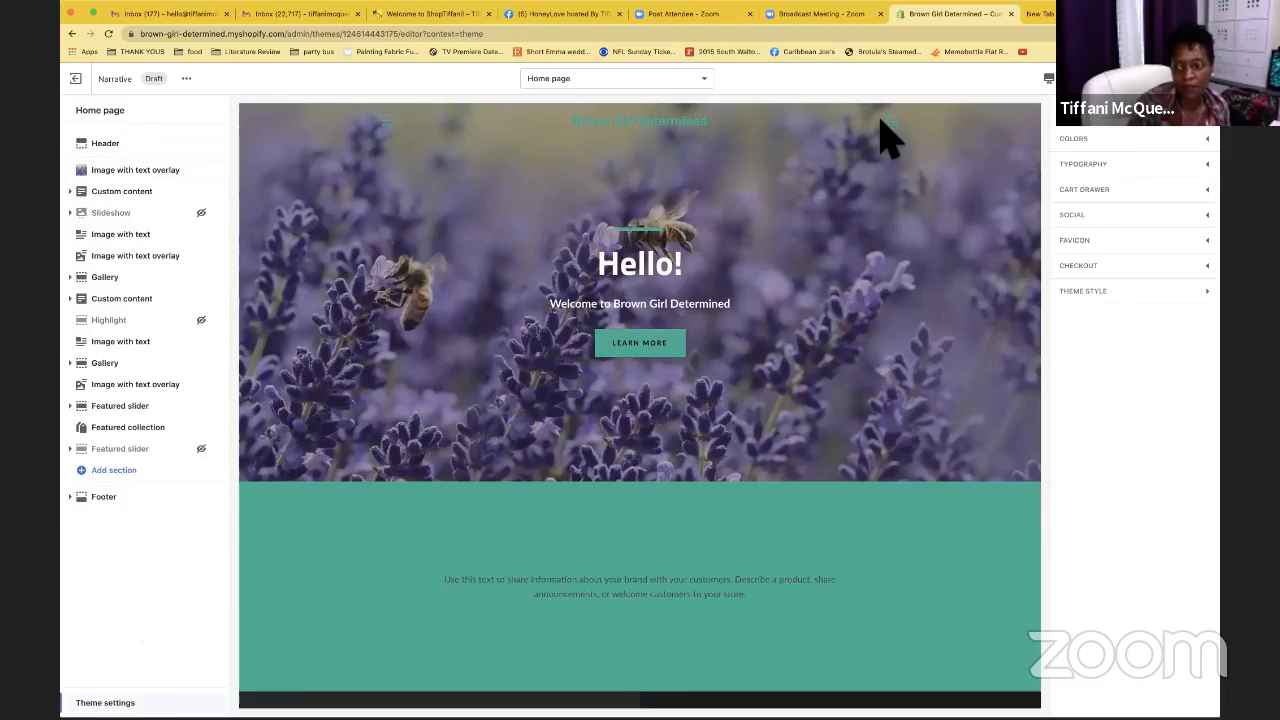
Expand the Colors theme settings to show the accent, text, icon and background colours
click(1156, 148)
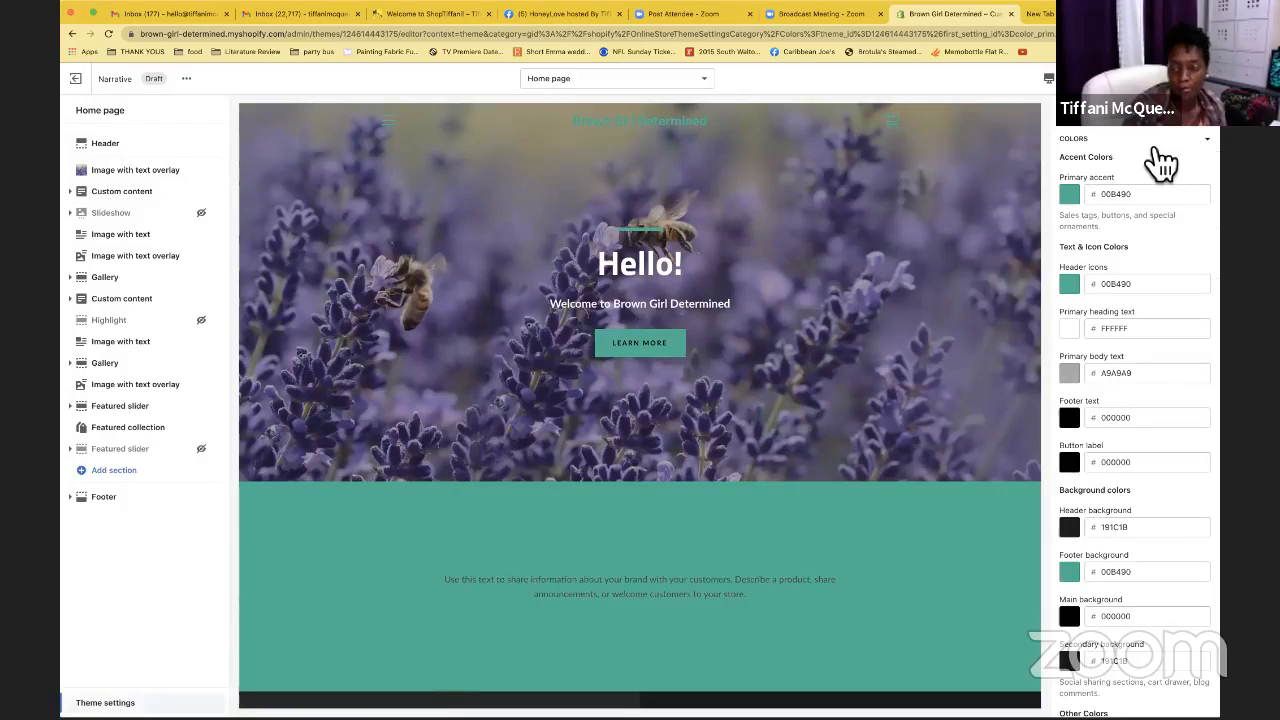
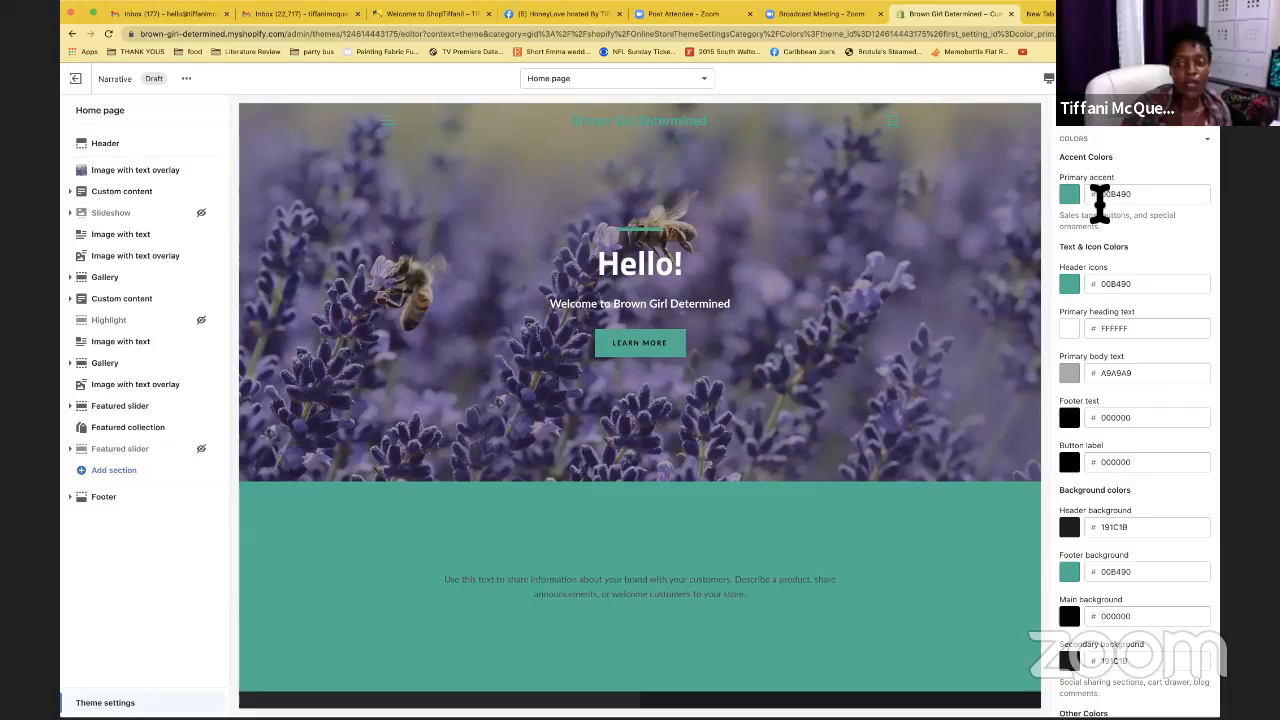
In a new Chrome tab, search Google for 'hex code' and scroll through the results
click(1041, 14)
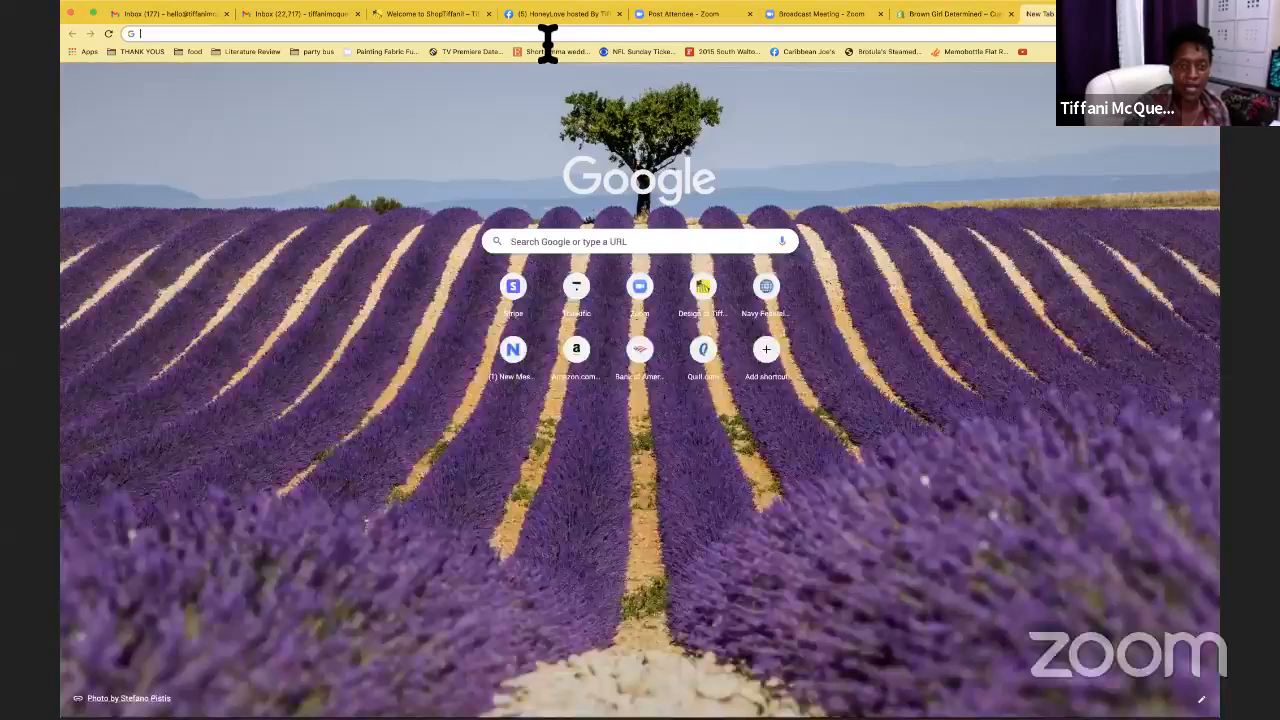
click(548, 40)
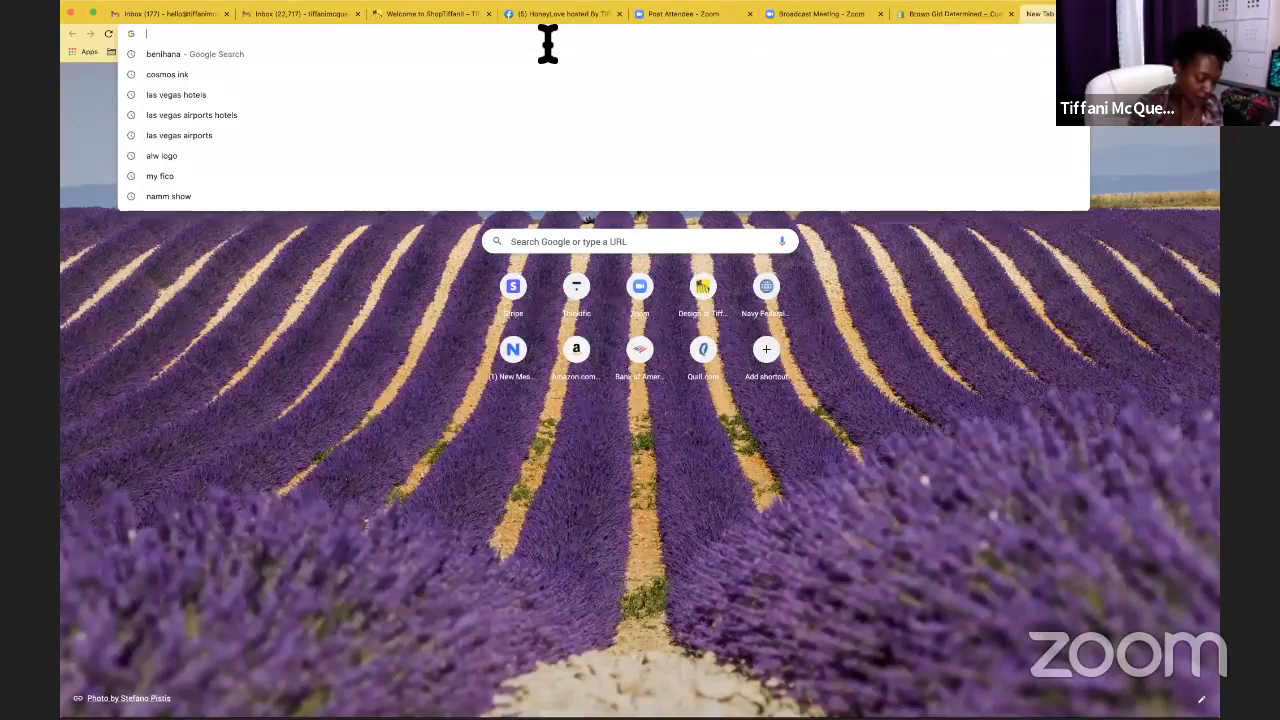
text(hex)
text(code)
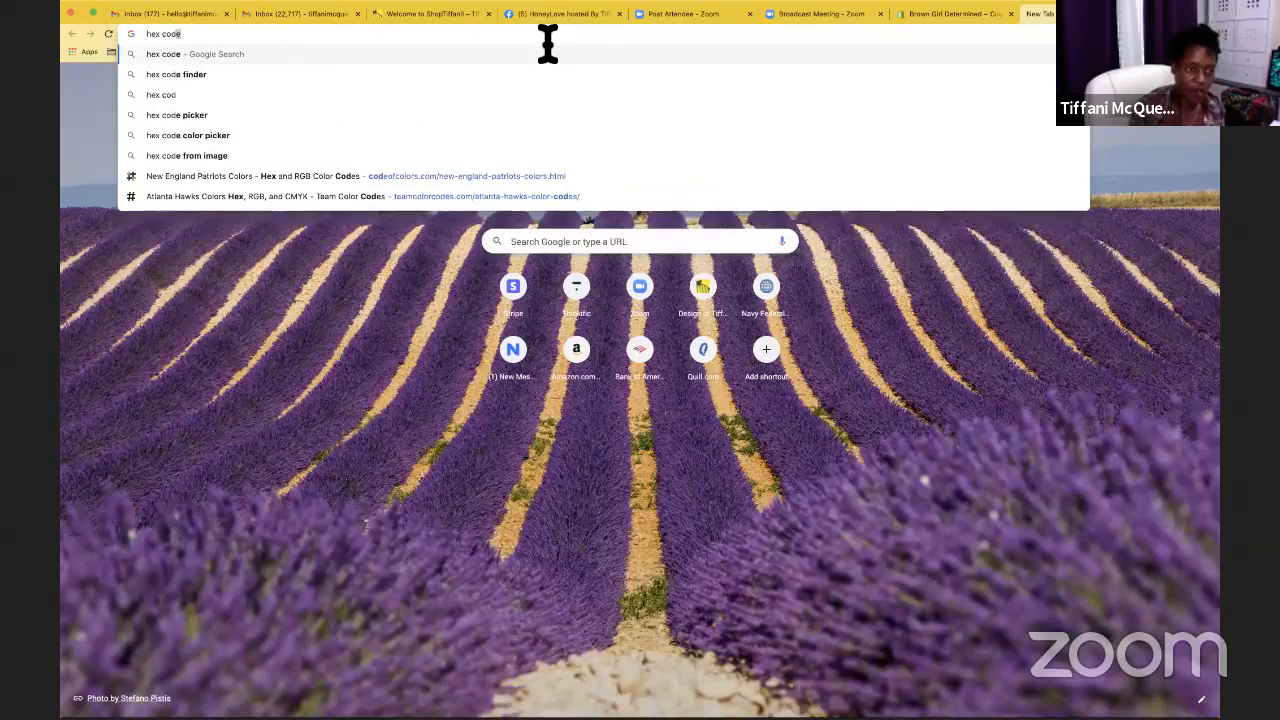
key(Return)
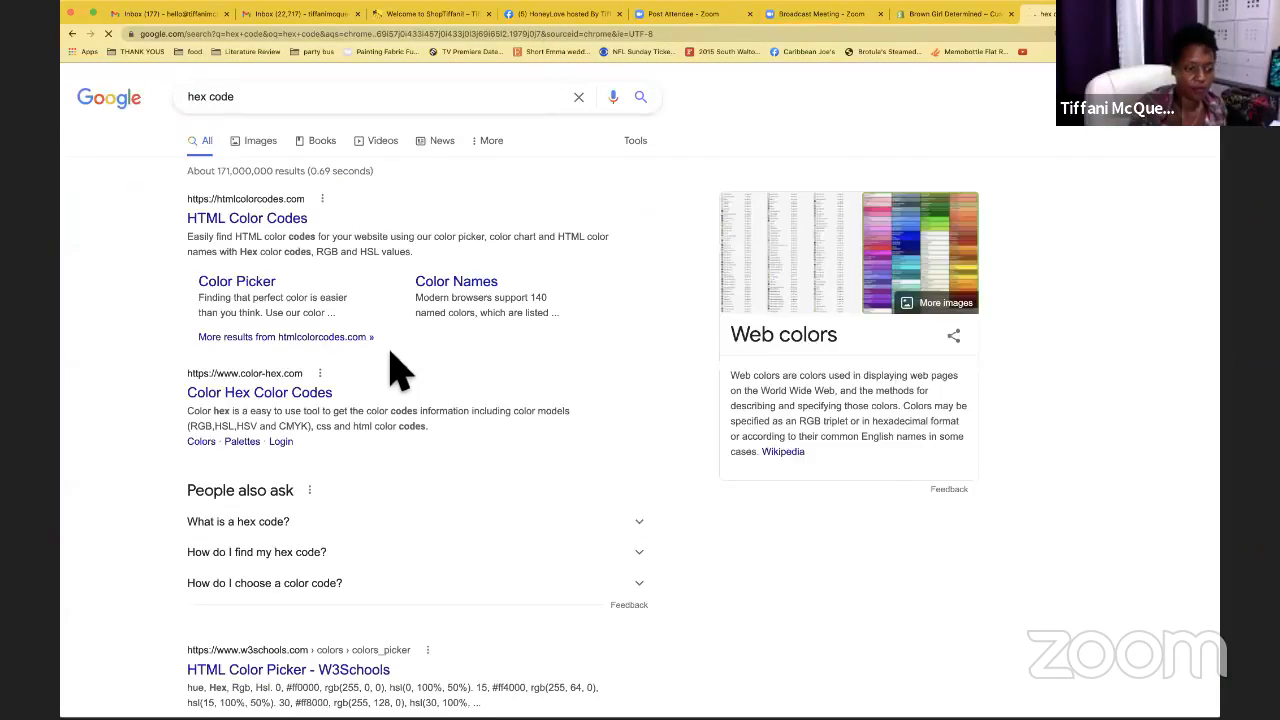
scroll(400, 372, down, 3)
scroll(405, 375, down, 7)
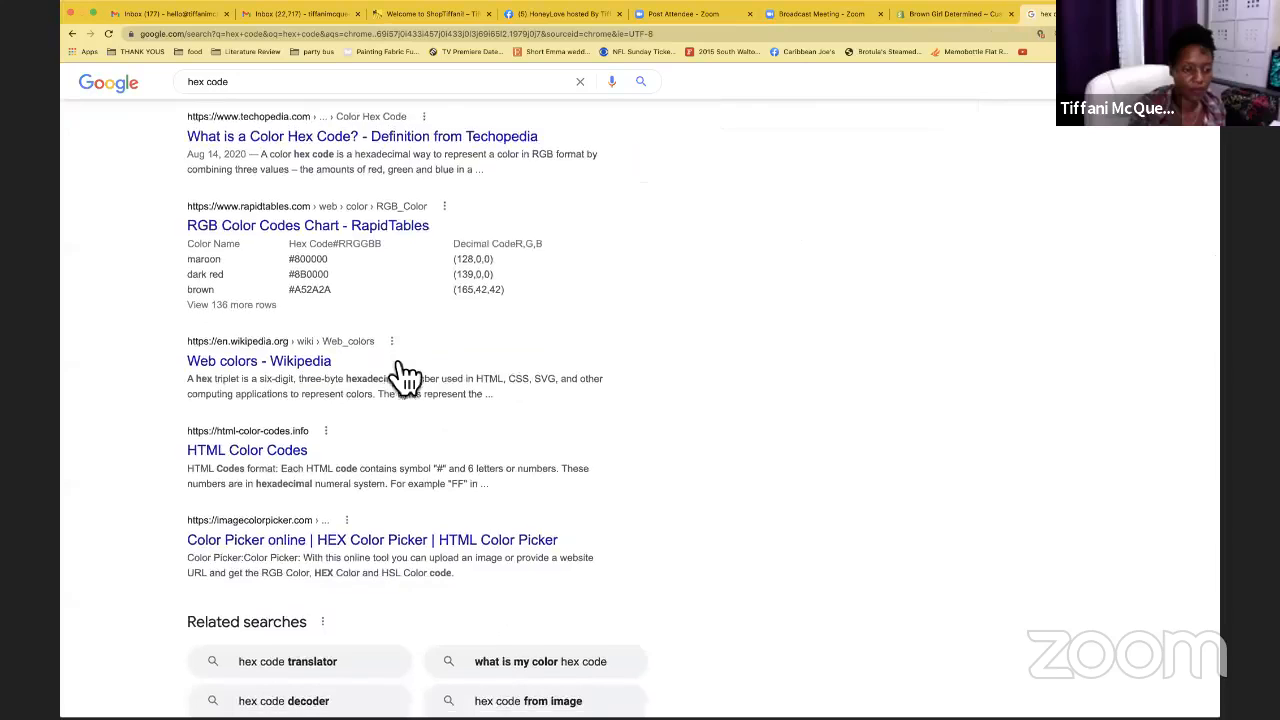
scroll(400, 370, down, 4)
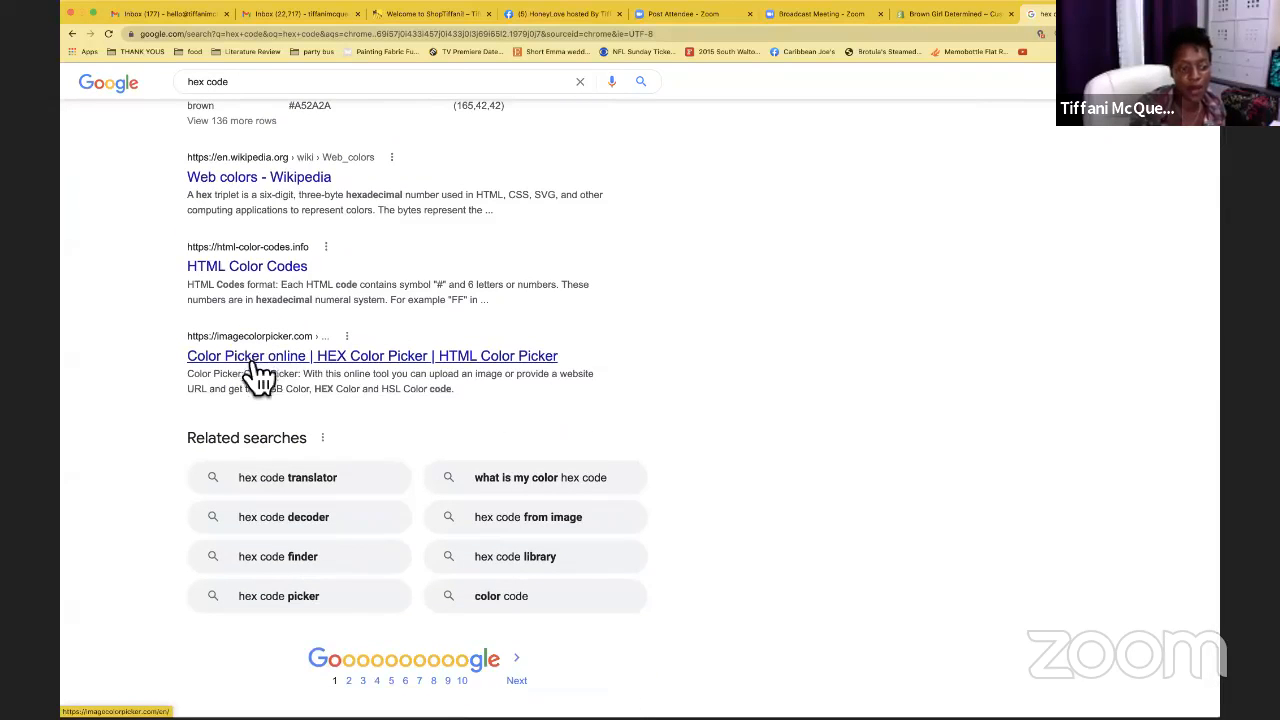
Open imagecolorpicker.com and cancel the Use Your Image option without picking a file
click(250, 372)
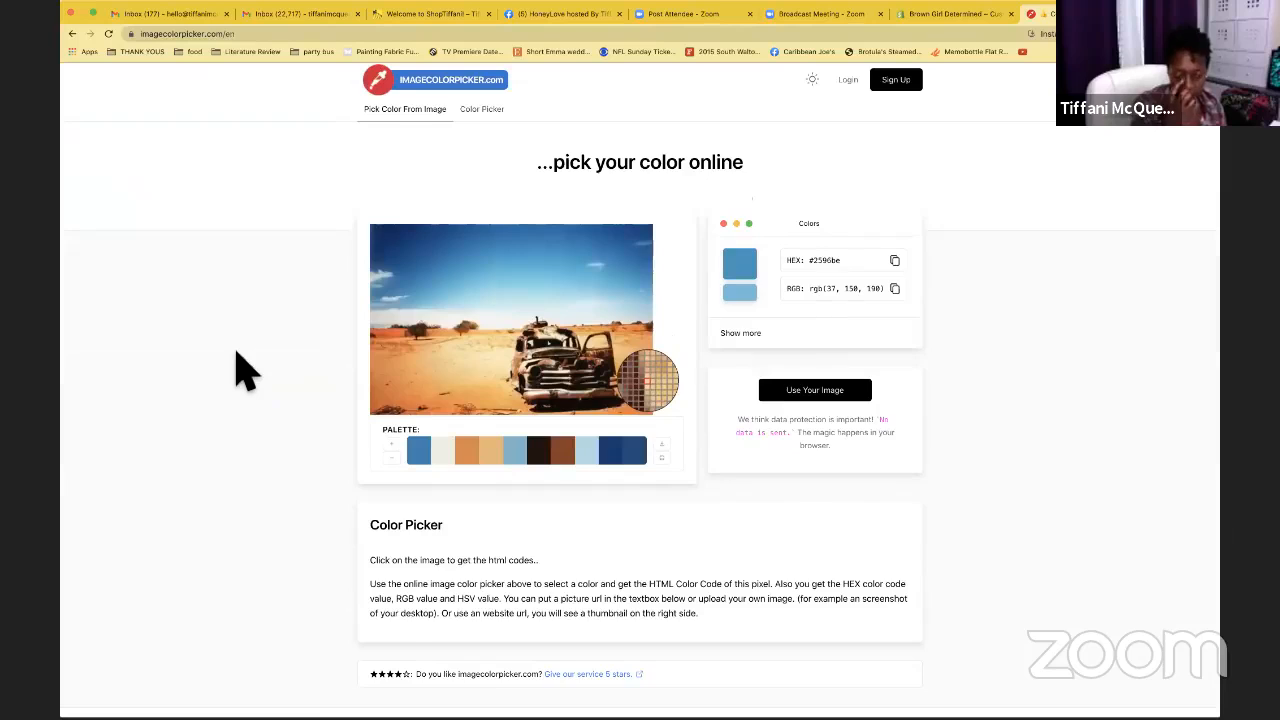
scroll(997, 520, down, 1)
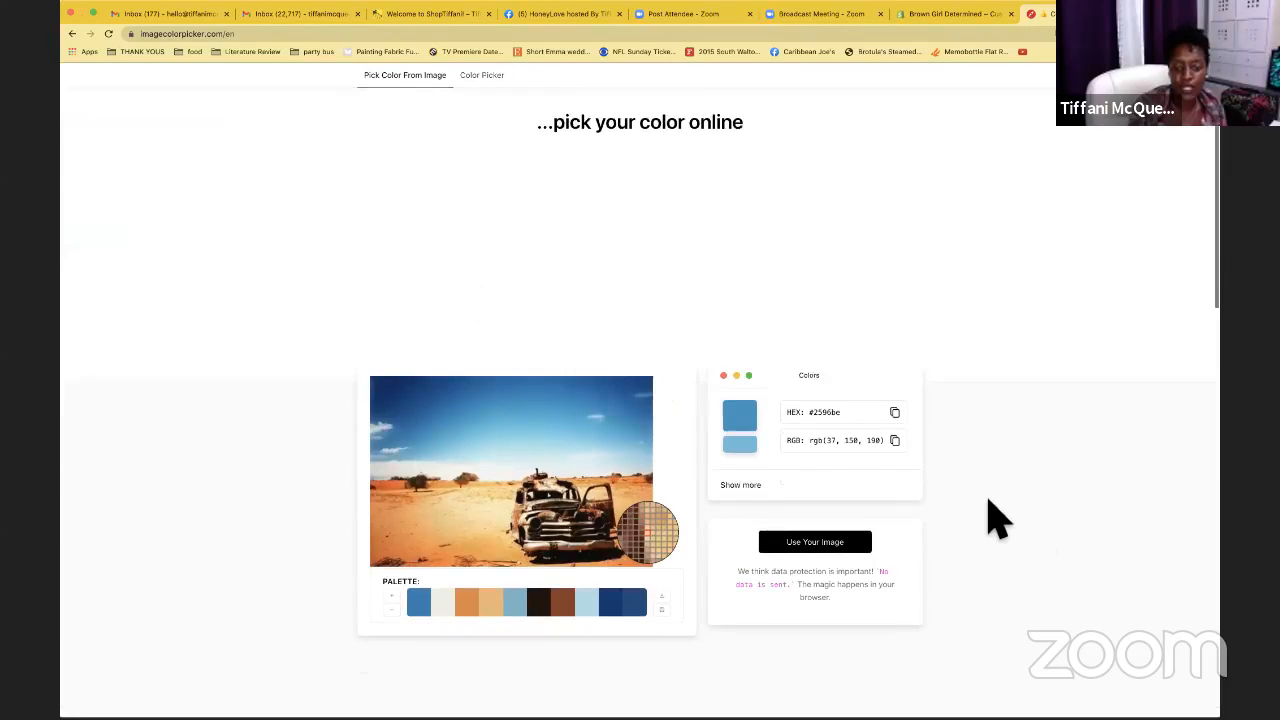
scroll(990, 522, down, 1)
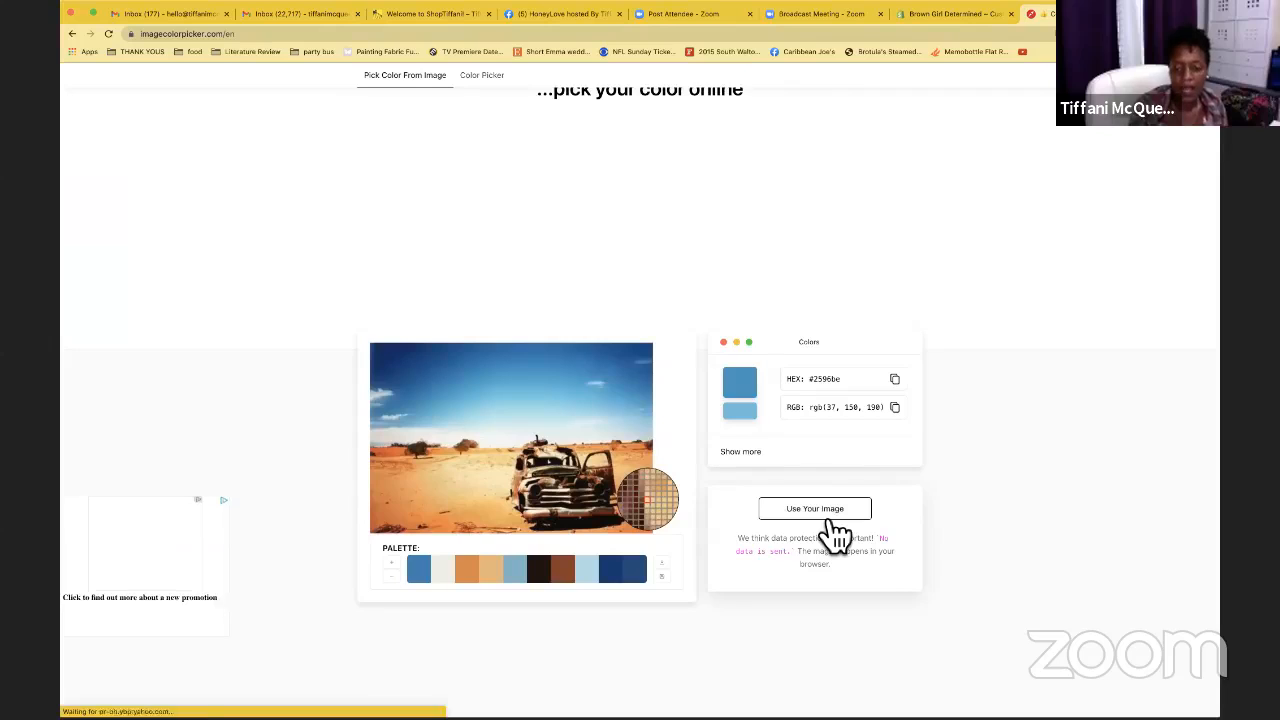
click(828, 518)
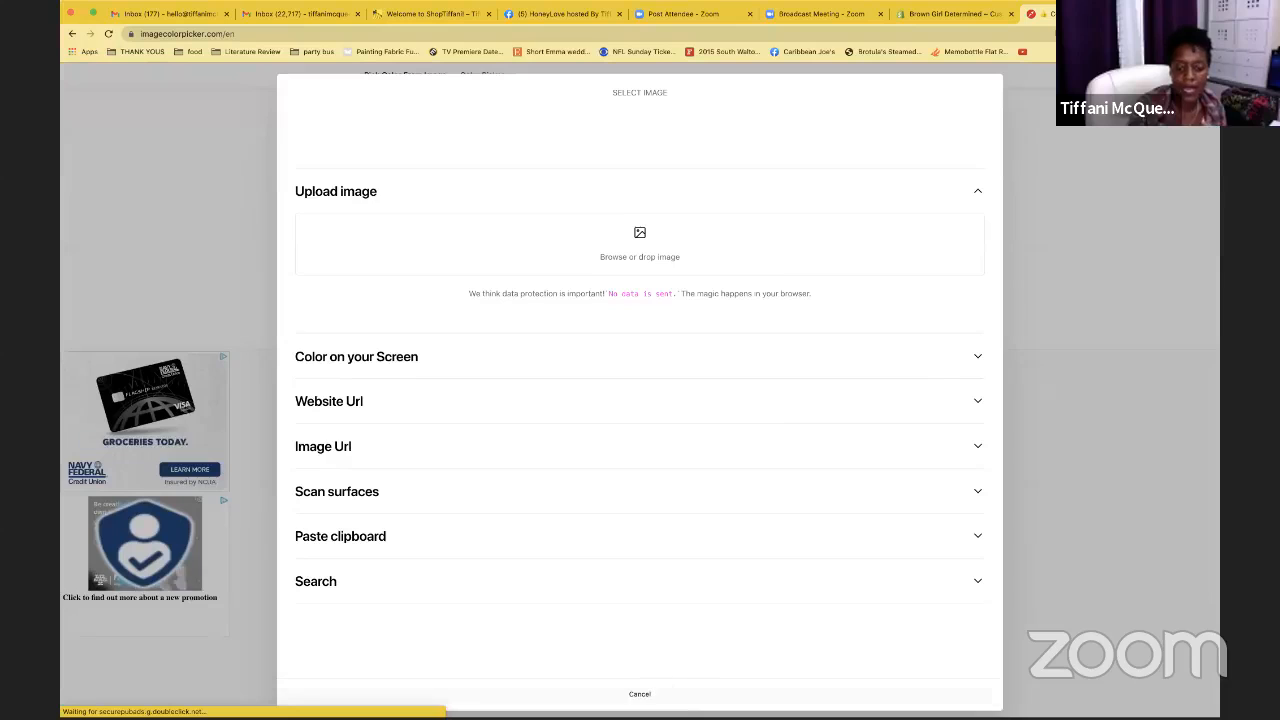
click(641, 694)
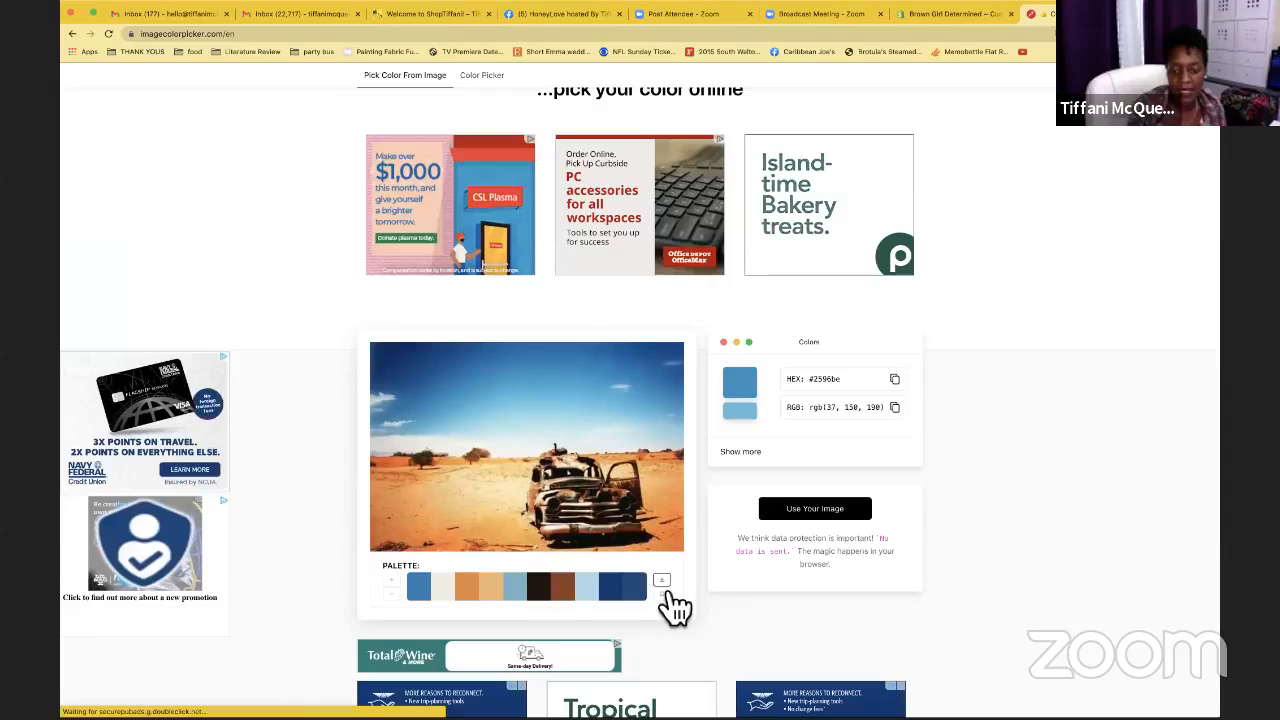
Read the hex codes of the palette's cream and orange swatches, then go back to Shopify
click(443, 566)
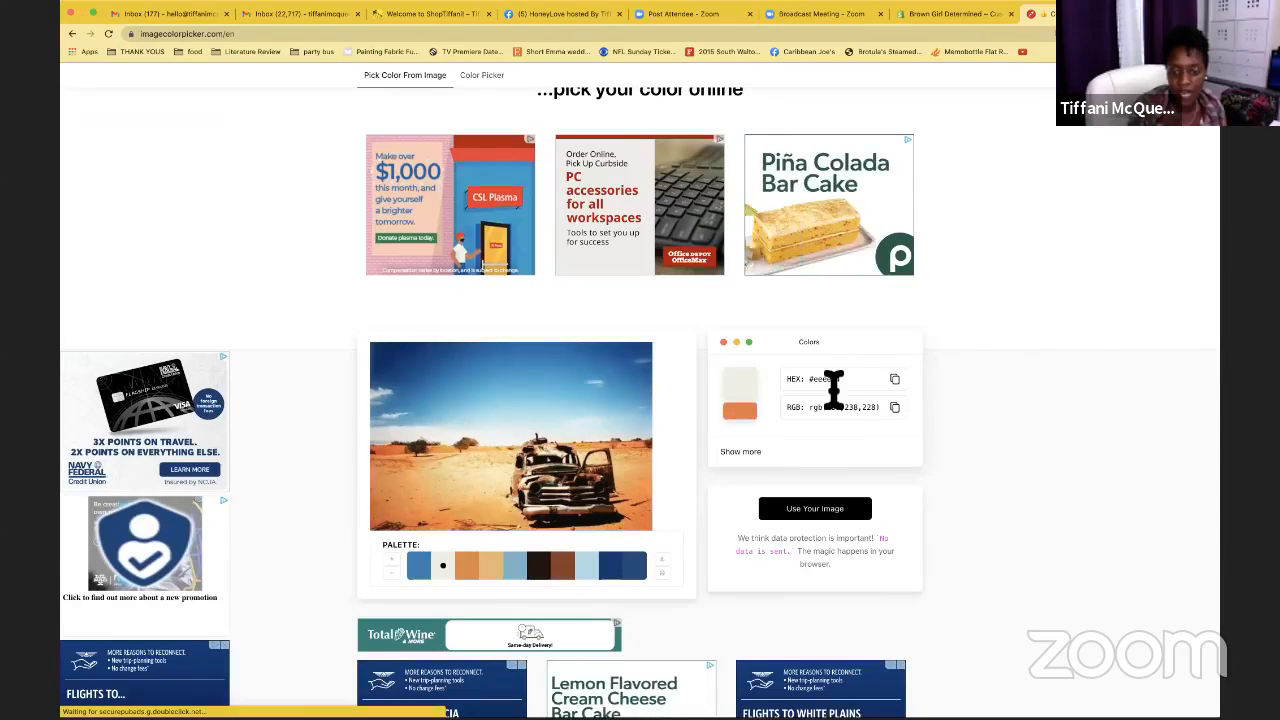
click(468, 566)
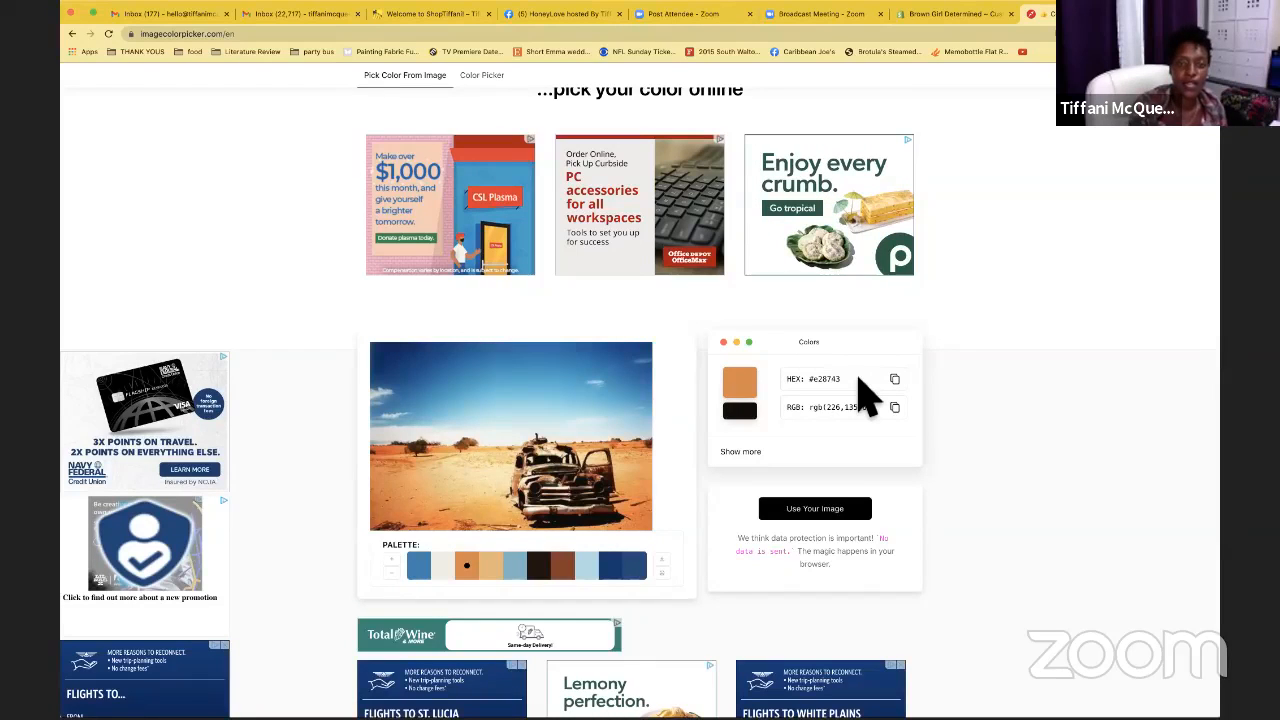
click(951, 14)
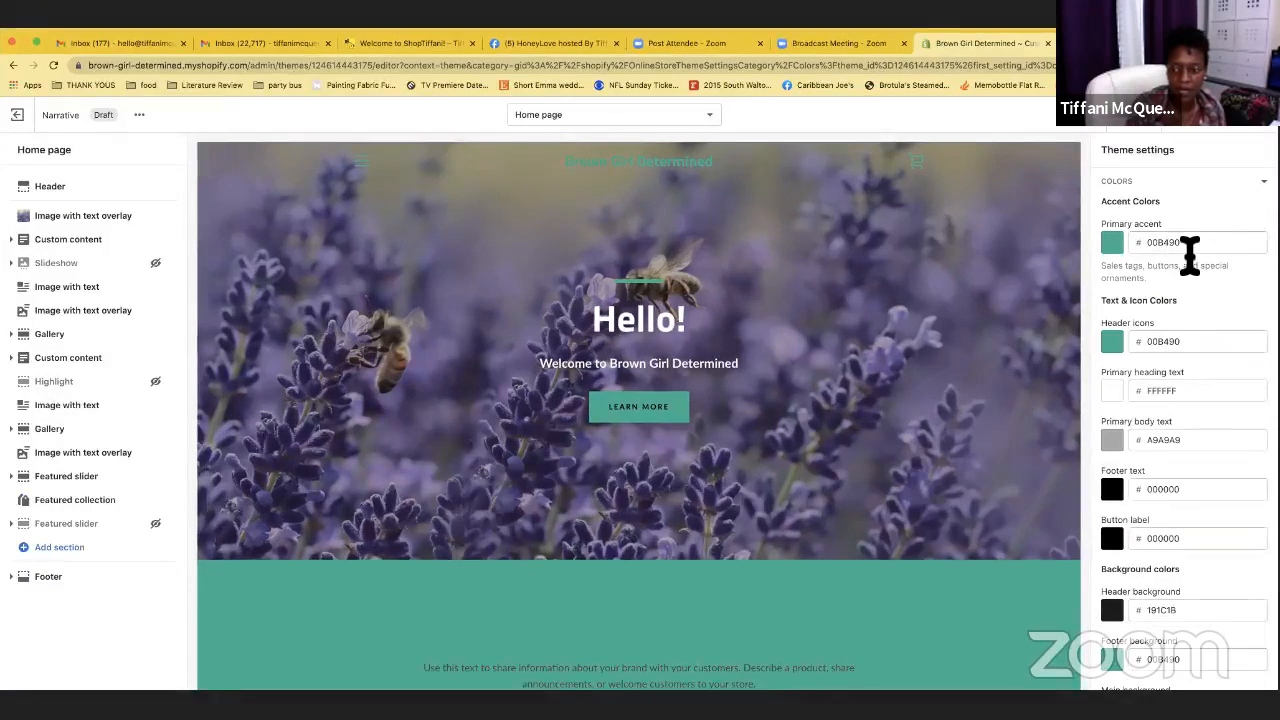
Replace the teal primary accent colour with purple 76479D
click(1141, 194)
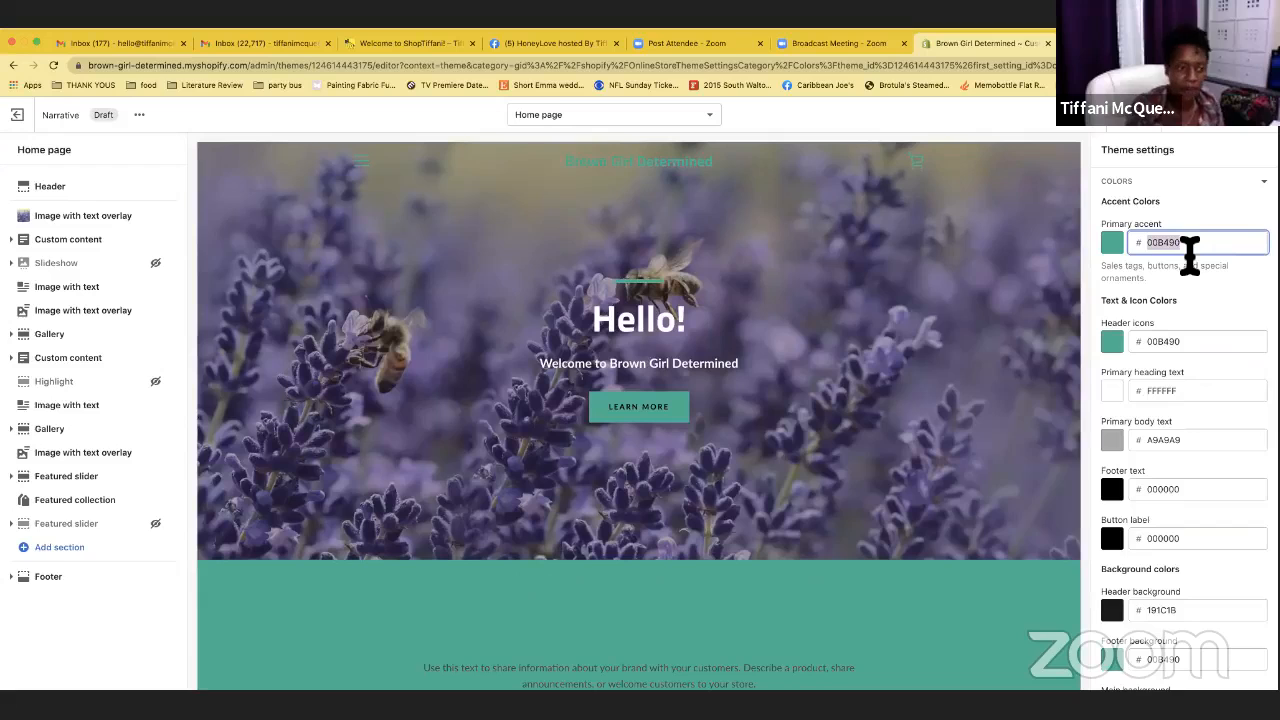
text(76479d)
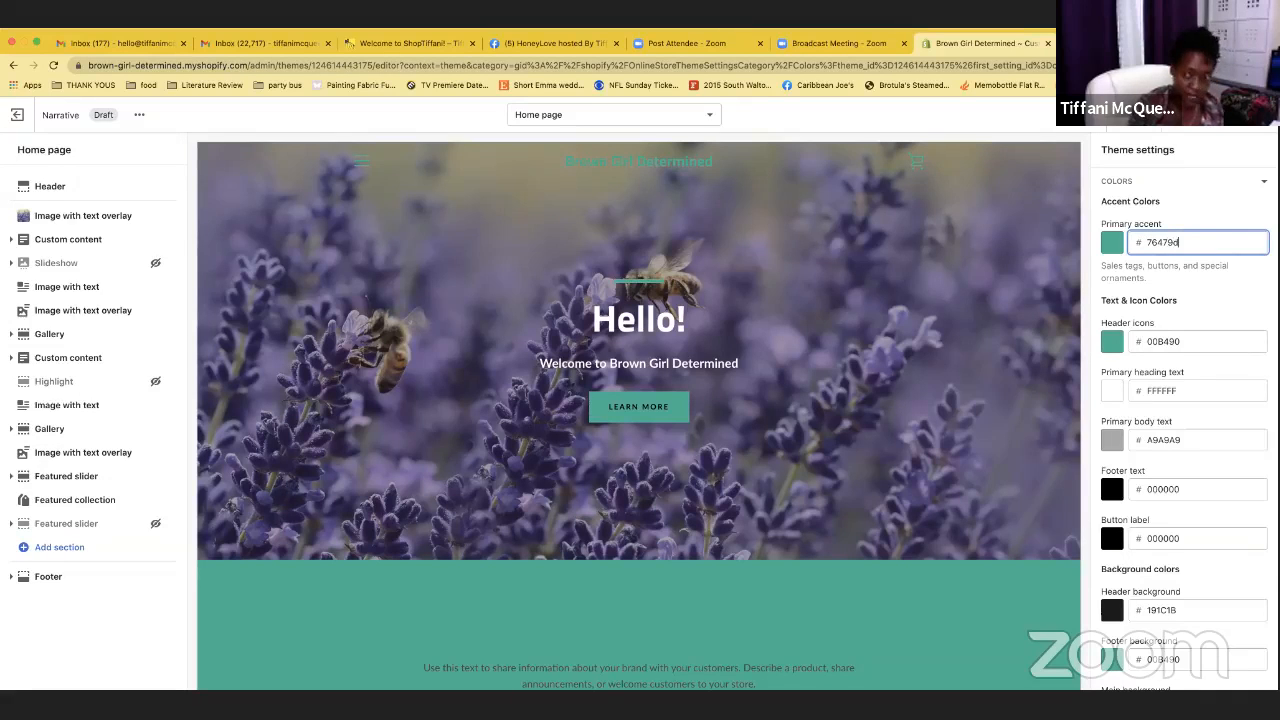
key(Return)
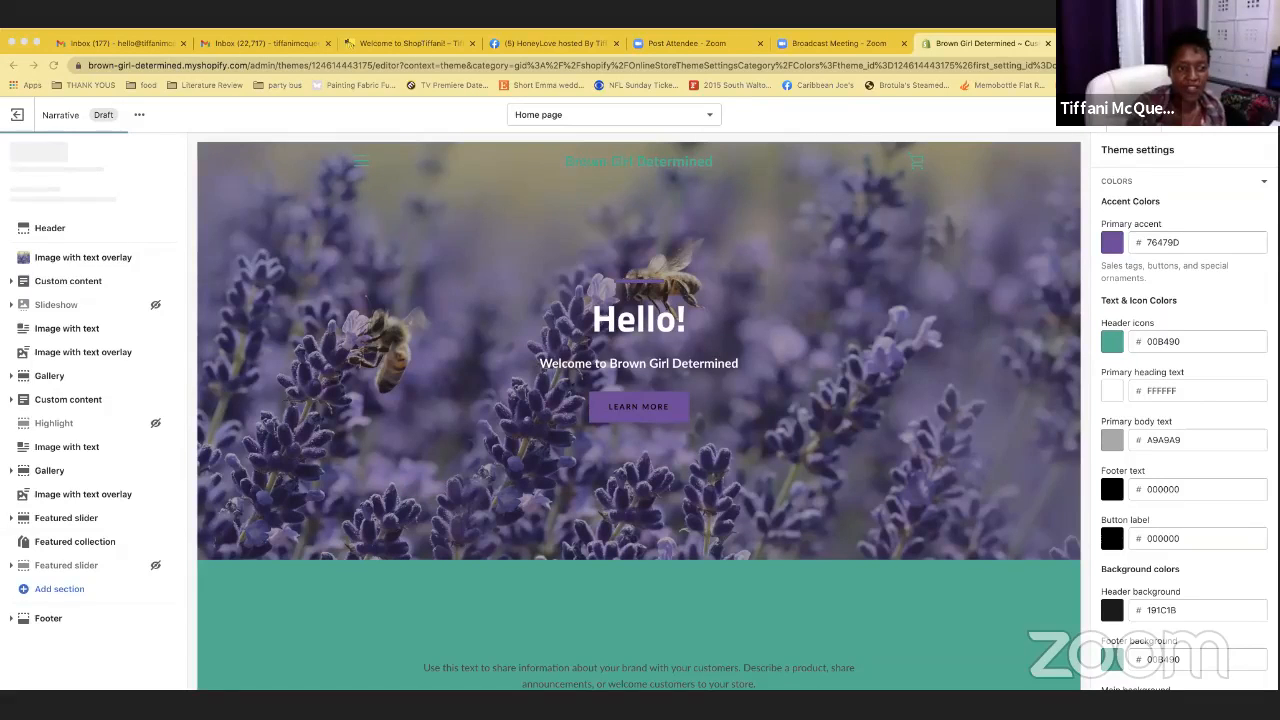
click(1263, 43)
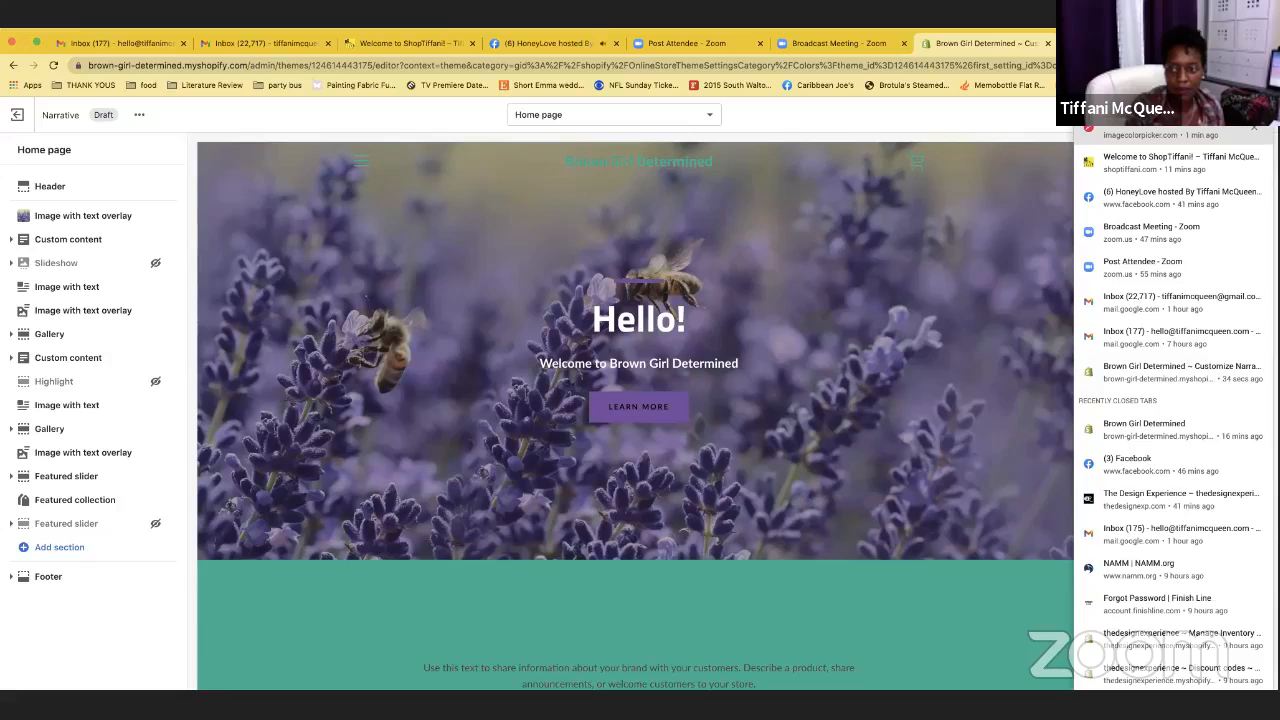
key(Escape)
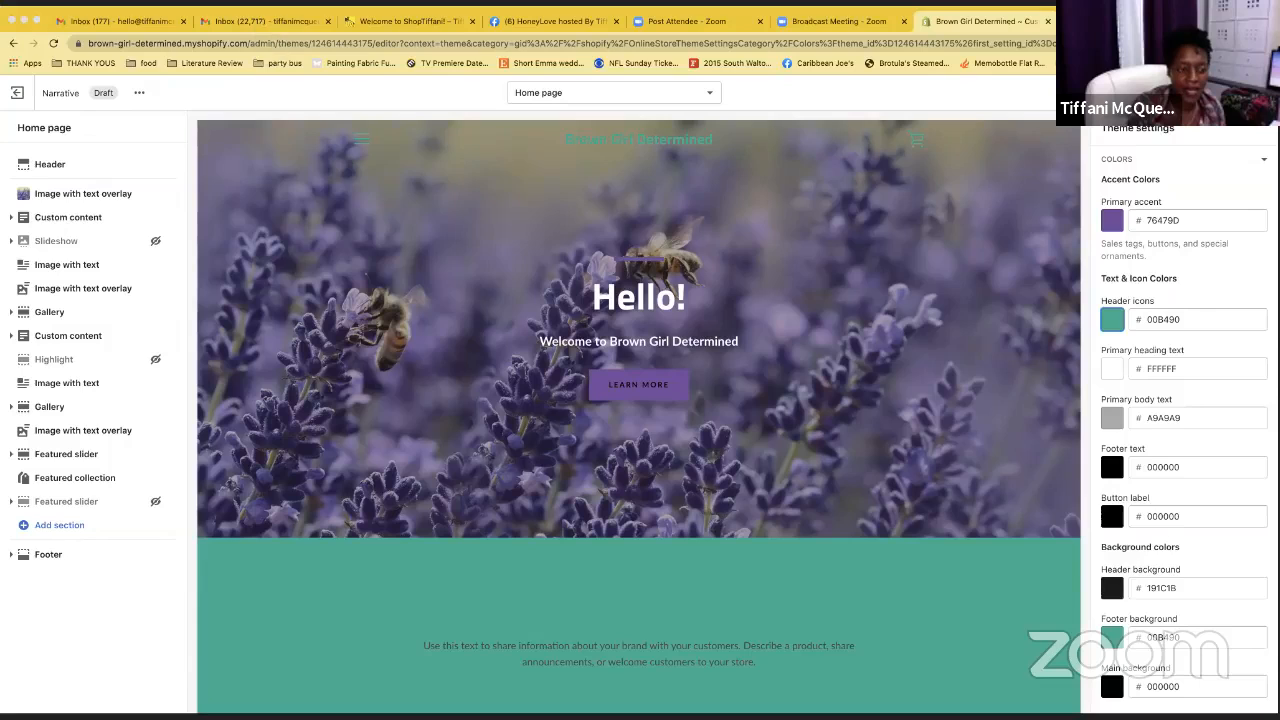
Set the header icons colour to grey 666666
click(1171, 323)
double_click(1171, 322)
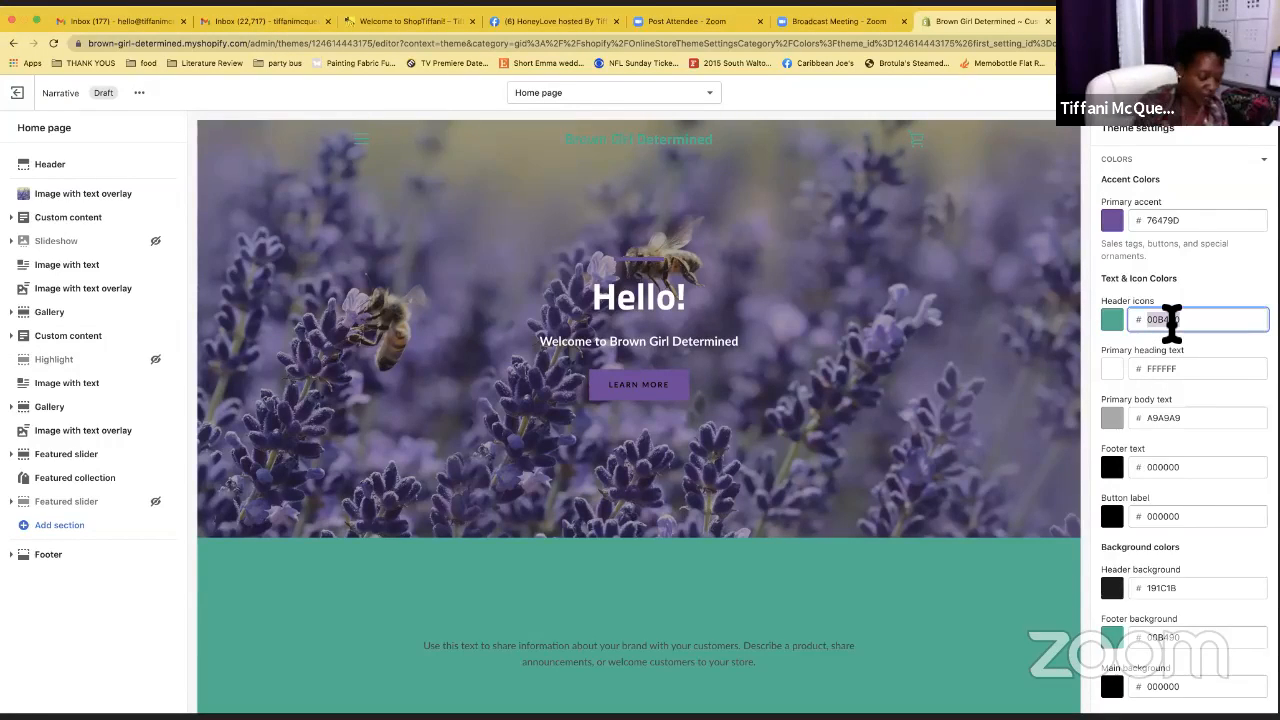
text(666666)
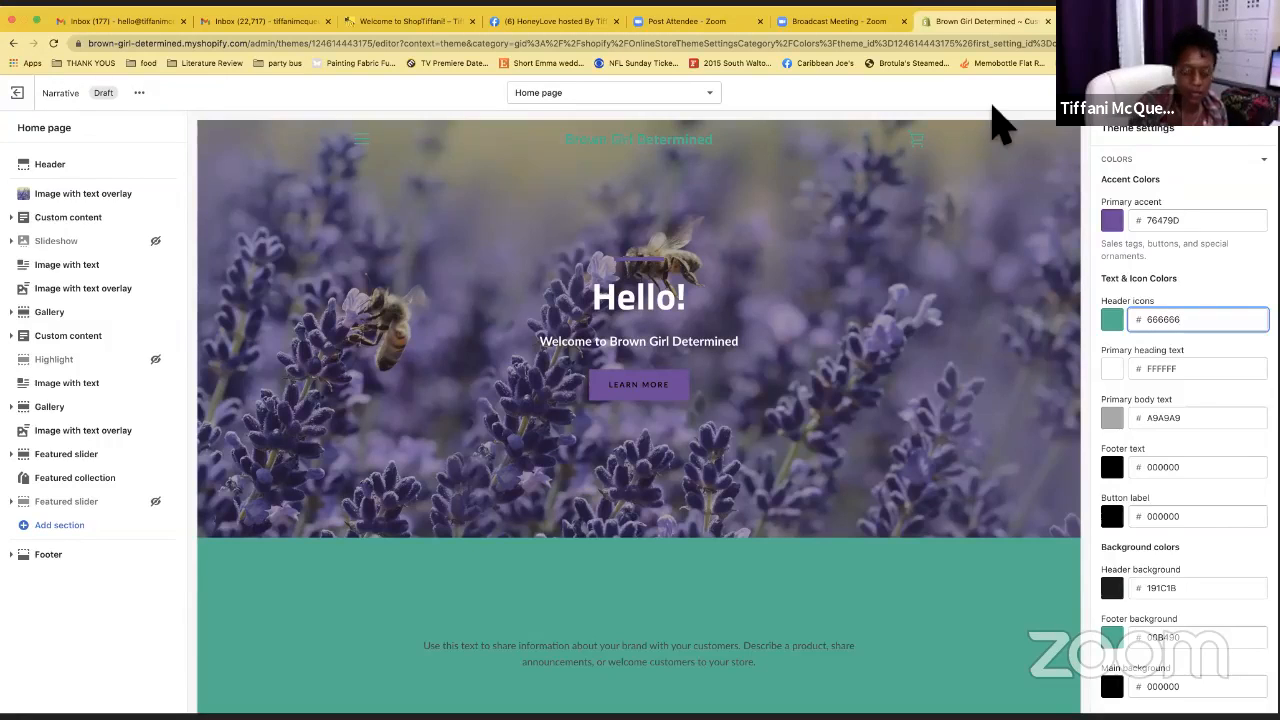
key(Tab)
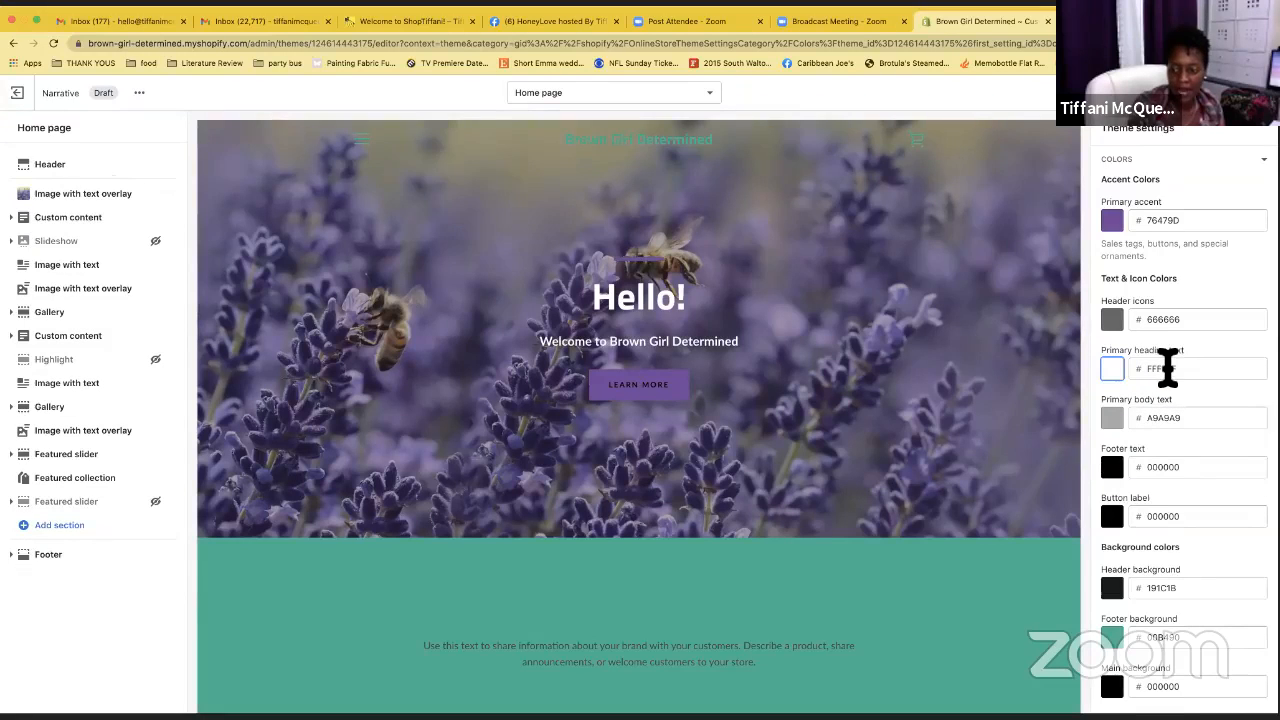
Change the primary body text colour from grey A9A9A9 to black 000000
click(1155, 424)
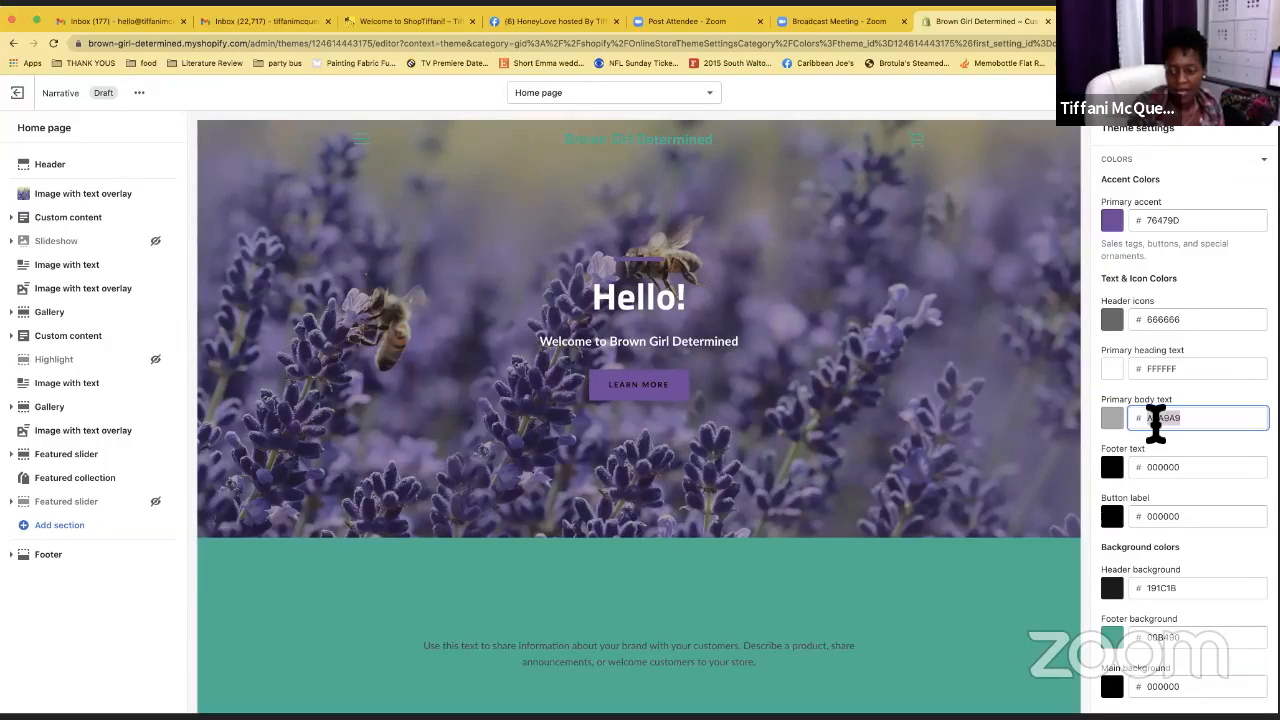
click(1112, 420)
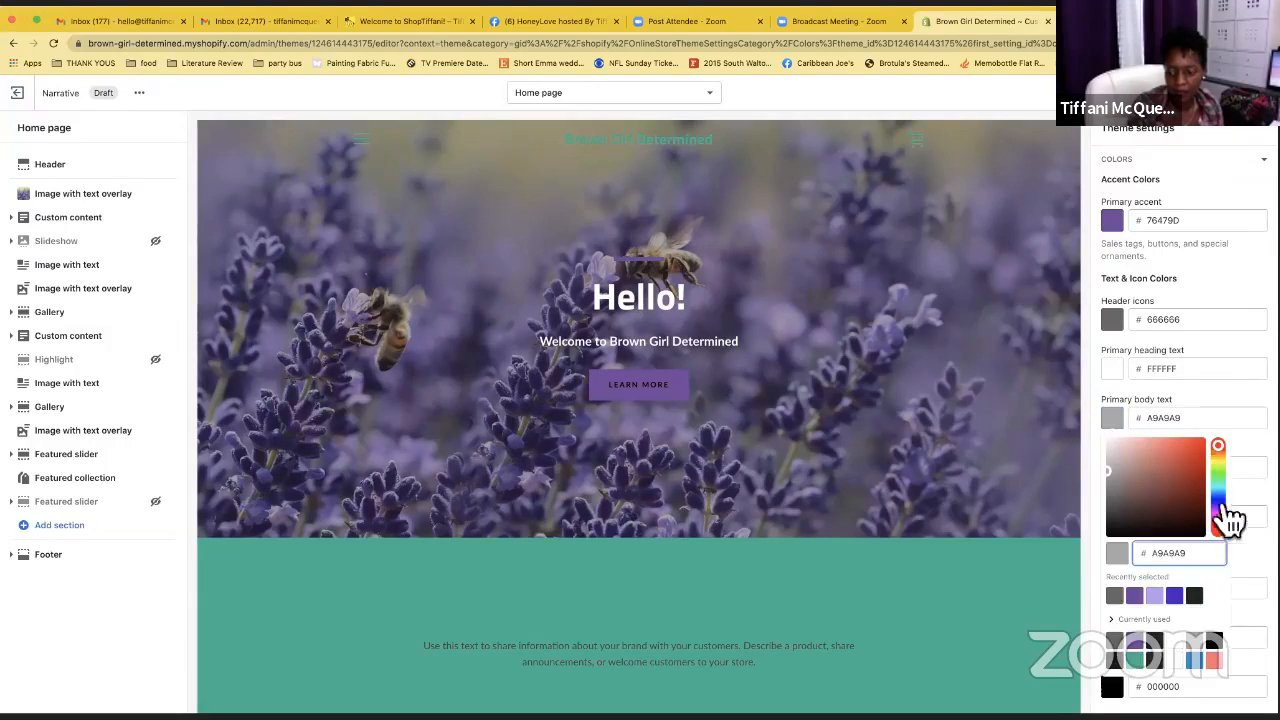
click(1194, 596)
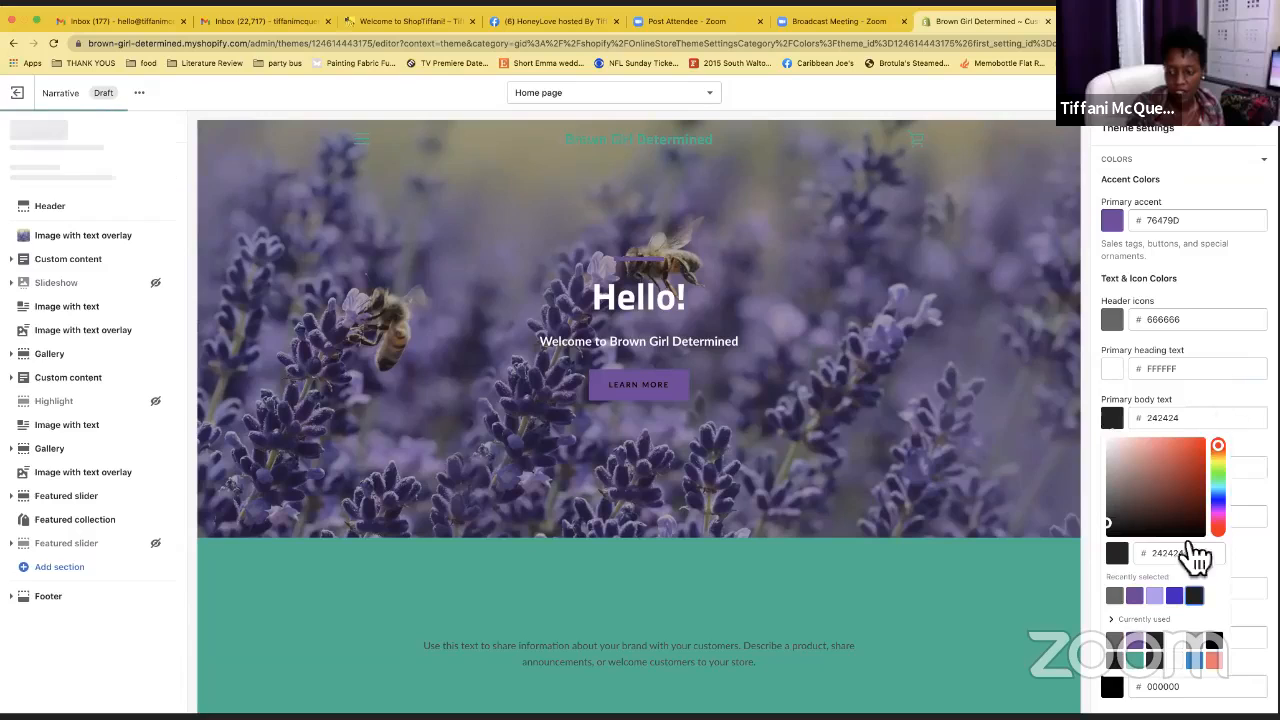
double_click(1177, 556)
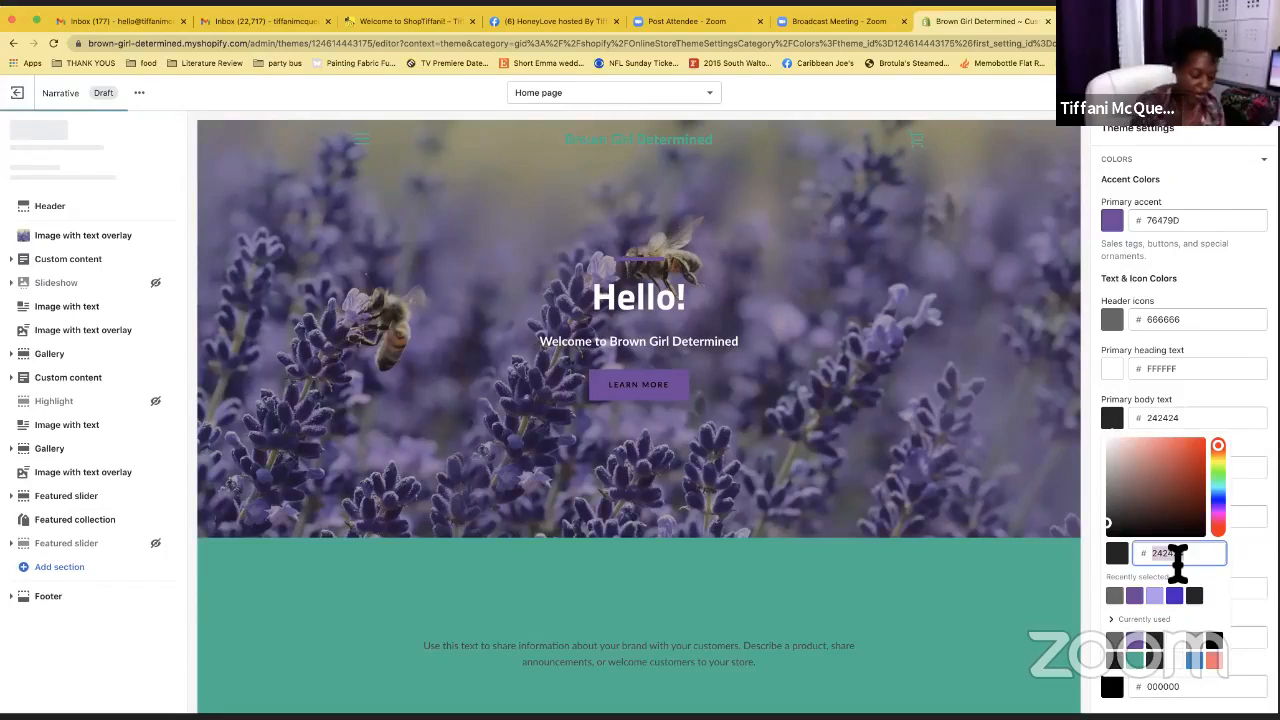
text(0000)
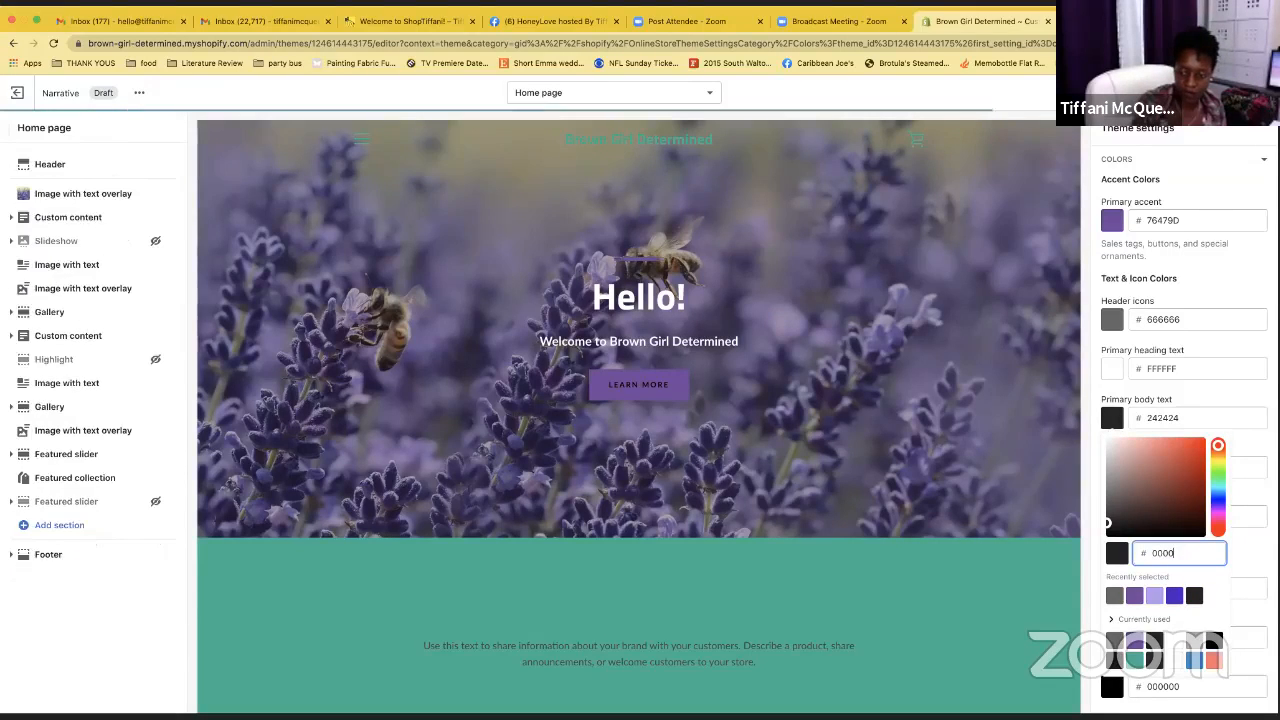
text(0)
key(Tab)
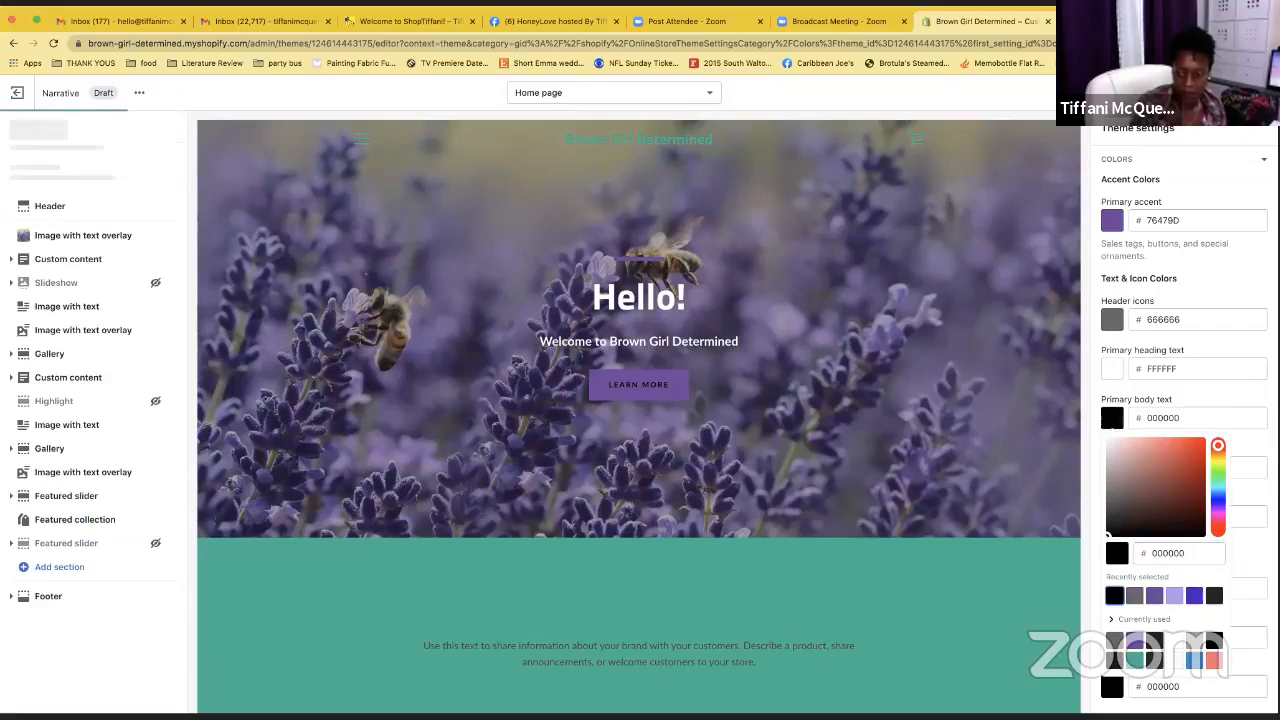
click(1208, 388)
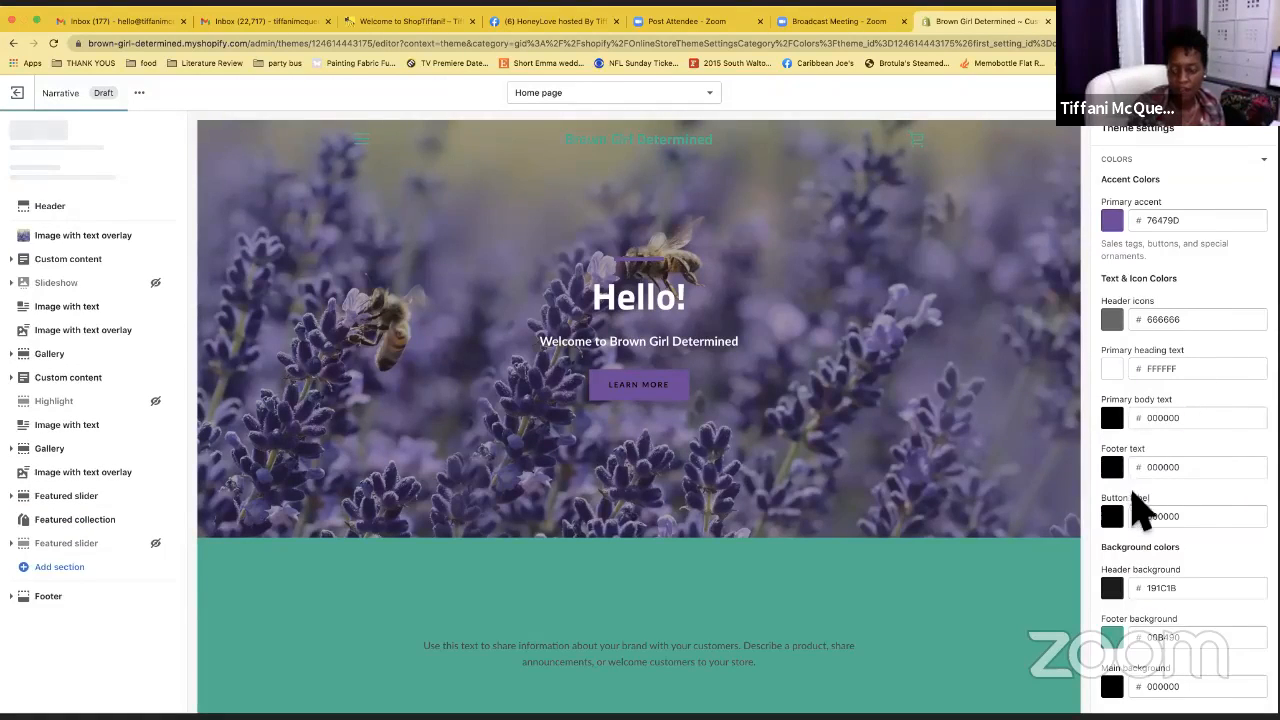
Replace the teal 00B490 footer background with cream F4F2B5 in the colour picker
scroll(1140, 530, down, 3)
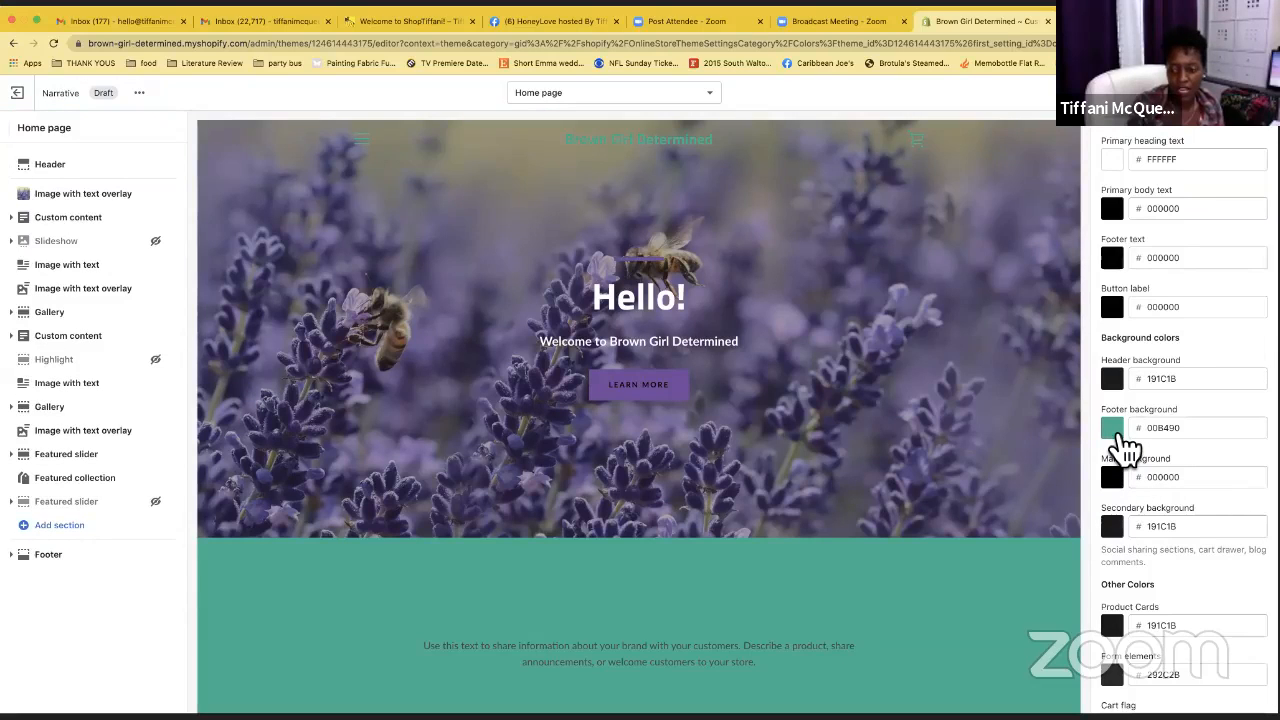
click(1112, 430)
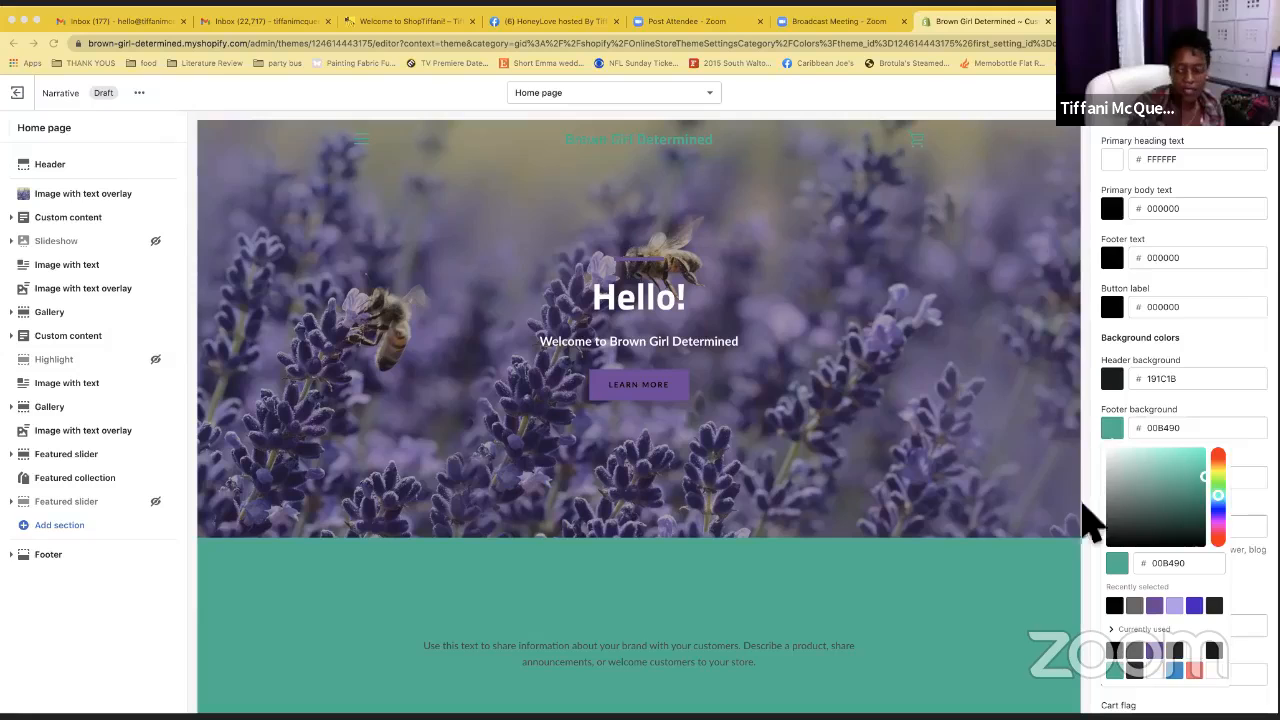
double_click(1190, 566)
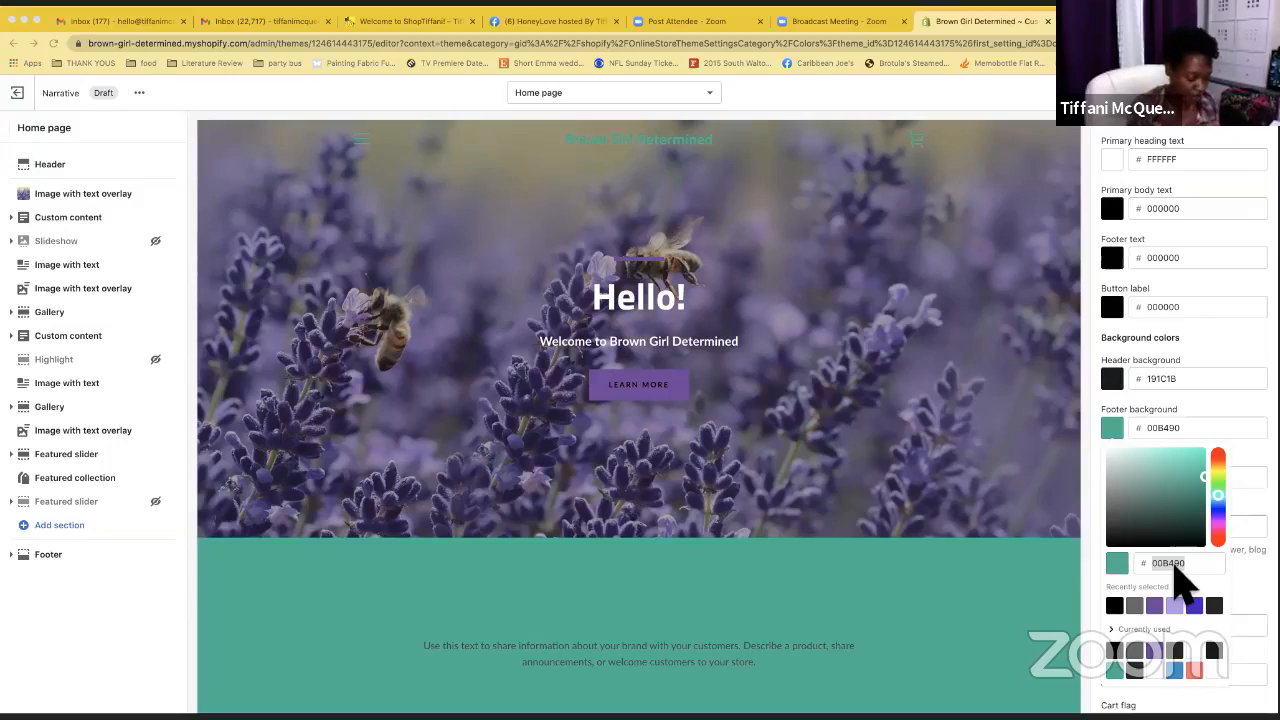
scroll(1175, 566, down, 2)
click(1177, 568)
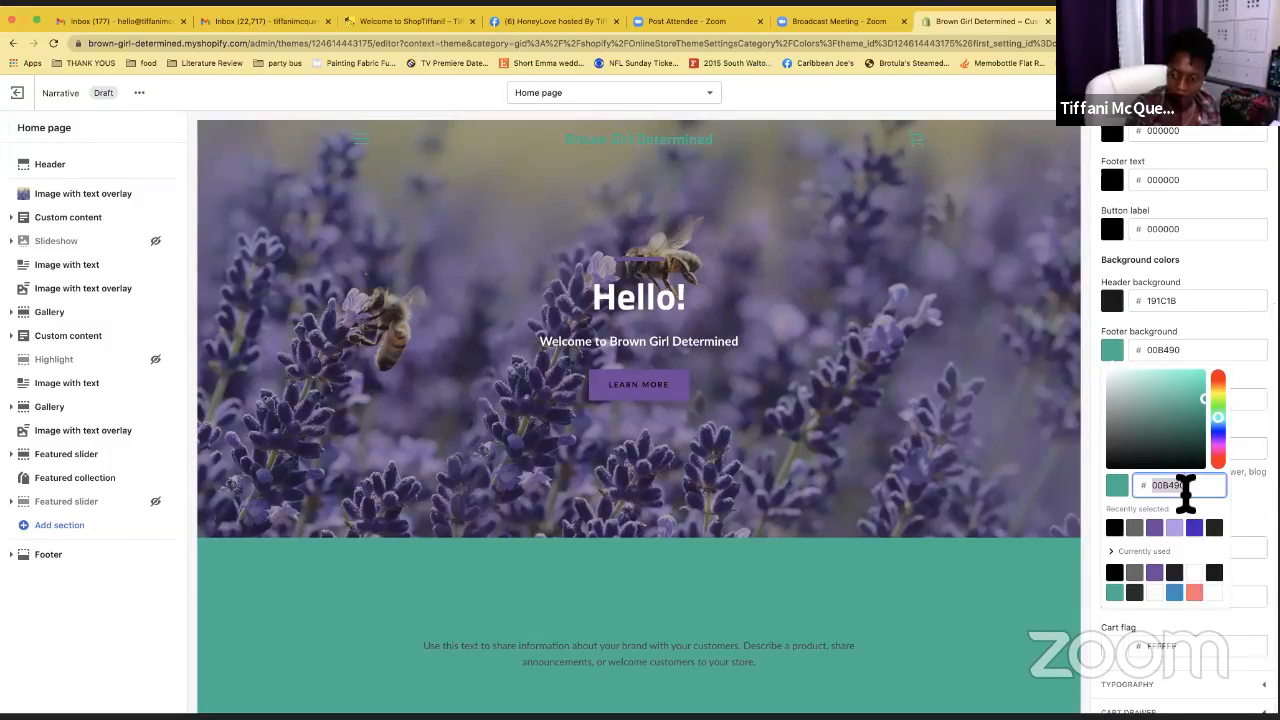
text(f4f)
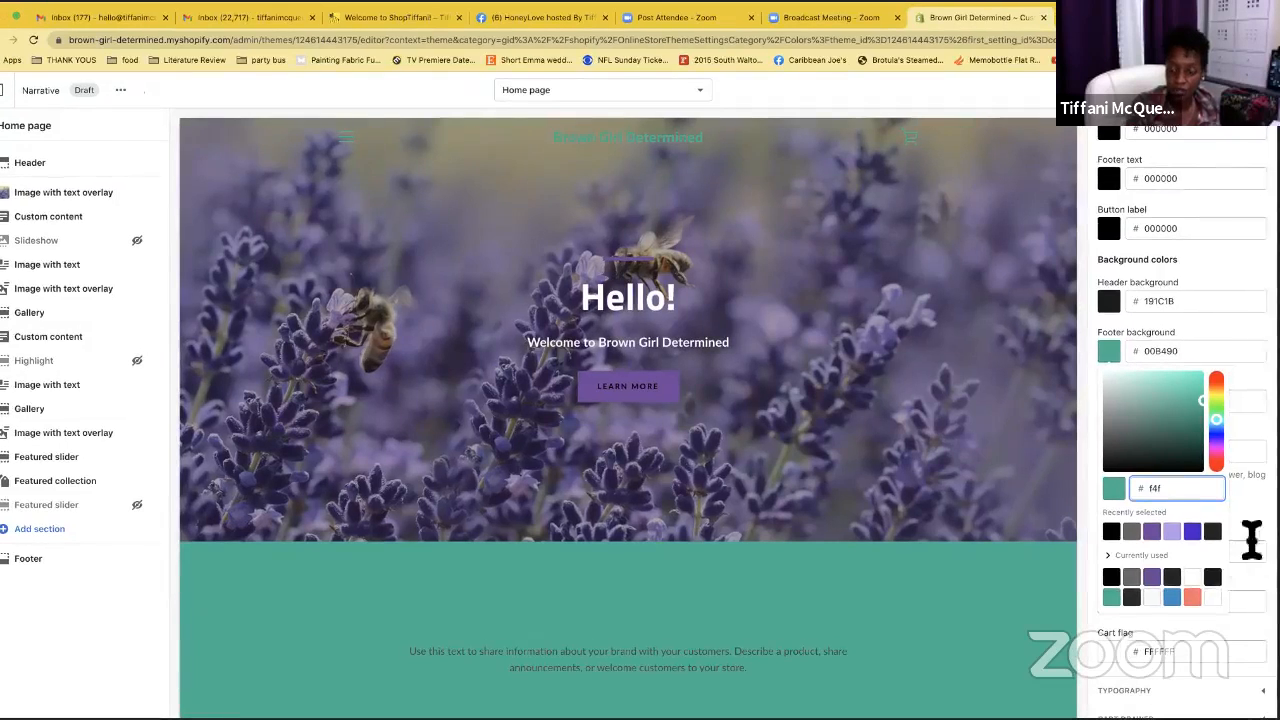
text(2b5)
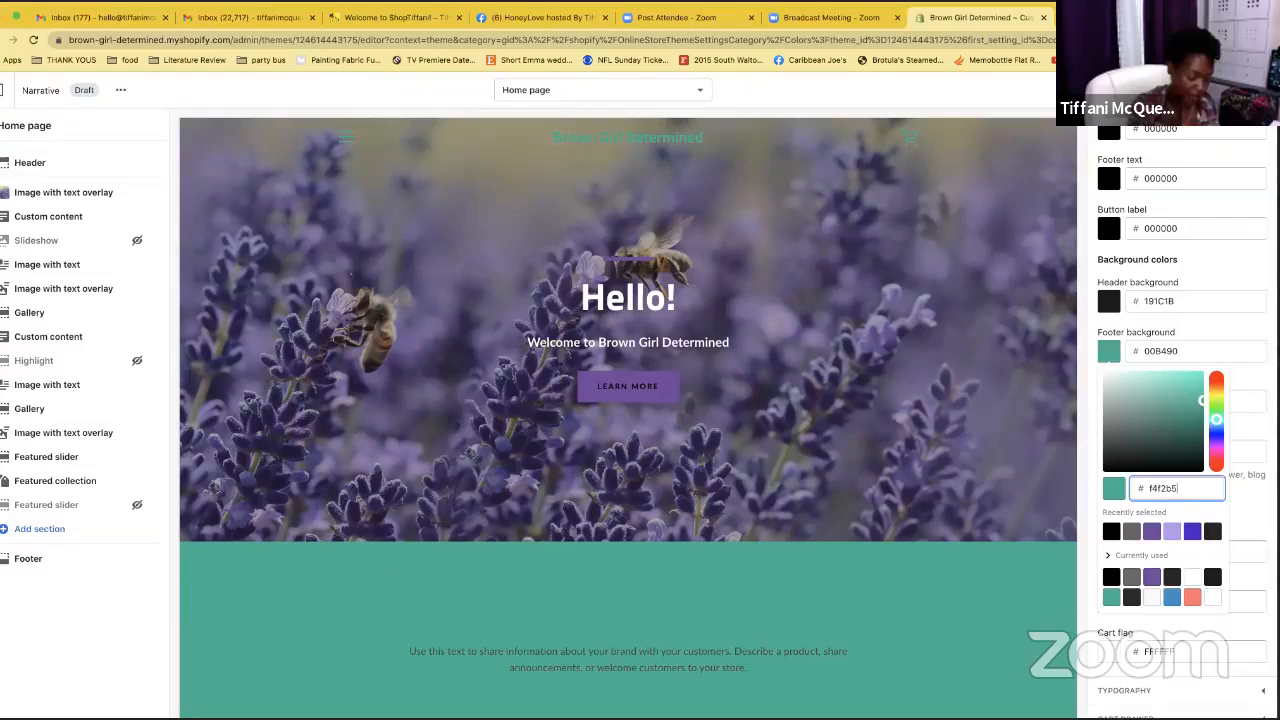
key(Return)
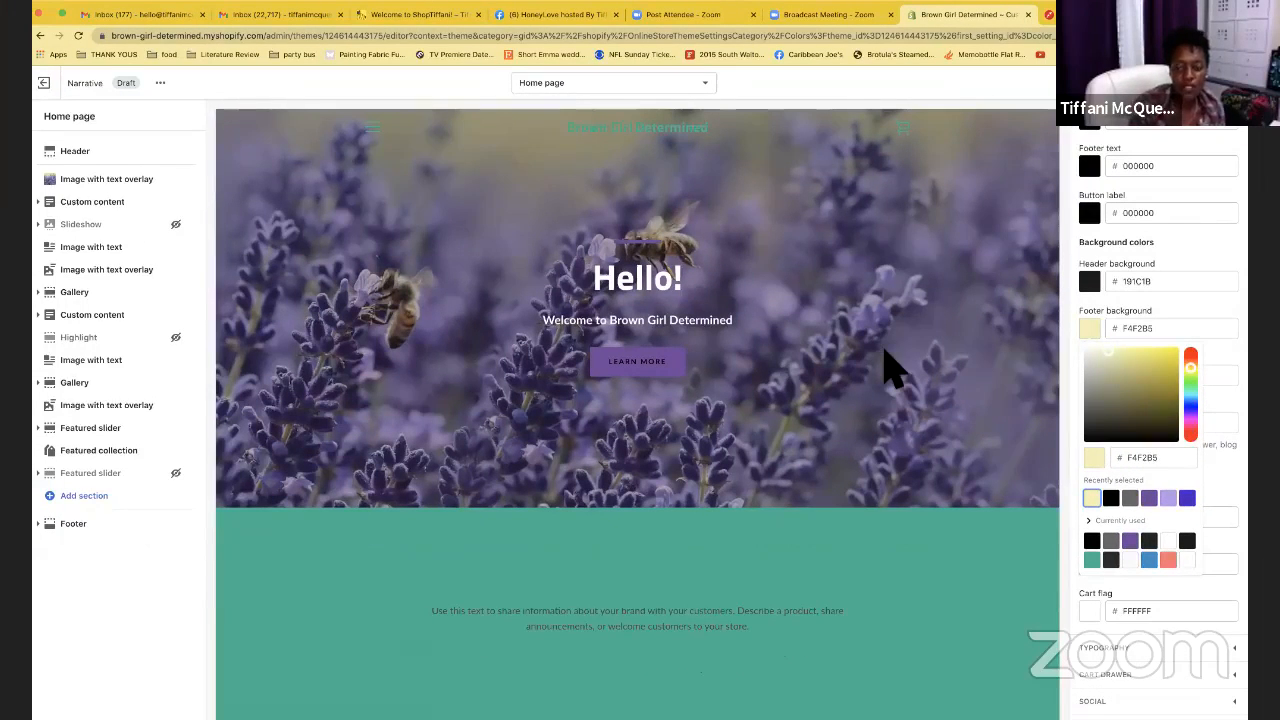
Change the primary body text hex from black 000000 to dark brown 26120B
scroll(1151, 330, up, 5)
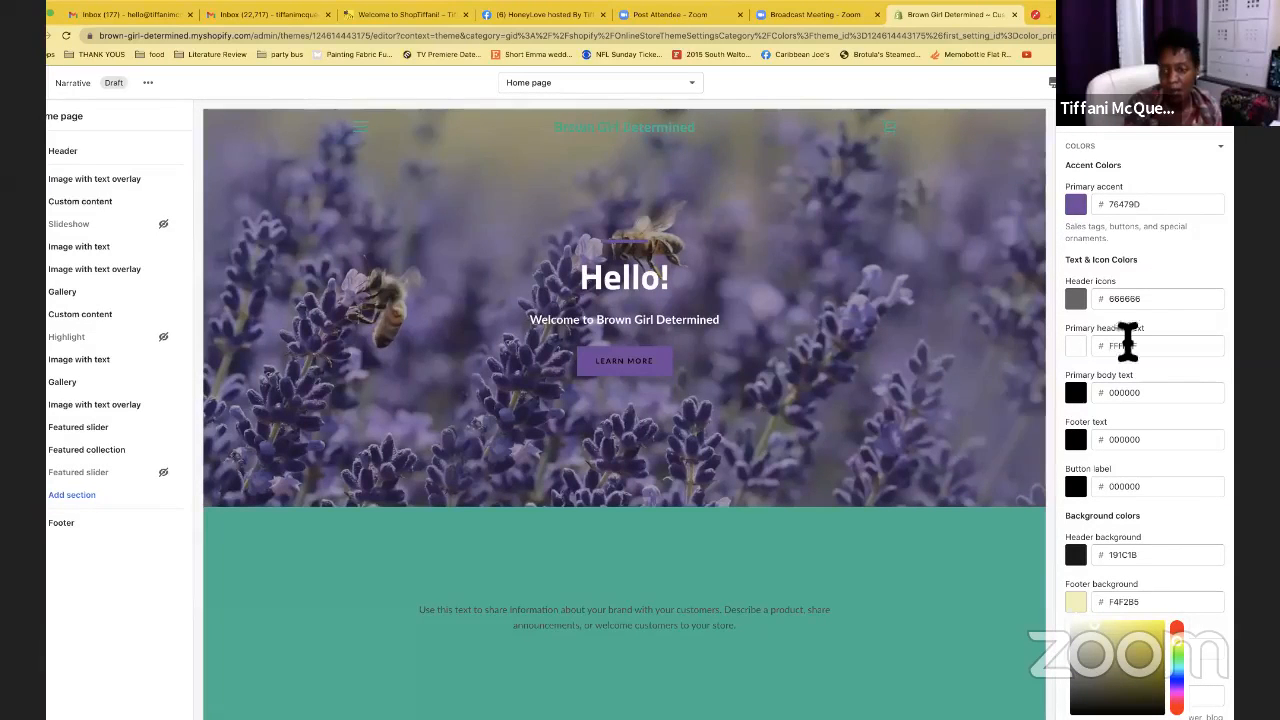
double_click(1114, 394)
text(26120b)
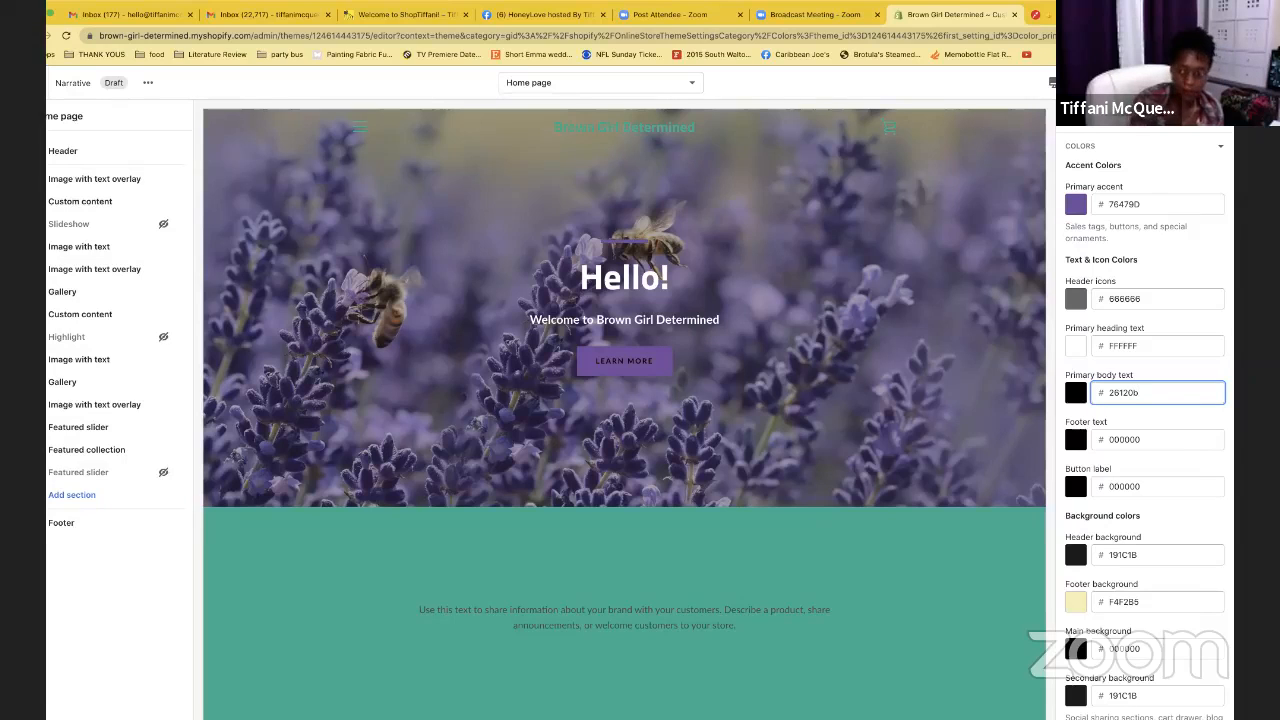
key(Tab)
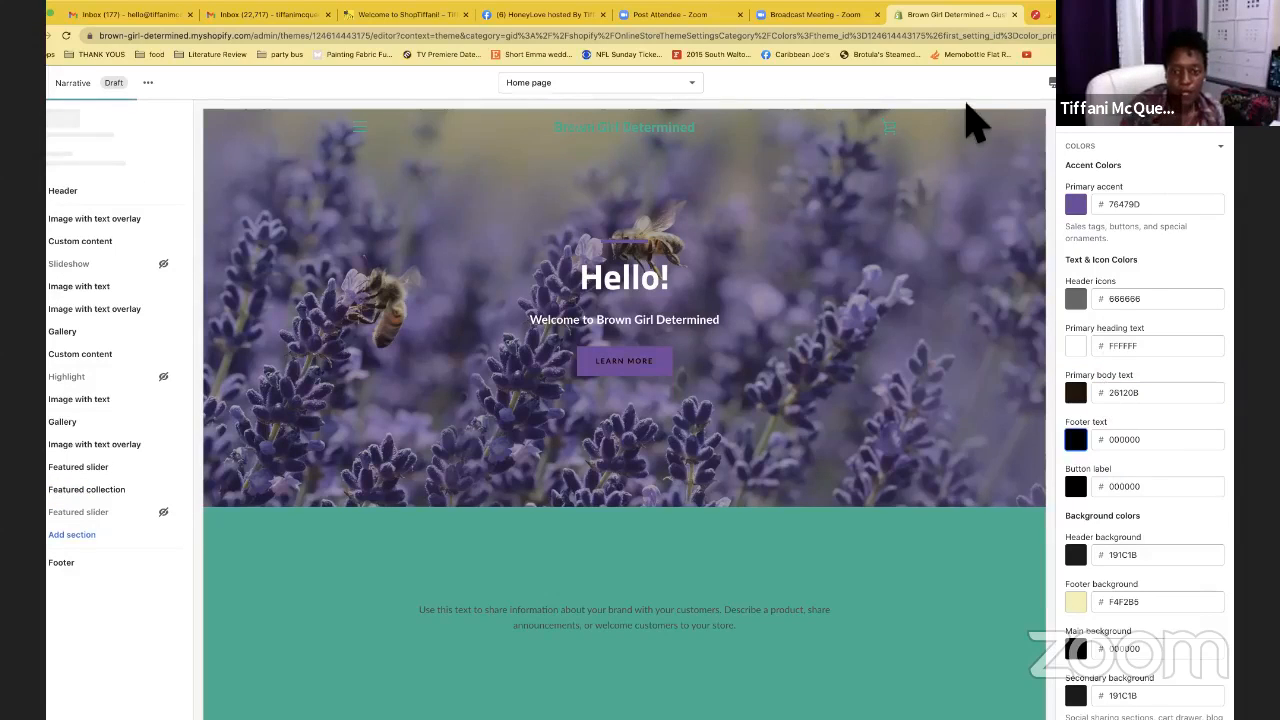
scroll(1114, 457, down, 5)
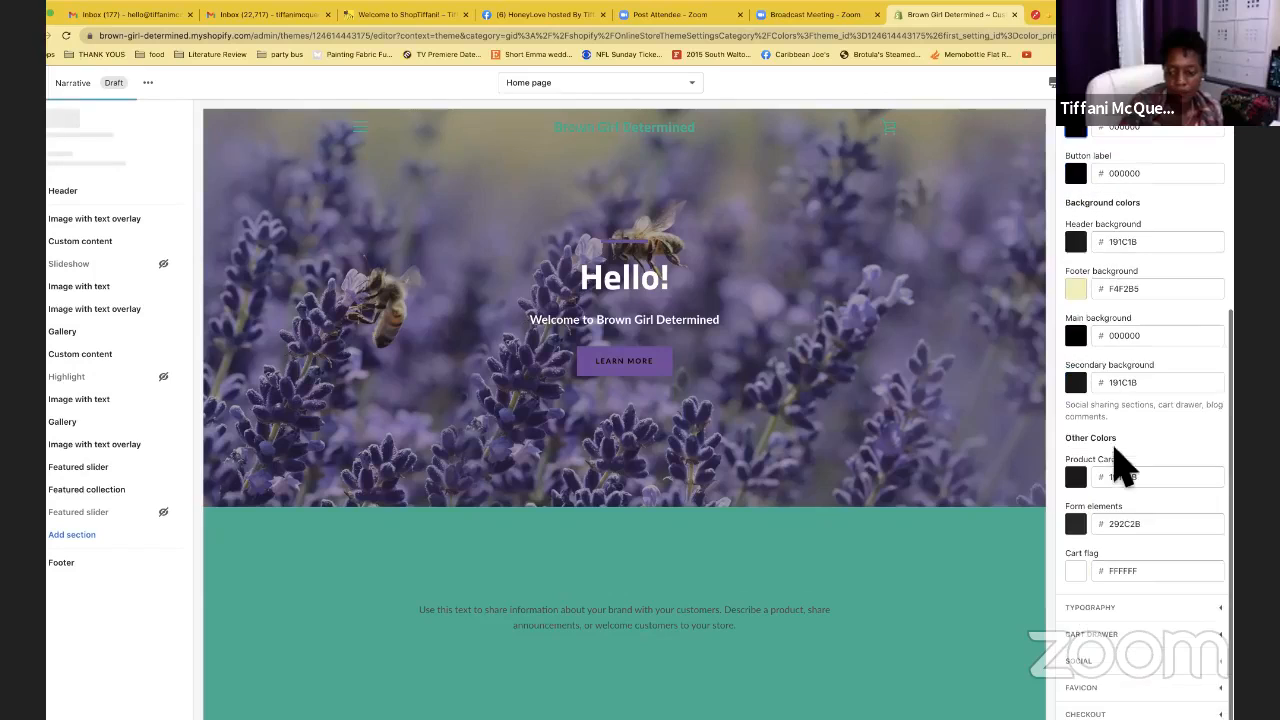
scroll(1130, 440, up, 3)
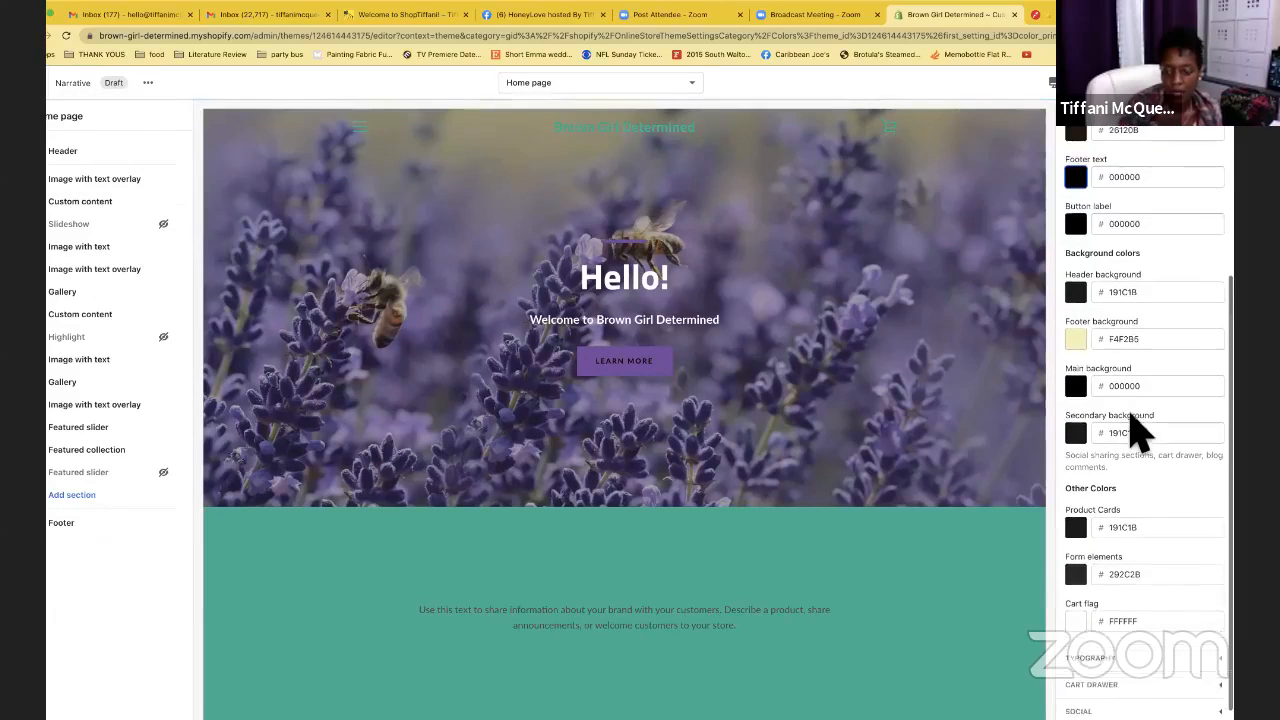
scroll(1135, 430, up, 3)
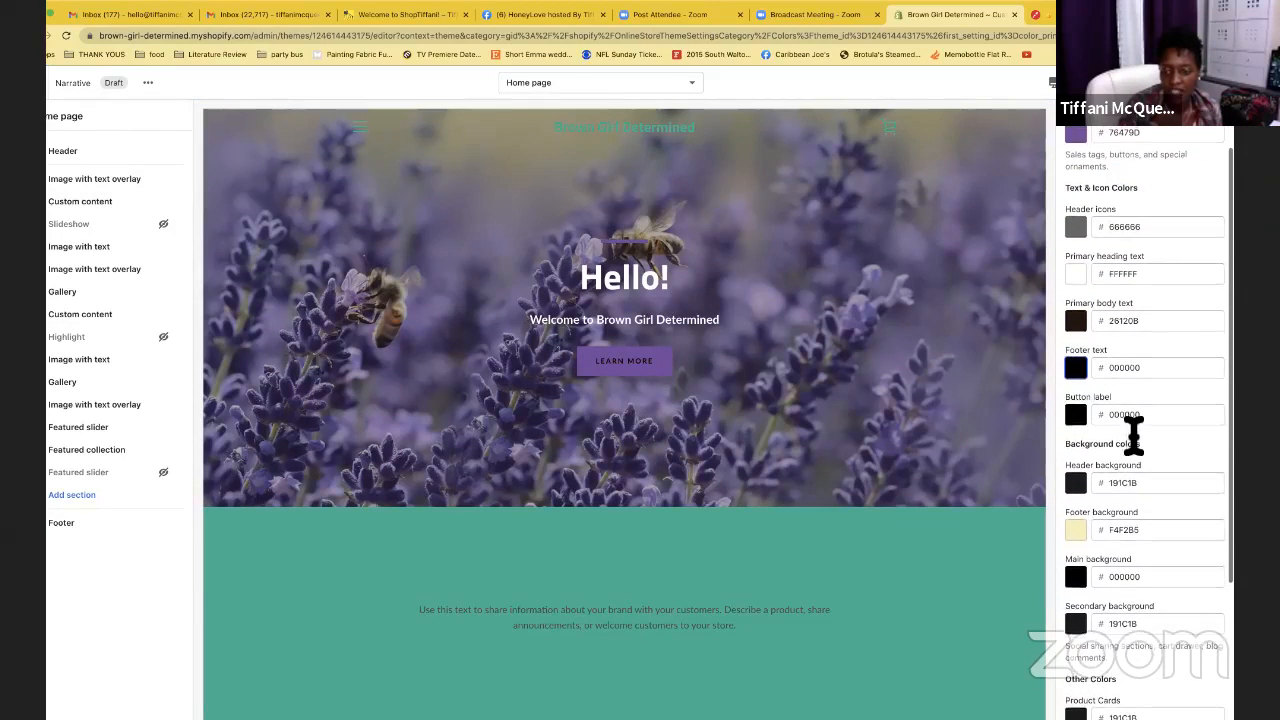
scroll(1133, 437, down, 5)
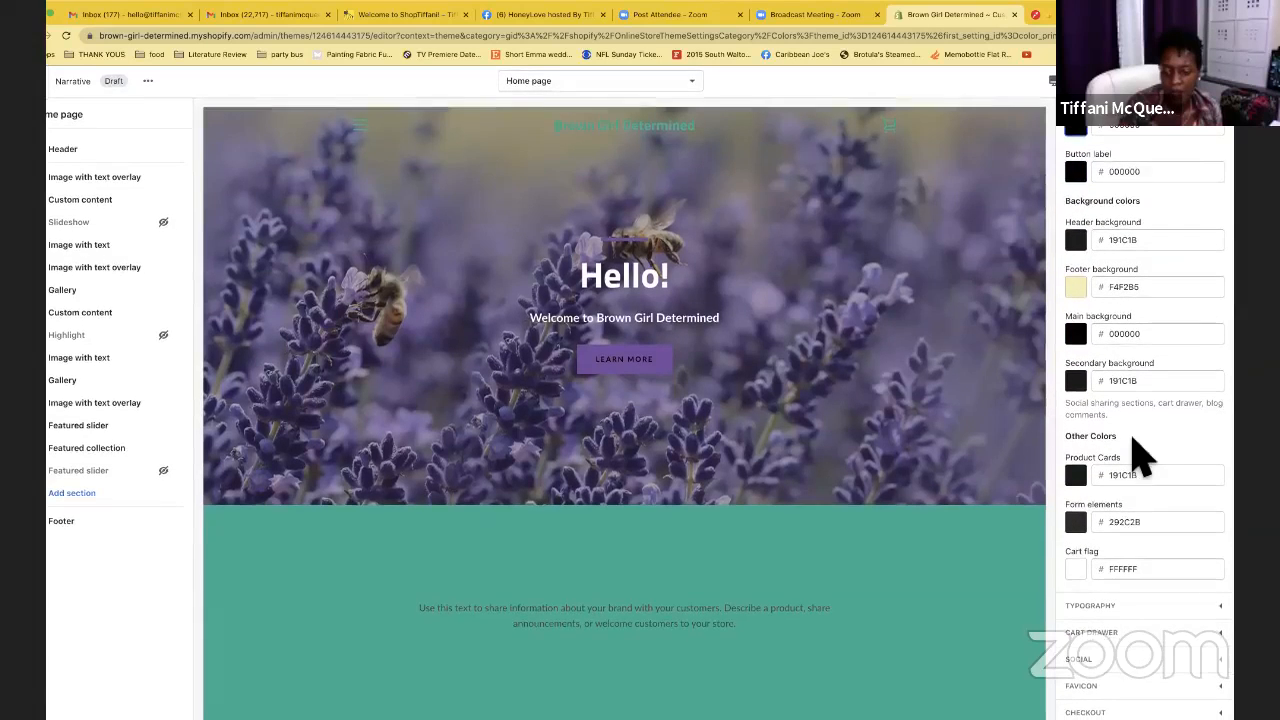
Expand Typography to show base size Medium, Titillium Web Bold headings and Lato Regular body
click(1221, 609)
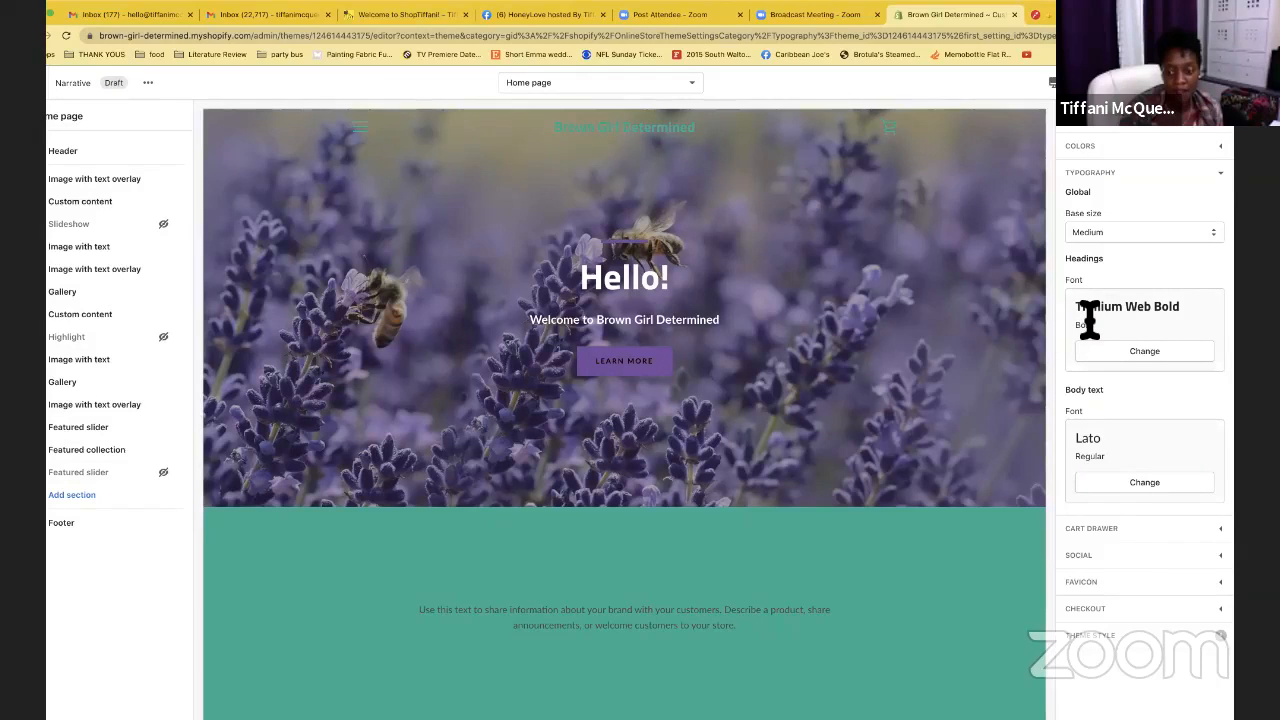
click(1140, 355)
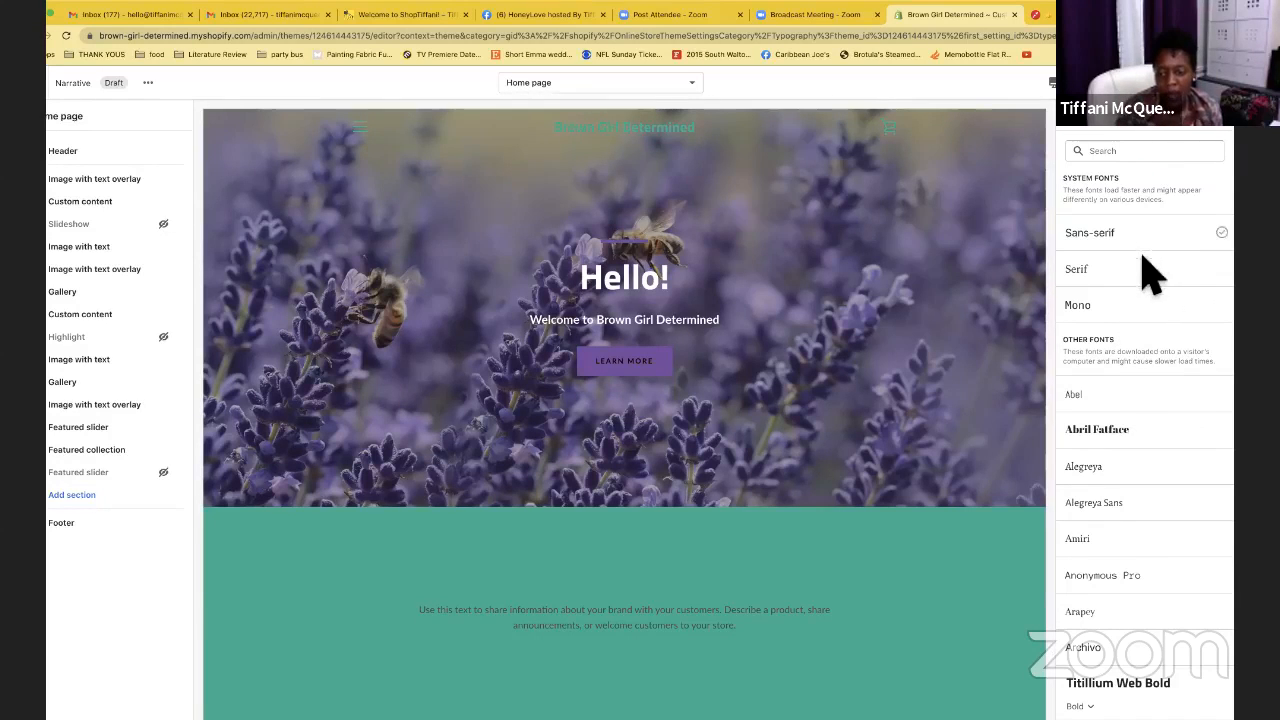
scroll(1105, 490, down, 1)
scroll(1110, 490, down, 3)
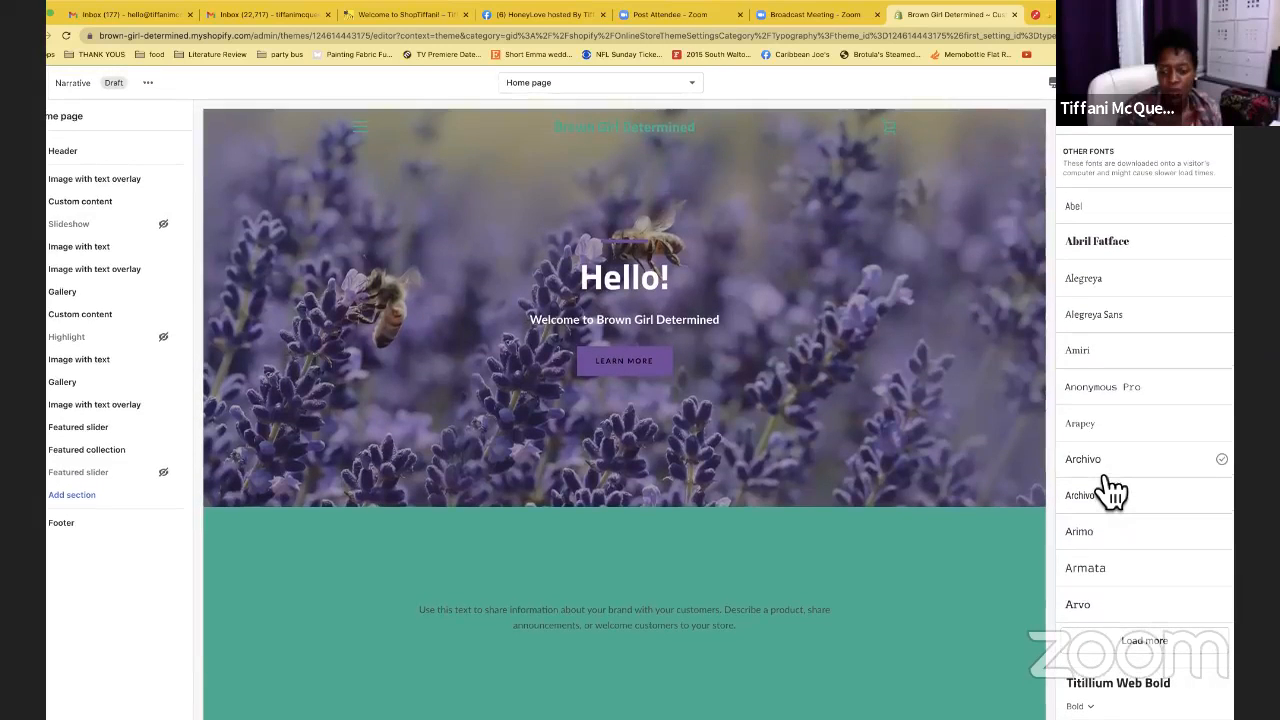
scroll(1105, 480, up, 1)
scroll(1105, 480, down, 1)
scroll(1105, 480, up, 1)
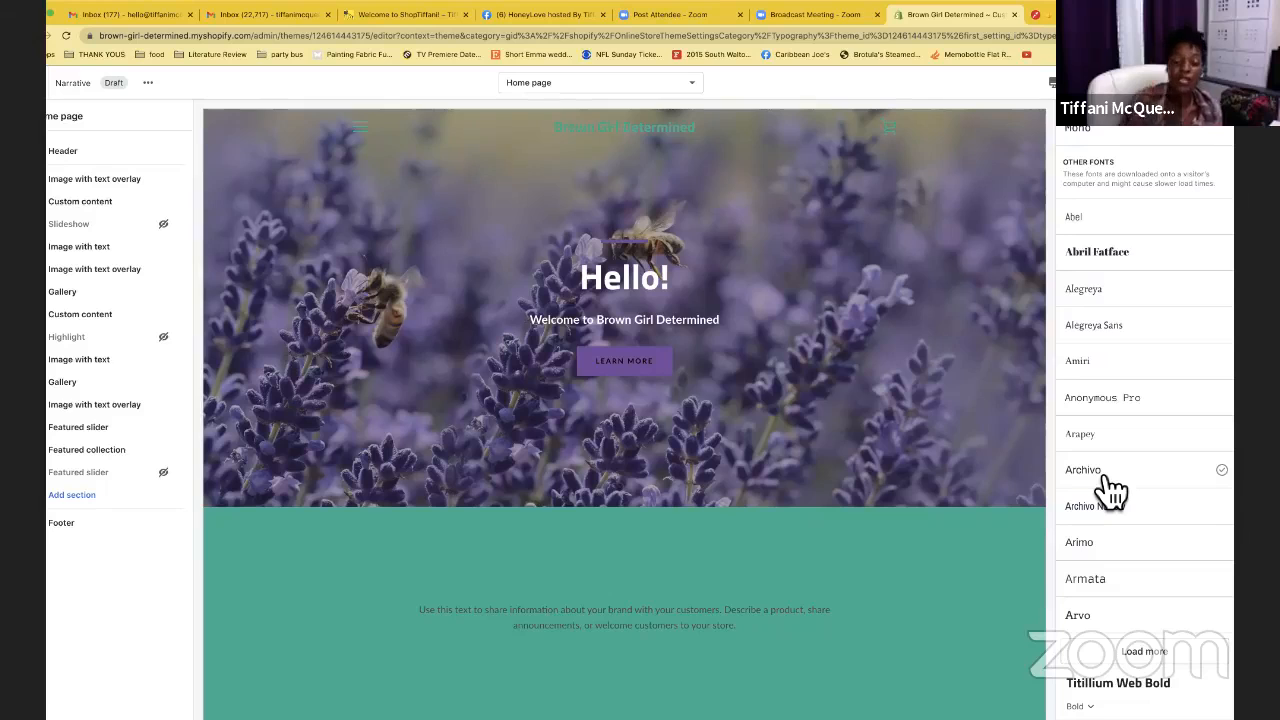
scroll(1112, 490, up, 4)
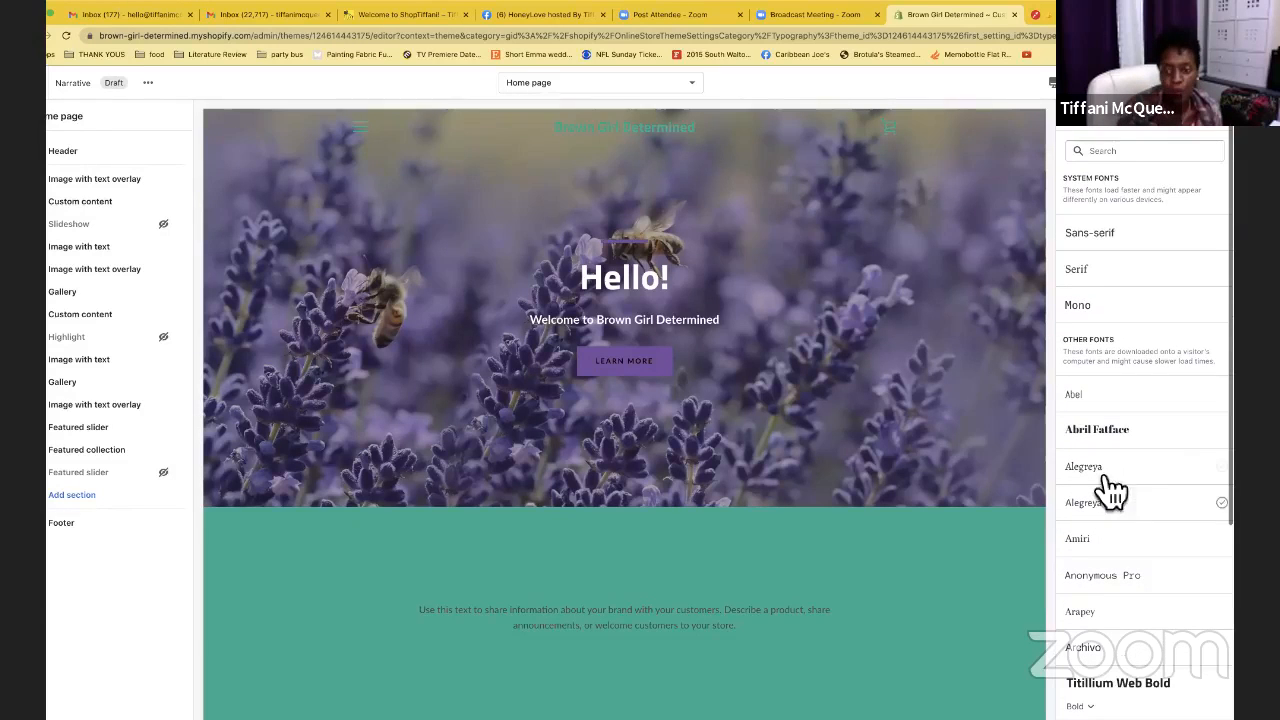
click(1136, 234)
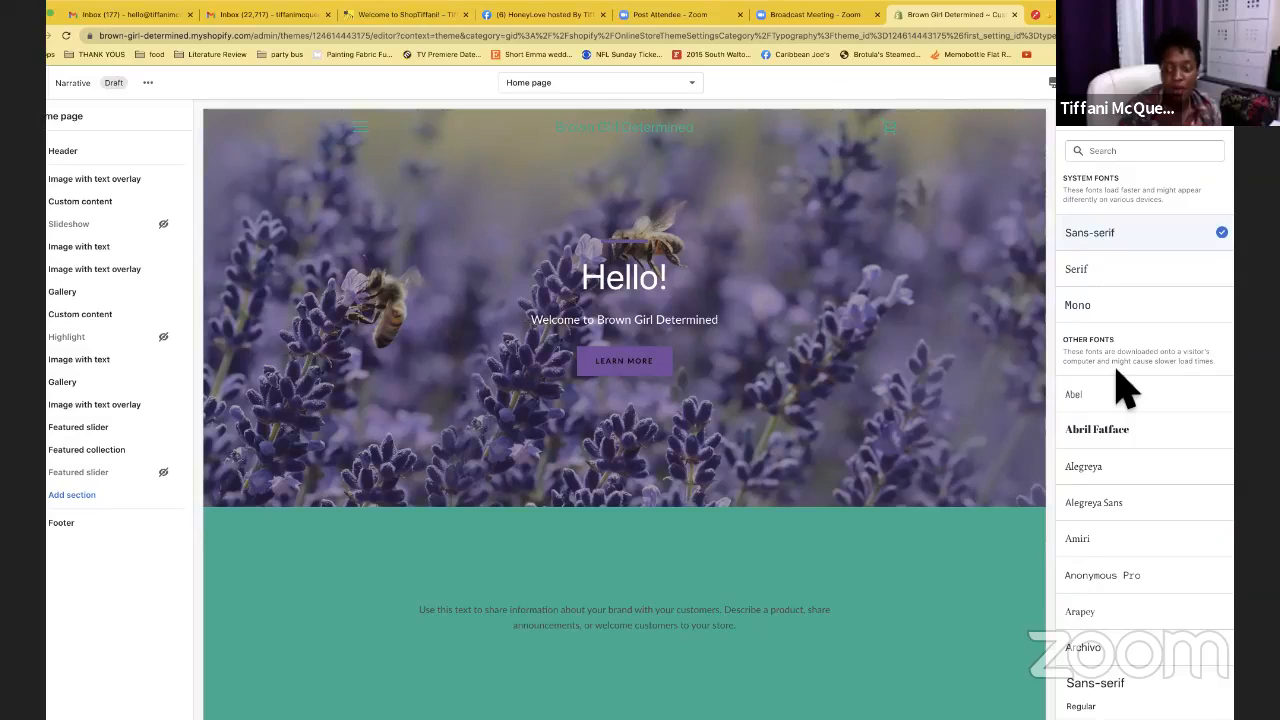
scroll(1125, 390, down, 2)
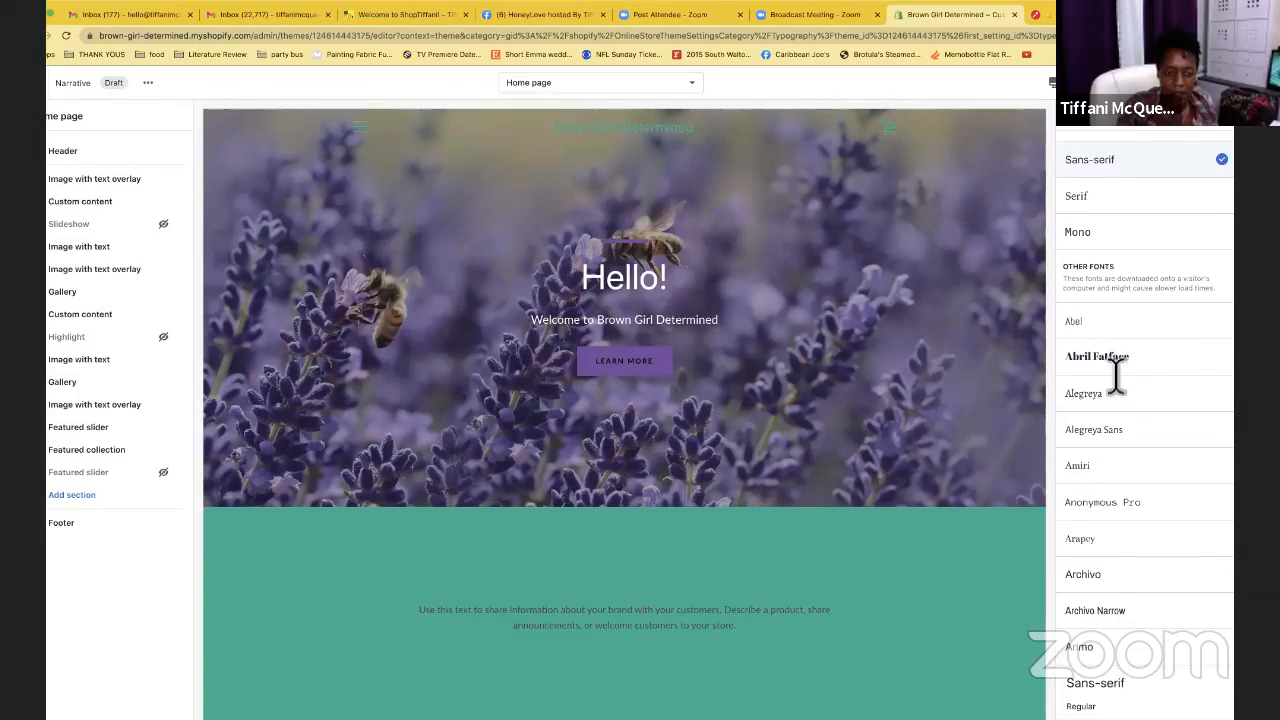
click(1115, 360)
click(1145, 440)
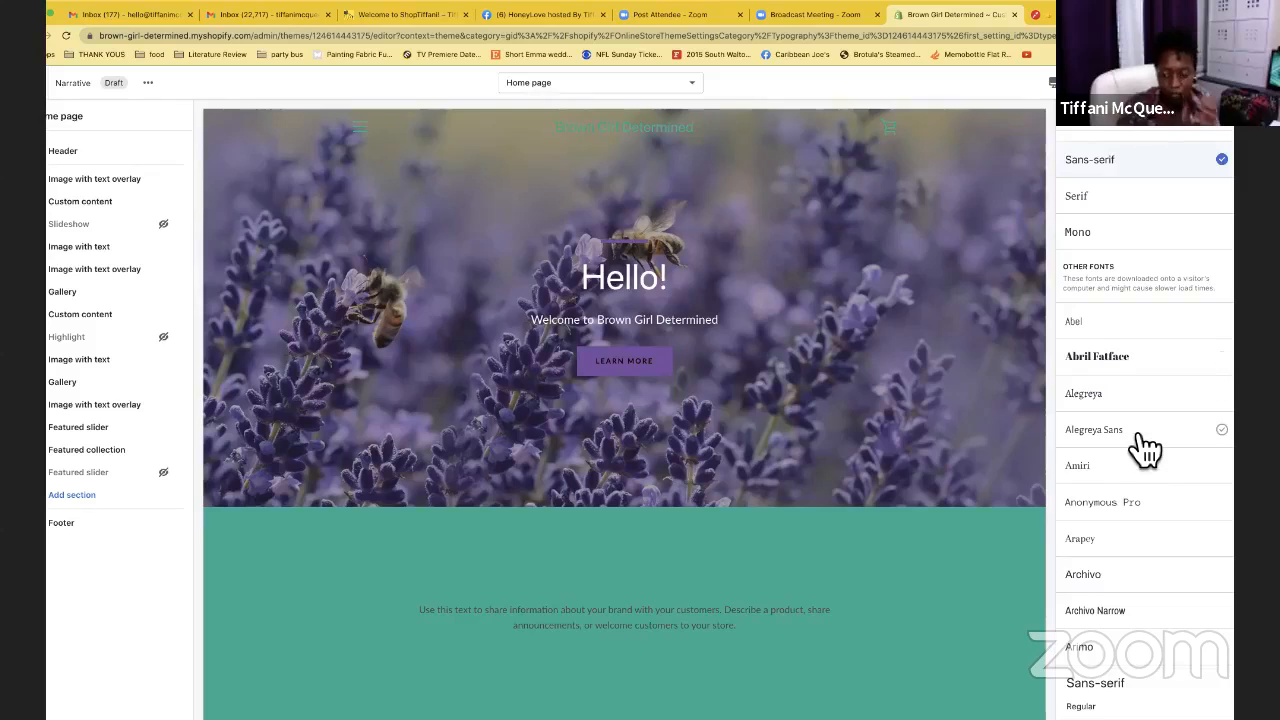
scroll(1145, 450, down, 2)
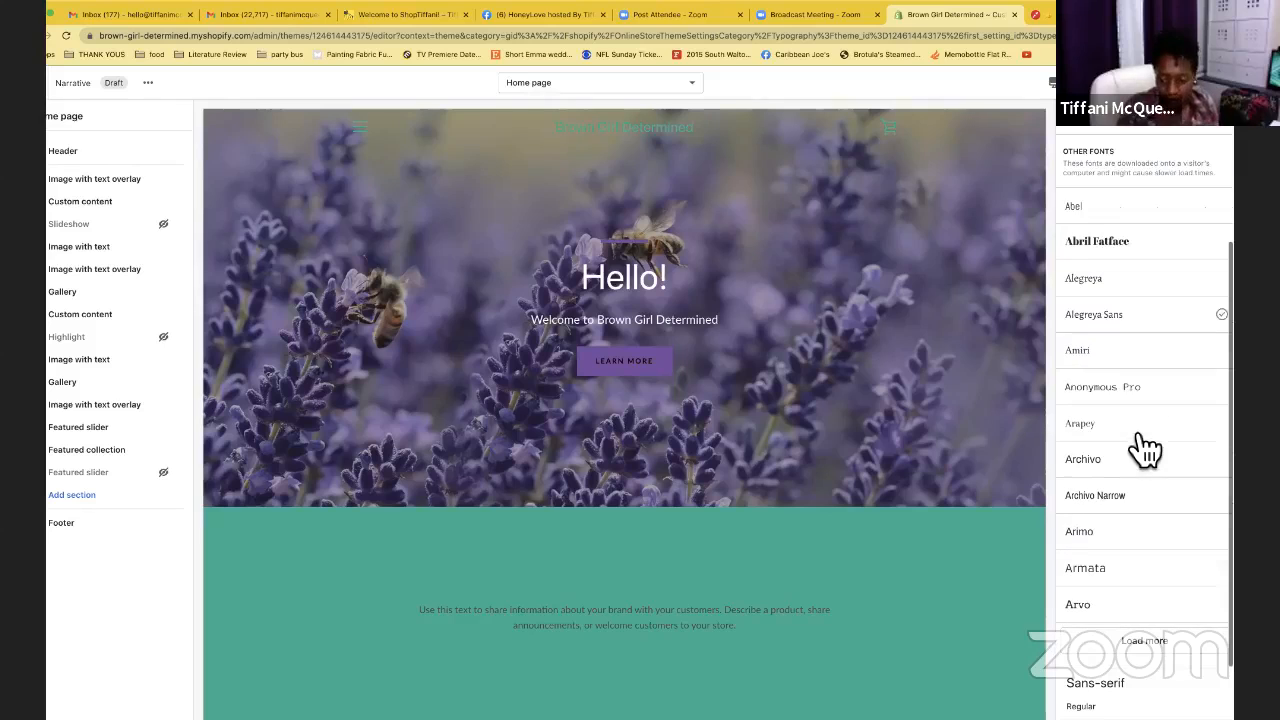
click(1148, 642)
click(1130, 540)
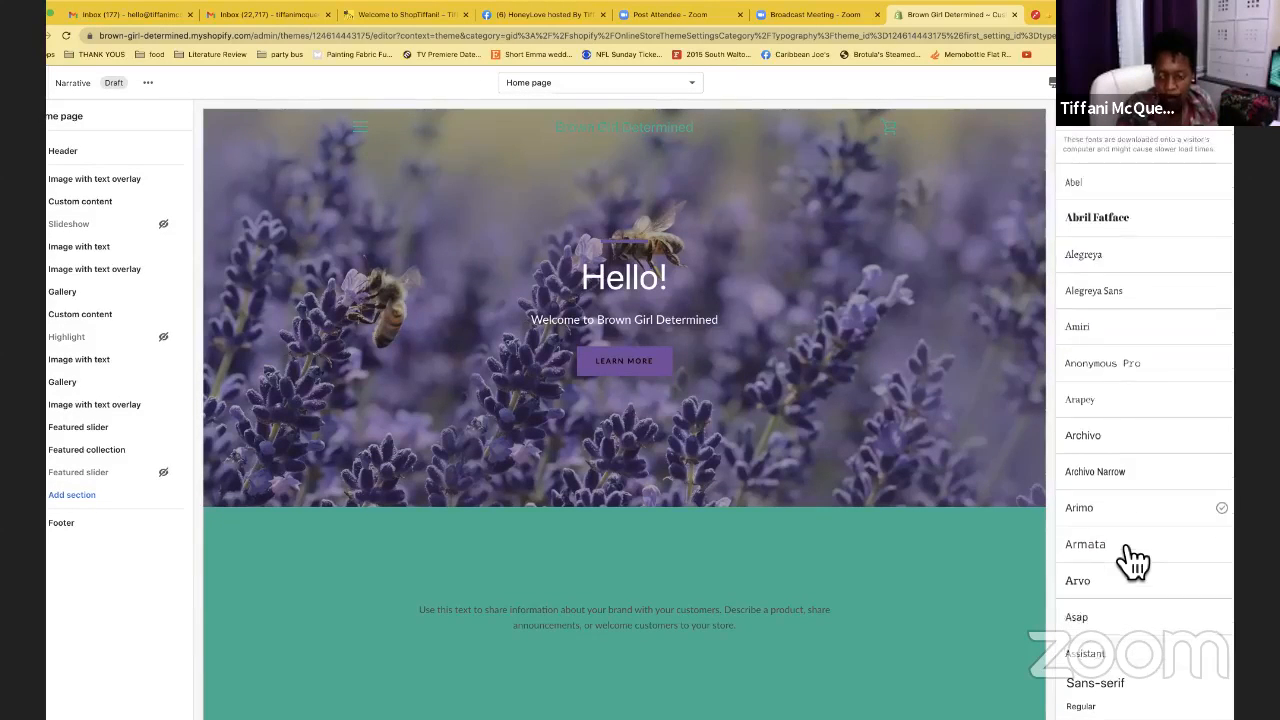
scroll(1130, 555, down, 2)
scroll(1135, 563, down, 1)
click(1132, 550)
scroll(1132, 556, down, 3)
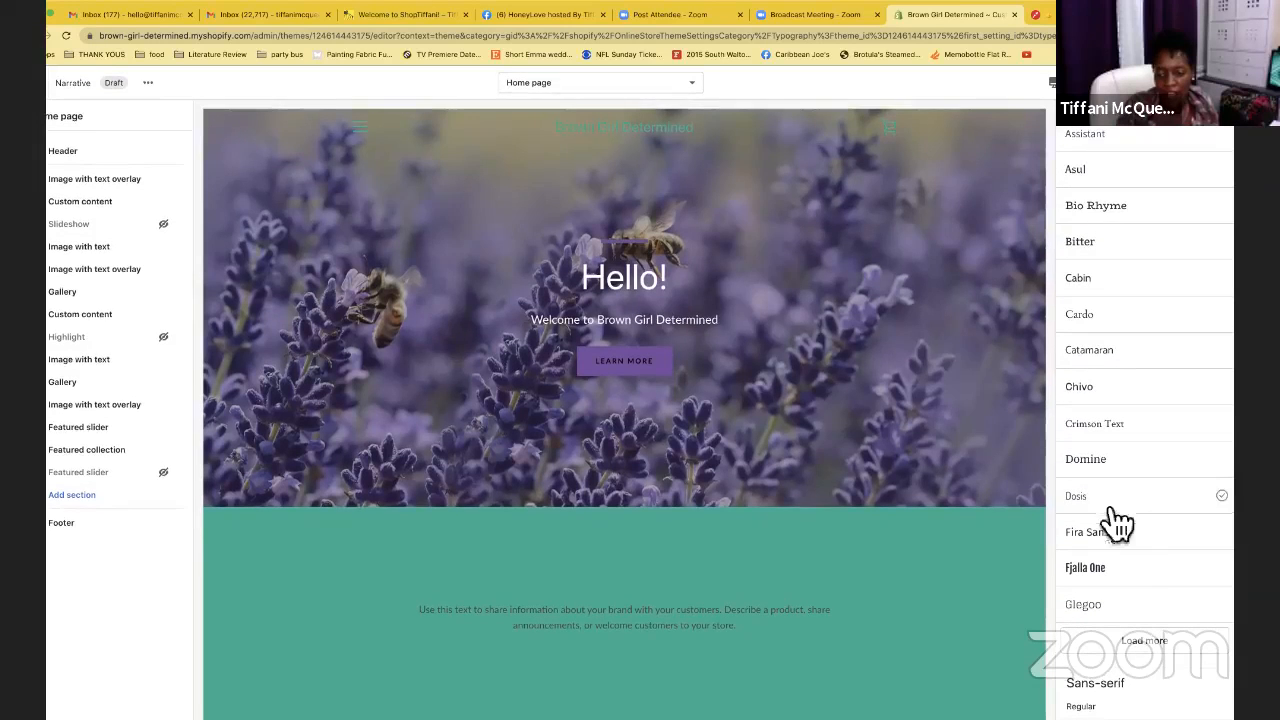
click(1140, 557)
click(1136, 541)
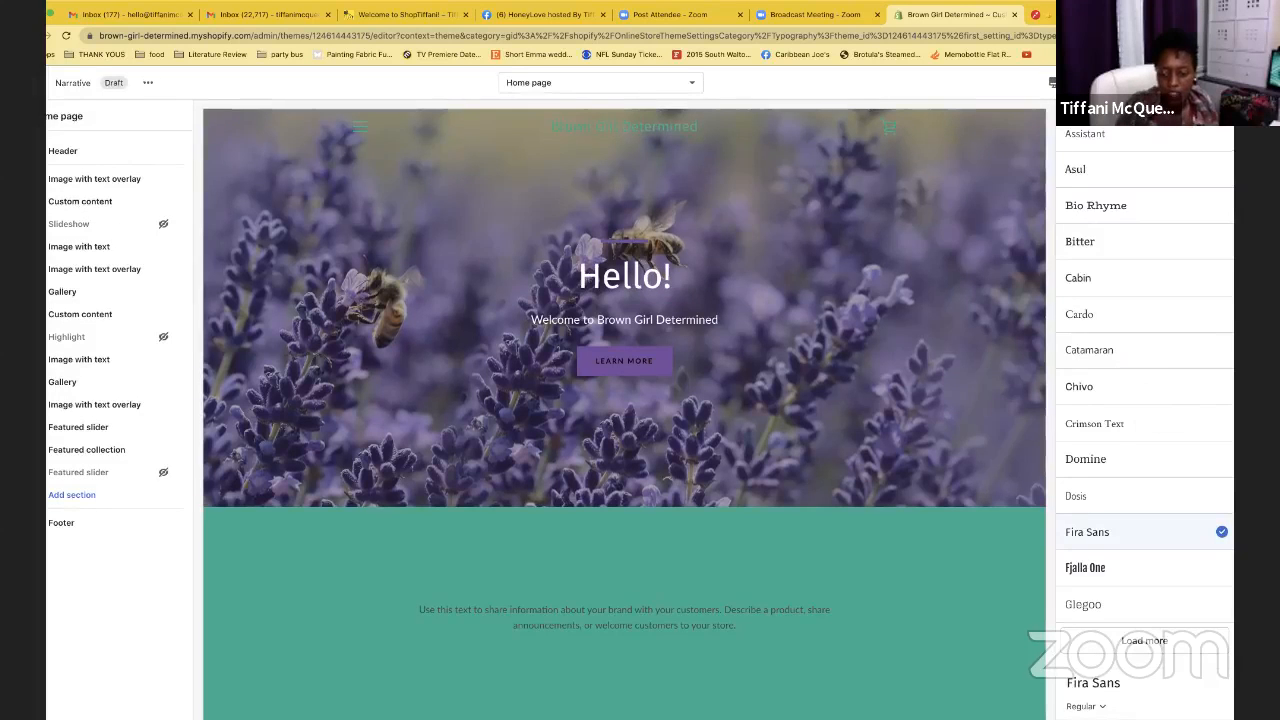
scroll(1165, 327, up, 2)
scroll(1167, 326, up, 7)
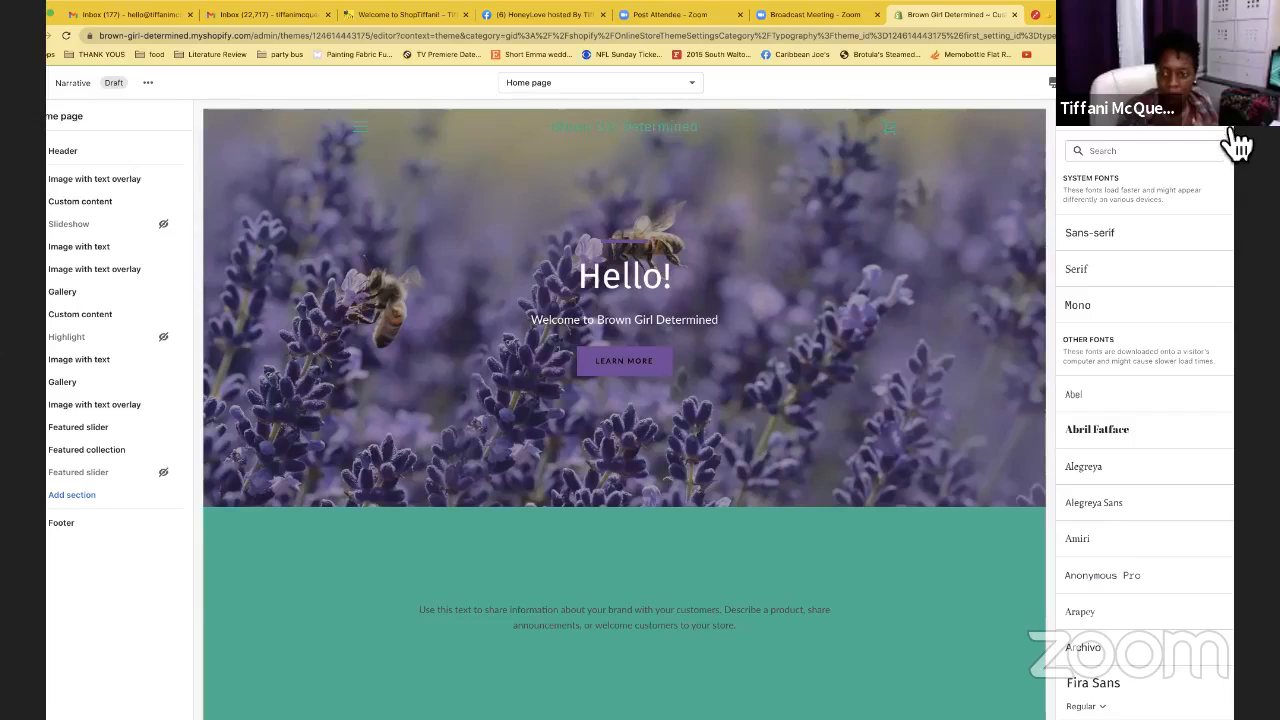
click(1220, 125)
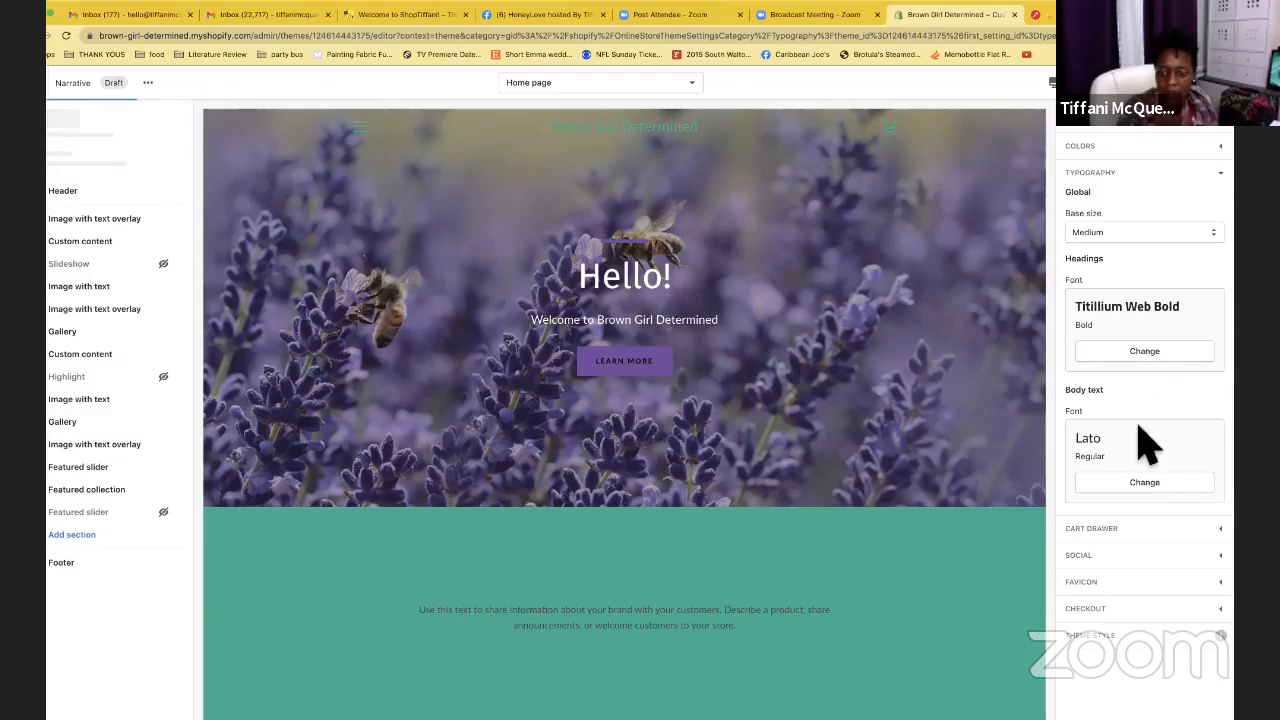
Search fonts for 'fir' and switch the body text from Lato Regular to Fira Sans Semi Bold
click(1145, 486)
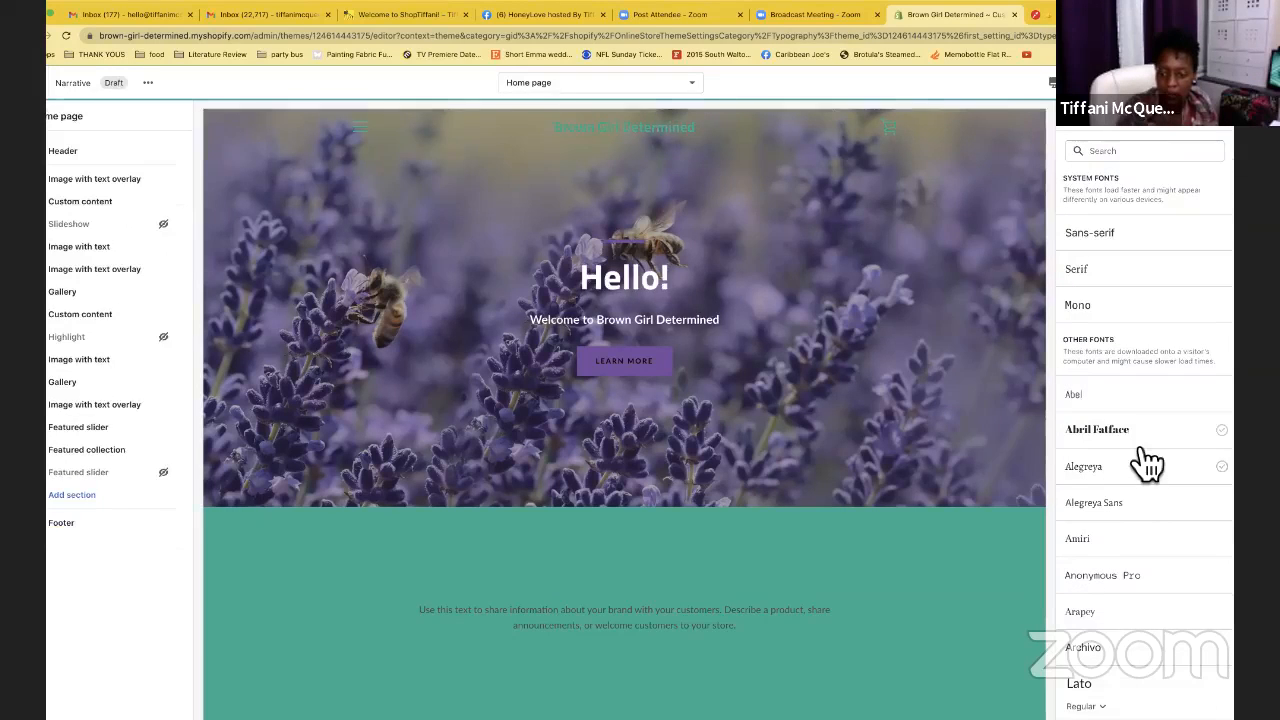
click(1119, 151)
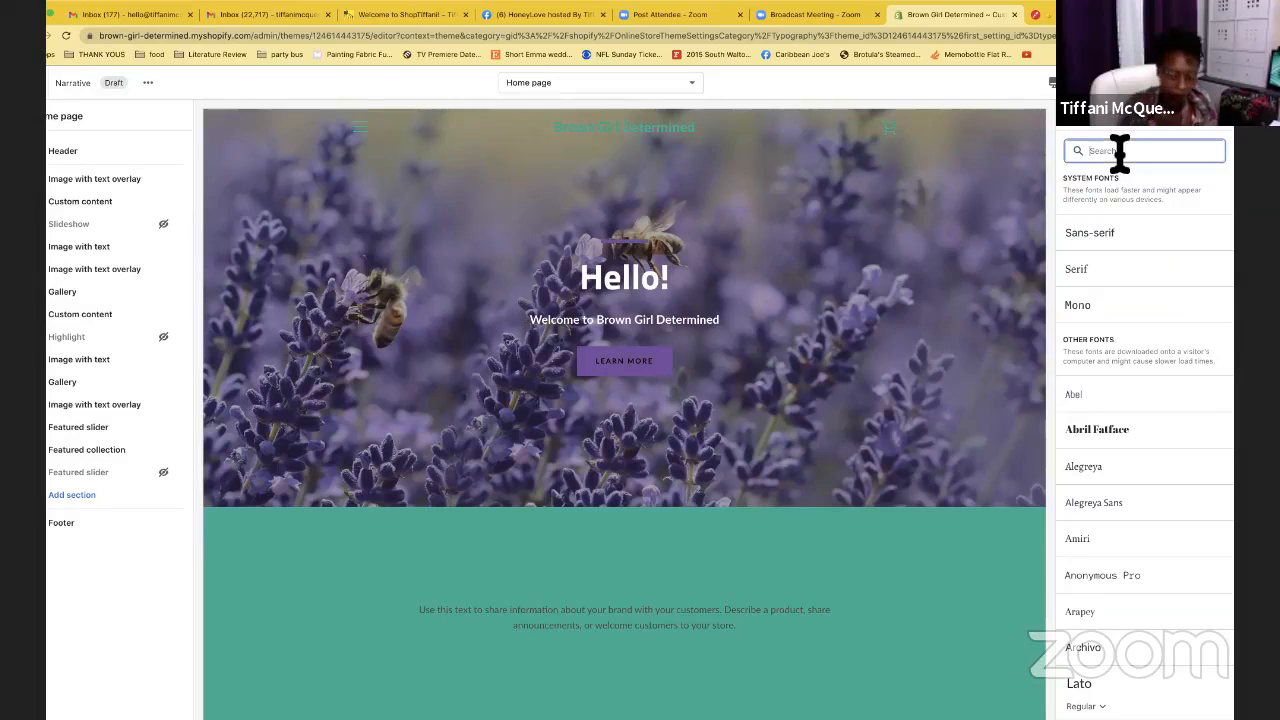
text(fir)
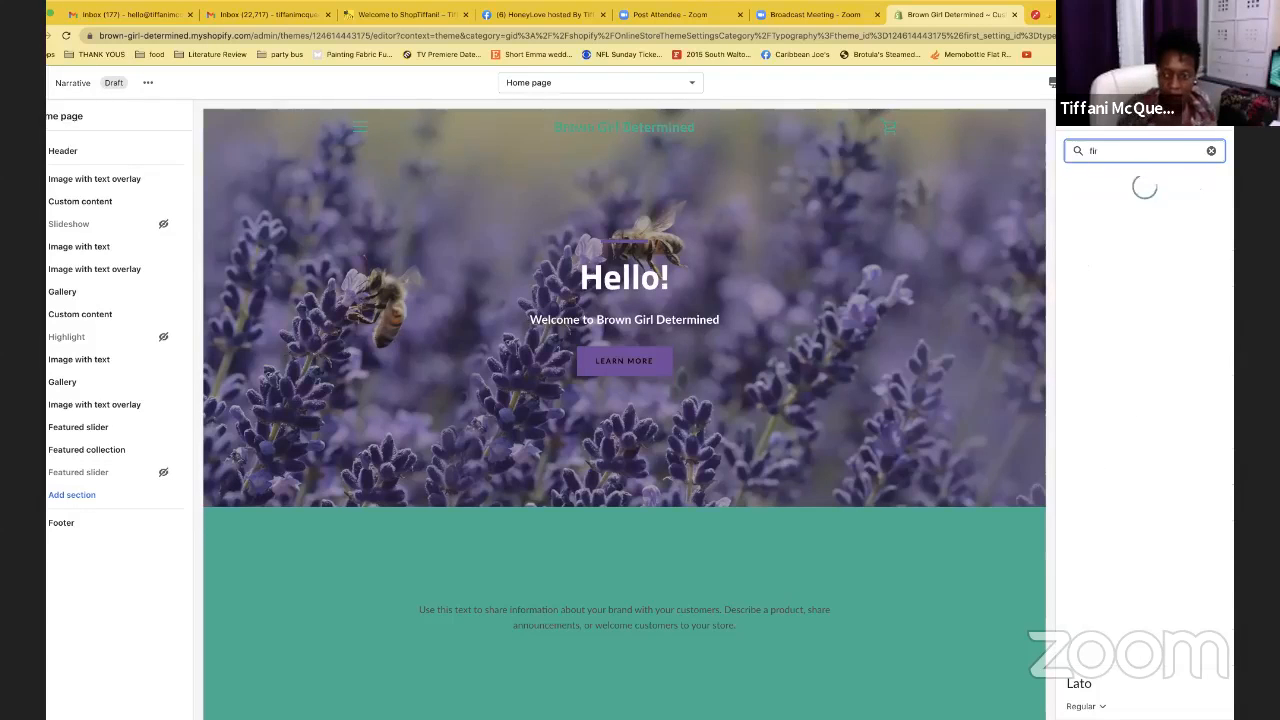
click(1140, 240)
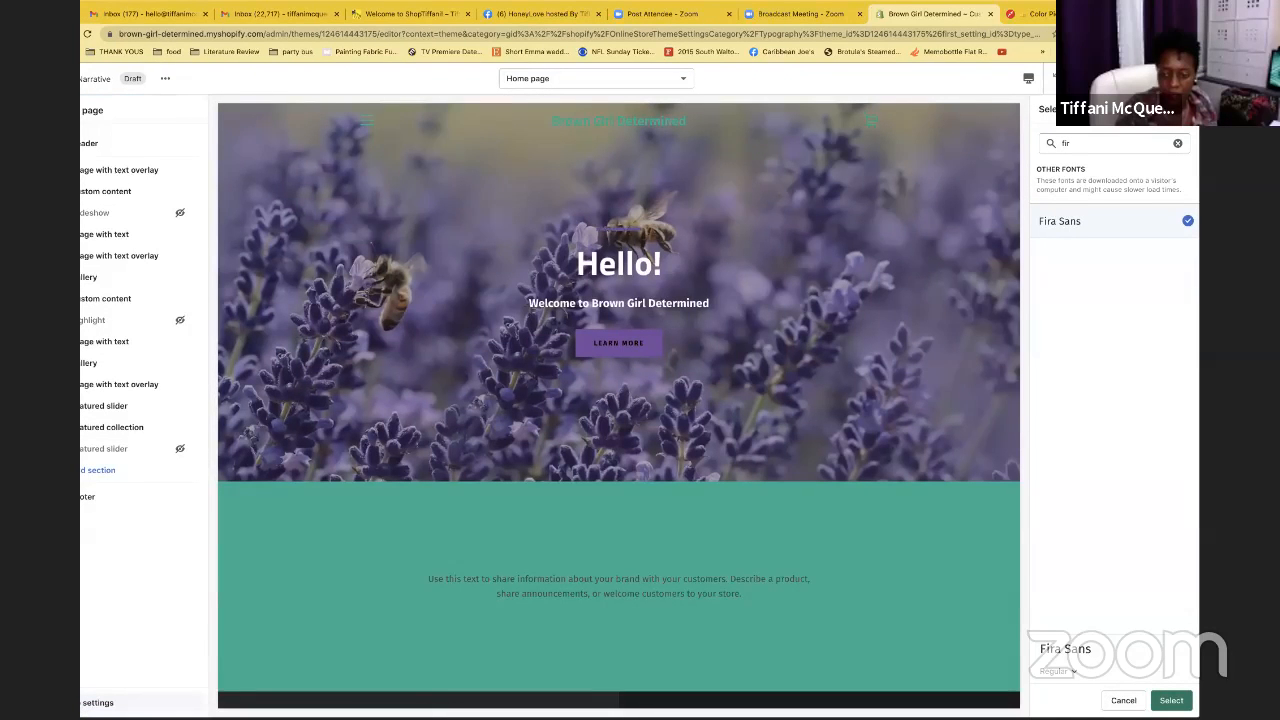
click(1081, 706)
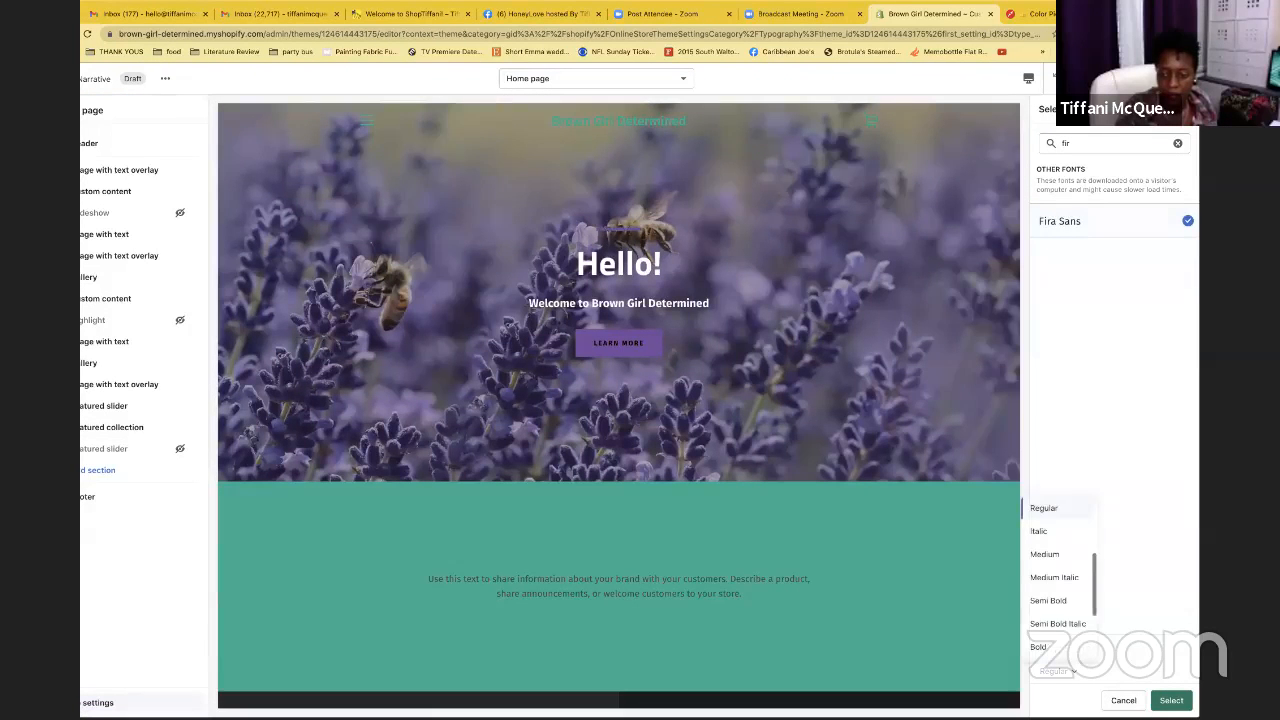
click(1062, 601)
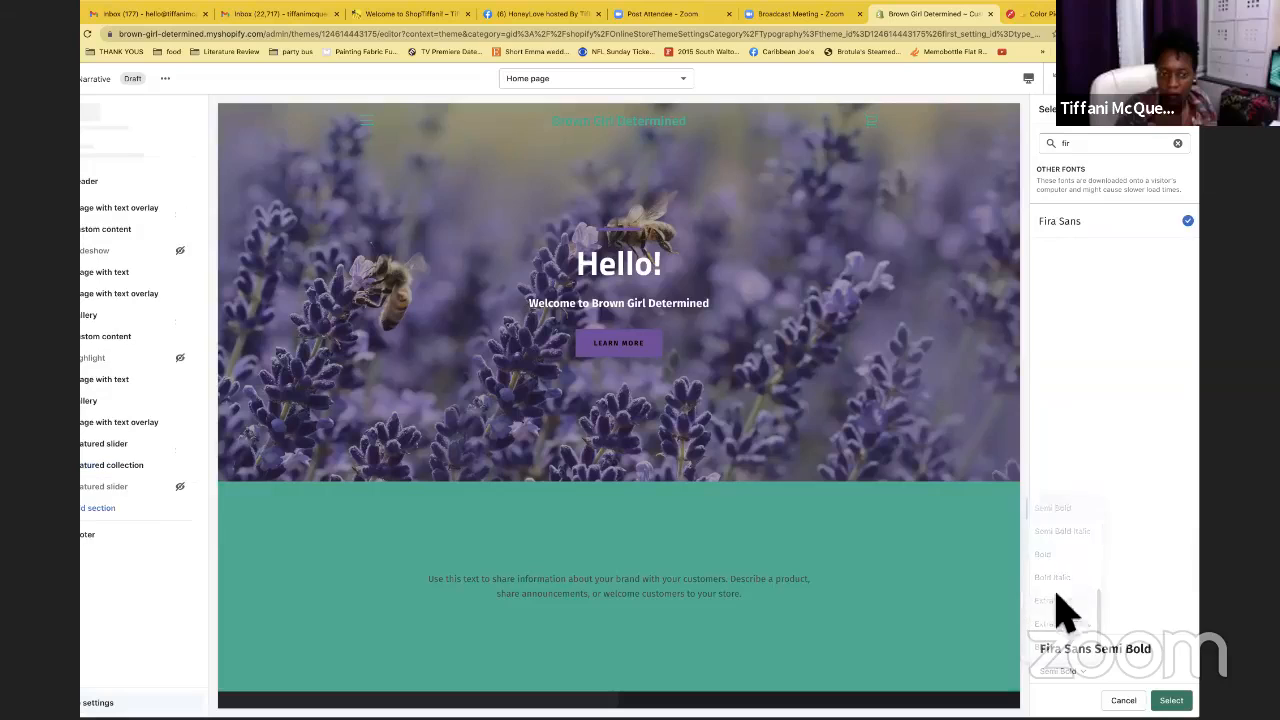
click(1171, 700)
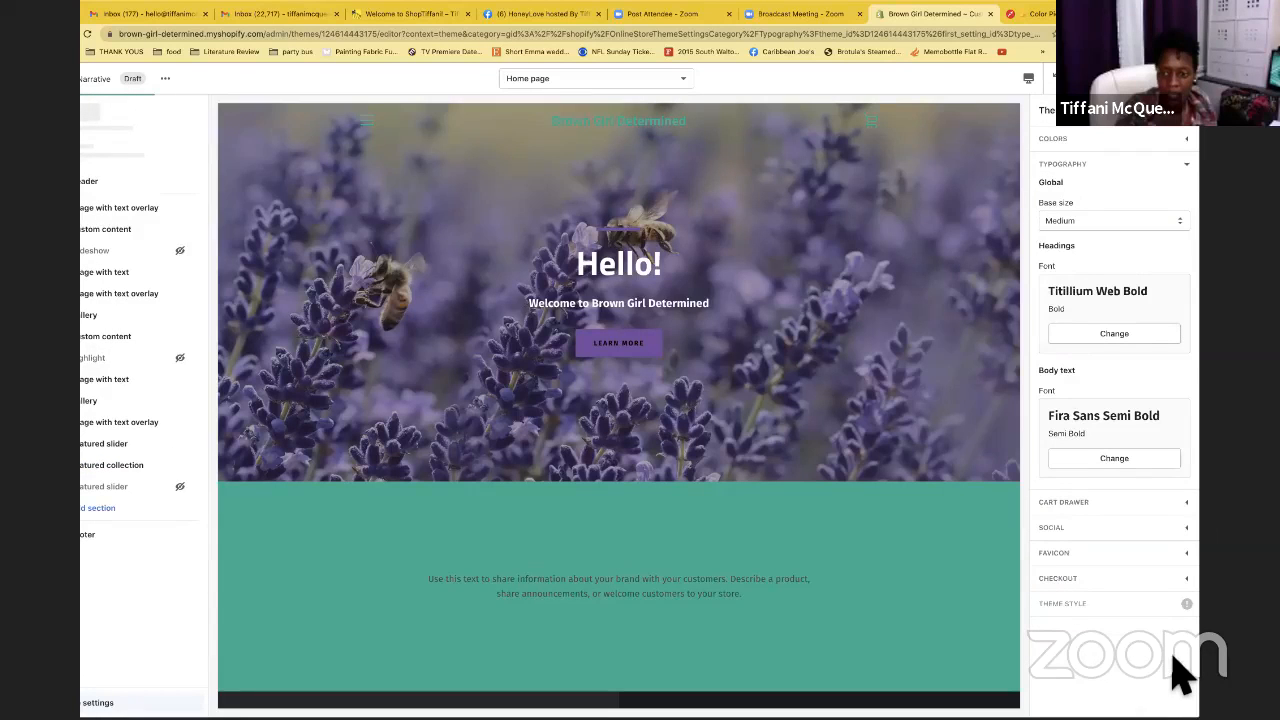
click(1130, 461)
Change the body text font weight to Fira Sans Regular
click(1070, 670)
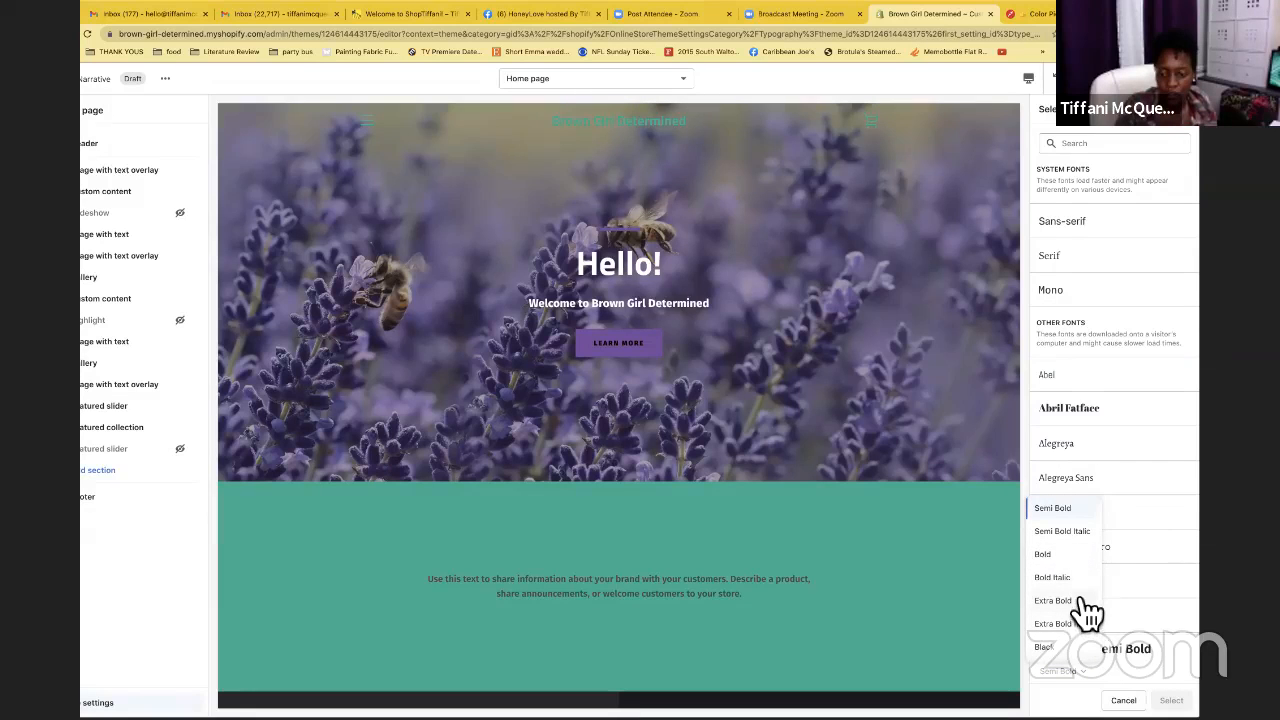
scroll(1087, 610, up, 1)
scroll(1081, 602, up, 2)
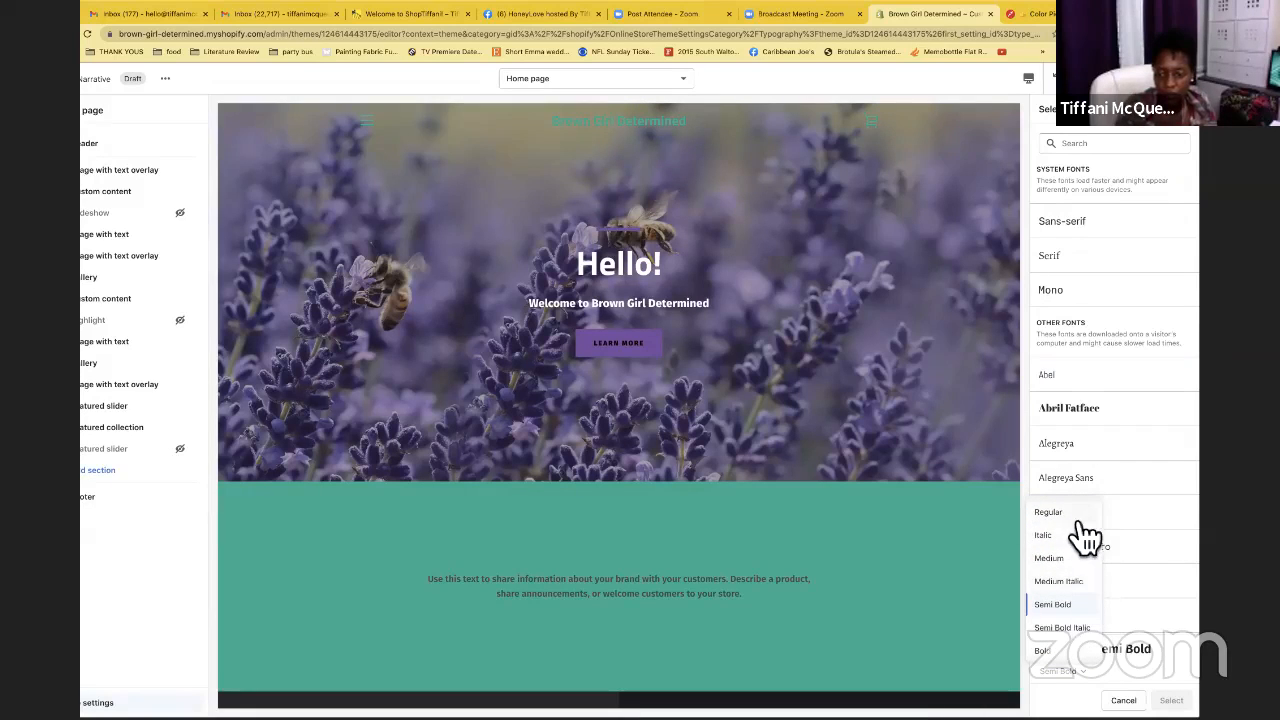
click(1077, 513)
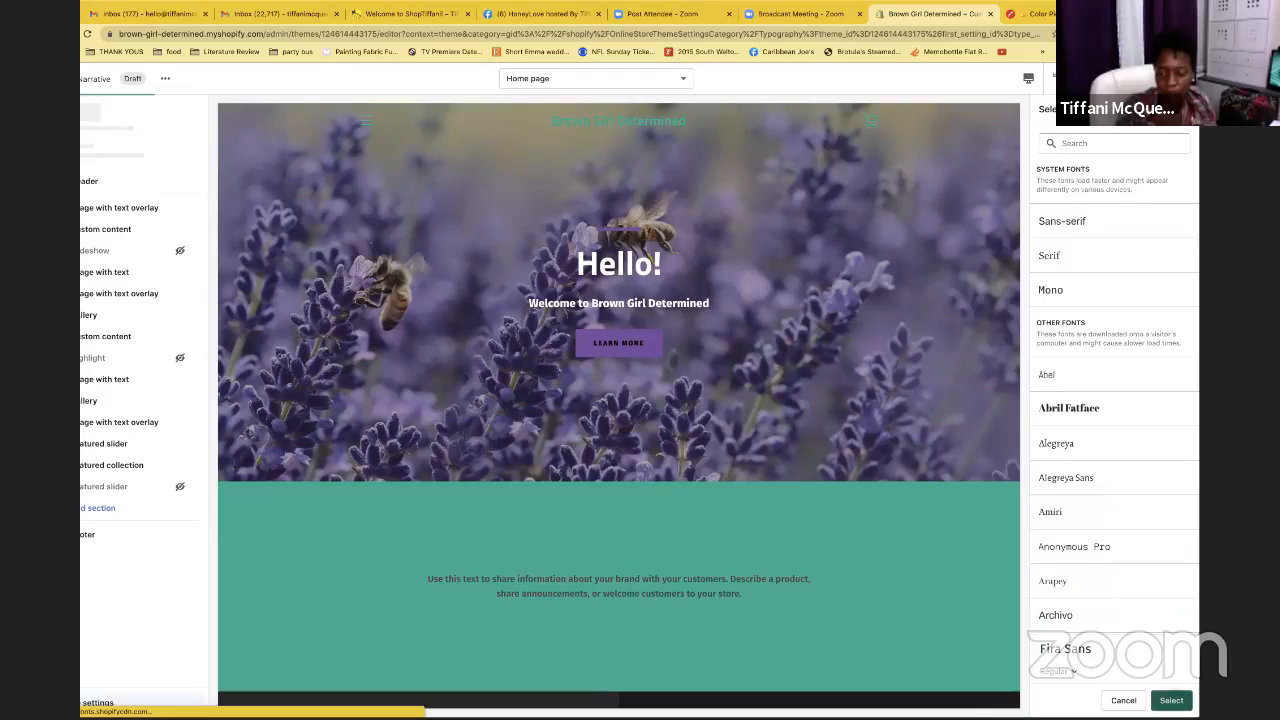
click(1171, 700)
Change the headings font from Titillium Web Bold to Fira Sans Bold
click(1120, 345)
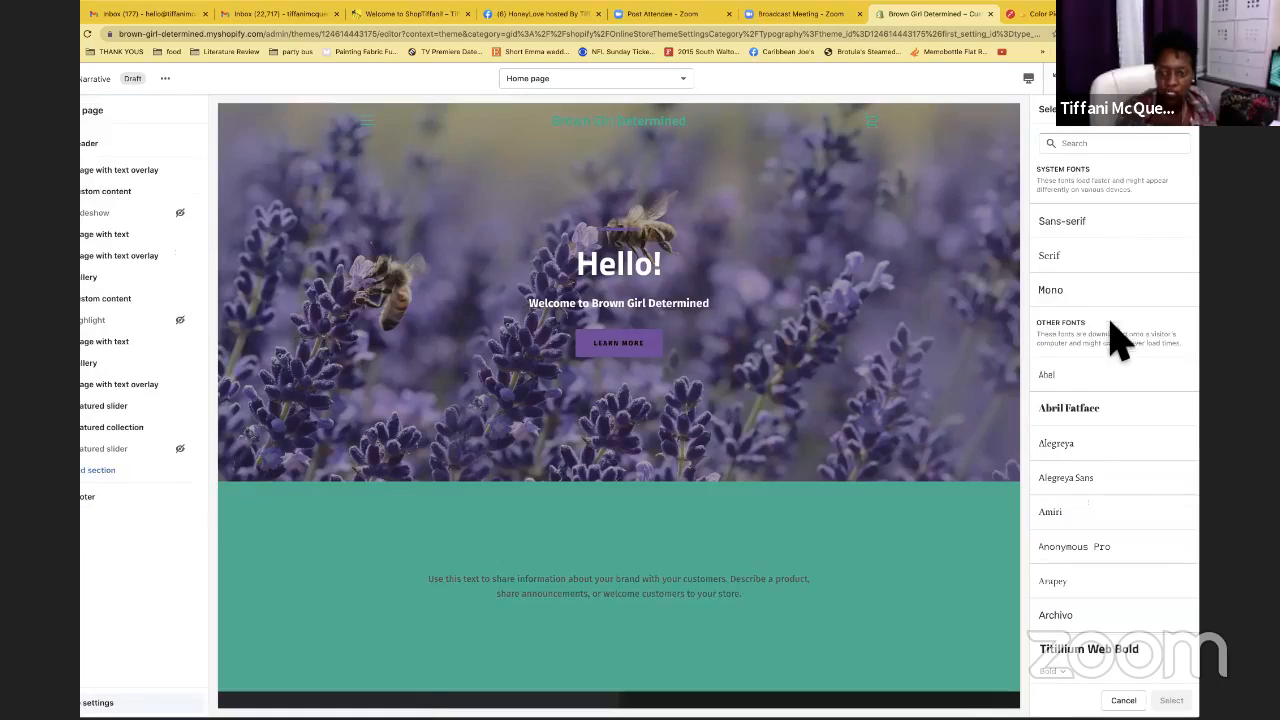
click(1102, 146)
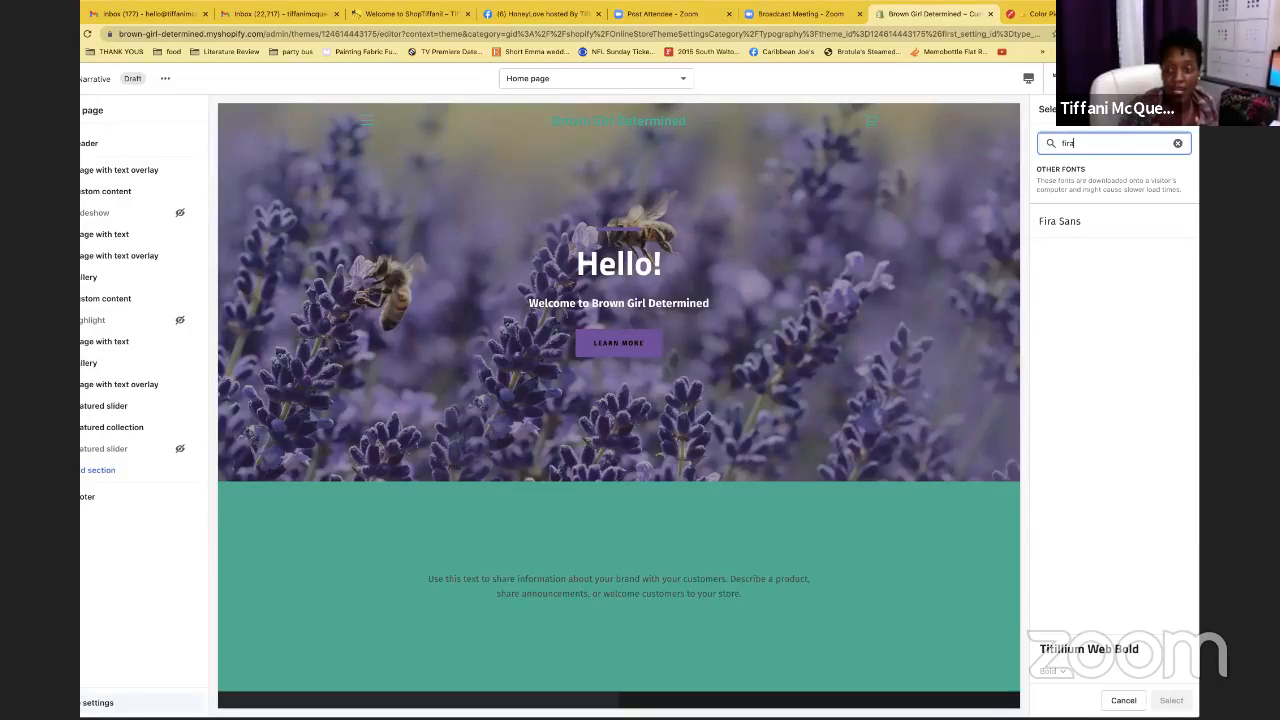
click(1083, 240)
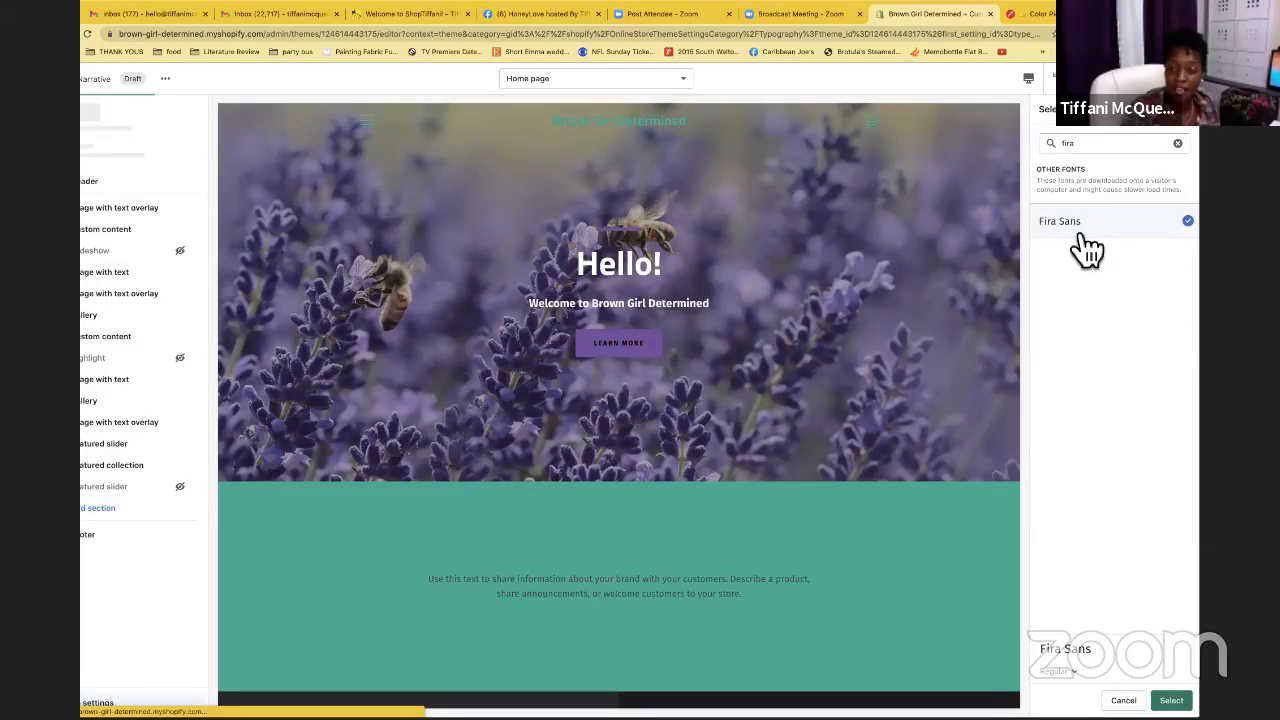
click(1060, 671)
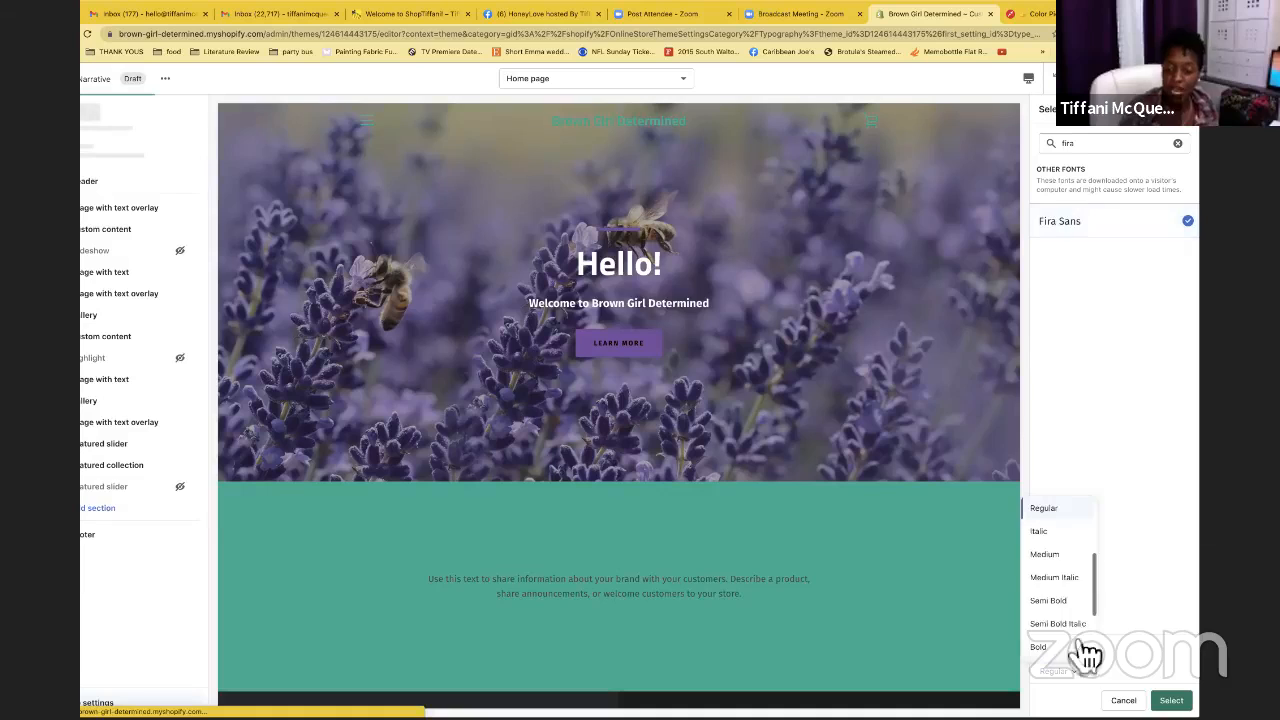
scroll(1070, 582, down, 2)
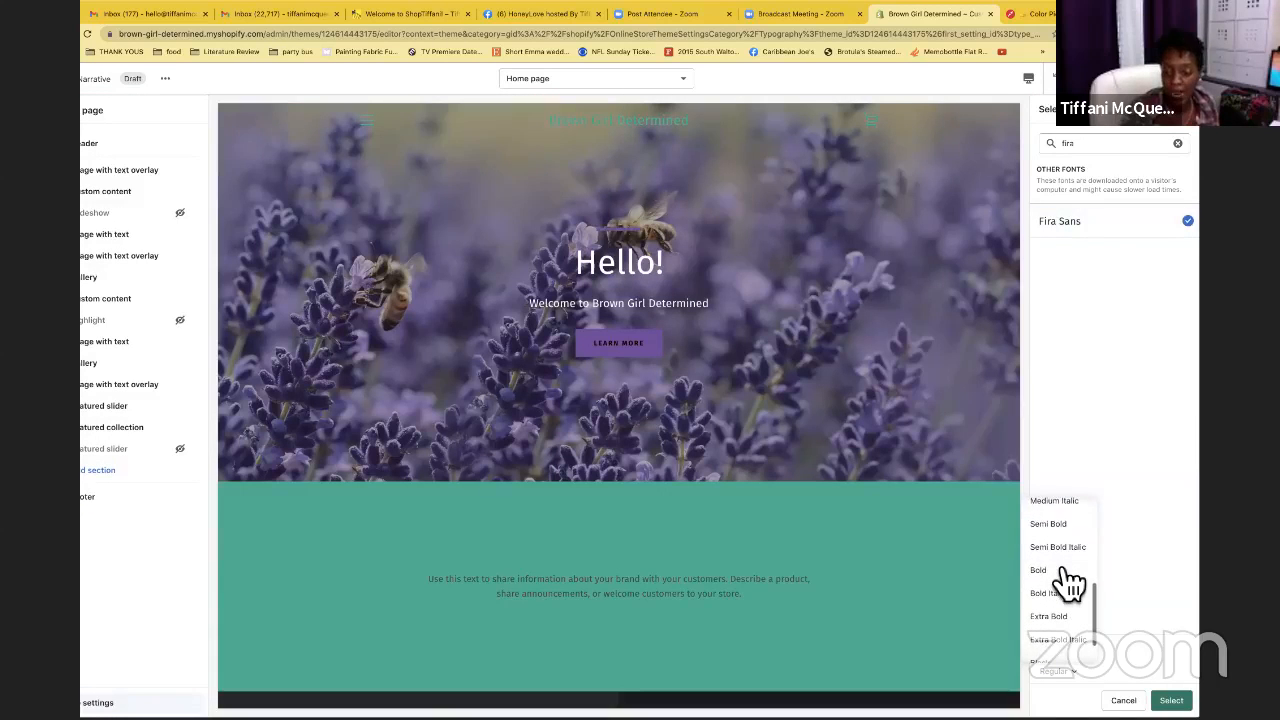
click(1066, 570)
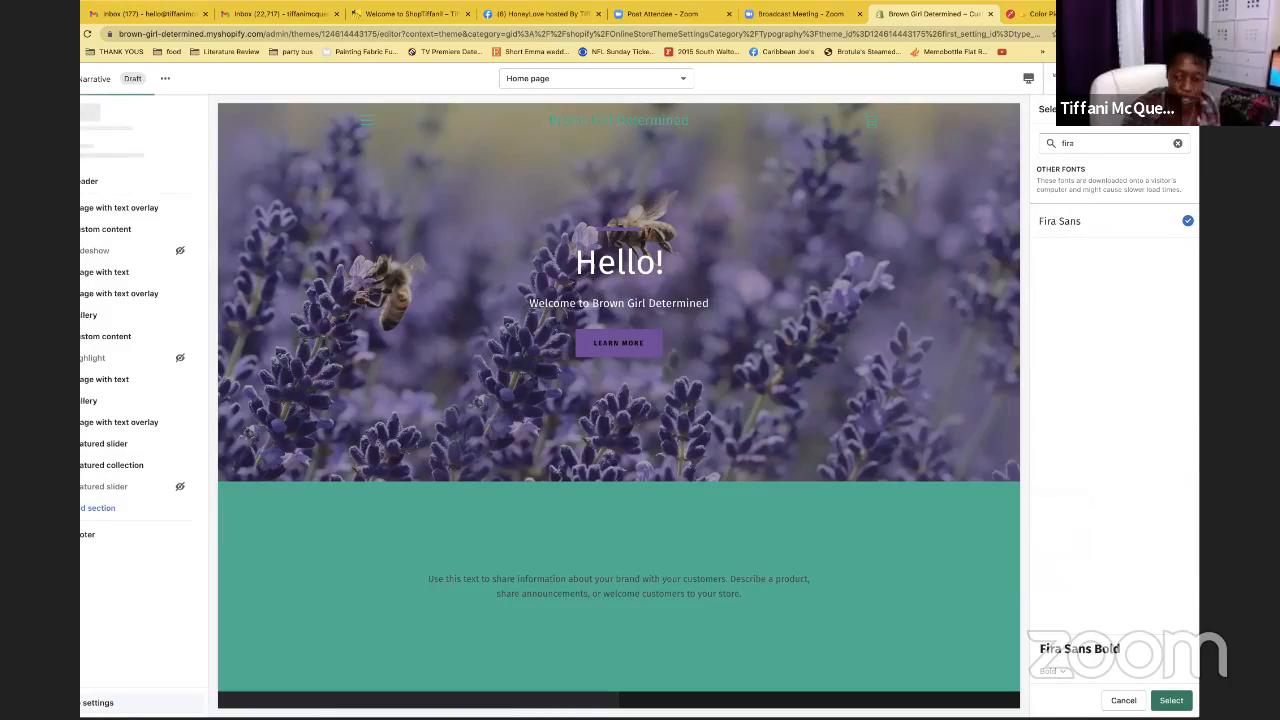
click(1171, 700)
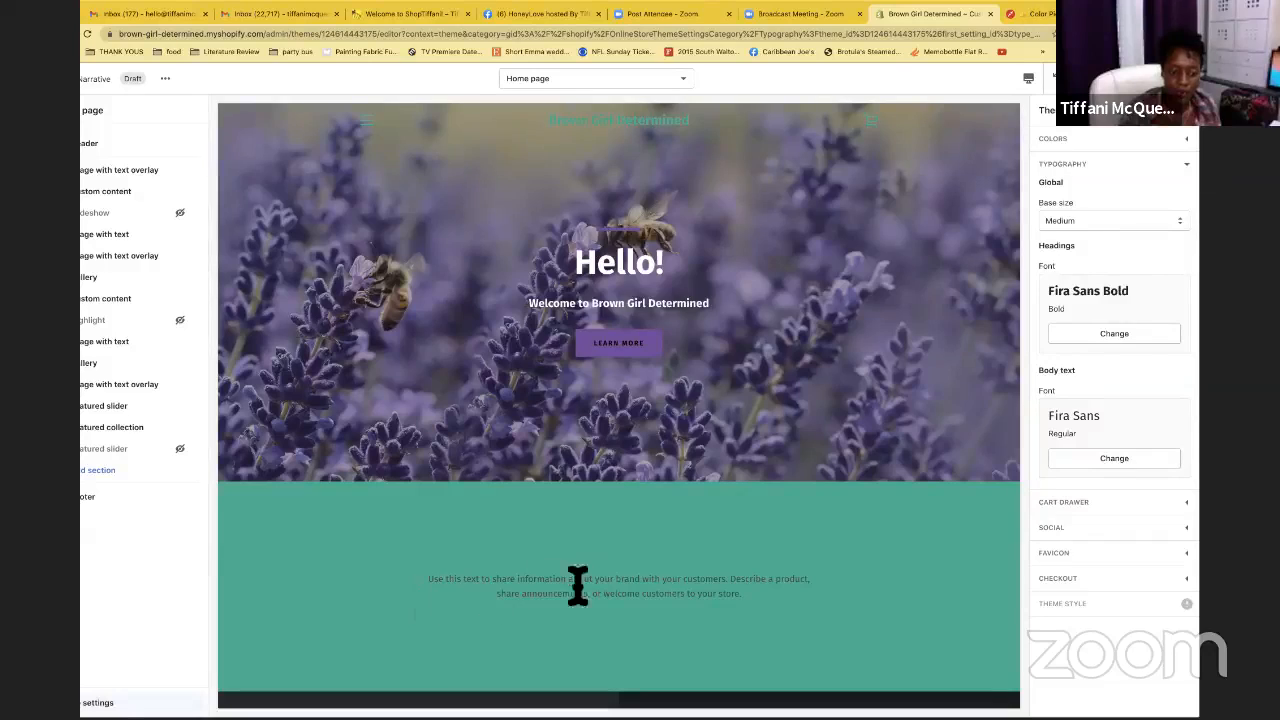
Scroll the home page preview to check the Fira Sans fonts, then collapse Typography
scroll(589, 571, down, 5)
scroll(598, 566, down, 5)
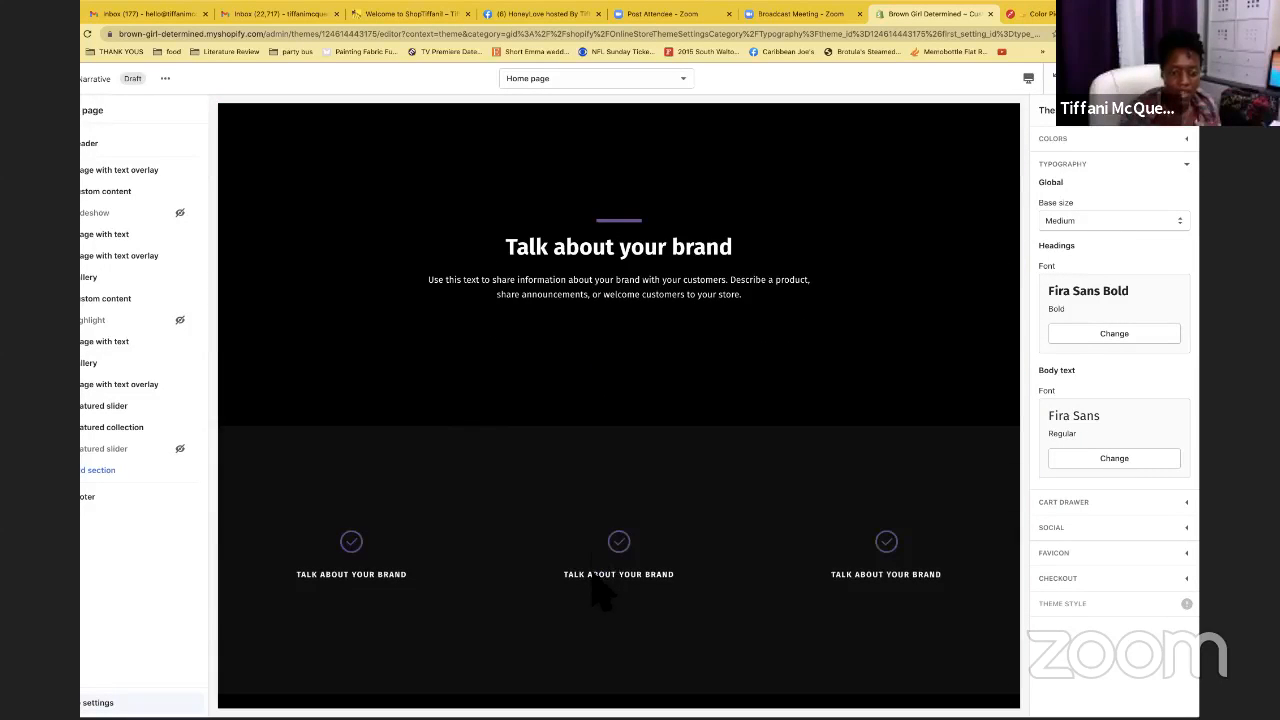
scroll(702, 573, up, 5)
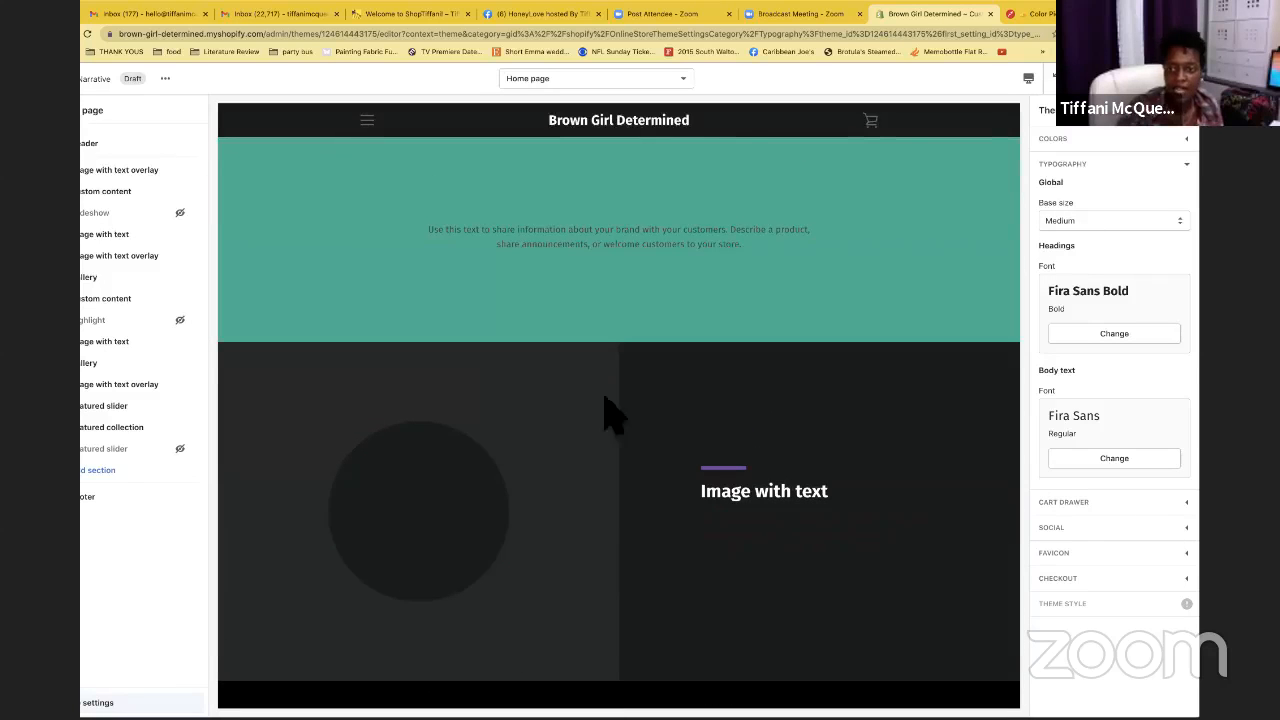
click(1200, 176)
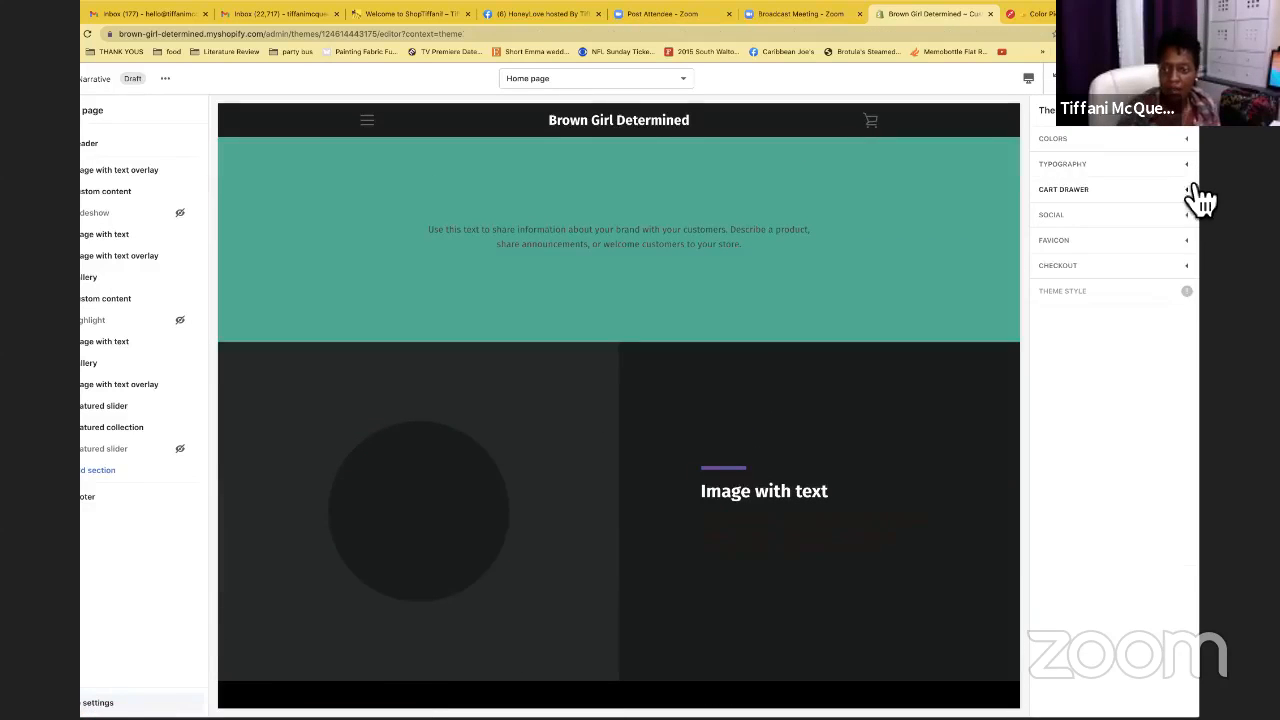
Review the Social settings: Facebook, Twitter and Pinterest sharing enabled, all social profile links empty
click(1196, 196)
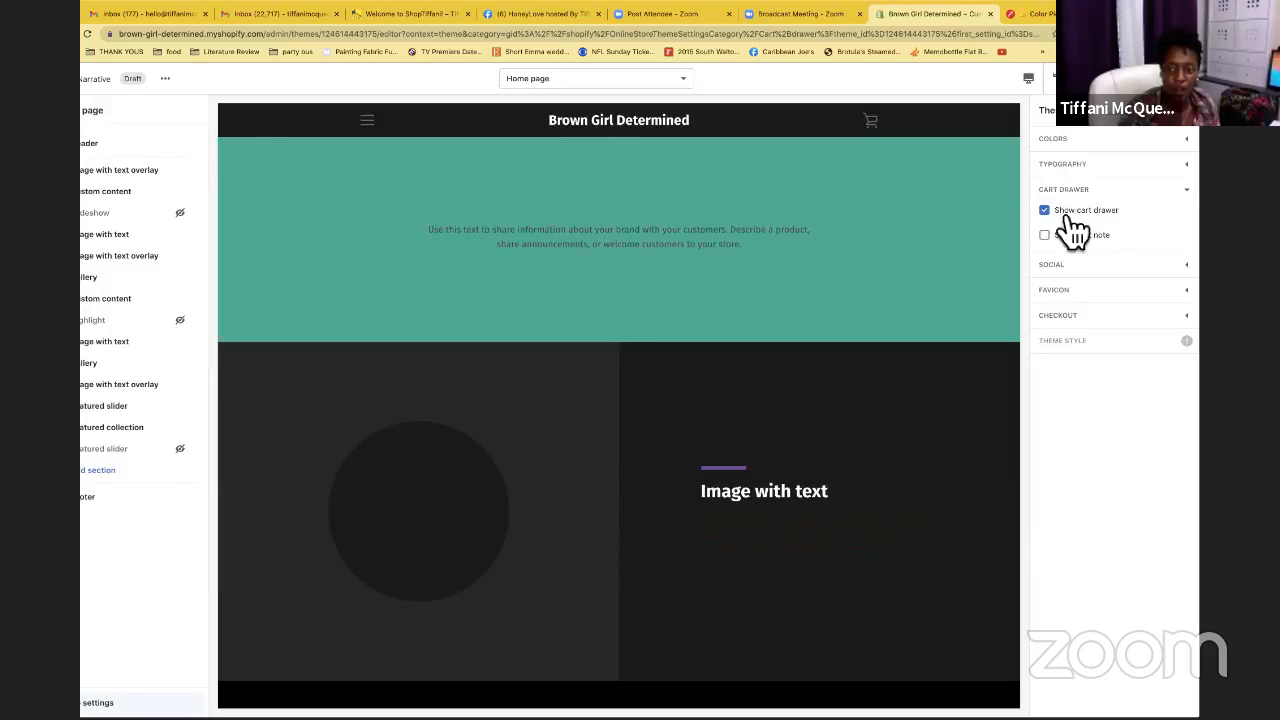
click(1191, 198)
click(1187, 223)
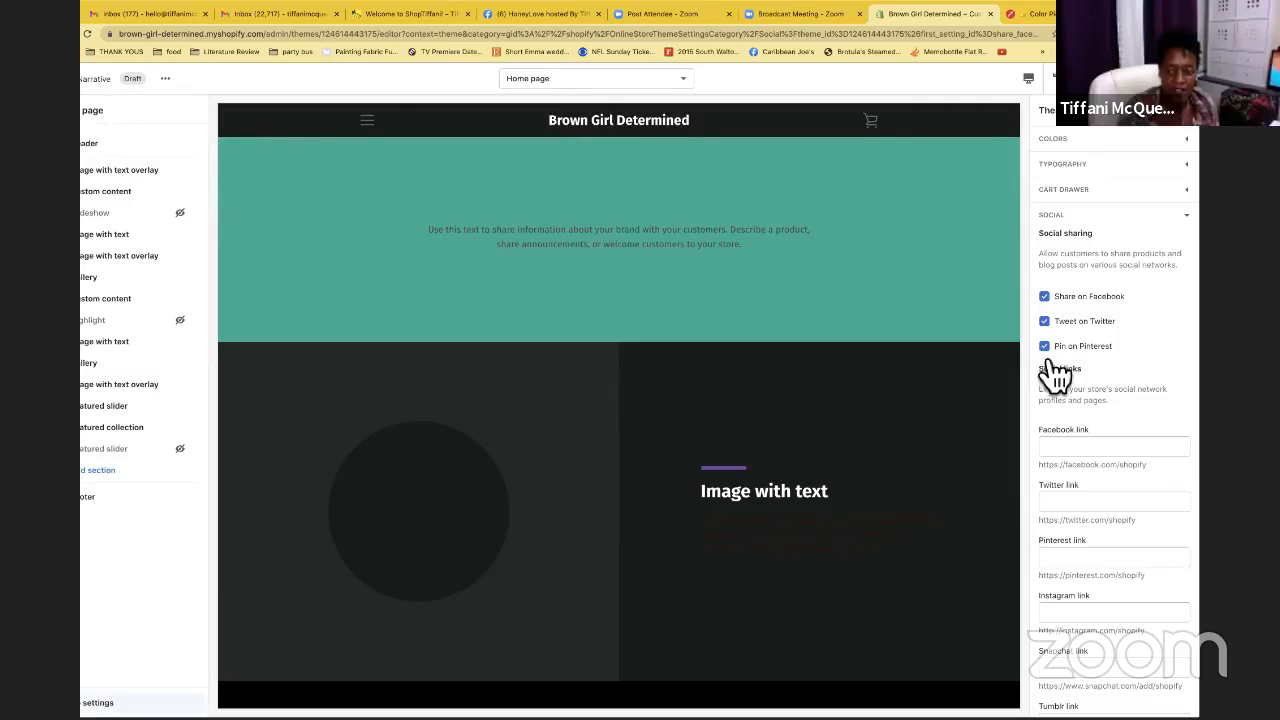
scroll(1092, 395, down, 3)
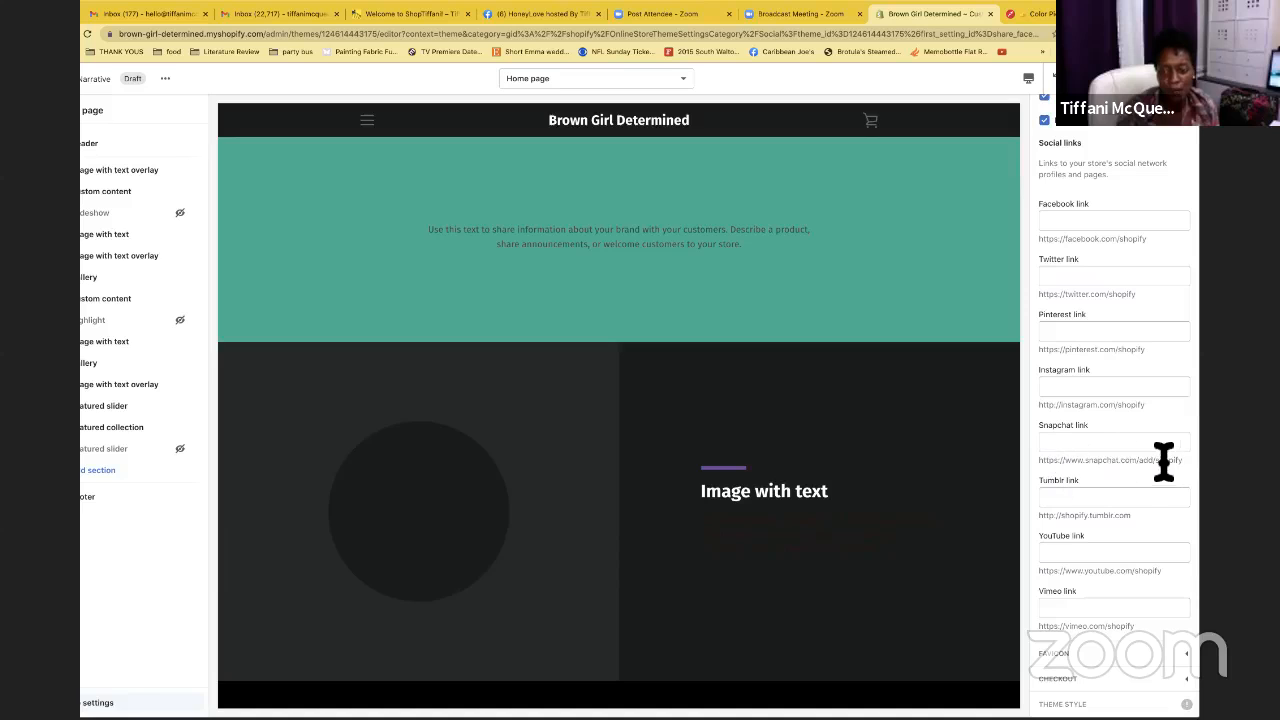
scroll(1117, 435, up, 2)
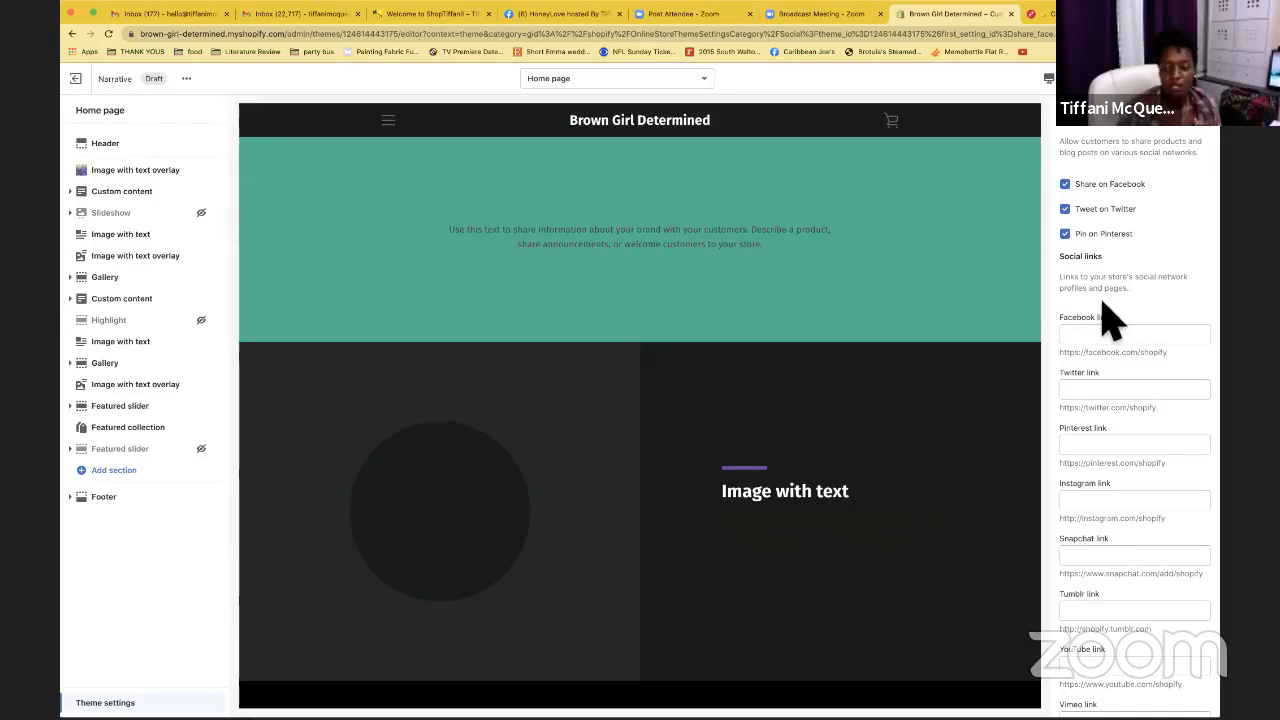
scroll(1110, 320, down, 2)
scroll(1110, 320, up, 1)
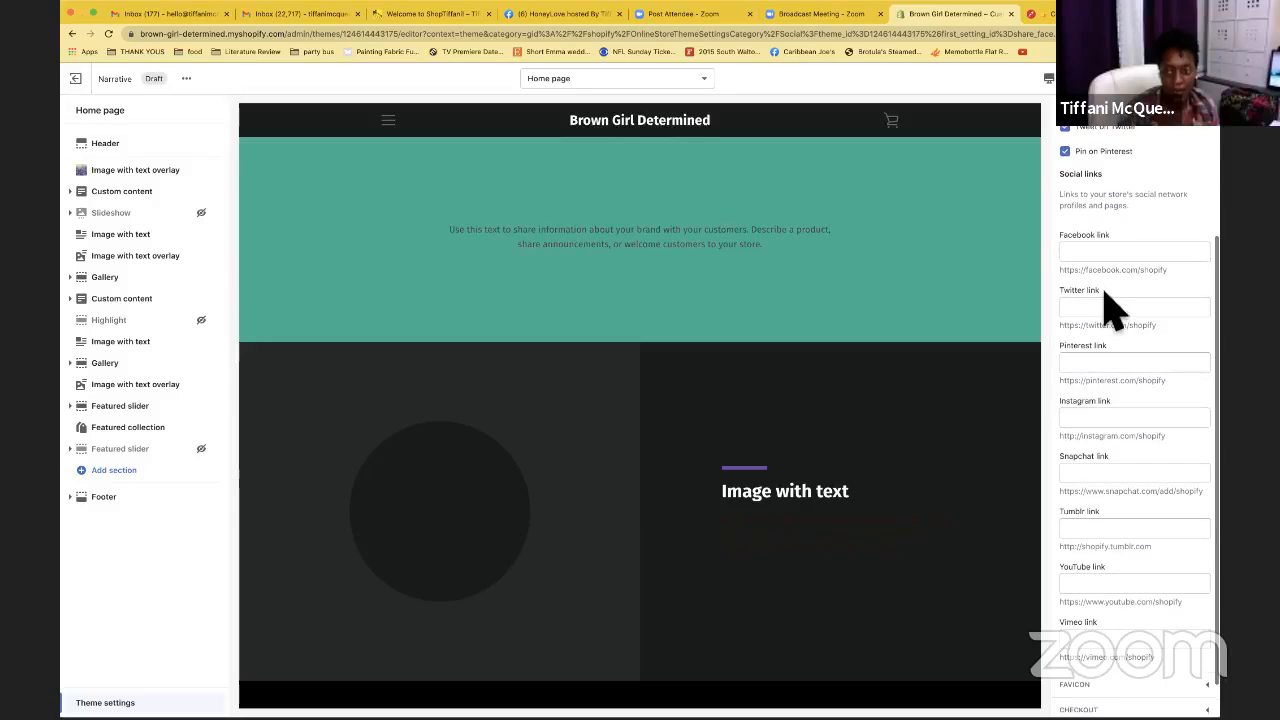
scroll(1106, 335, down, 1)
scroll(1145, 500, up, 4)
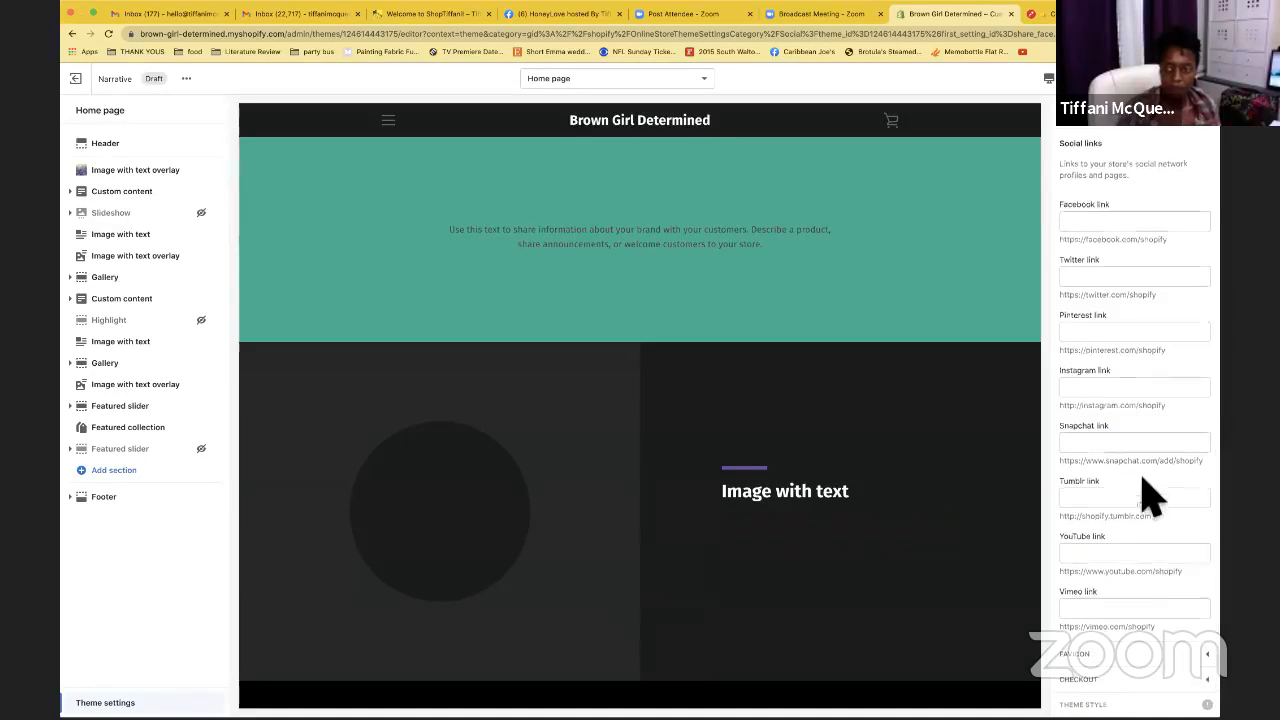
Upload the black script 'B' image and set it as the 32 x 32px favicon
click(1218, 208)
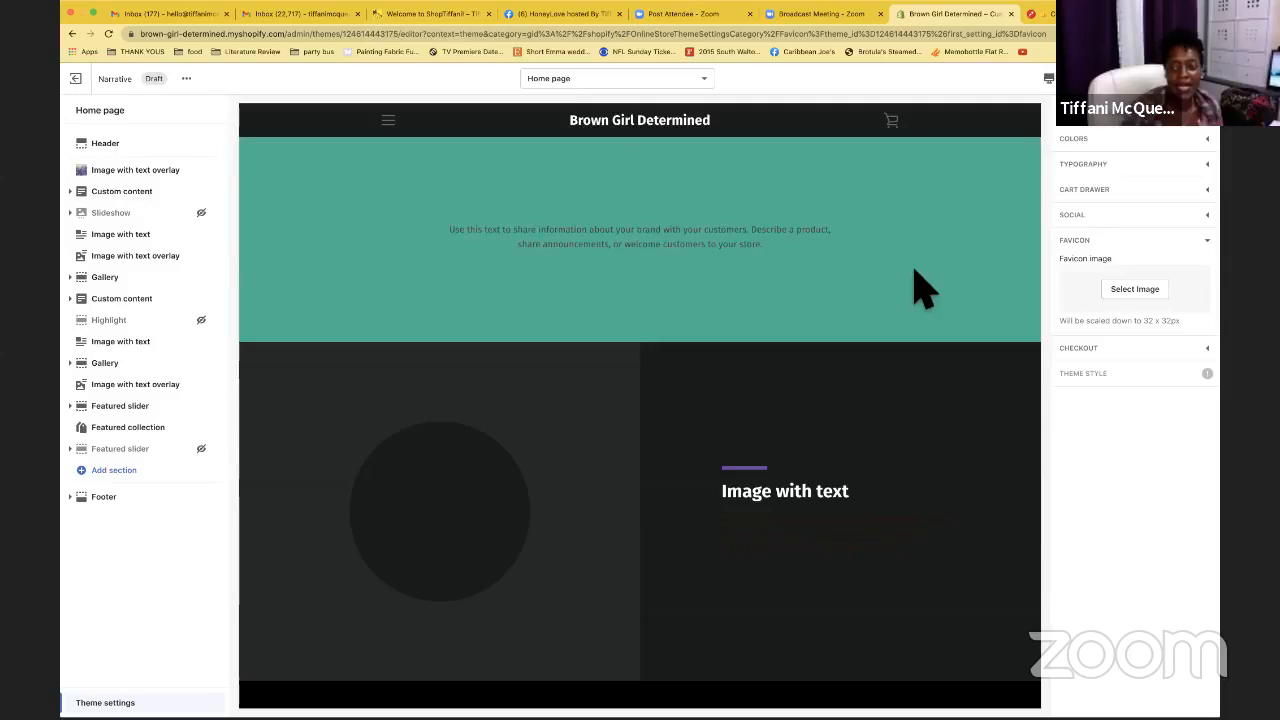
click(1140, 295)
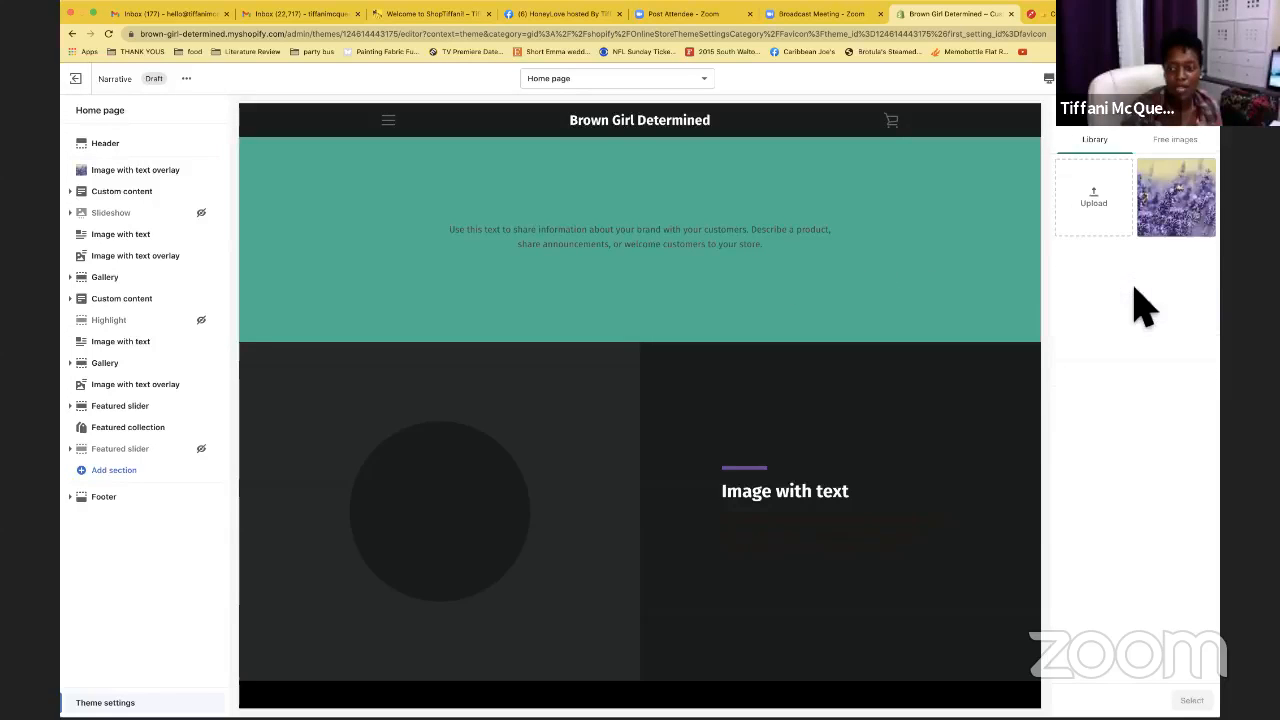
click(1113, 225)
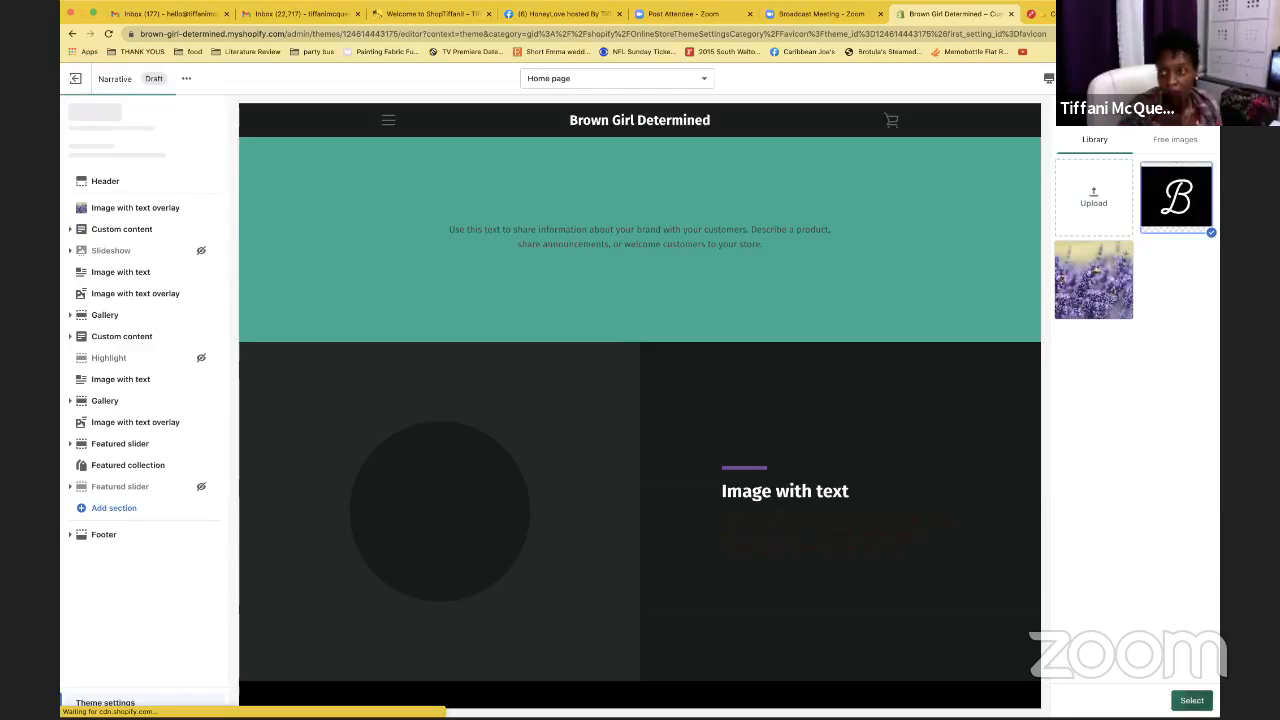
click(1190, 700)
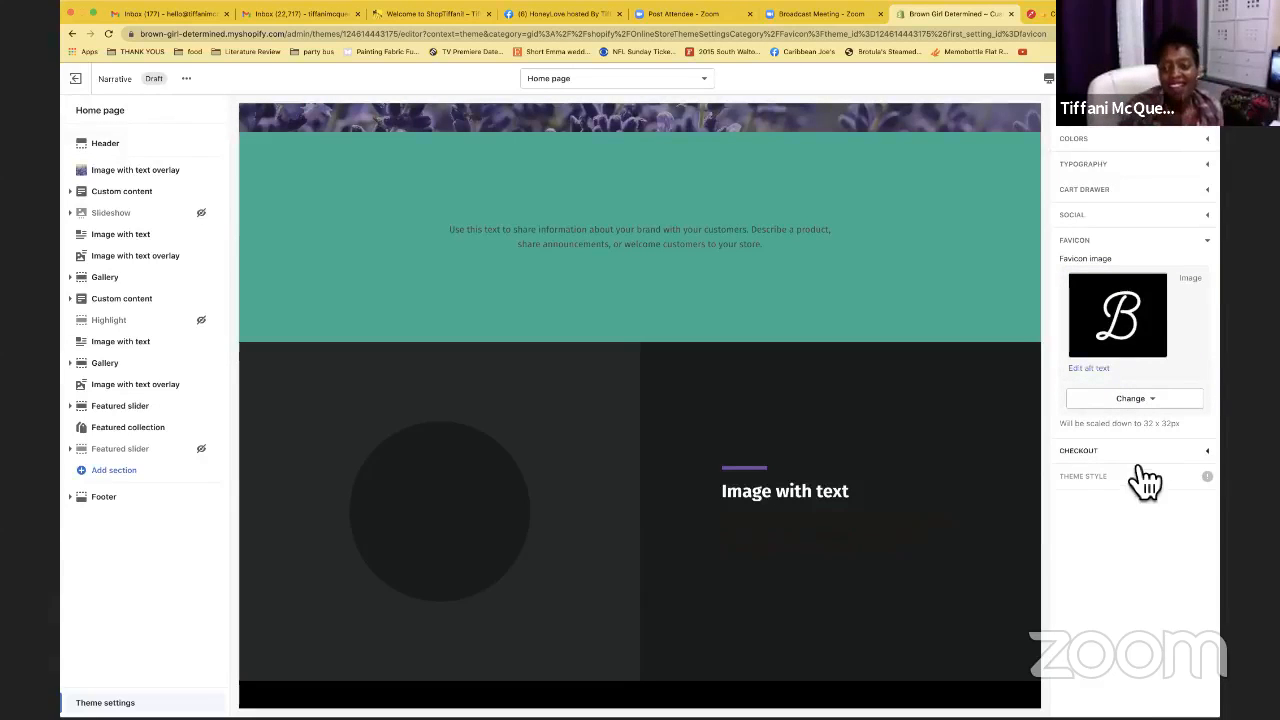
click(1221, 251)
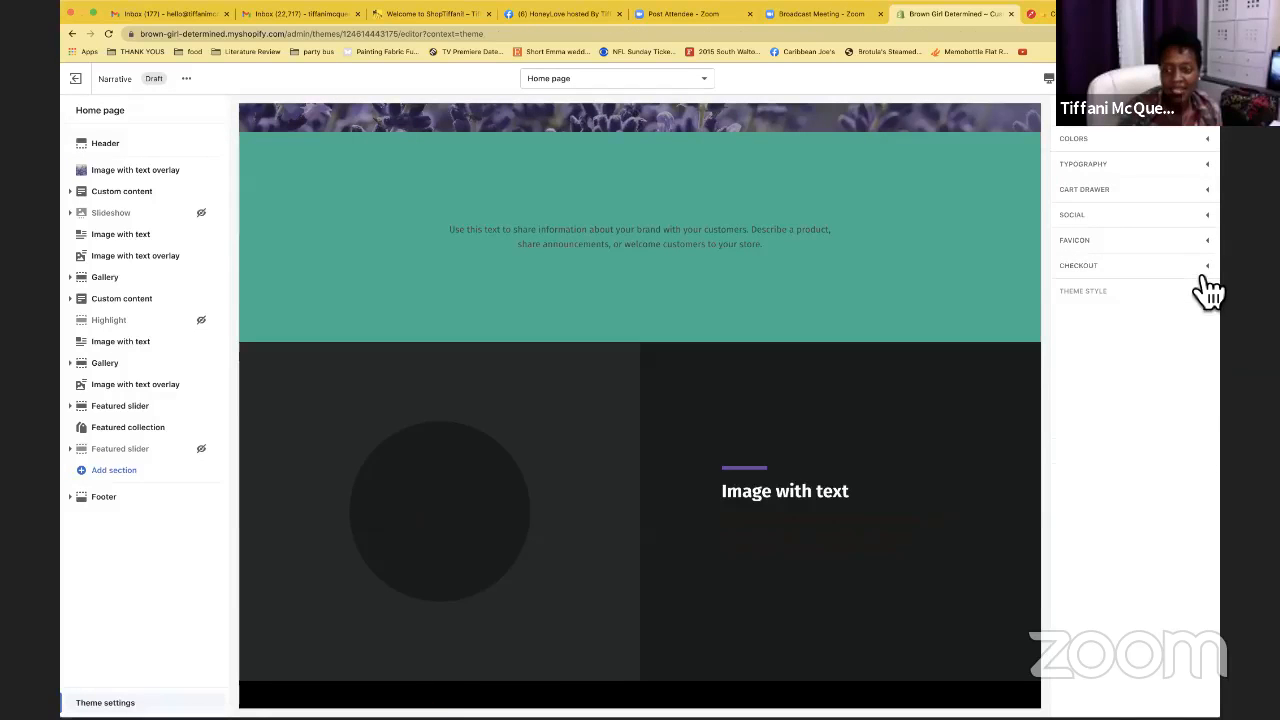
Expand the Checkout theme settings showing banner and logo slots, logo position Left, size Medium
click(1207, 275)
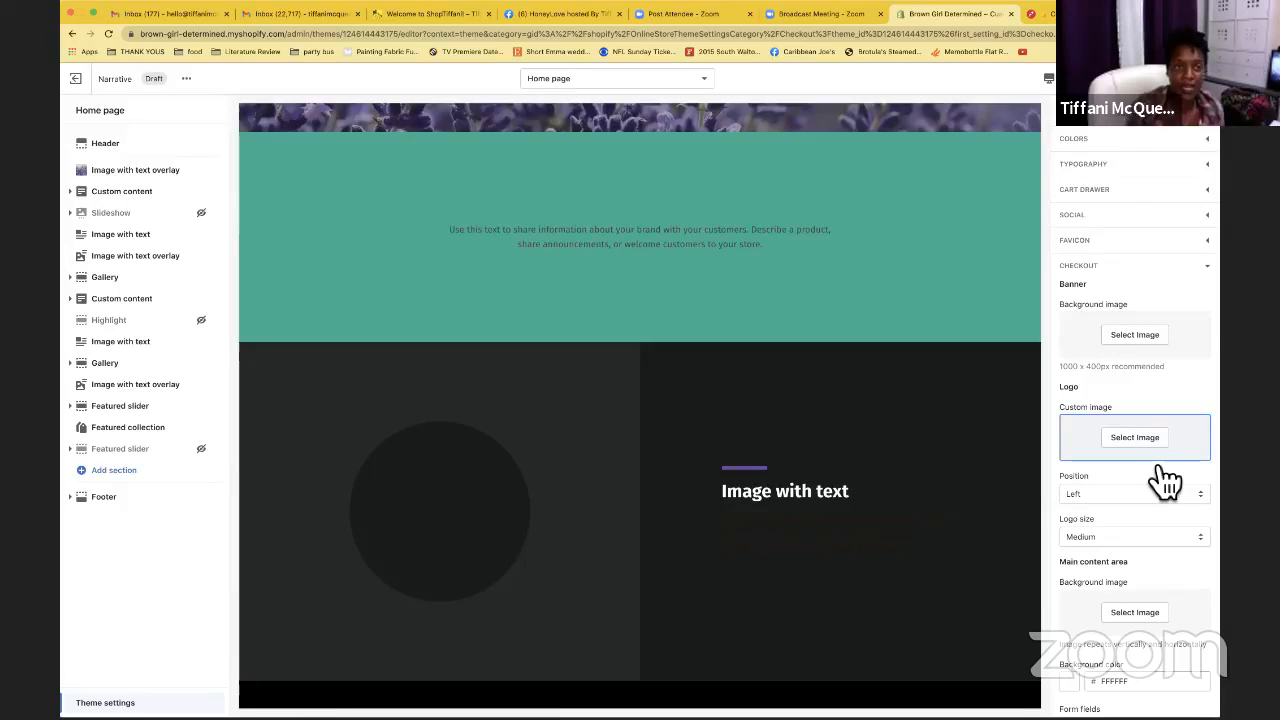
On the live storefront, browse Shop > Apparel + Accessories, then open the Digital Designs collection
click(376, 18)
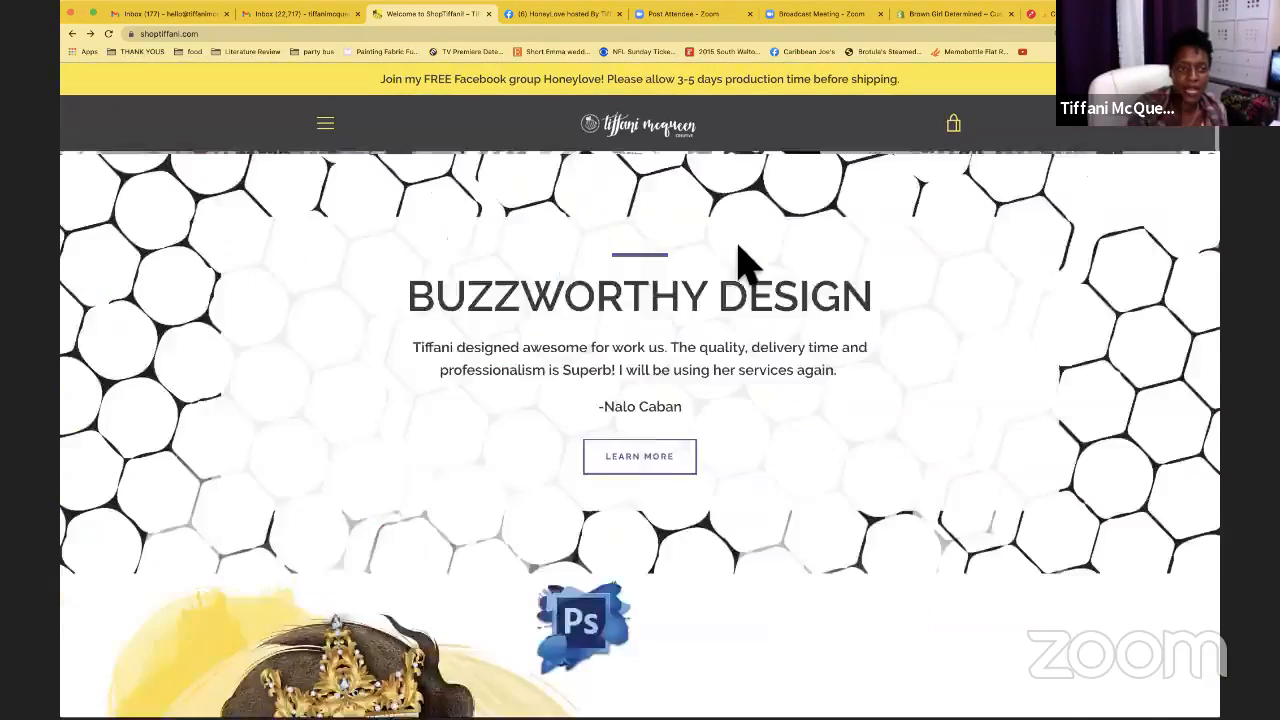
click(328, 128)
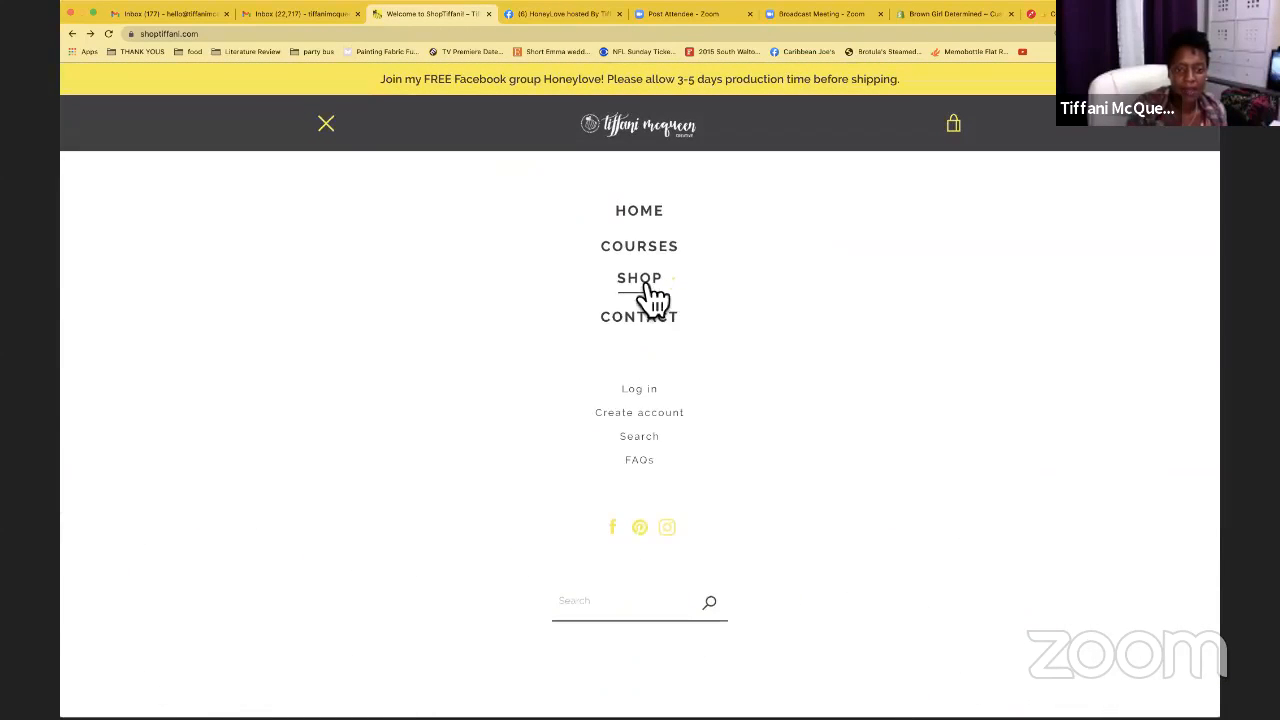
click(651, 296)
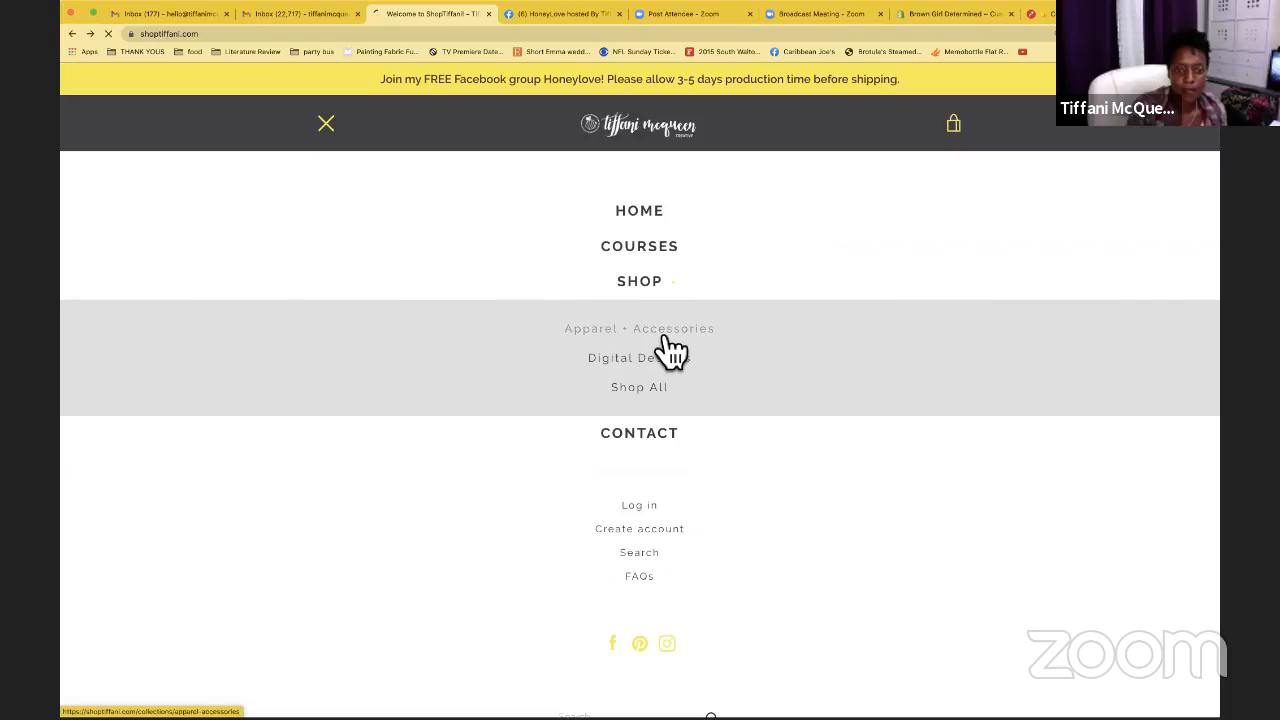
click(666, 336)
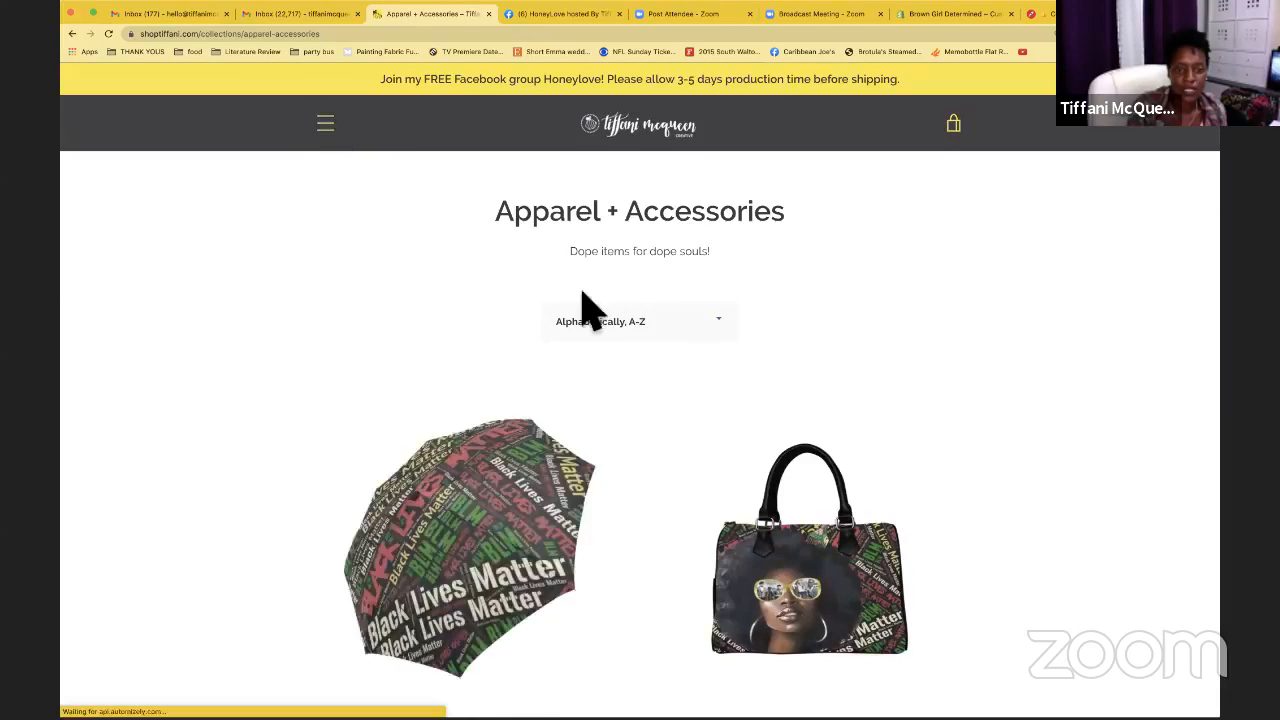
click(664, 279)
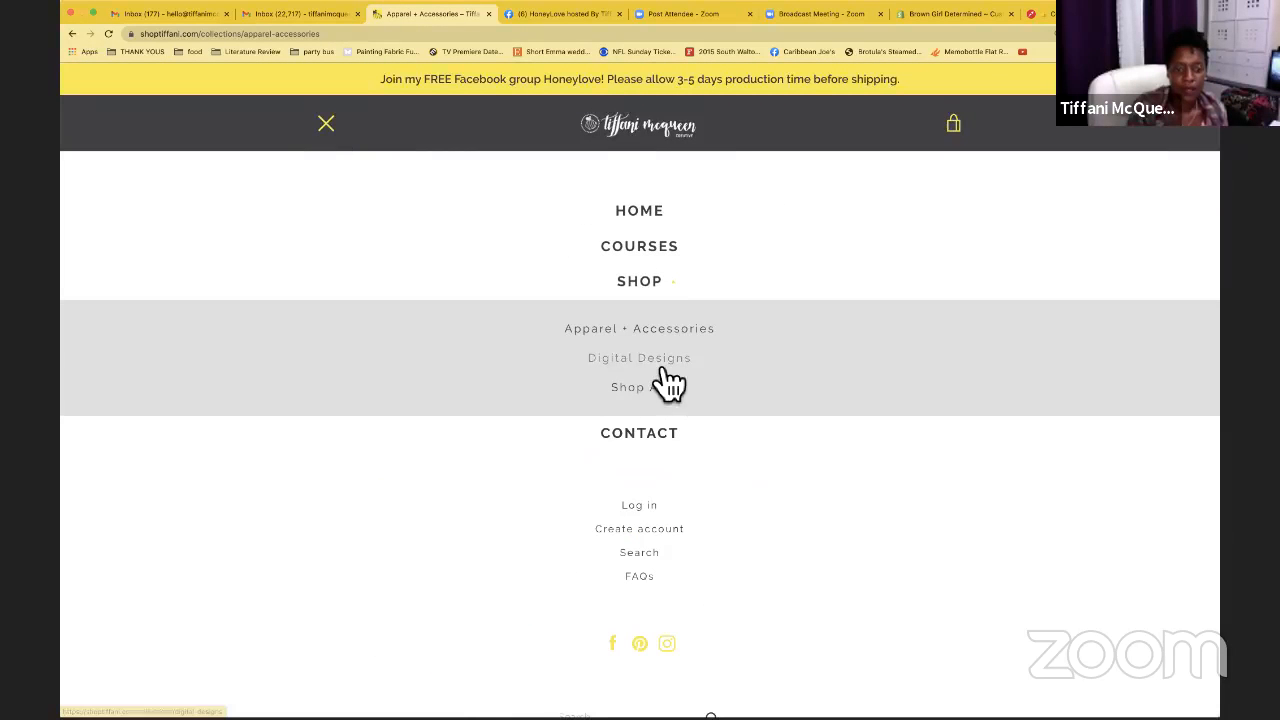
click(658, 360)
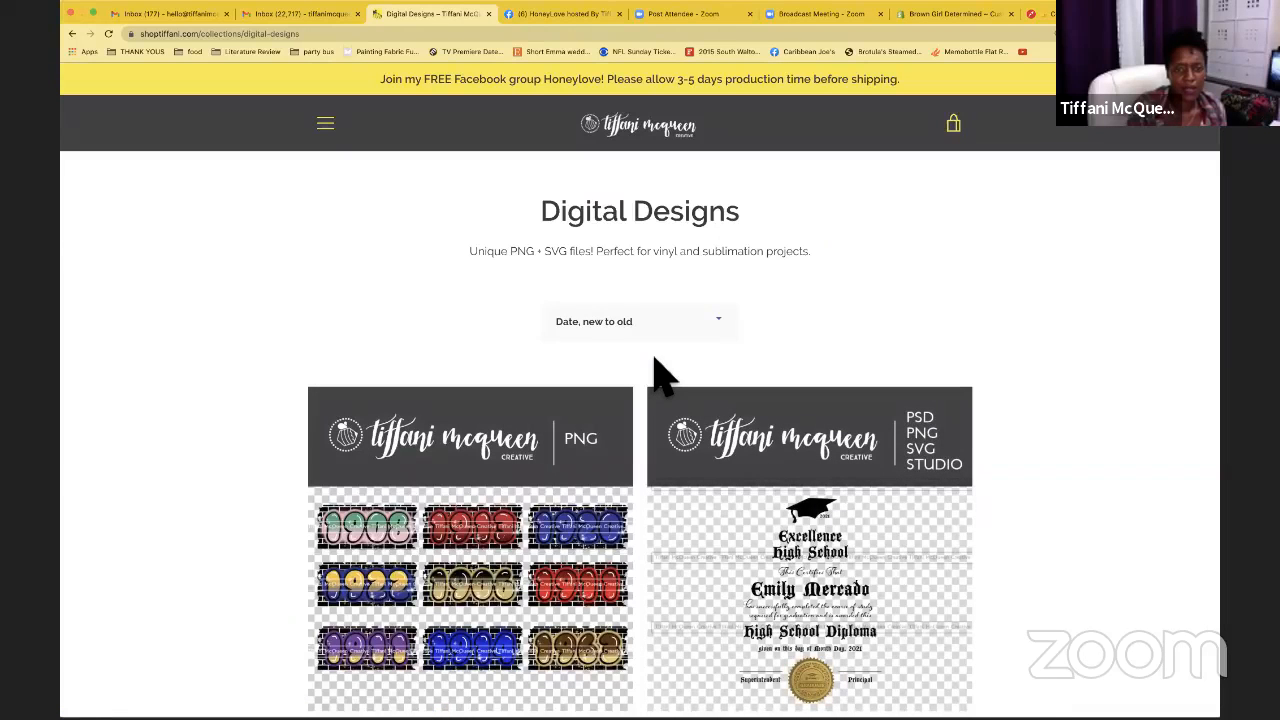
scroll(655, 375, down, 3)
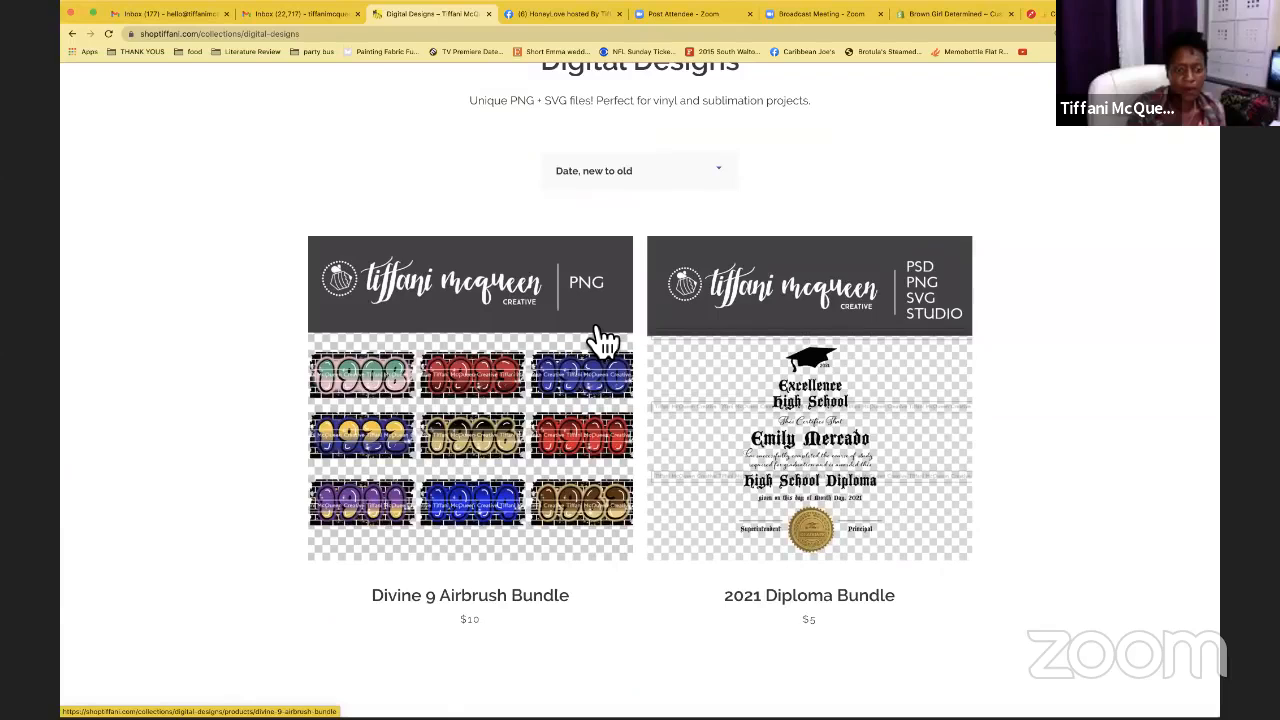
Open the Divine 9 Airbrush Bundle product page and read through its license terms
click(603, 342)
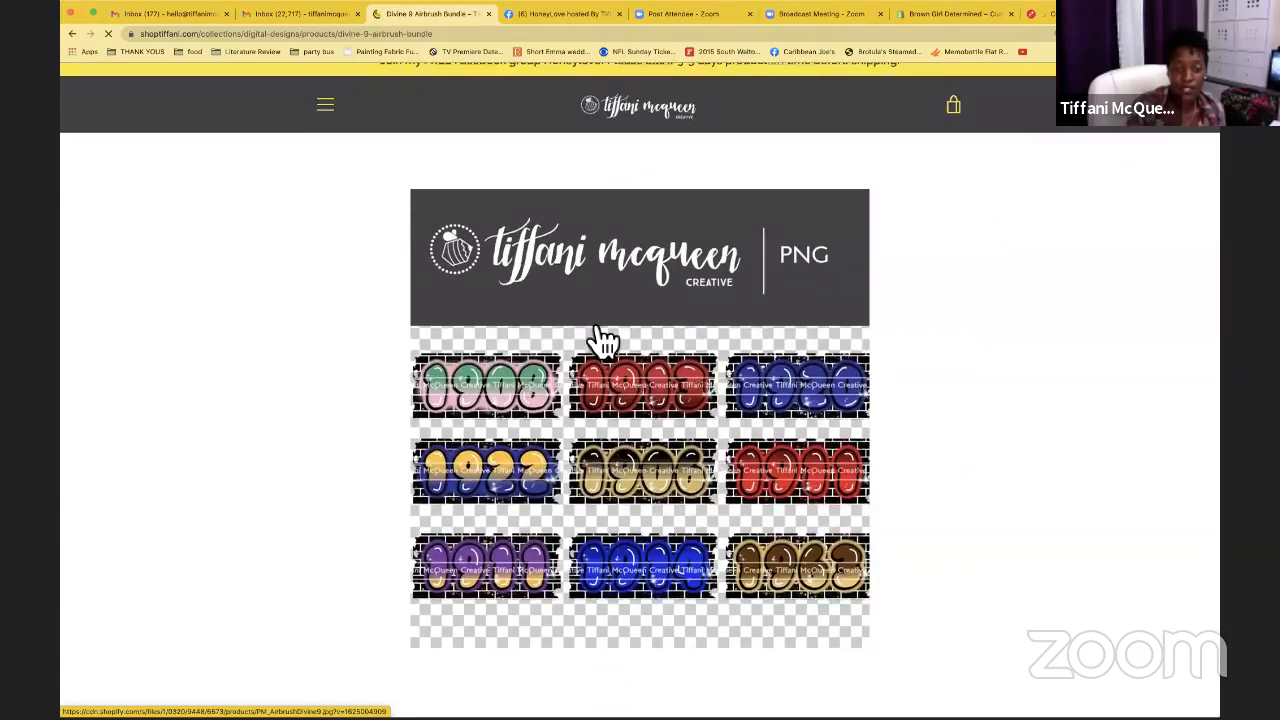
scroll(603, 342, down, 5)
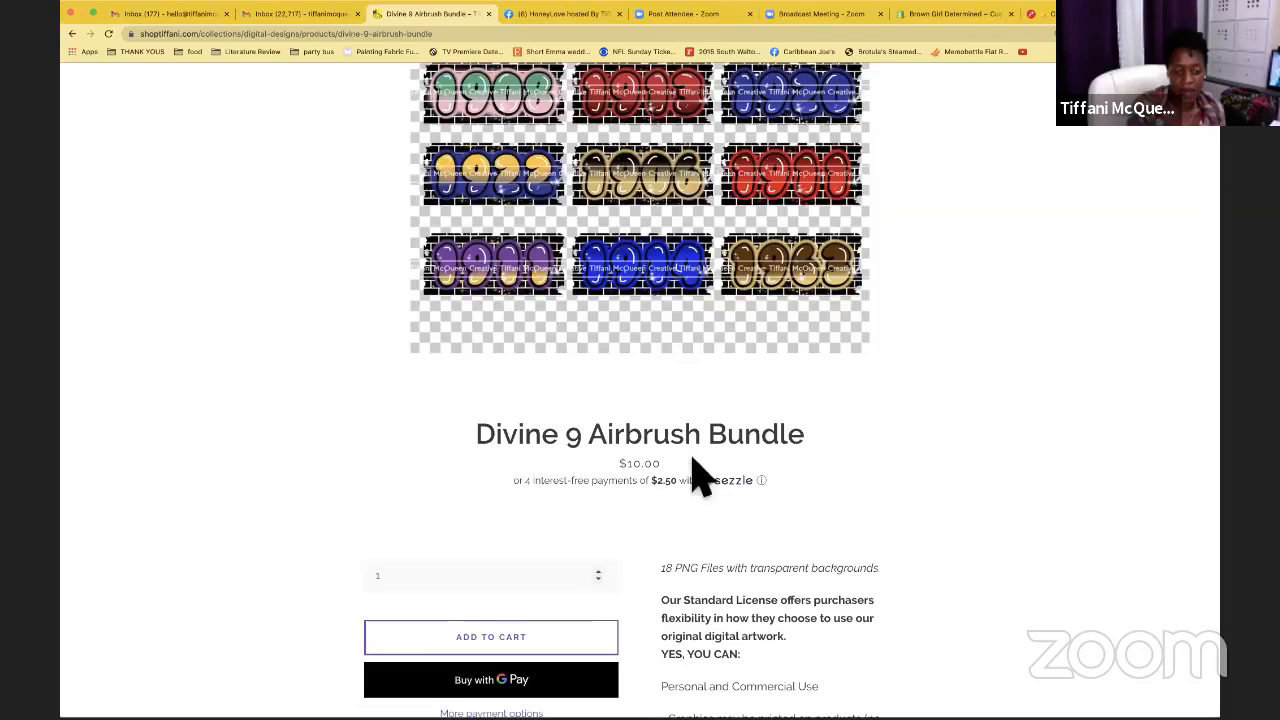
scroll(695, 470, down, 8)
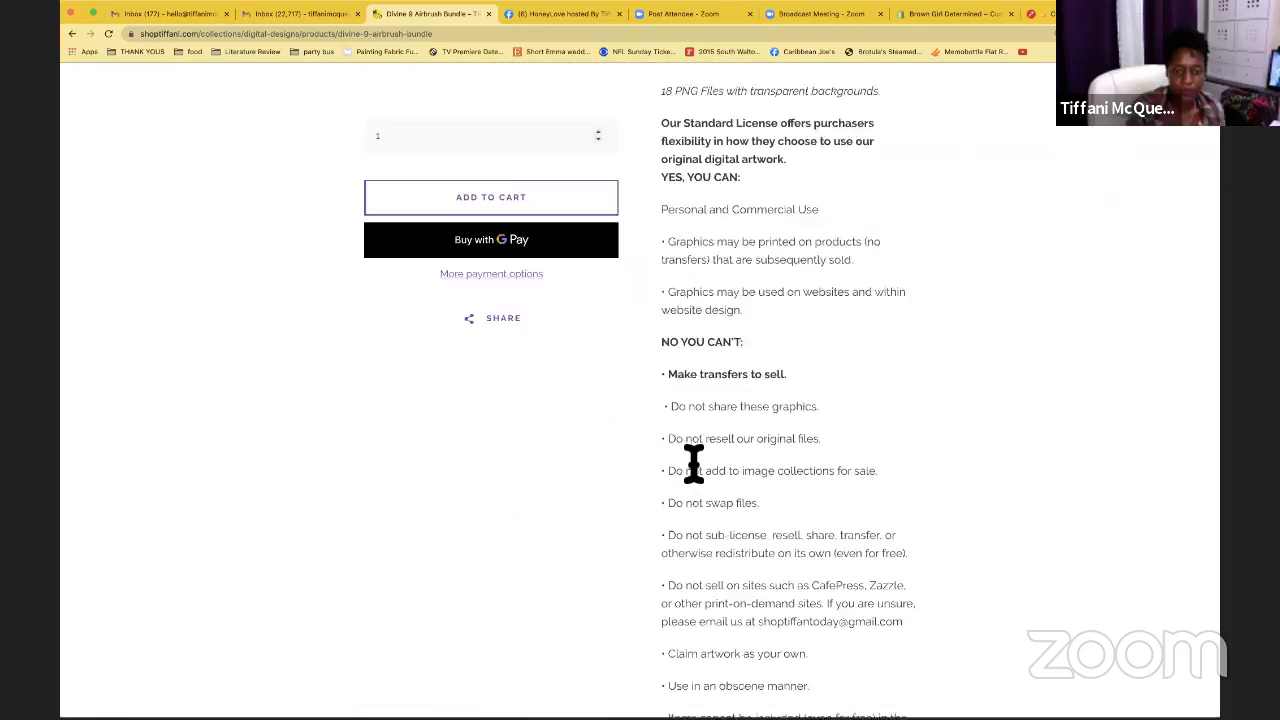
scroll(694, 465, down, 1)
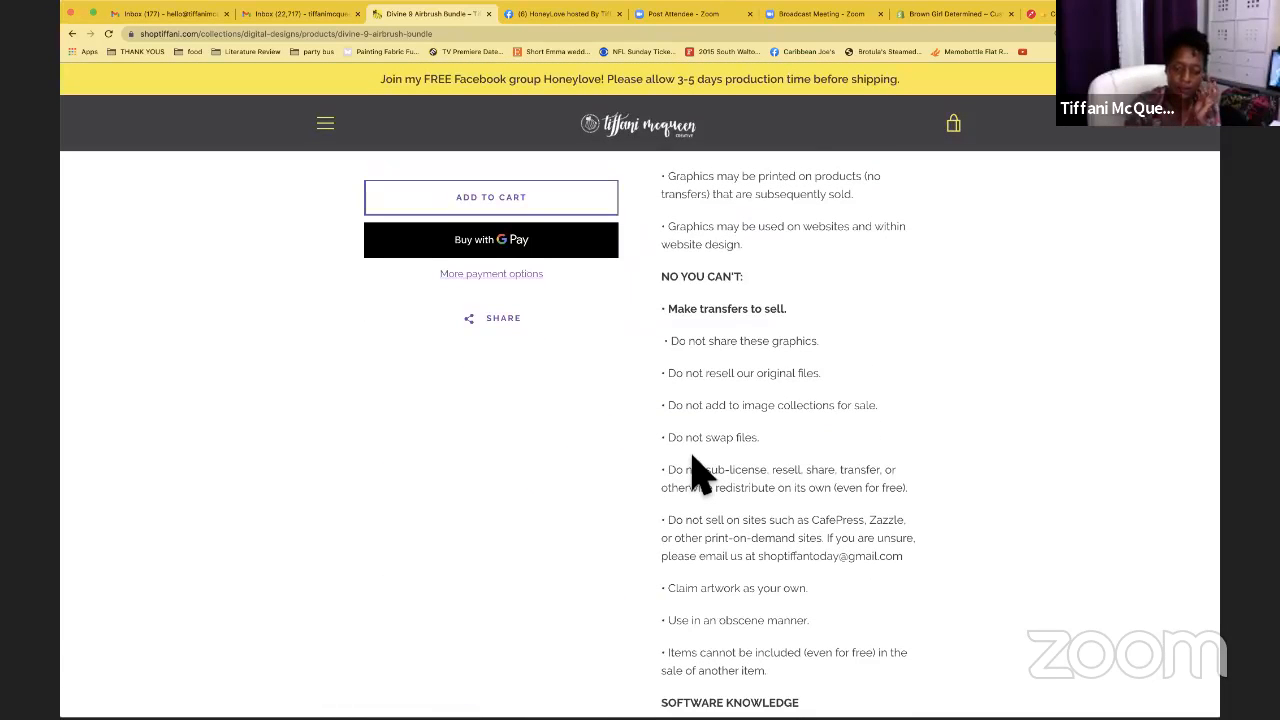
scroll(700, 475, up, 2)
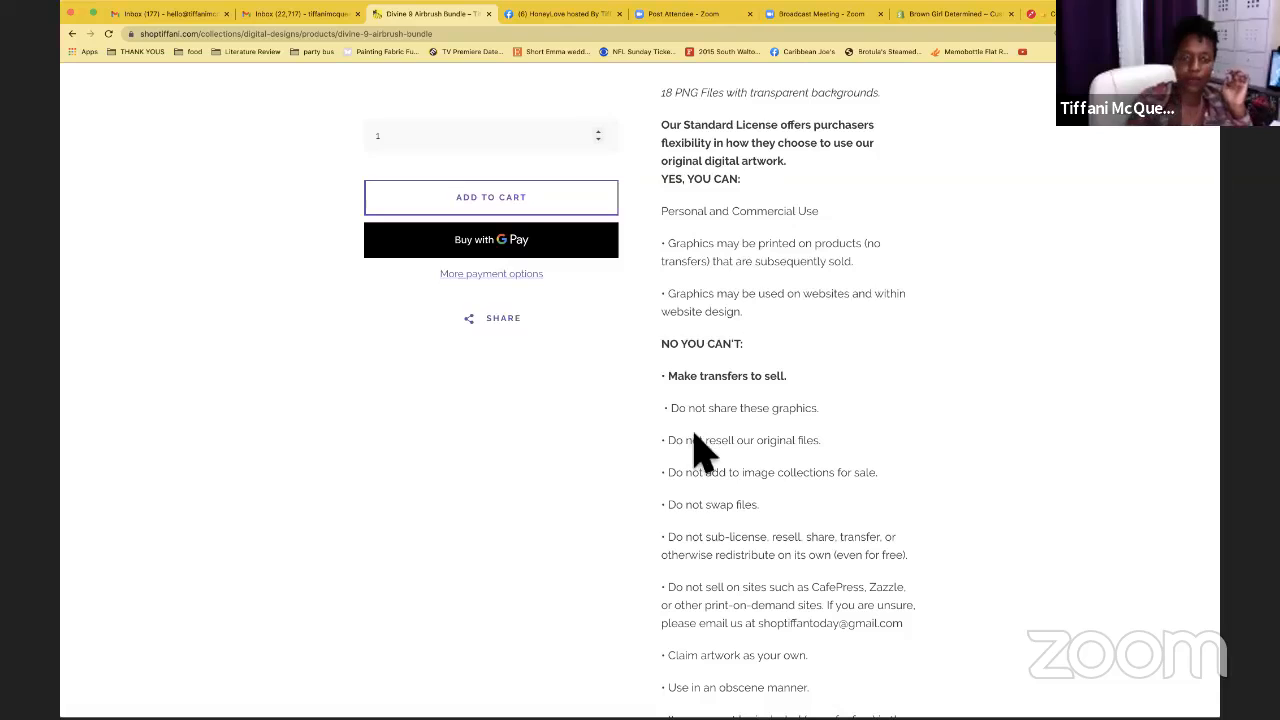
scroll(698, 442, up, 10)
scroll(702, 452, up, 2)
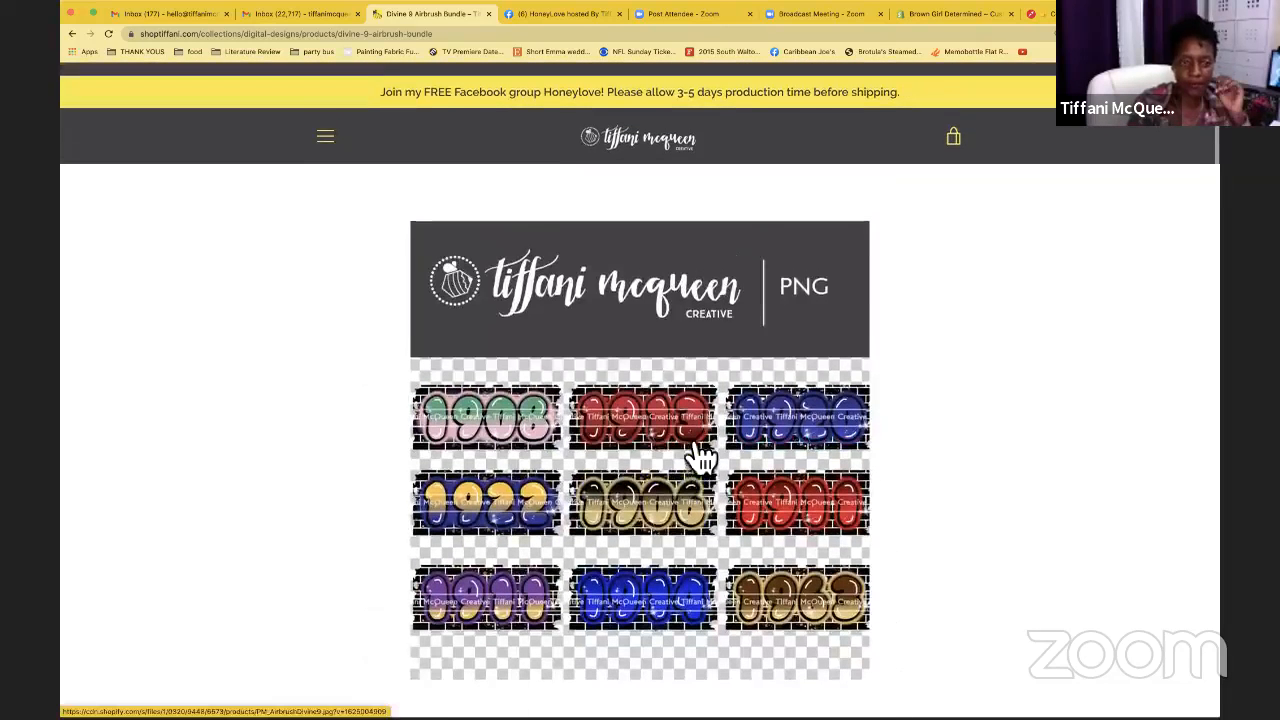
scroll(698, 450, down, 6)
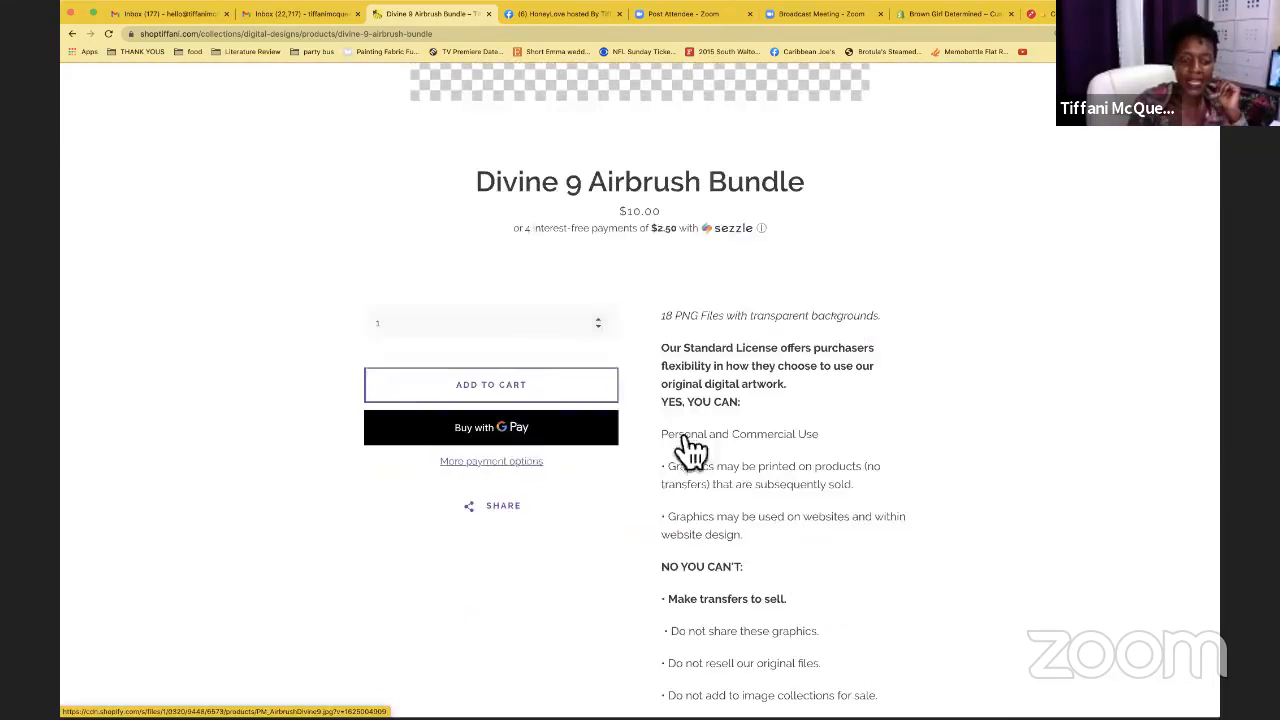
Add the $10 bundle to the cart and go from the cart to checkout
click(524, 398)
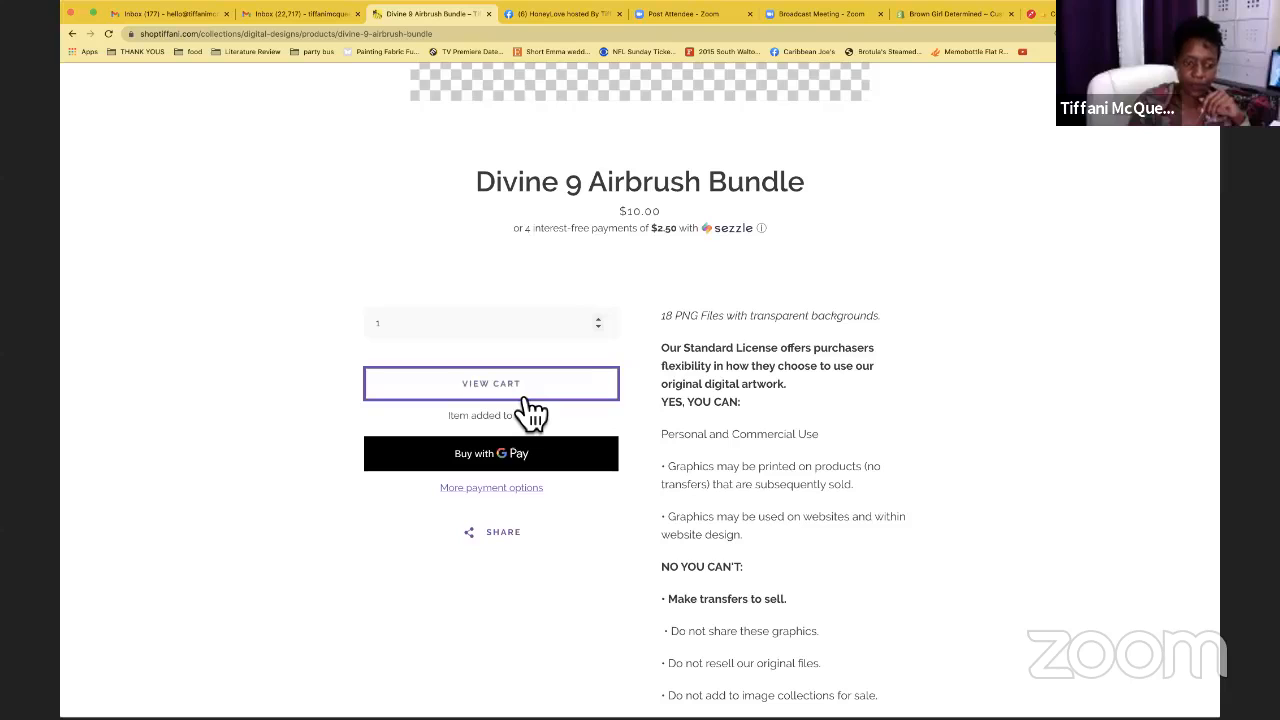
click(532, 400)
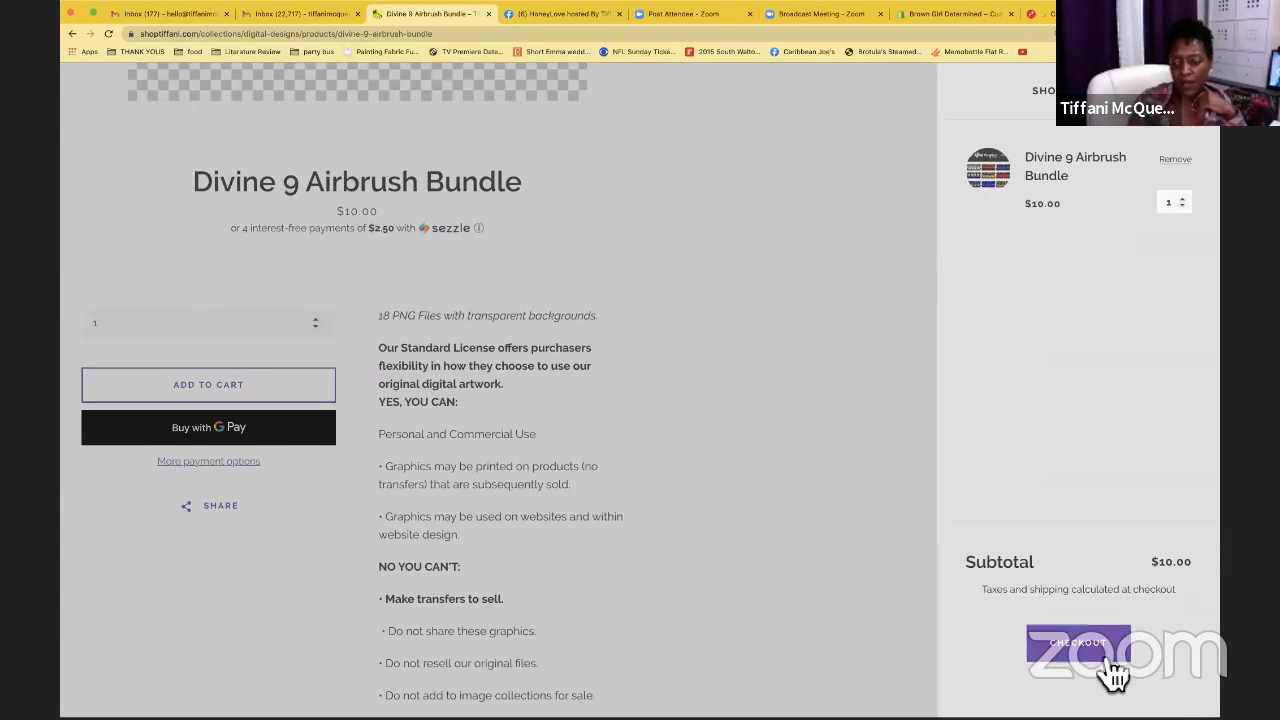
click(1078, 643)
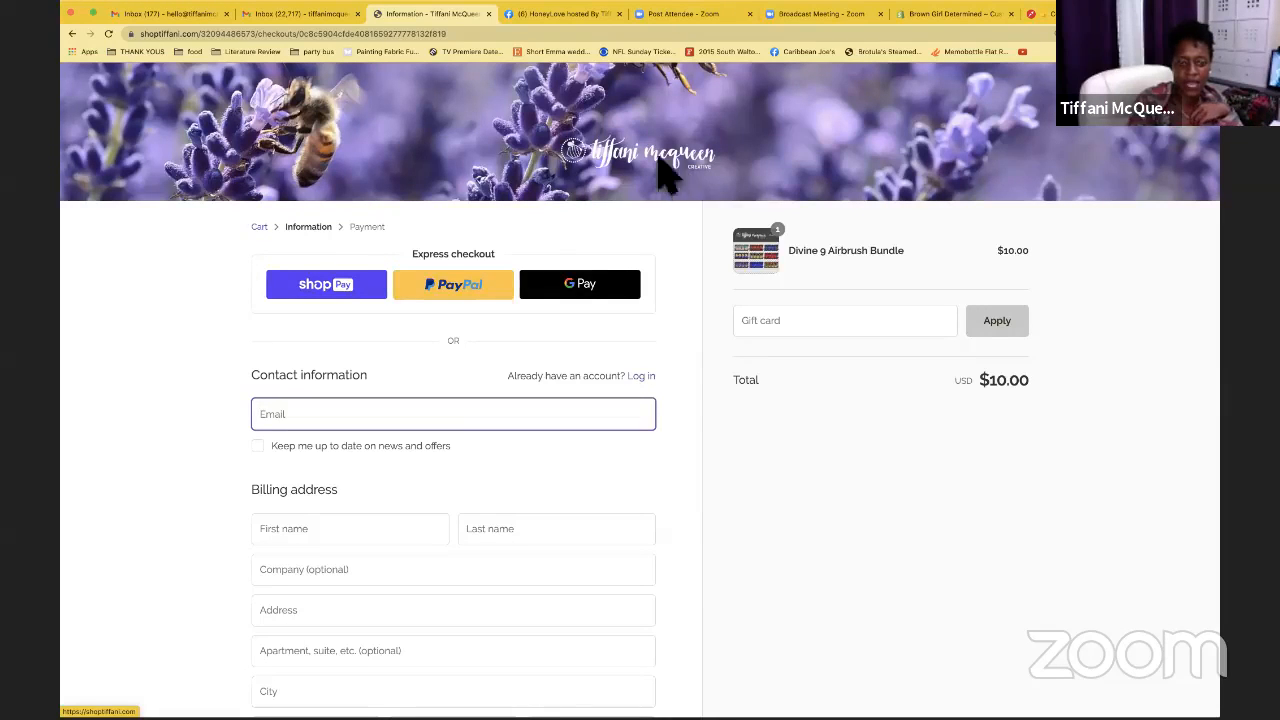
Review the checkout page: bundle at $10.00, billing United States, Georgia prefilled
scroll(590, 250, down, 3)
scroll(595, 252, up, 3)
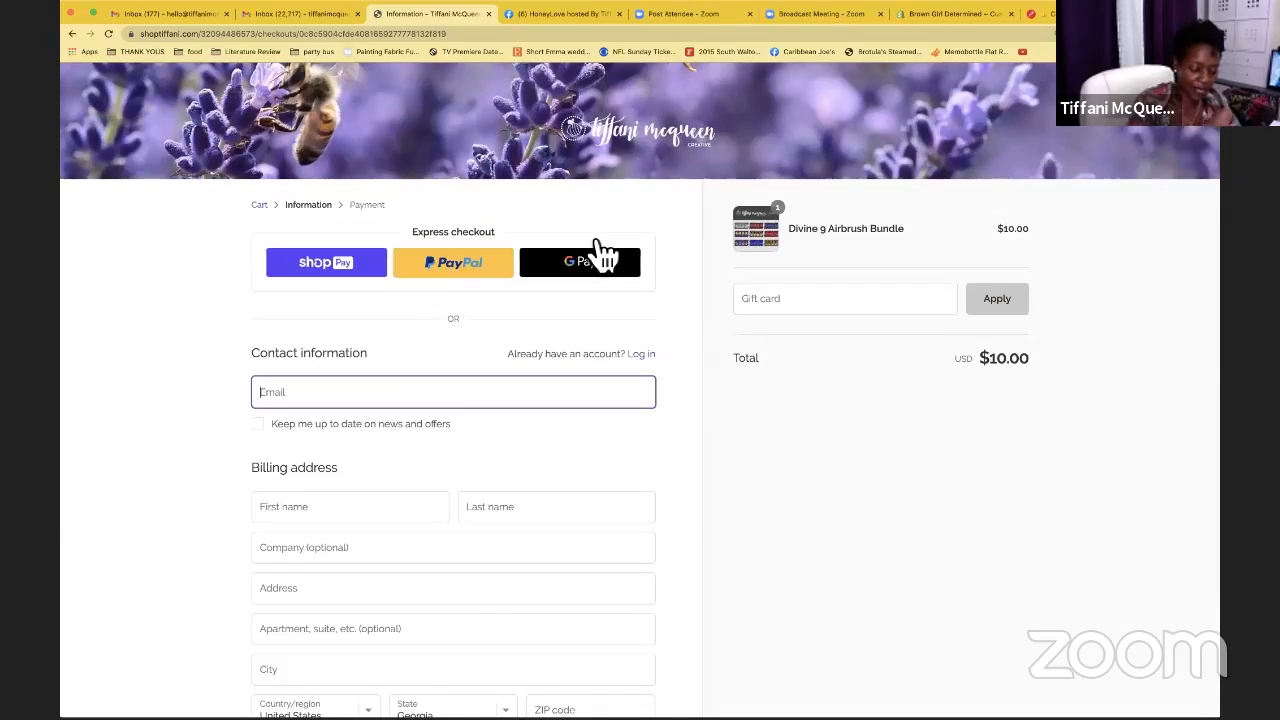
Set the lavender photo as the checkout banner background image in the theme editor
click(928, 15)
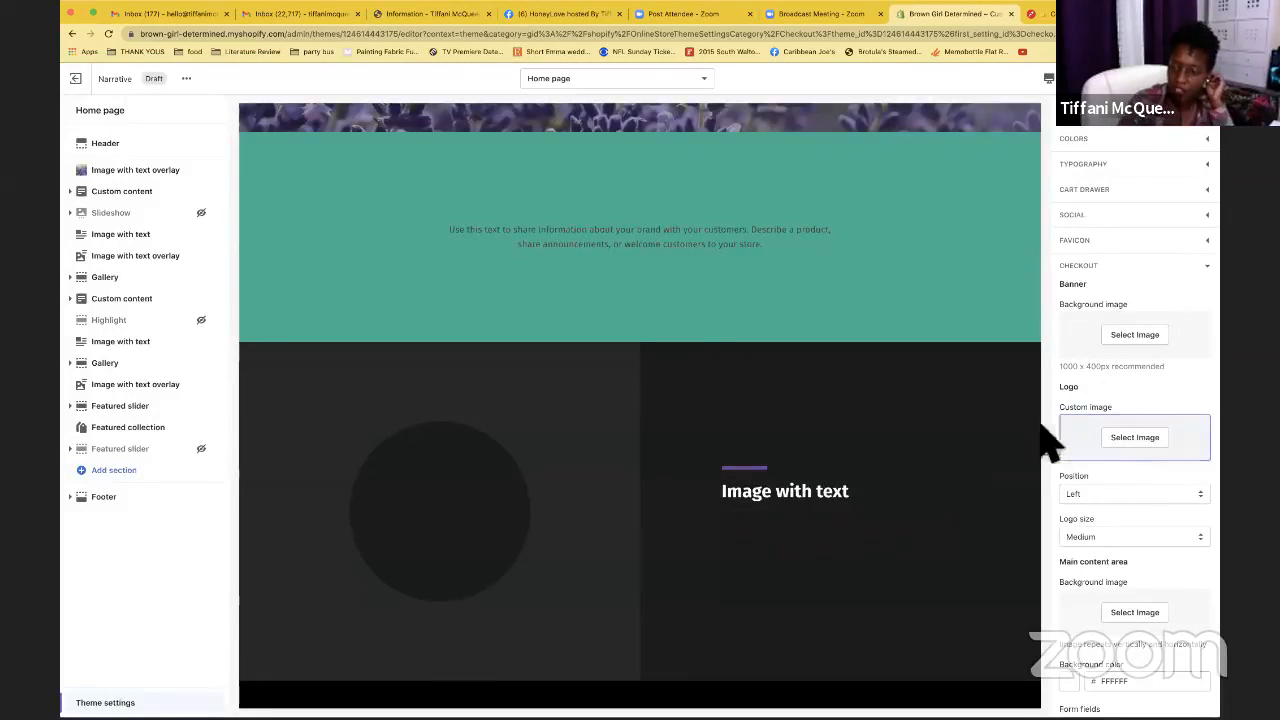
click(1160, 345)
click(1115, 300)
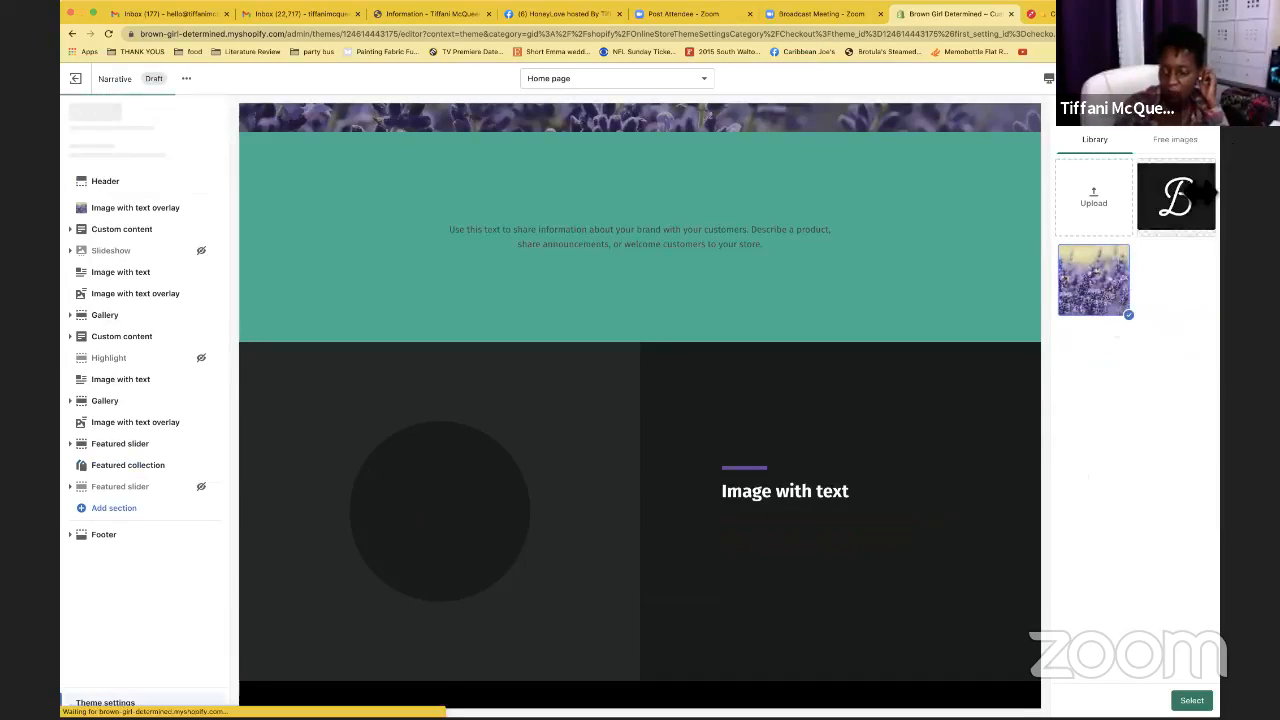
click(1198, 700)
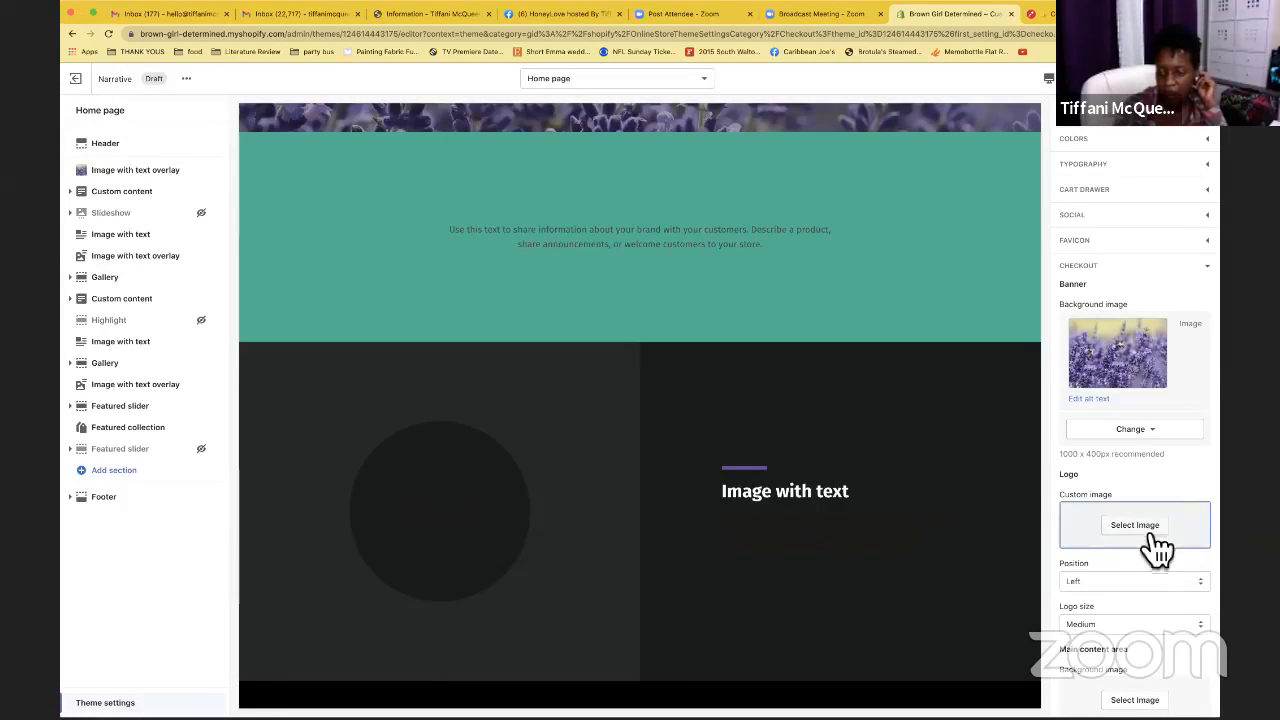
Look over the remaining Checkout settings, then collapse the Checkout group
scroll(1152, 551, down, 2)
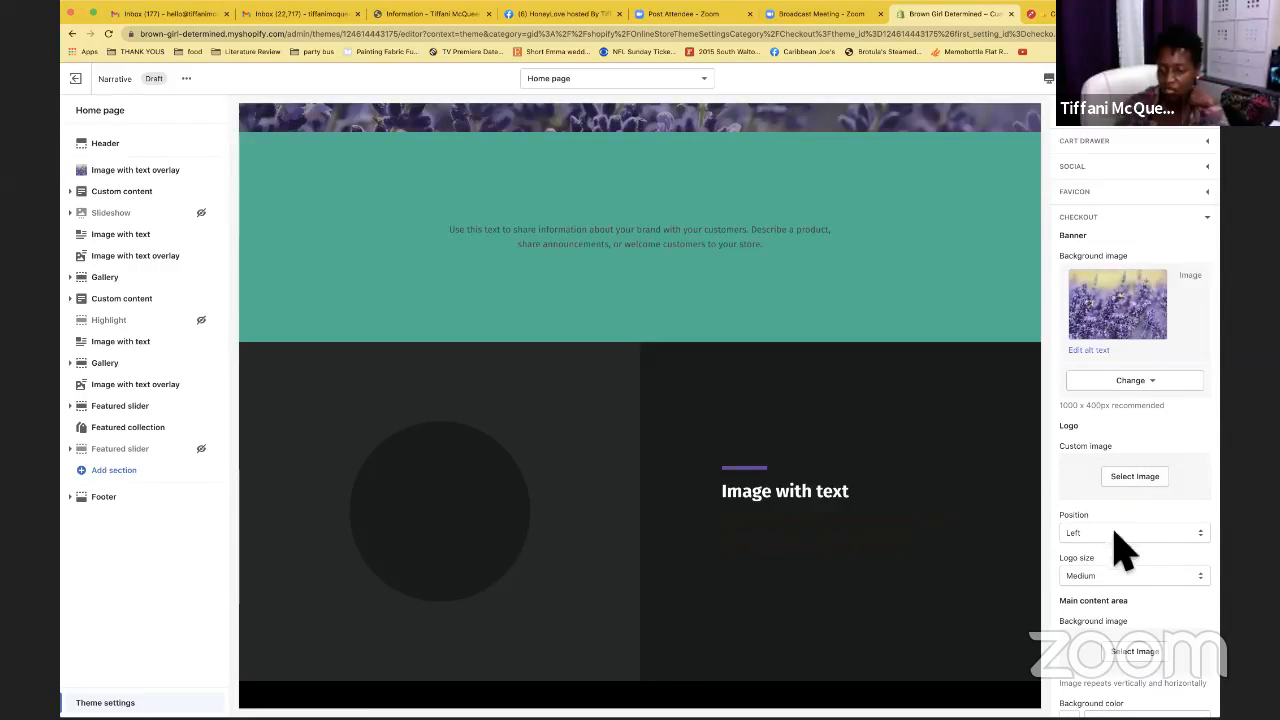
scroll(1120, 580, down, 5)
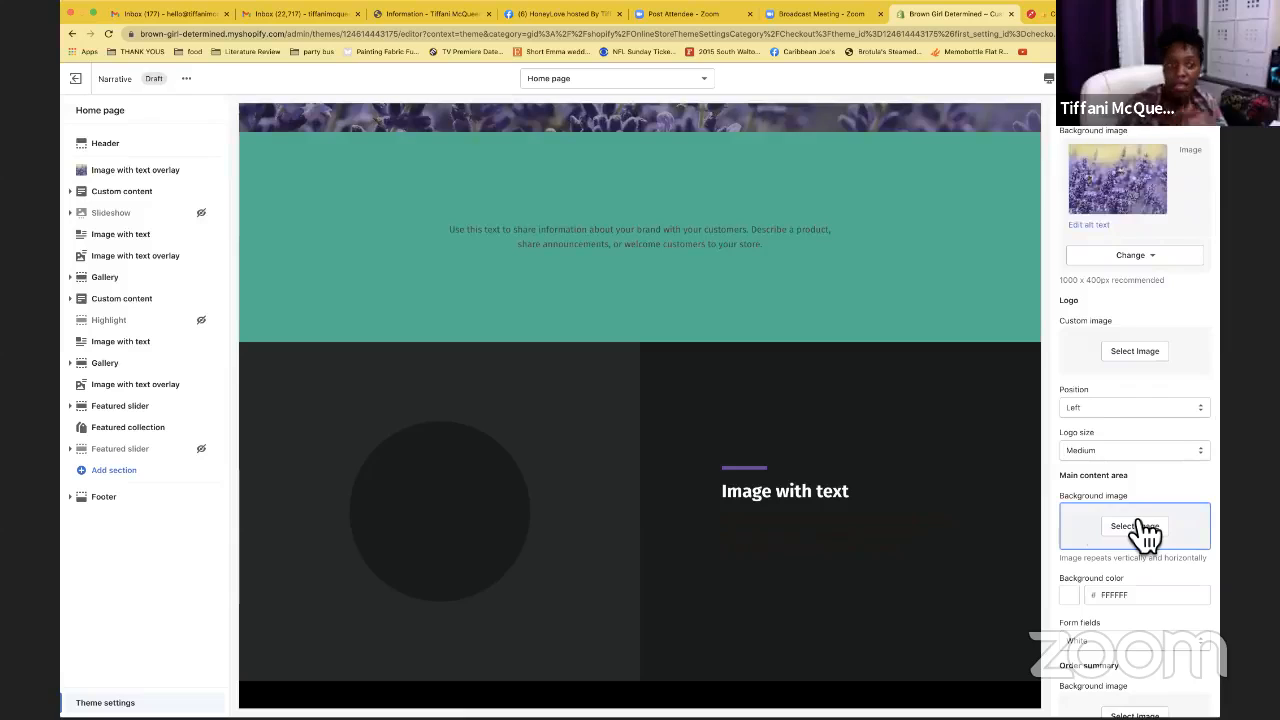
scroll(1145, 535, down, 8)
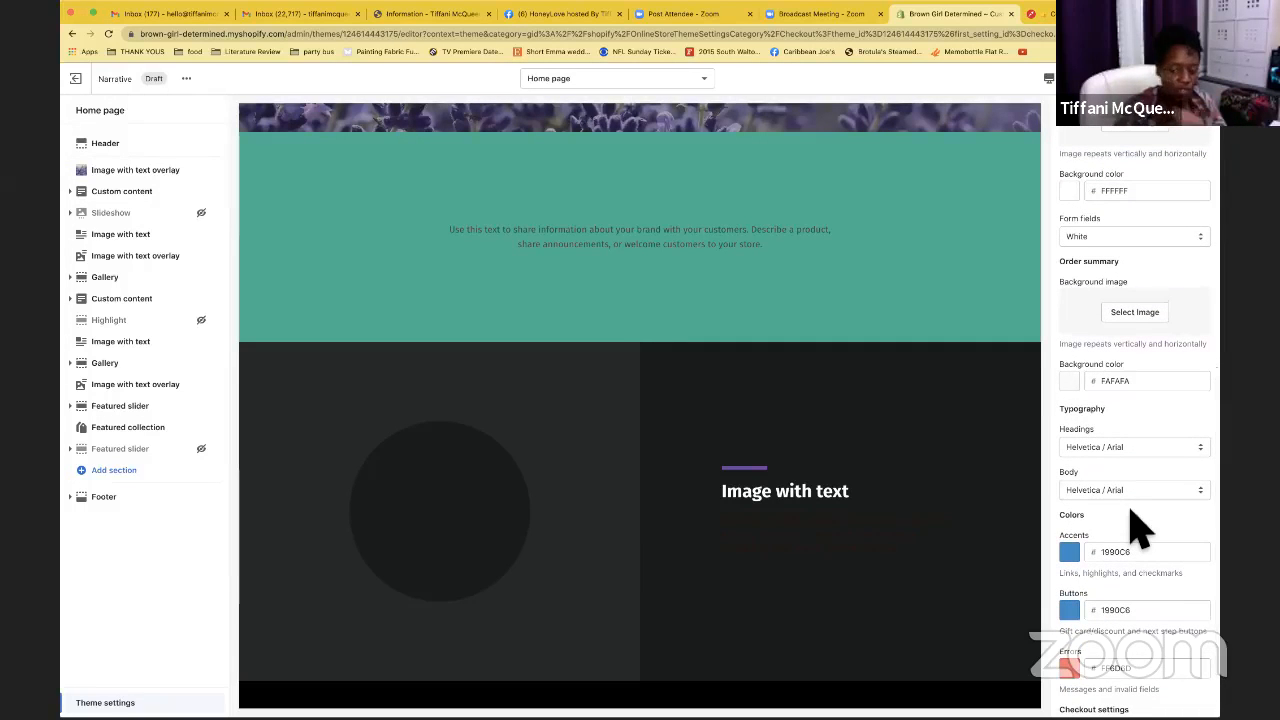
scroll(1140, 530, down, 1)
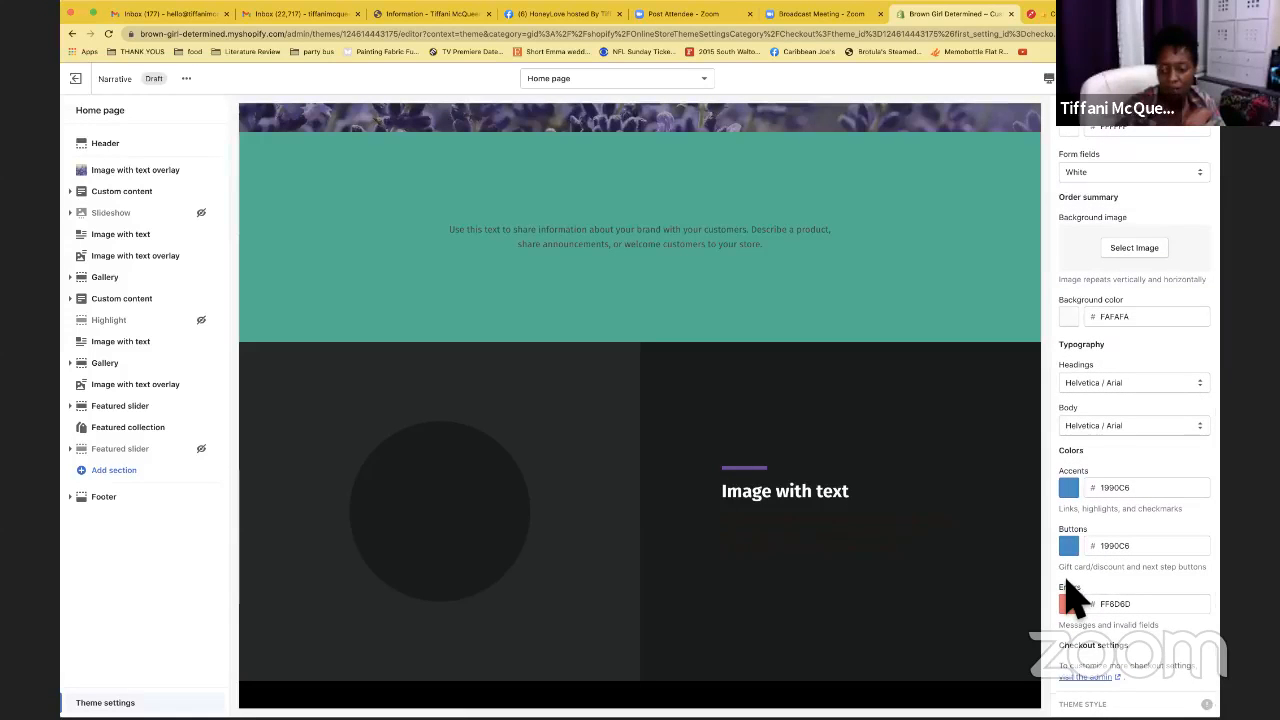
scroll(1075, 598, up, 10)
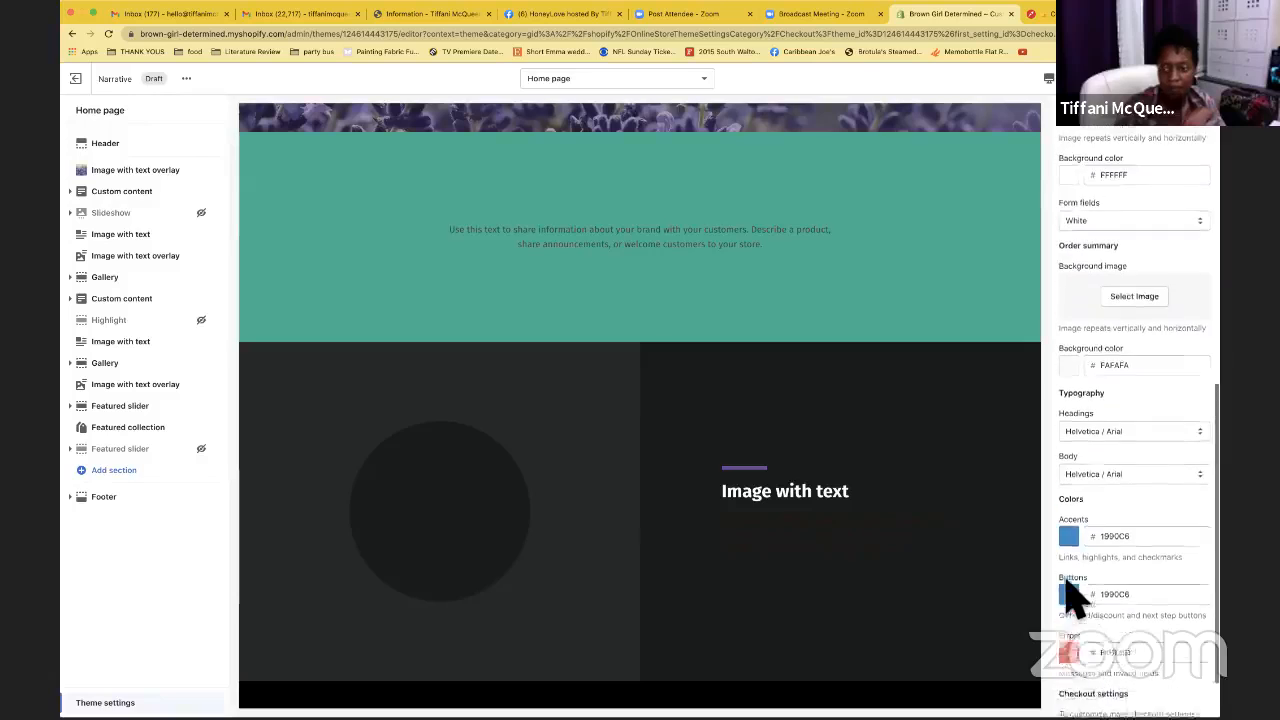
scroll(1080, 600, up, 1)
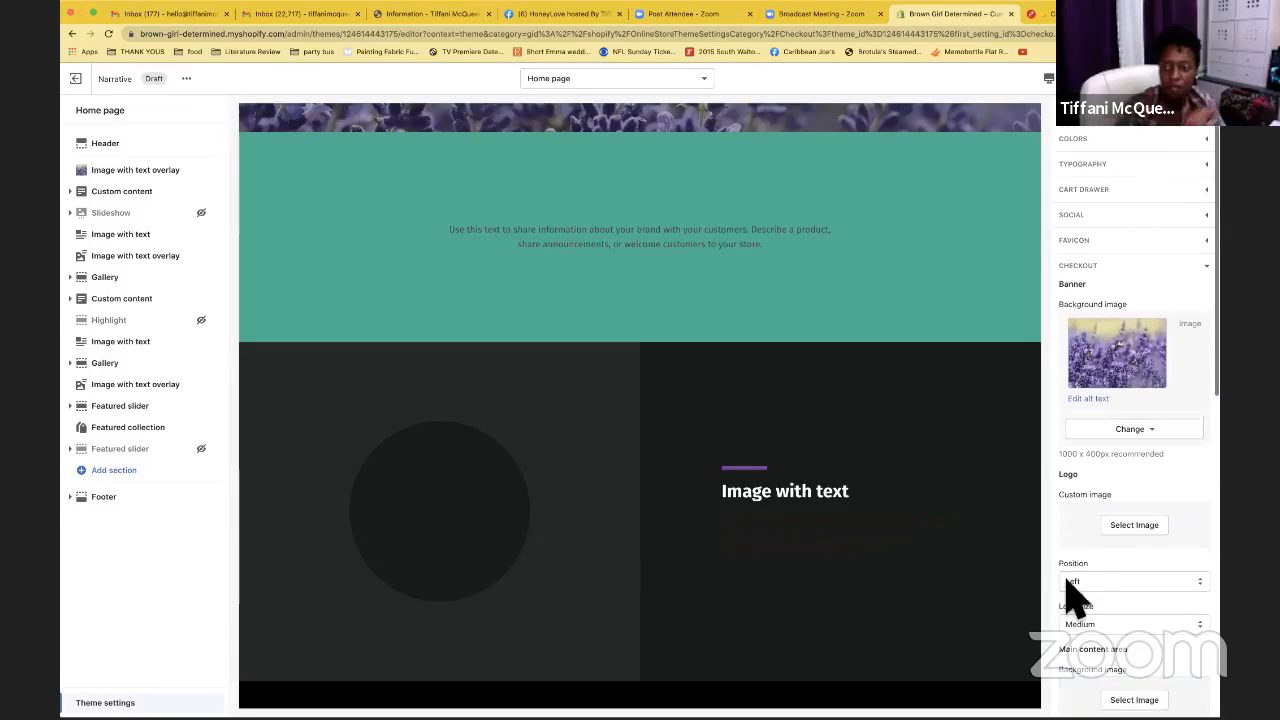
click(1200, 272)
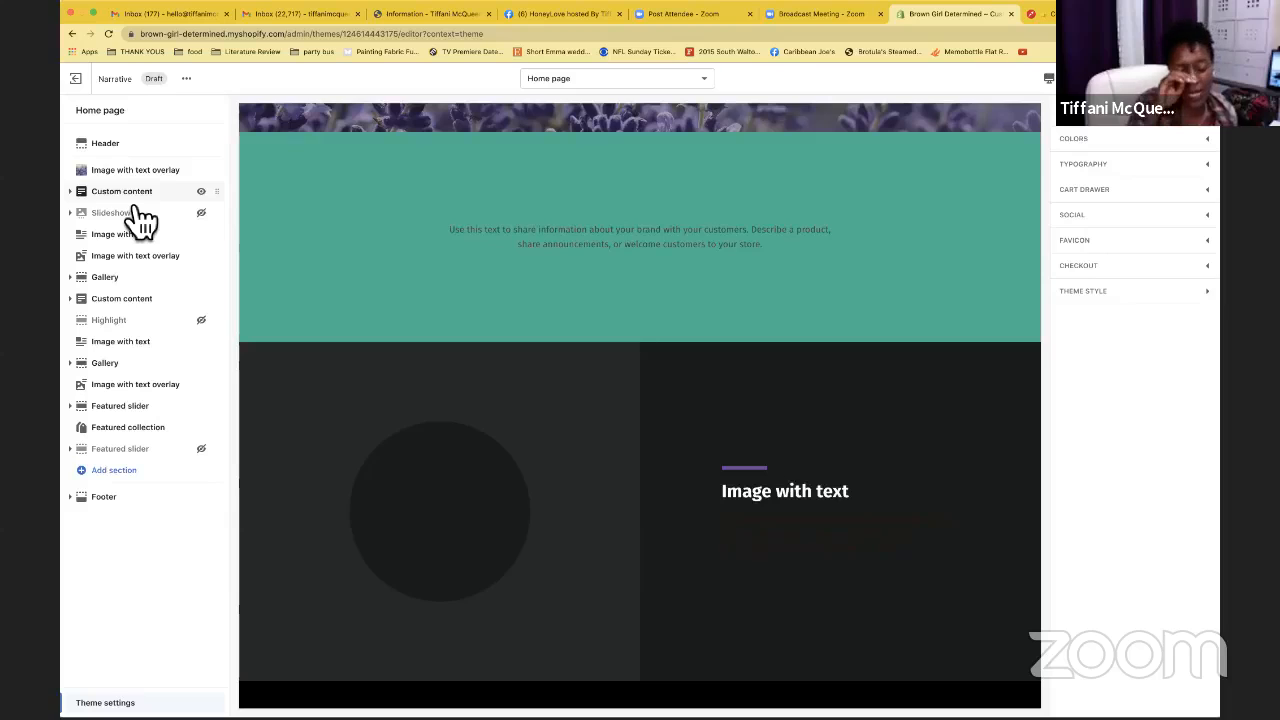
In Header settings, change the shopping cart icon to Bag and open the logo image picker
click(150, 150)
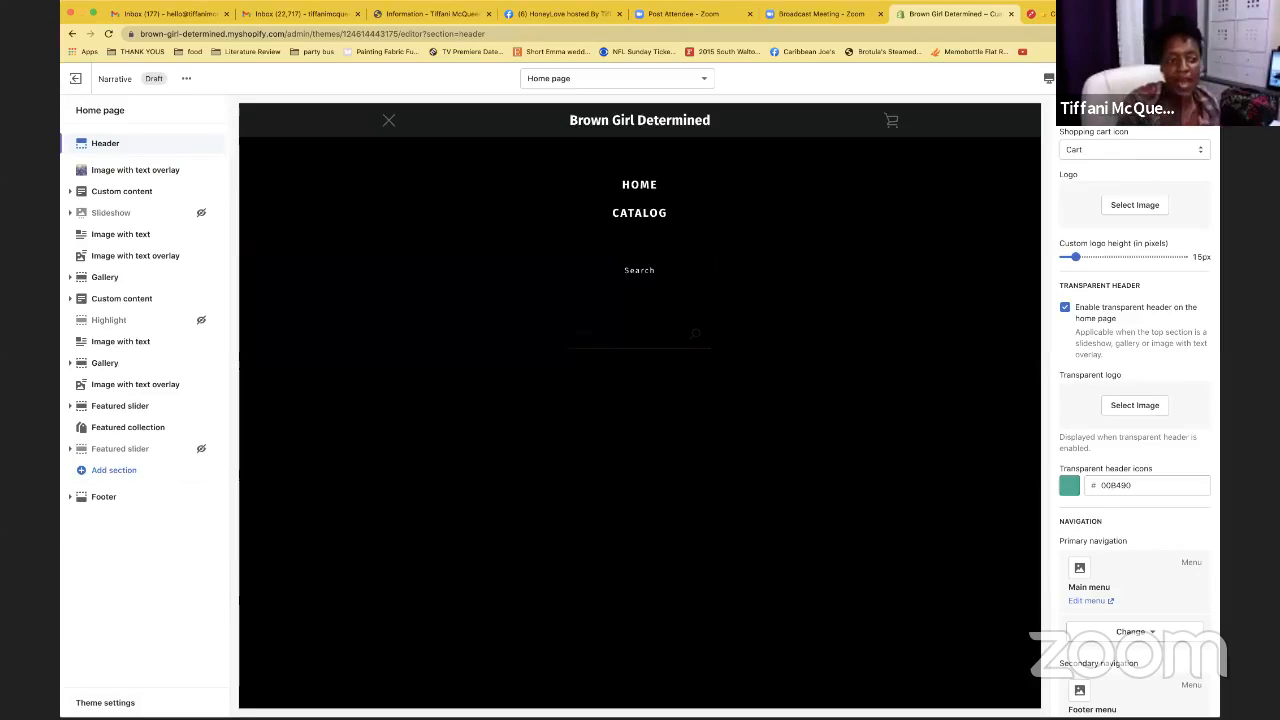
click(390, 122)
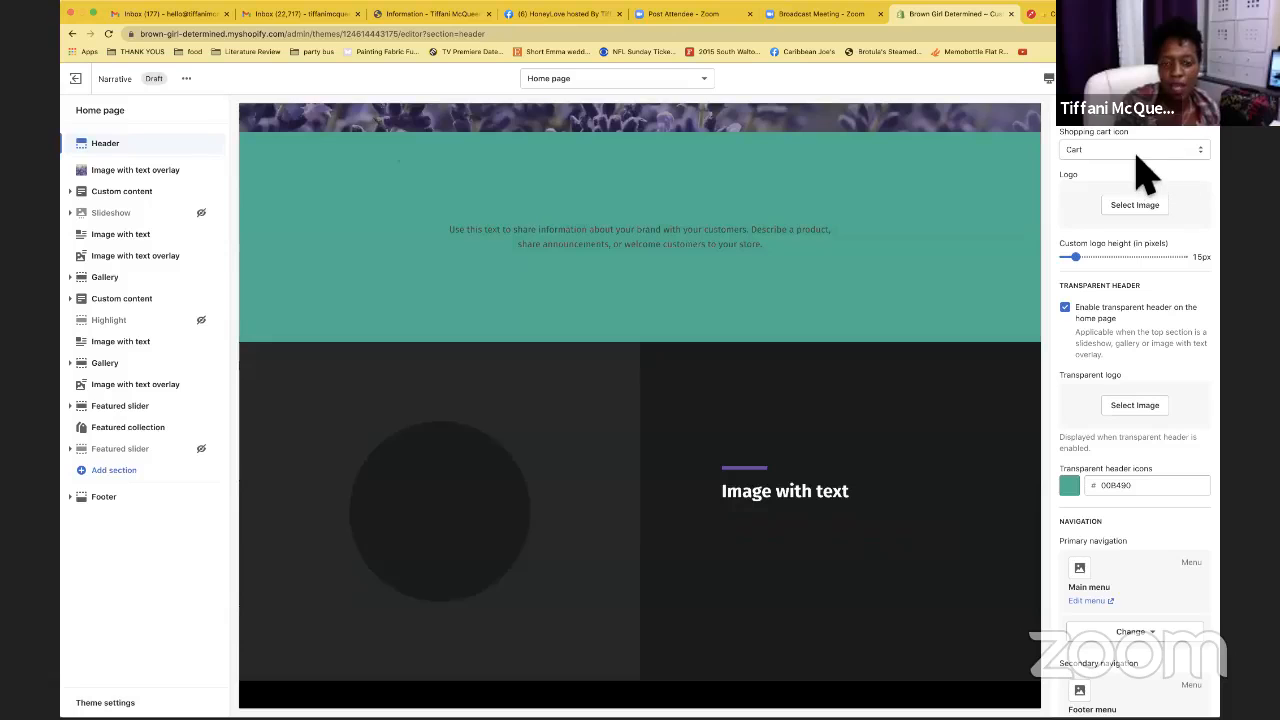
scroll(972, 214, up, 5)
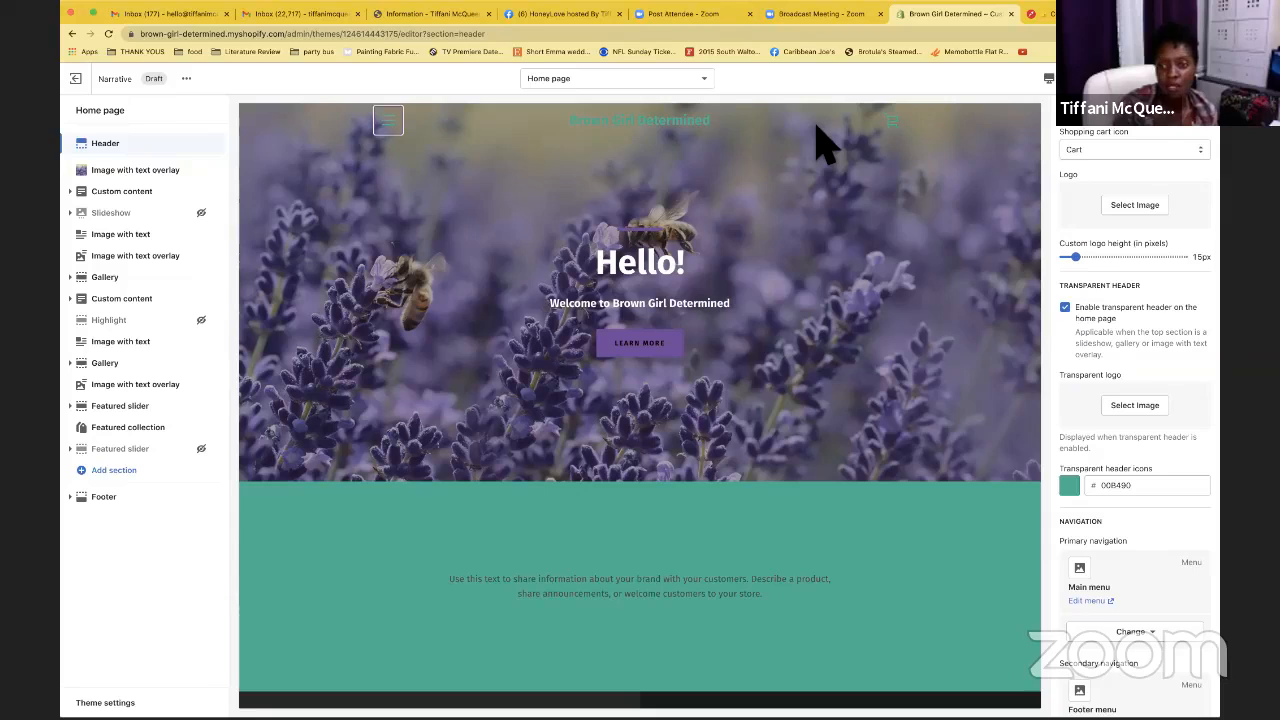
click(1150, 150)
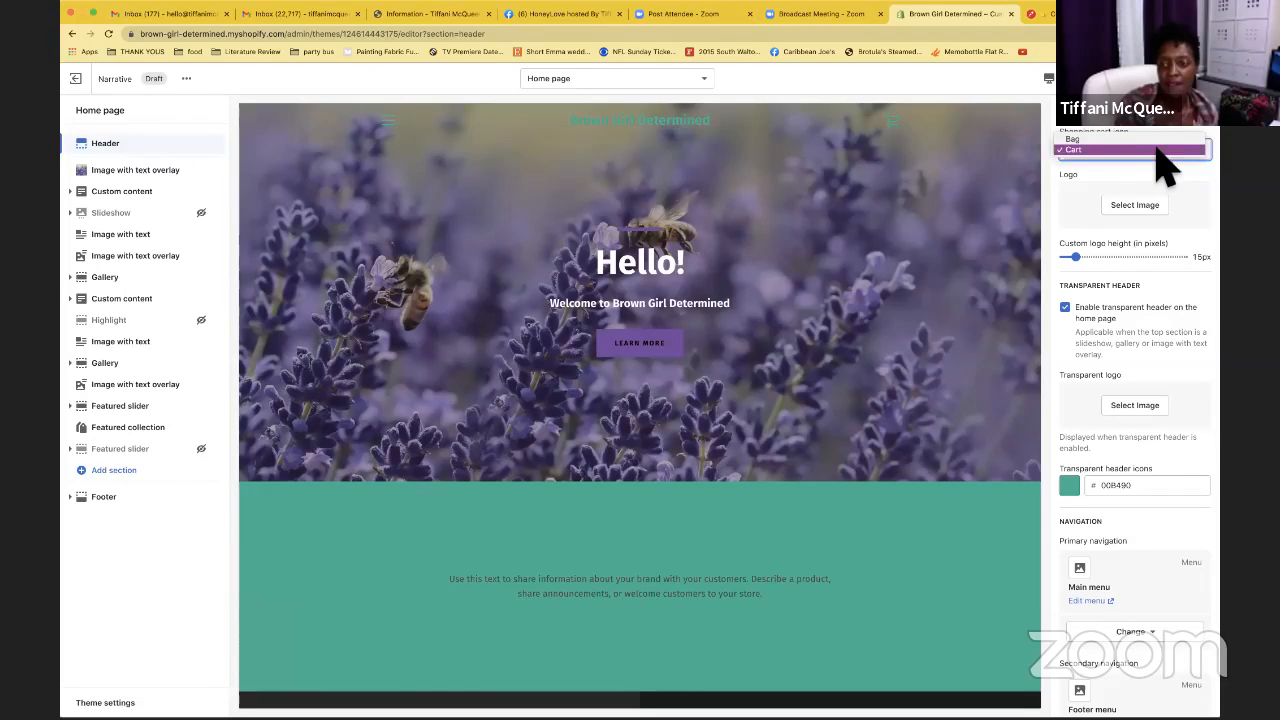
click(1115, 139)
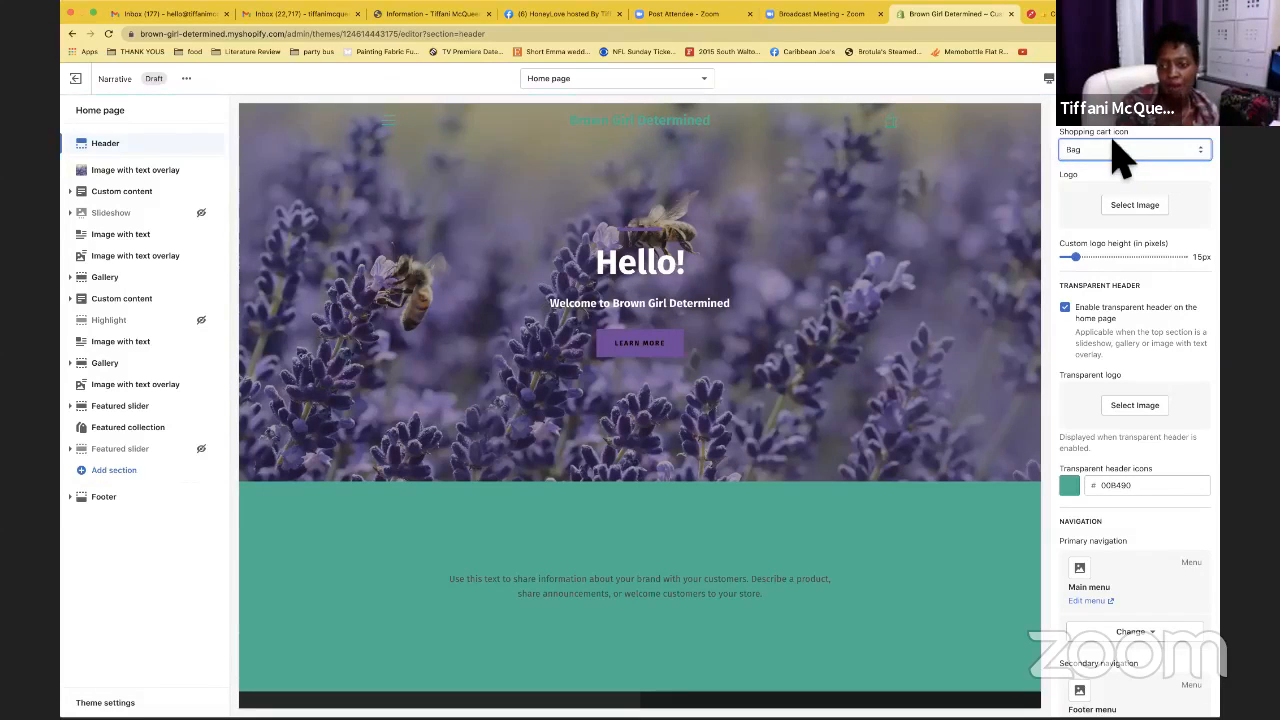
click(1135, 207)
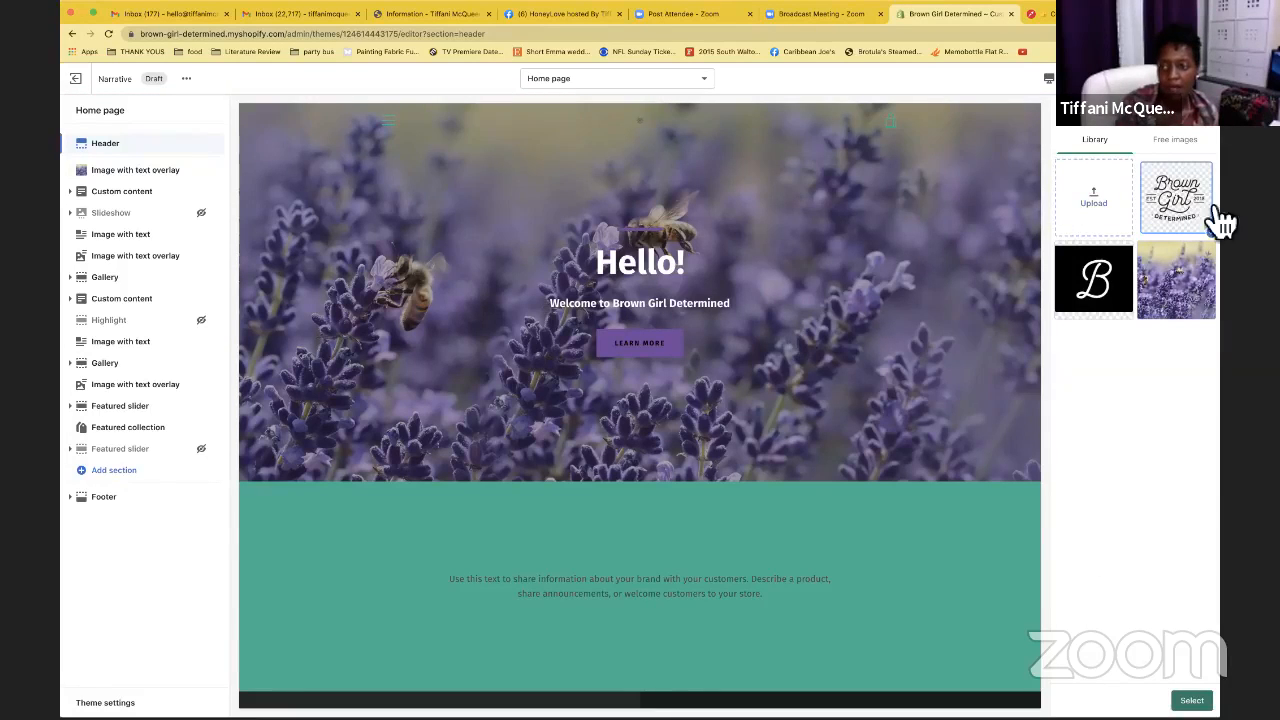
Use the Brown Girl Determined image as the header logo at 60px custom height
click(1192, 700)
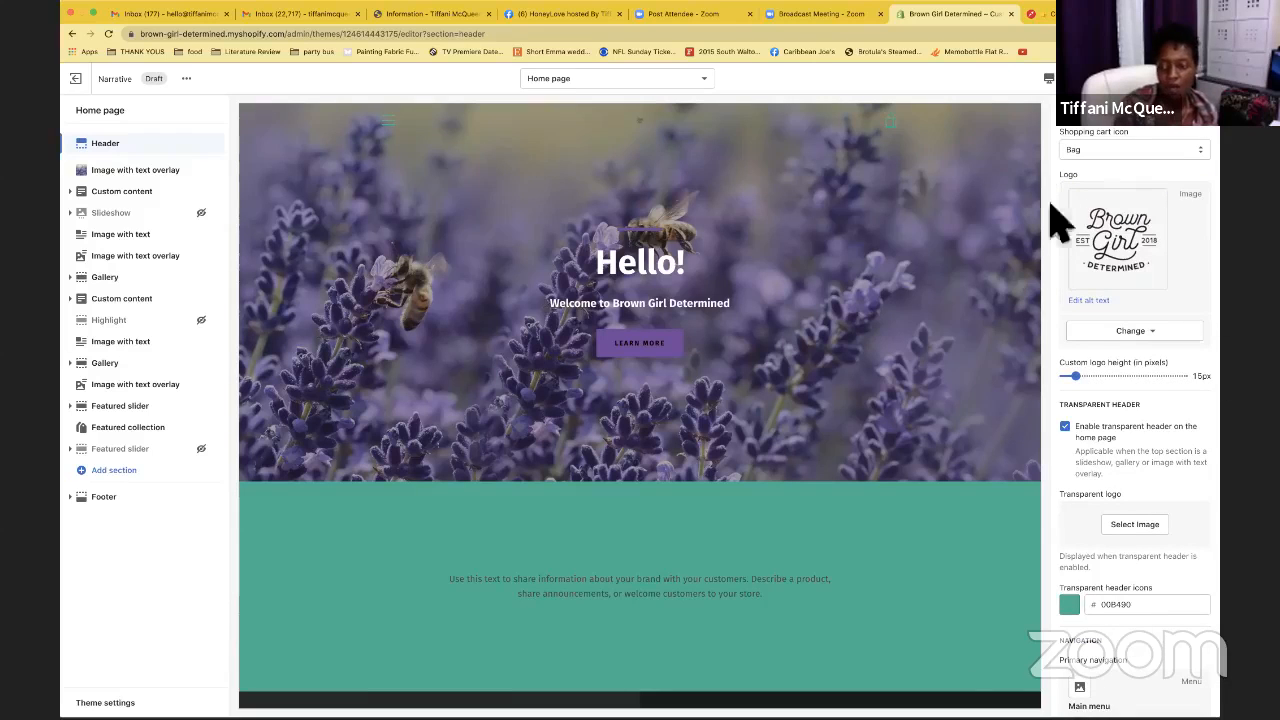
click(1090, 375)
drag(1104, 378, 1208, 374)
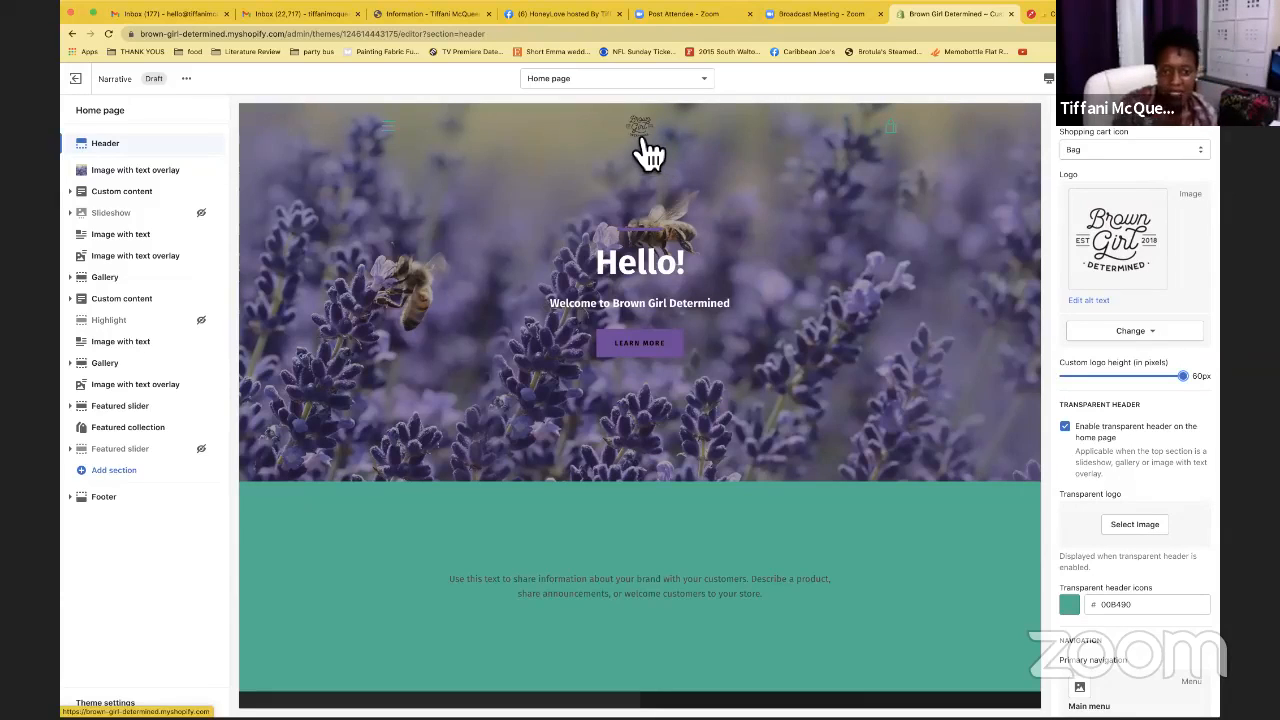
click(1048, 80)
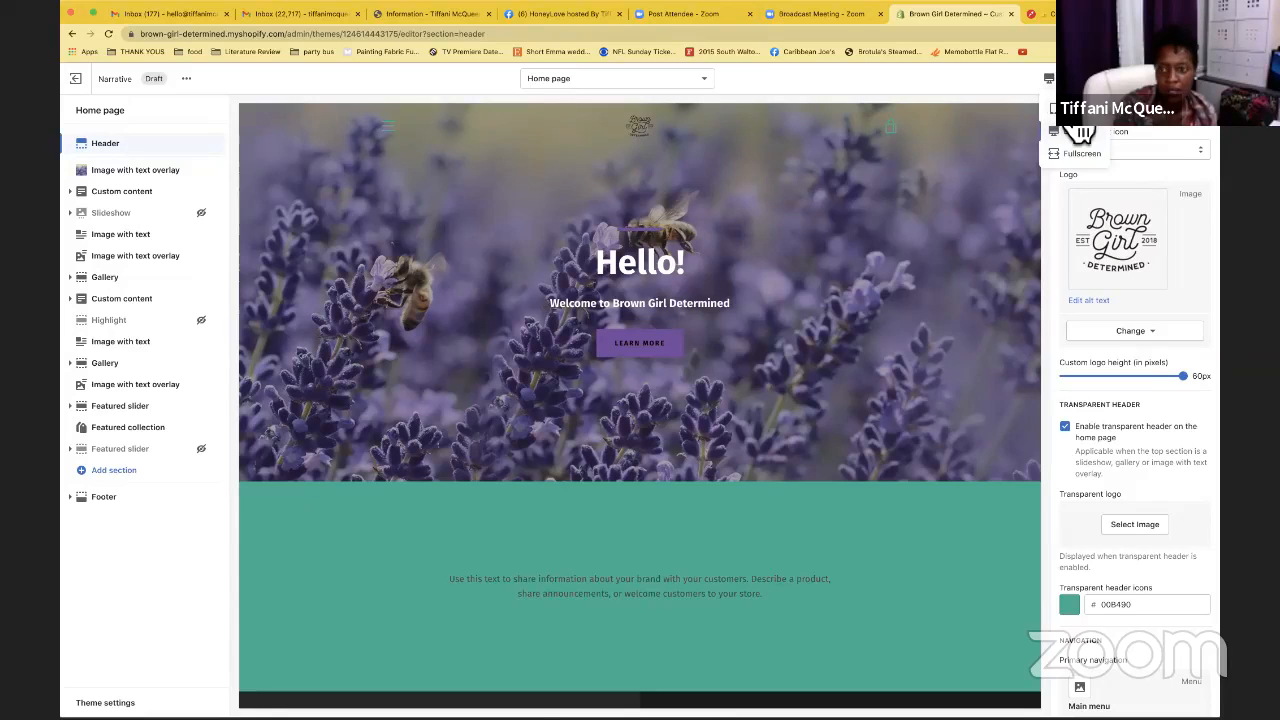
click(1072, 109)
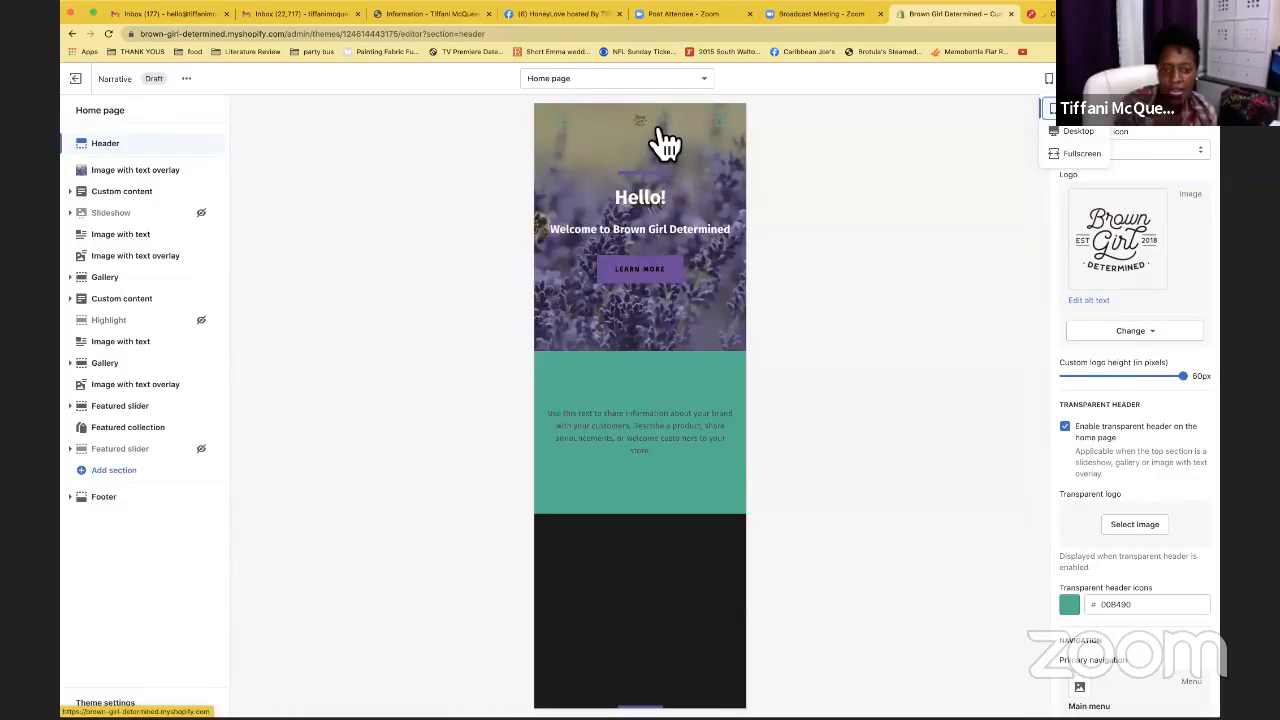
click(1088, 133)
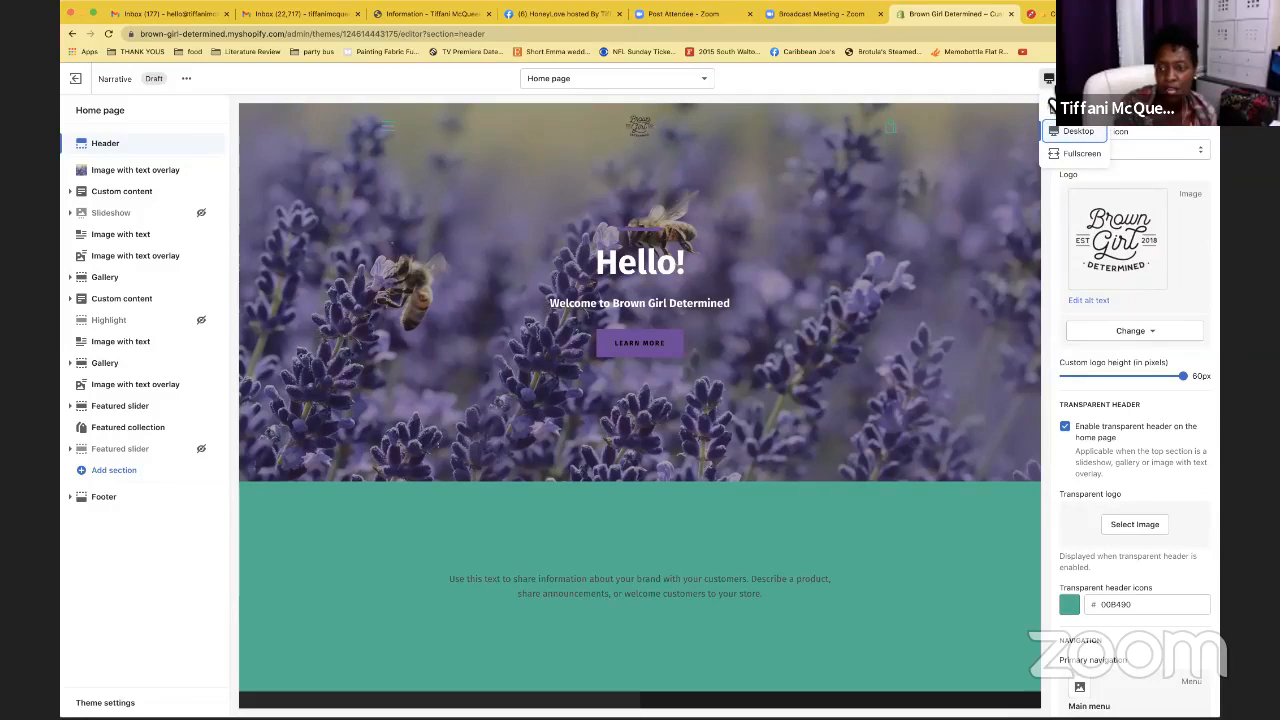
click(1057, 86)
click(1050, 100)
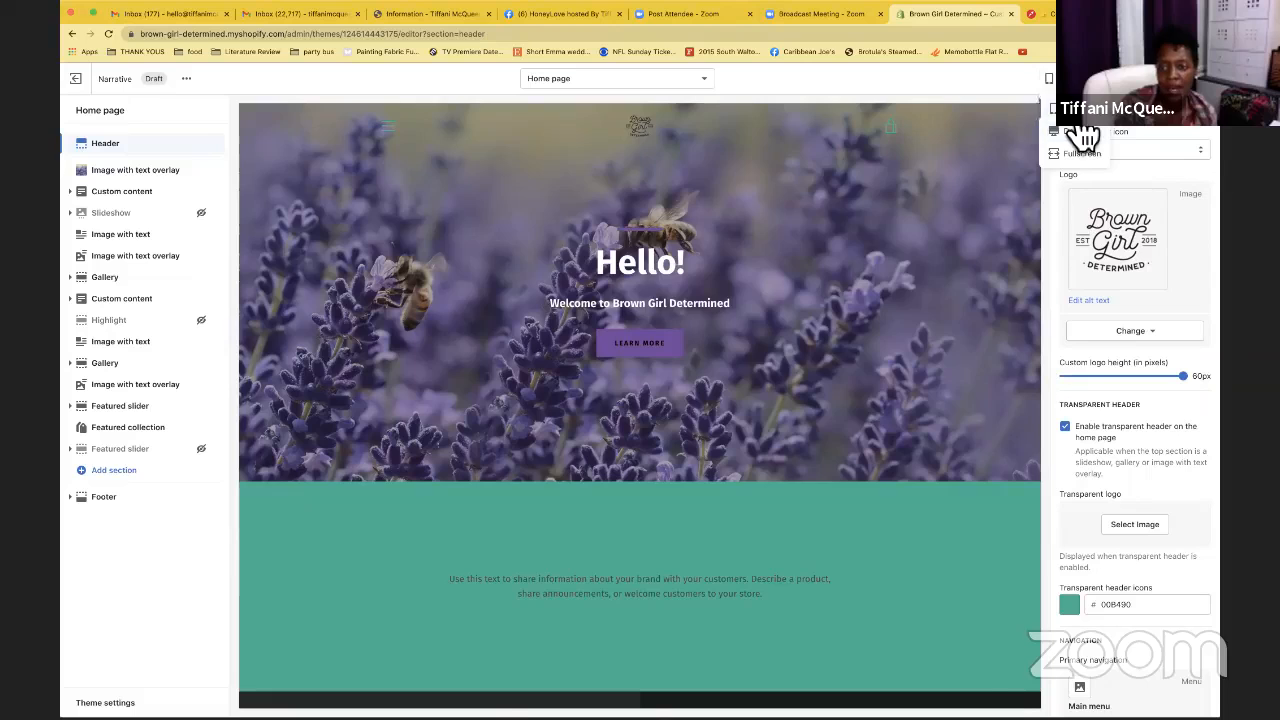
click(1078, 112)
click(1078, 154)
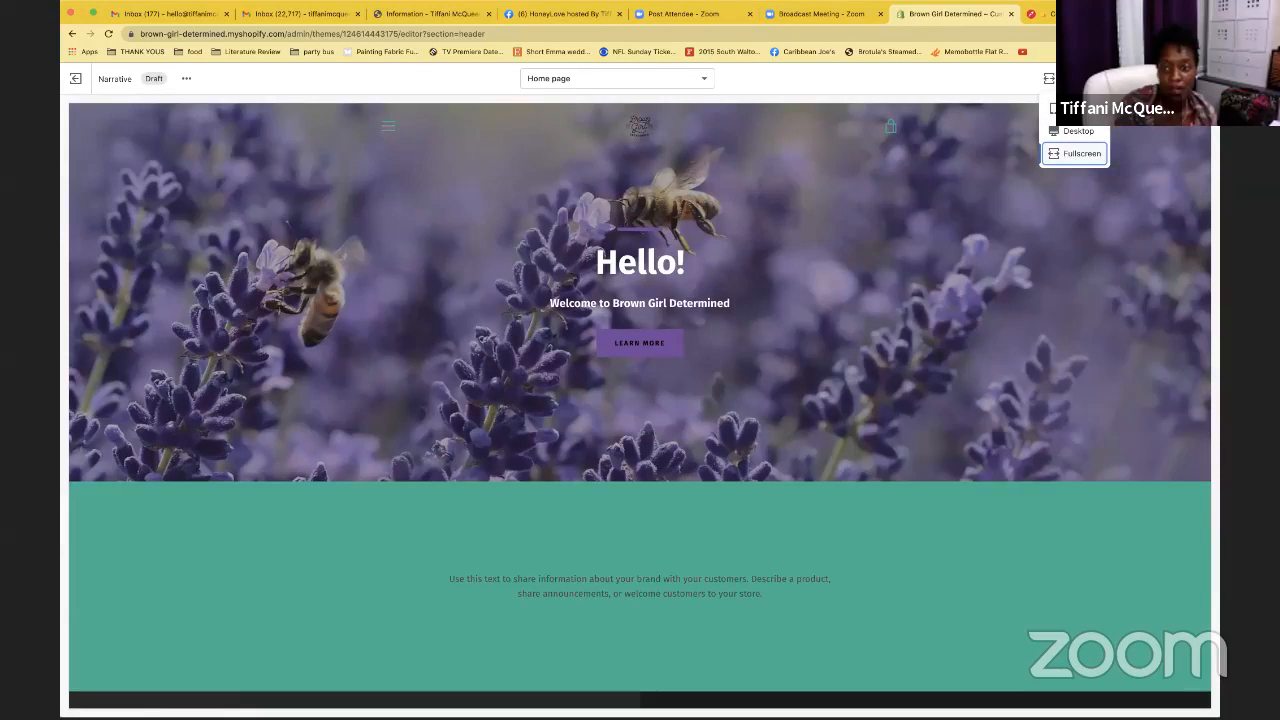
click(1055, 83)
click(1049, 79)
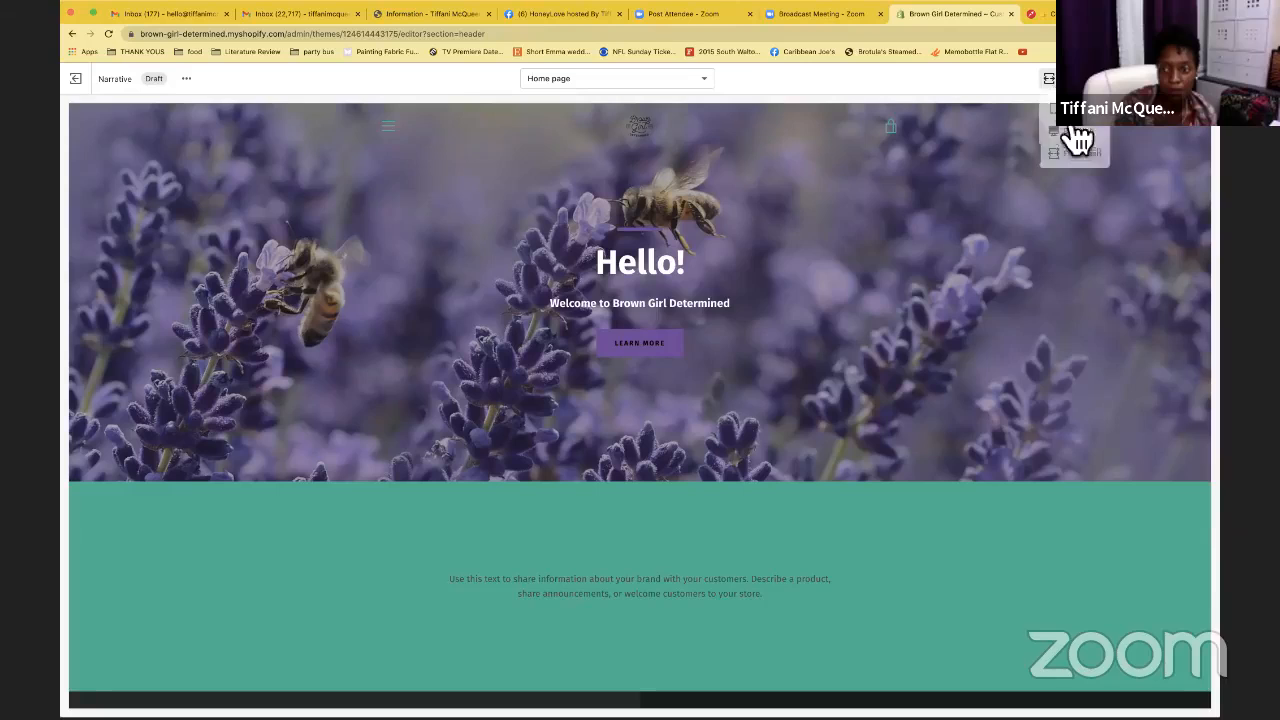
click(1076, 133)
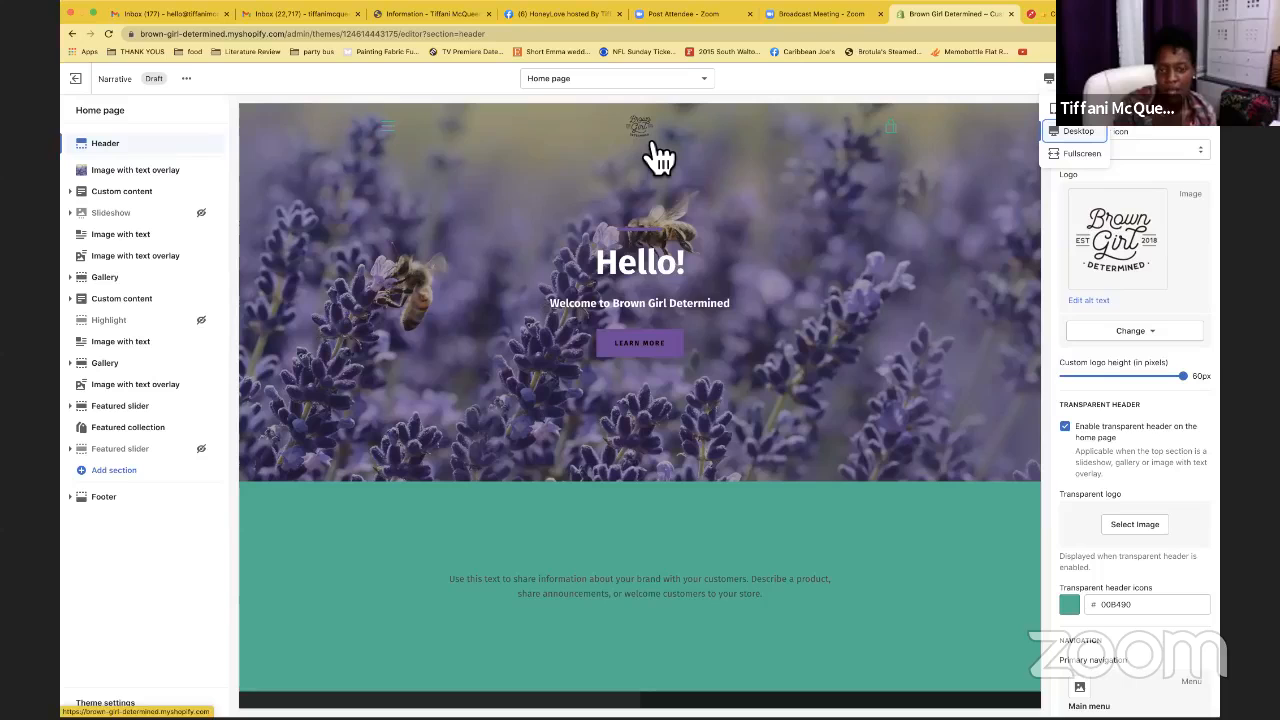
click(1198, 350)
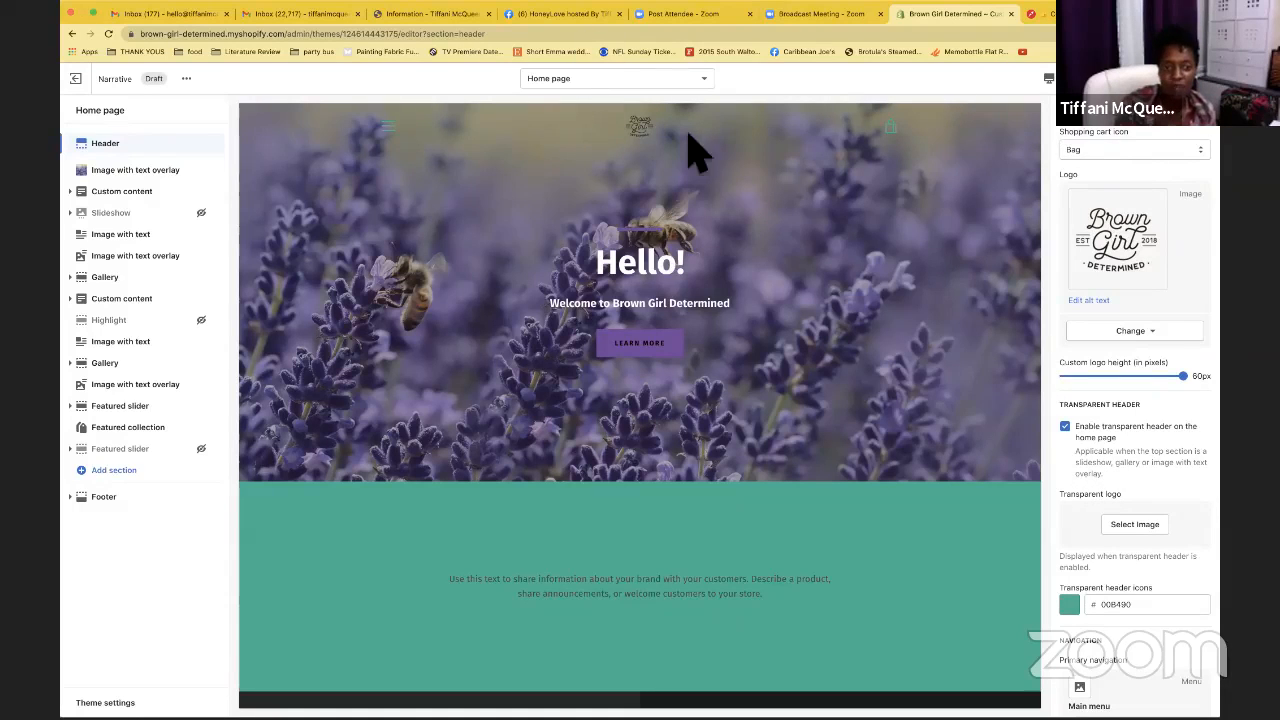
click(1083, 440)
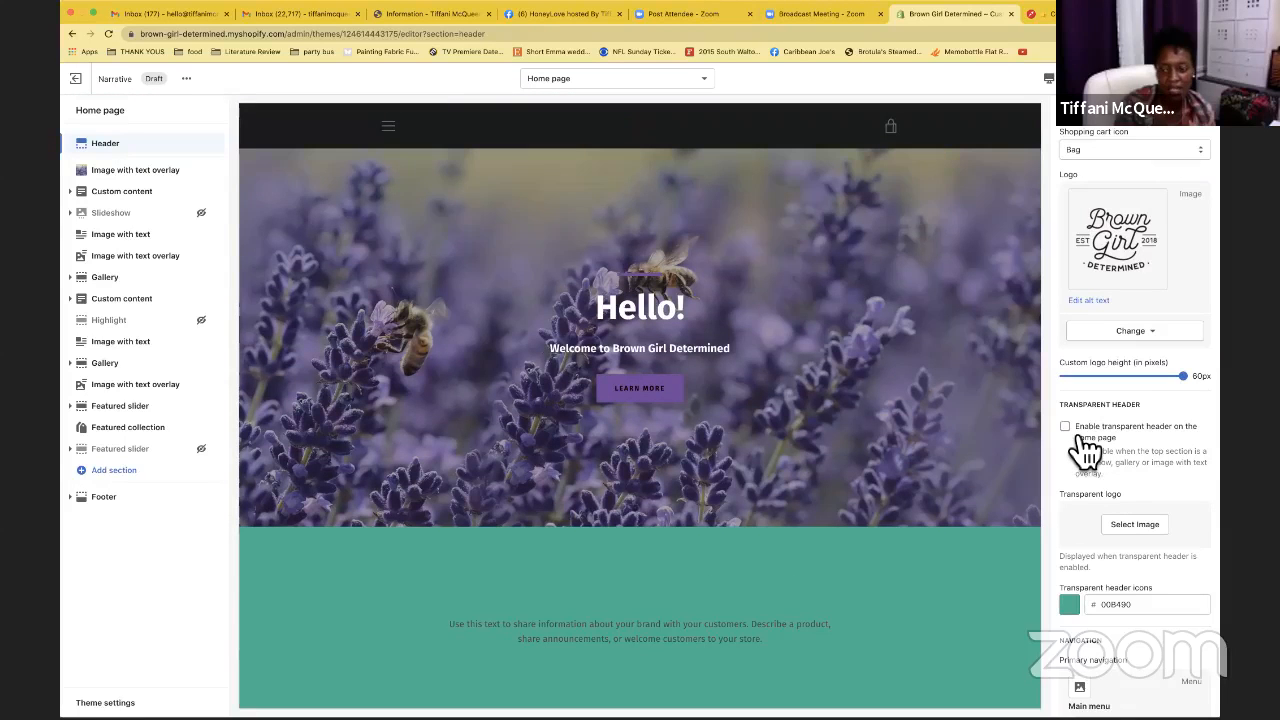
scroll(1090, 425, down, 3)
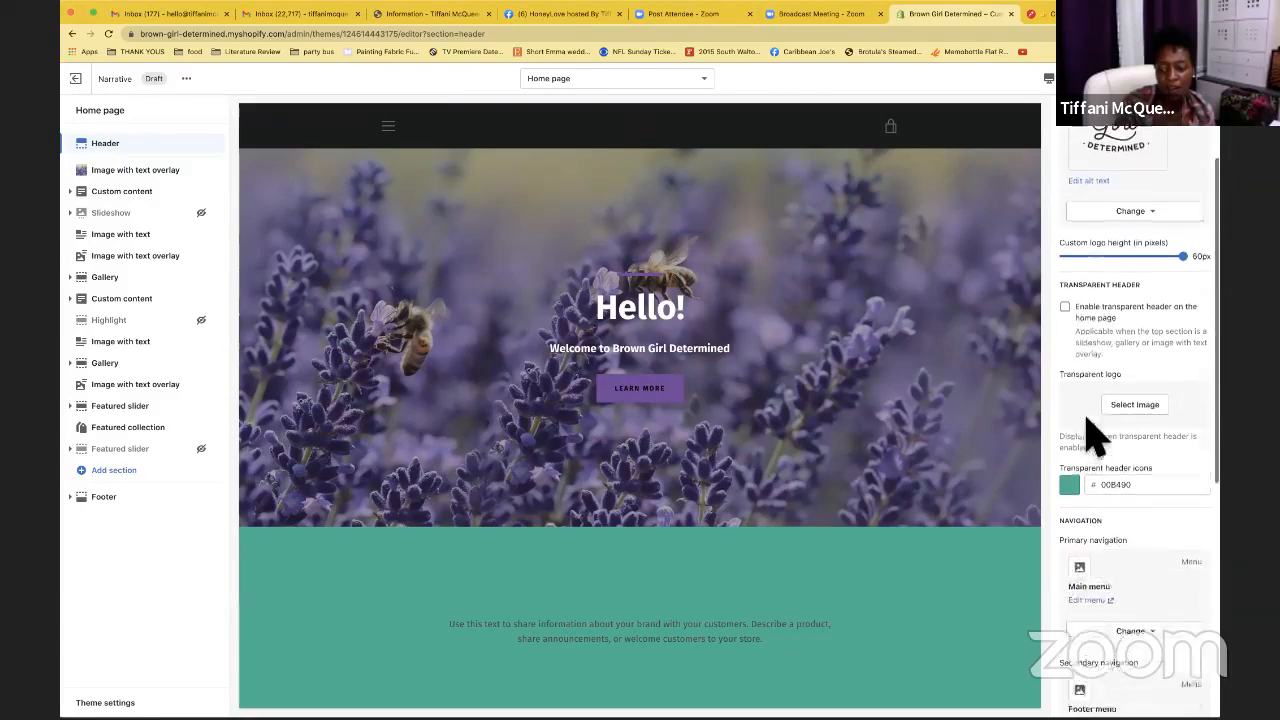
scroll(1090, 432, down, 10)
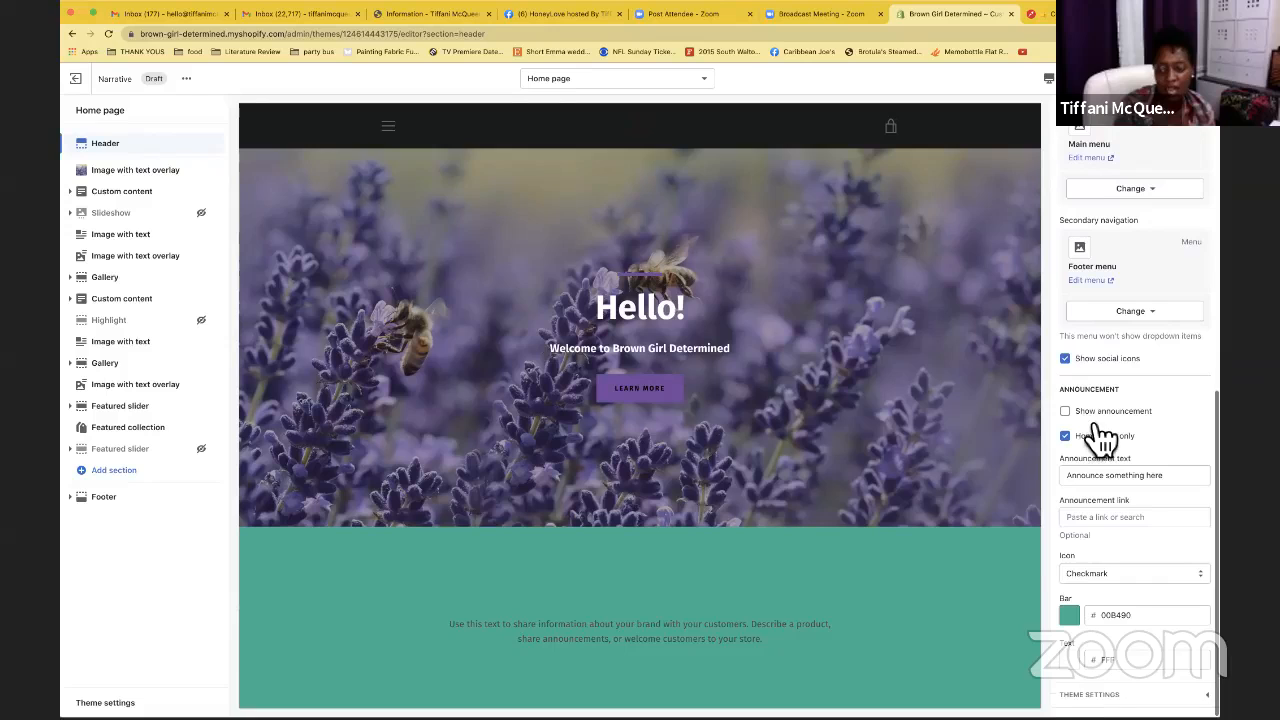
scroll(1095, 430, up, 10)
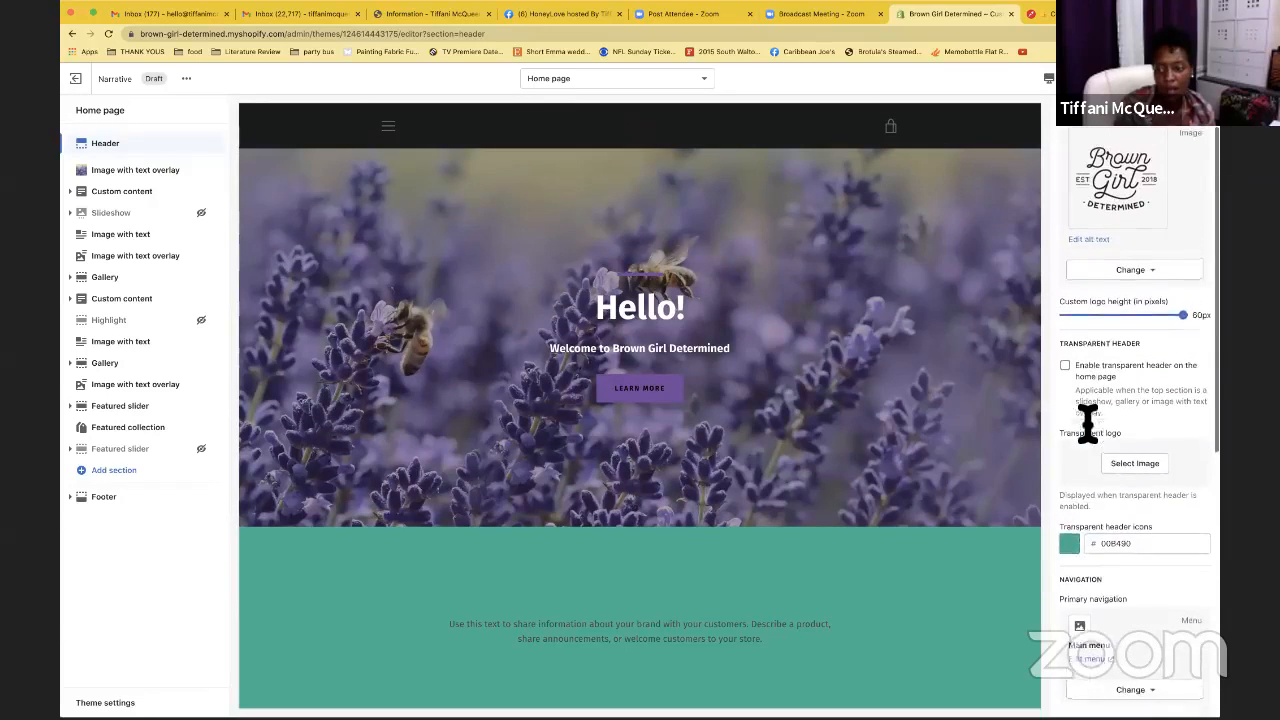
scroll(1089, 423, up, 2)
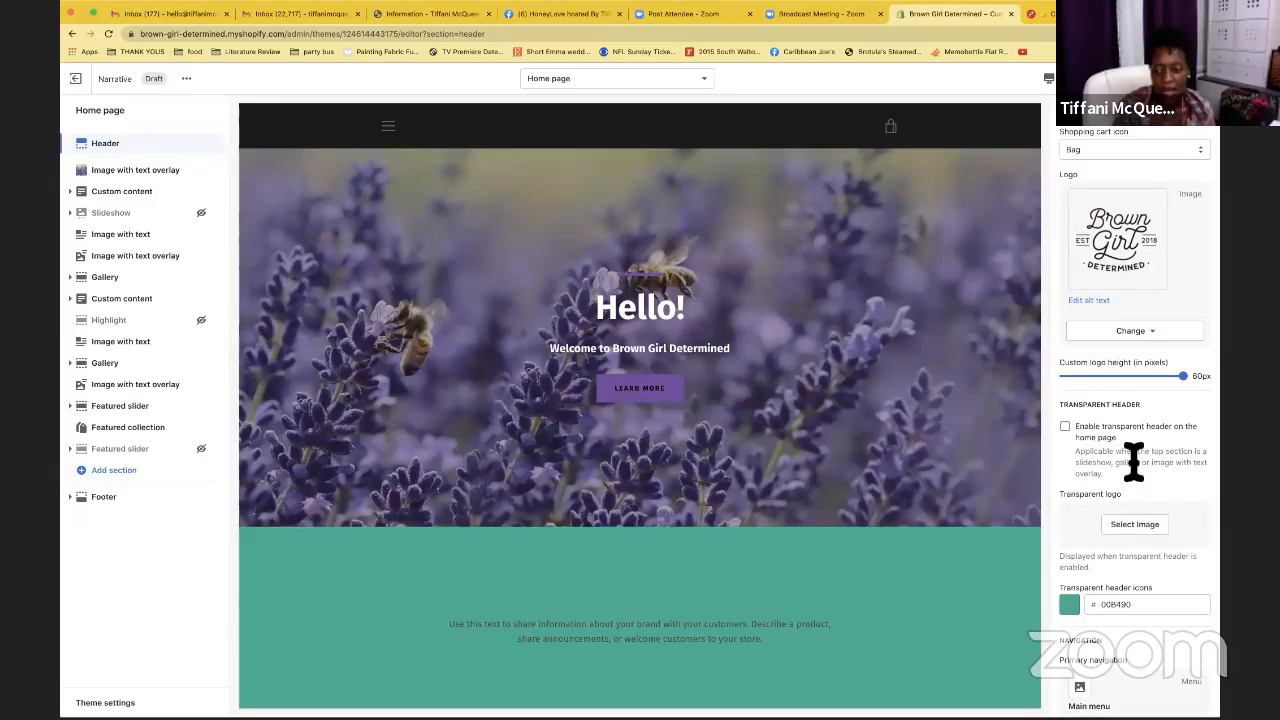
click(1066, 428)
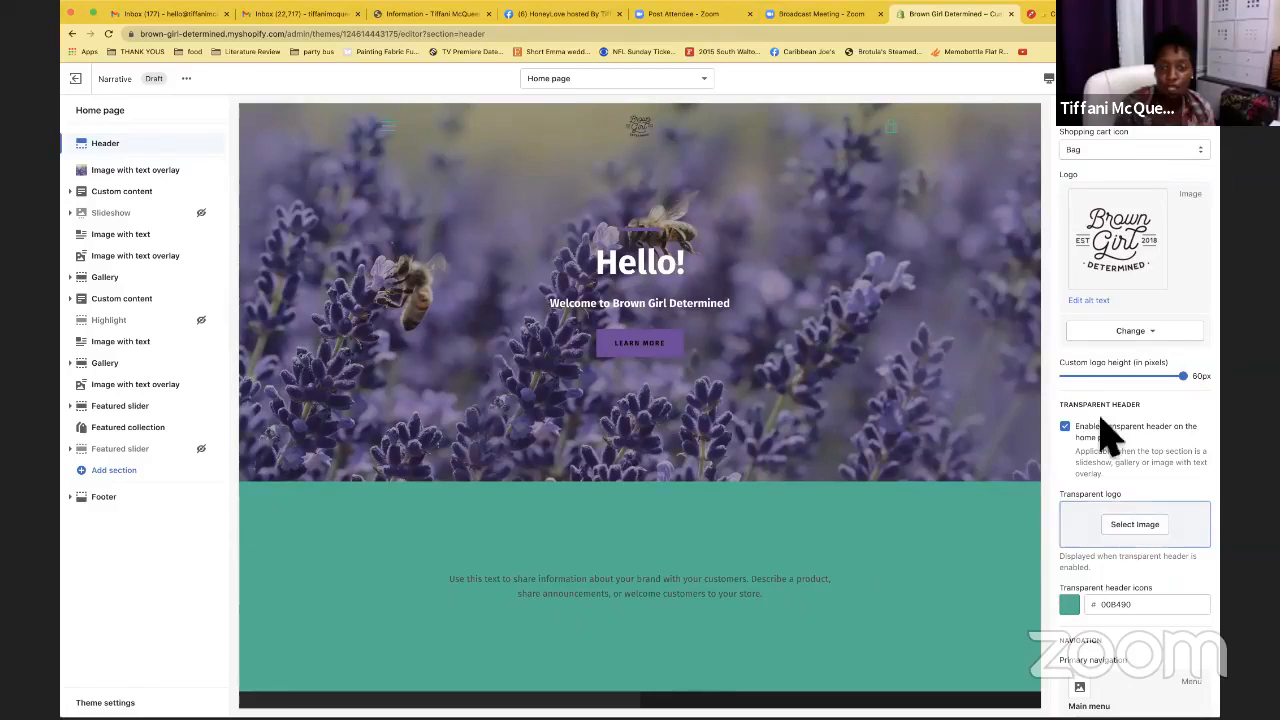
scroll(766, 177, down, 2)
scroll(766, 177, down, 4)
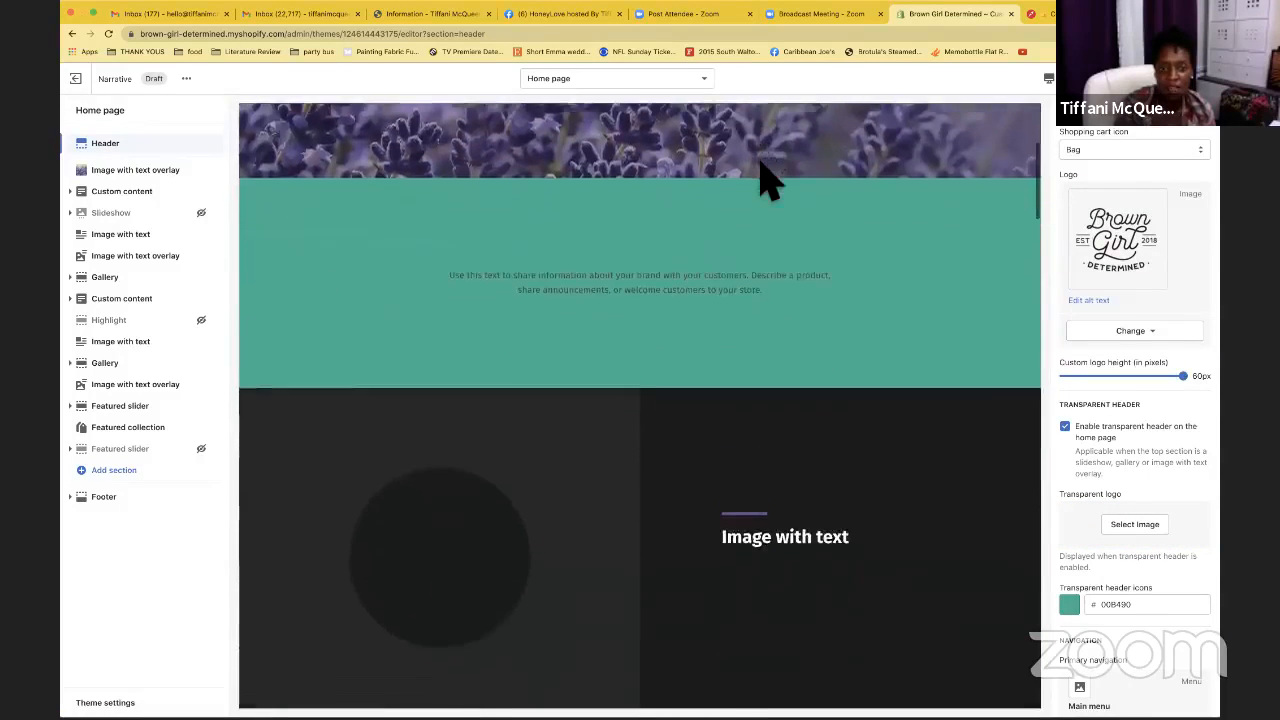
scroll(766, 177, up, 3)
scroll(766, 177, up, 1)
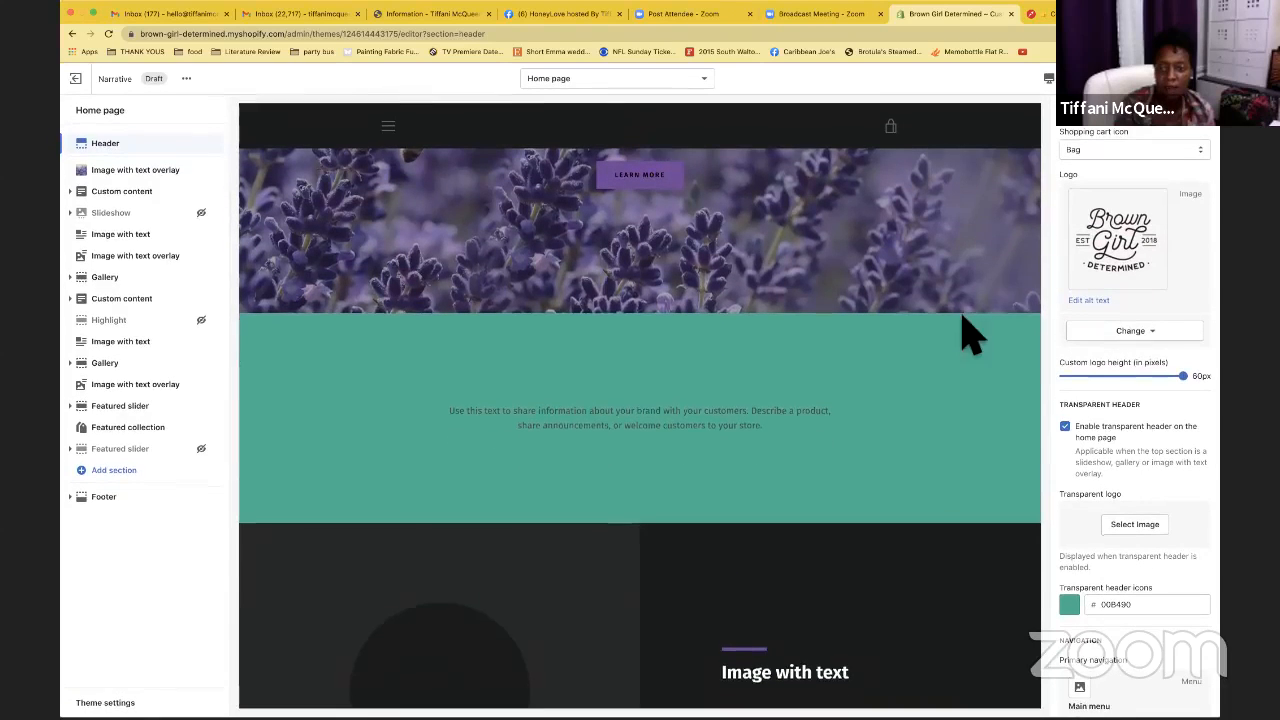
scroll(960, 329, up, 2)
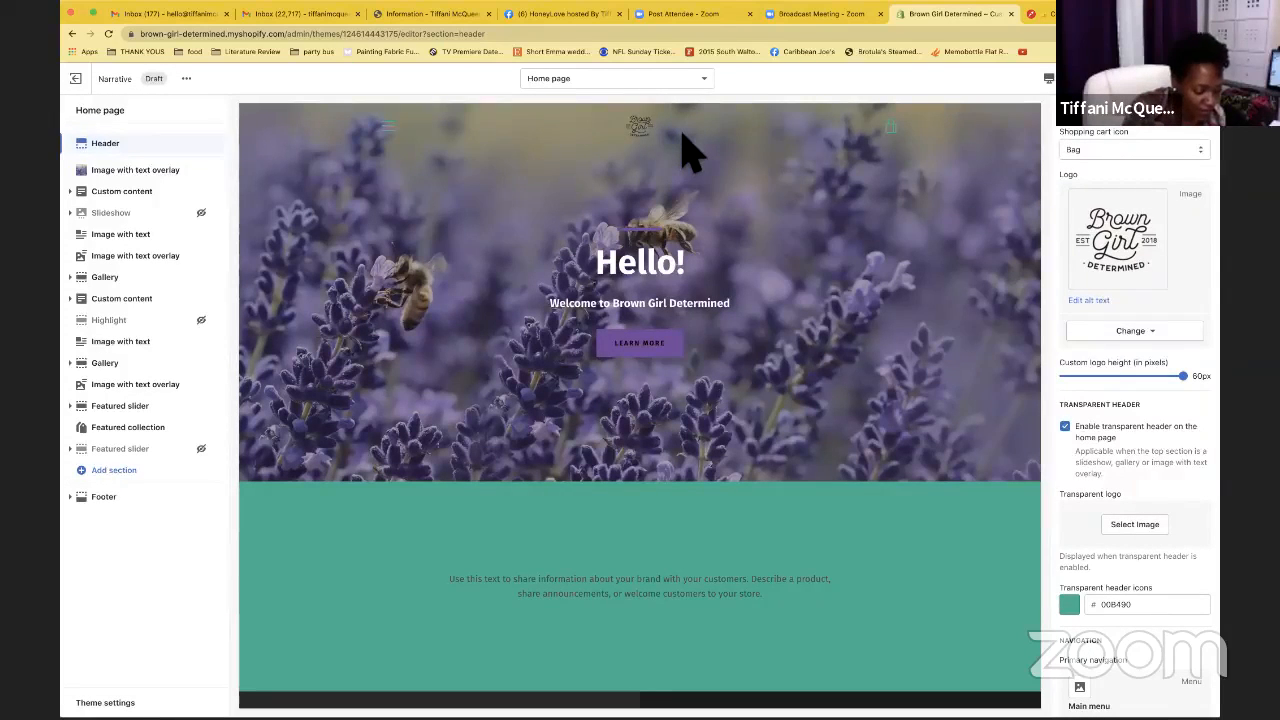
scroll(1097, 385, down, 5)
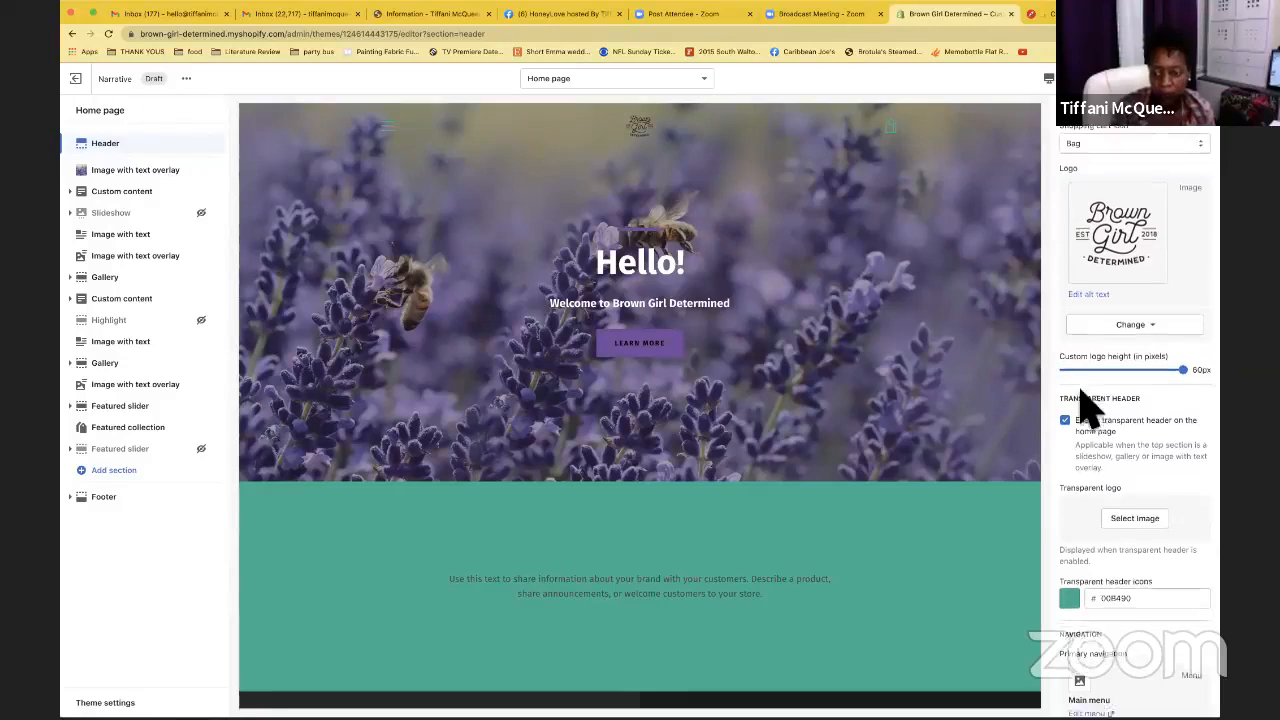
scroll(1085, 405, up, 1)
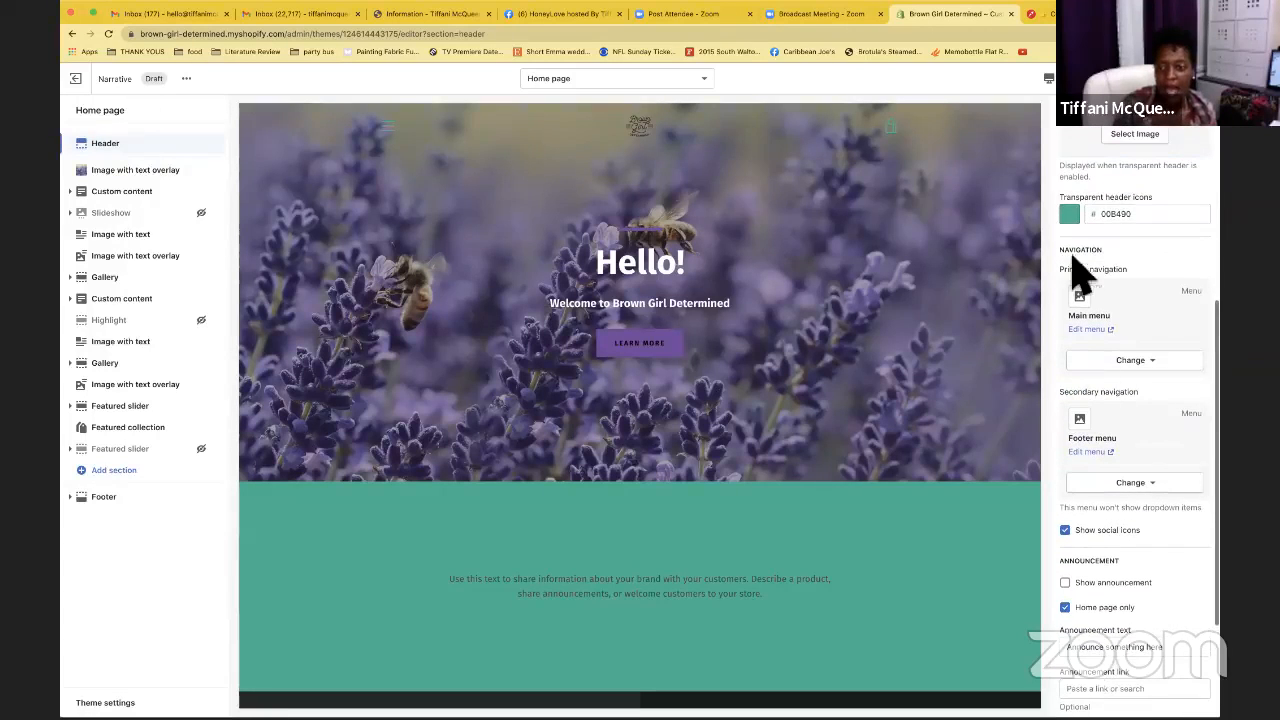
Change the transparent header icons colour from teal to light cream F4F2B5
click(1070, 214)
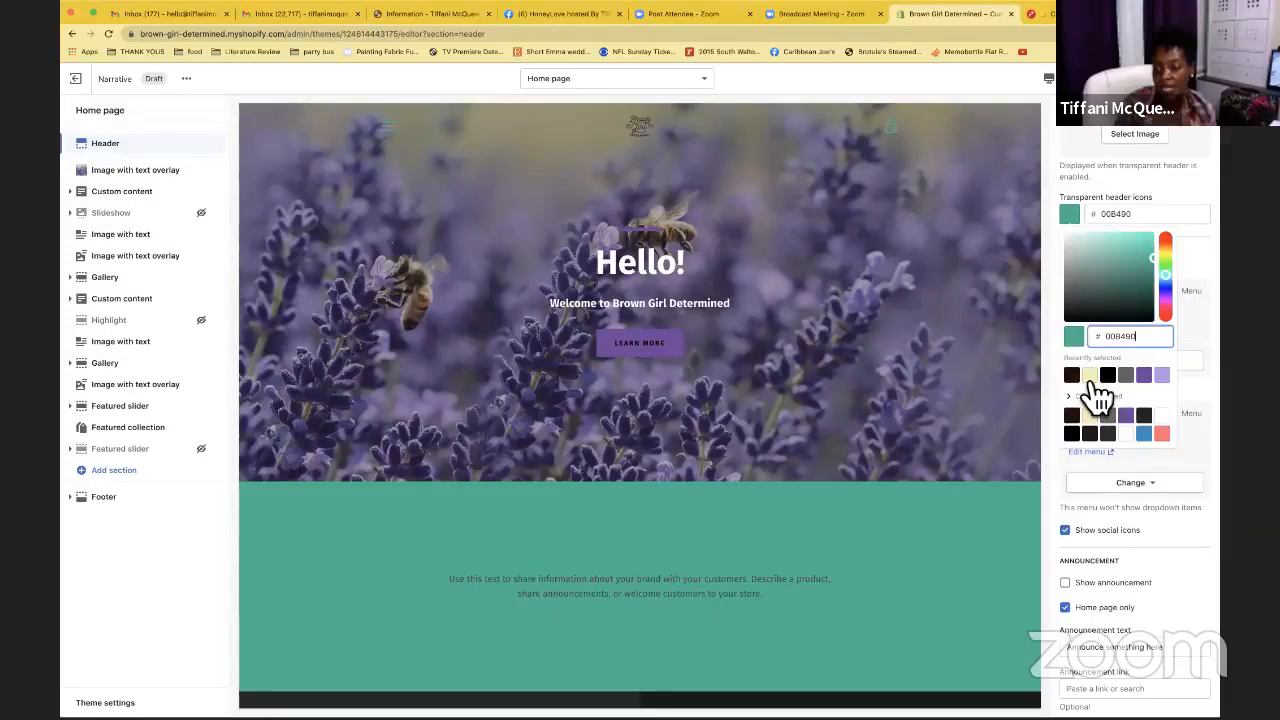
click(1089, 375)
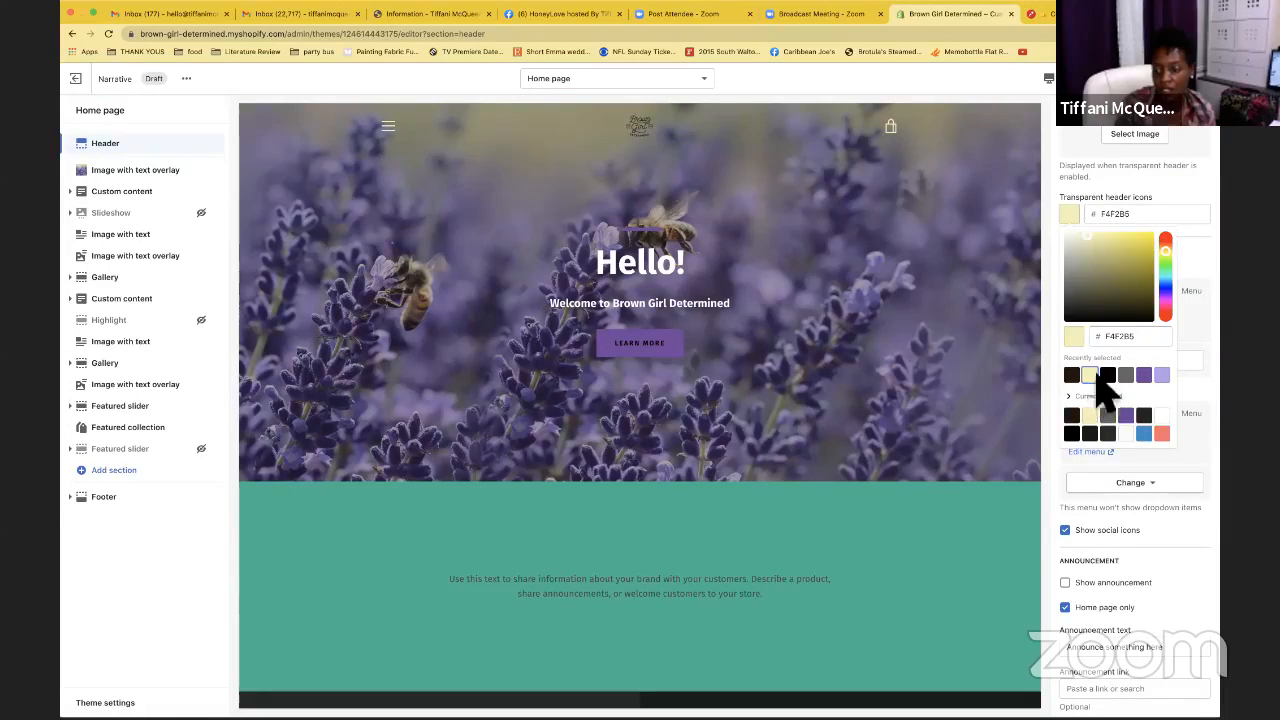
click(1197, 262)
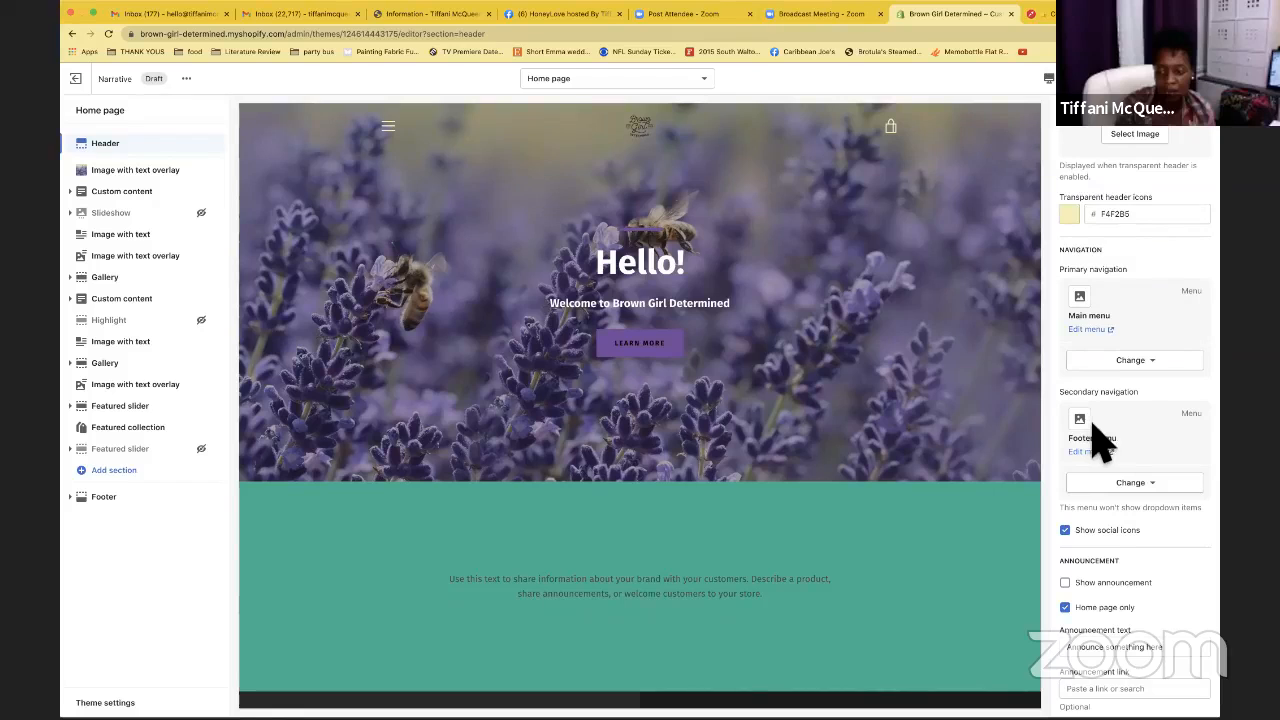
scroll(1095, 435, down, 2)
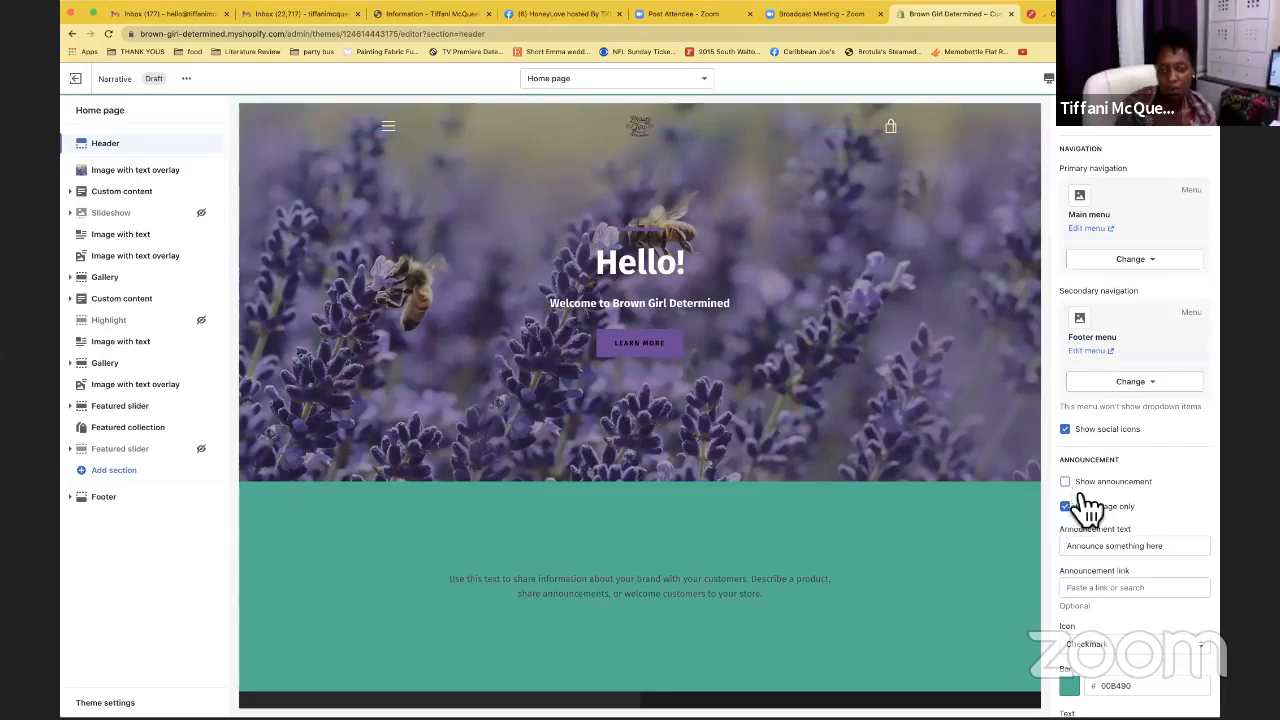
Give the announcement bar a pale yellow F4F2B5 background and turn on Show announcement
scroll(1082, 535, down, 2)
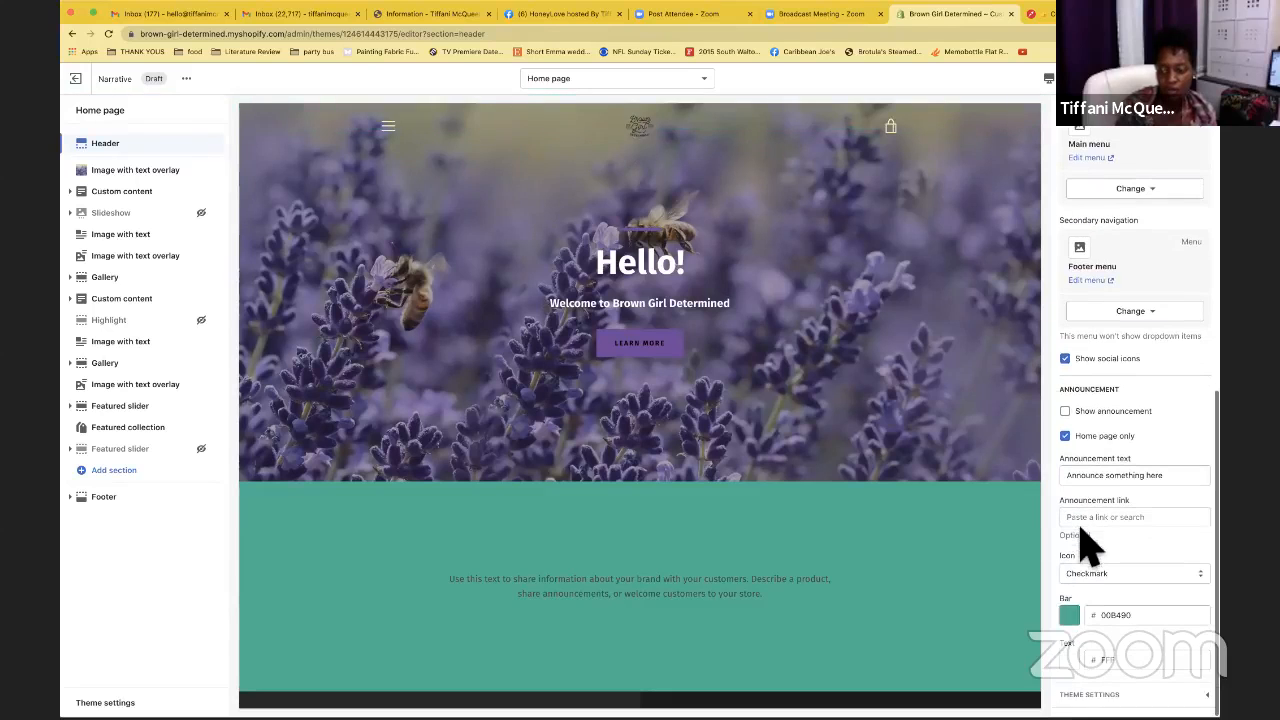
click(1072, 626)
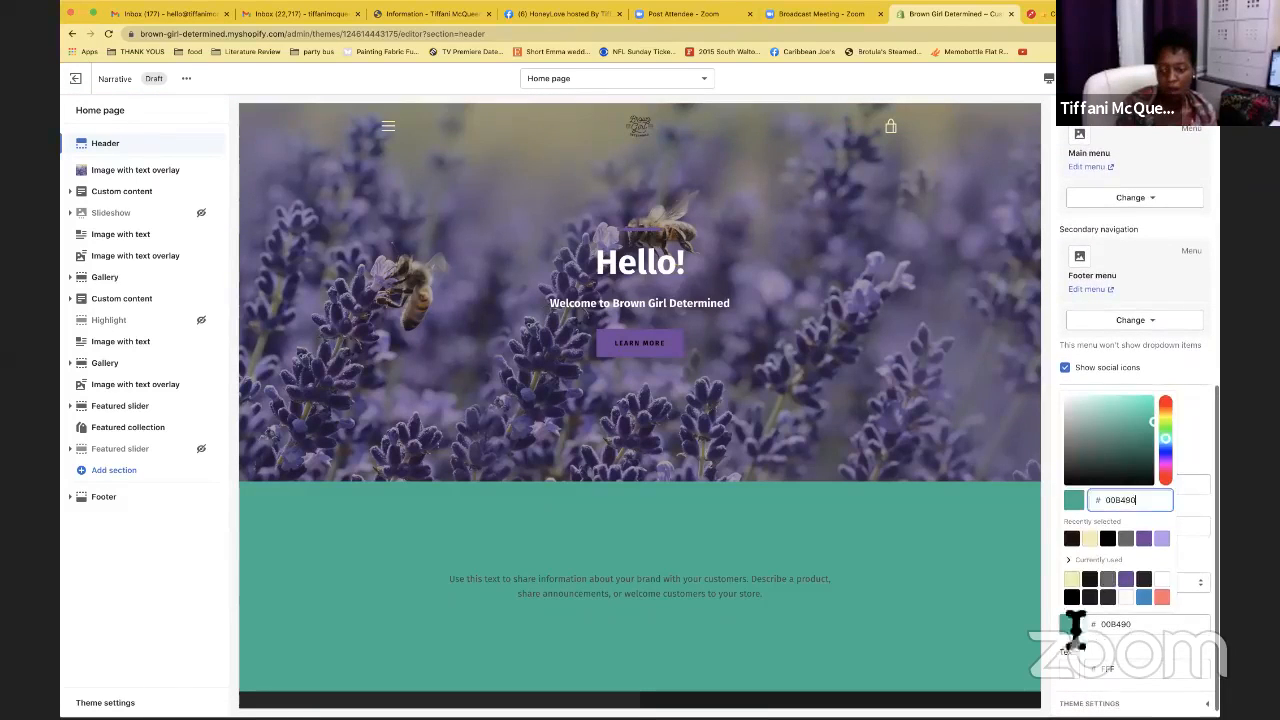
click(1162, 540)
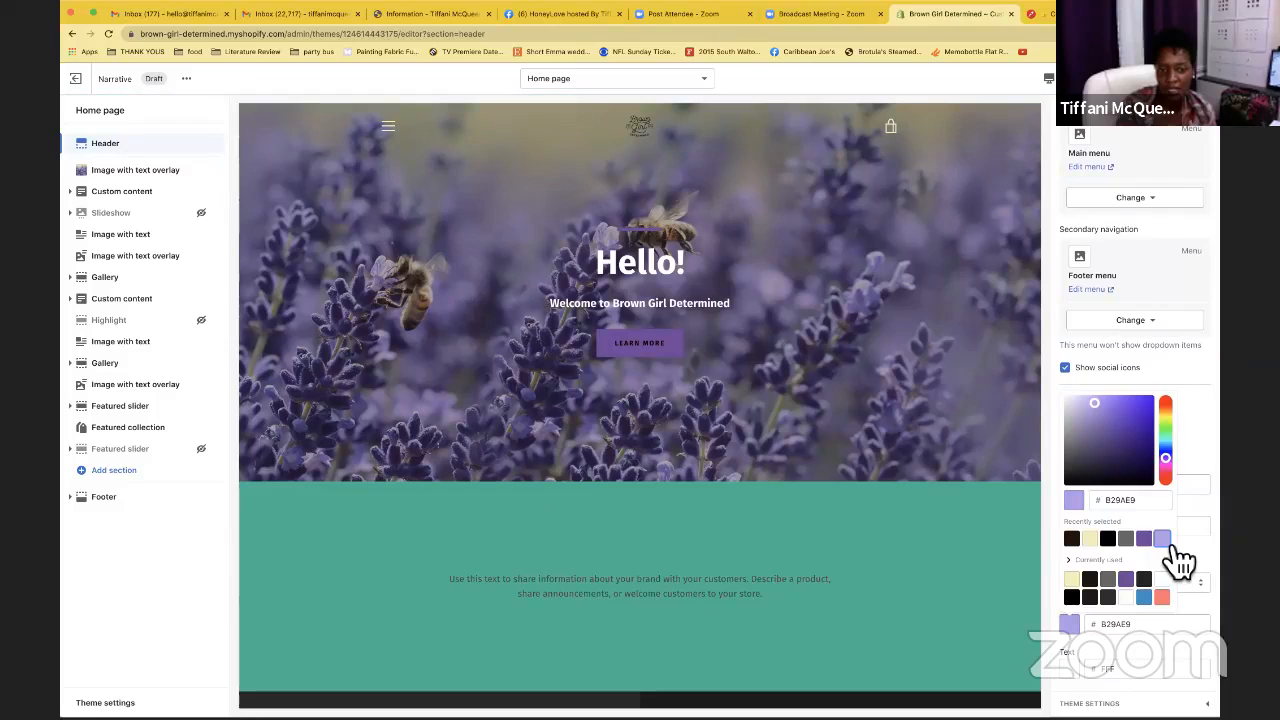
click(1092, 541)
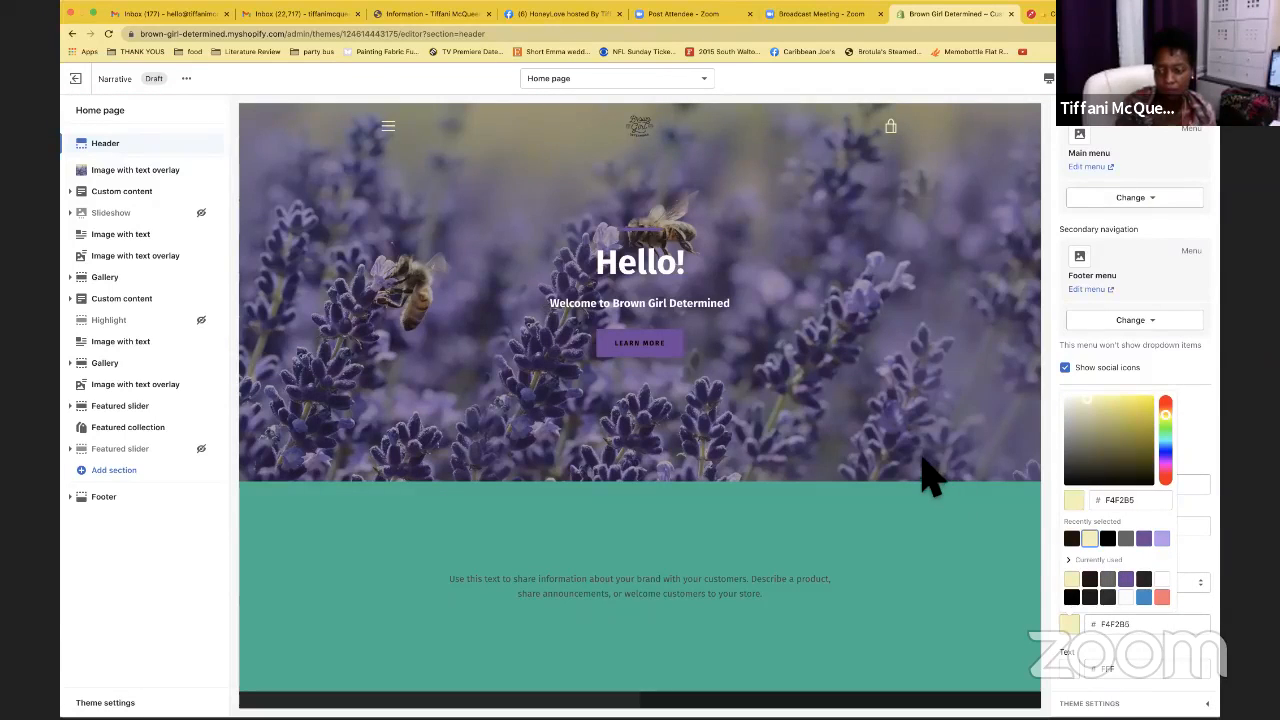
click(1200, 420)
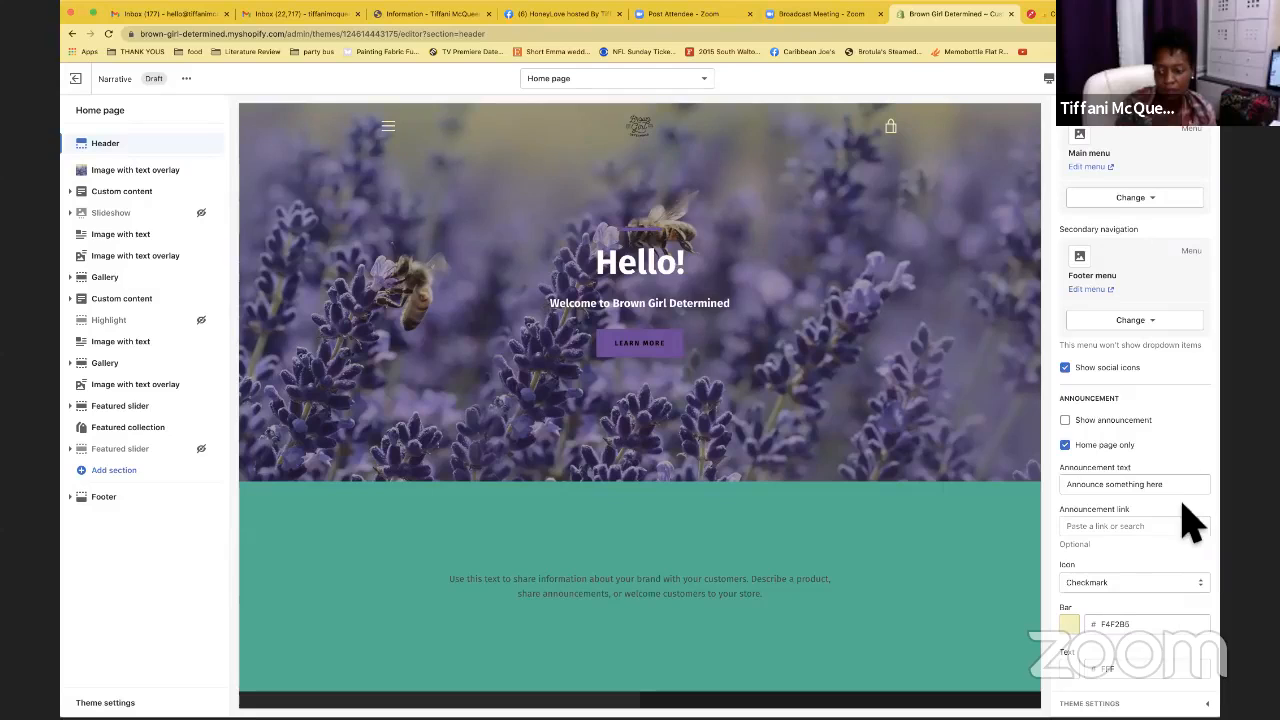
click(1065, 420)
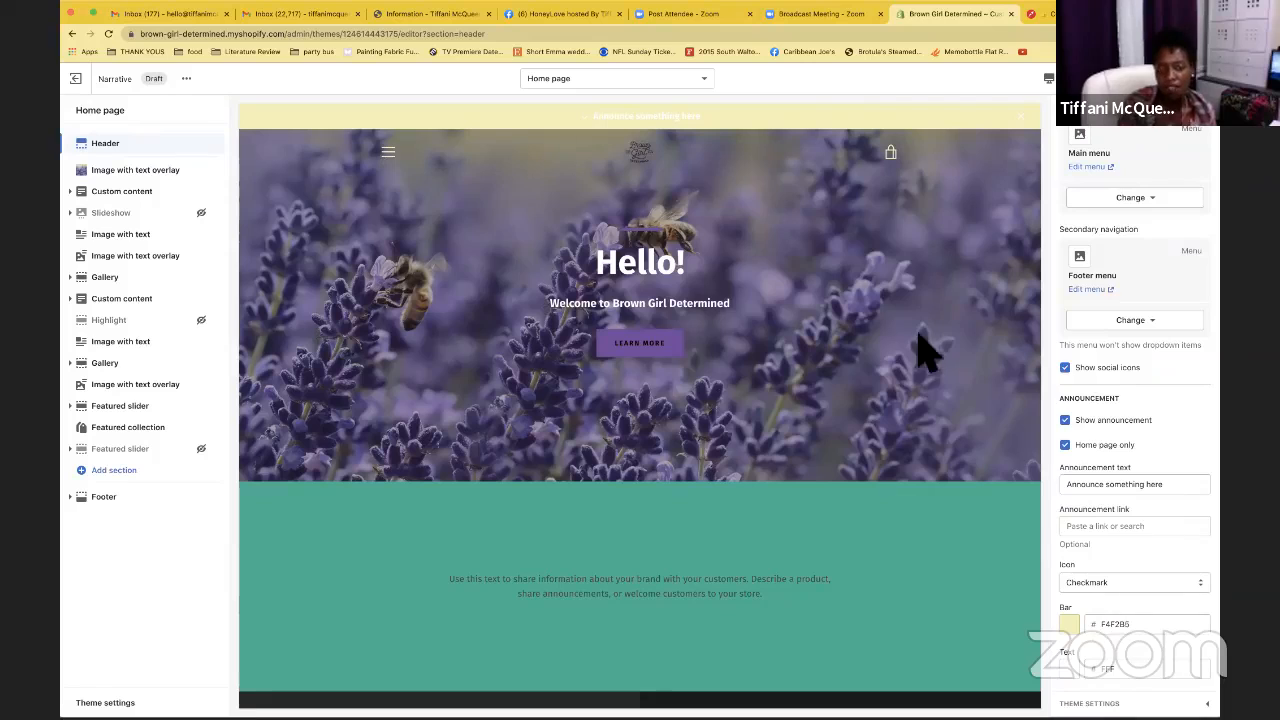
Set the announcement text colour to dark 261208 and close the preview's navigation drawer
click(1110, 667)
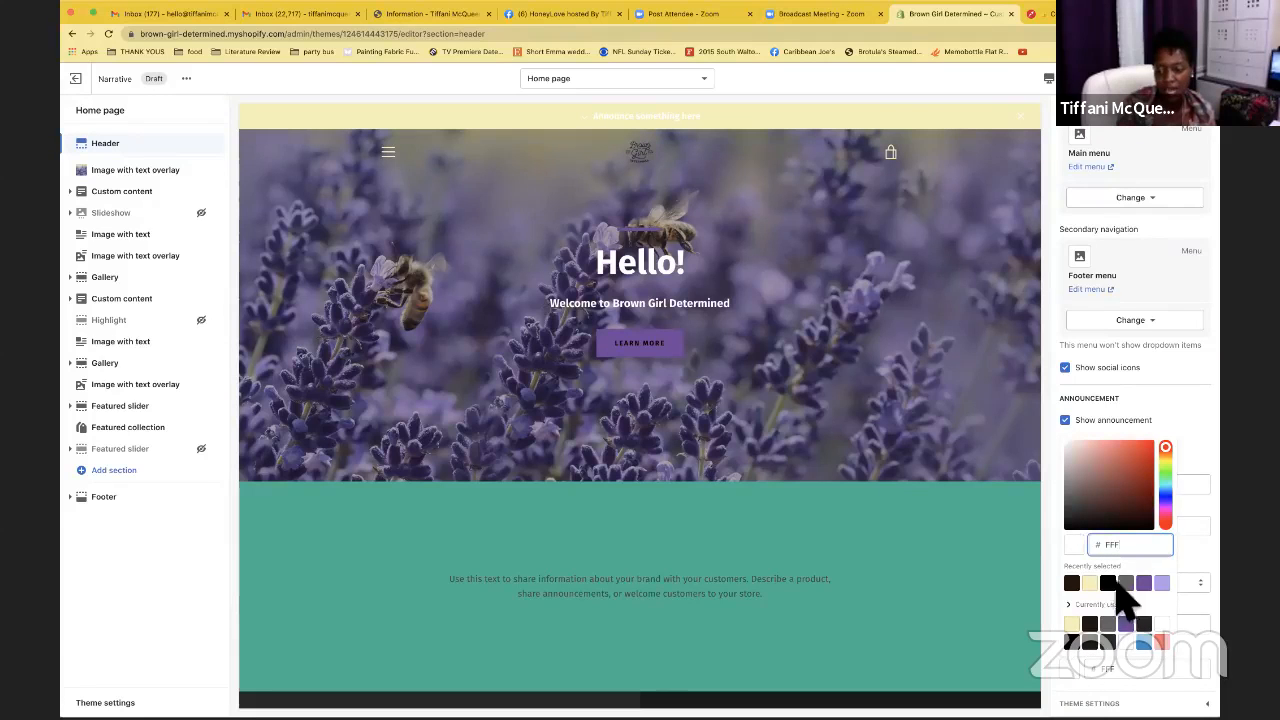
click(1074, 586)
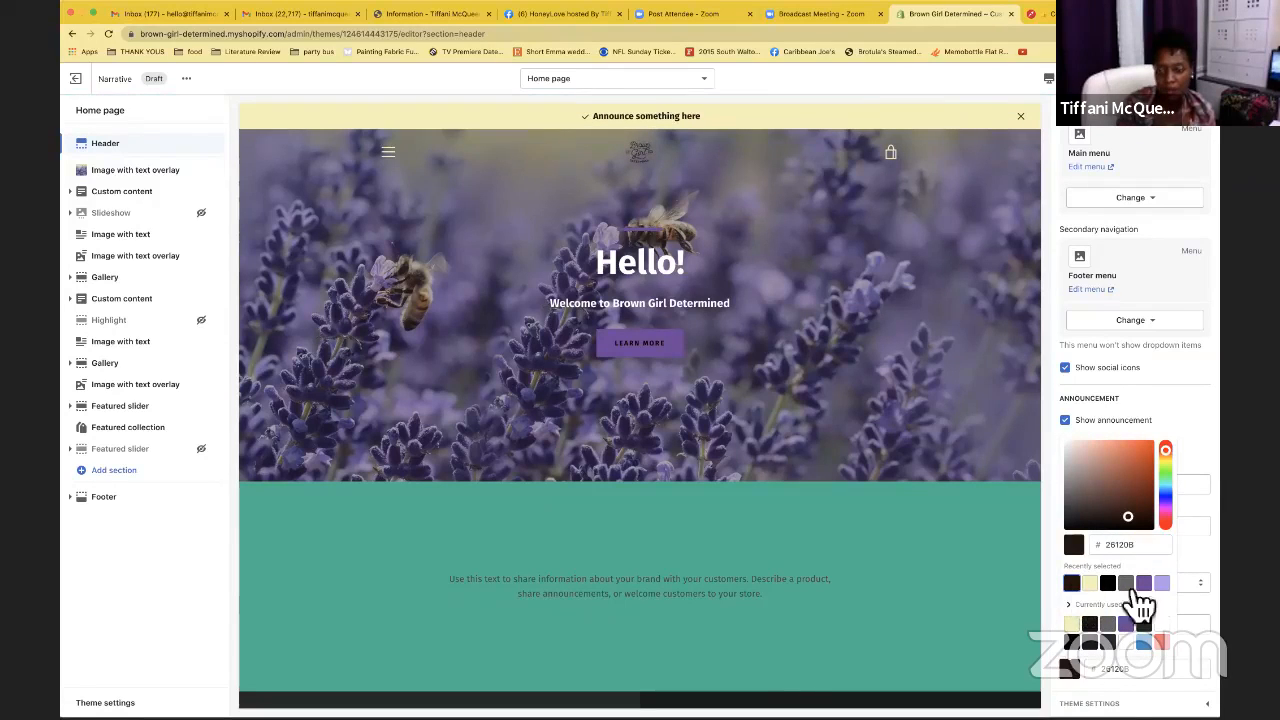
click(1194, 430)
scroll(972, 540, down, 5)
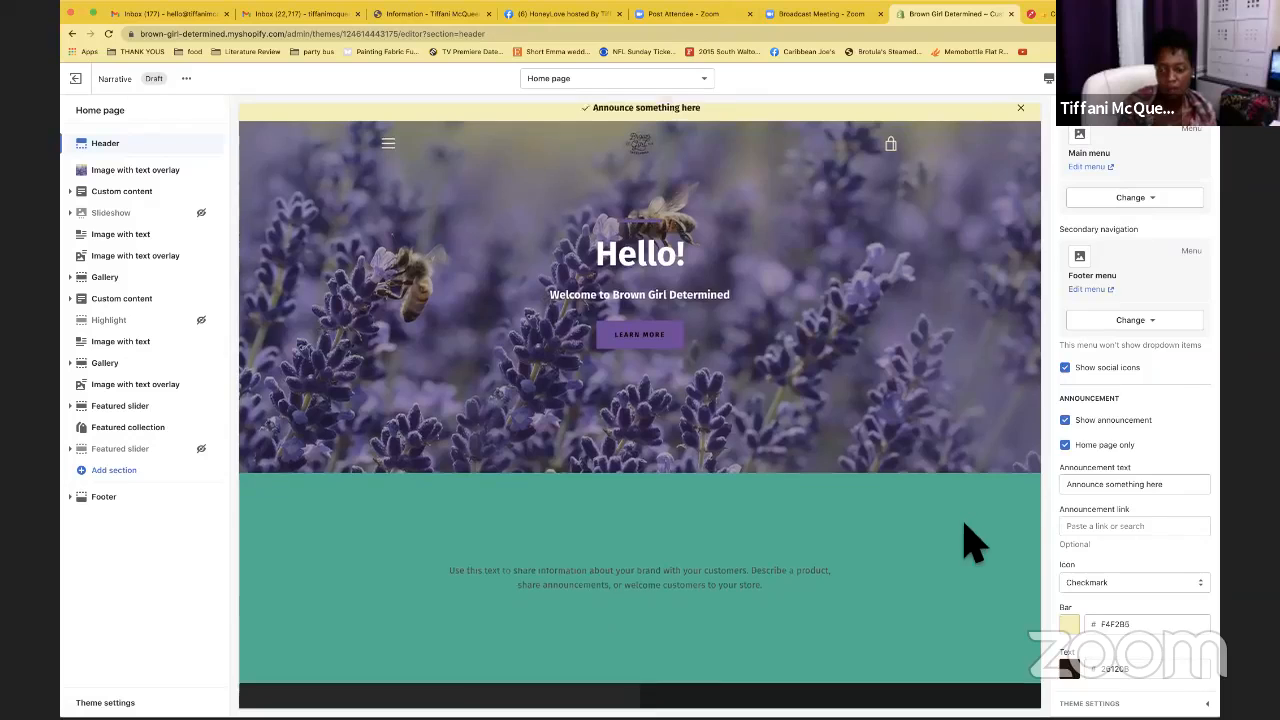
scroll(1140, 535, down, 1)
scroll(1140, 535, up, 3)
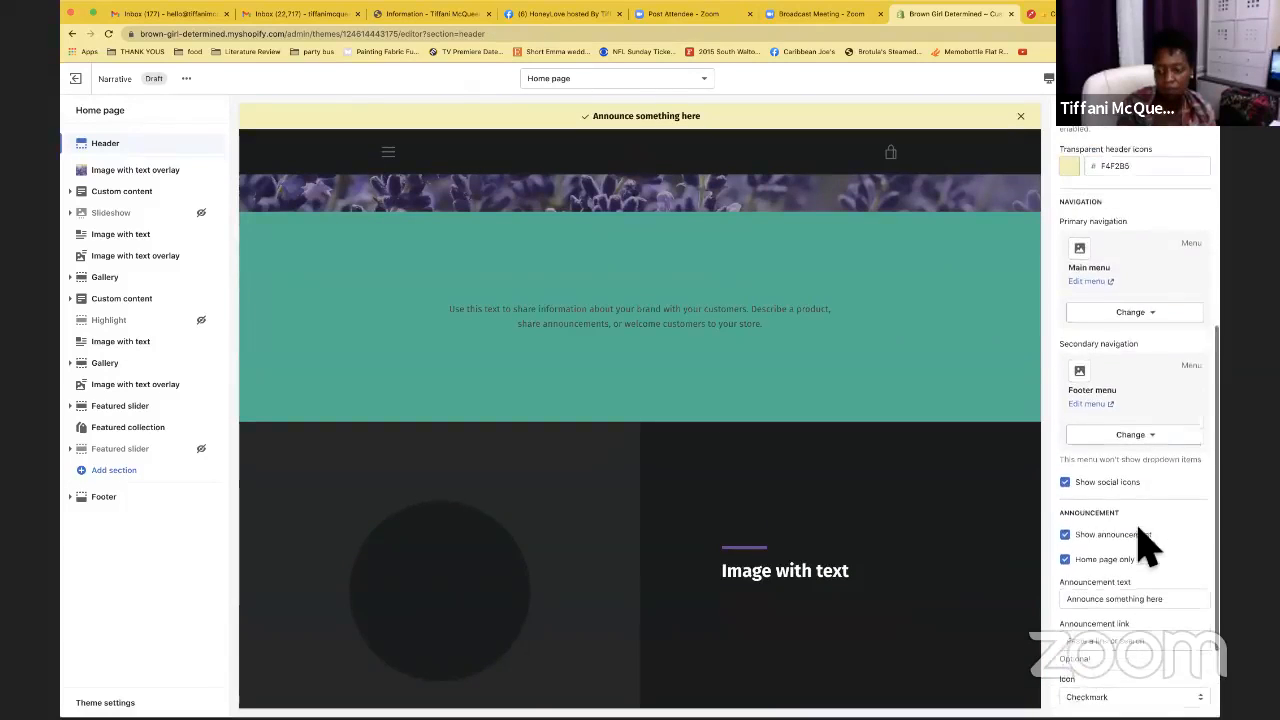
scroll(1140, 530, up, 2)
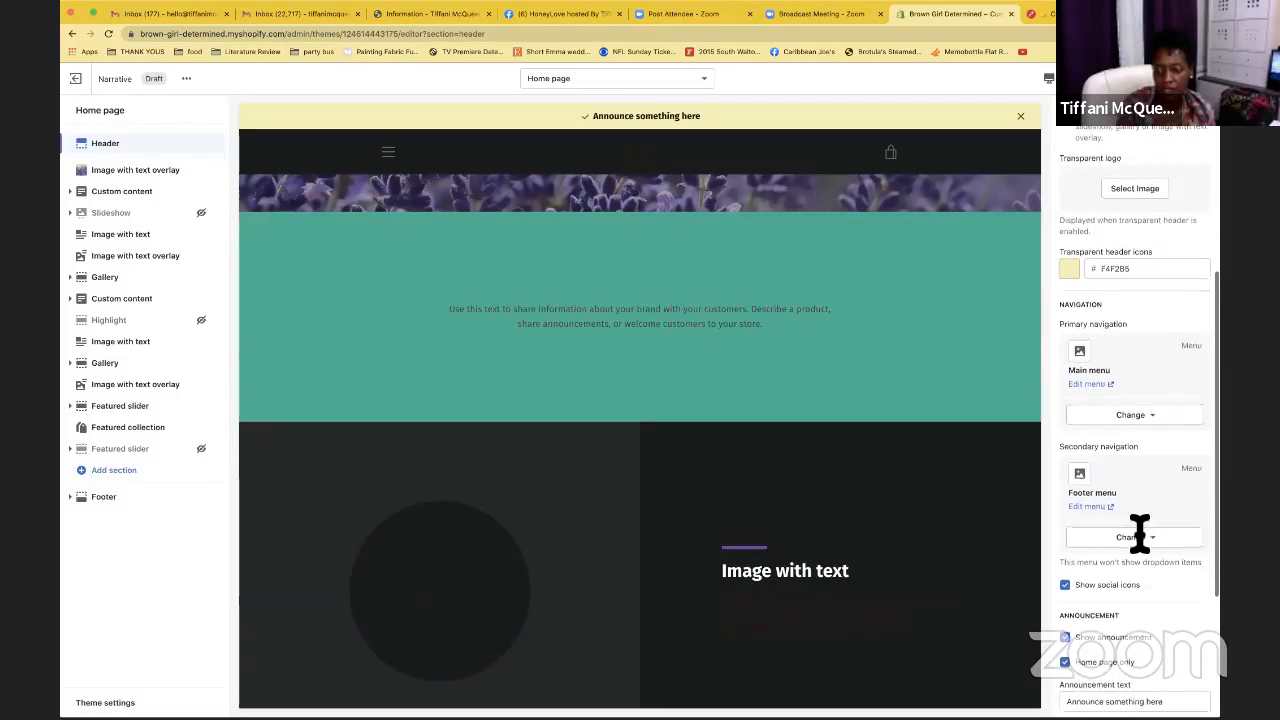
scroll(1148, 545, up, 3)
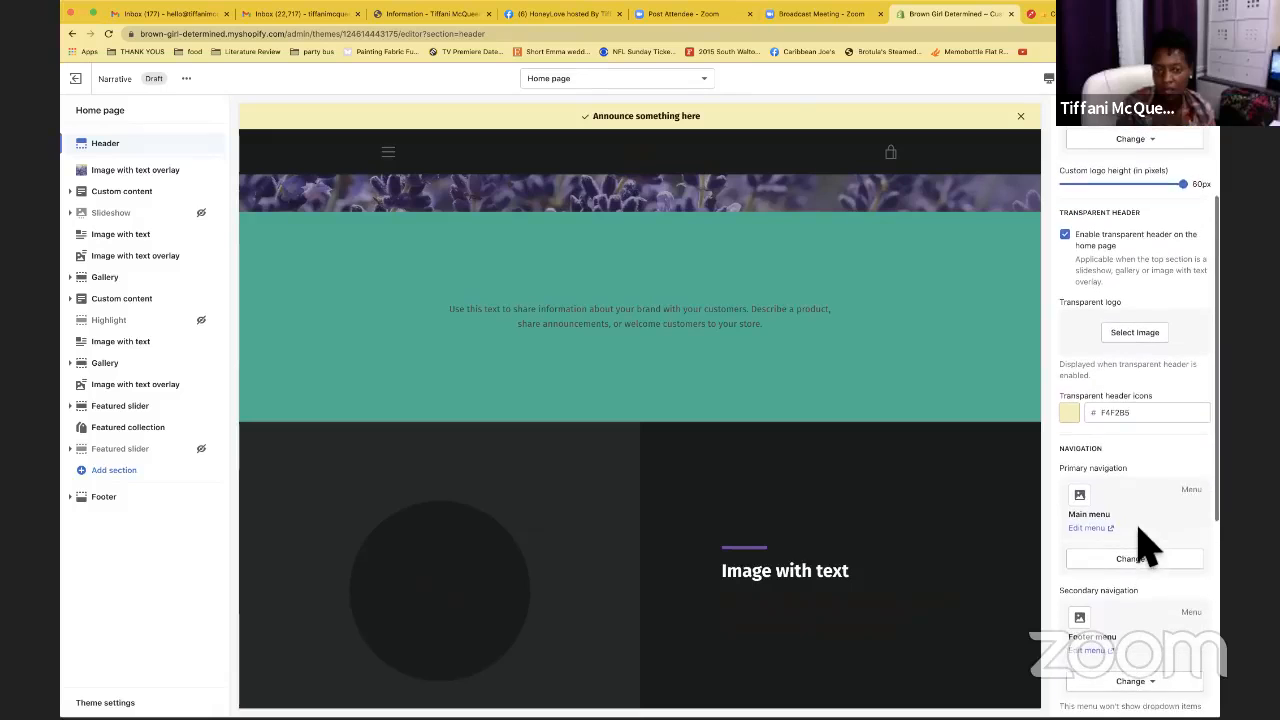
scroll(1145, 548, up, 2)
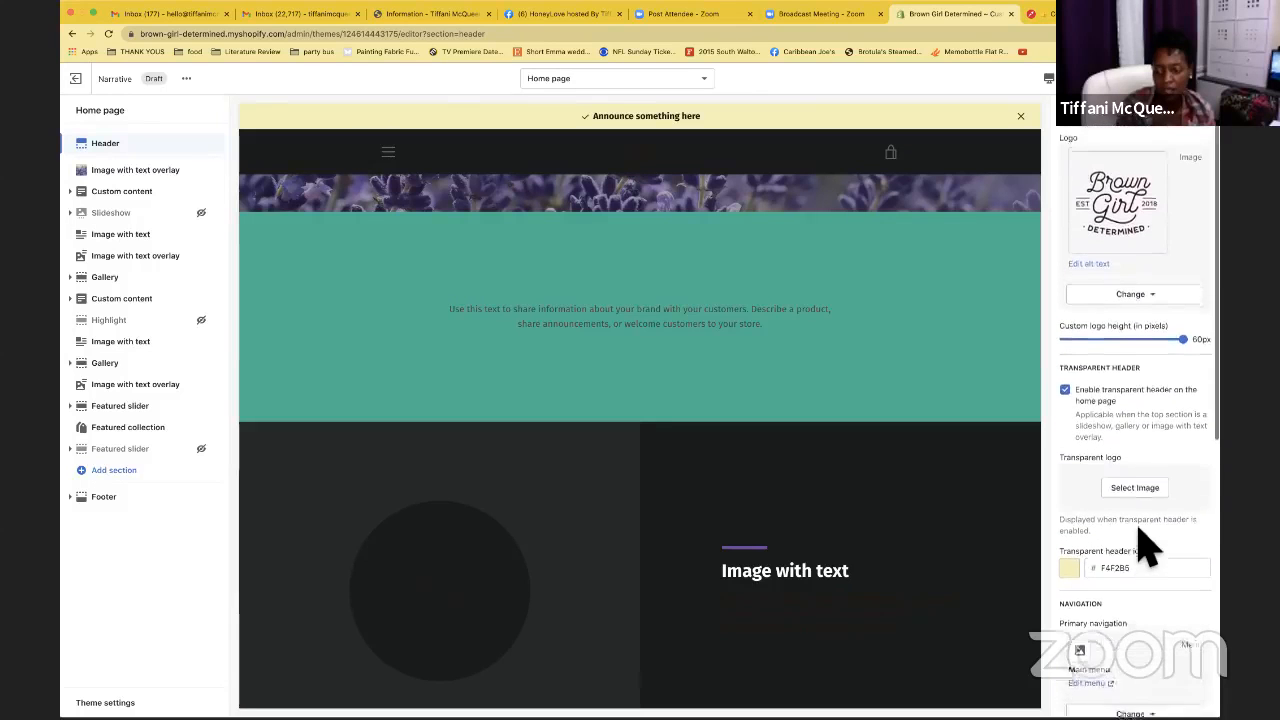
scroll(935, 325, up, 3)
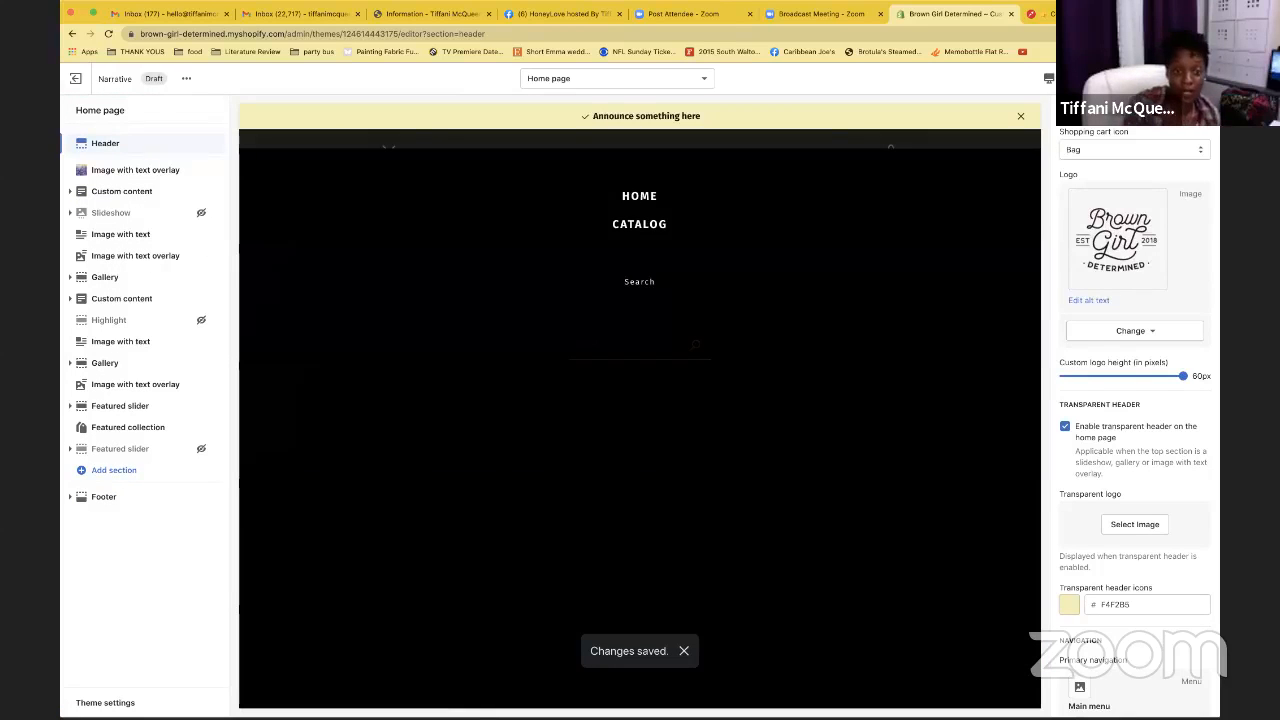
click(392, 152)
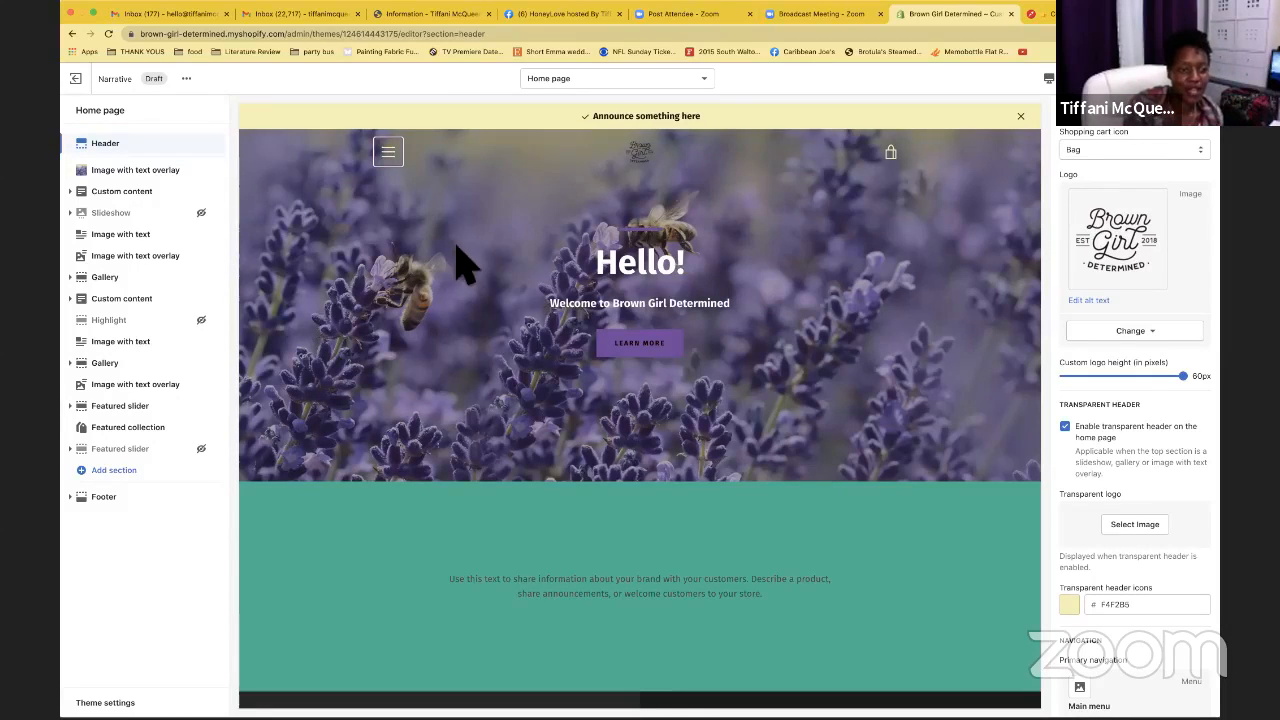
Set the Image with text overlay section's hero text size to Medium
click(192, 176)
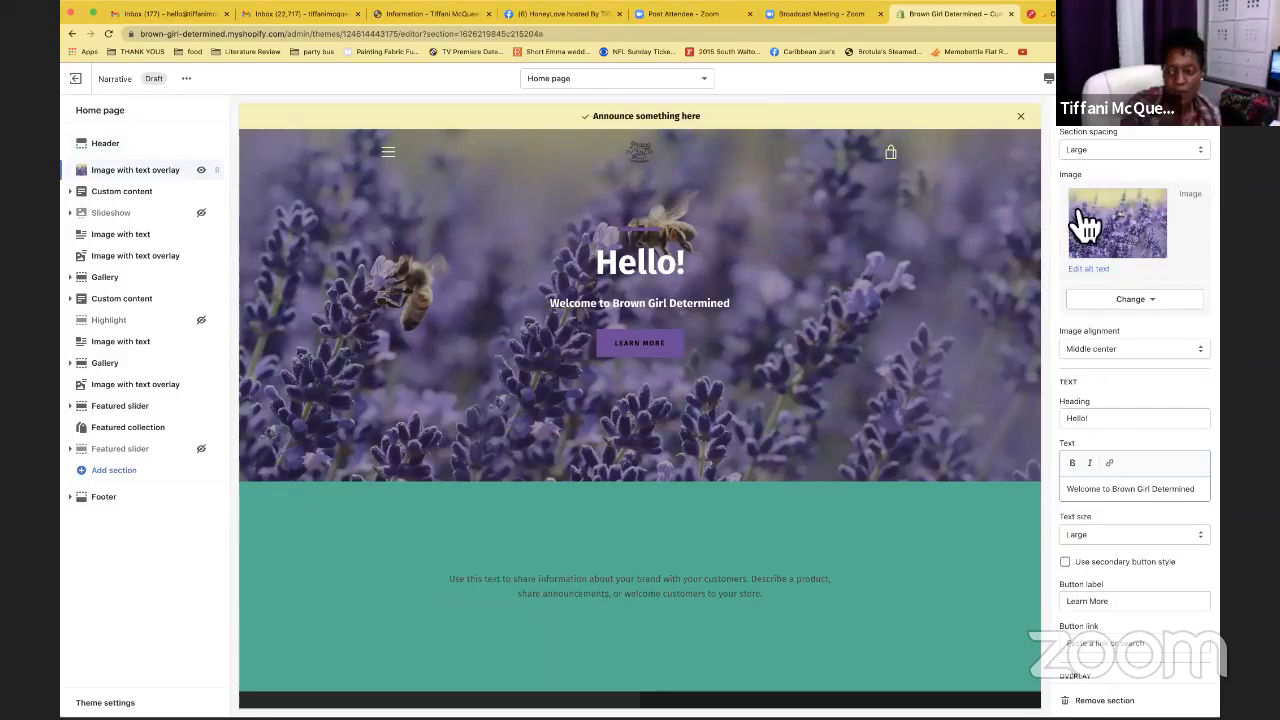
scroll(1140, 480, down, 5)
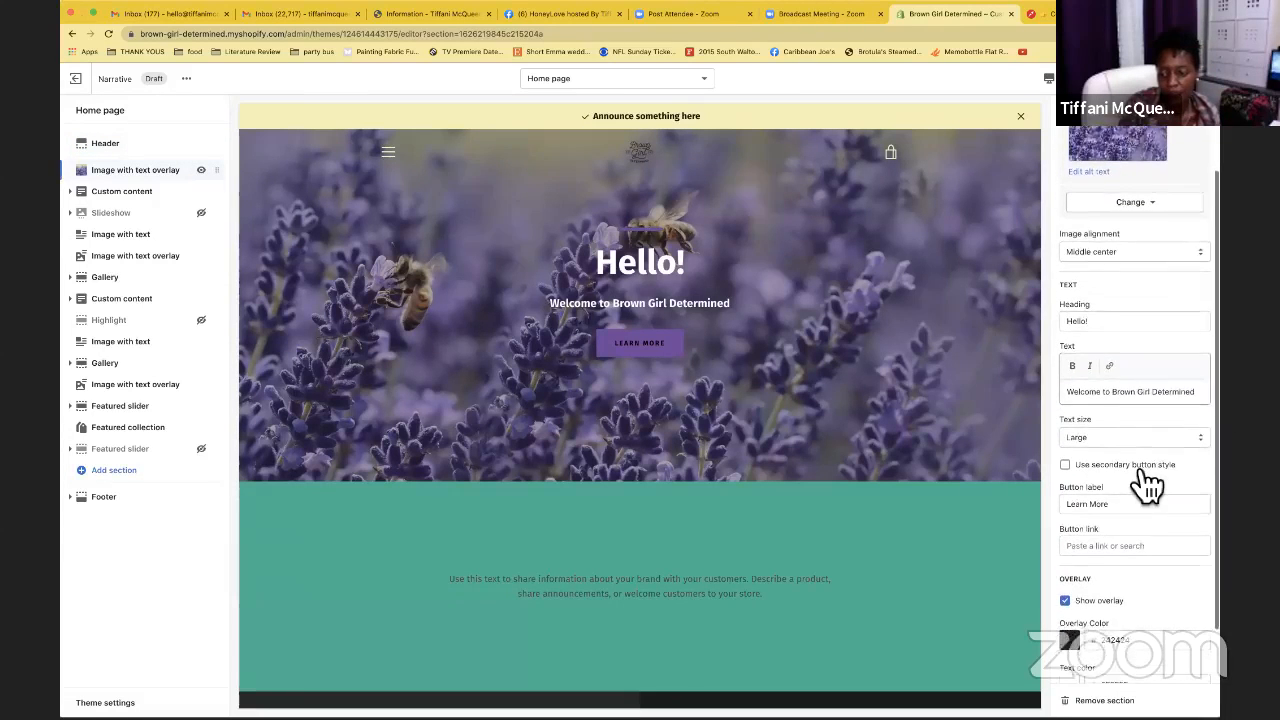
scroll(1148, 485, down, 1)
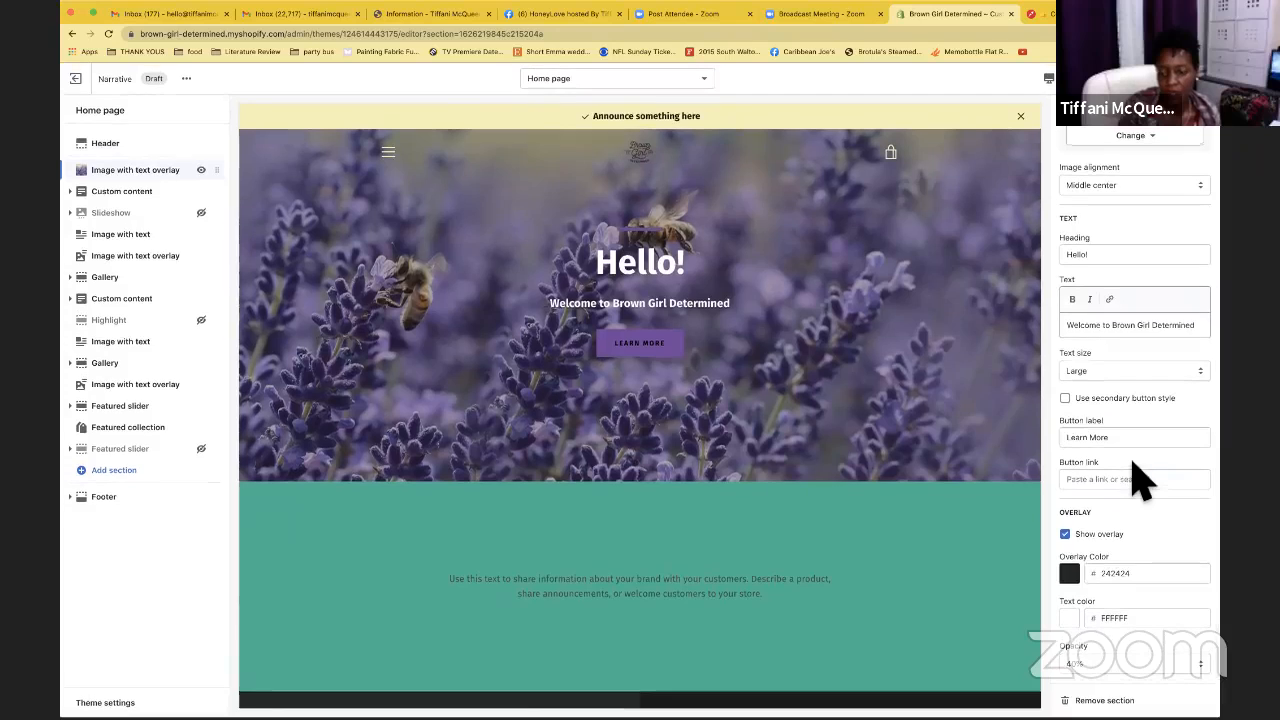
scroll(1075, 250, up, 5)
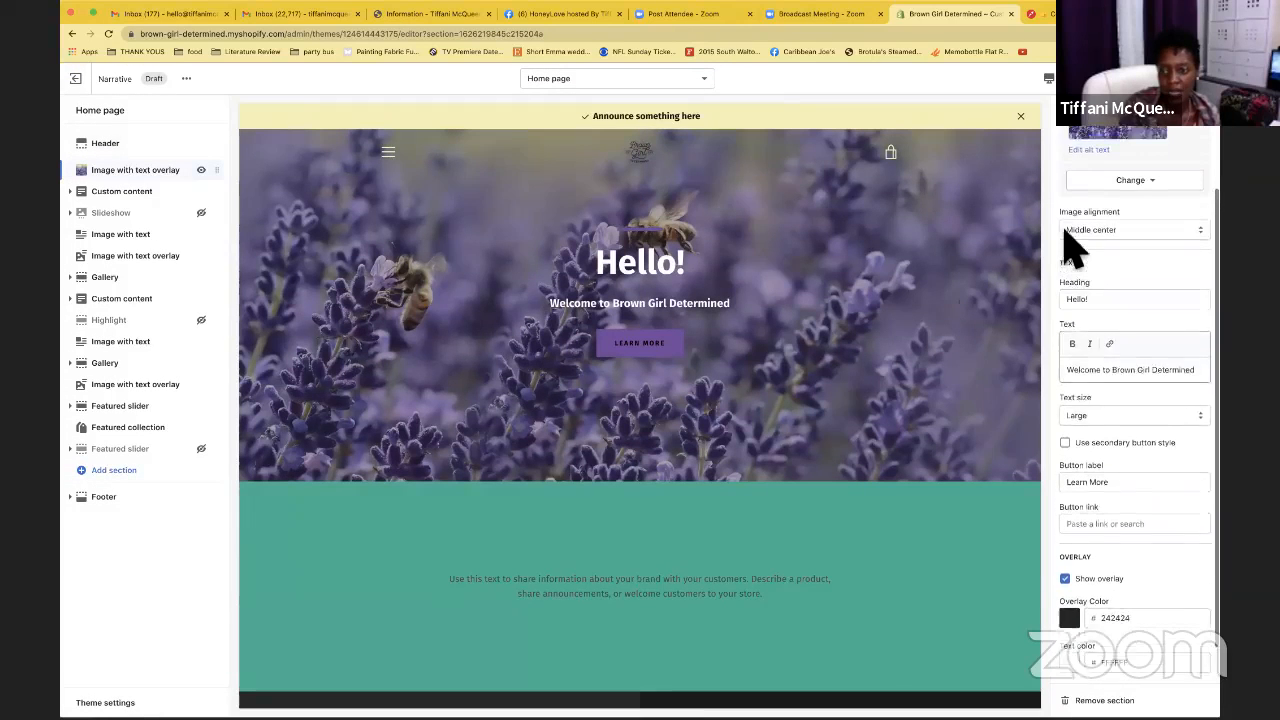
scroll(1085, 200, up, 1)
click(1100, 152)
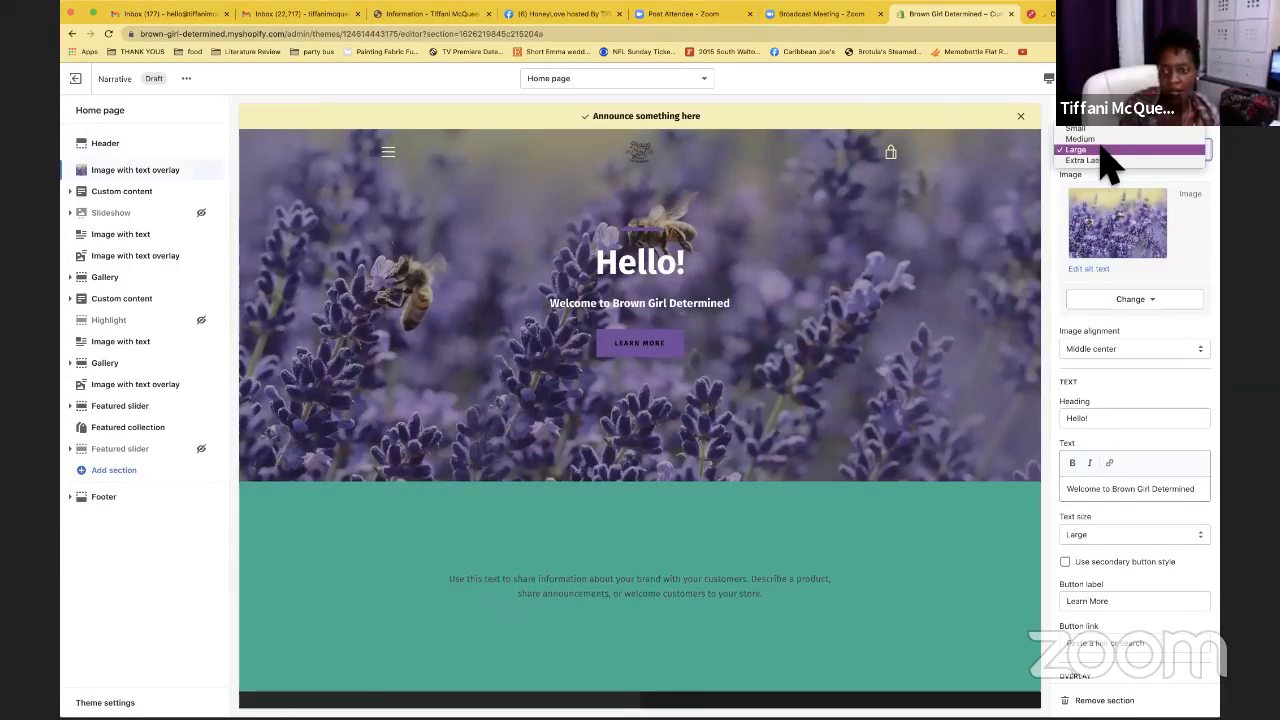
click(1097, 149)
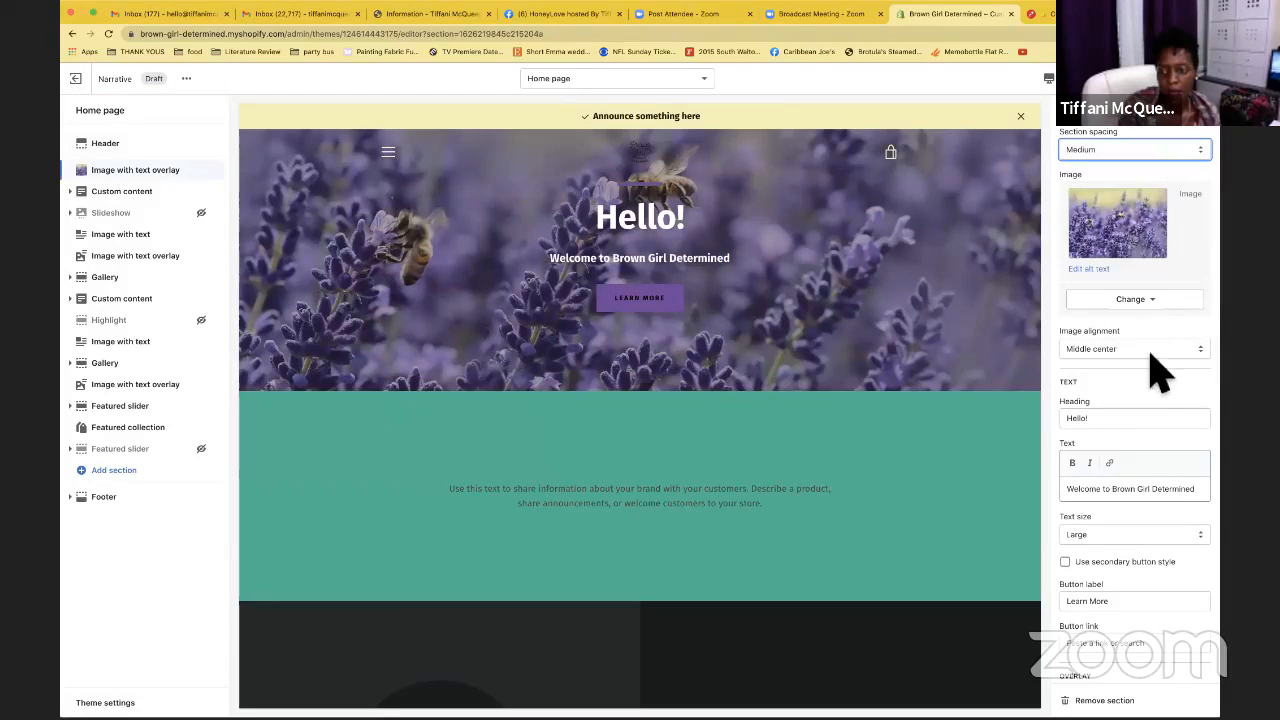
scroll(1117, 428, down, 3)
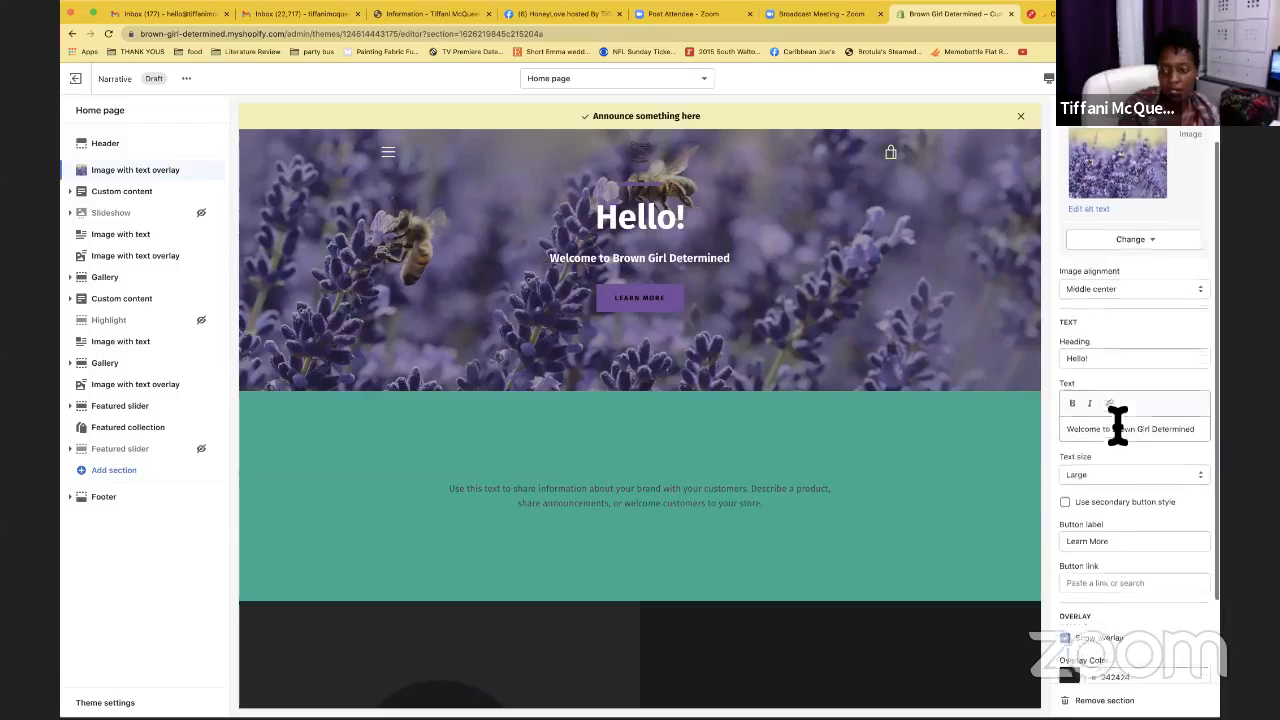
click(1122, 394)
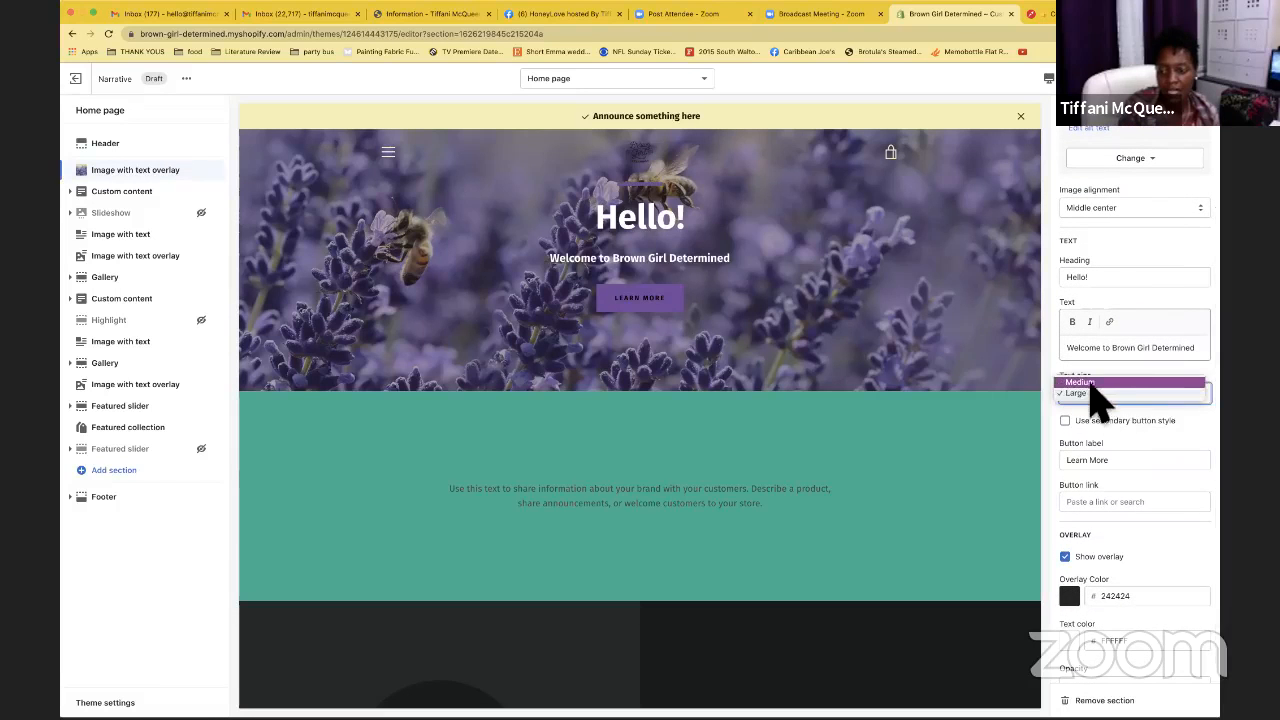
click(1090, 383)
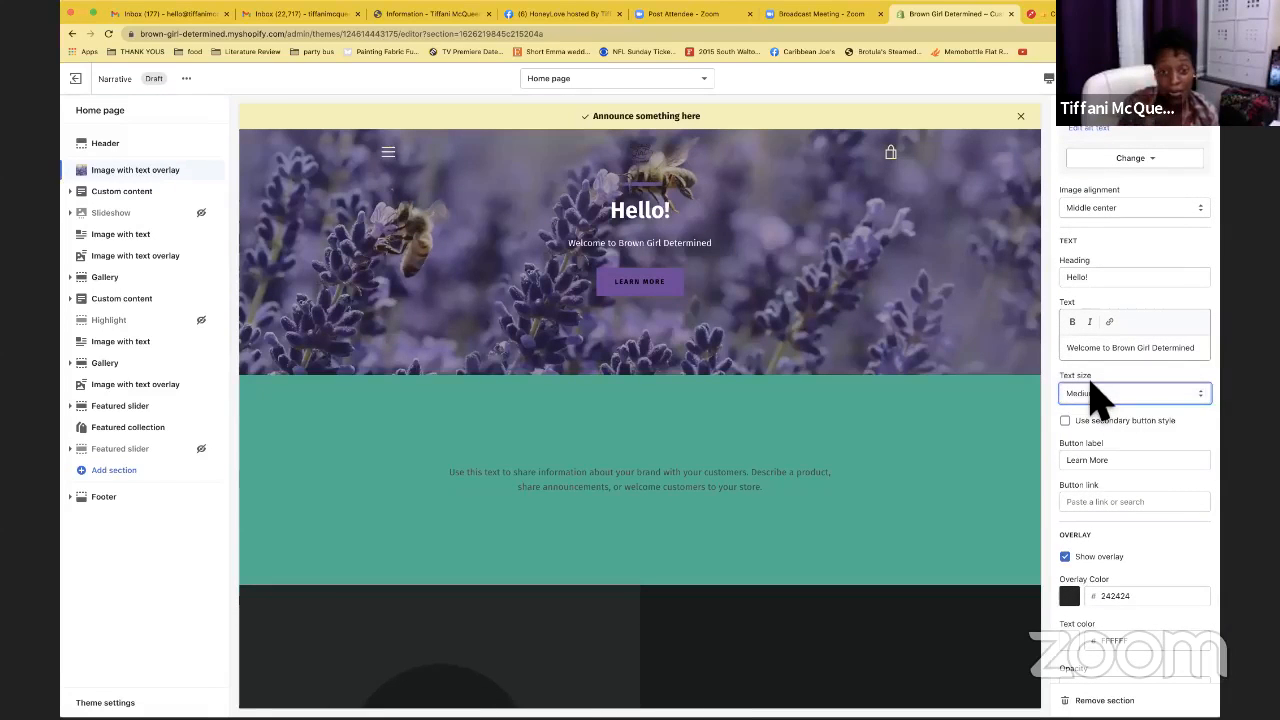
Give the Learn More button the secondary style, save, and open the Custom content section
scroll(1075, 460, down, 1)
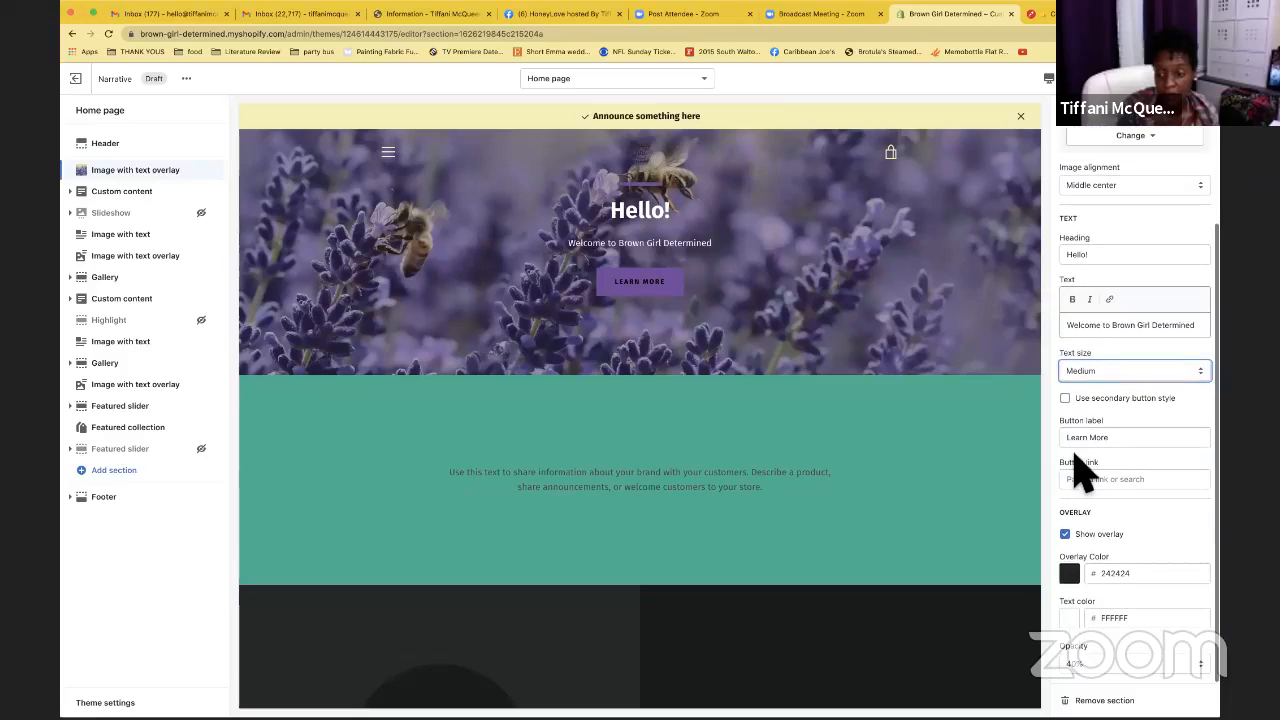
click(1078, 545)
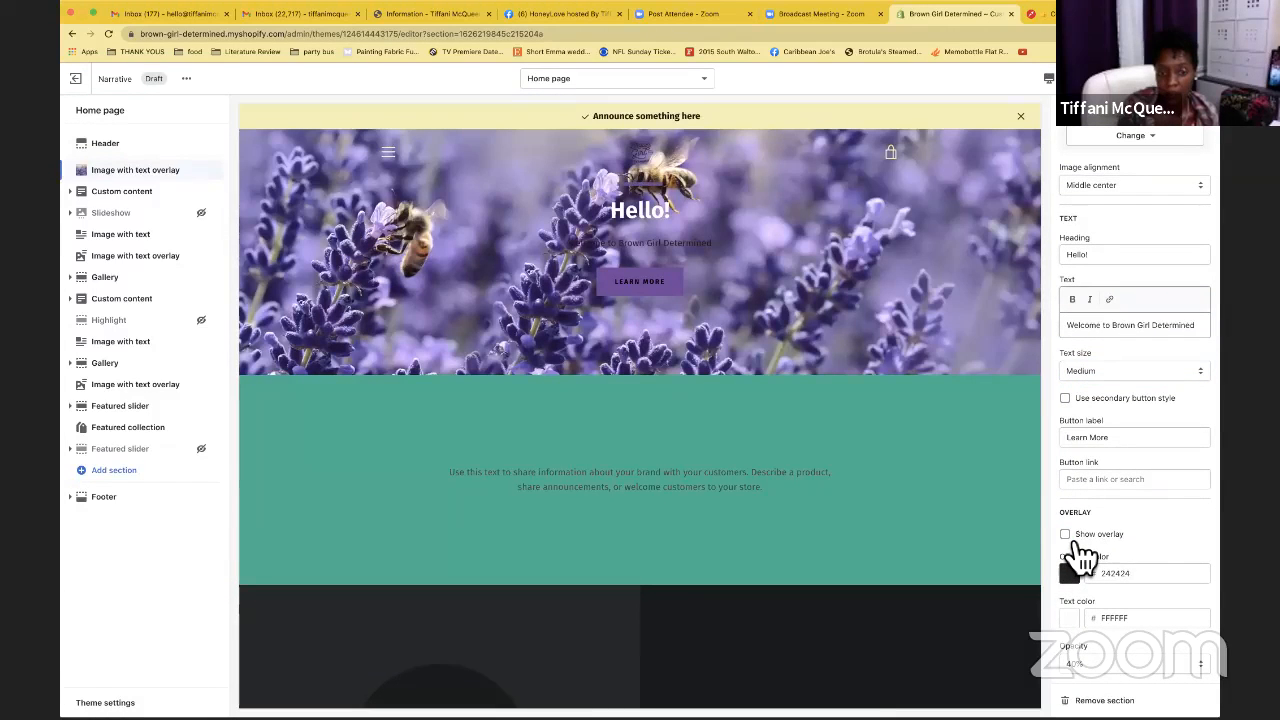
click(1078, 545)
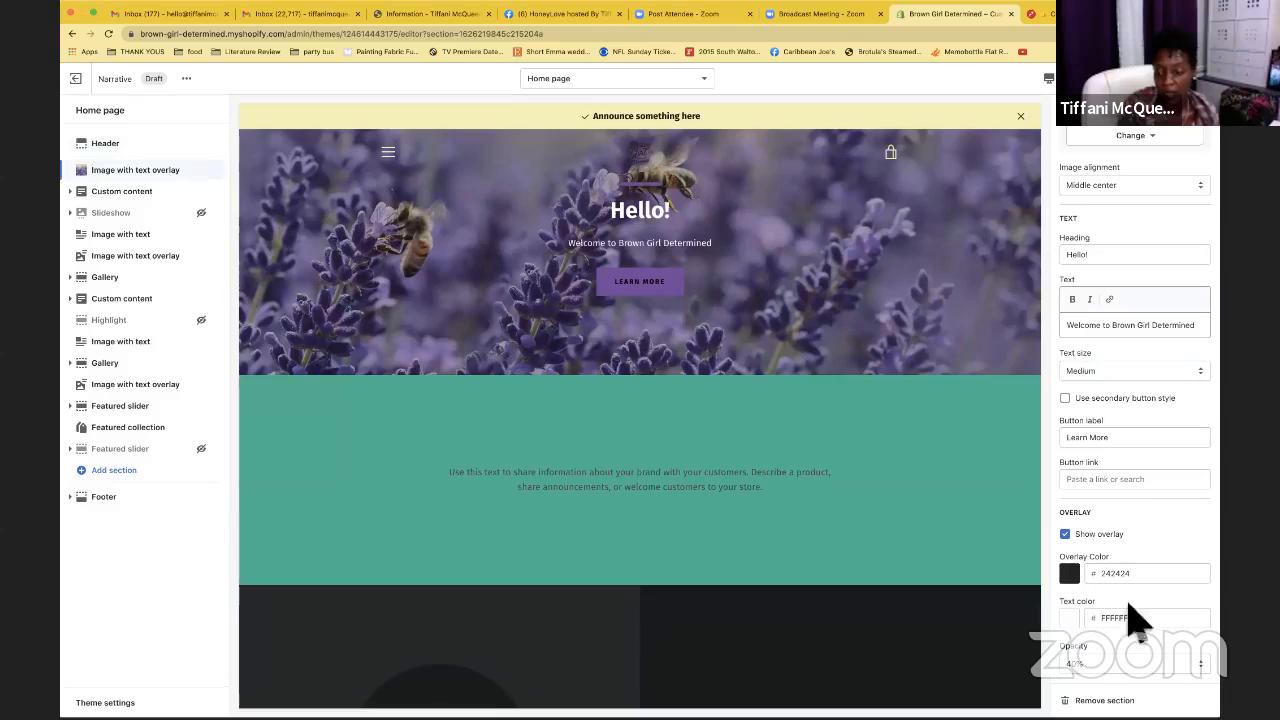
scroll(1131, 600, up, 4)
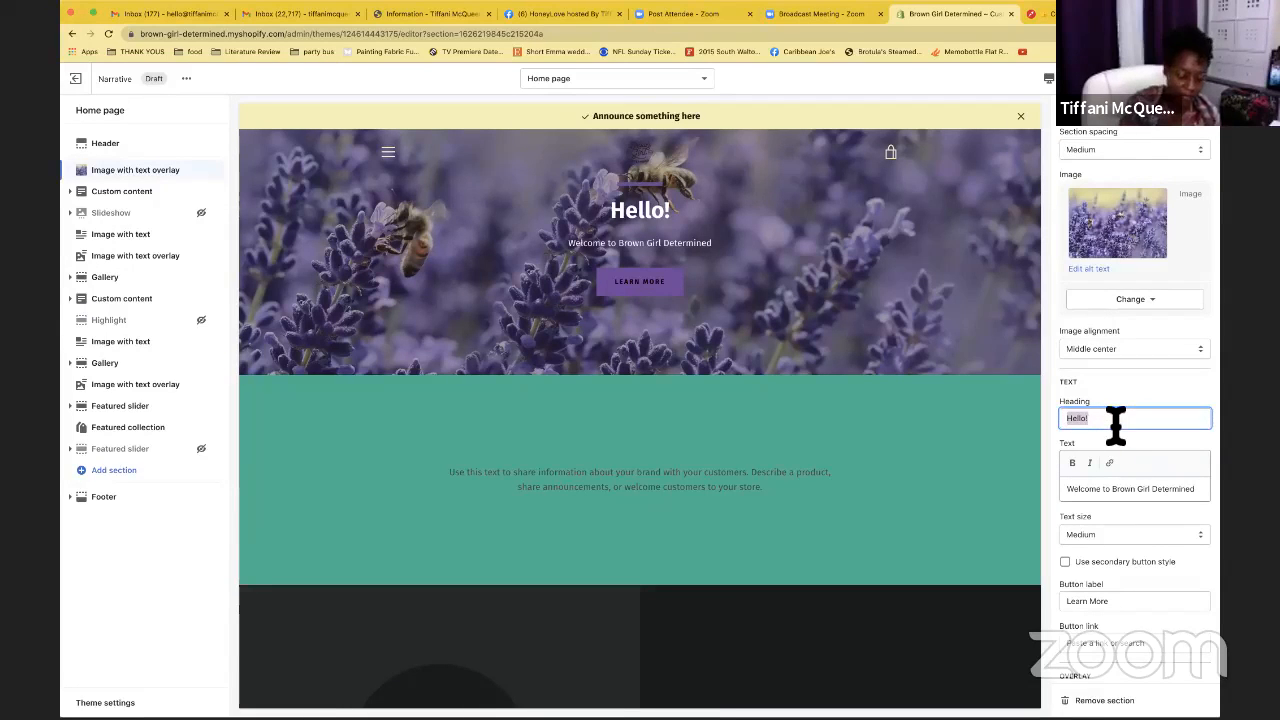
key(BackSpace)
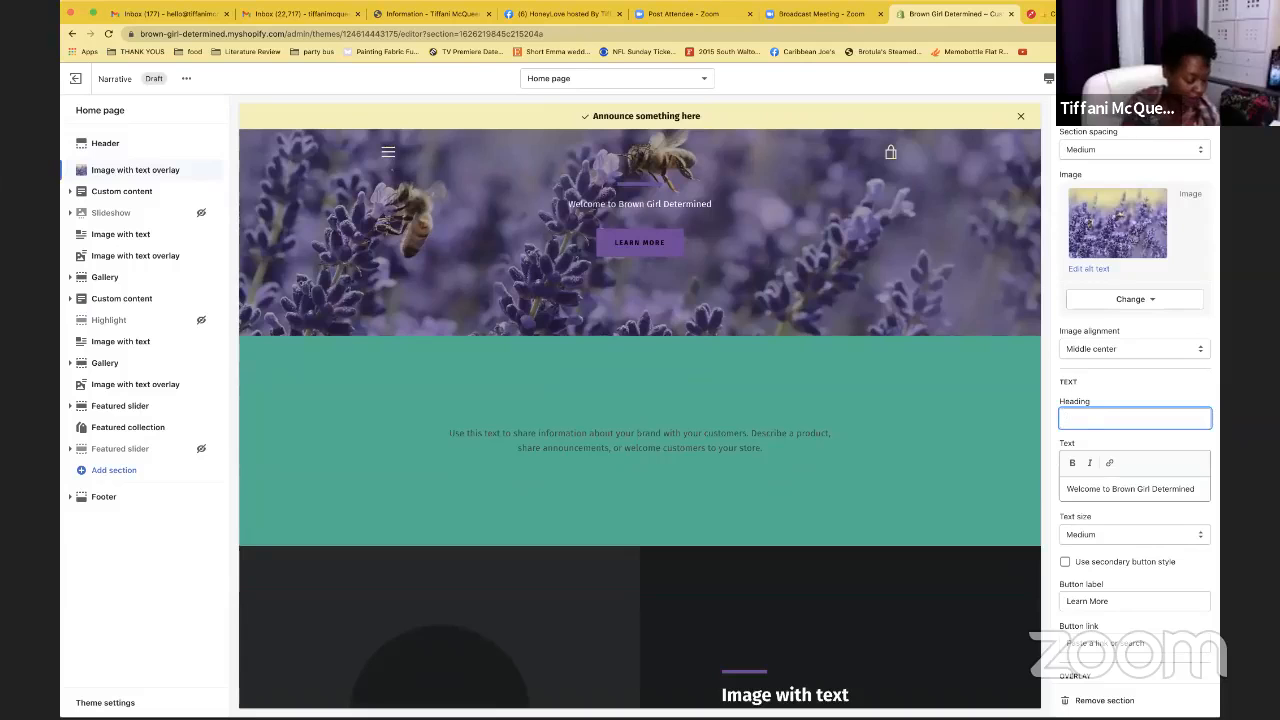
key(super+z)
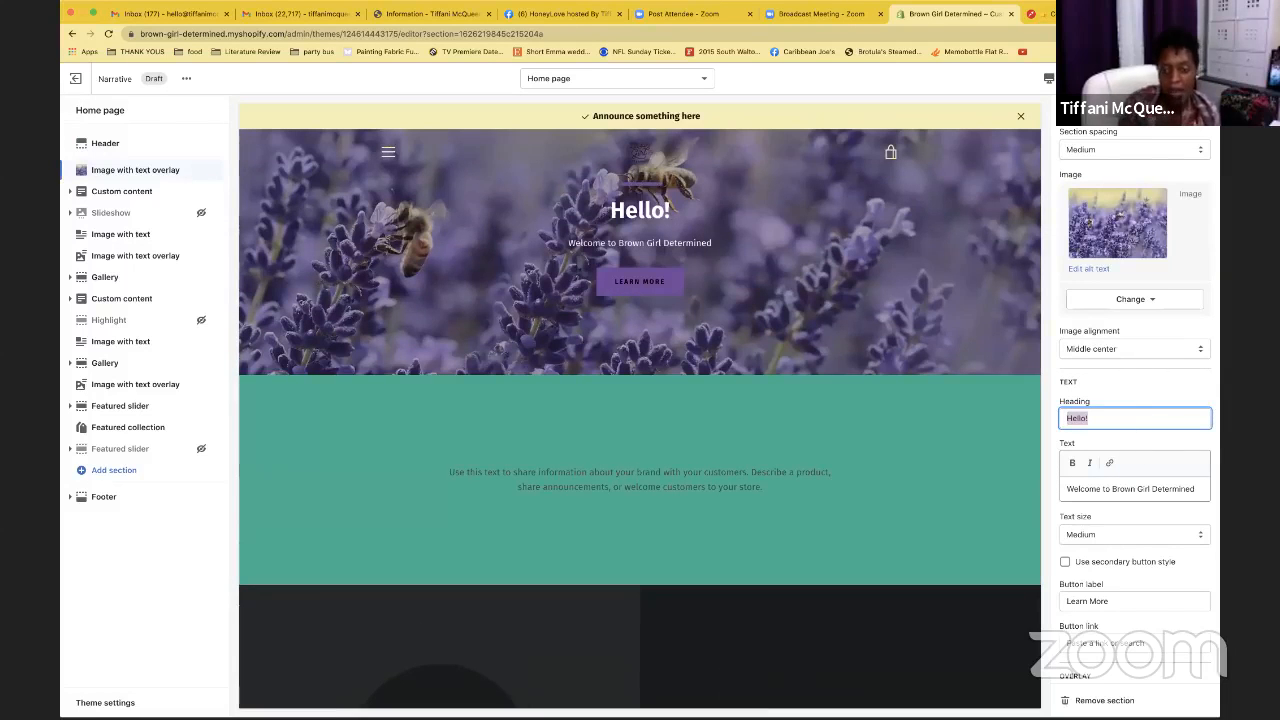
scroll(1108, 343, down, 3)
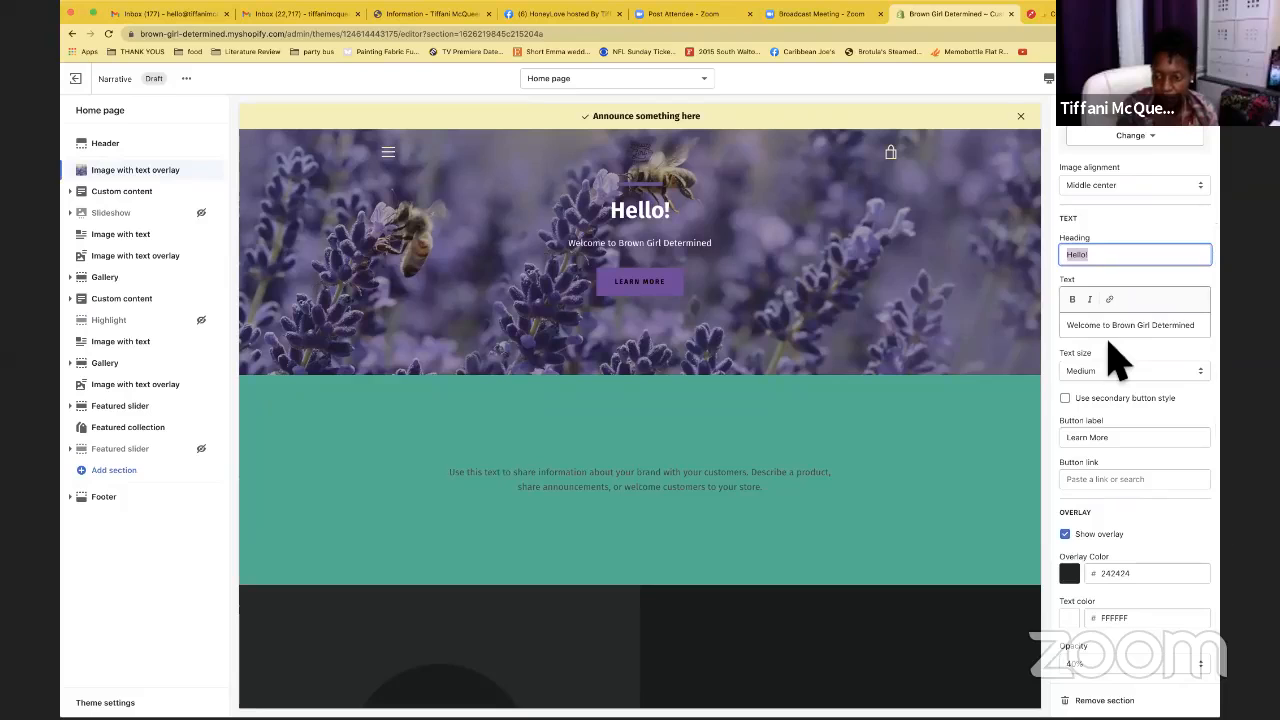
click(1066, 399)
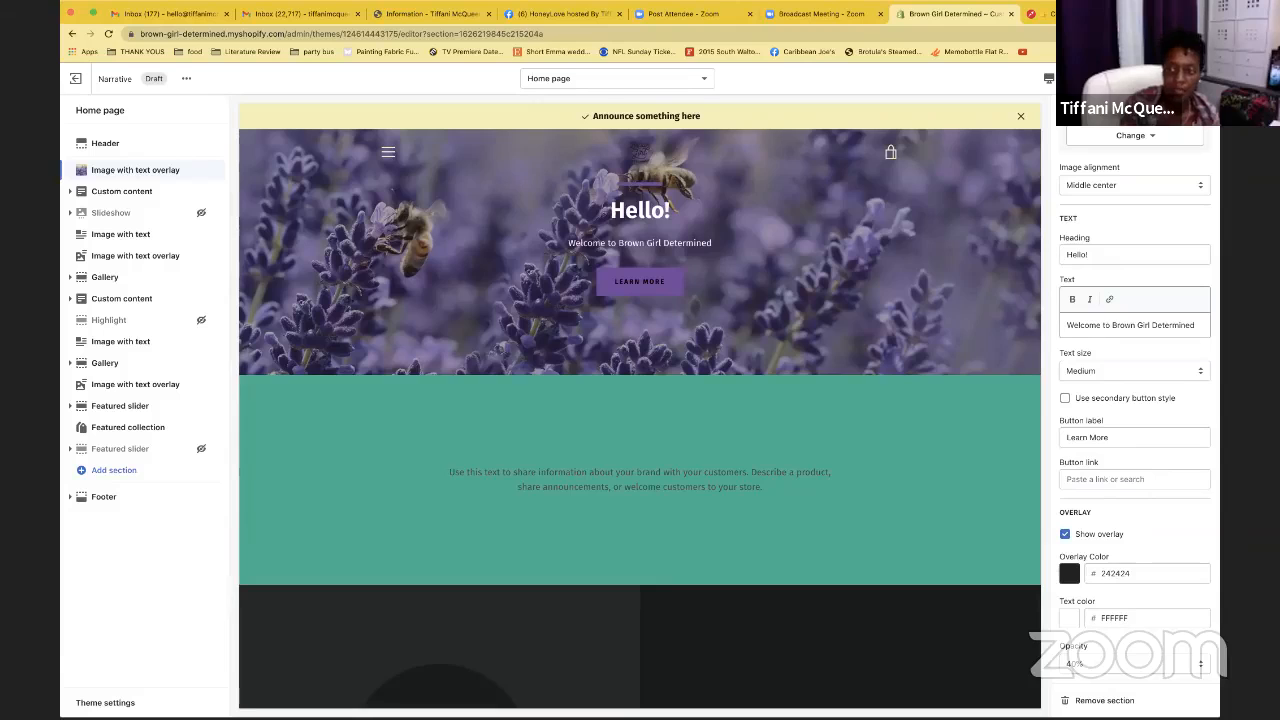
click(1190, 79)
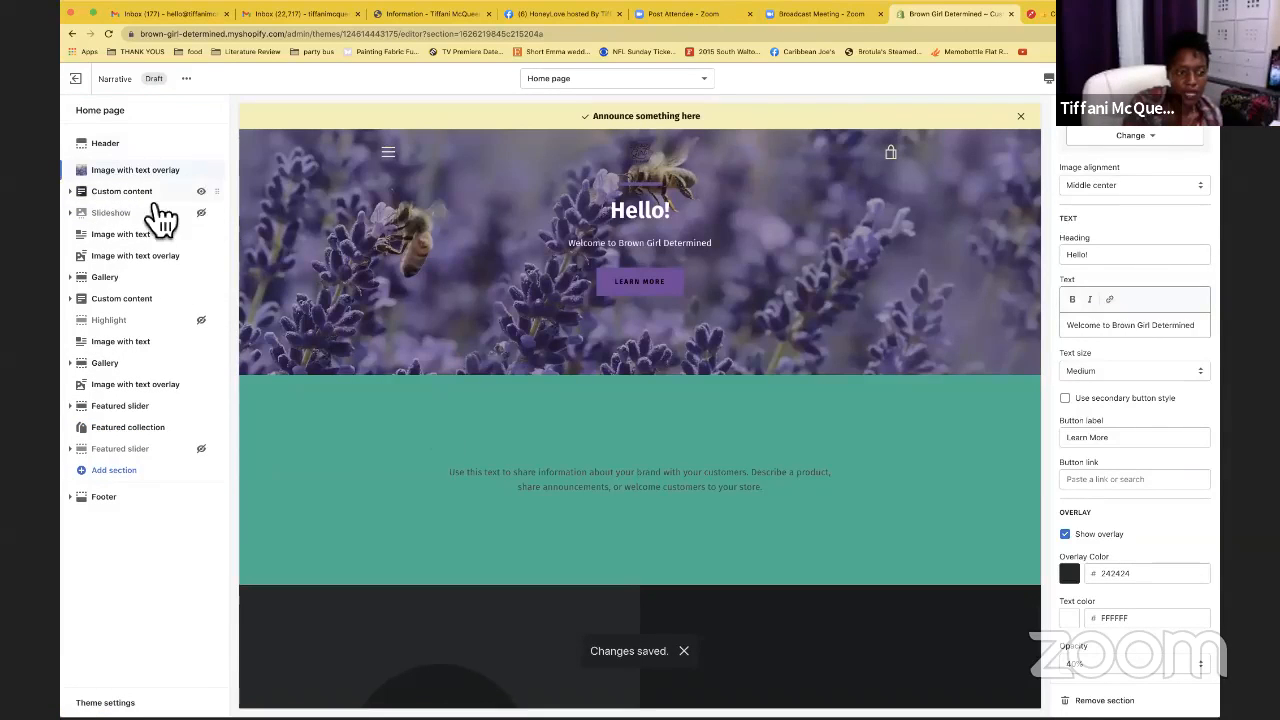
click(152, 194)
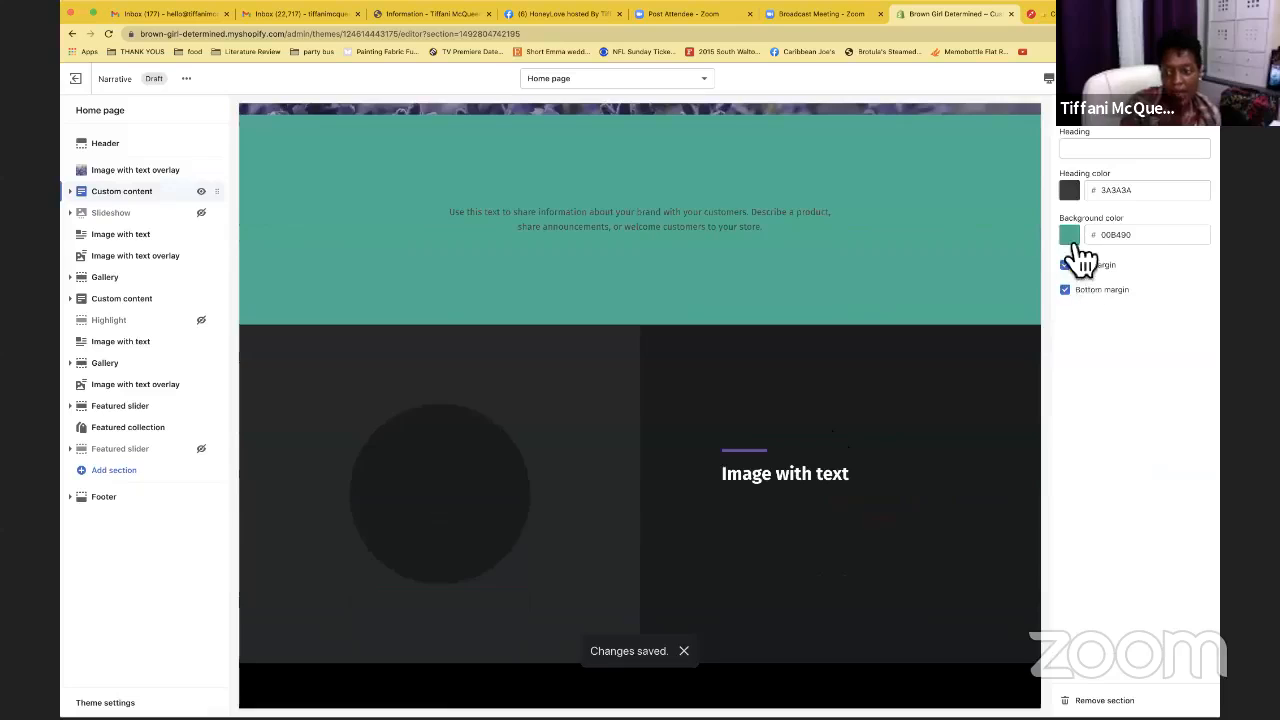
Pick pale yellow F4F2B5 for the Custom content background over grey and dark brown, then save
click(1074, 240)
click(1089, 395)
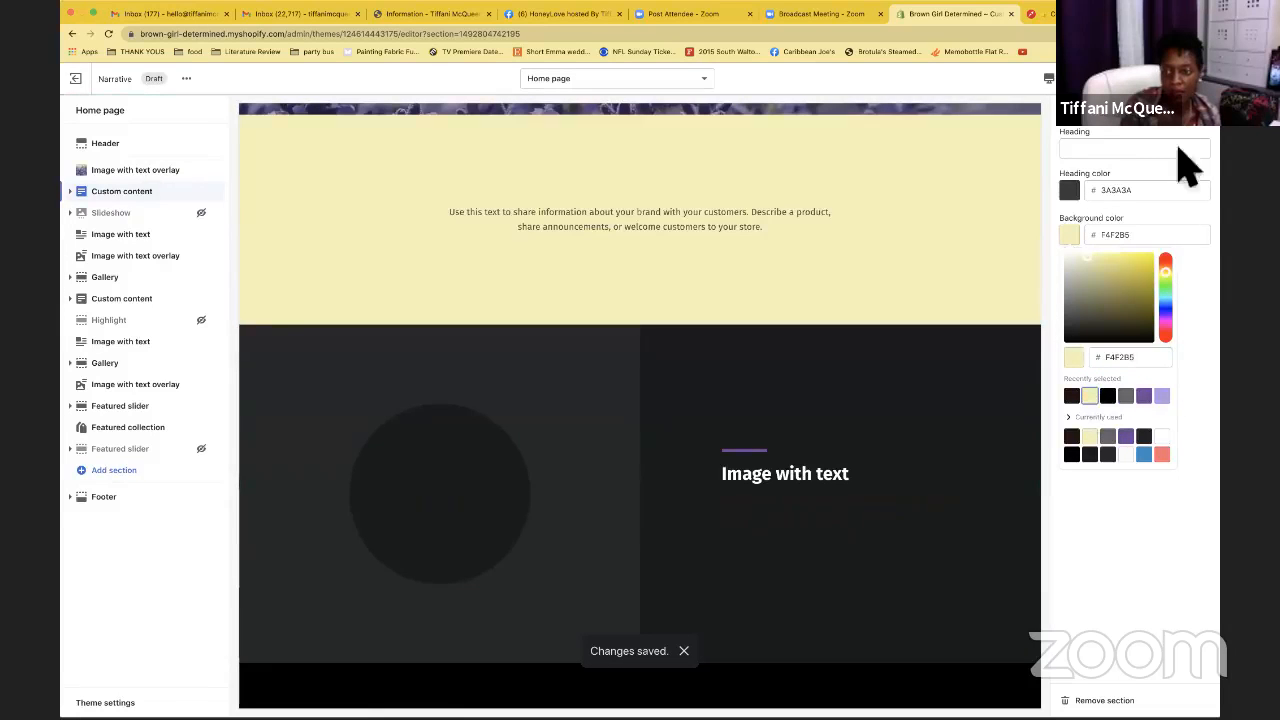
click(1128, 399)
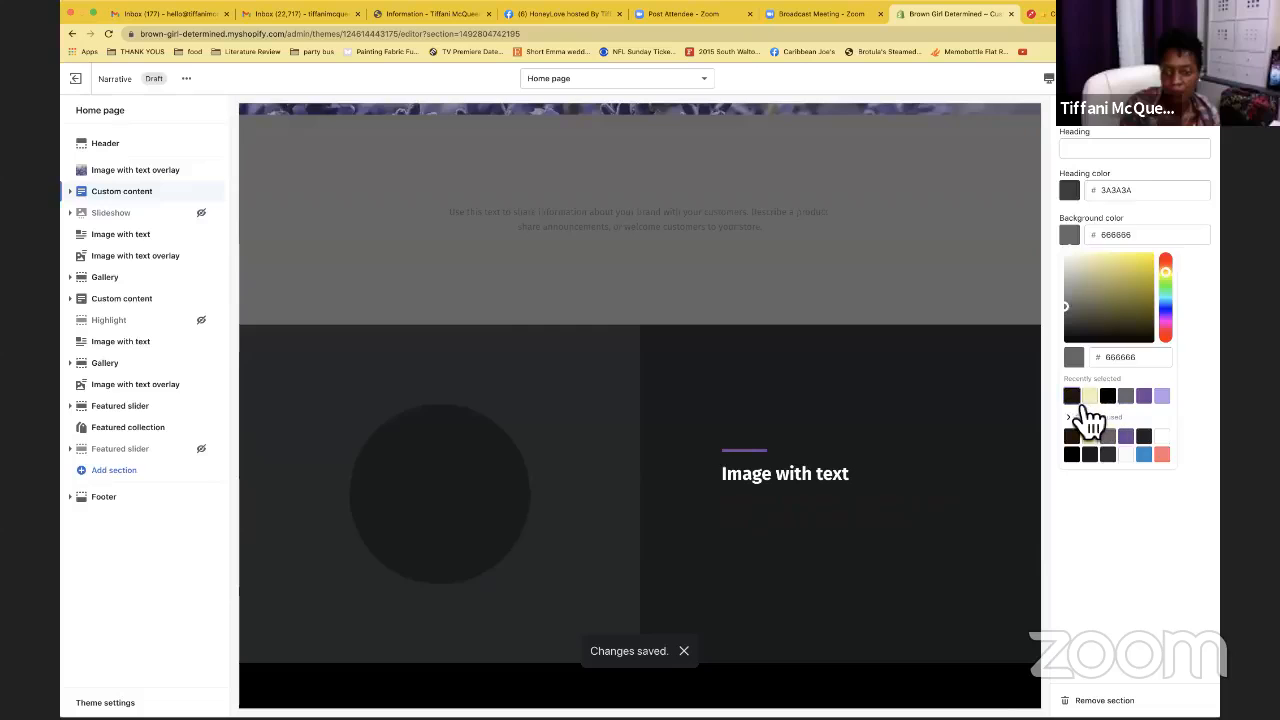
click(1074, 399)
click(1091, 398)
scroll(920, 286, up, 1)
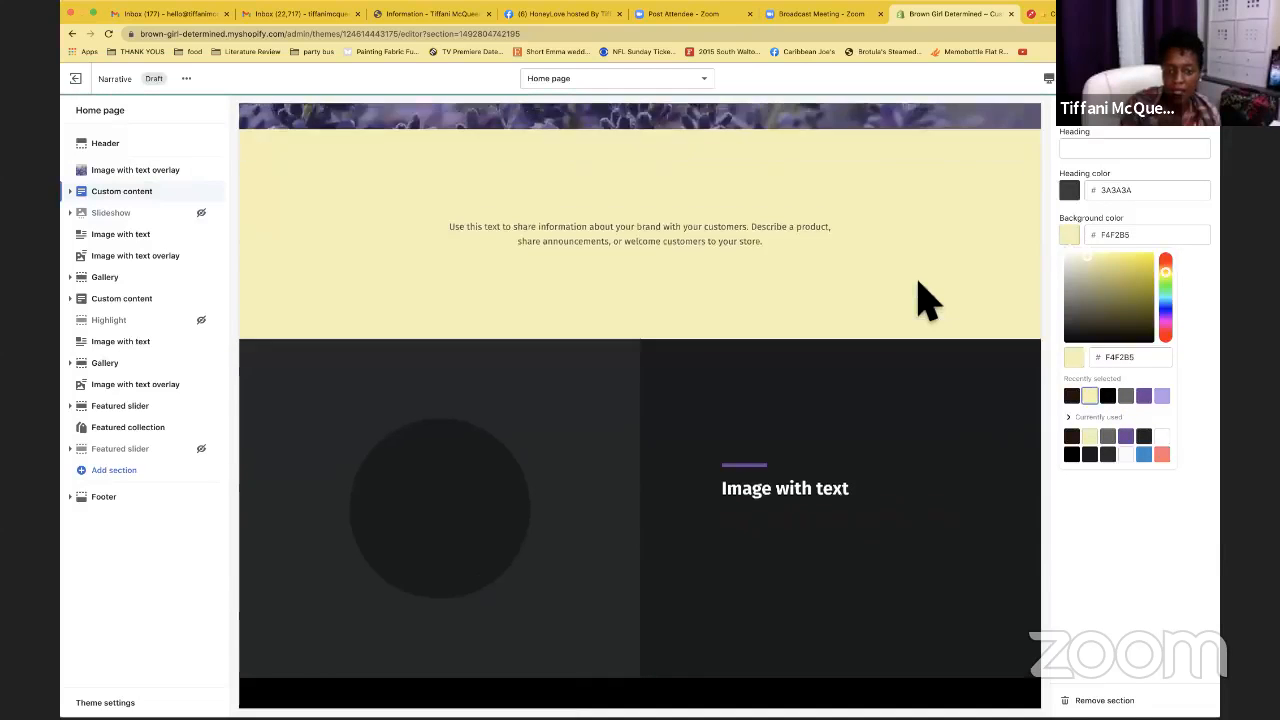
scroll(920, 300, up, 3)
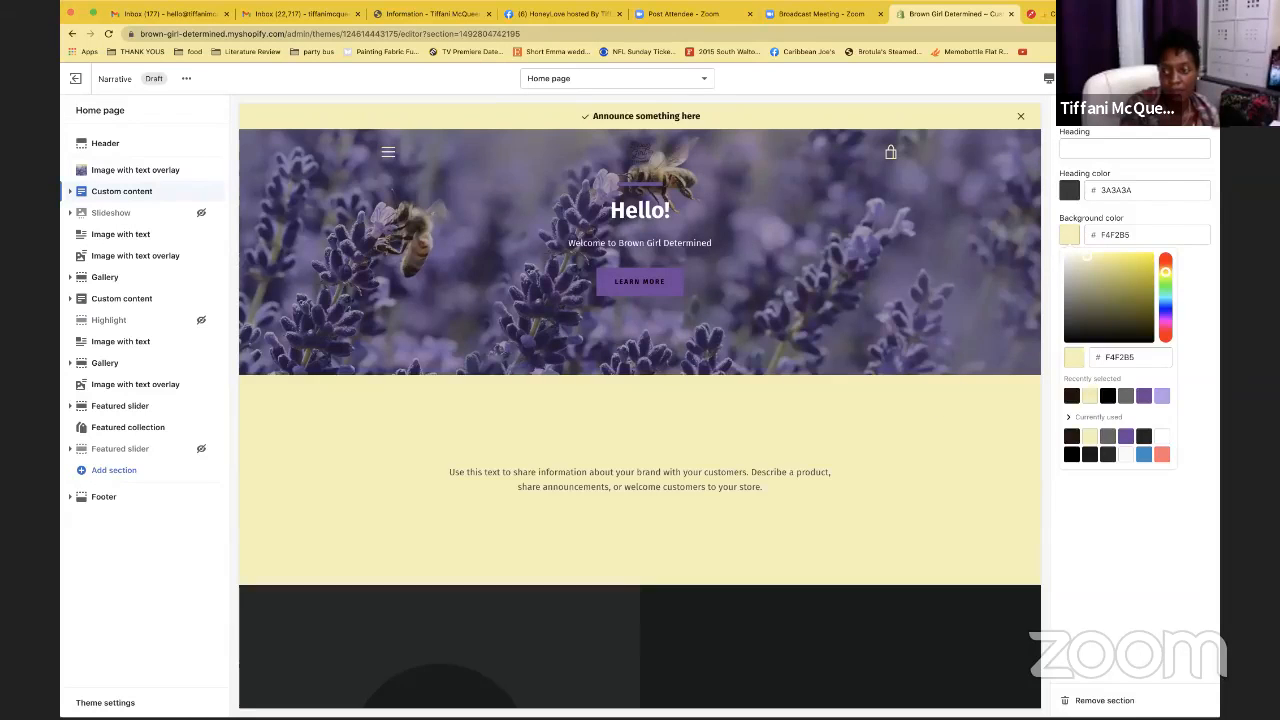
click(1192, 79)
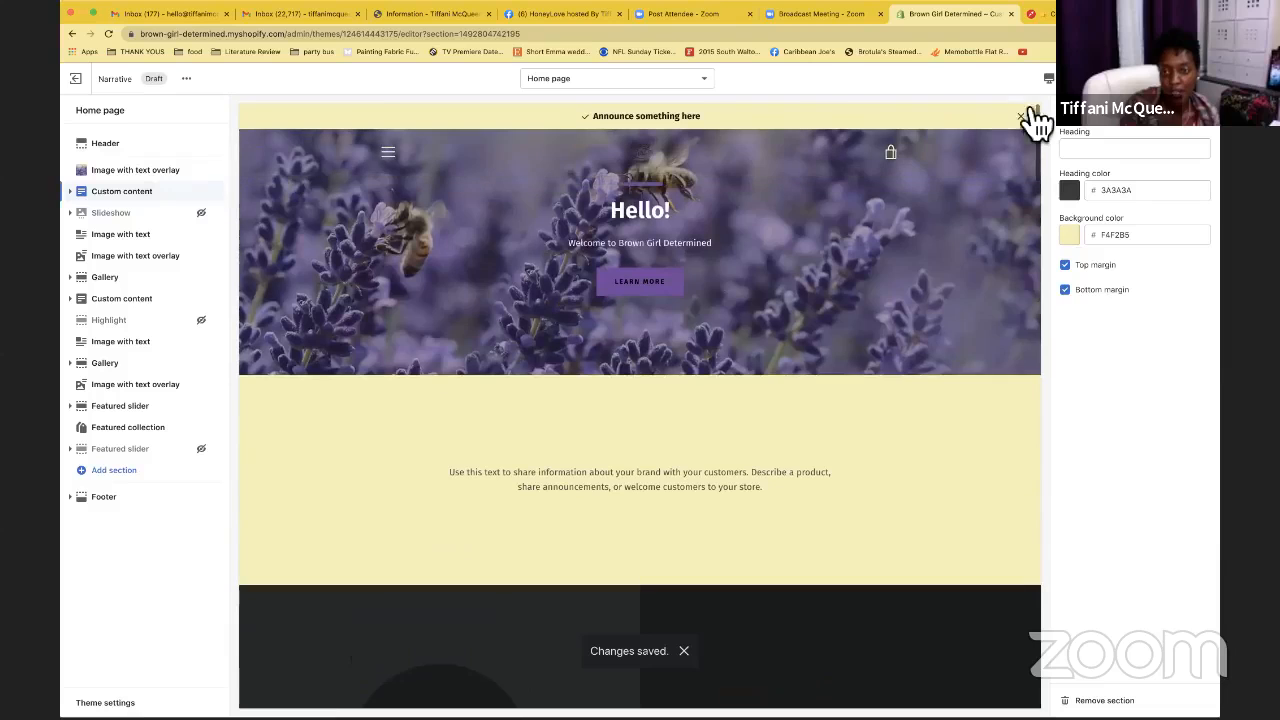
scroll(815, 210, down, 5)
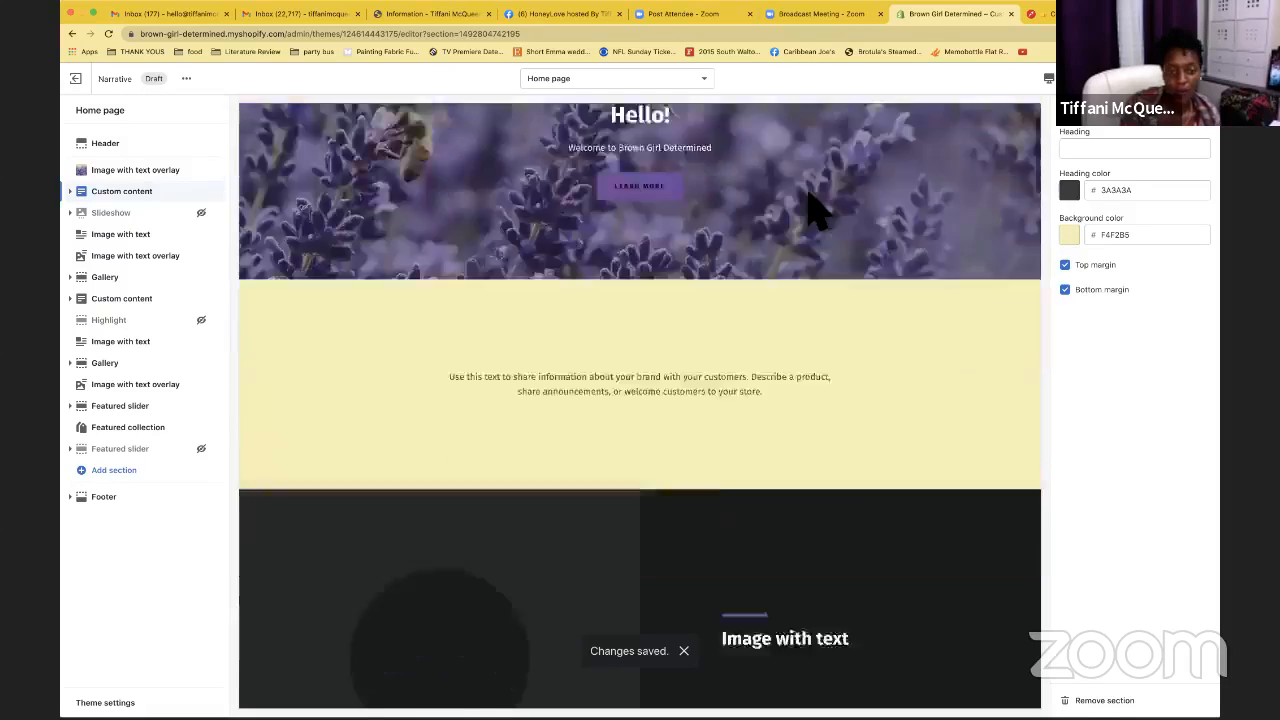
scroll(815, 210, up, 3)
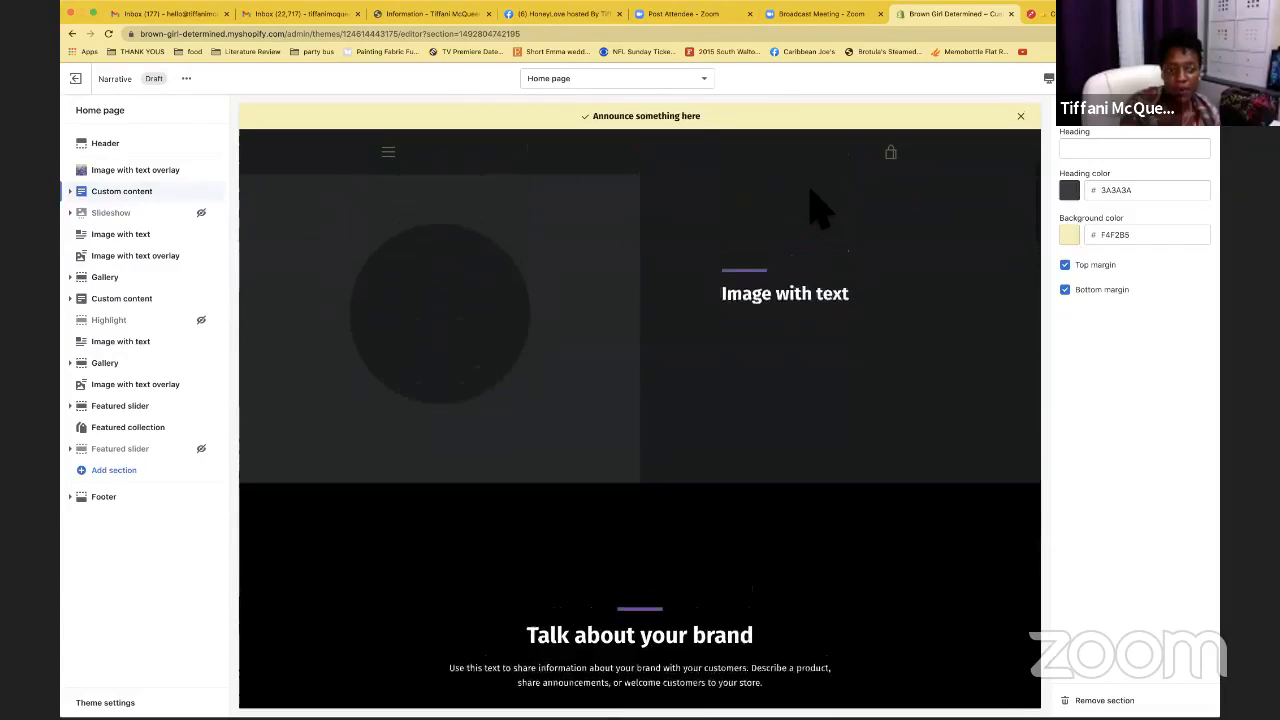
Keep the Image with text section height Large and set its background to light purple B29AE9
click(118, 236)
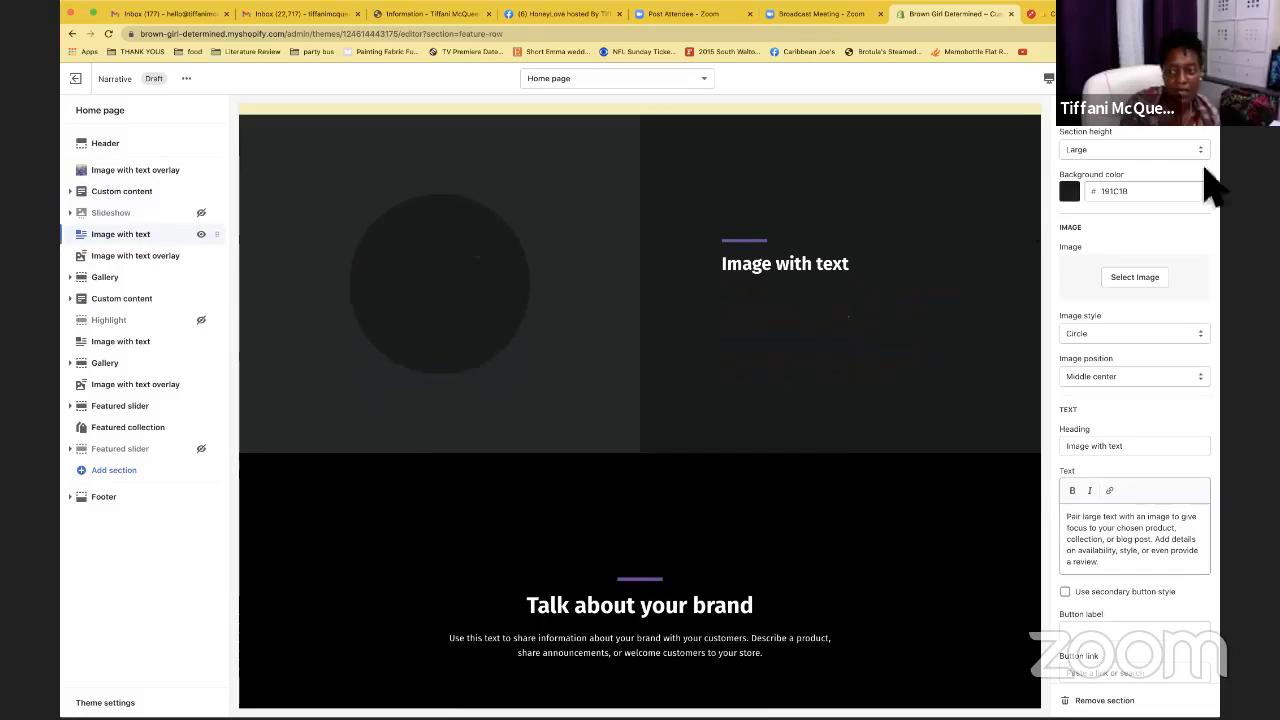
click(1173, 152)
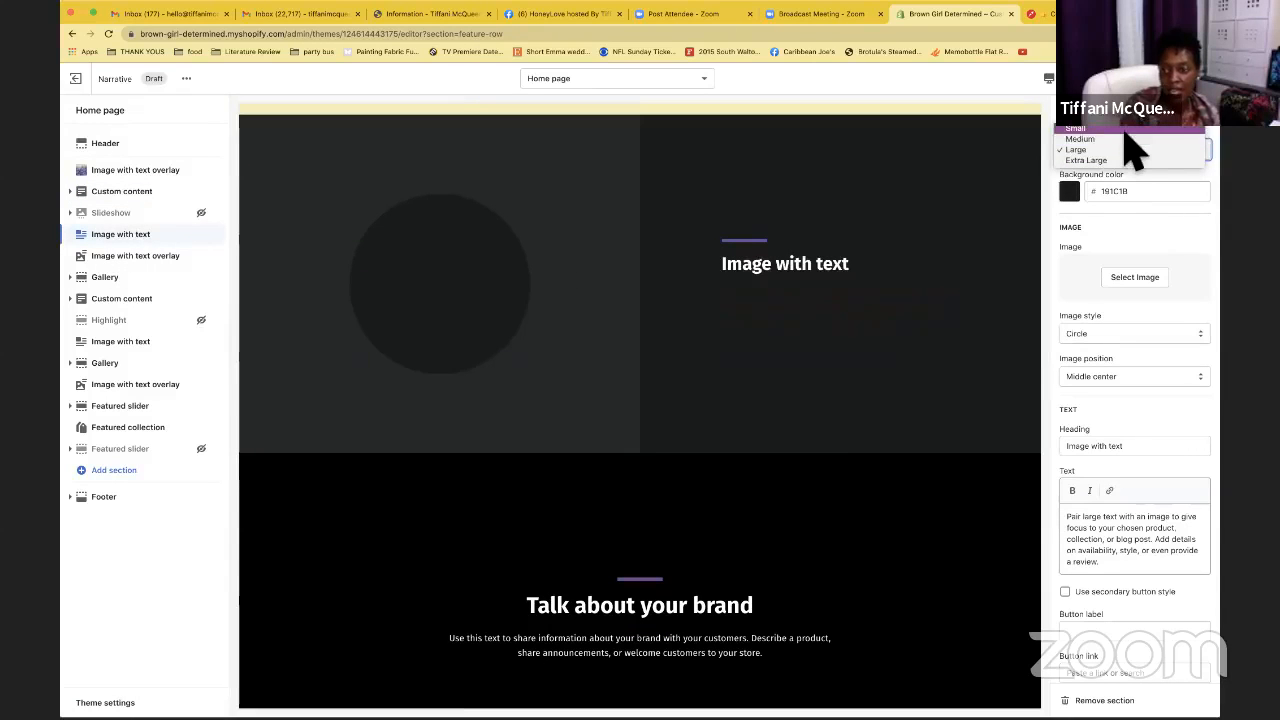
click(1114, 208)
click(1075, 197)
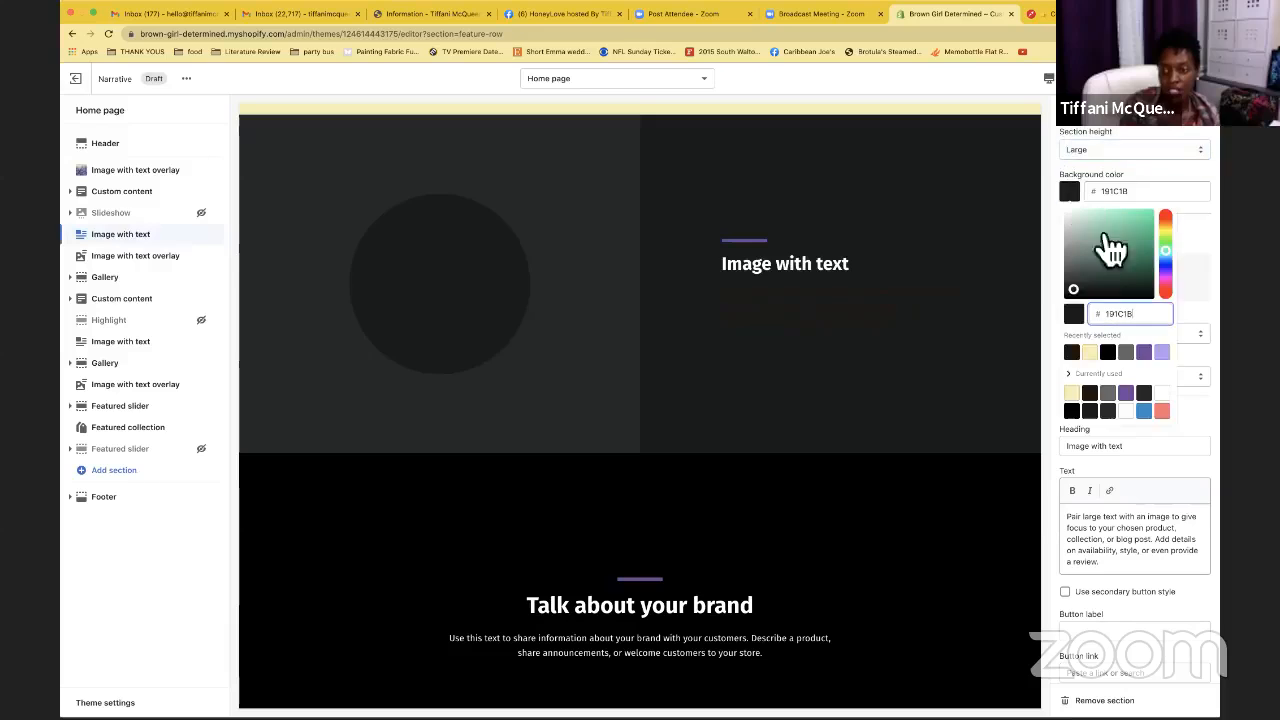
click(1162, 352)
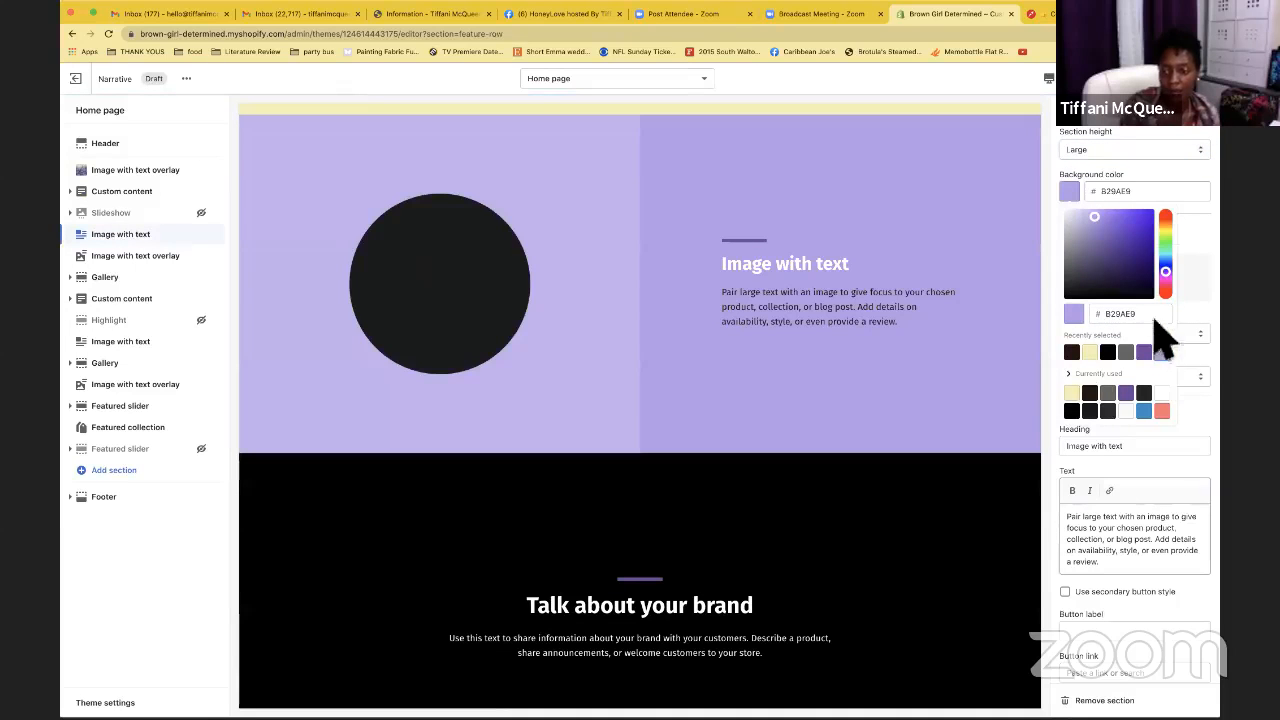
click(1117, 296)
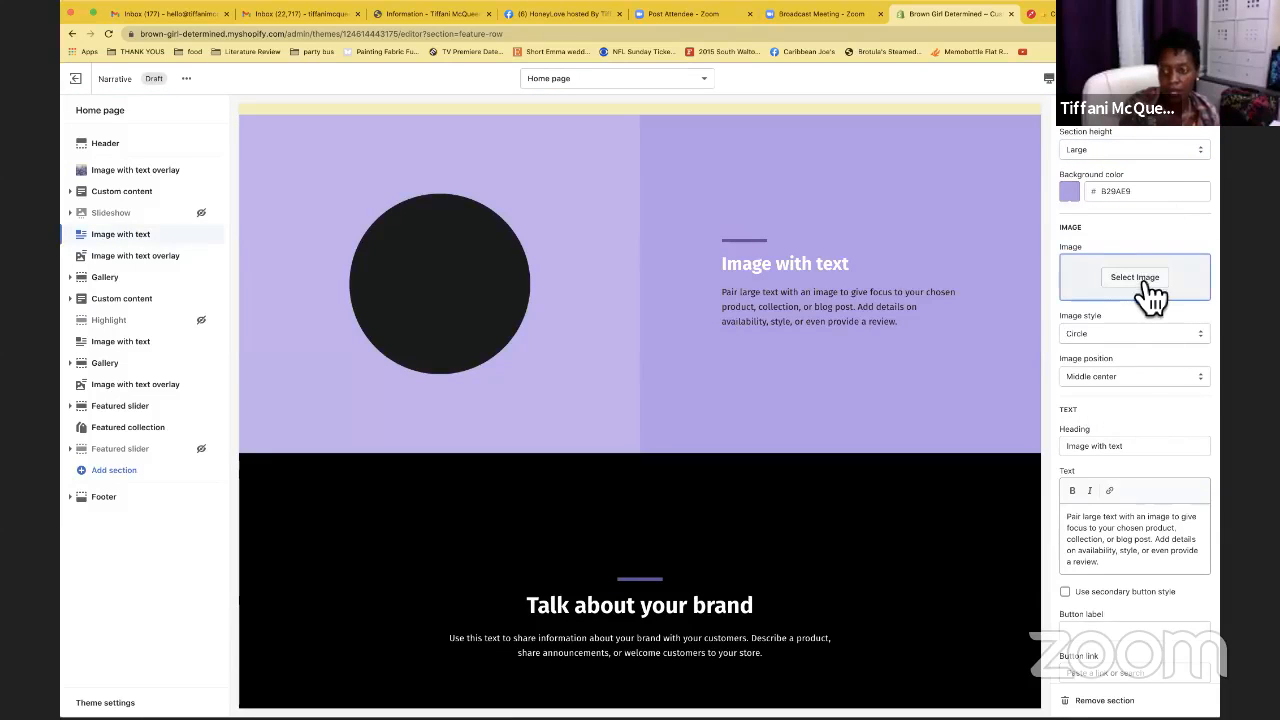
Use the lavender photo as the section image in Circle style and save
click(1140, 292)
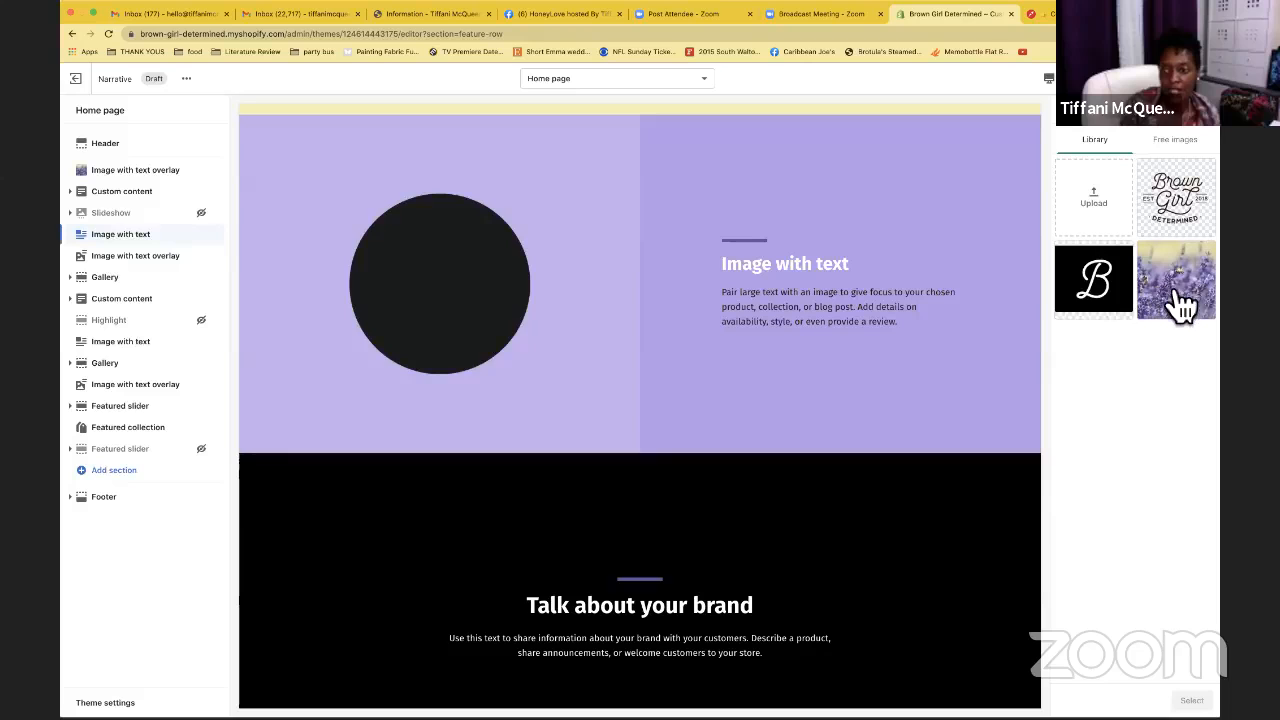
click(1163, 288)
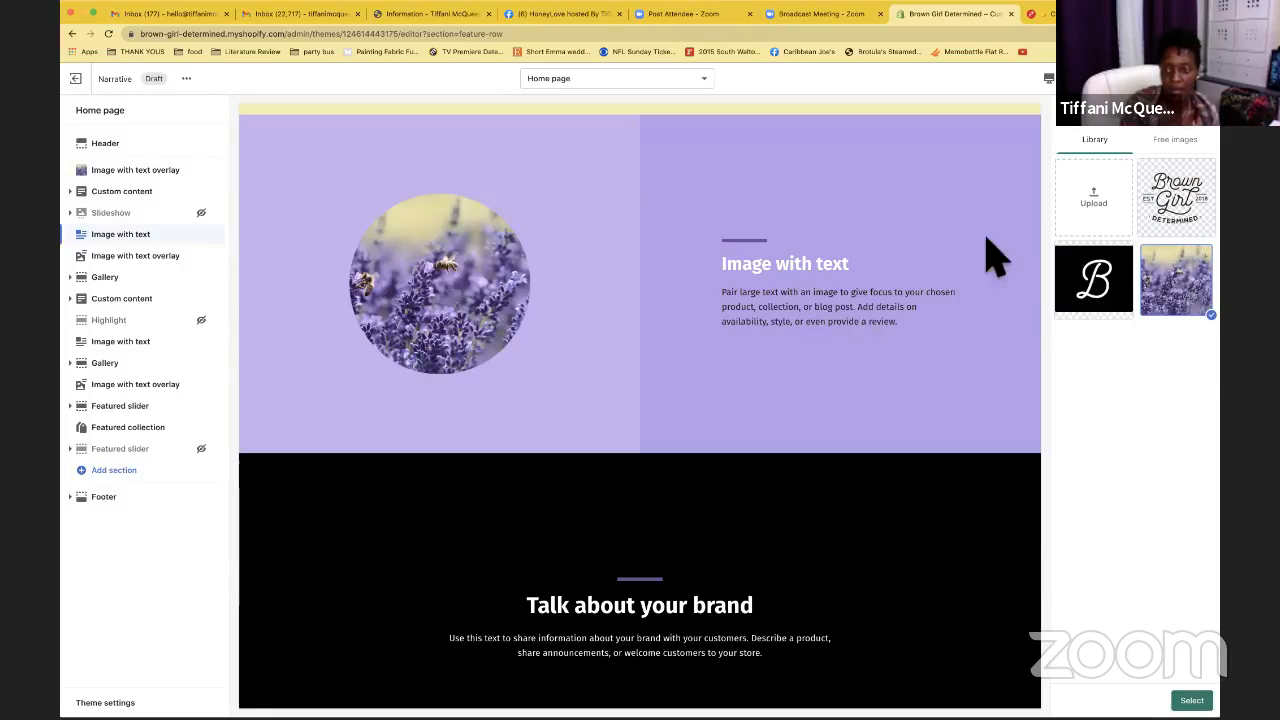
click(1192, 700)
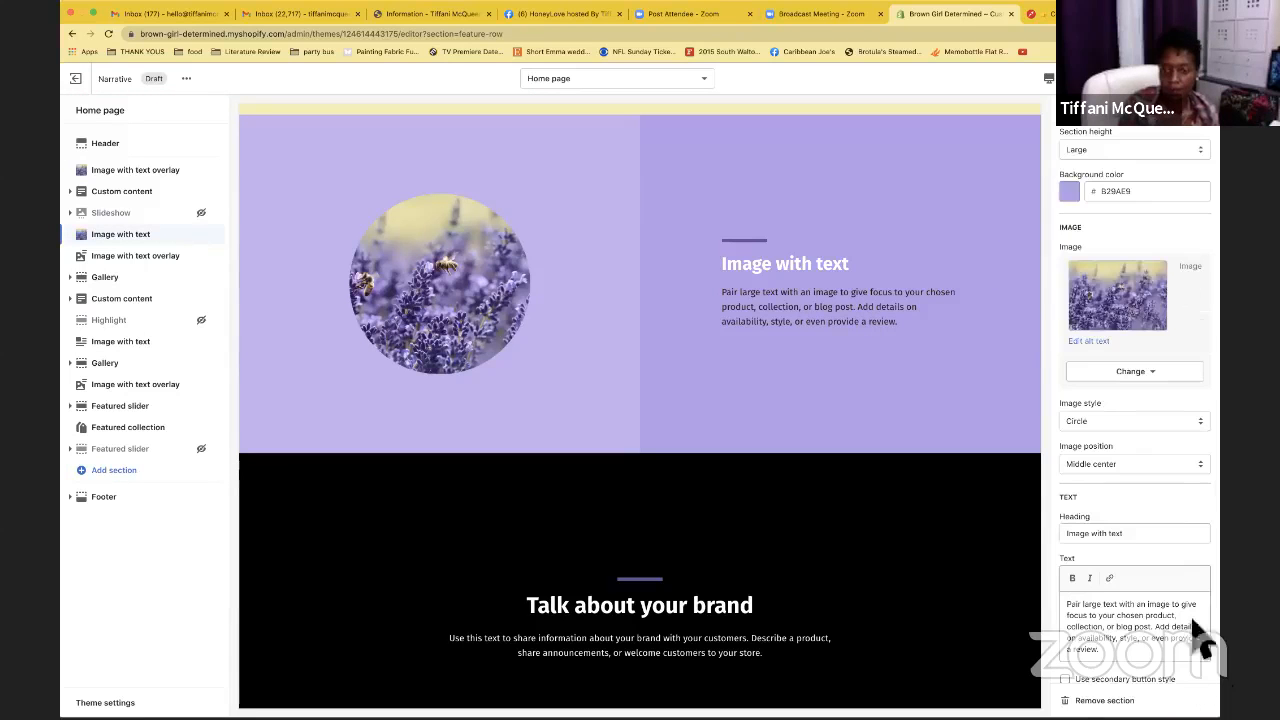
scroll(1120, 365, down, 2)
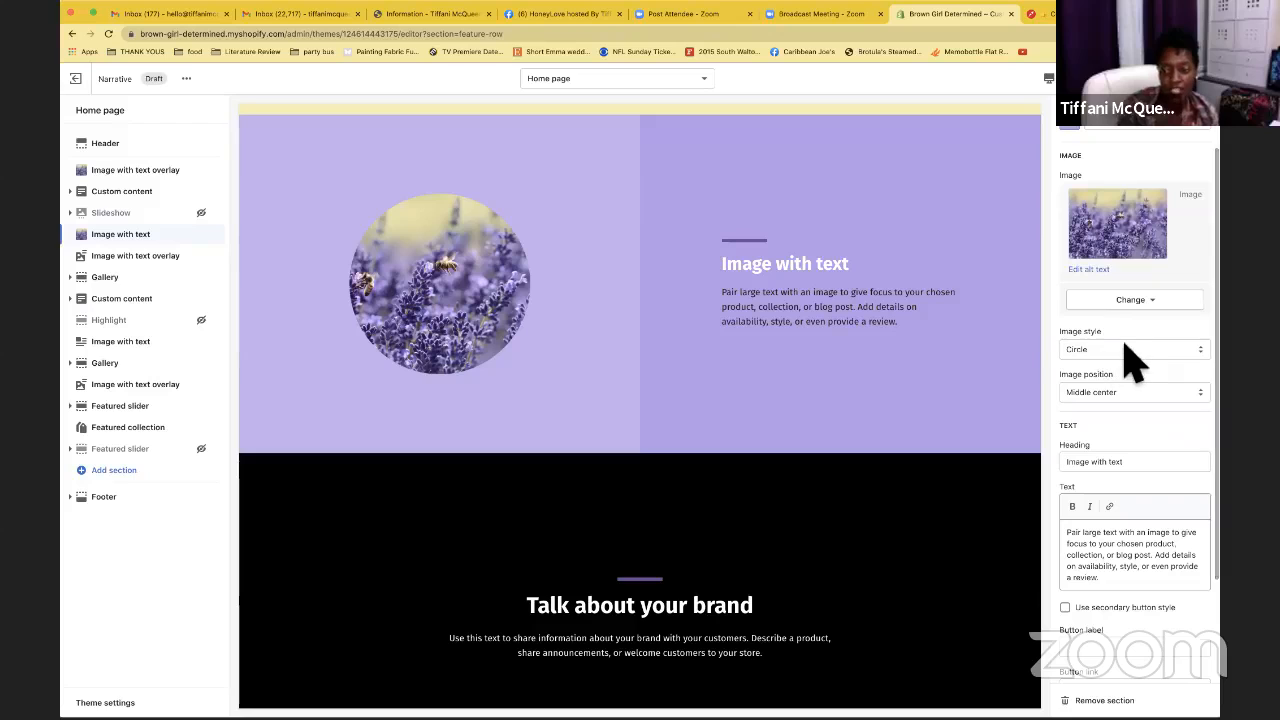
click(1118, 350)
click(1080, 359)
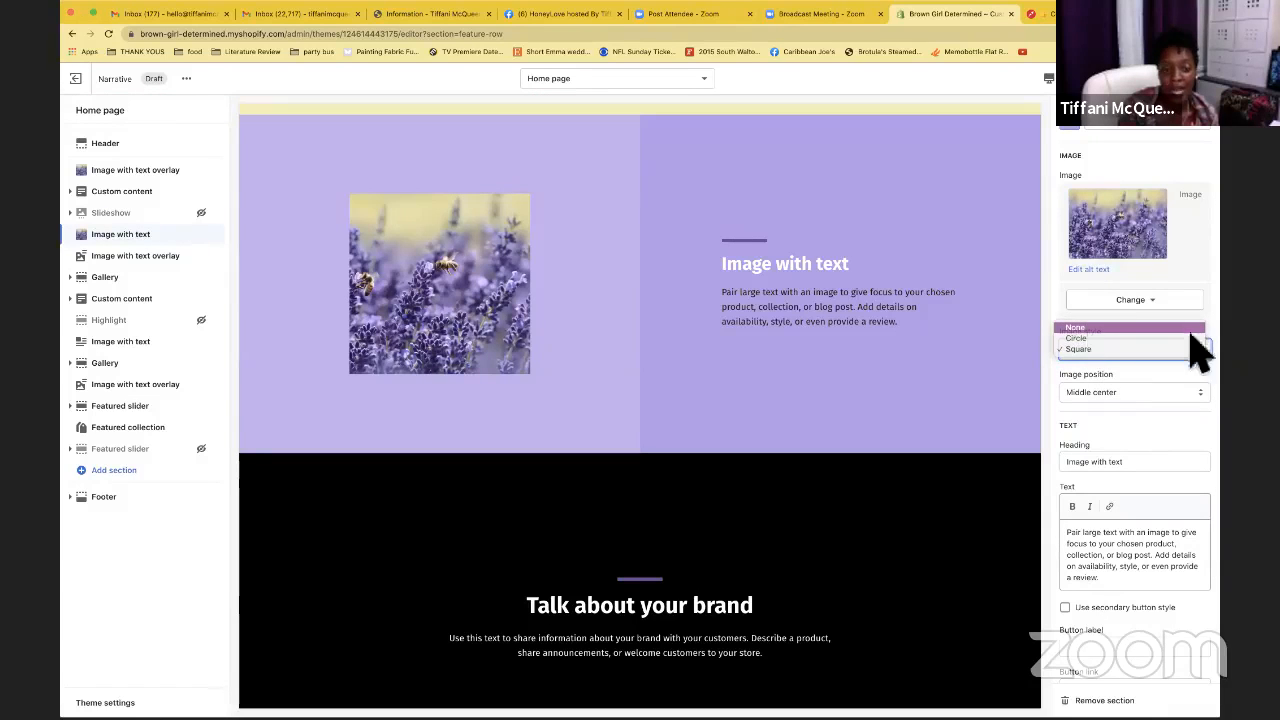
click(1090, 328)
click(1162, 350)
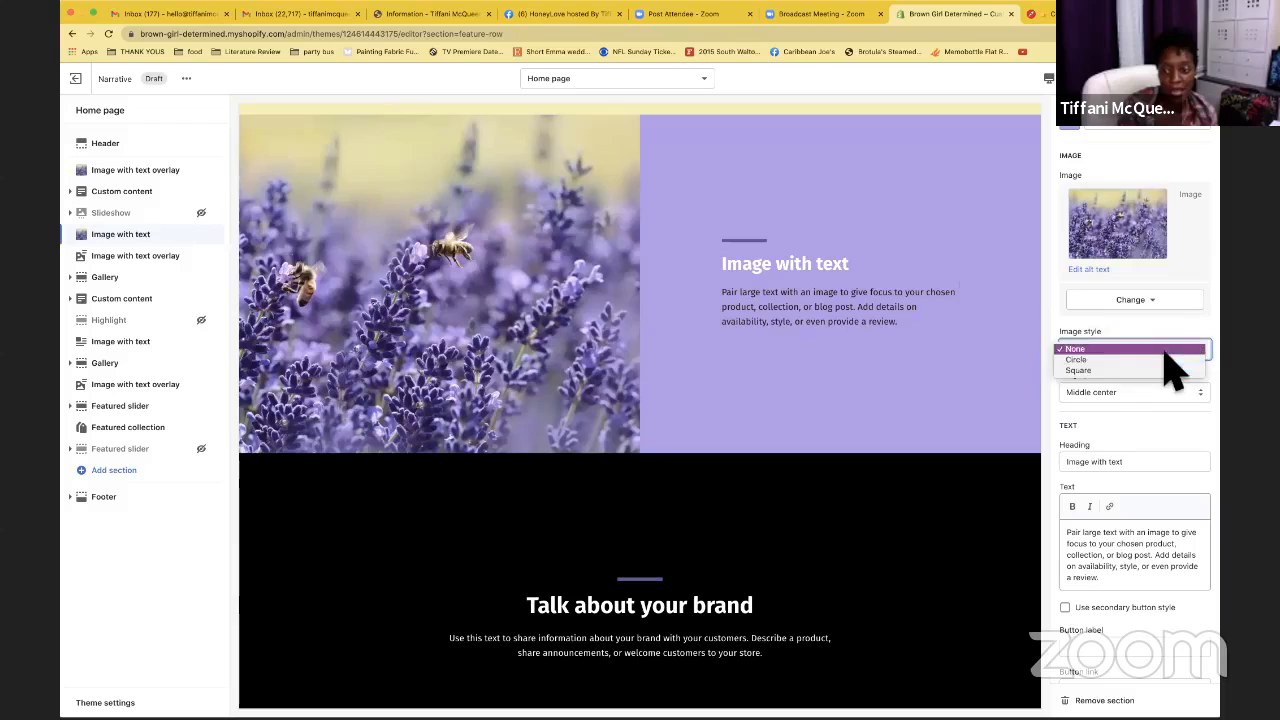
click(1100, 361)
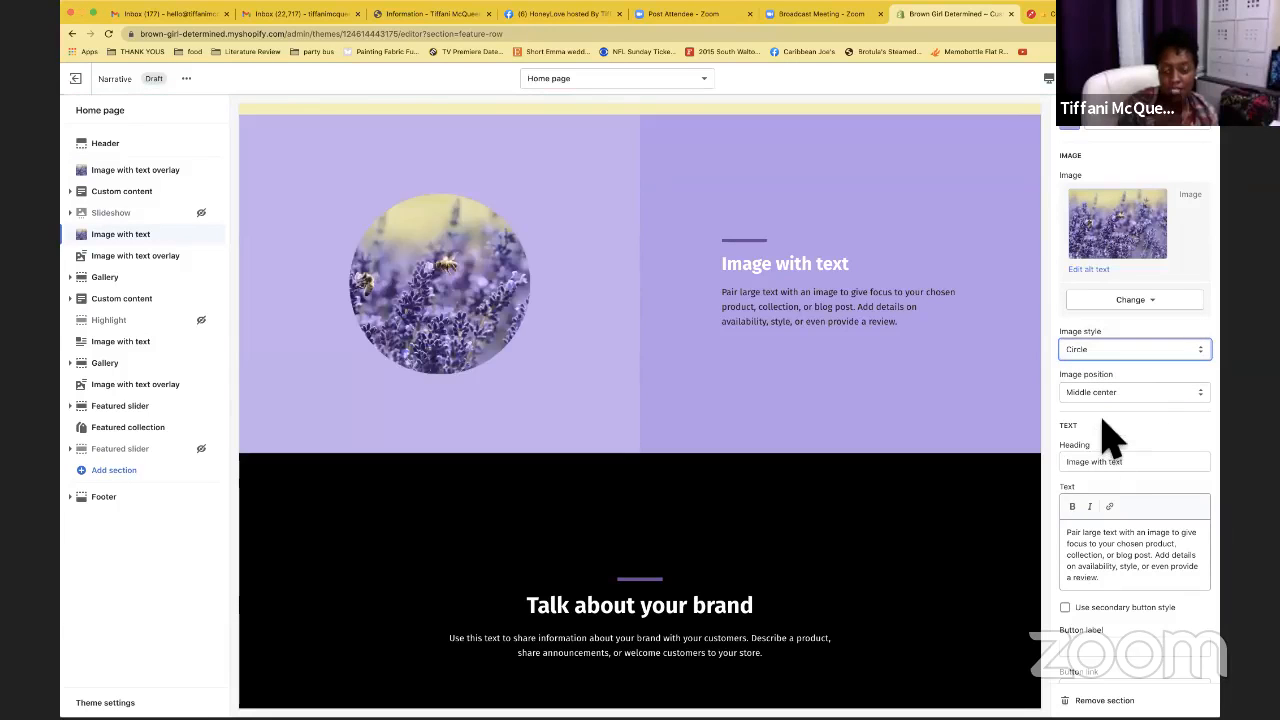
scroll(1110, 435, down, 3)
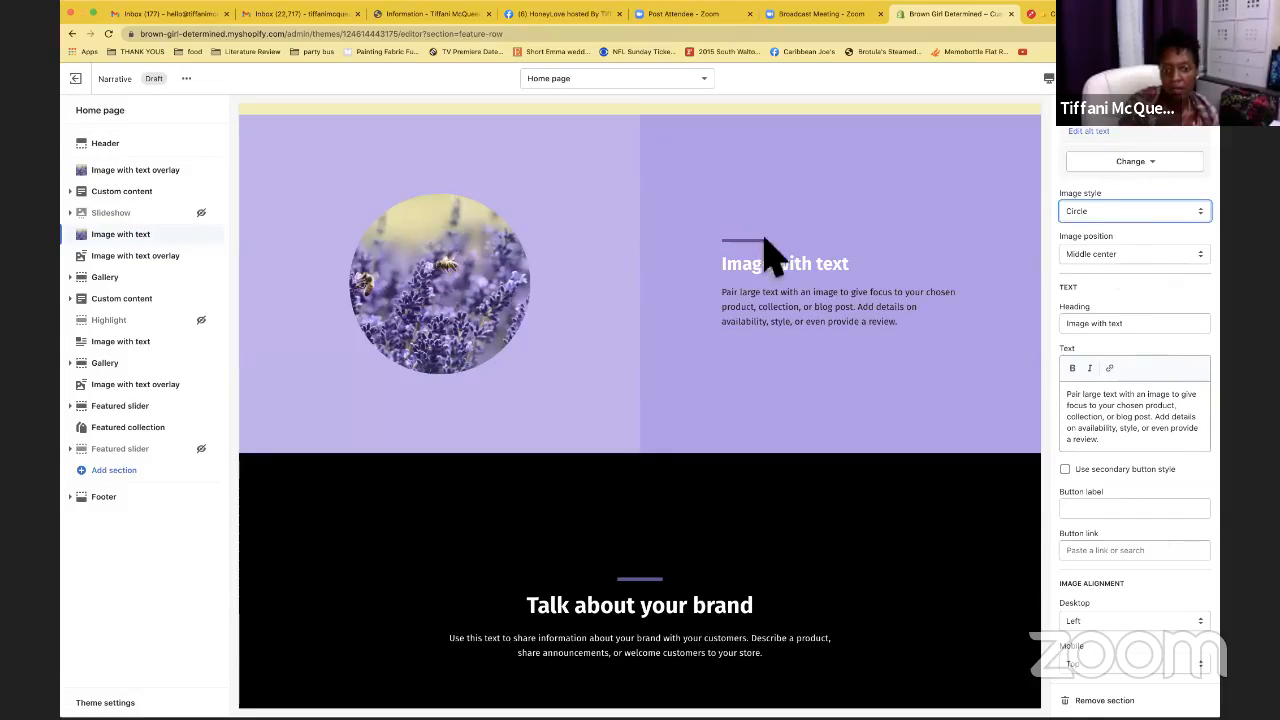
click(1190, 79)
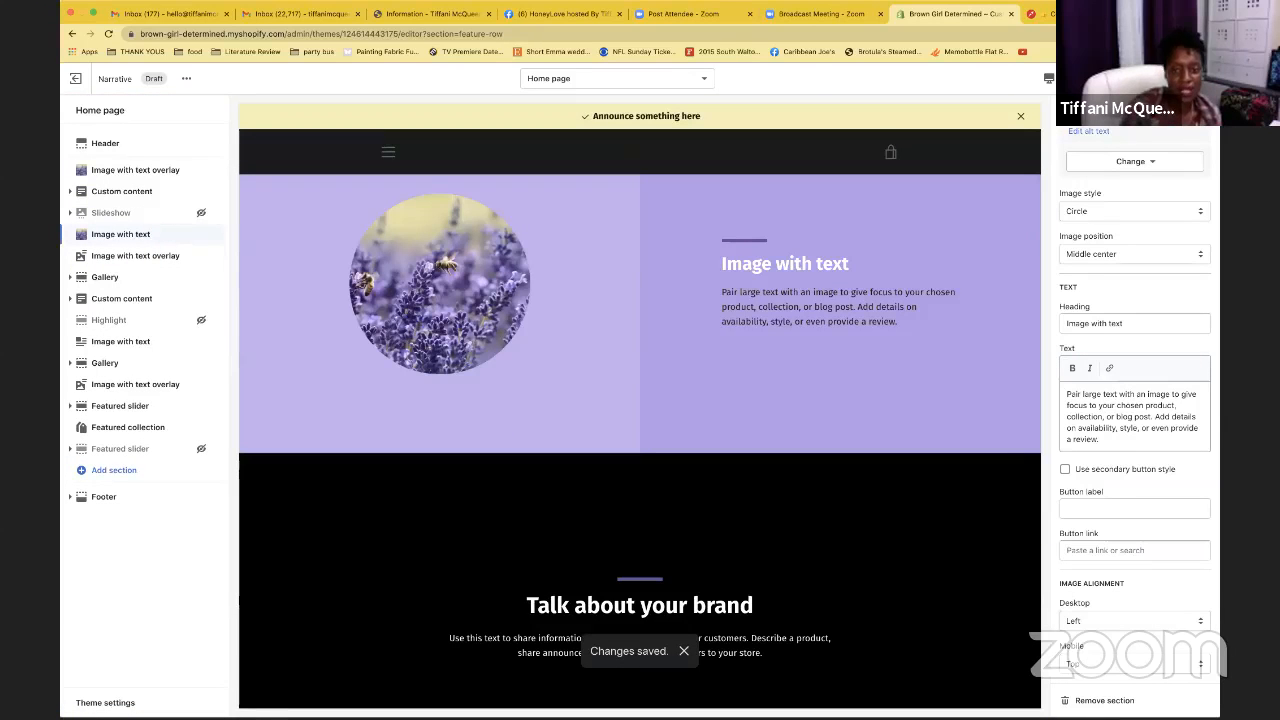
scroll(729, 294, down, 3)
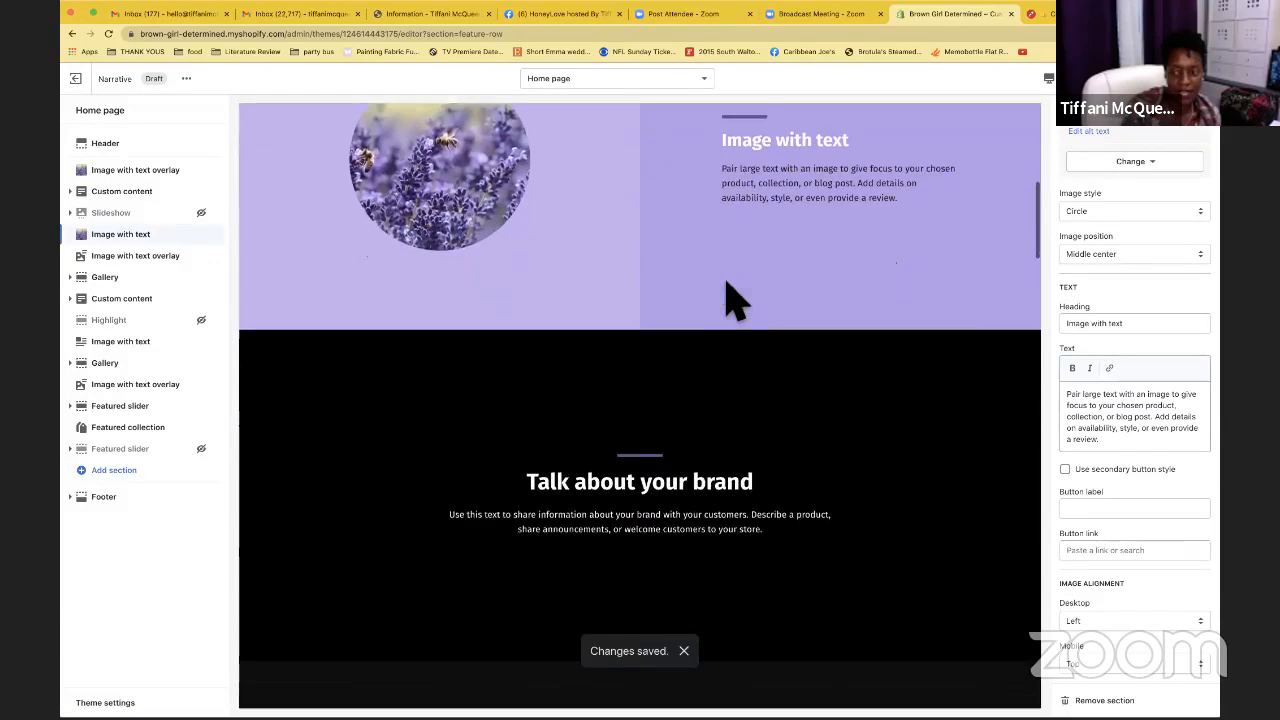
Set the second image overlay section's overlay to dark brown 26120B and hide the Featured slider section
click(145, 256)
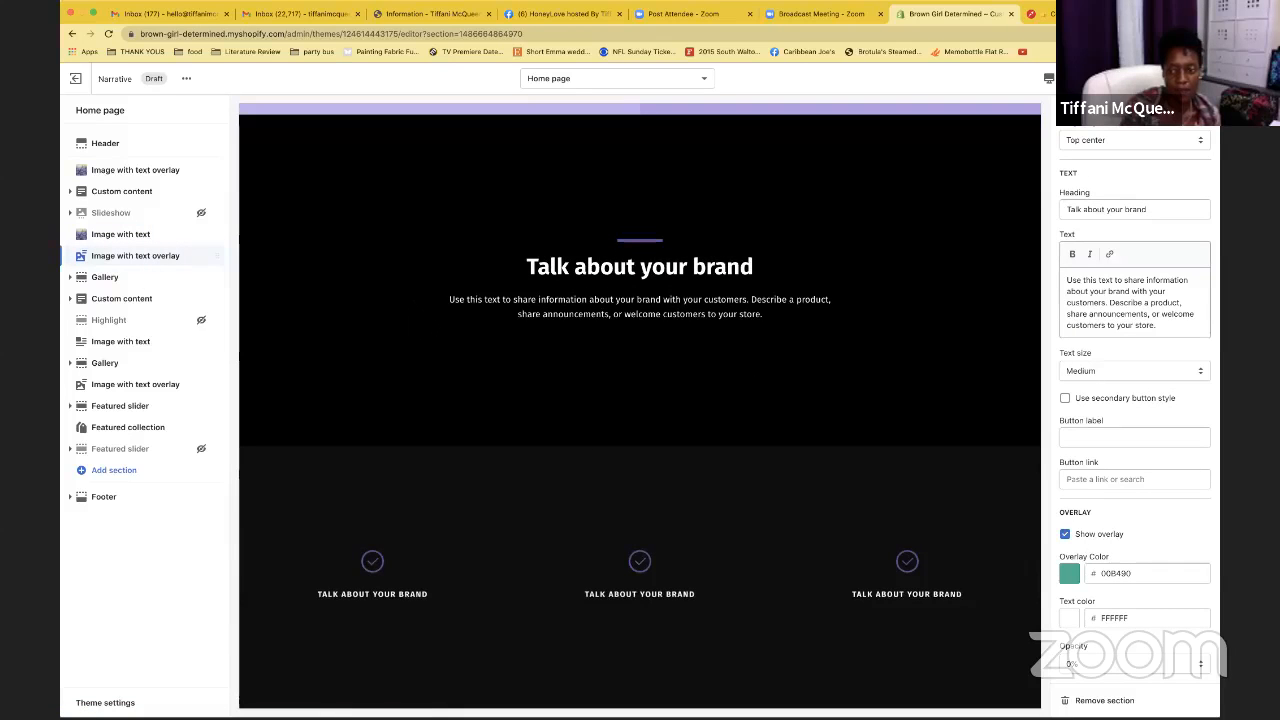
scroll(1126, 275, up, 3)
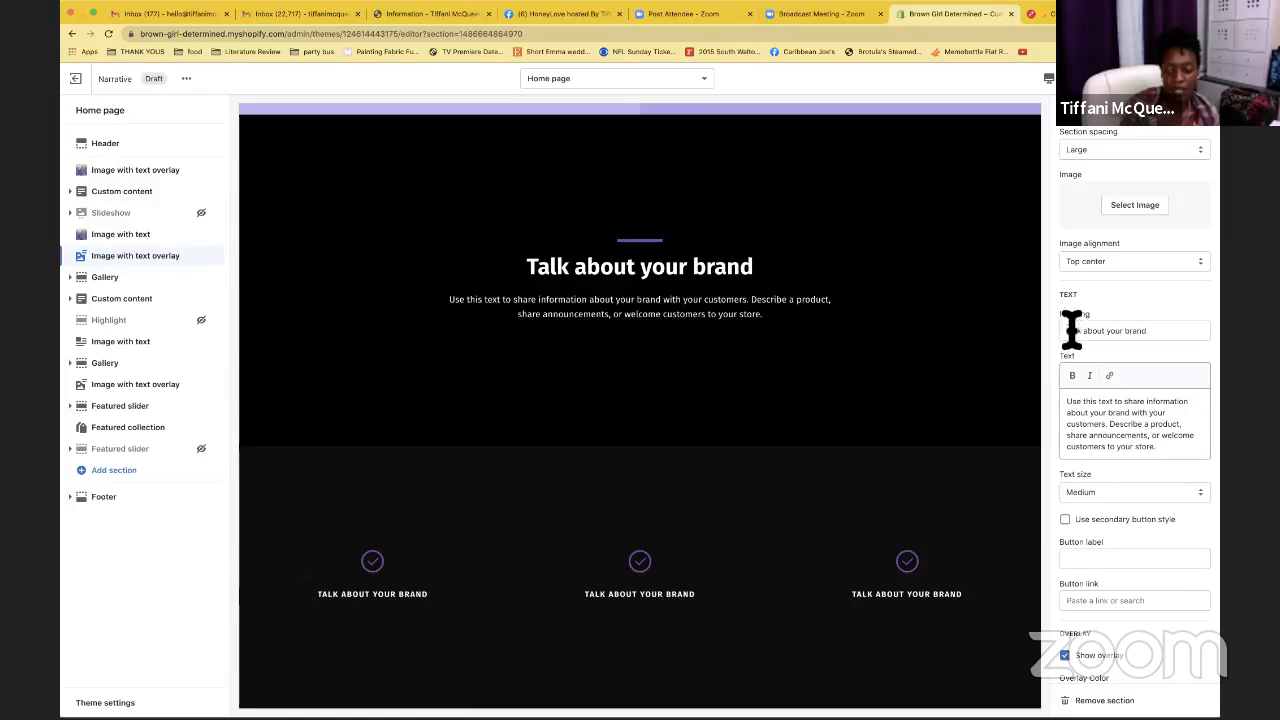
scroll(1072, 328, down, 3)
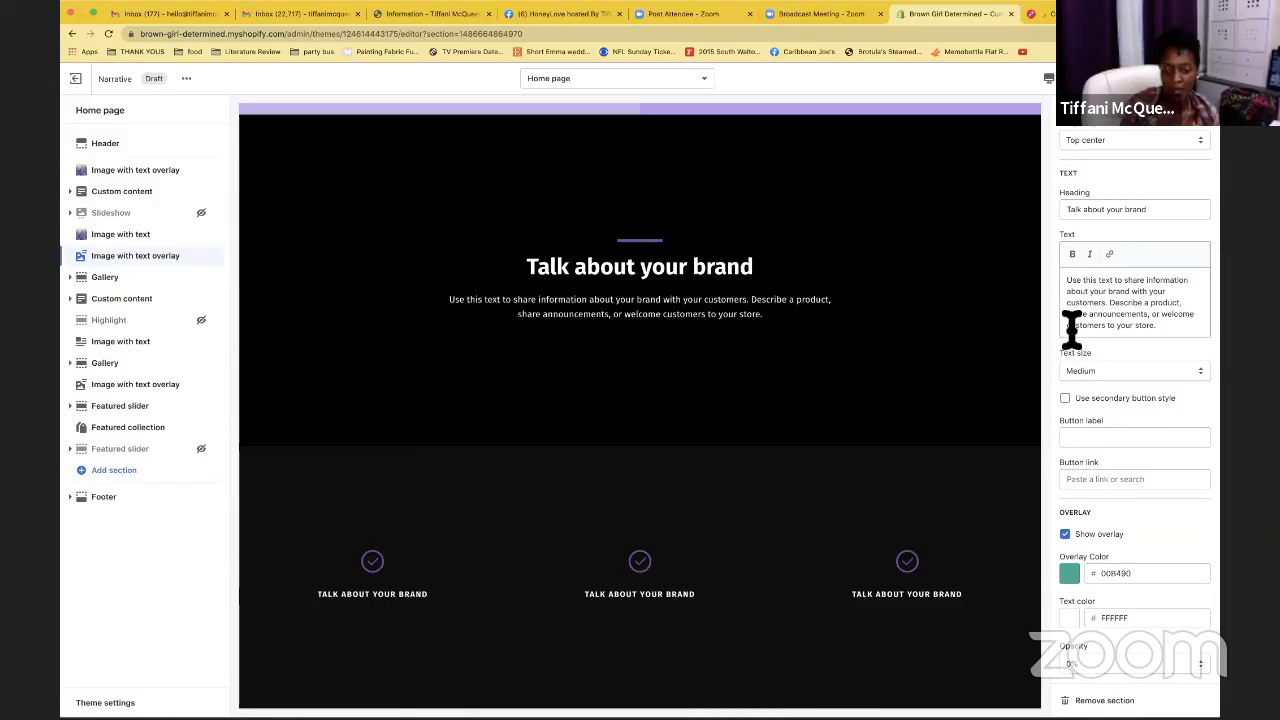
click(1070, 574)
click(1073, 489)
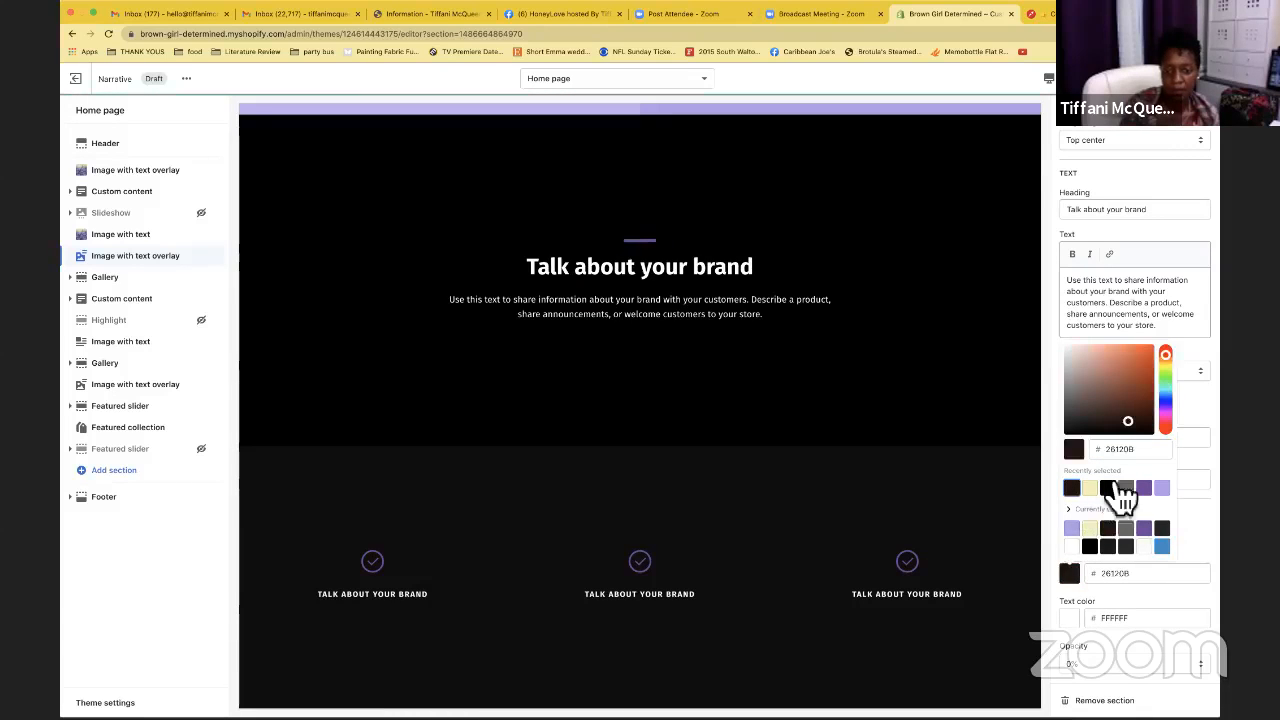
click(1169, 184)
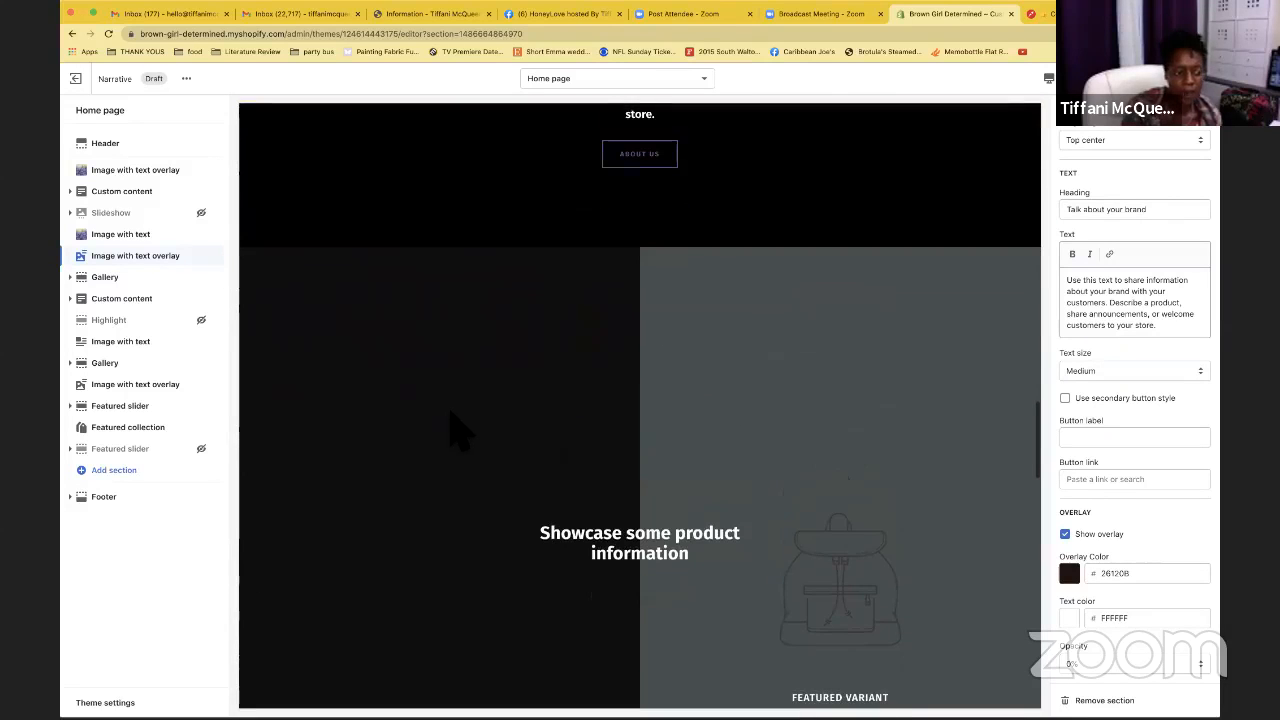
click(200, 407)
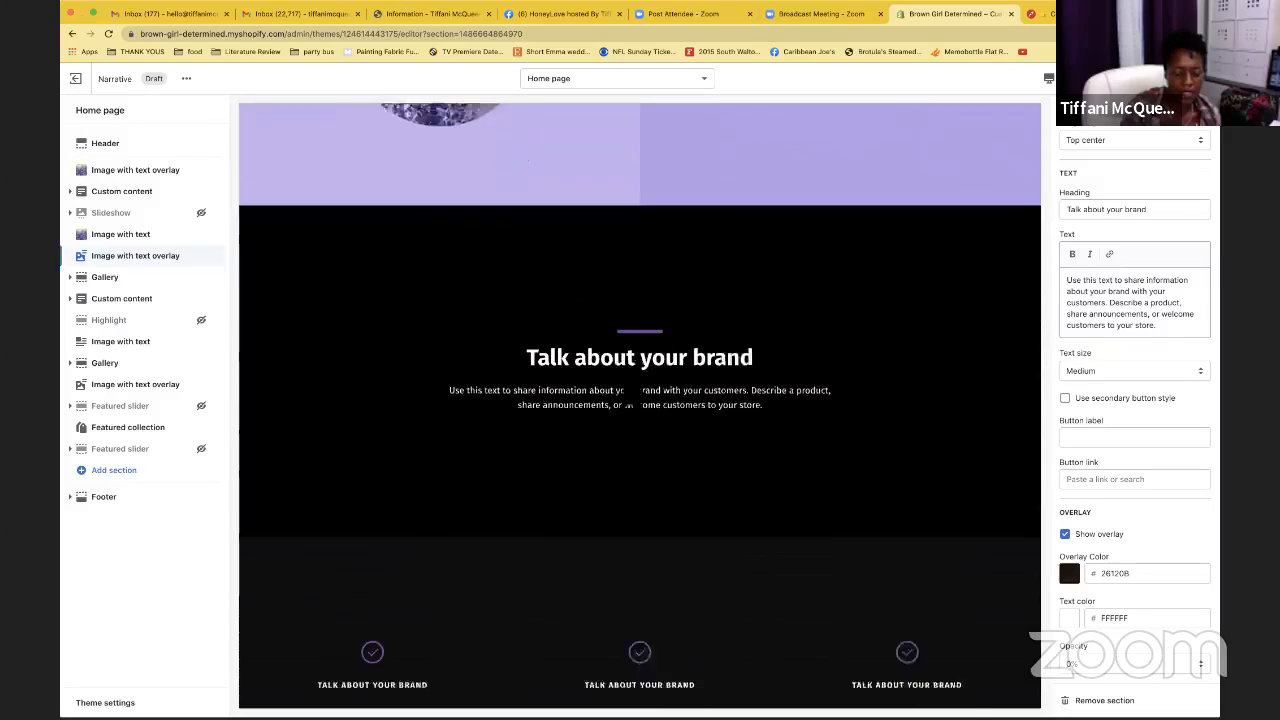
click(105, 702)
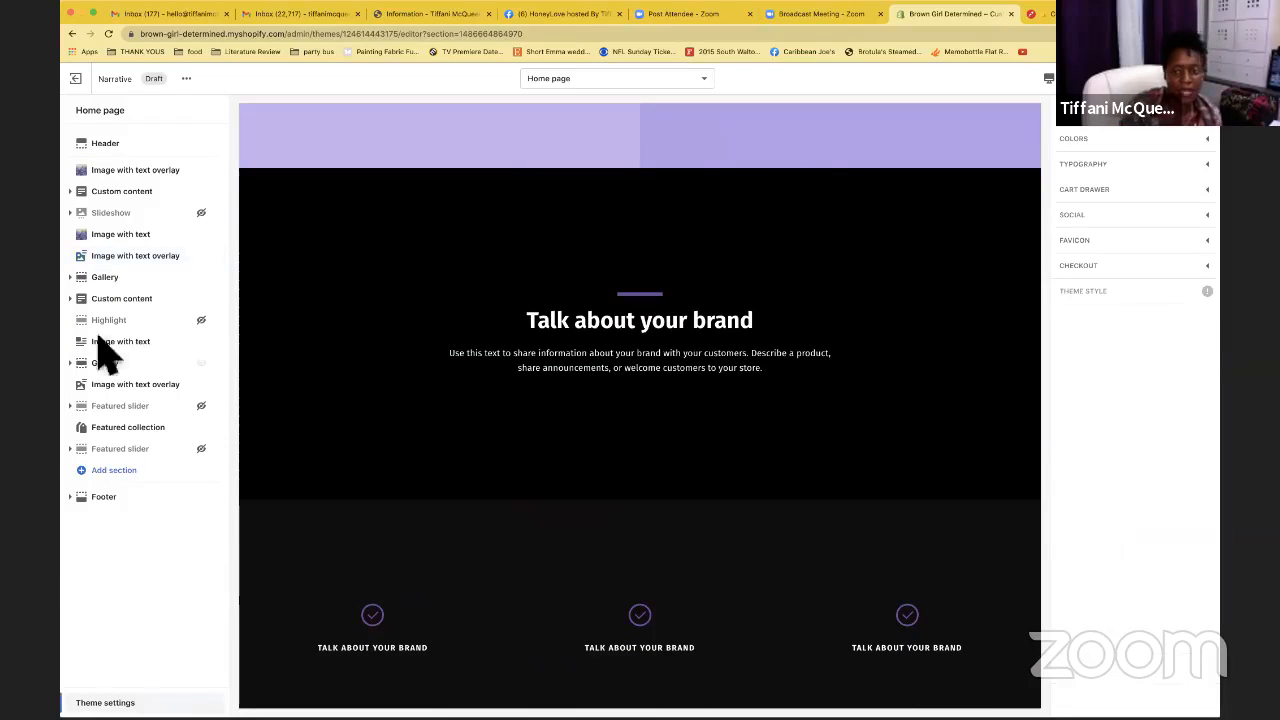
Set the theme's header background colour to lavender B29AE9
click(1150, 141)
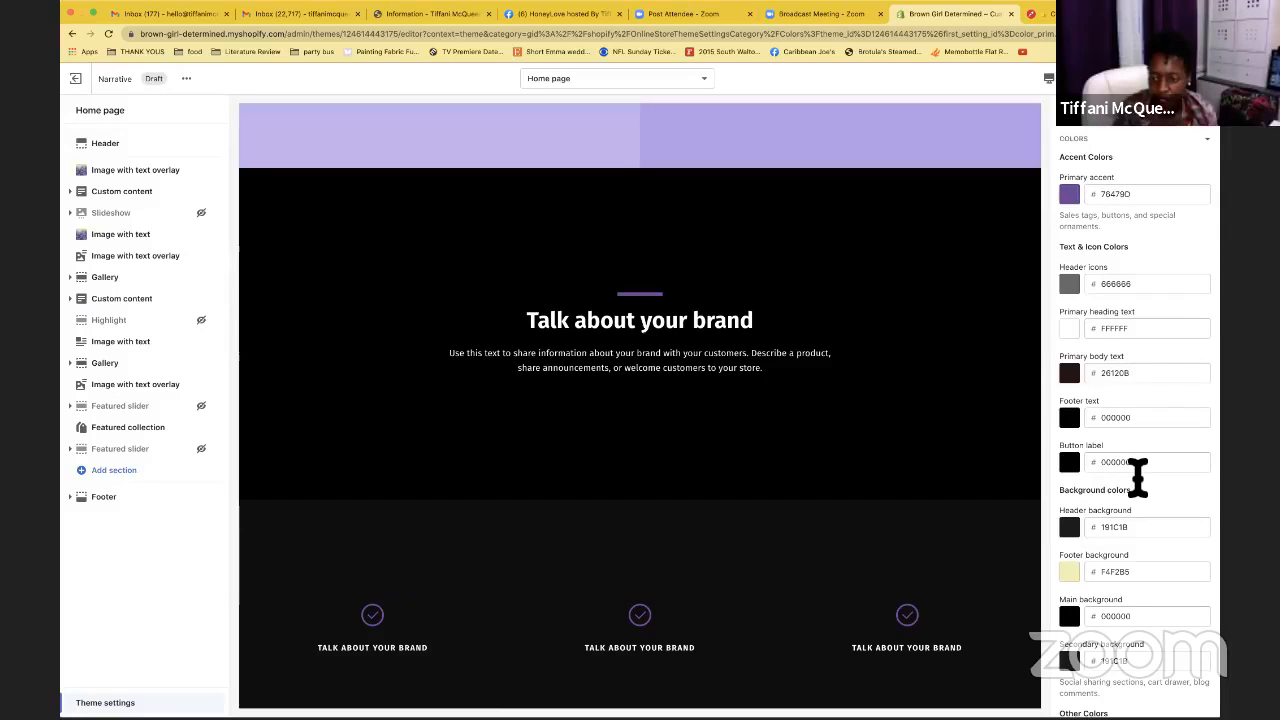
scroll(1138, 475, down, 3)
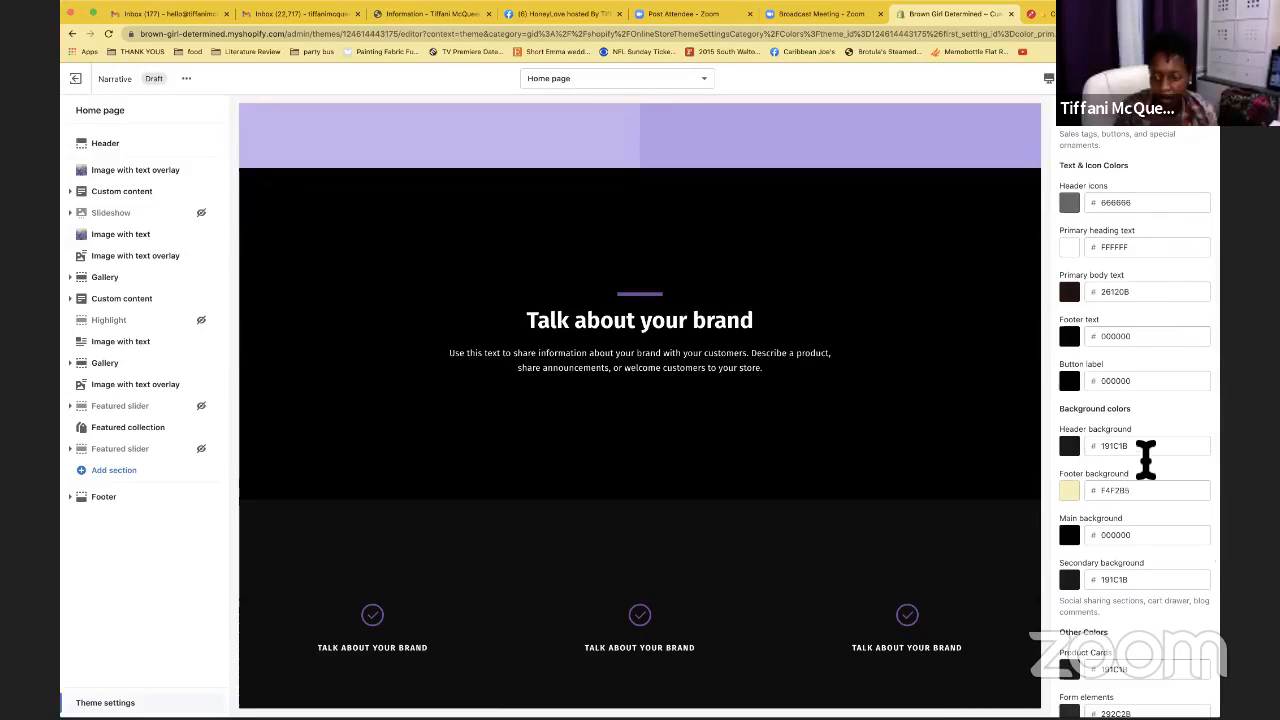
click(1072, 452)
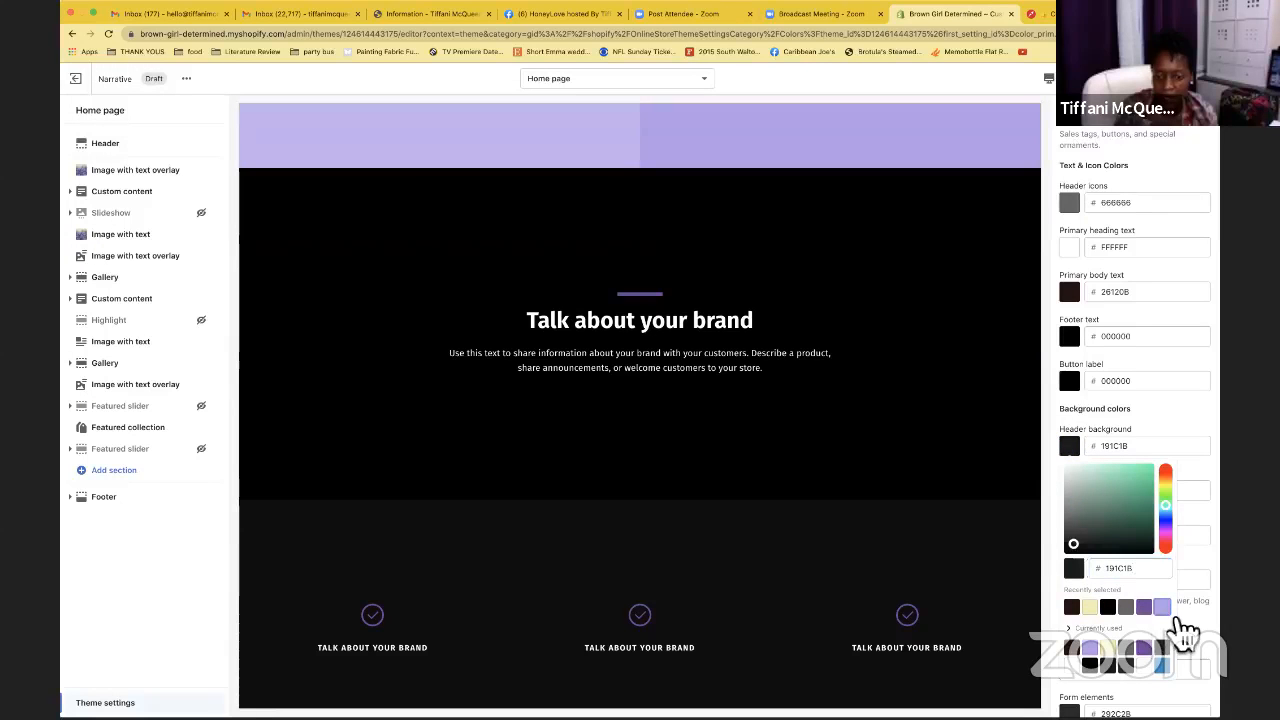
click(1166, 610)
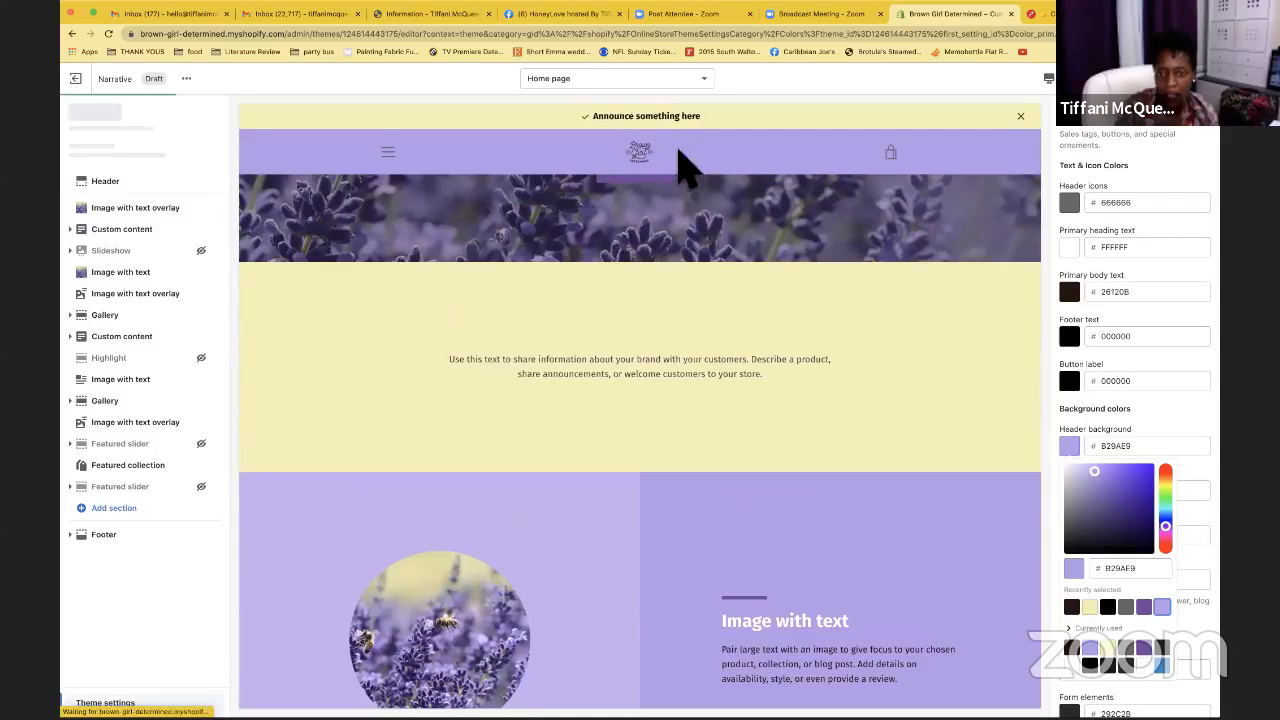
scroll(1118, 462, down, 2)
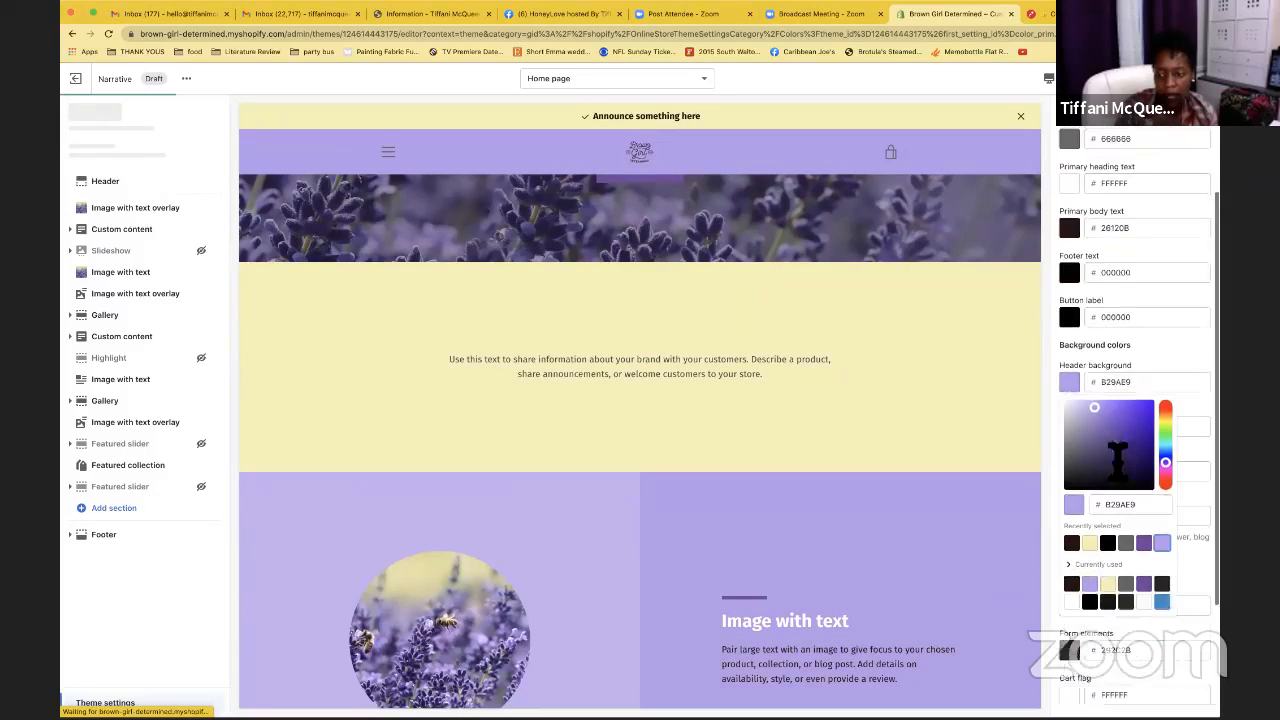
click(1190, 388)
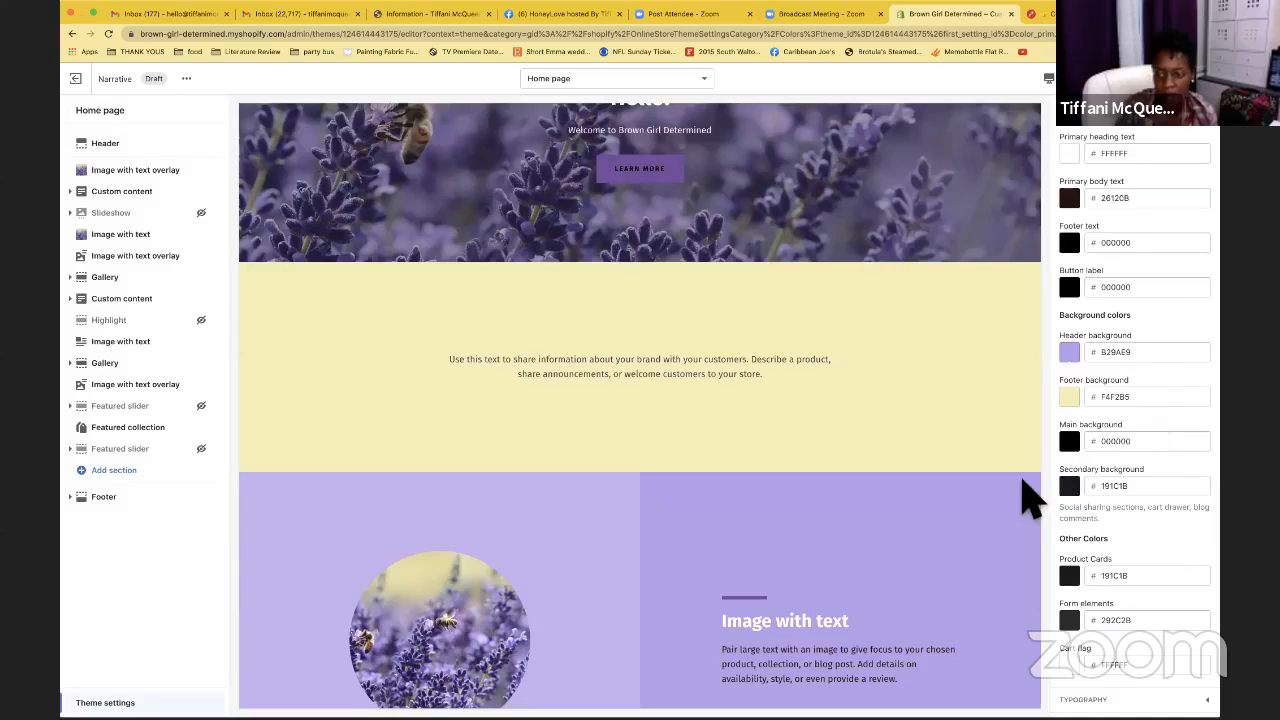
Set the main background colour to grey 666666 and open the Footer section's settings
scroll(1034, 500, down, 2)
scroll(965, 487, down, 2)
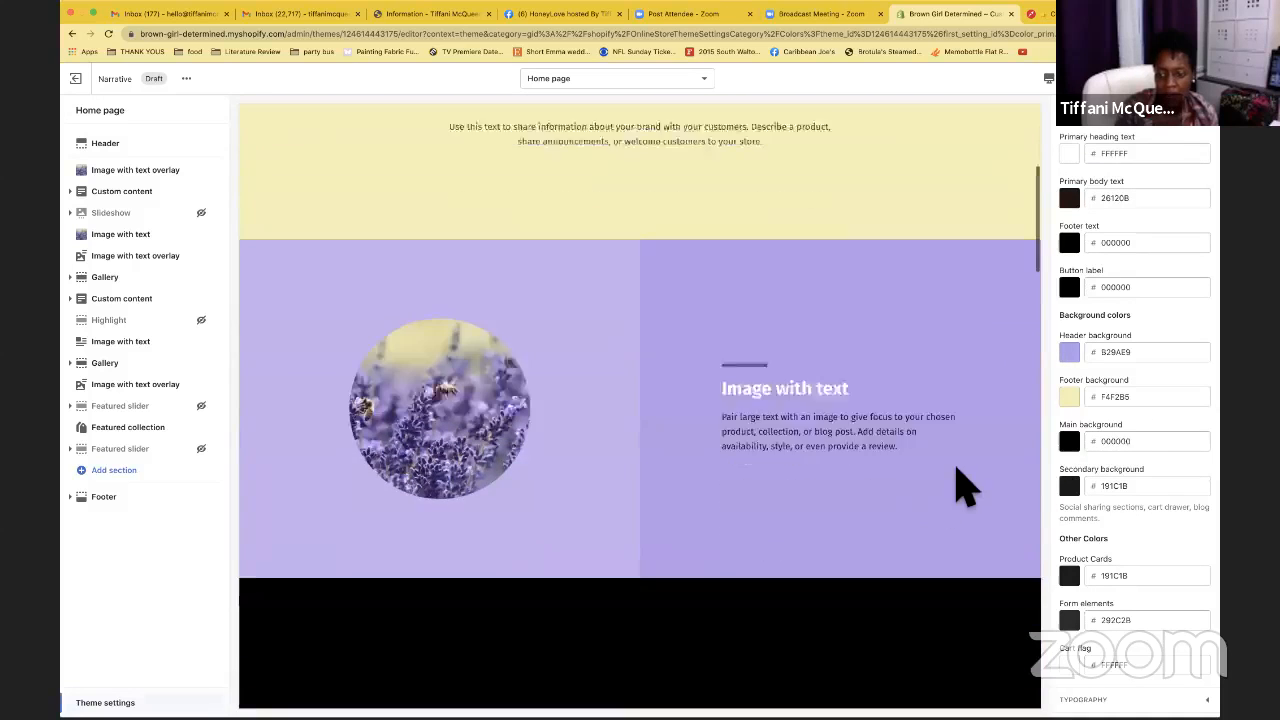
scroll(965, 487, down, 3)
click(1070, 442)
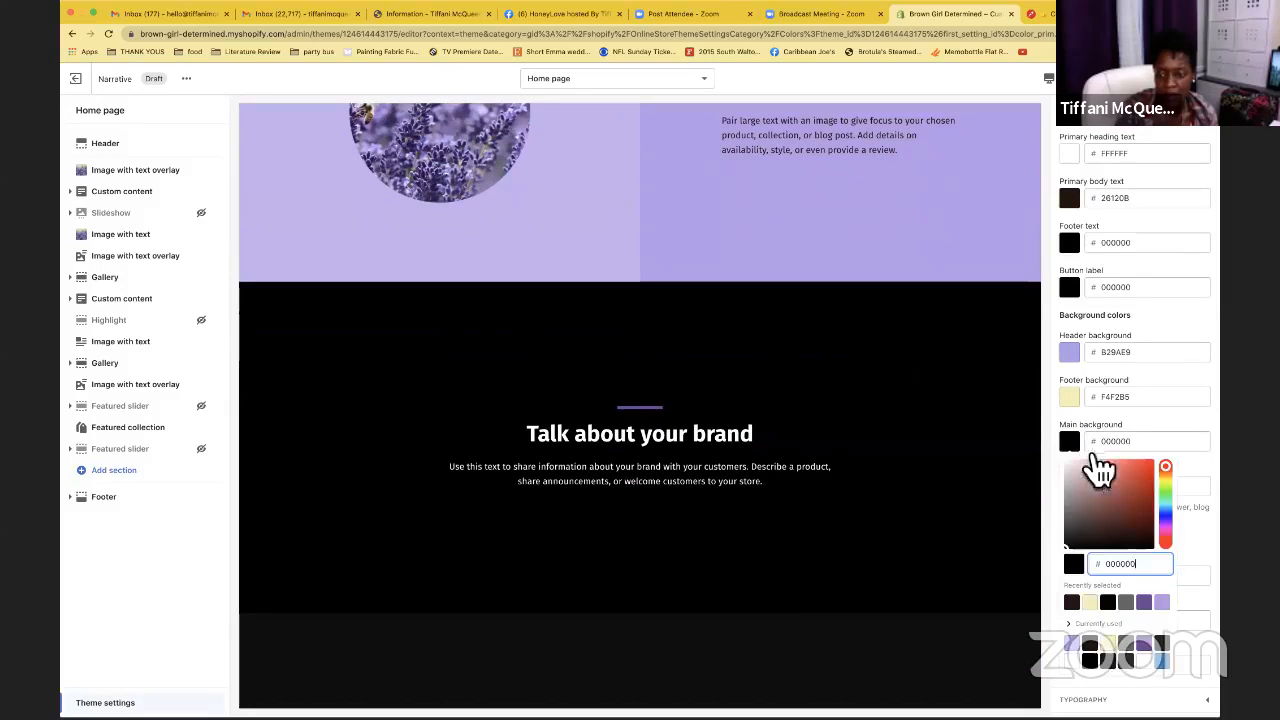
click(1126, 601)
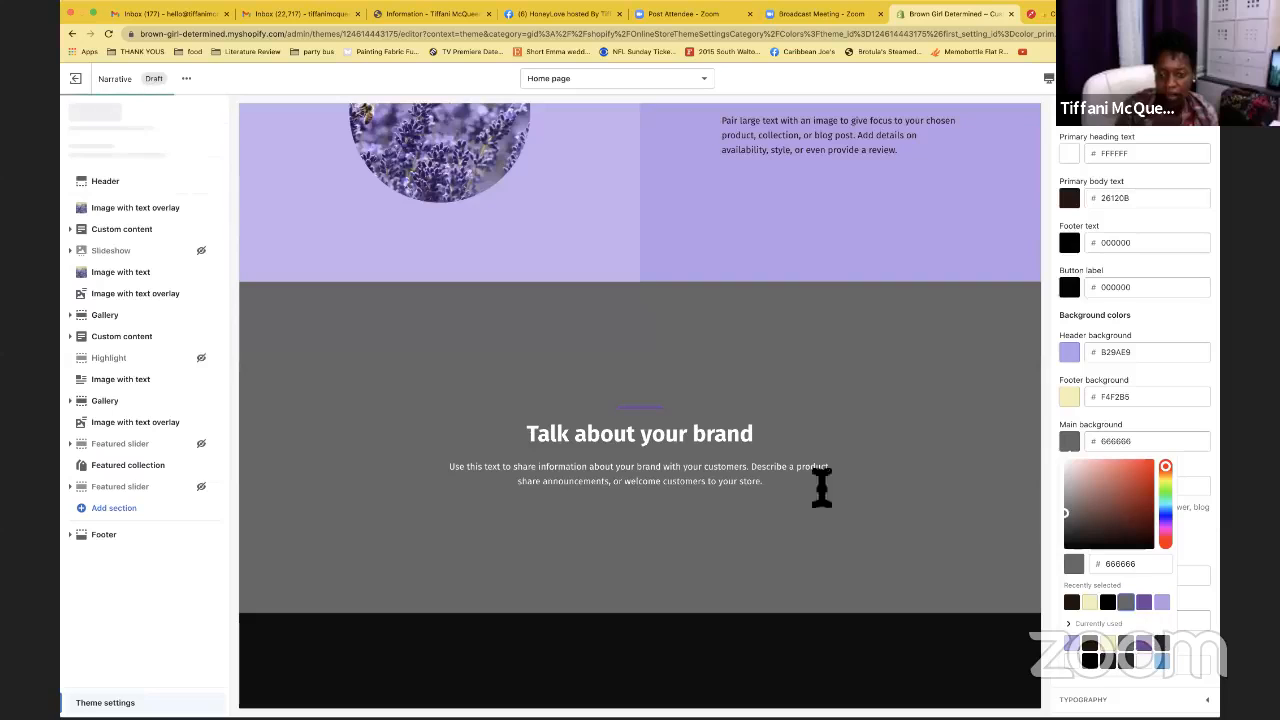
click(1174, 433)
scroll(888, 458, down, 6)
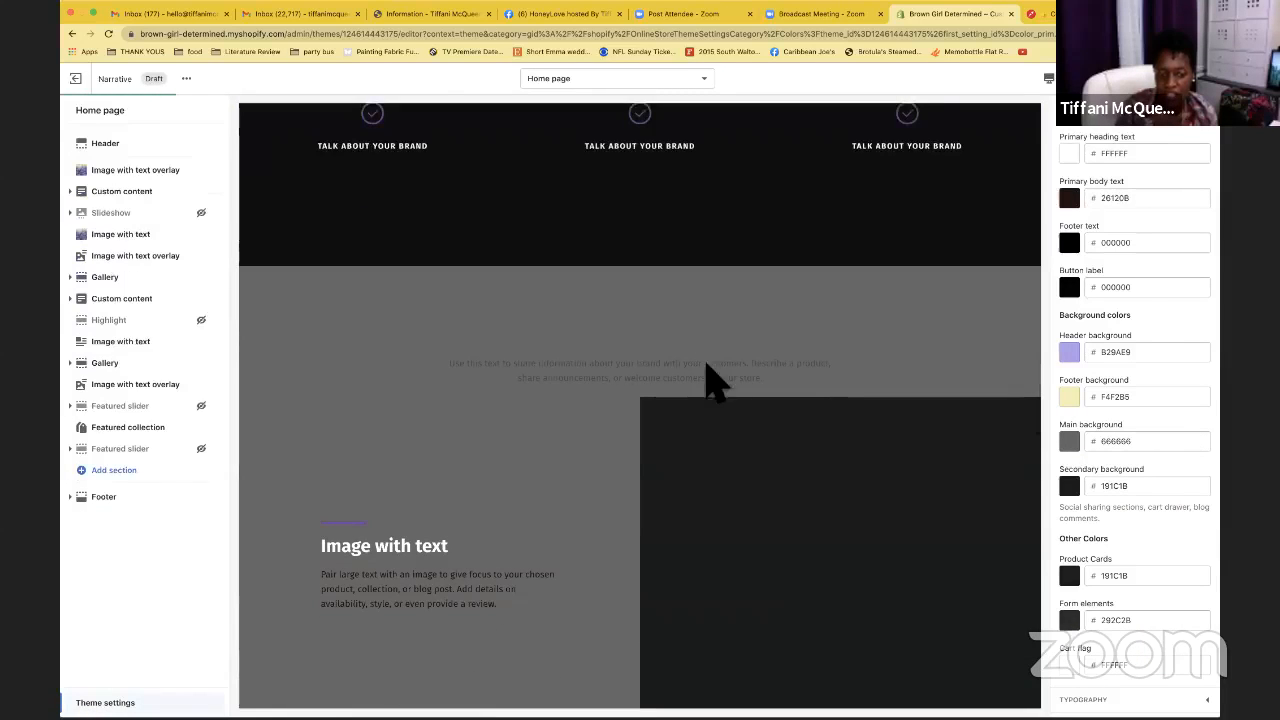
scroll(766, 457, down, 2)
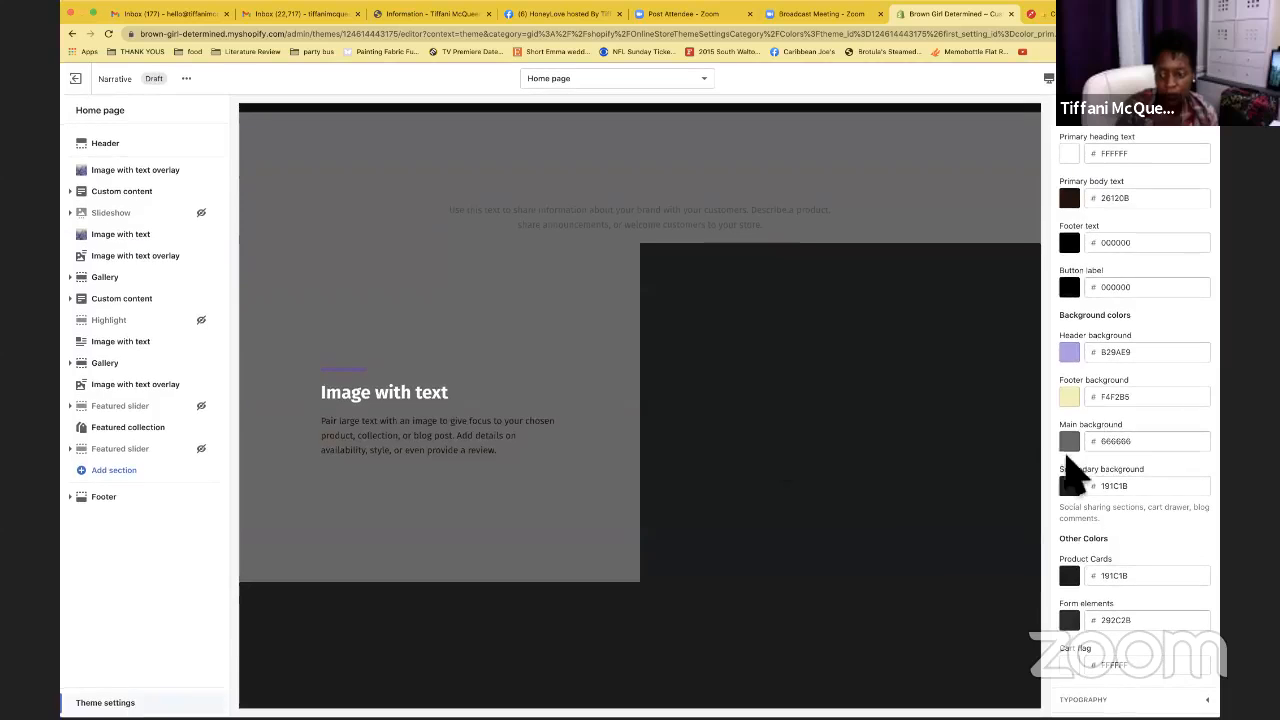
scroll(900, 316, up, 2)
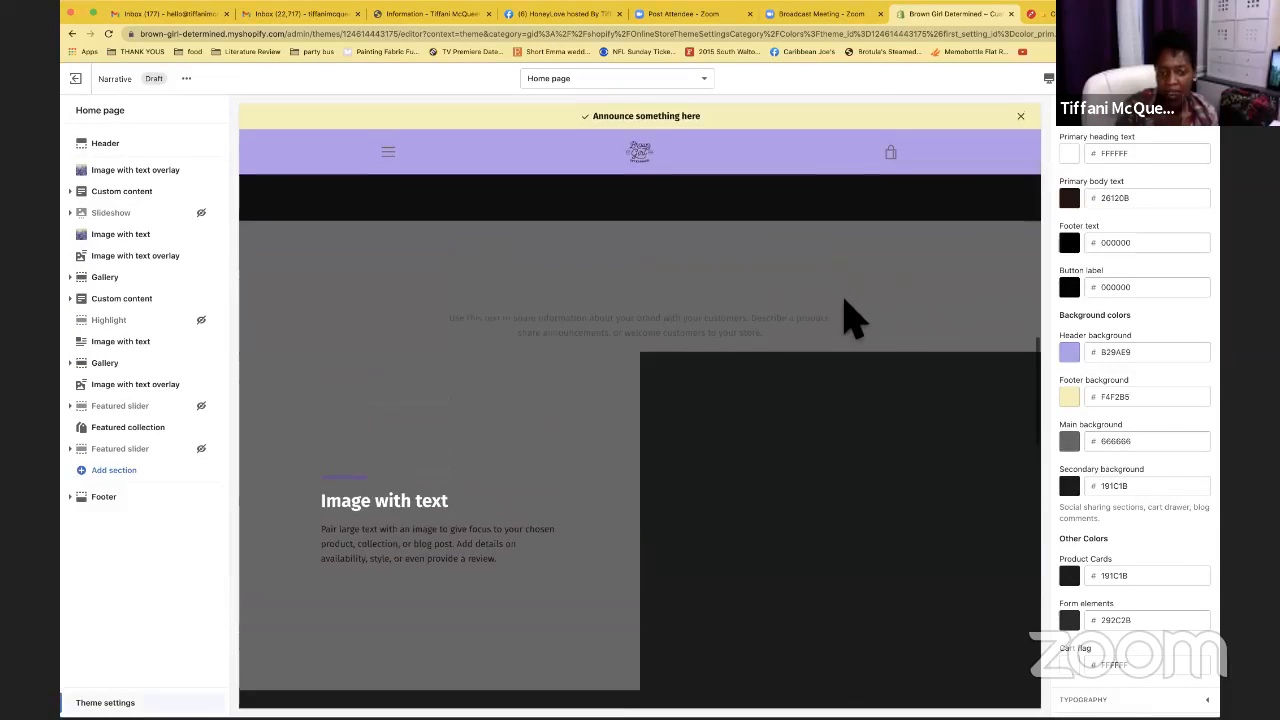
scroll(826, 300, up, 3)
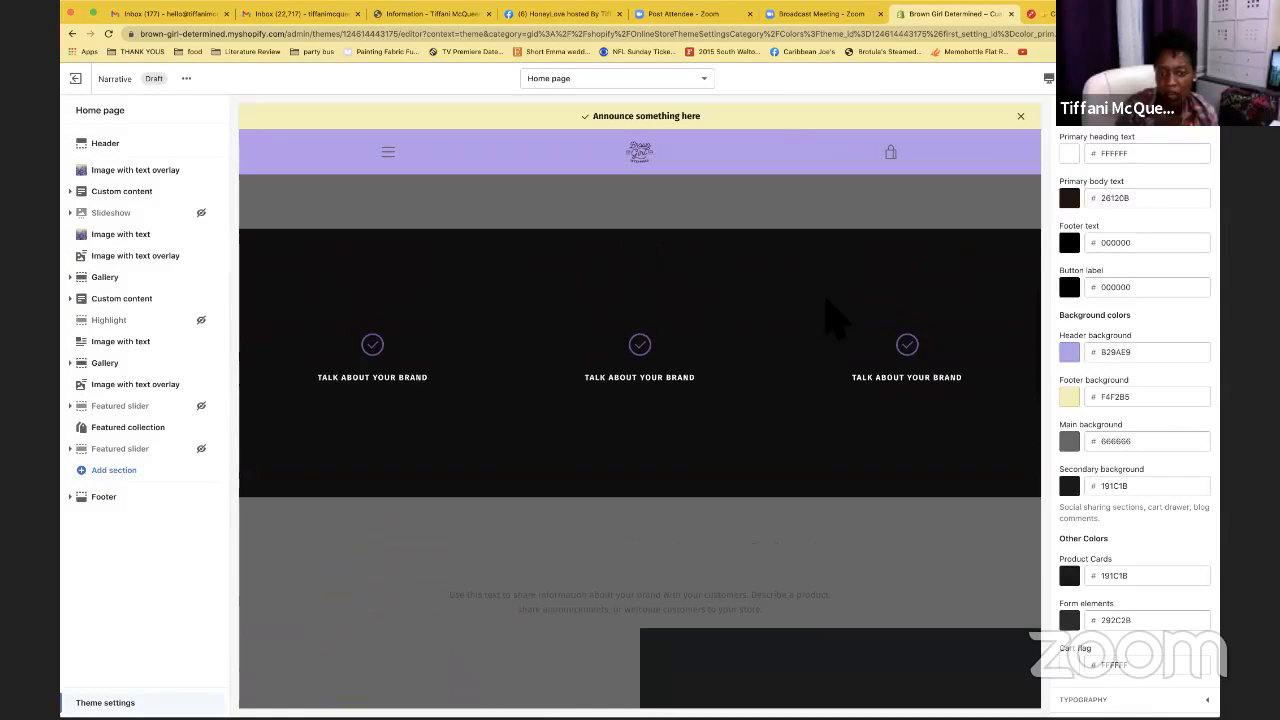
scroll(835, 318, up, 4)
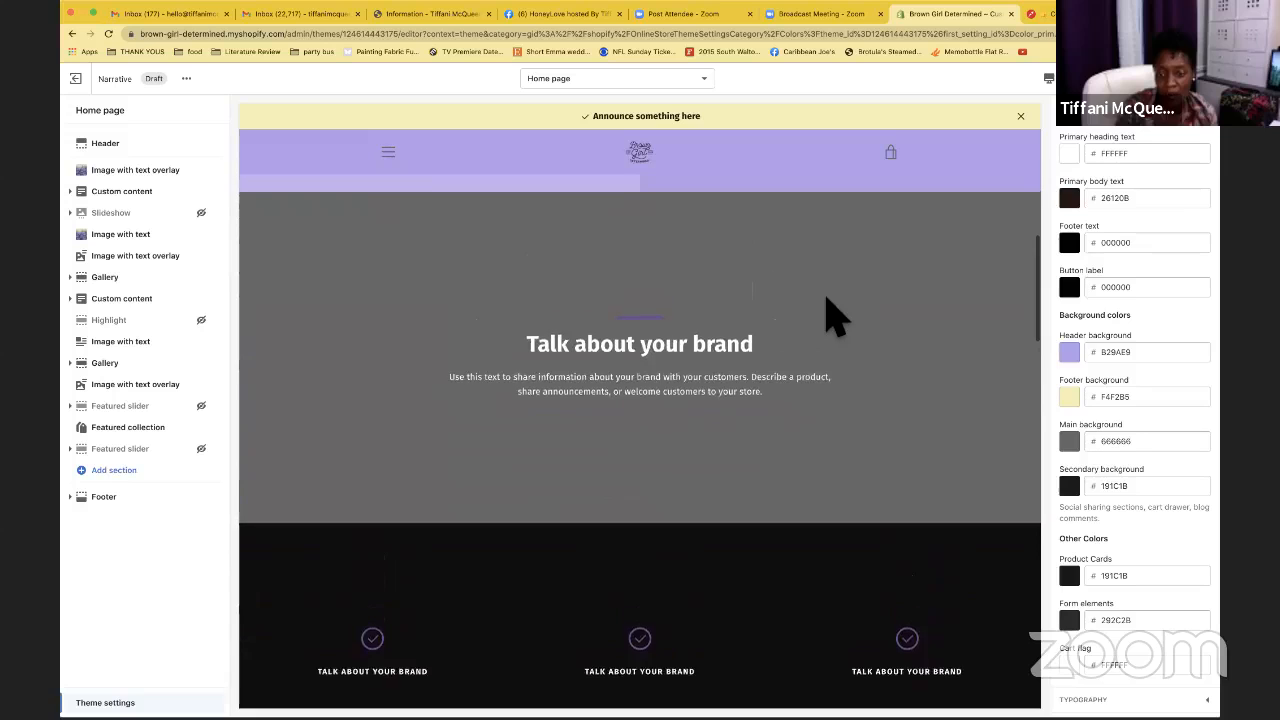
scroll(835, 318, down, 6)
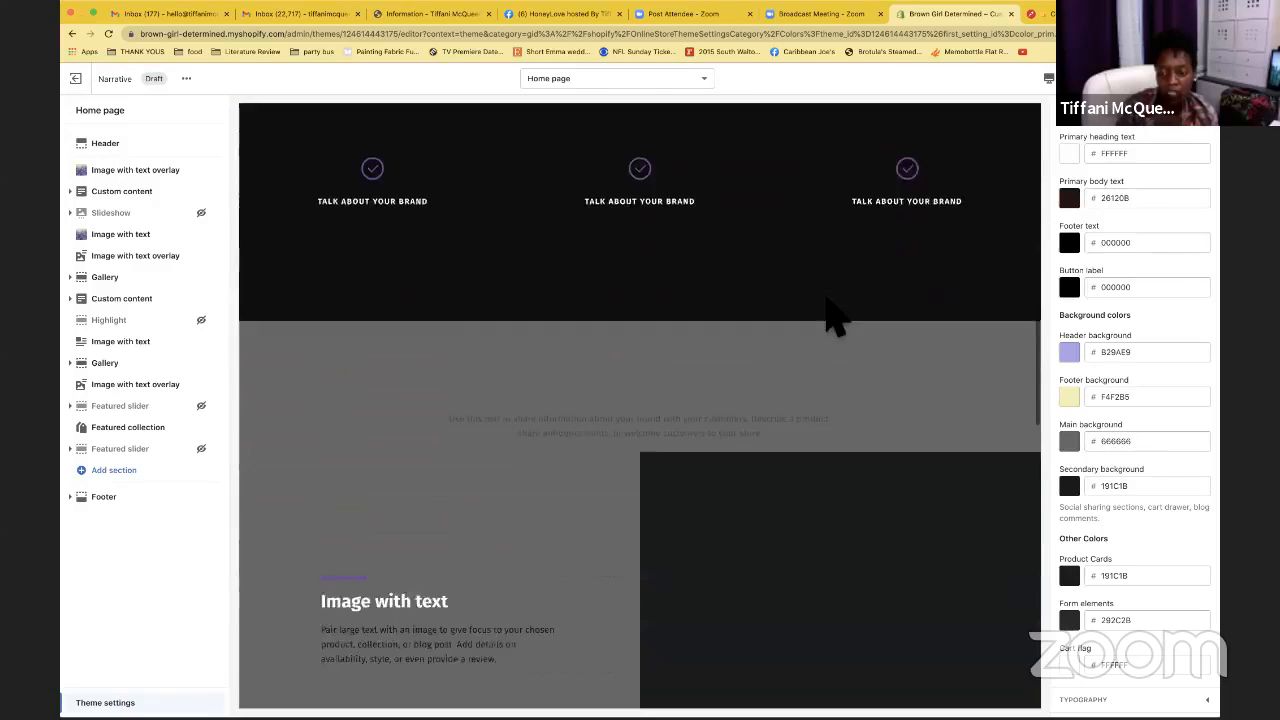
scroll(835, 318, down, 5)
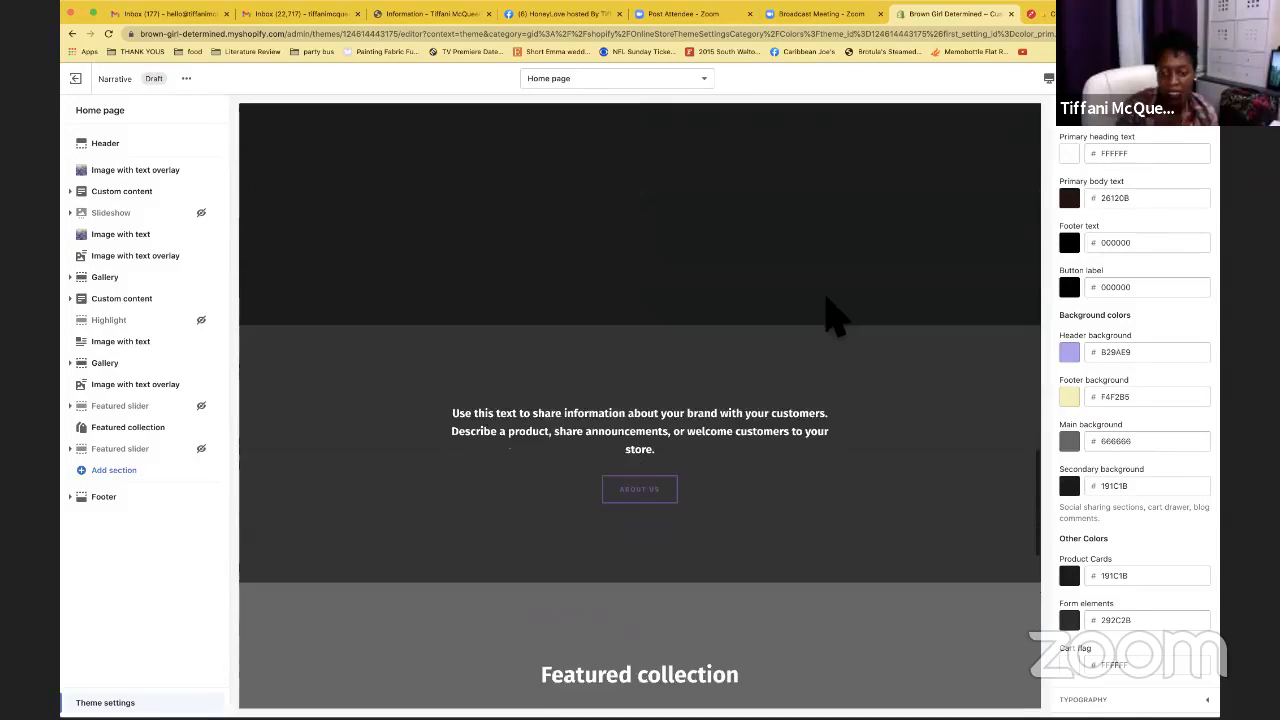
scroll(835, 318, down, 5)
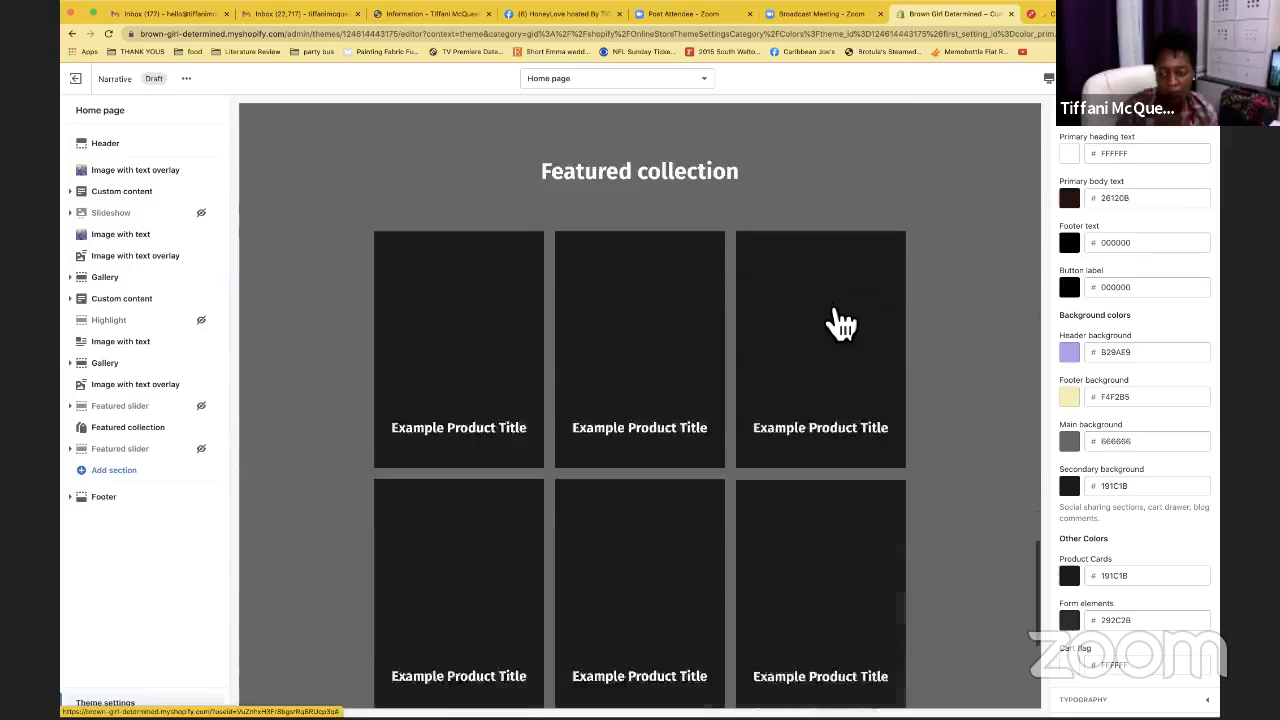
scroll(838, 318, down, 3)
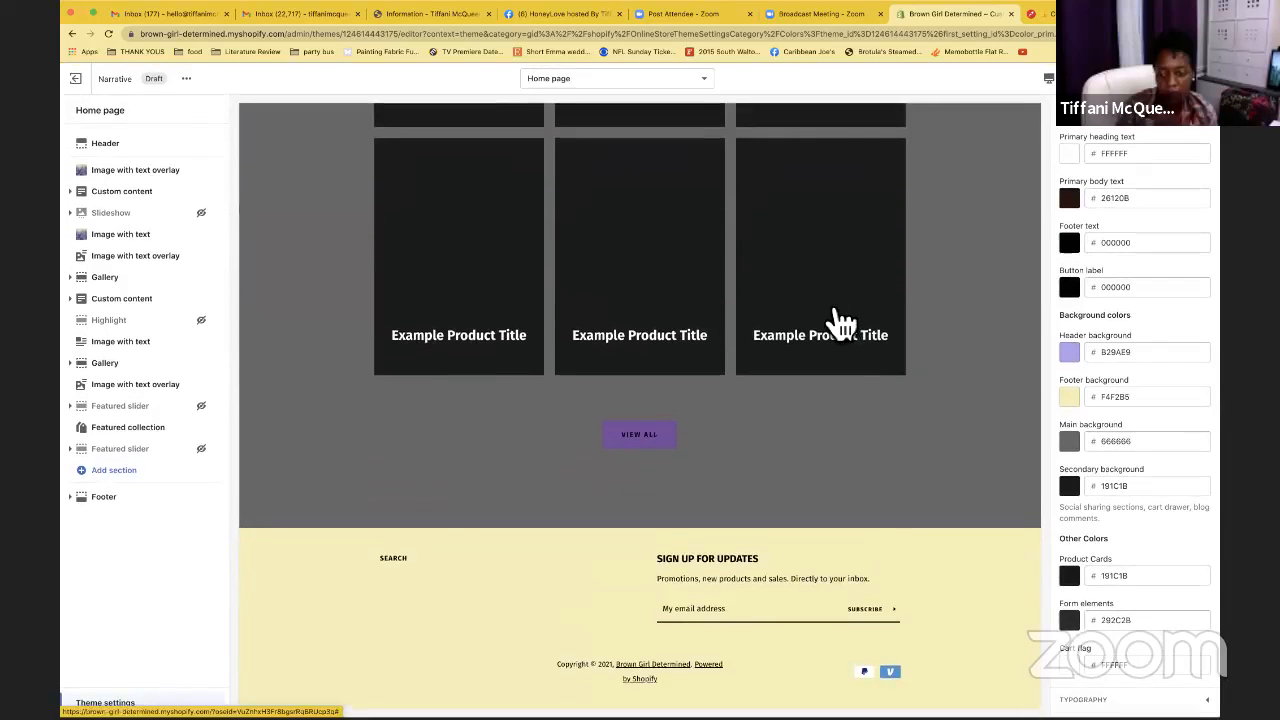
scroll(1097, 398, up, 4)
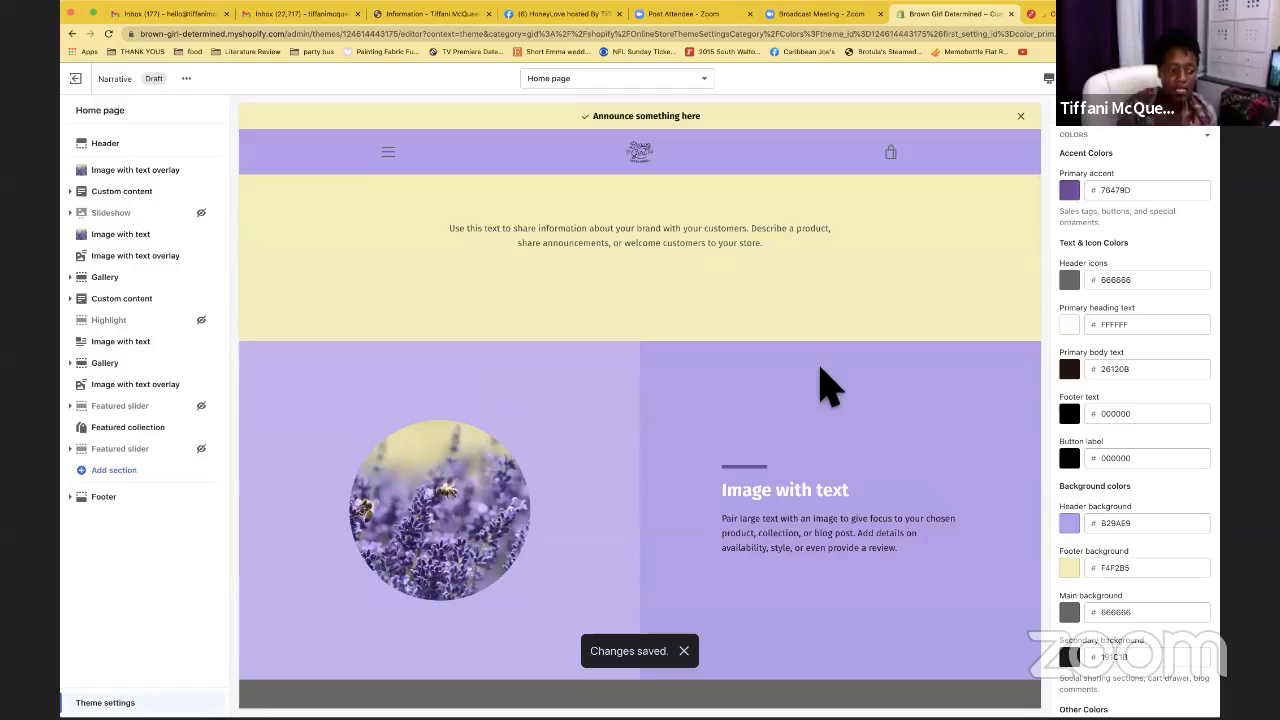
click(114, 507)
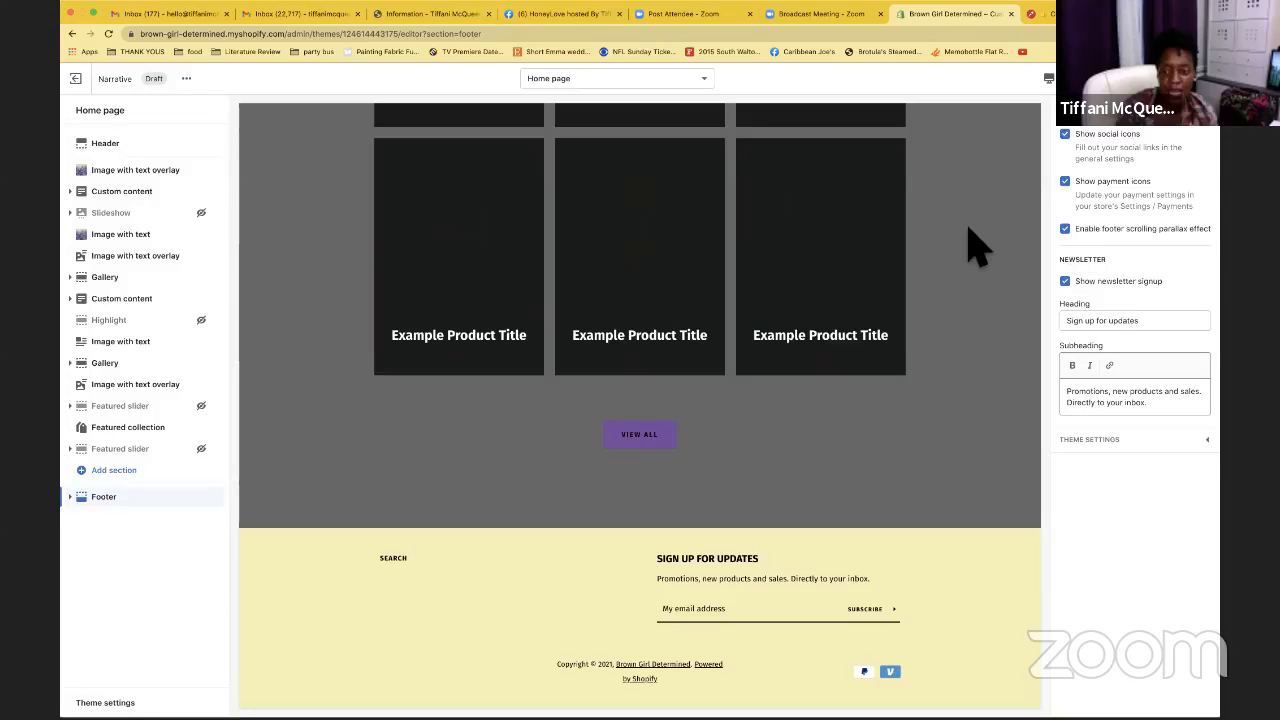
scroll(955, 398, up, 2)
scroll(955, 398, down, 2)
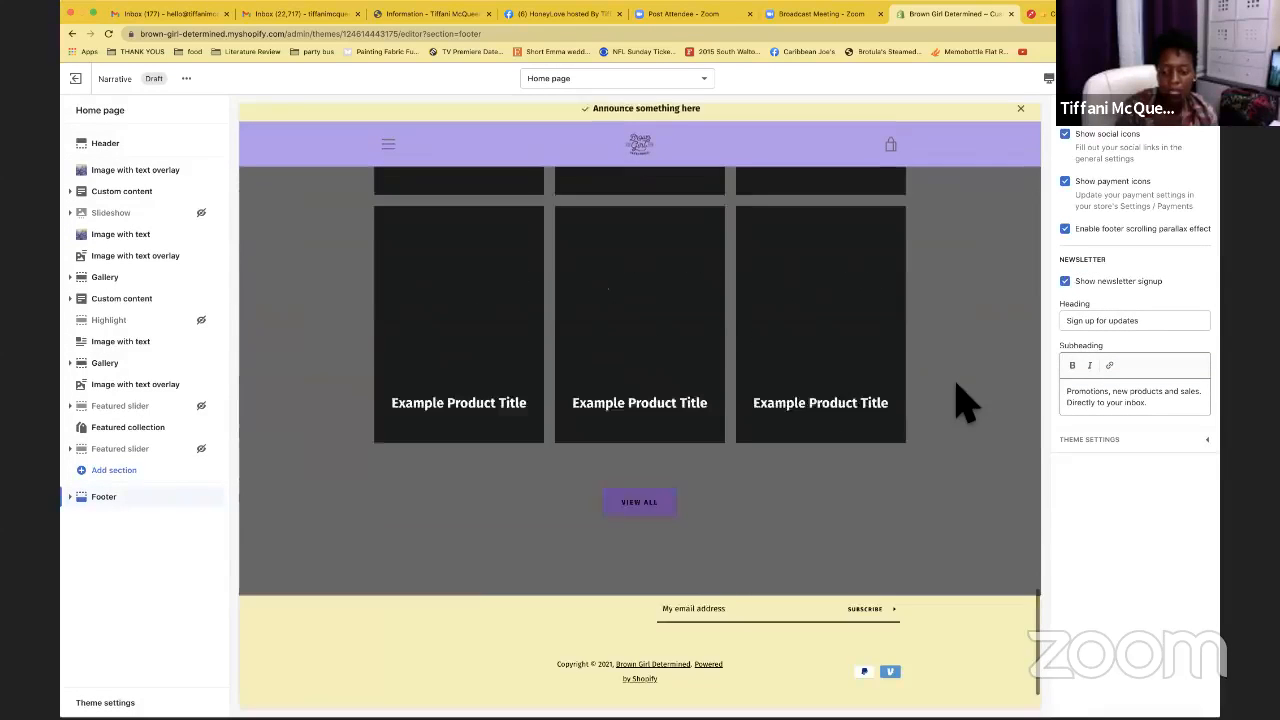
scroll(955, 398, up, 2)
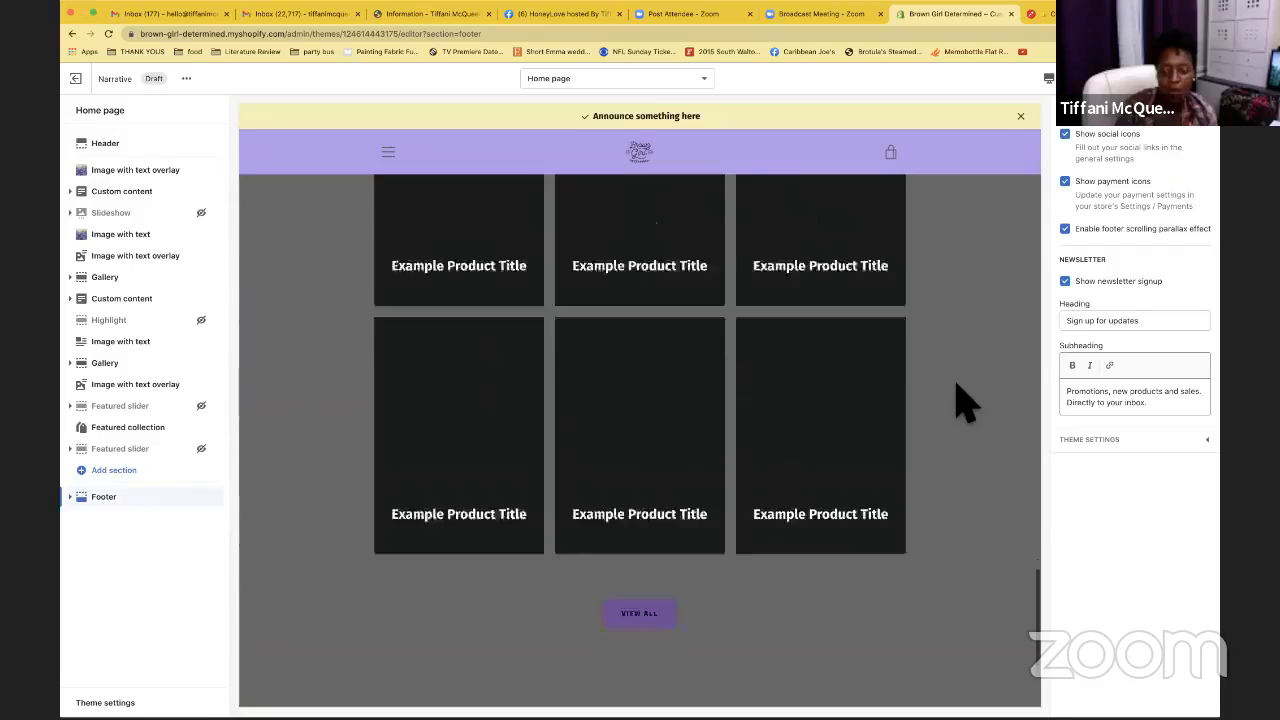
scroll(957, 400, down, 2)
click(1065, 281)
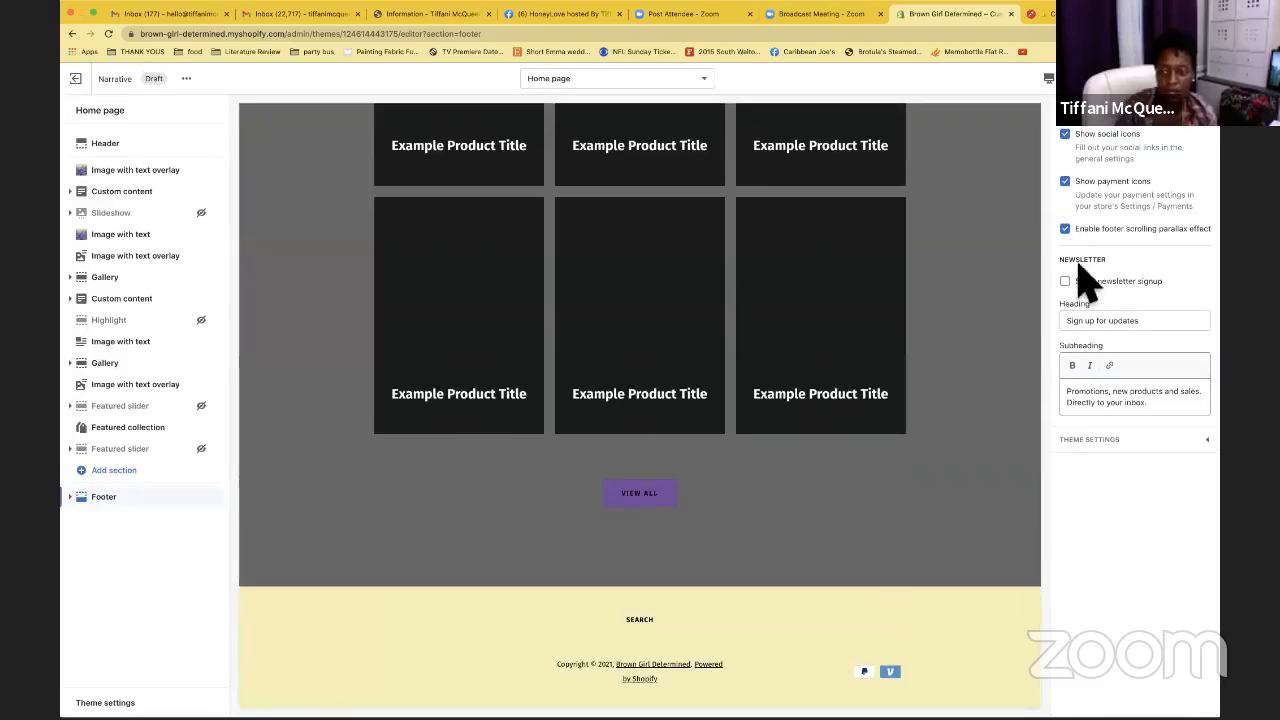
click(1079, 241)
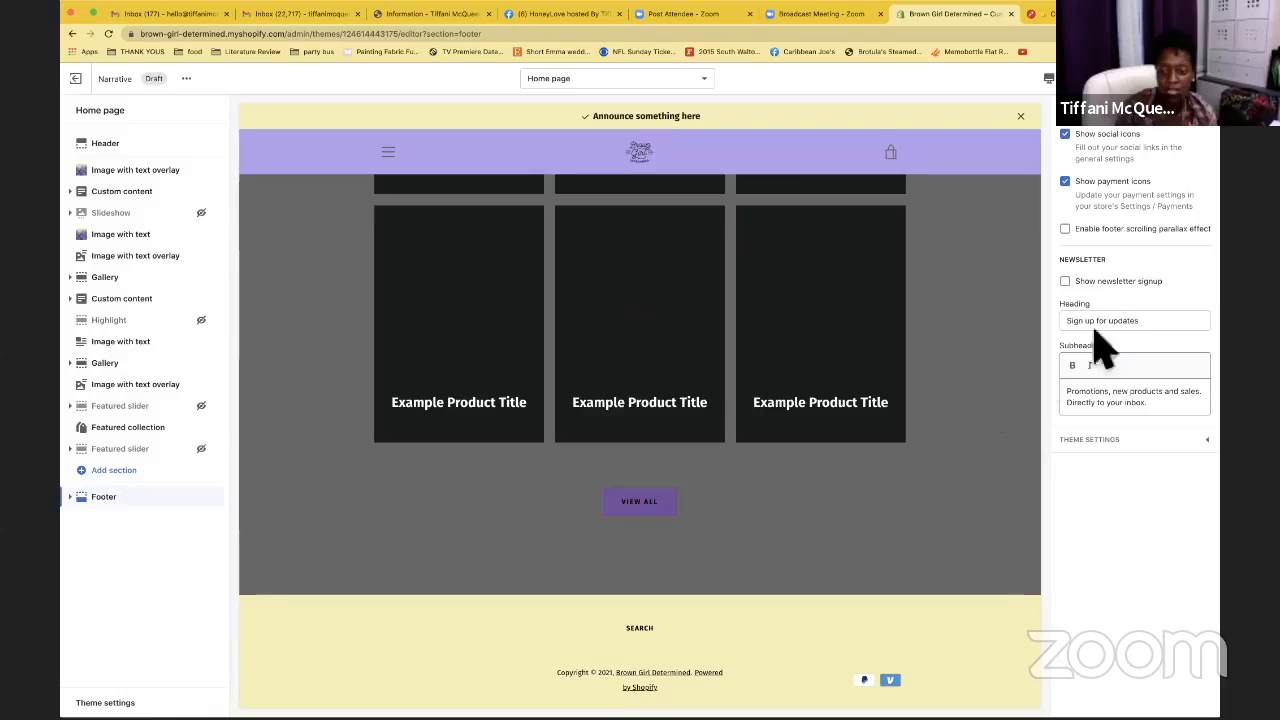
click(1067, 231)
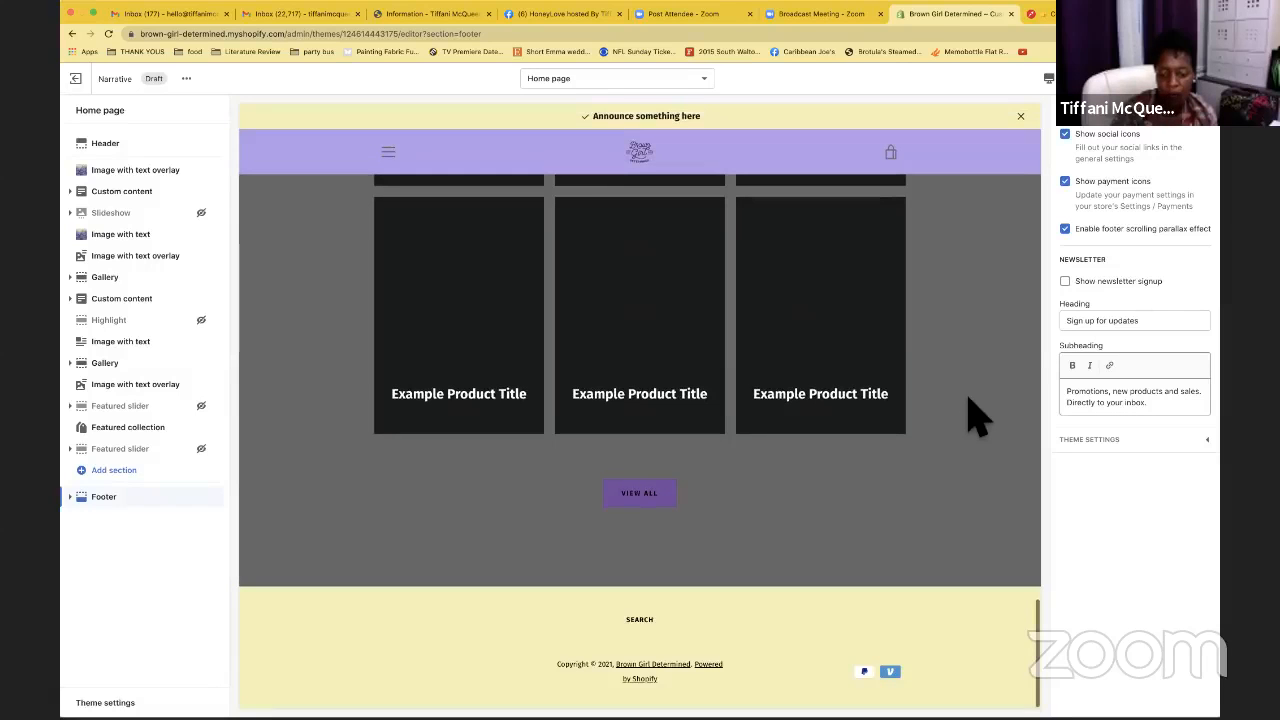
click(1078, 285)
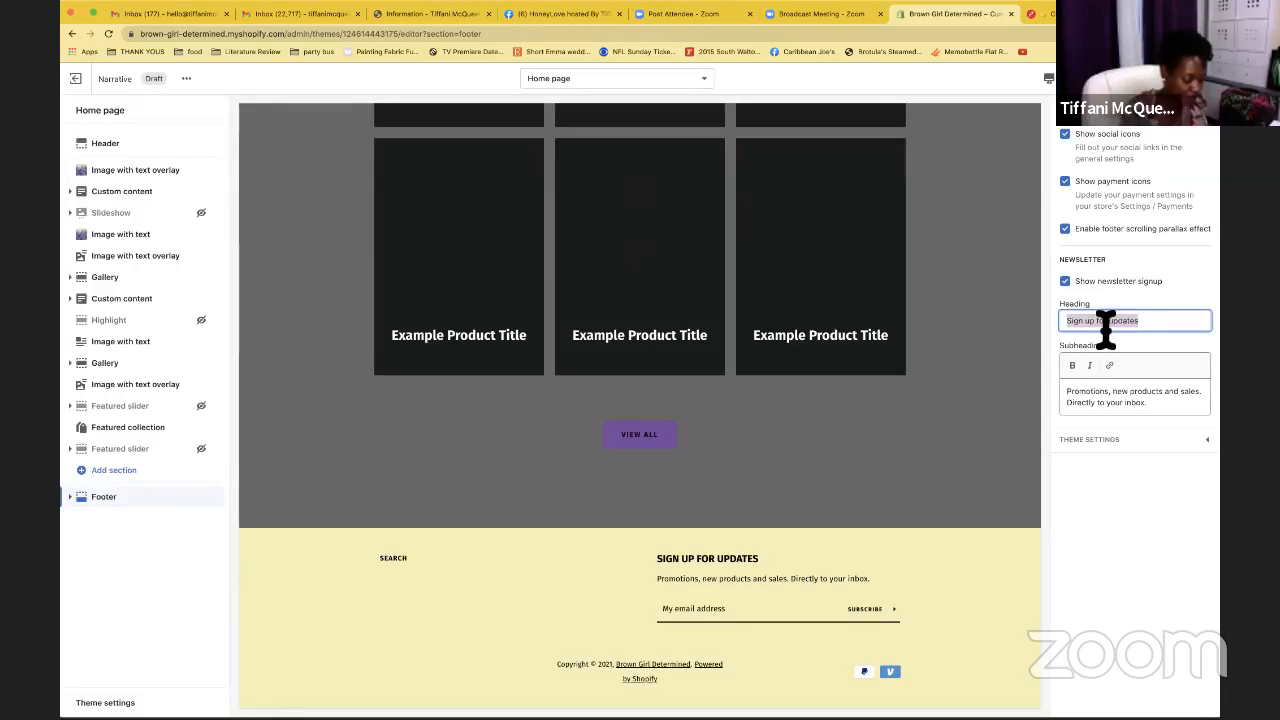
Finish the footer newsletter heading 'Join our Tribe!' and scroll through the preview's Image with text and brand sections
text(Join our Tribe!)
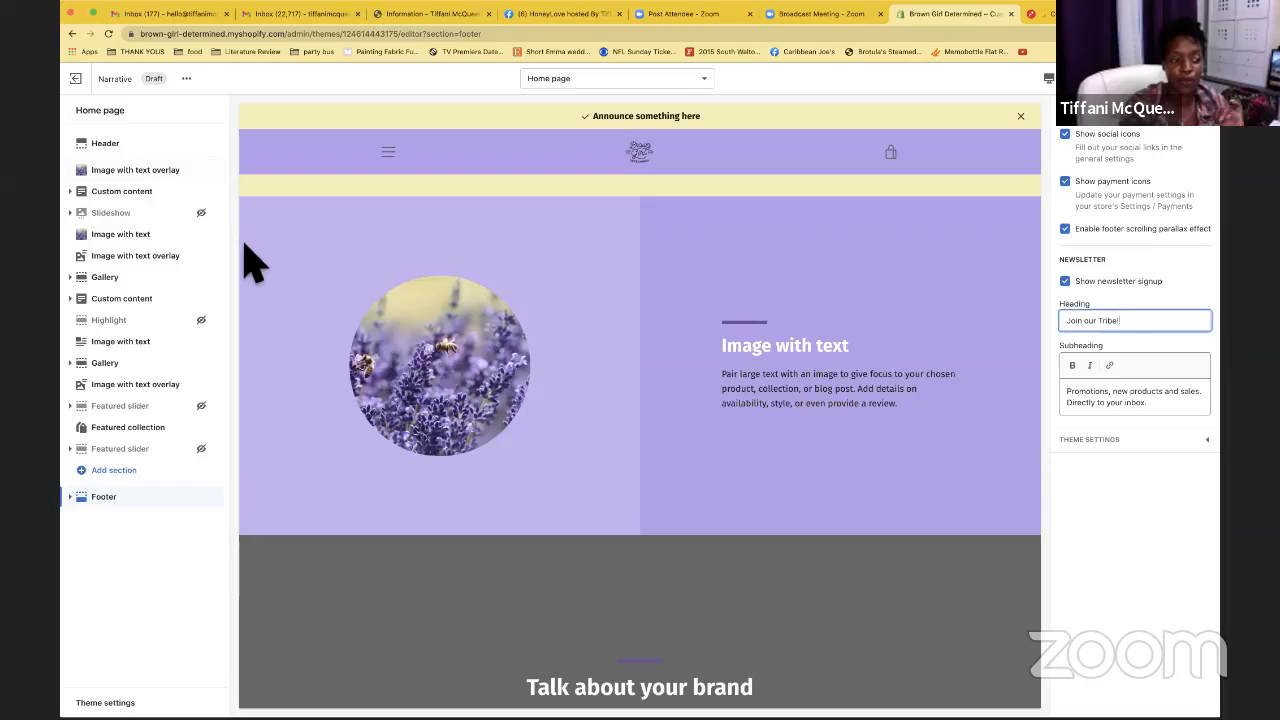
scroll(380, 252, up, 5)
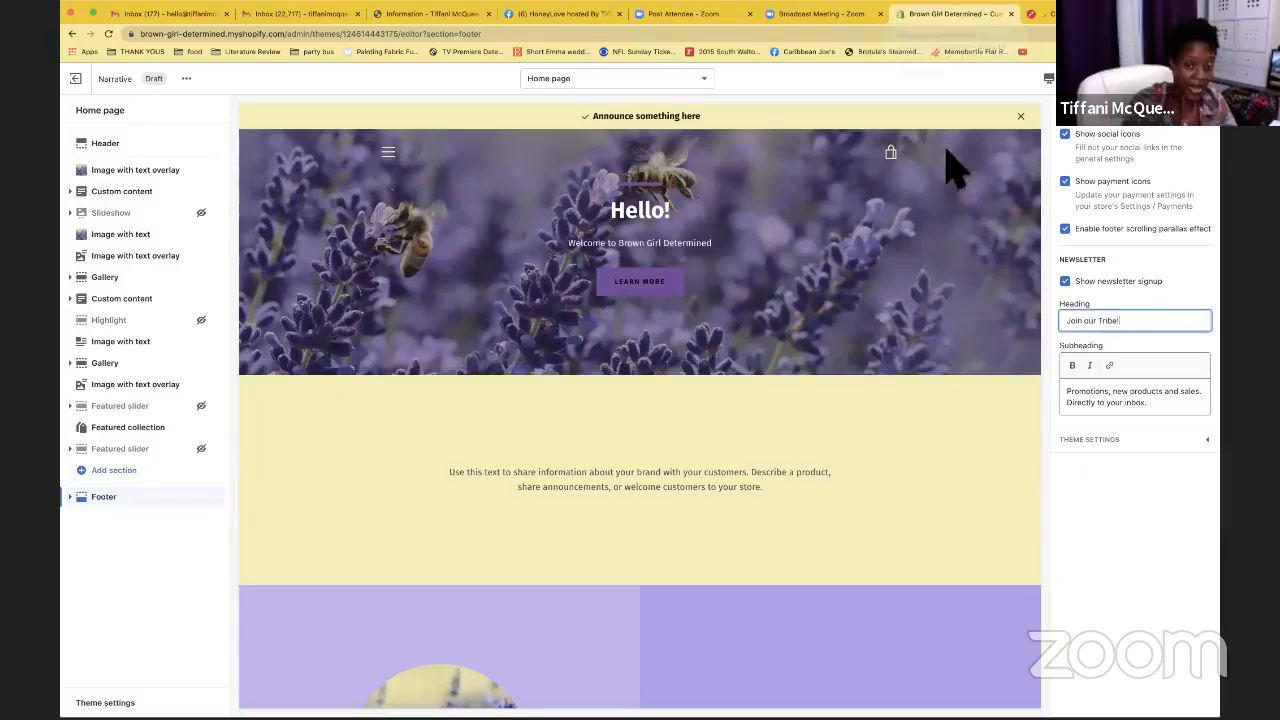
scroll(955, 175, down, 5)
scroll(960, 175, down, 10)
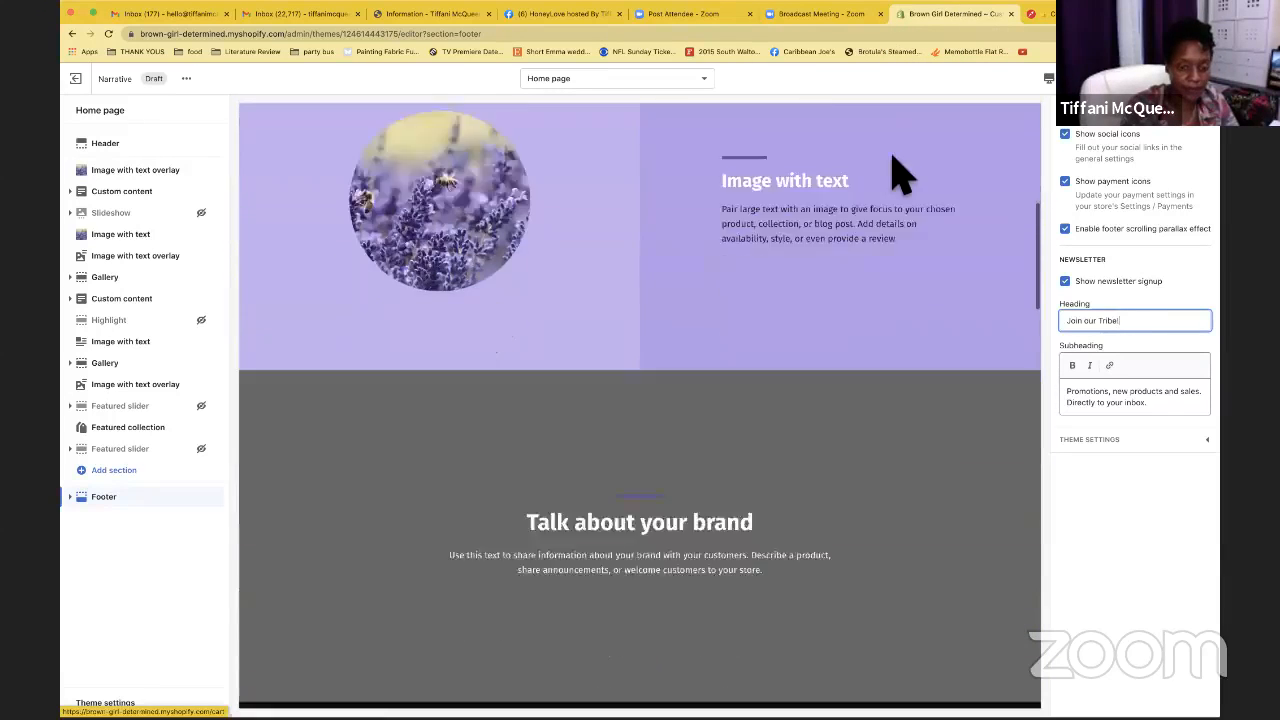
scroll(898, 175, down, 4)
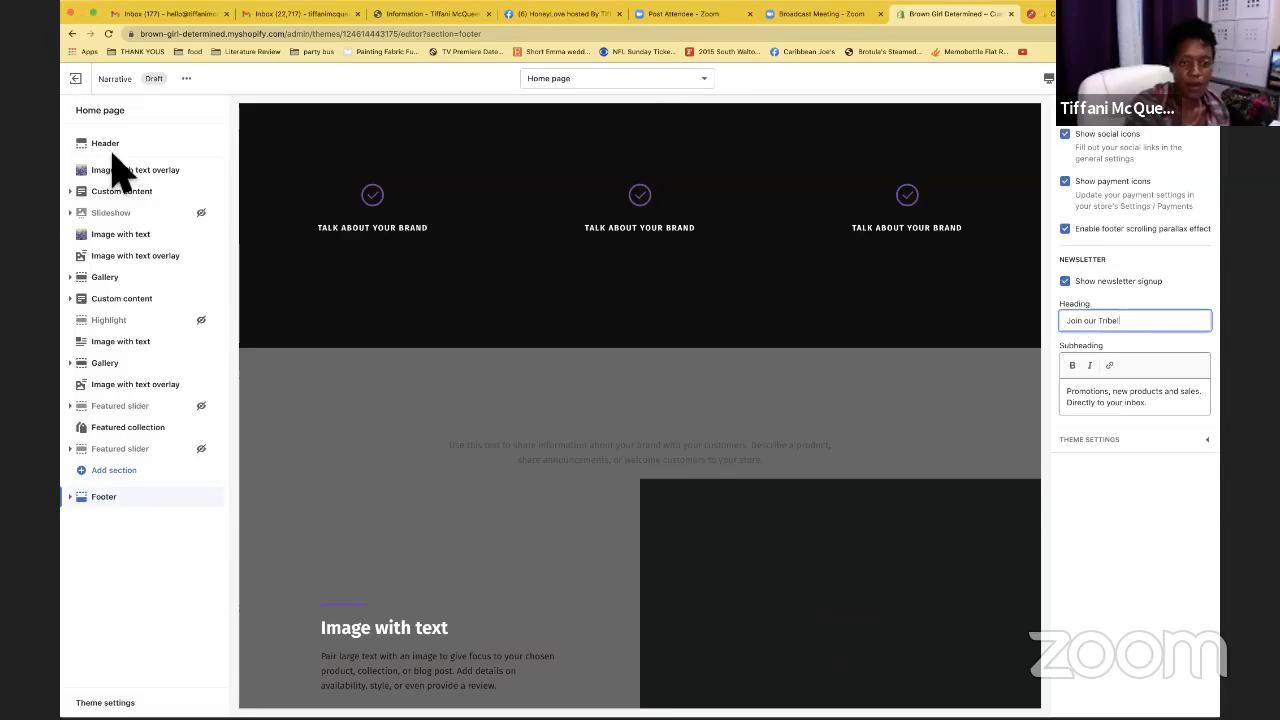
Browse the Products and Pages template groups, then scroll the template list down to Cart
click(635, 88)
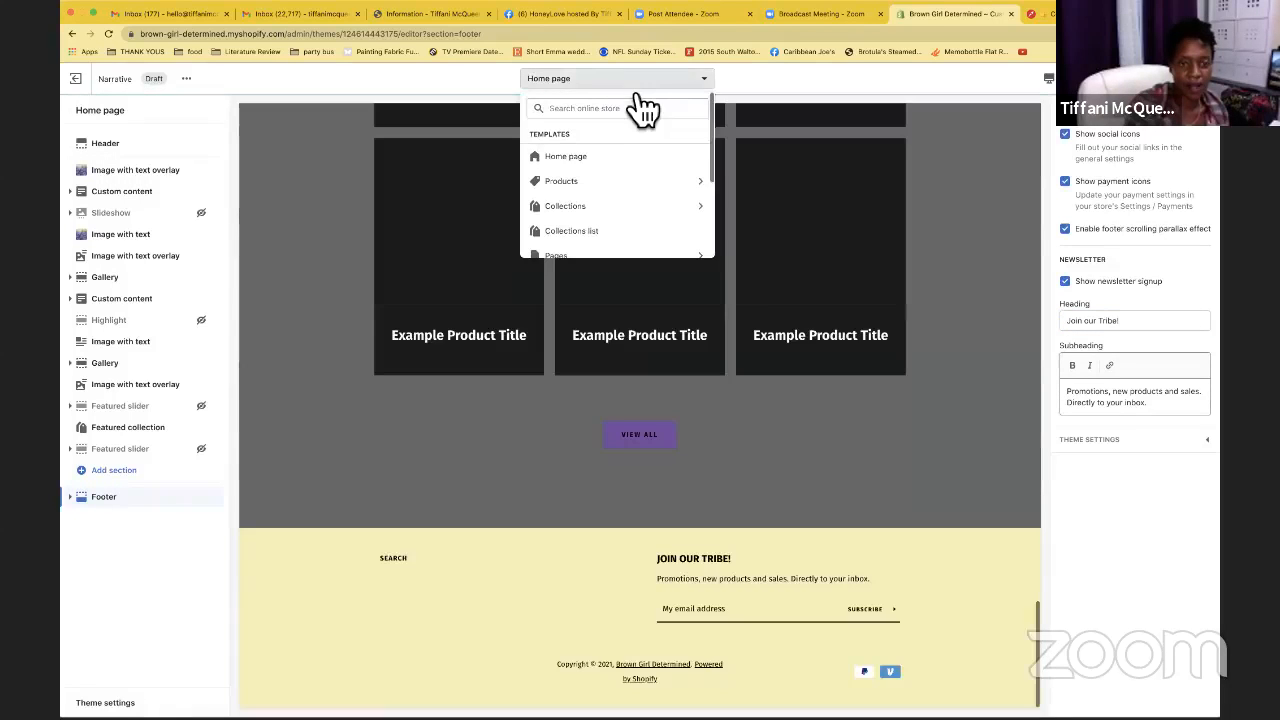
click(594, 183)
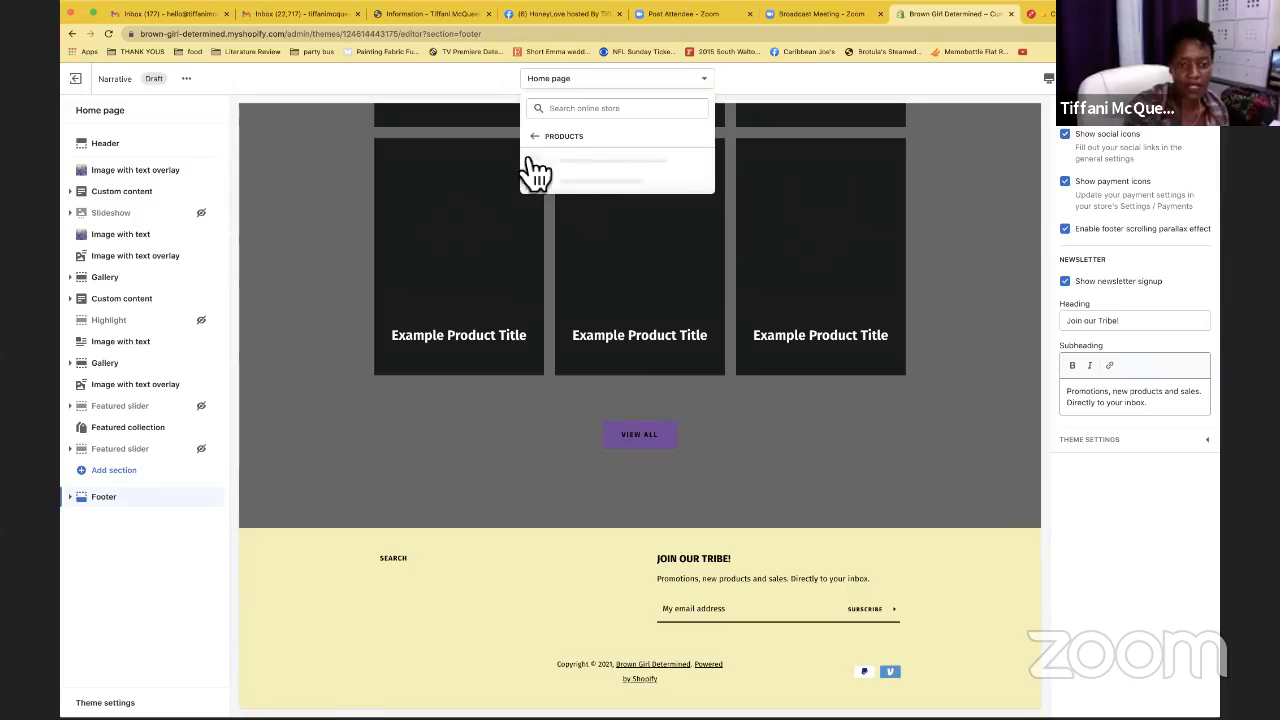
scroll(834, 223, up, 3)
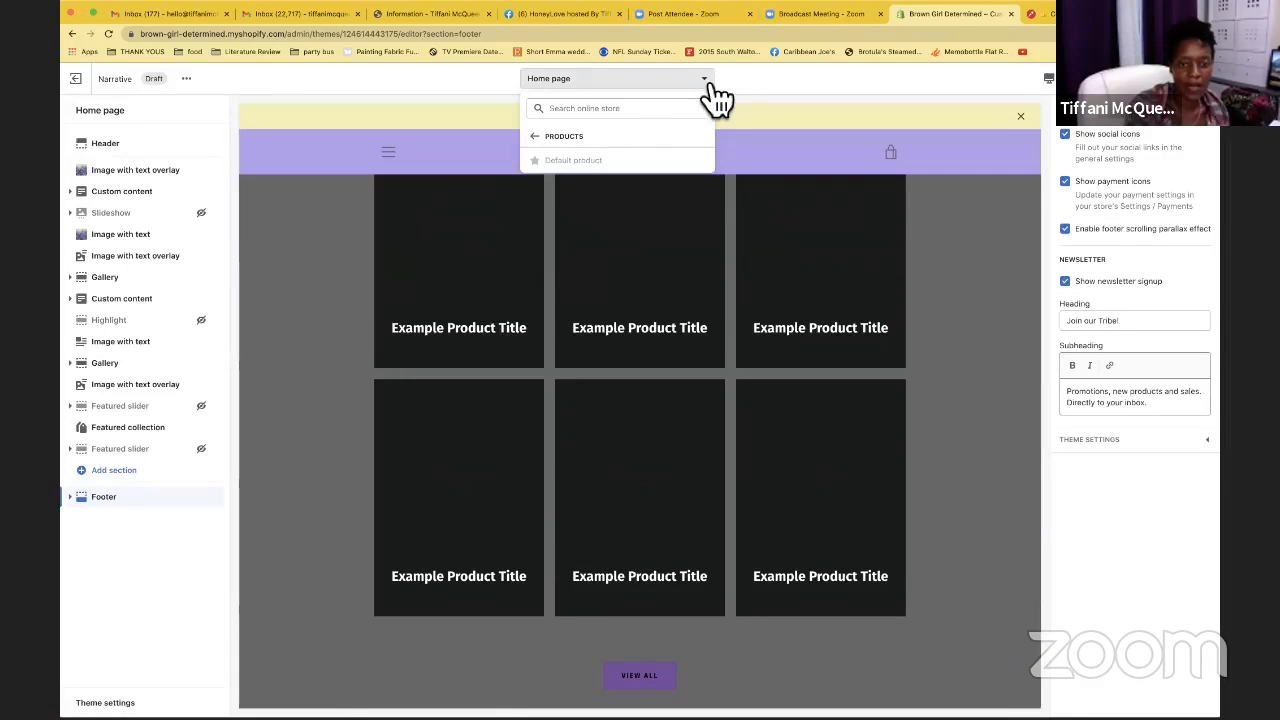
click(540, 136)
scroll(650, 190, down, 5)
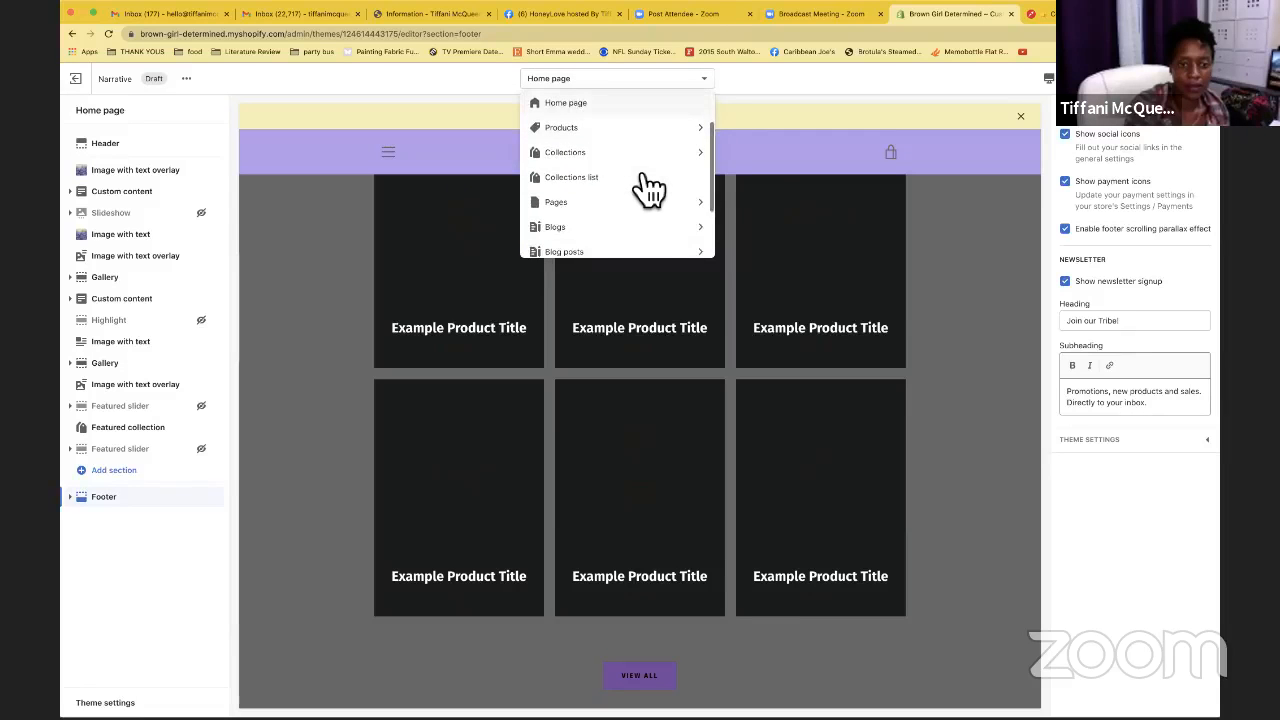
scroll(614, 177, down, 2)
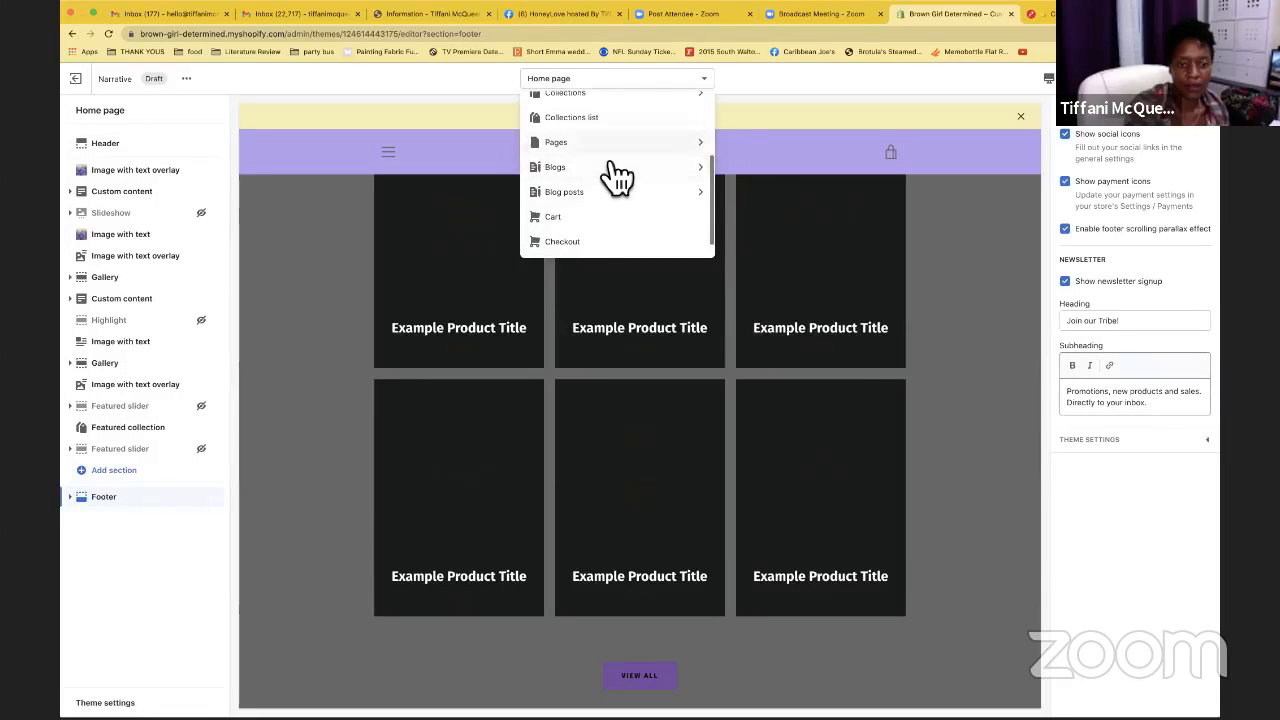
click(610, 128)
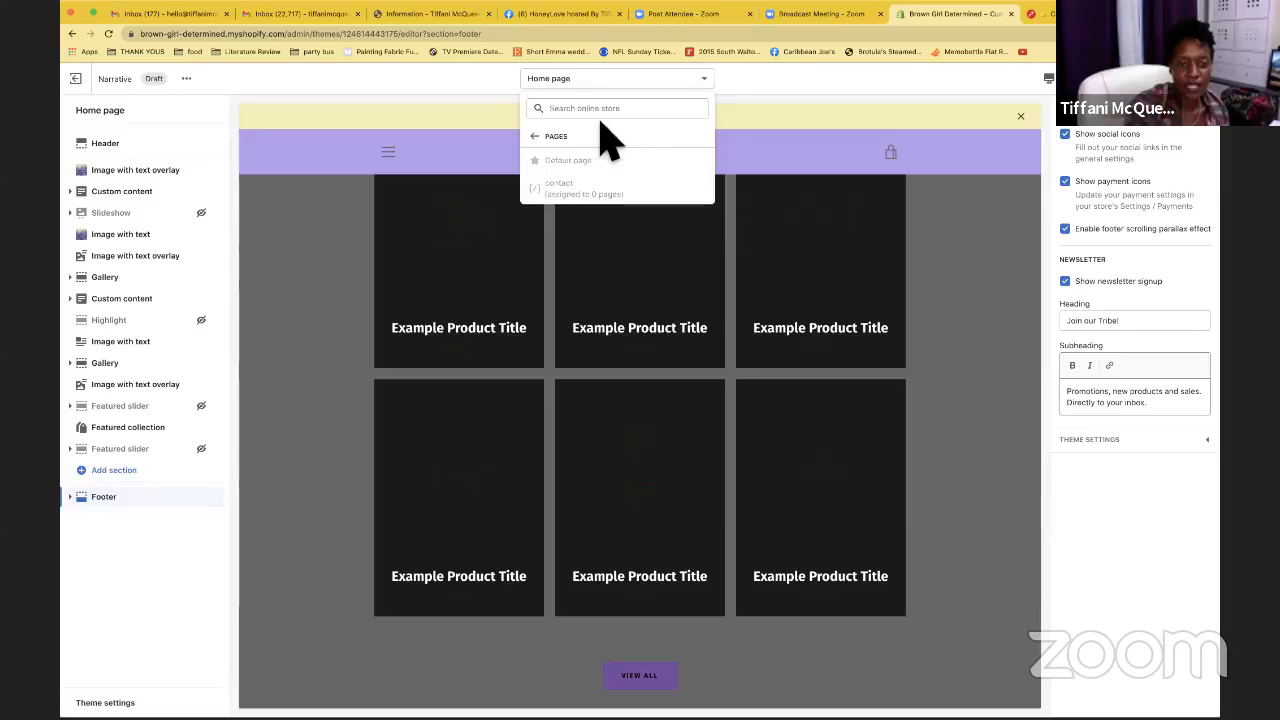
click(538, 137)
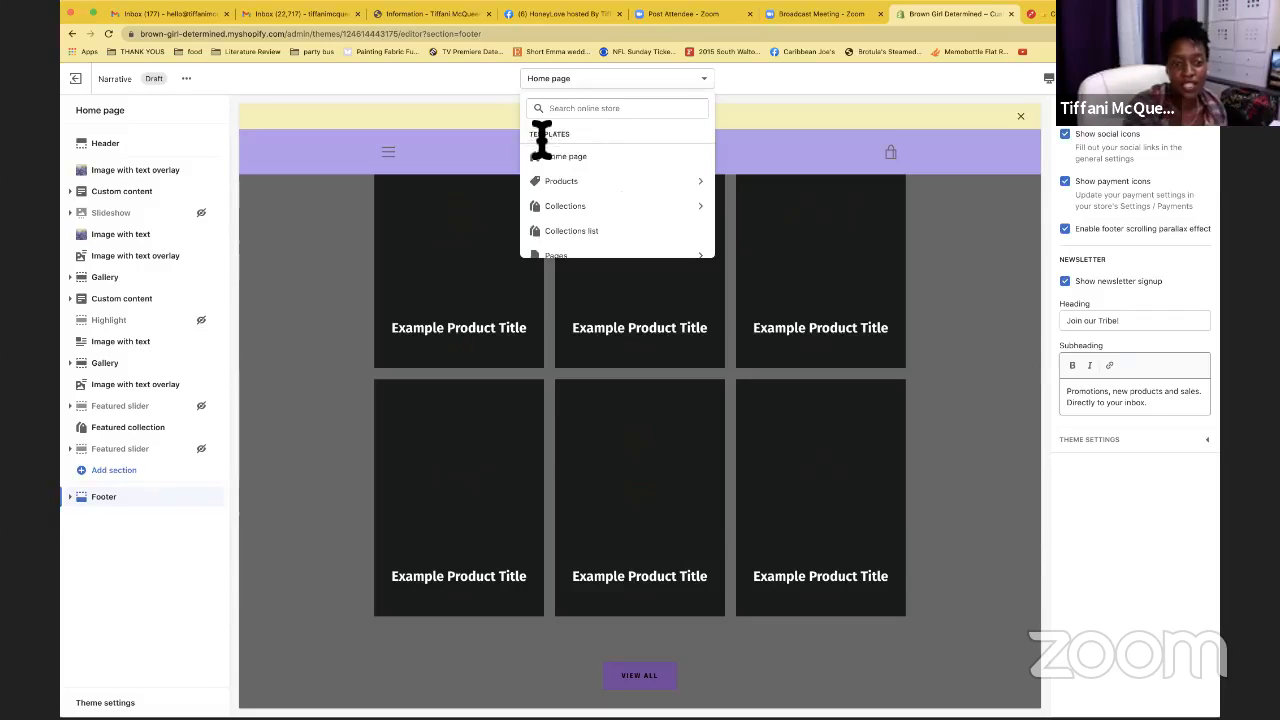
scroll(646, 206, down, 1)
scroll(646, 206, down, 1)
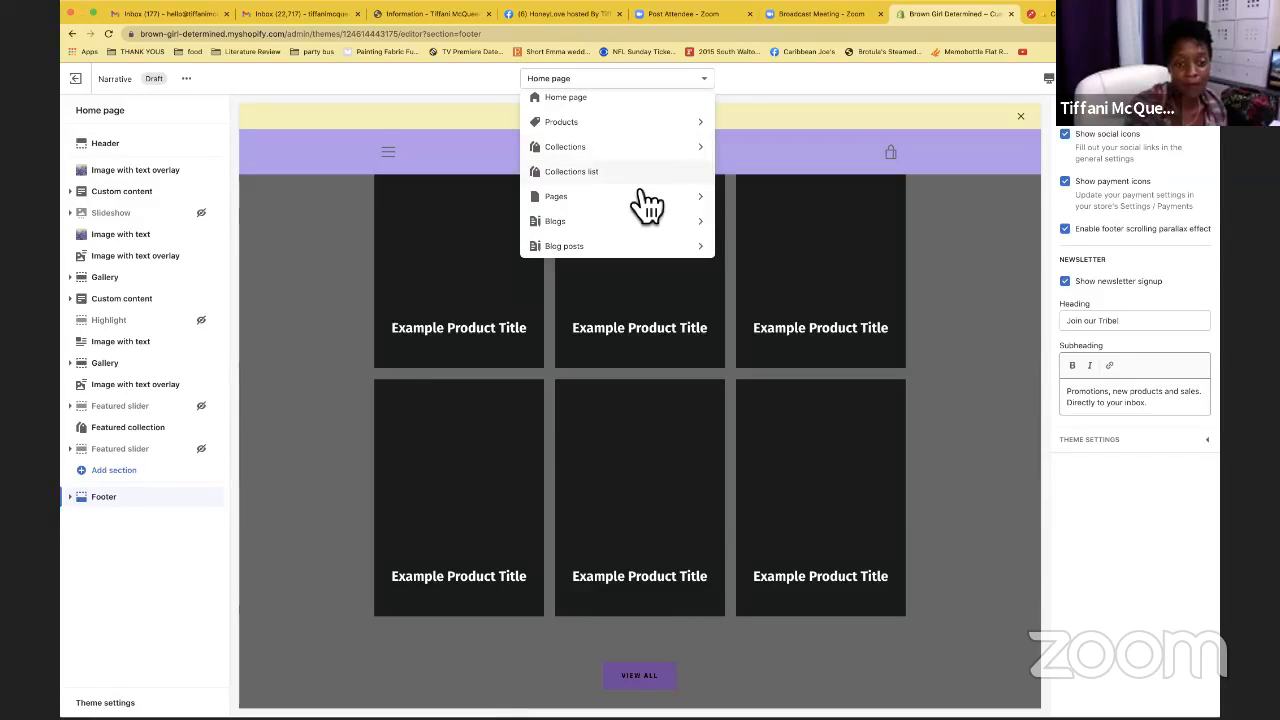
scroll(646, 206, down, 3)
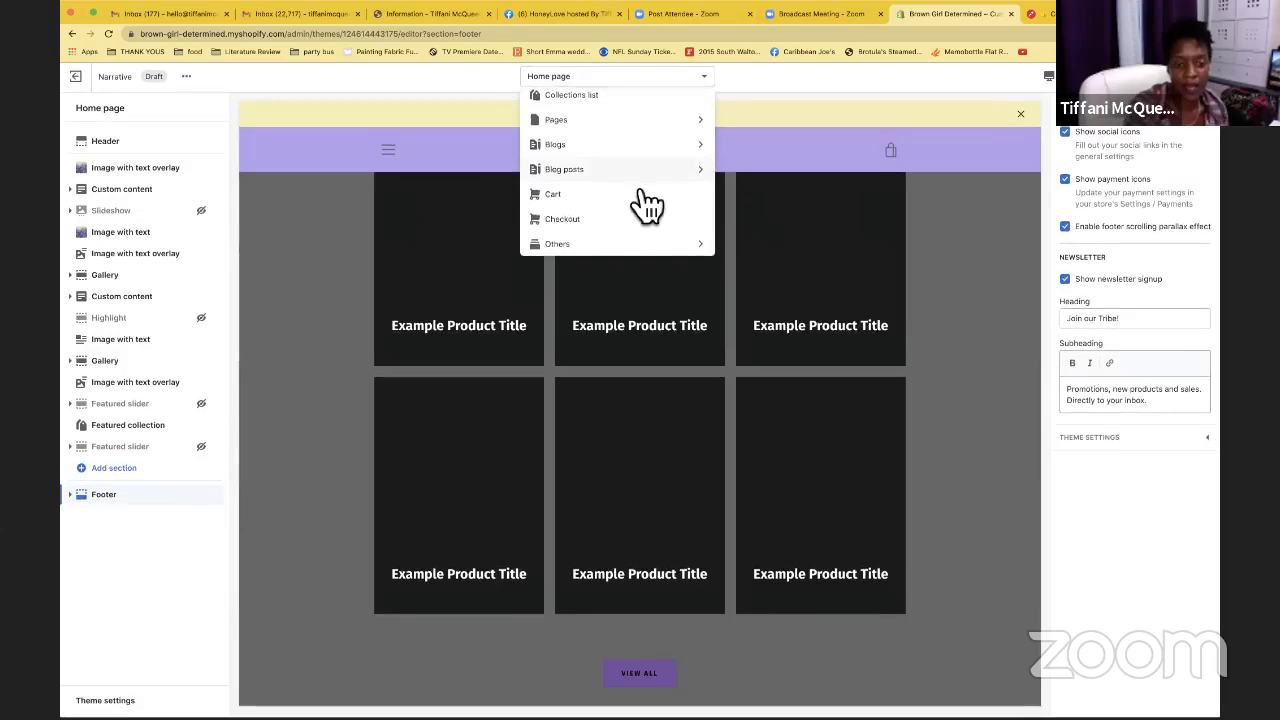
Preview the Cart template and look over the password, gift card, 404 and search templates
click(573, 205)
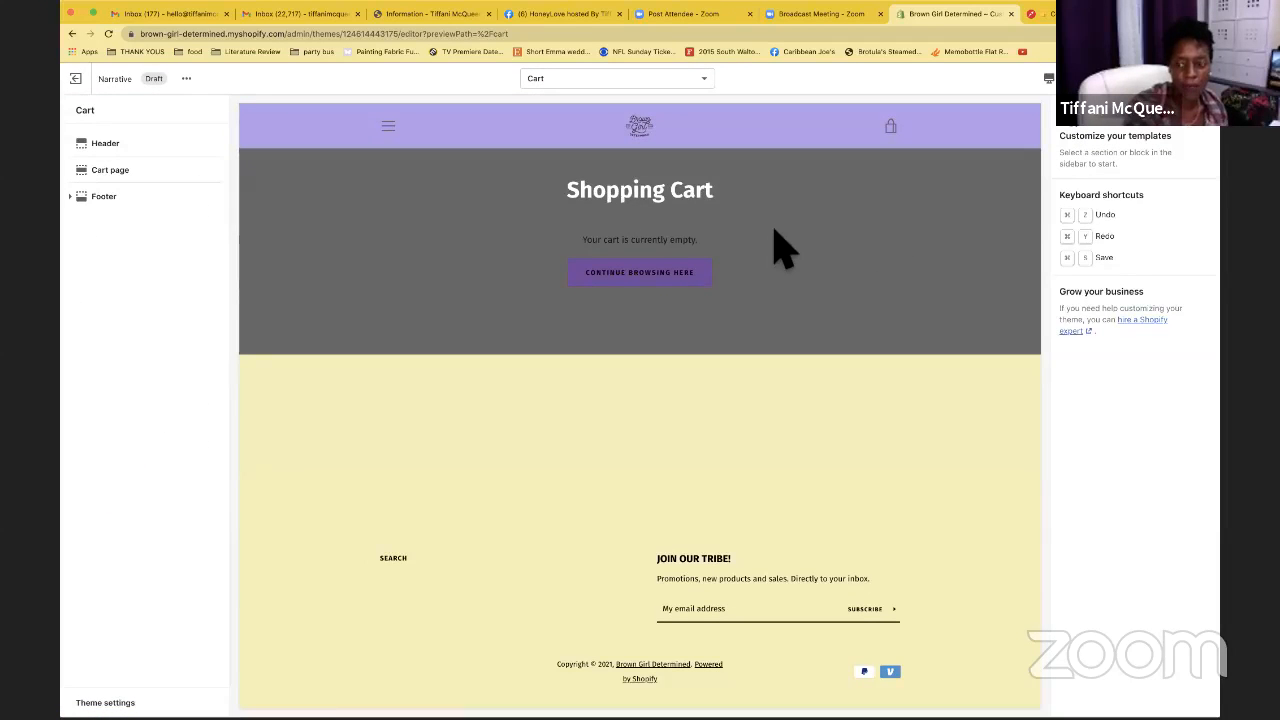
click(705, 80)
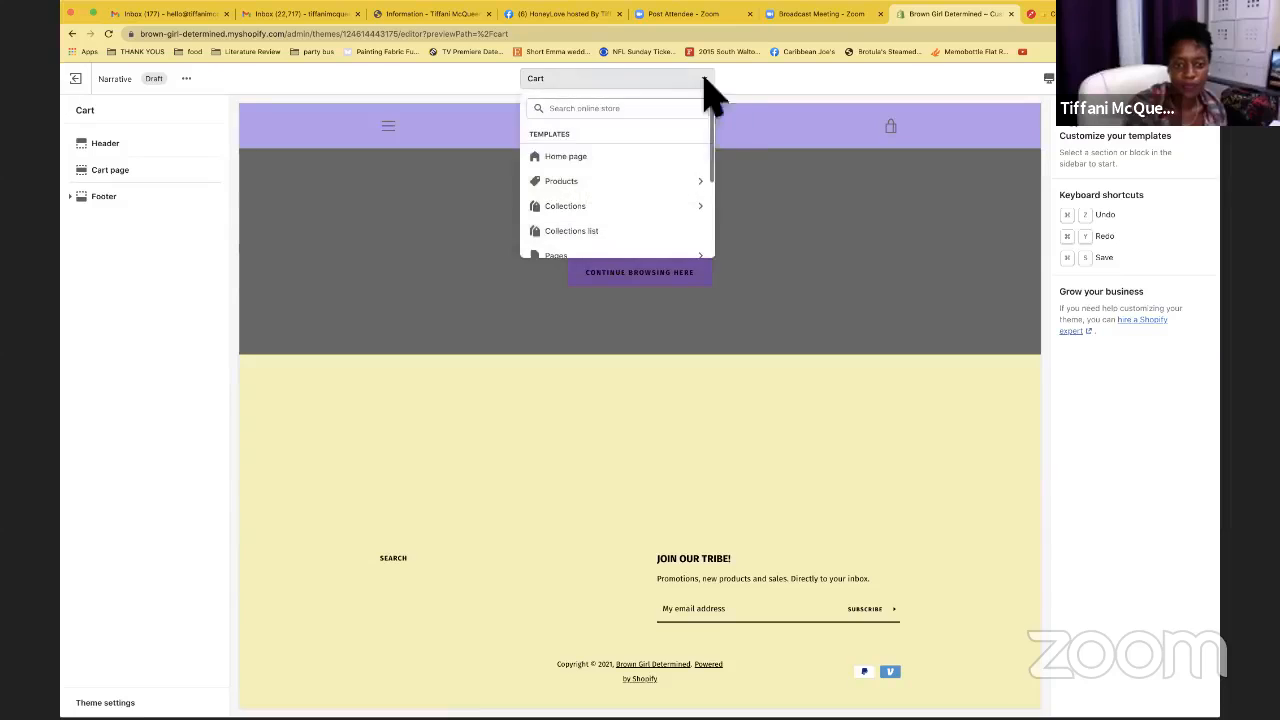
scroll(643, 210, down, 3)
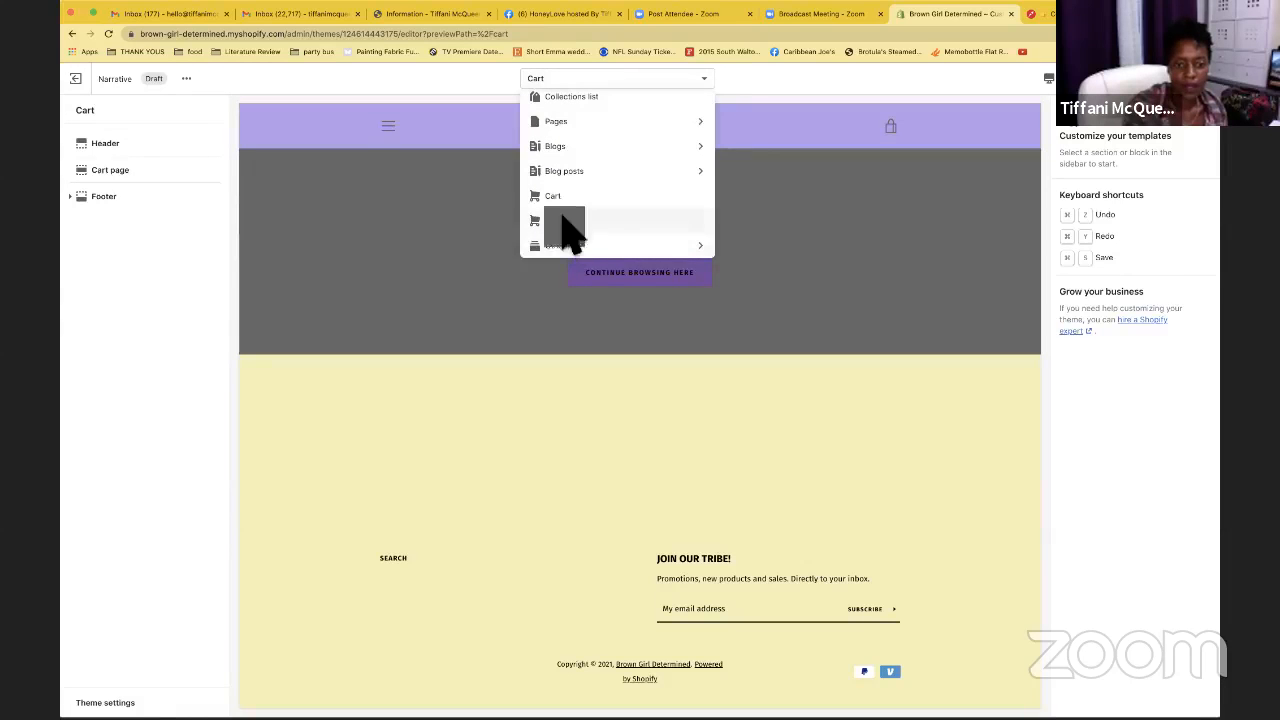
click(563, 220)
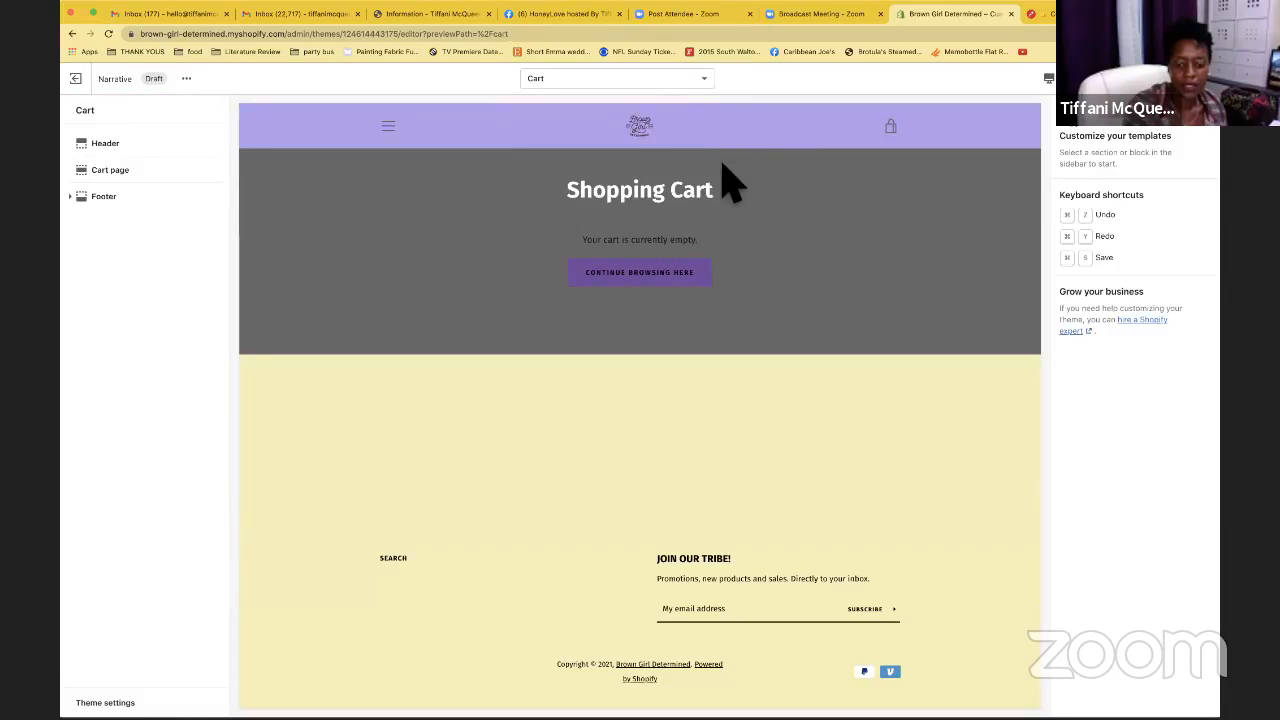
click(700, 86)
scroll(650, 180, down, 3)
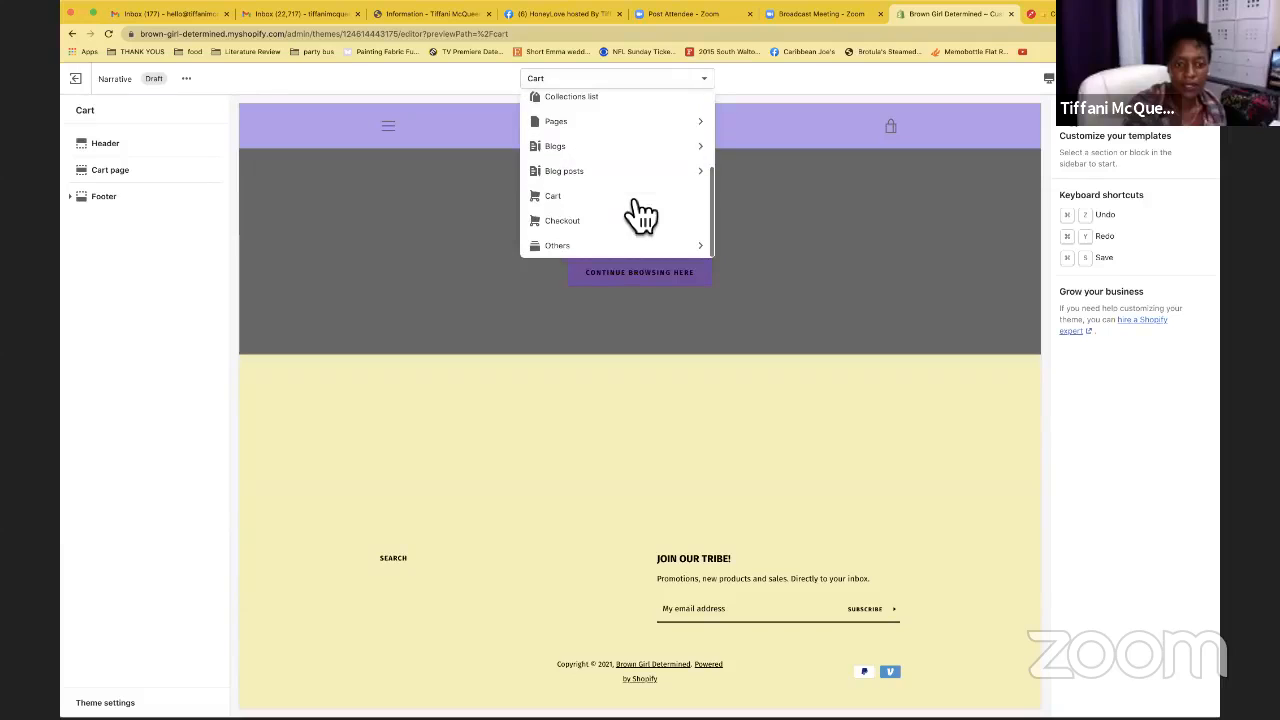
click(584, 248)
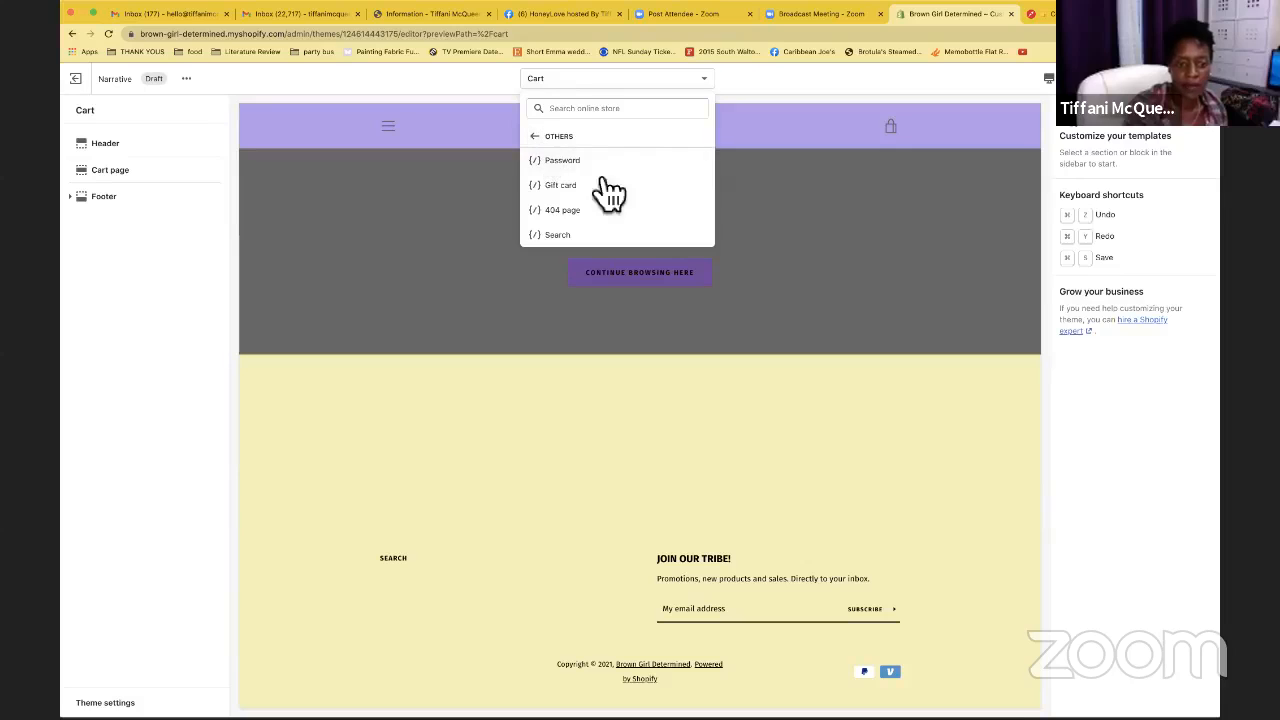
click(541, 139)
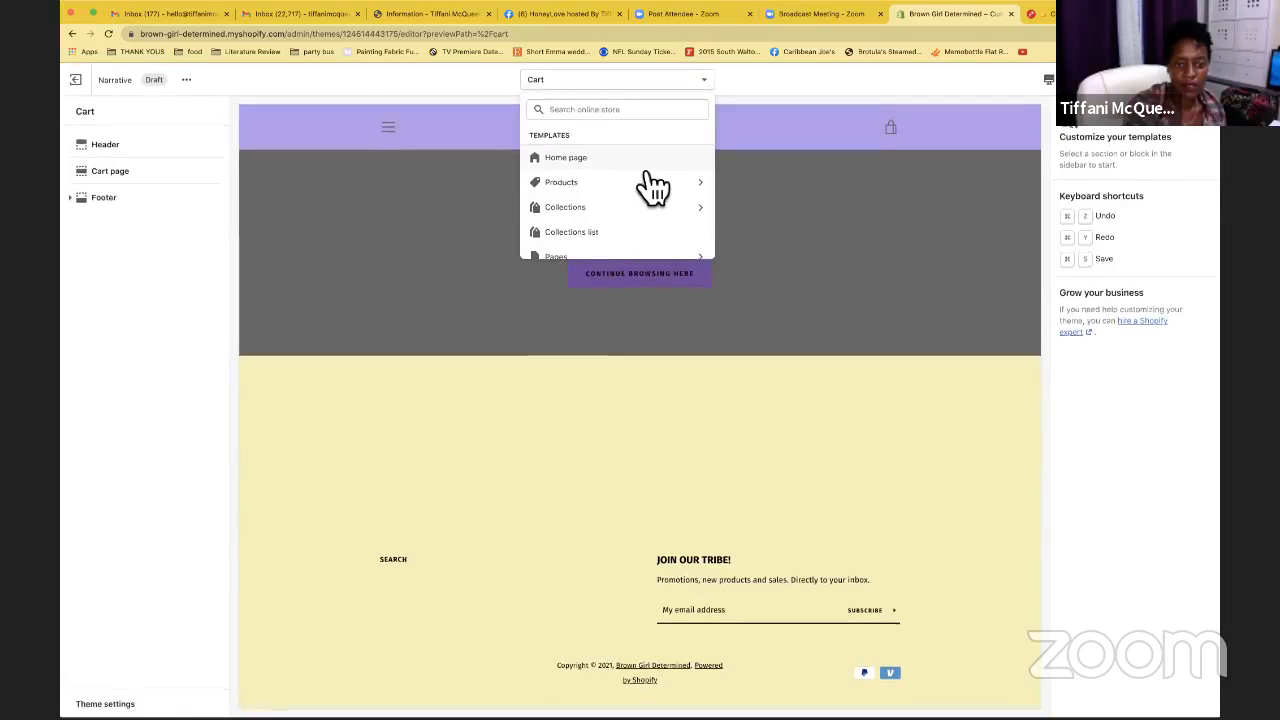
scroll(652, 185, down, 1)
scroll(652, 185, down, 3)
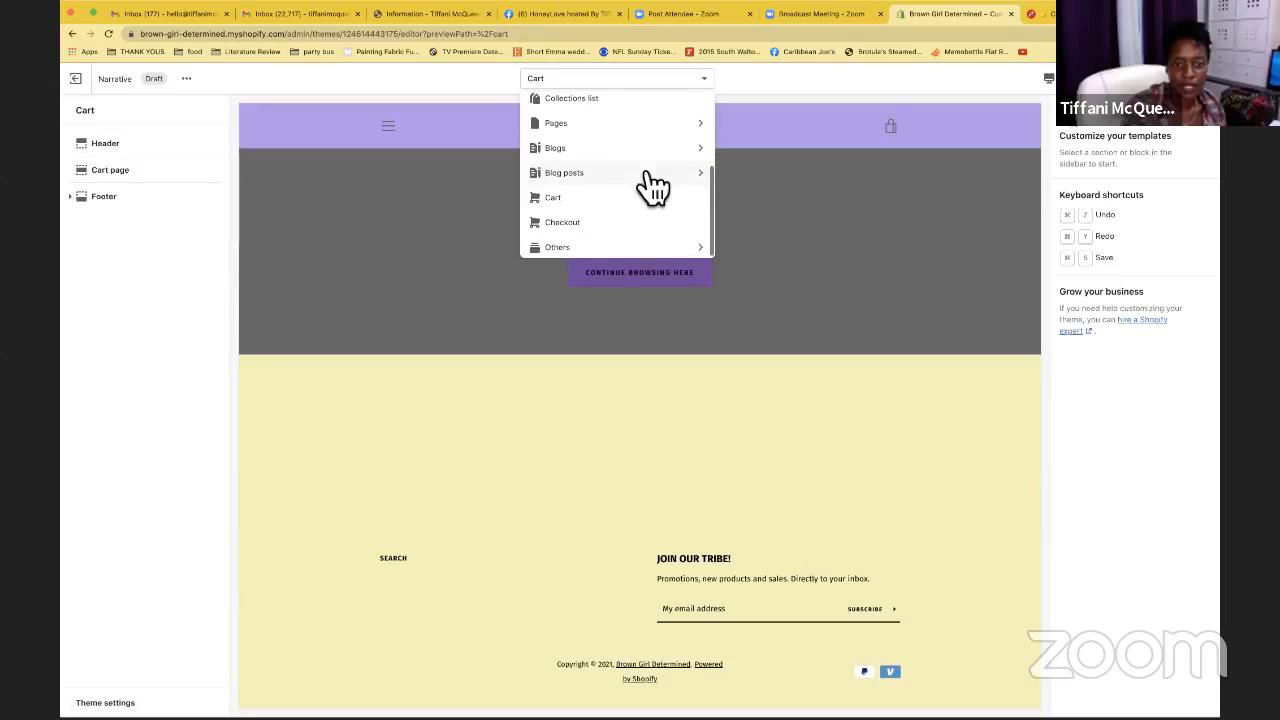
scroll(640, 150, up, 4)
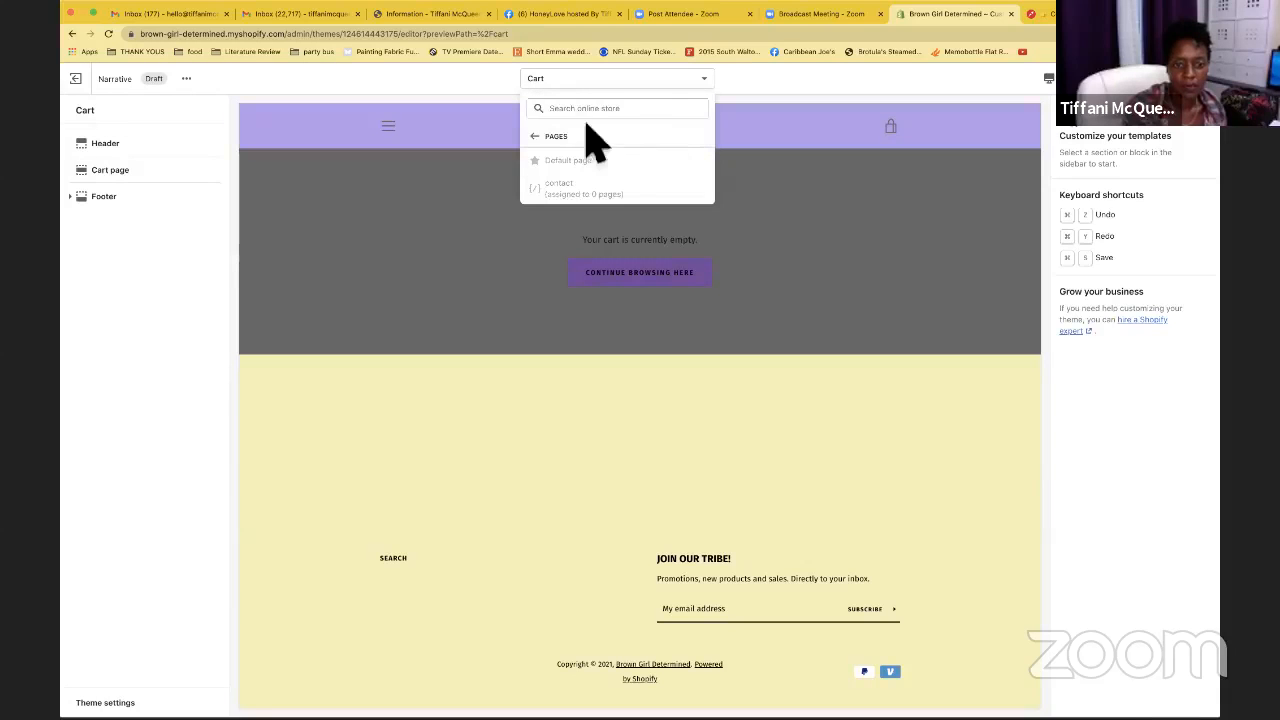
click(770, 87)
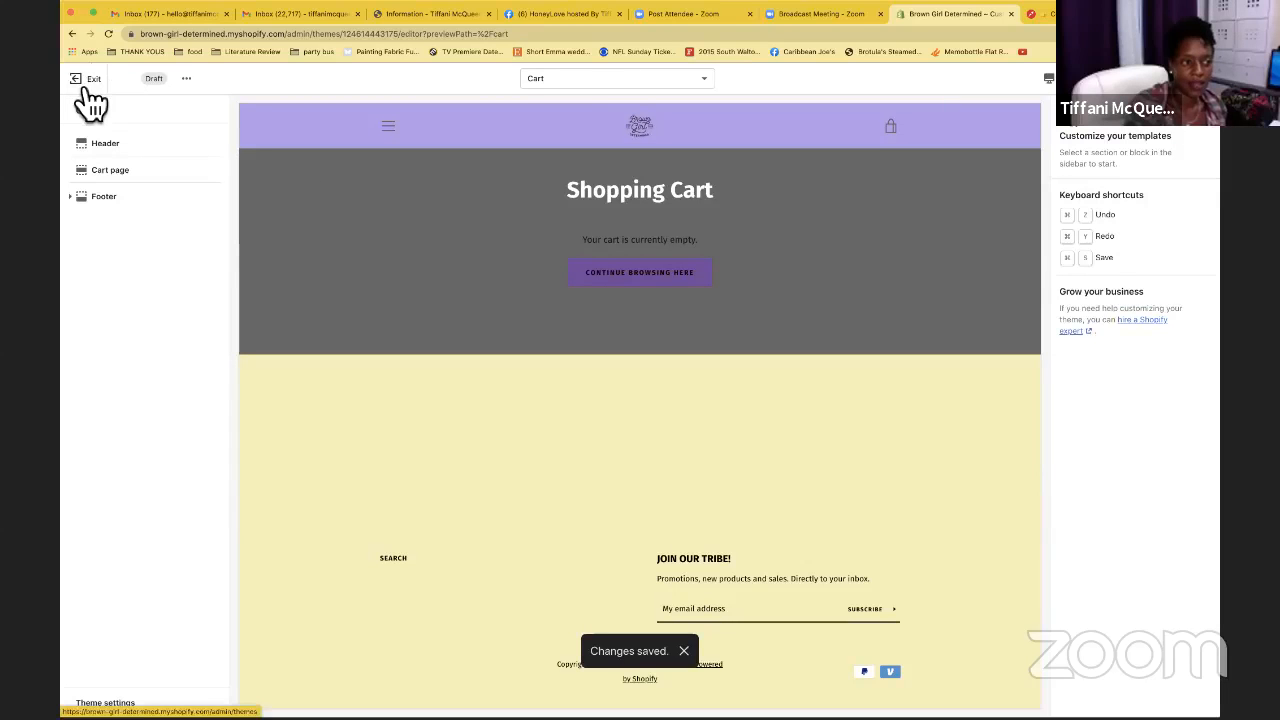
Exit to the Themes page and show the Actions menu for Narrative in the theme library
click(87, 86)
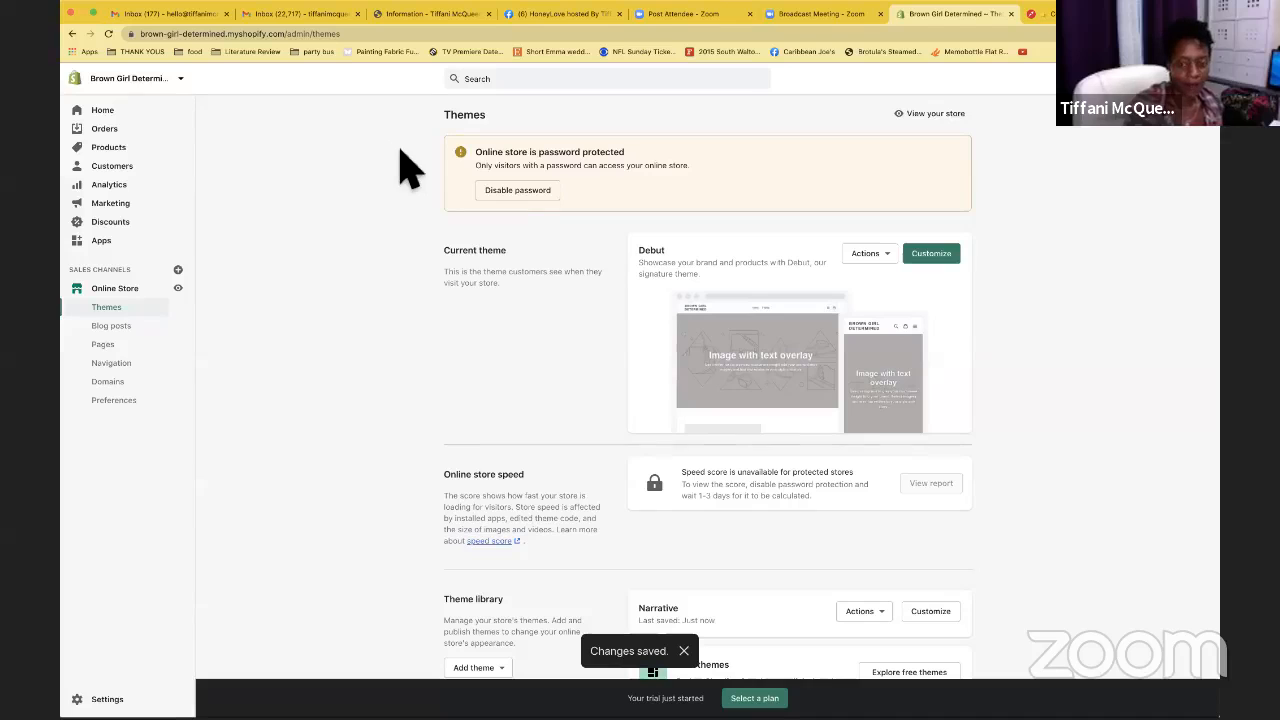
scroll(410, 230, down, 2)
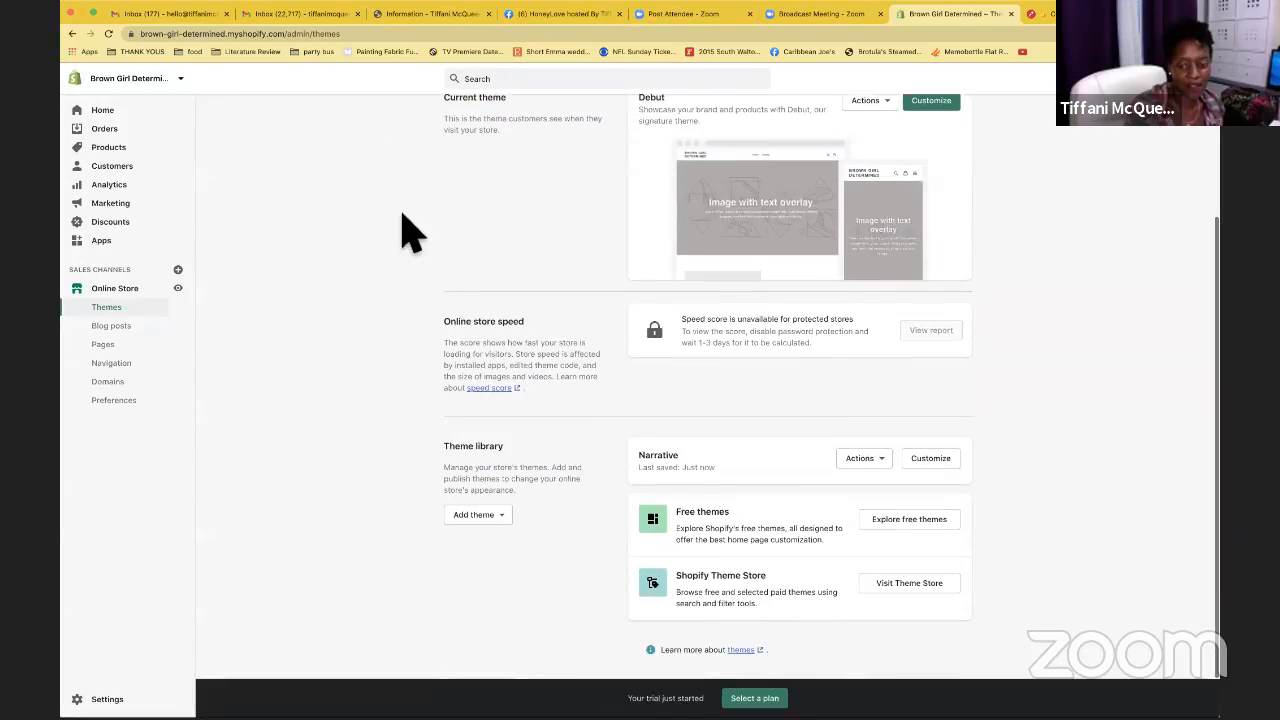
scroll(917, 355, up, 1)
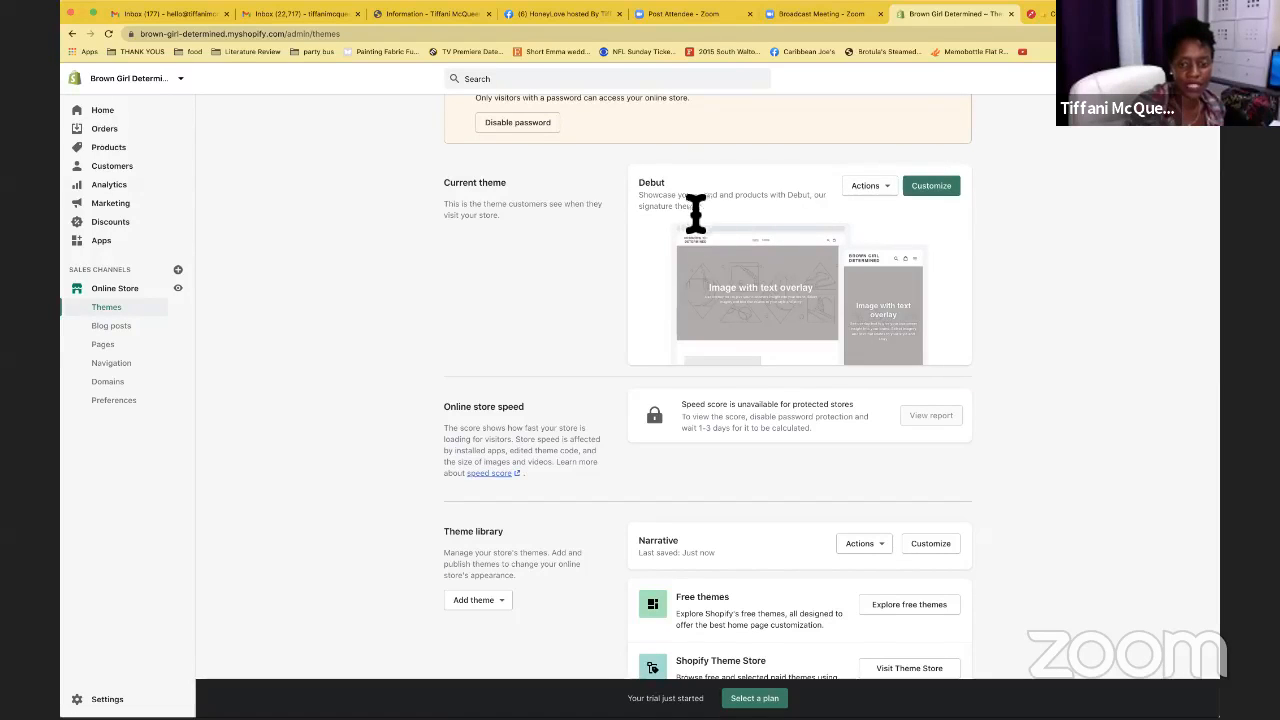
scroll(778, 237, down, 2)
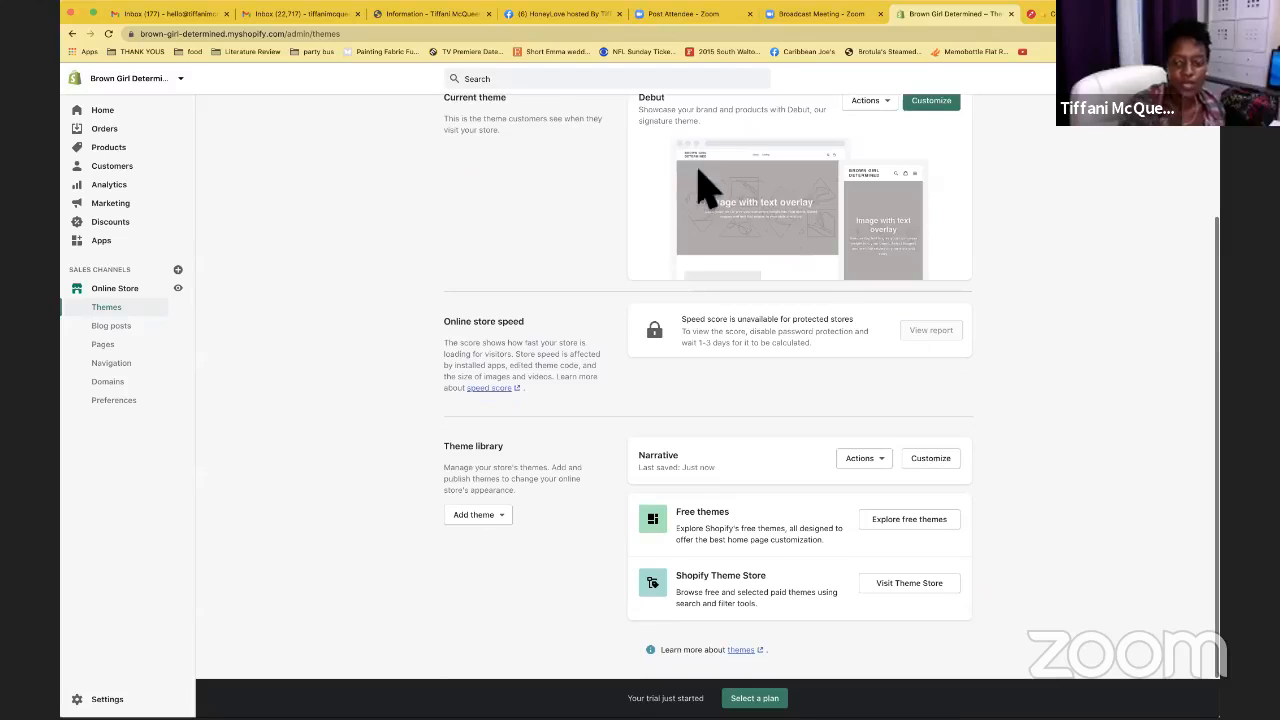
click(882, 464)
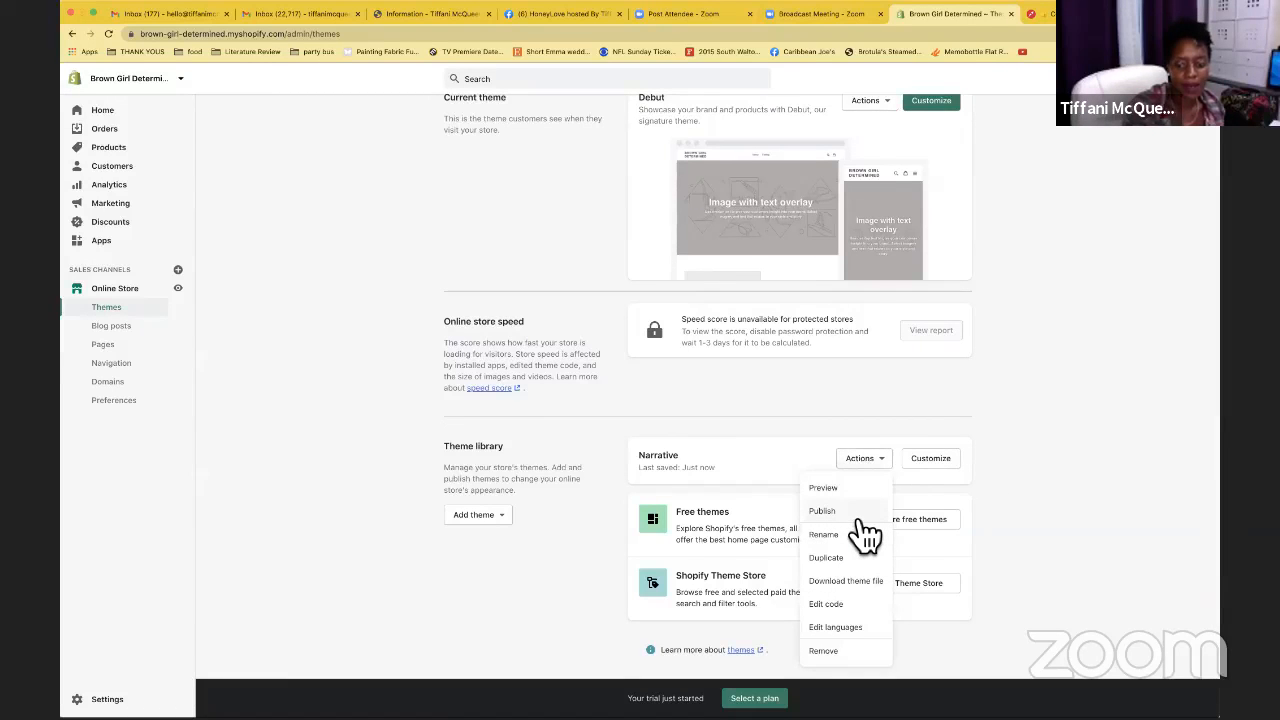
Publish the Narrative theme from its Actions menu and confirm, moving Debut into the theme library
click(862, 514)
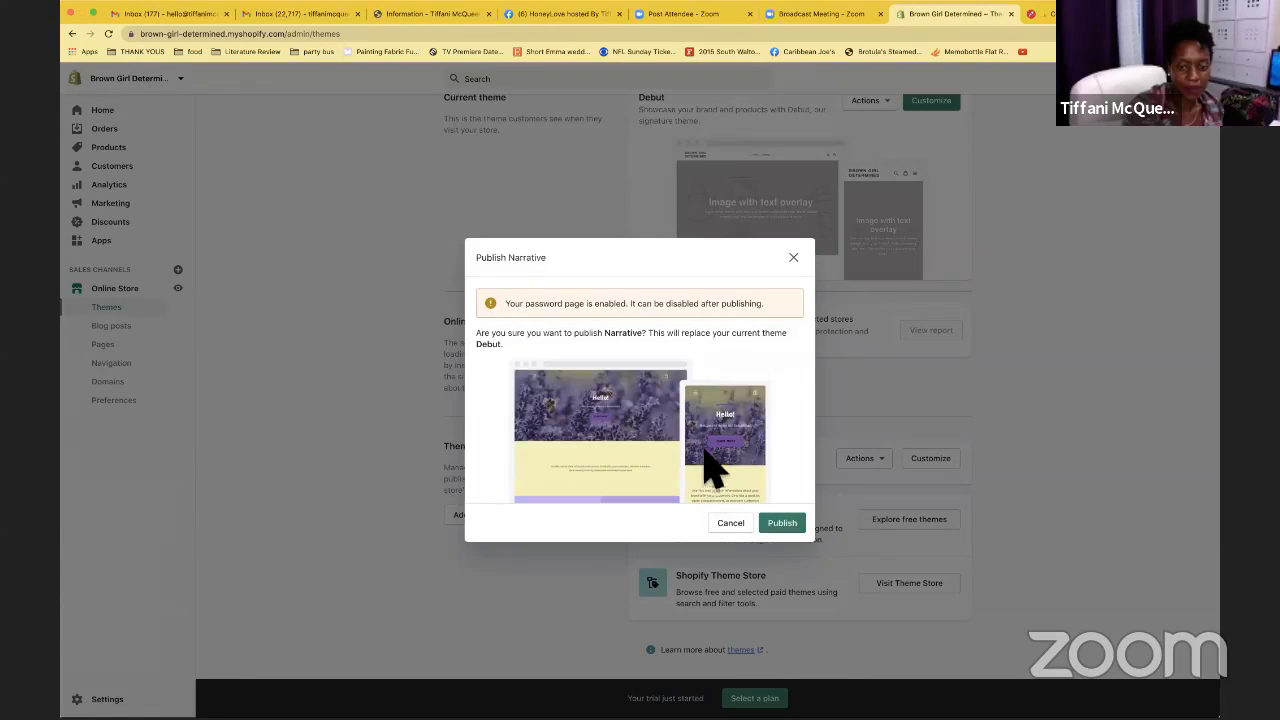
scroll(711, 432, down, 1)
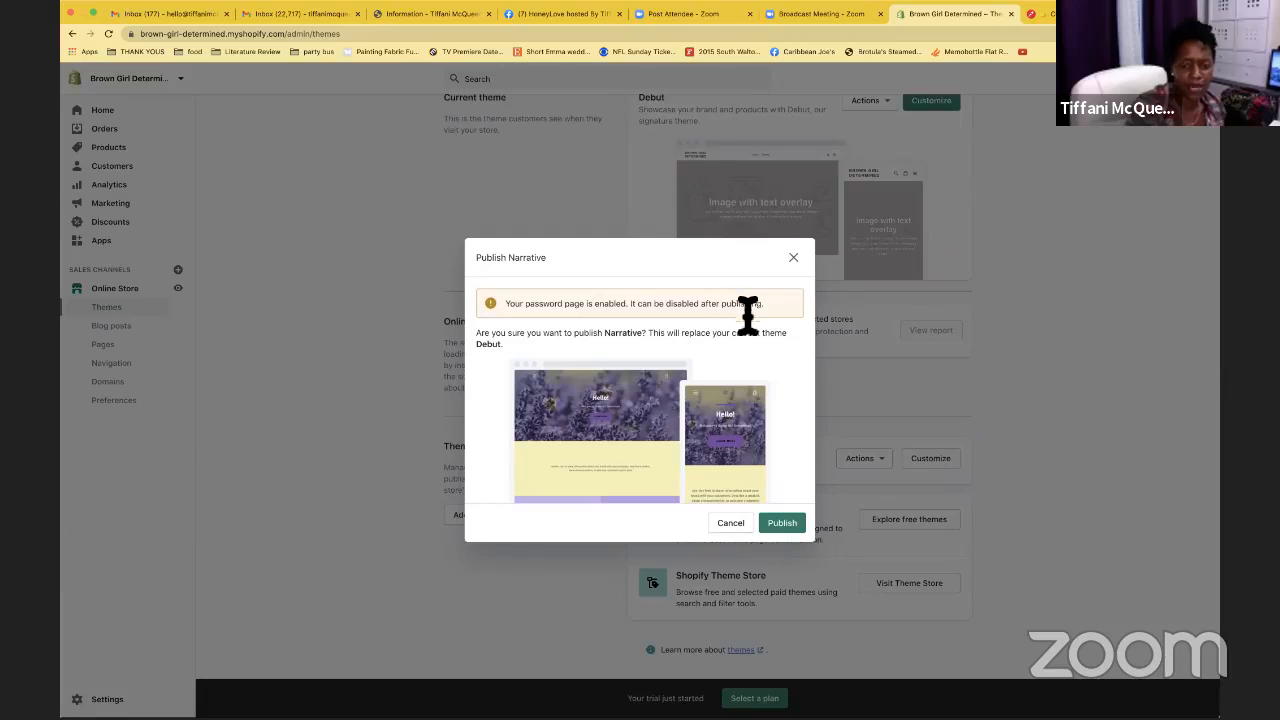
click(787, 533)
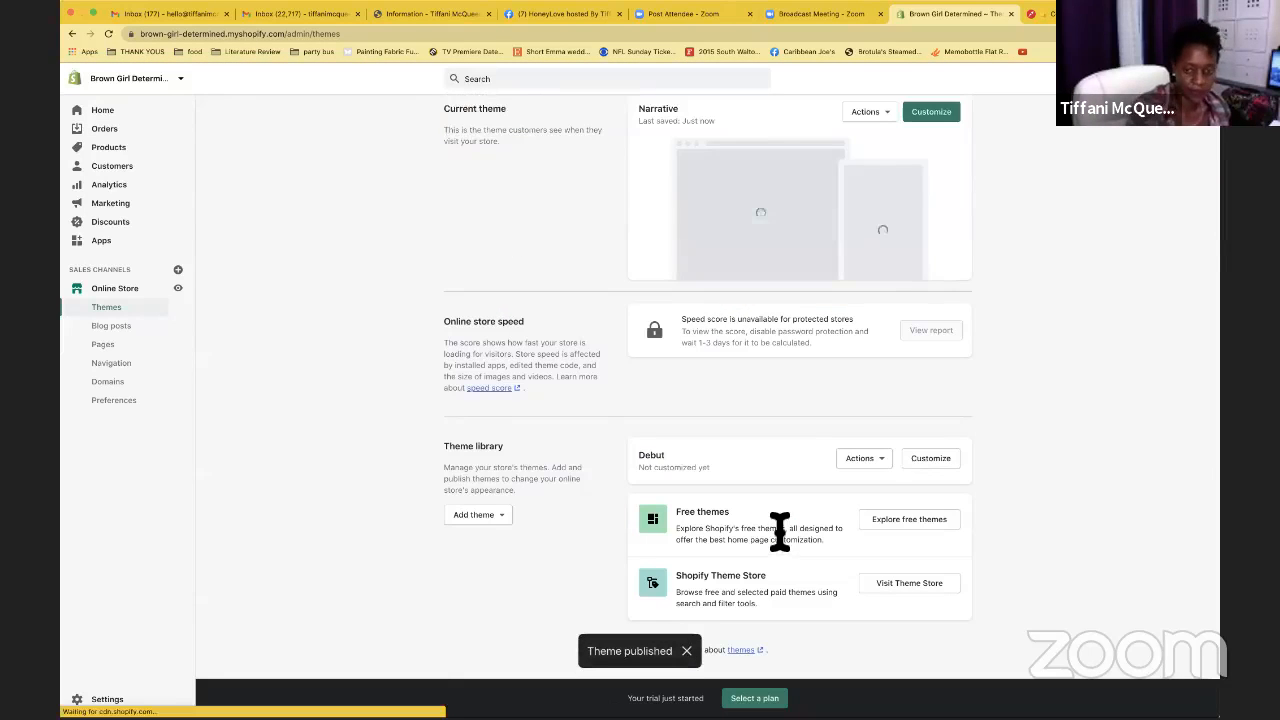
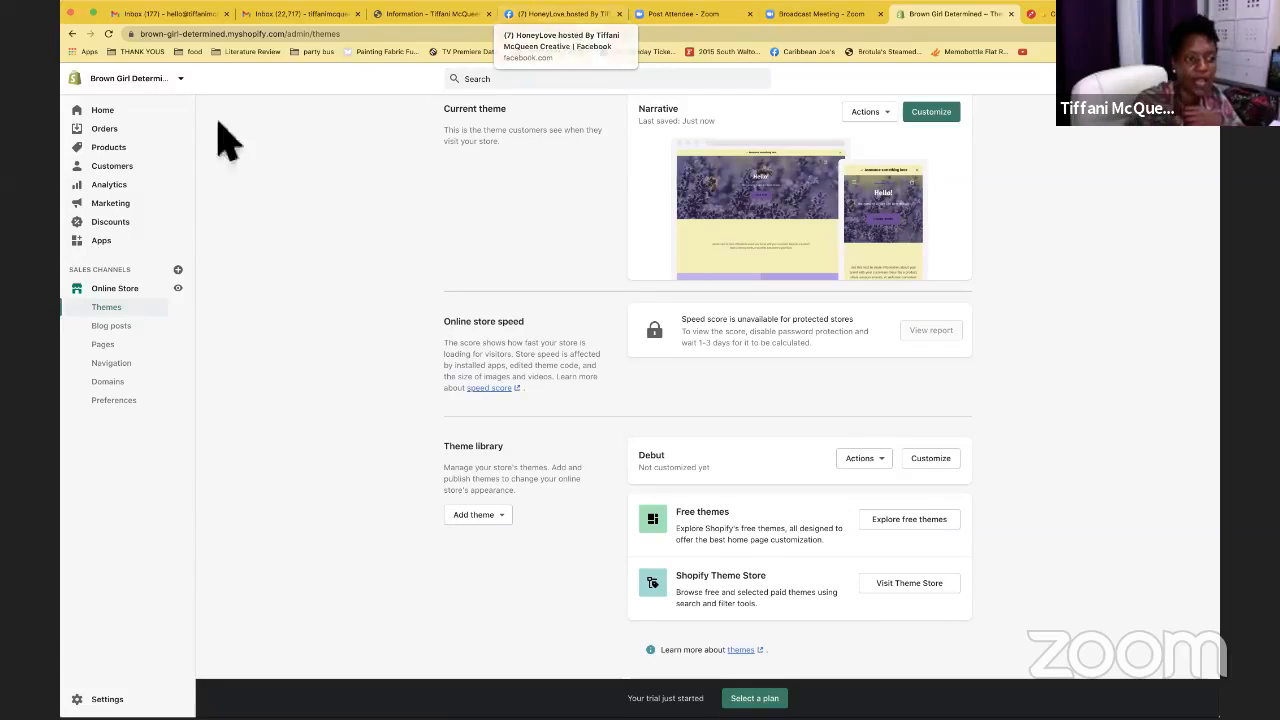
Go from Blog posts to the Online Store's empty Pages list
click(140, 332)
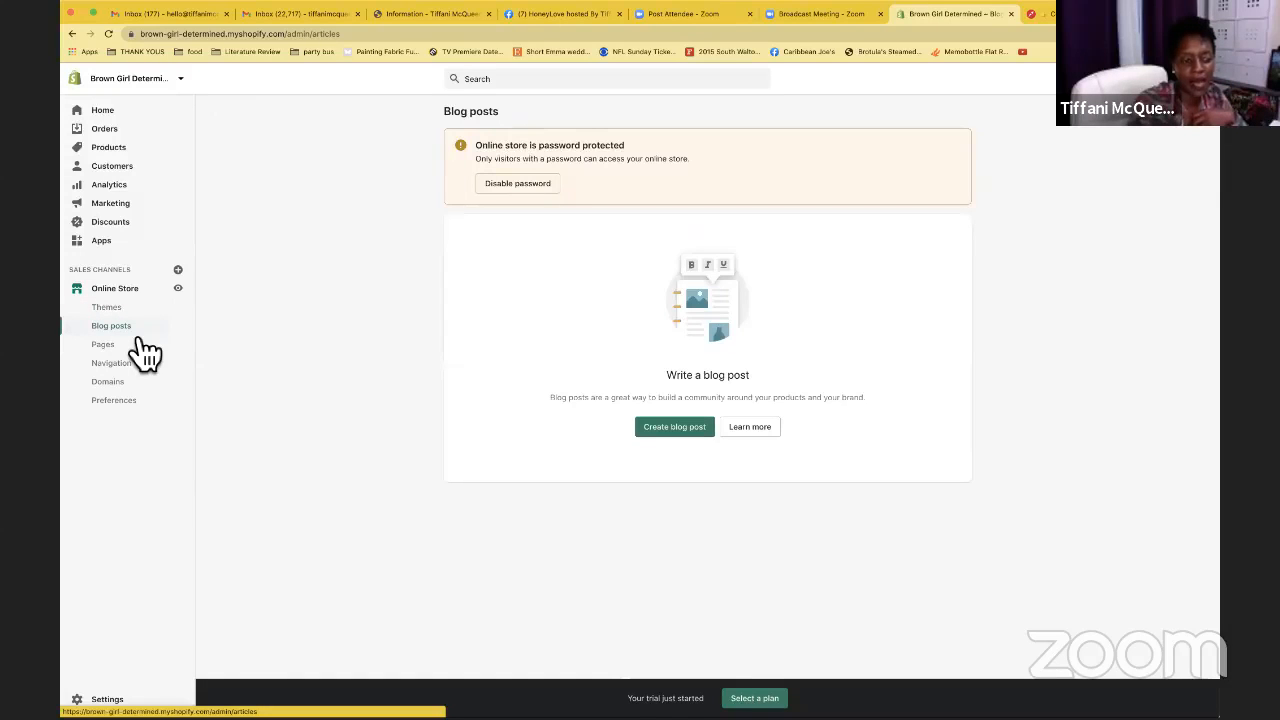
click(126, 352)
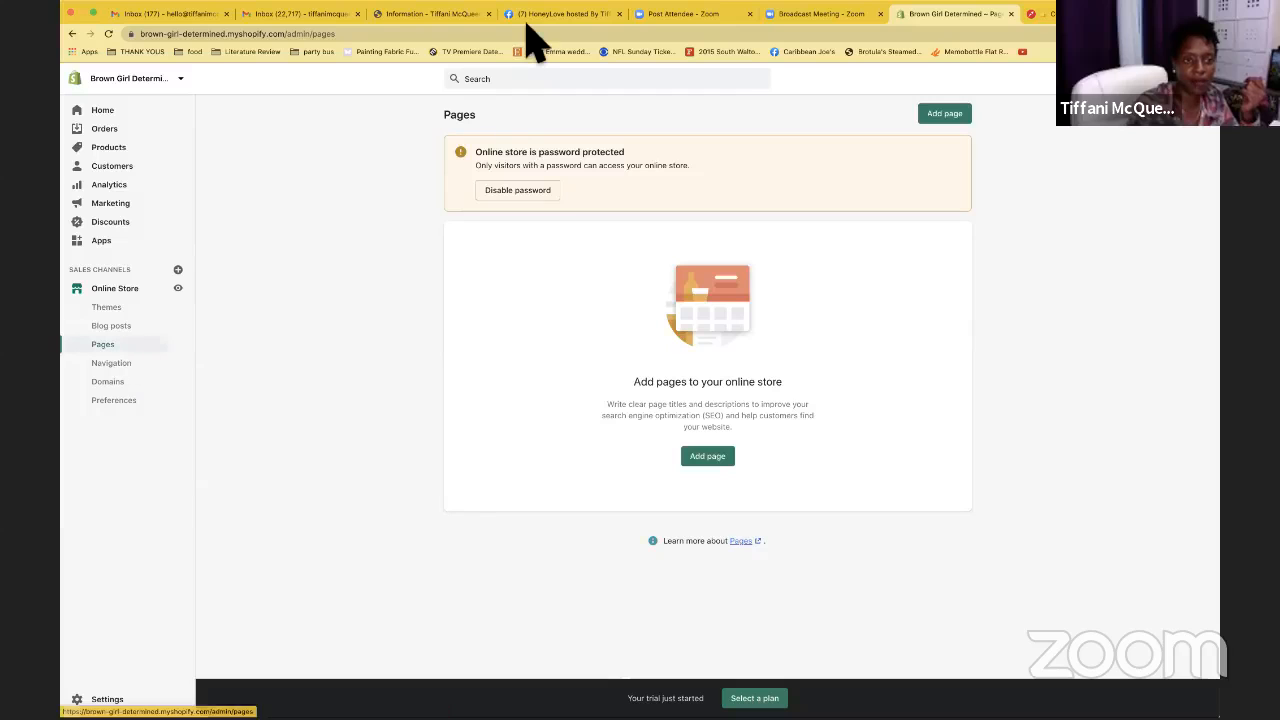
Copy every question and answer from shoptiffani.com's FAQs page, then return to the admin tab
click(411, 16)
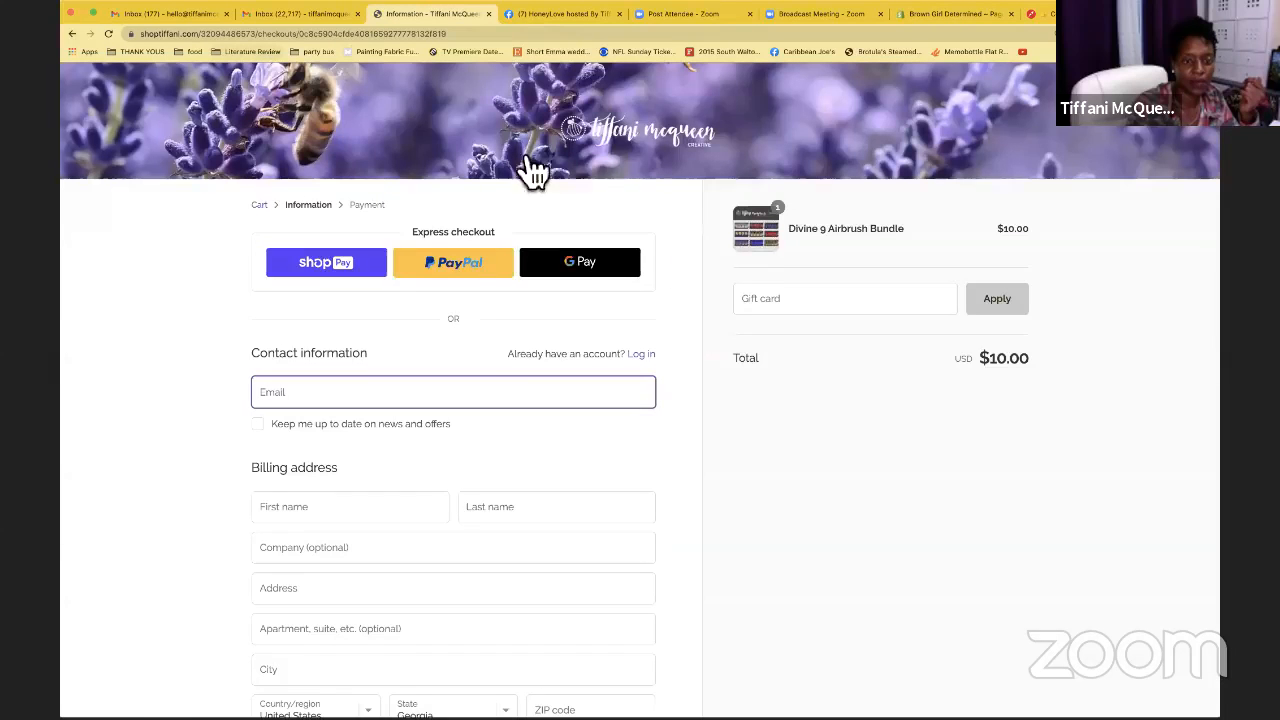
click(616, 140)
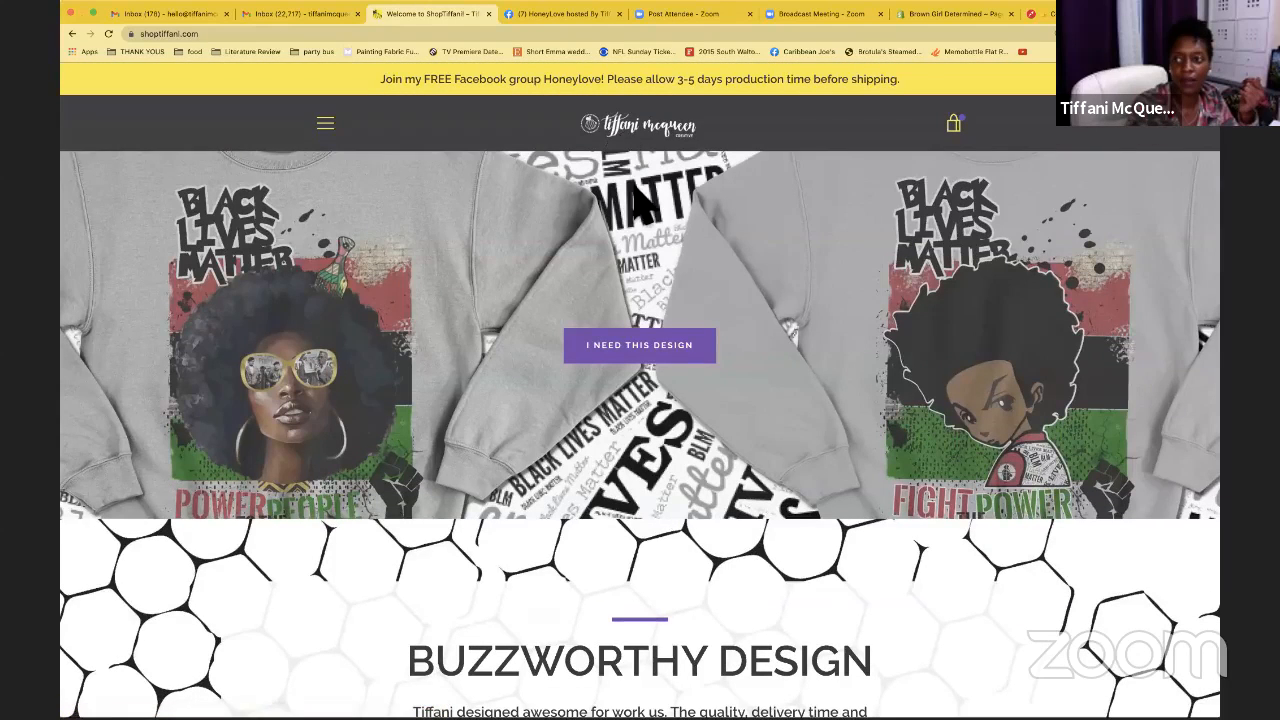
click(328, 126)
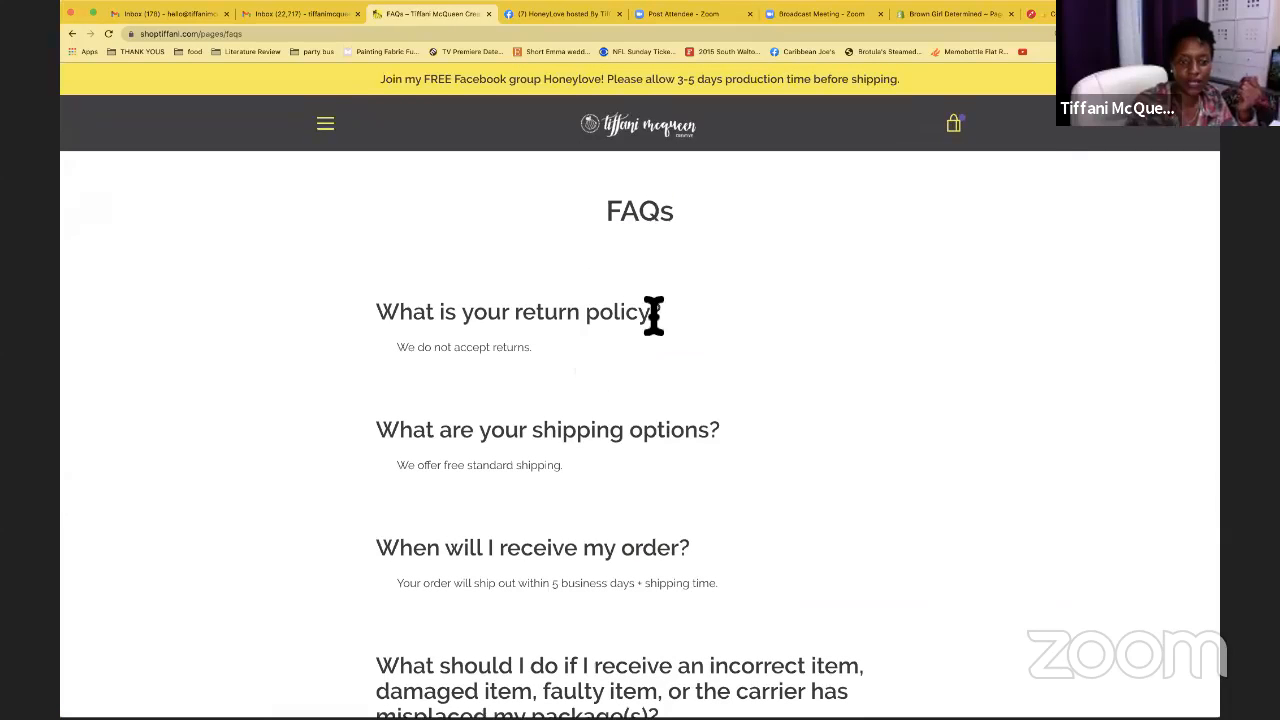
scroll(654, 317, down, 2)
scroll(654, 317, up, 2)
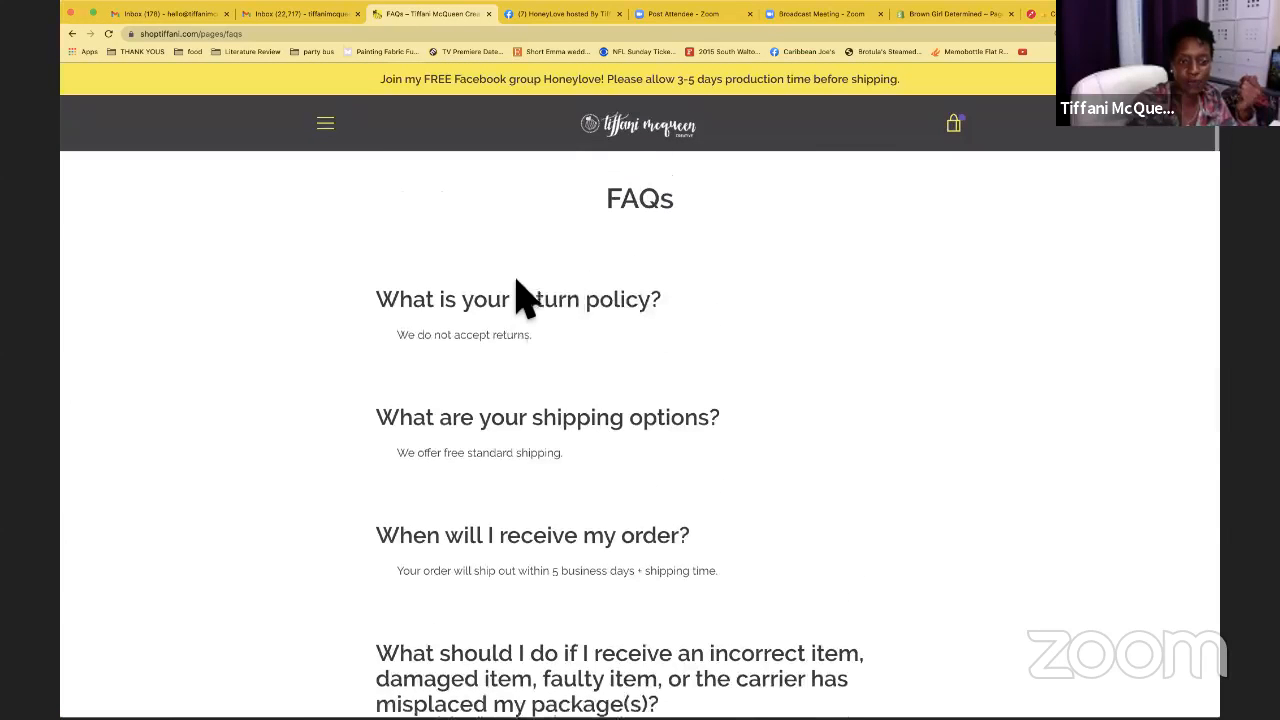
scroll(523, 294, down, 3)
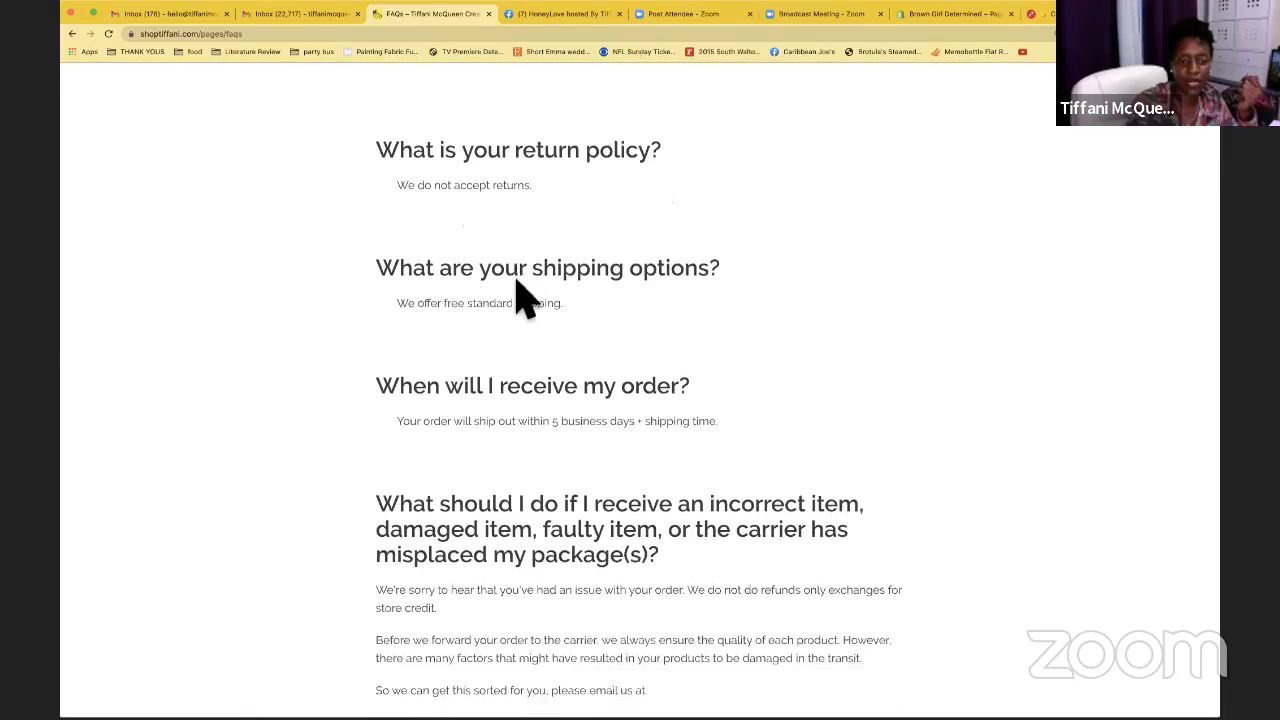
scroll(380, 182, up, 1)
drag(380, 185, 698, 340)
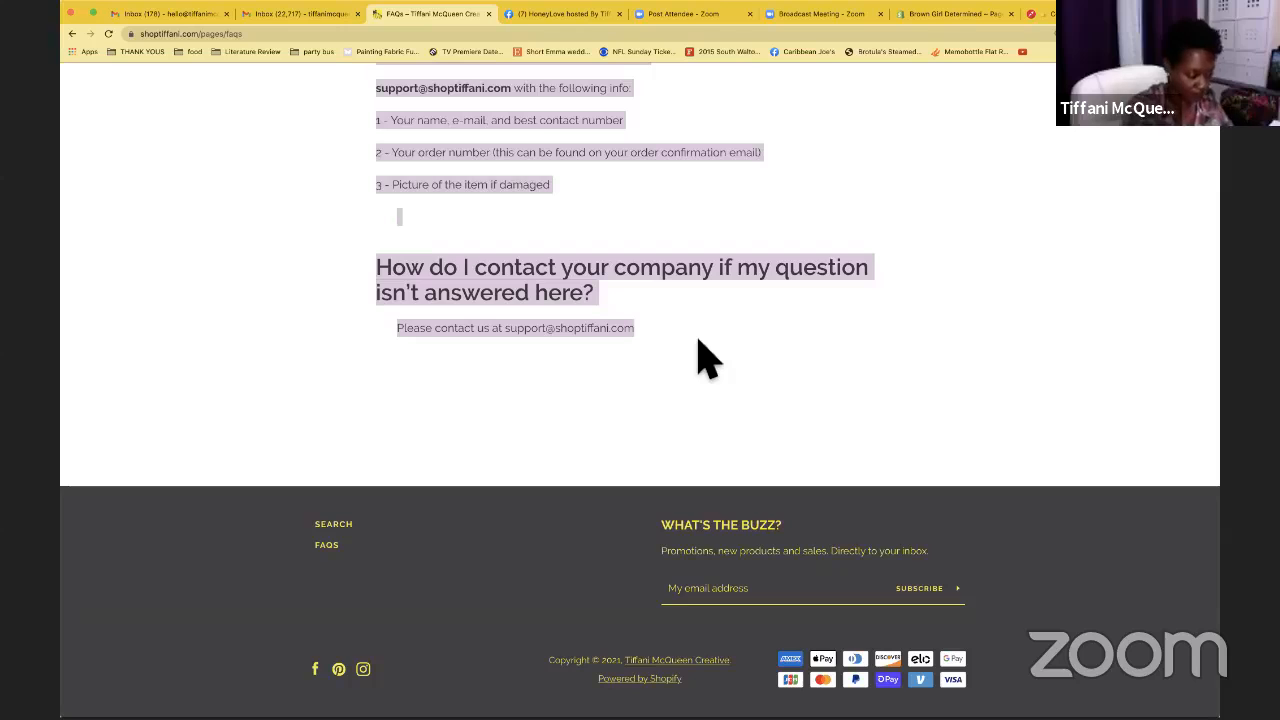
click(951, 14)
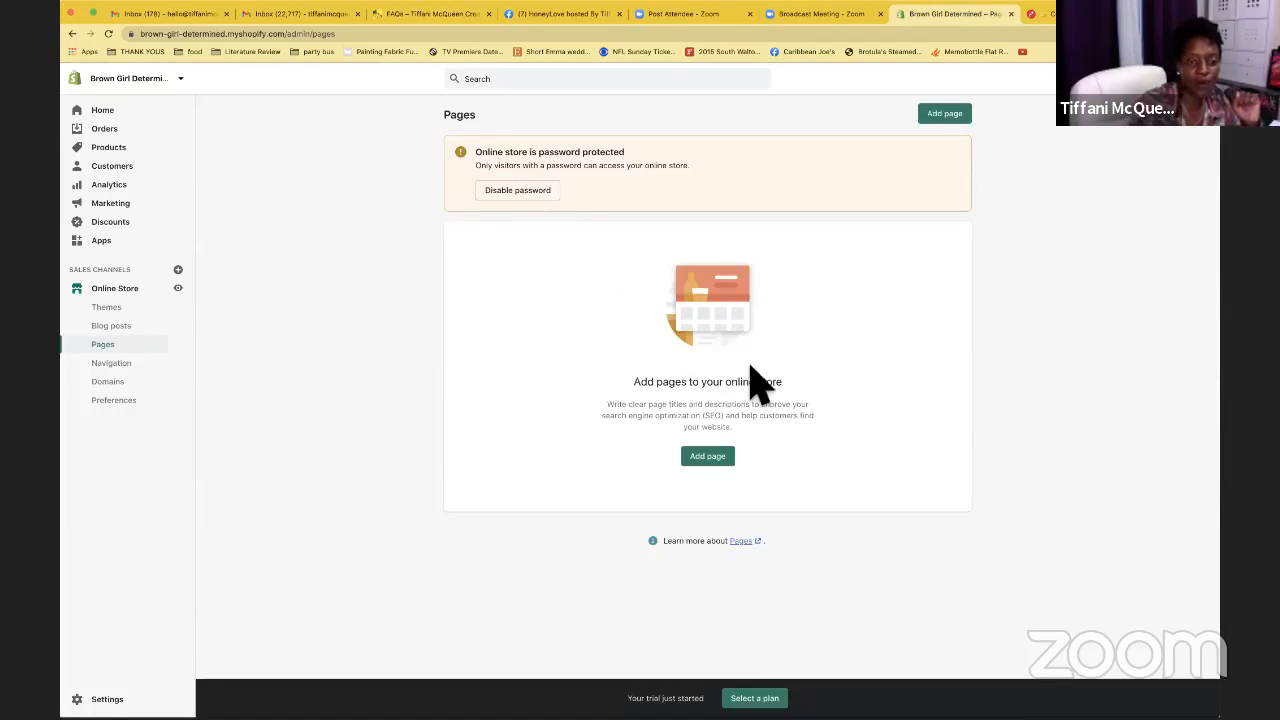
Add a new page titled FAQs and paste the copied questions and answers as its content
click(712, 458)
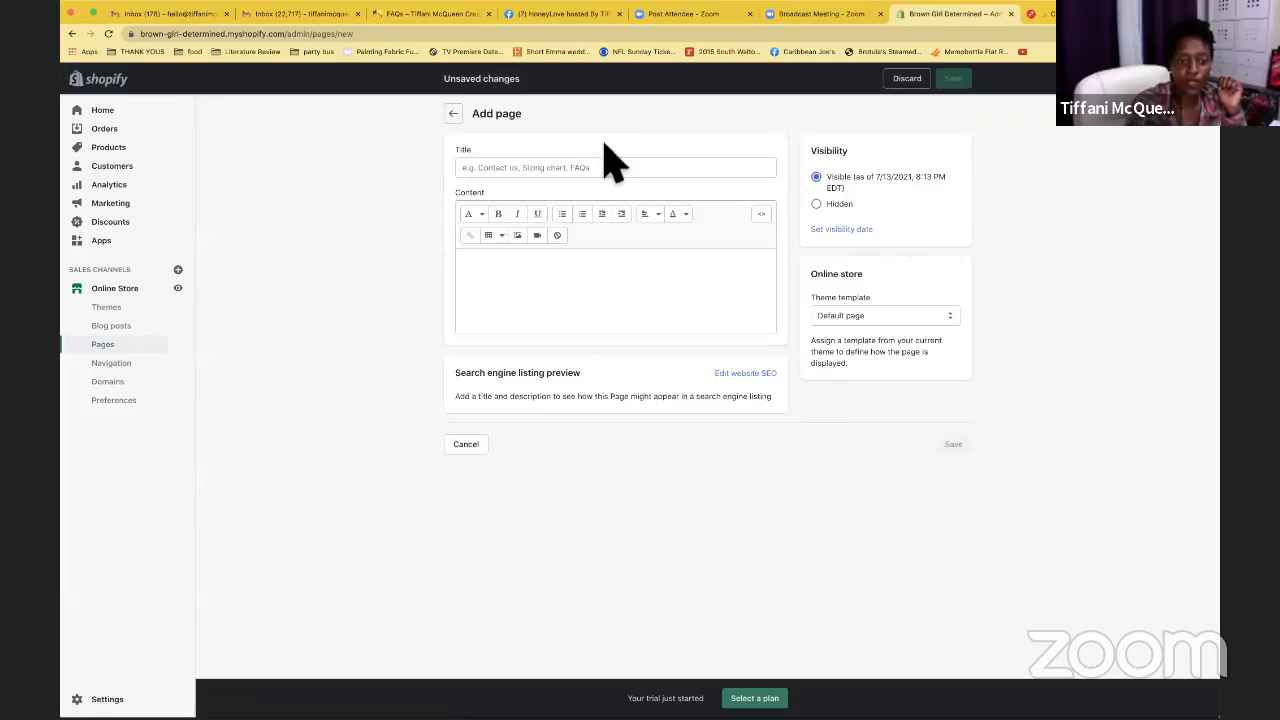
click(601, 167)
text(FAQs)
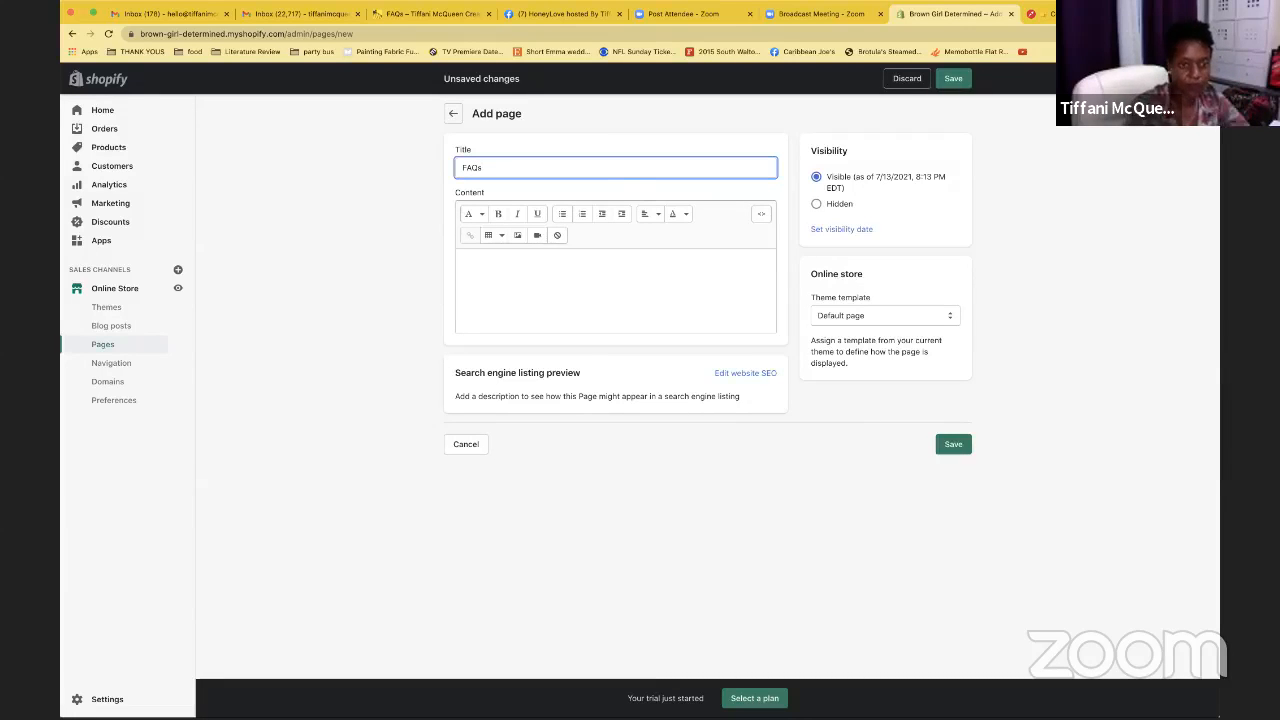
click(489, 262)
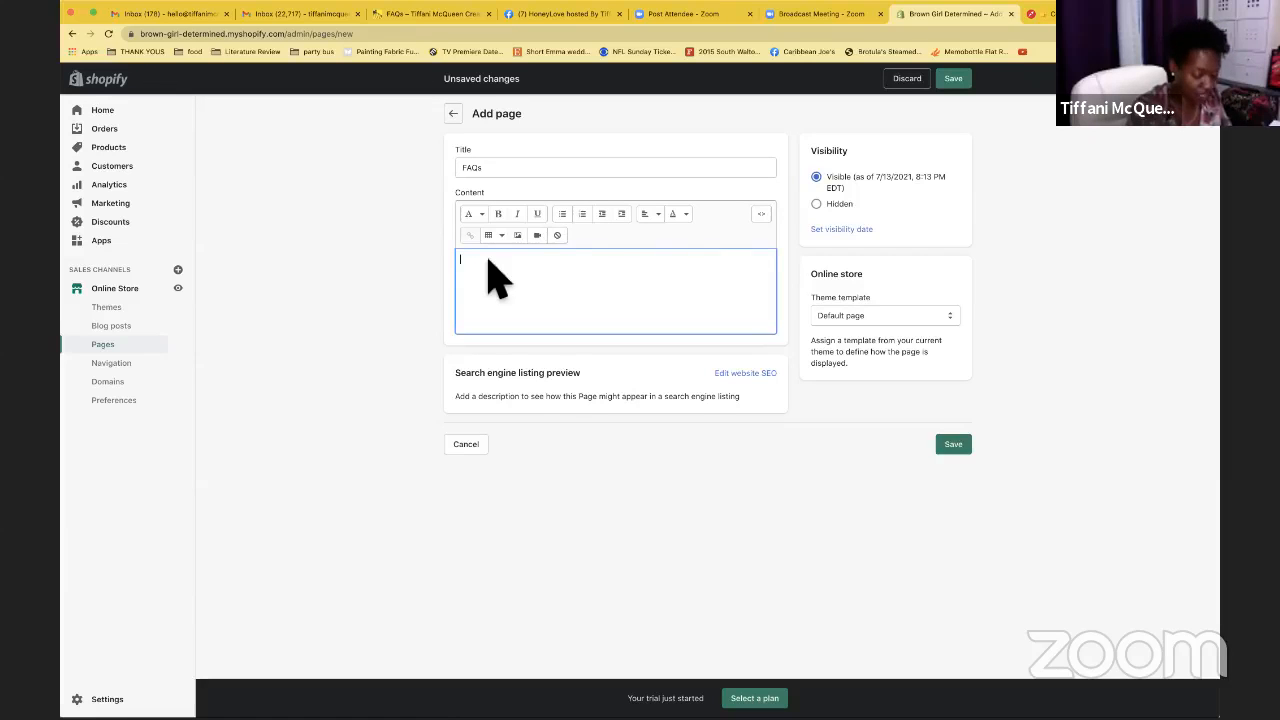
key(ctrl+v)
scroll(620, 355, down, 1)
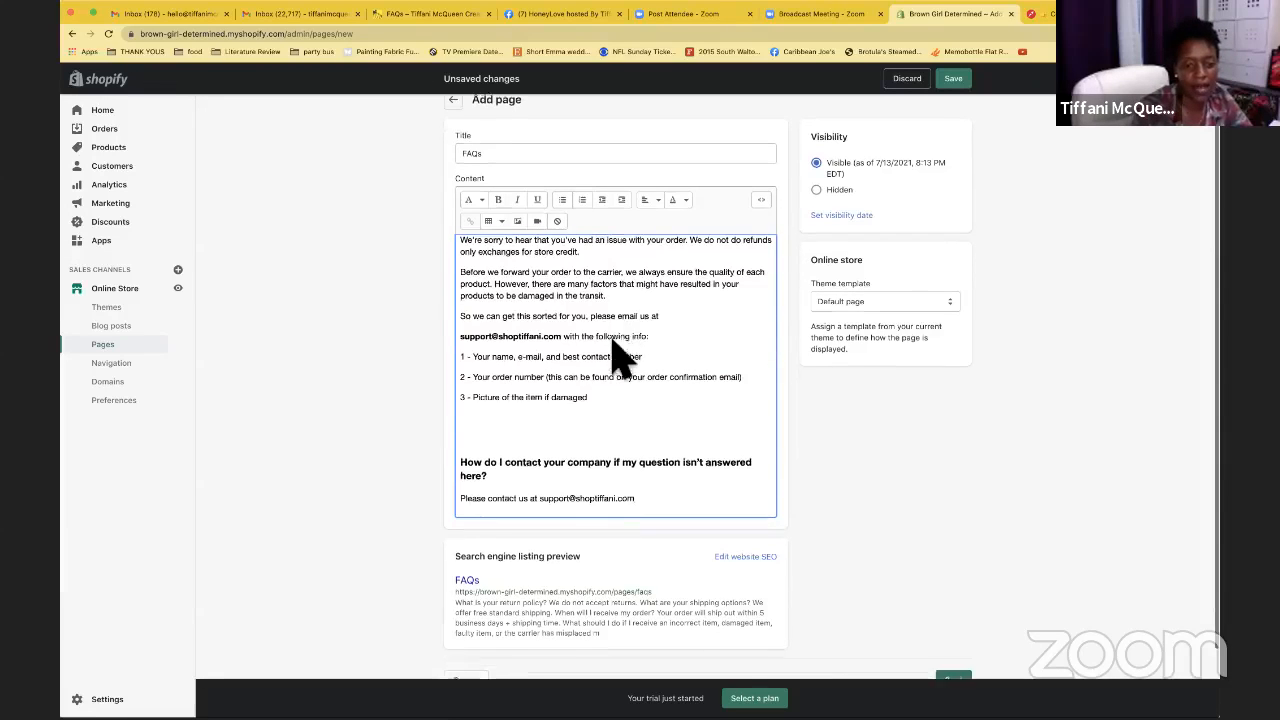
scroll(615, 350, up, 5)
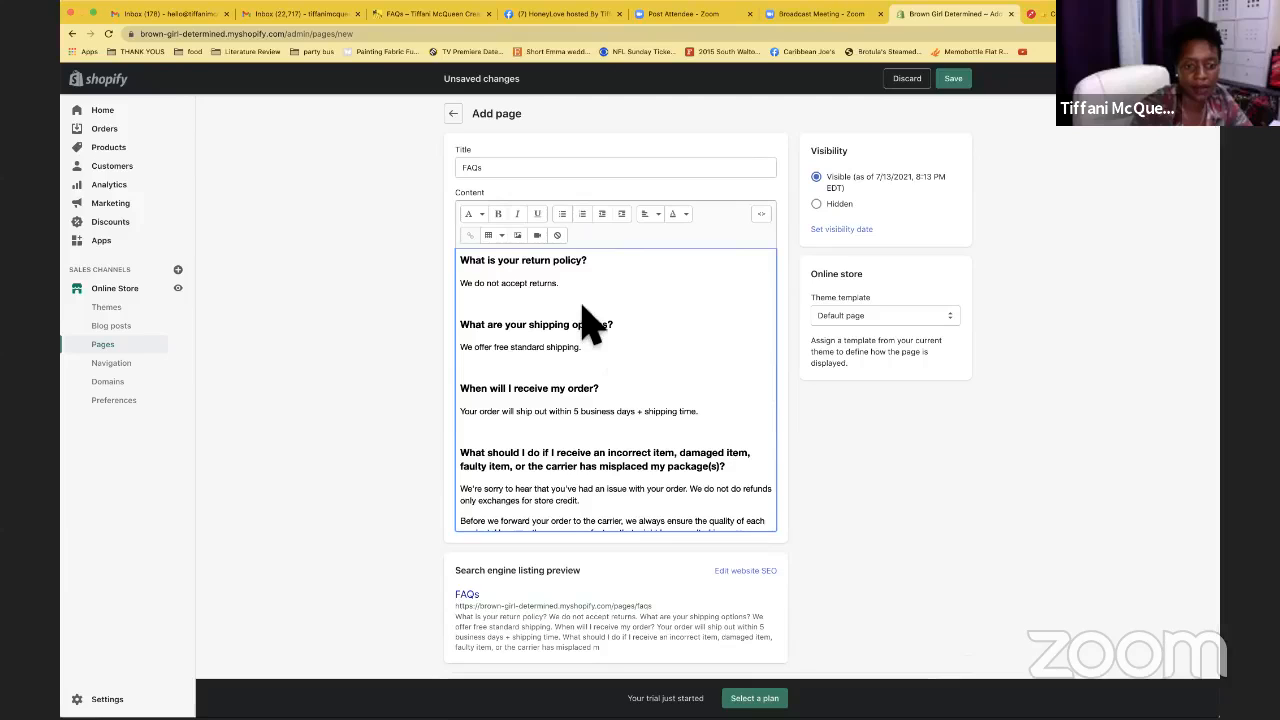
Colour the 'What is your return policy?' heading orange
triple_click(530, 267)
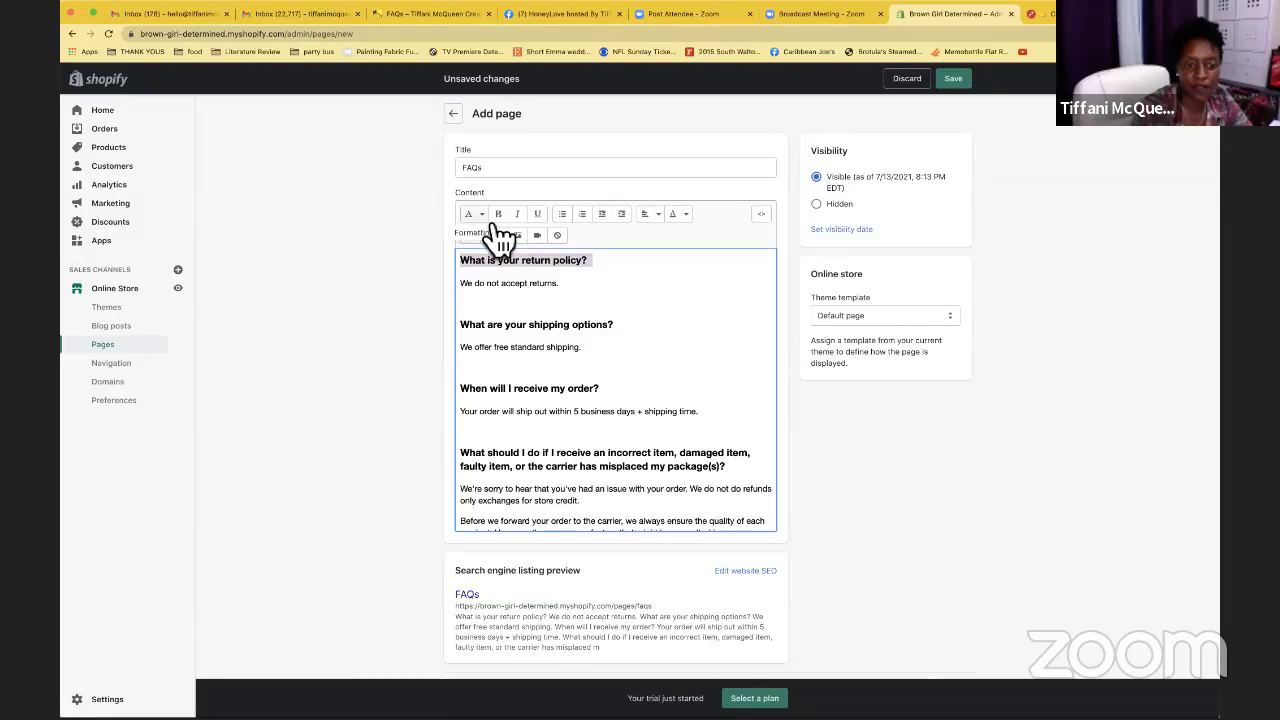
click(480, 215)
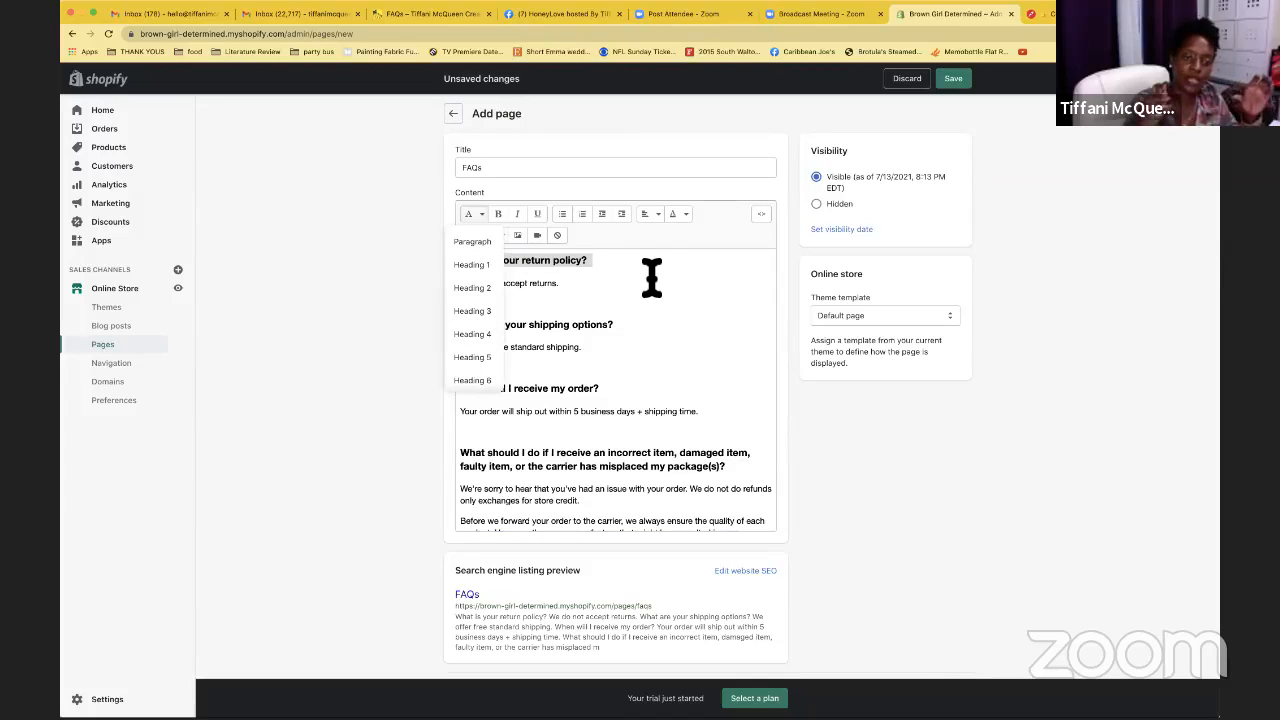
click(591, 267)
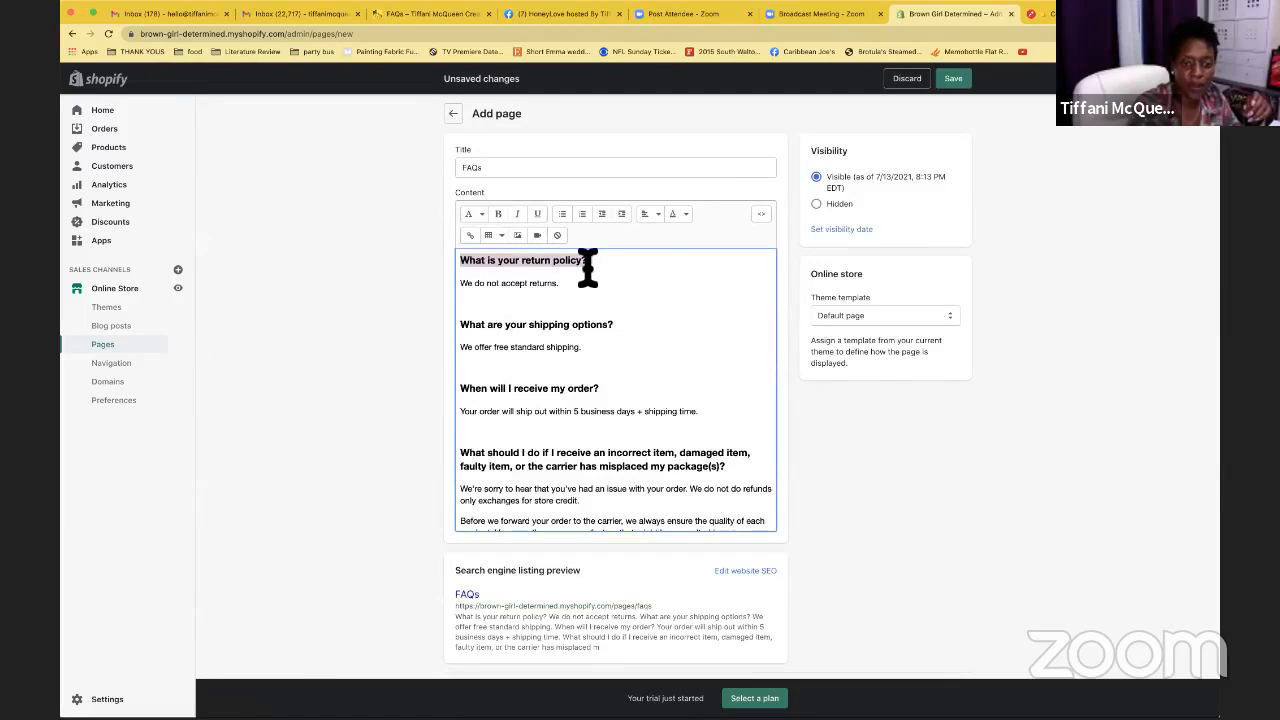
click(686, 216)
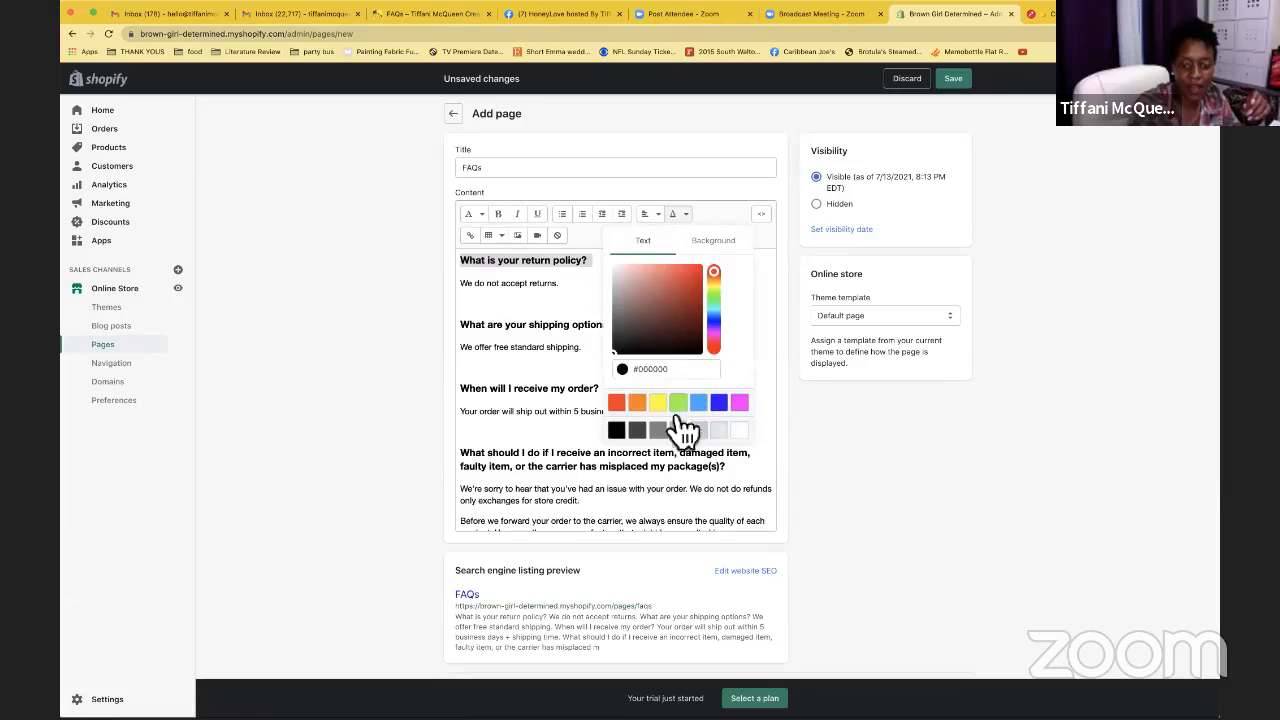
click(637, 402)
Try colouring the 'What are your shipping options?' heading orange
triple_click(592, 331)
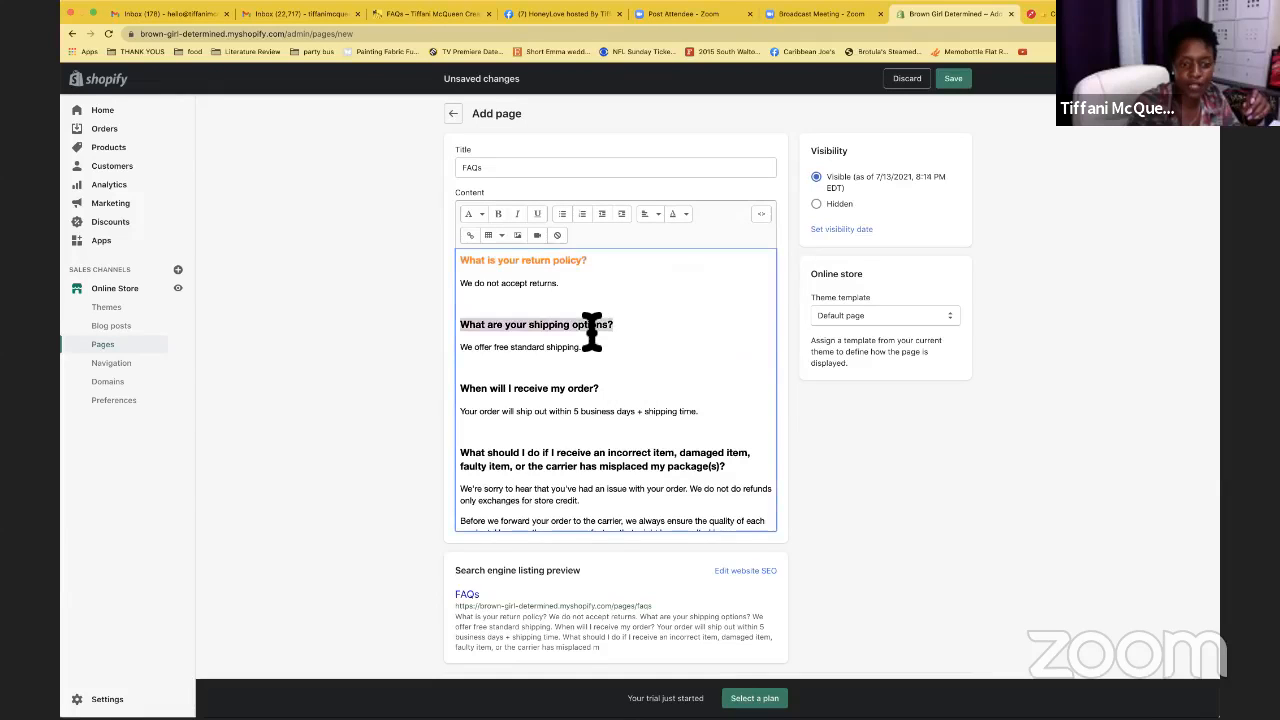
click(684, 218)
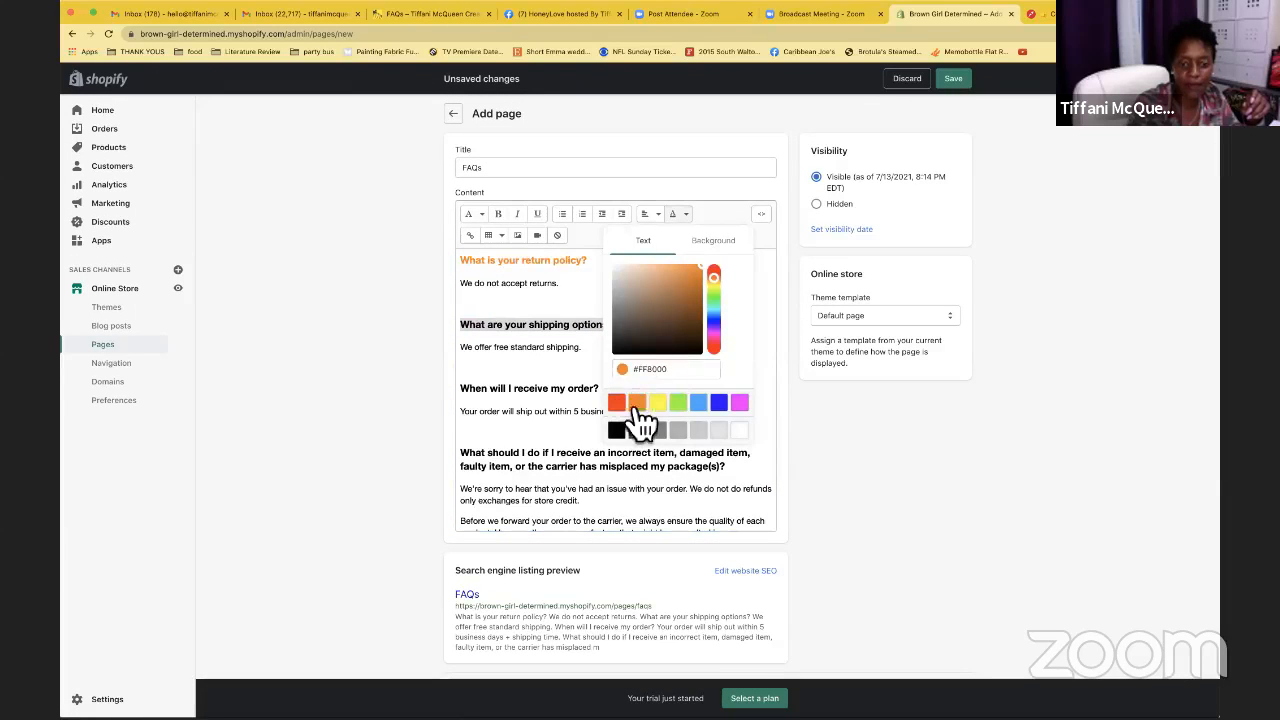
click(640, 408)
click(735, 325)
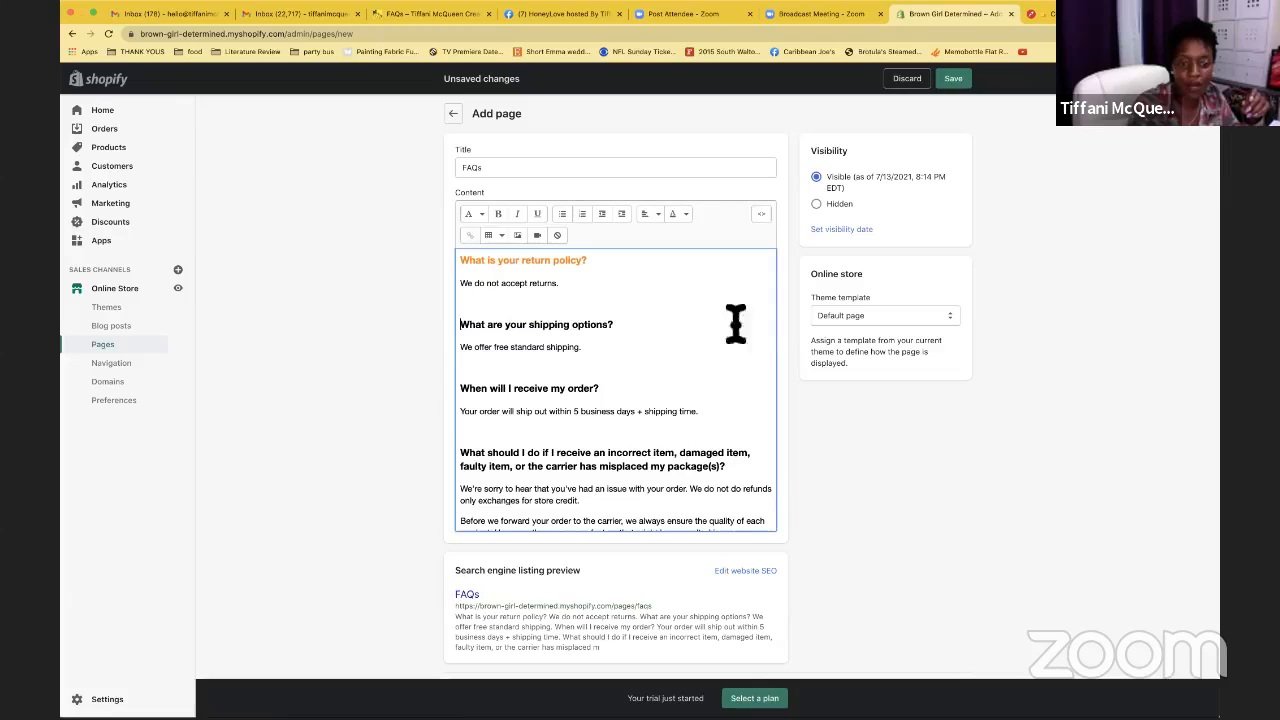
triple_click(573, 332)
click(684, 218)
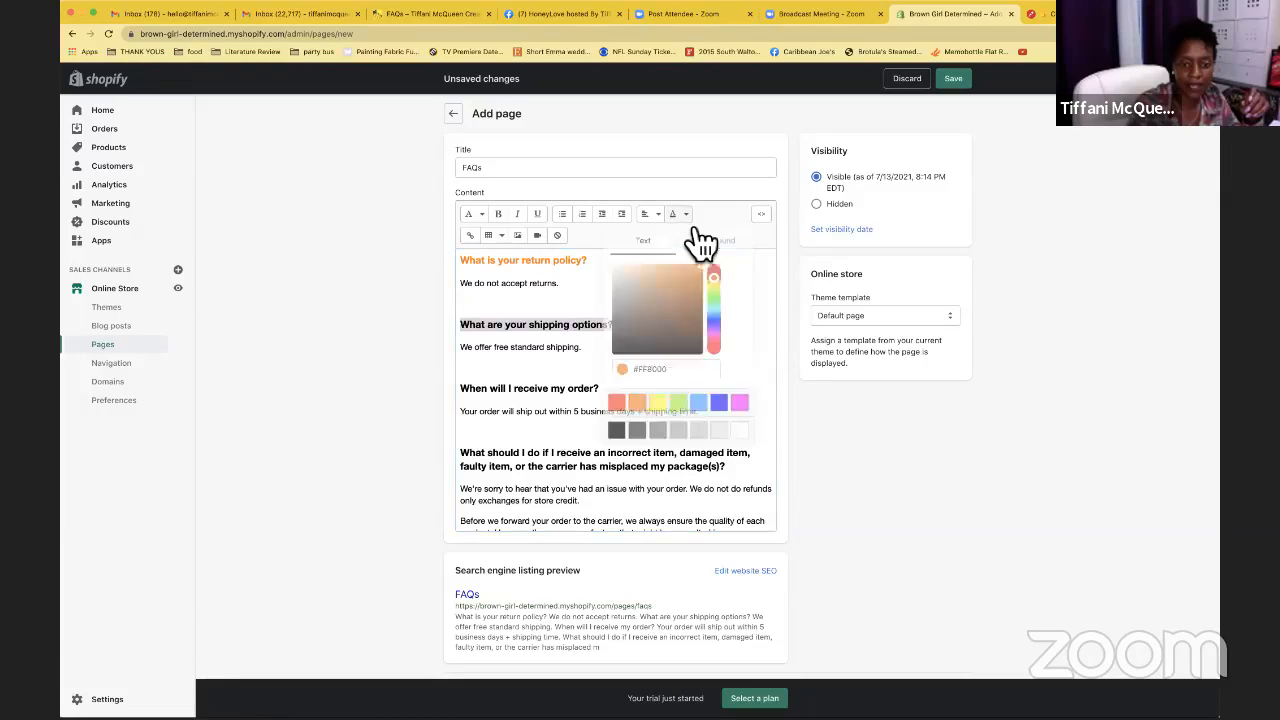
click(637, 403)
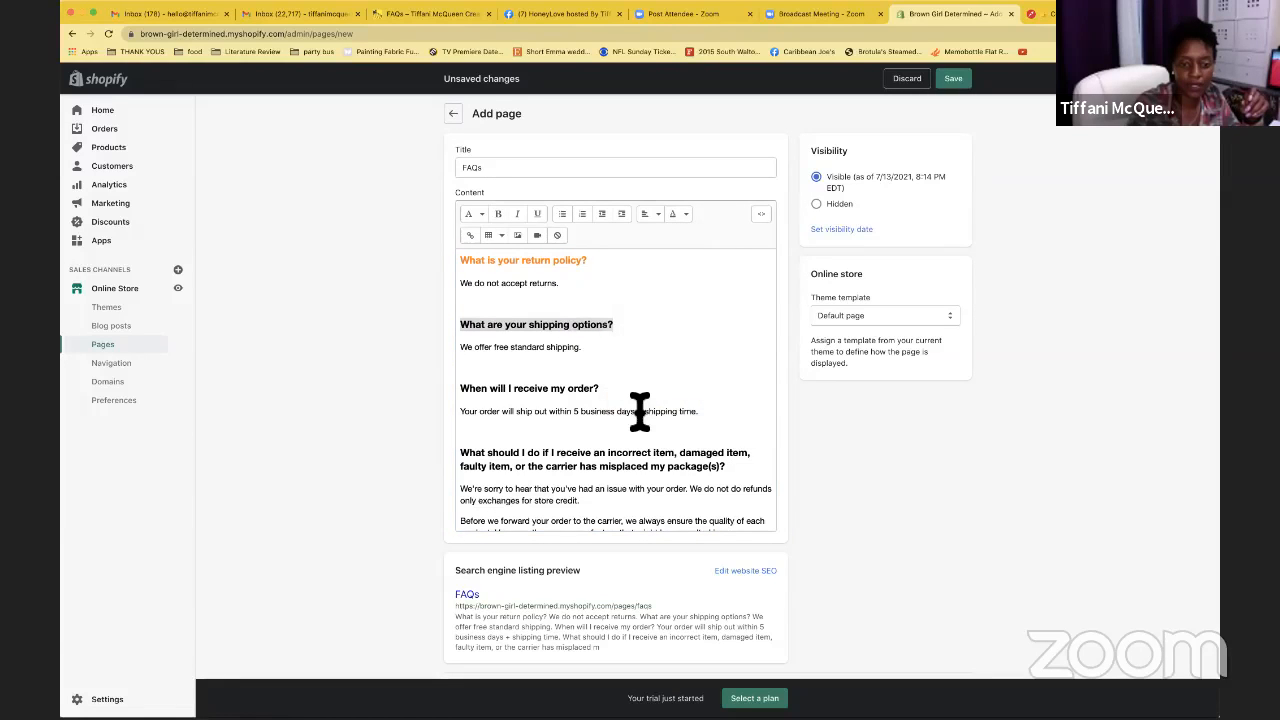
Colour 'When will I receive my order?' red-orange and the shipping options heading orange
triple_click(578, 393)
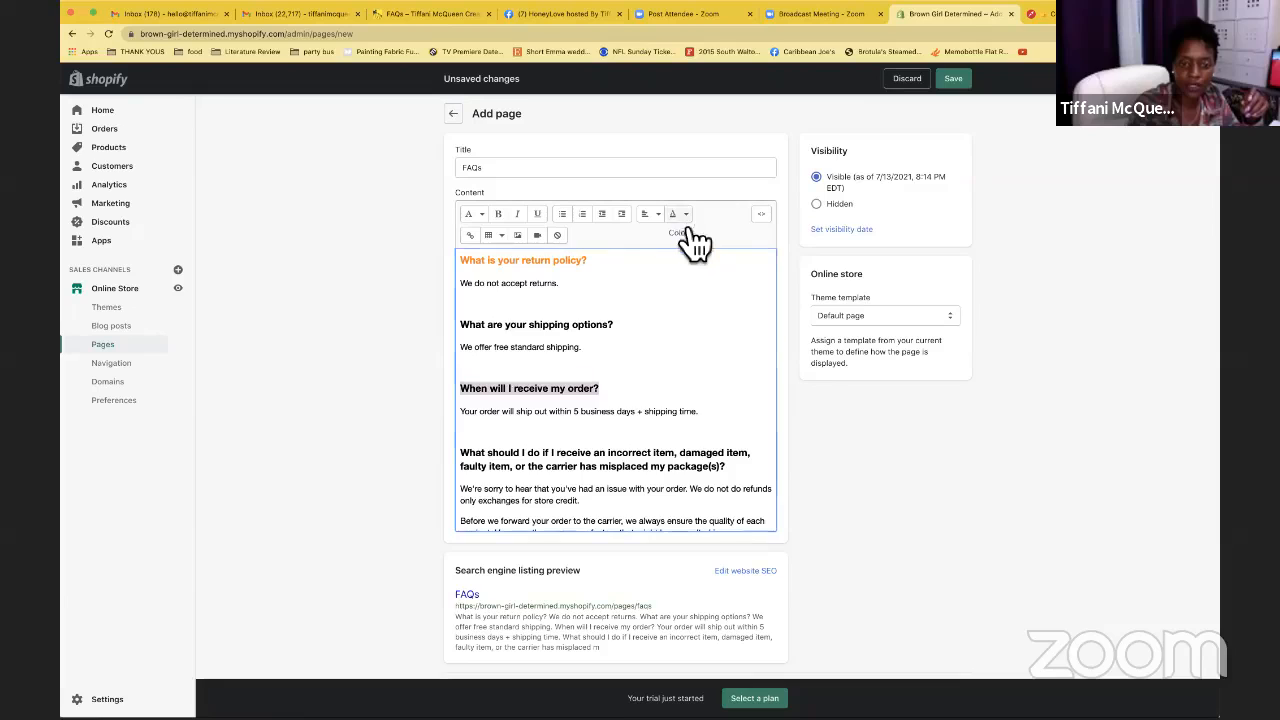
click(684, 216)
click(616, 402)
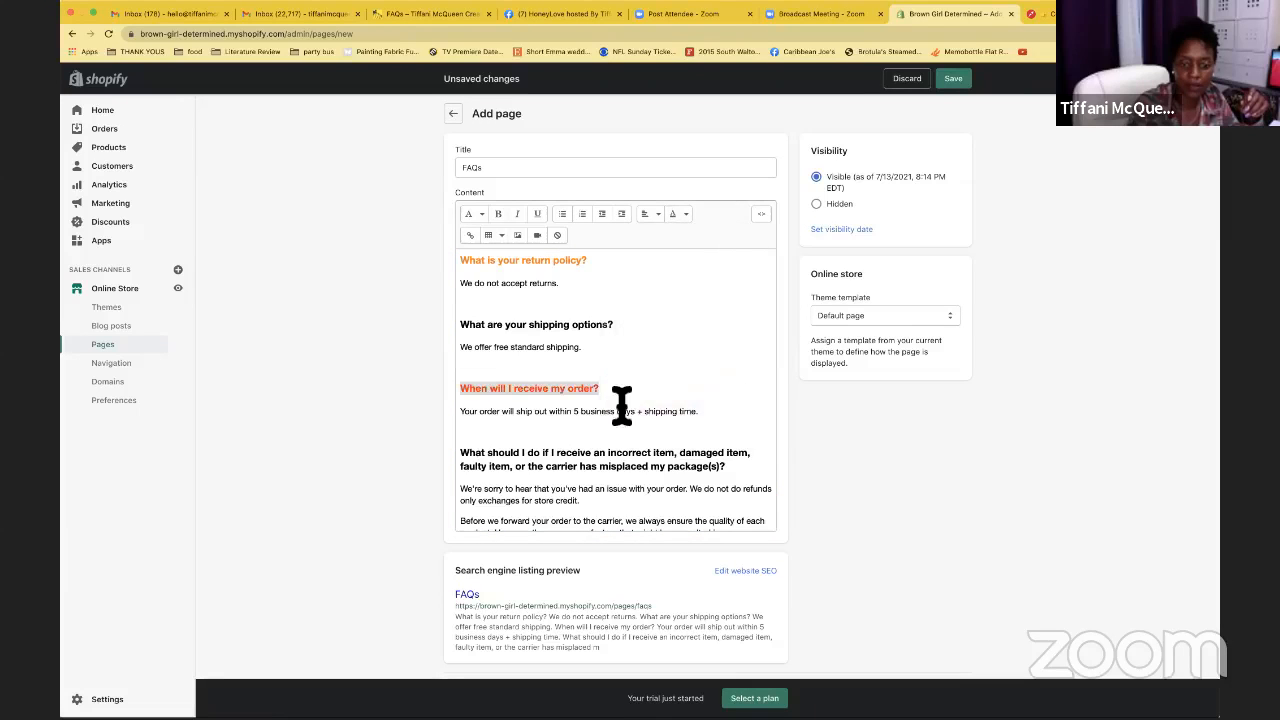
triple_click(600, 326)
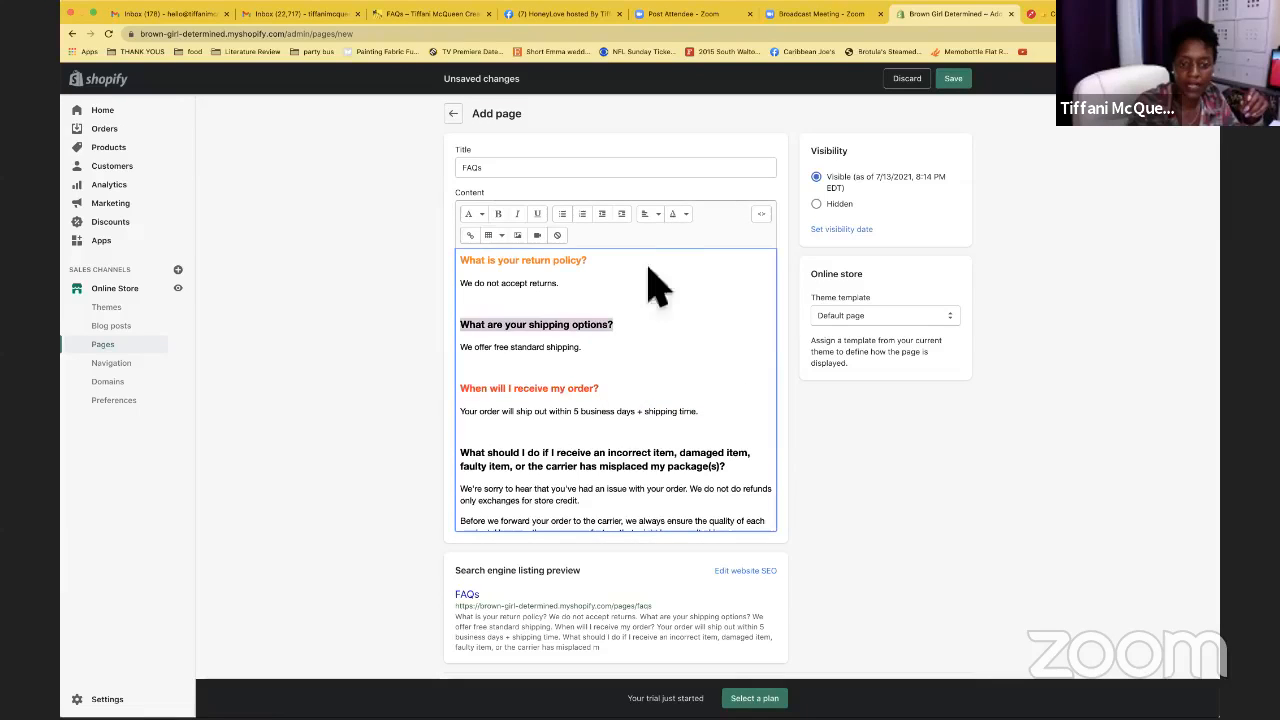
click(684, 214)
click(637, 402)
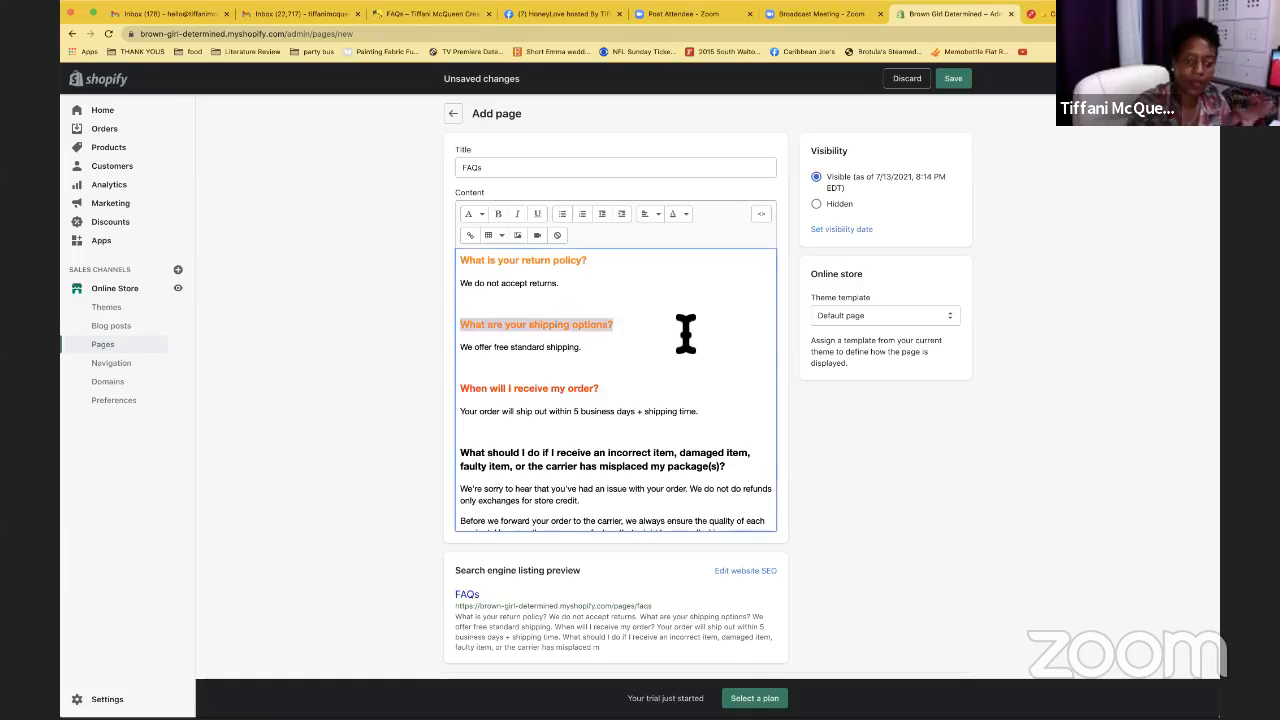
click(685, 333)
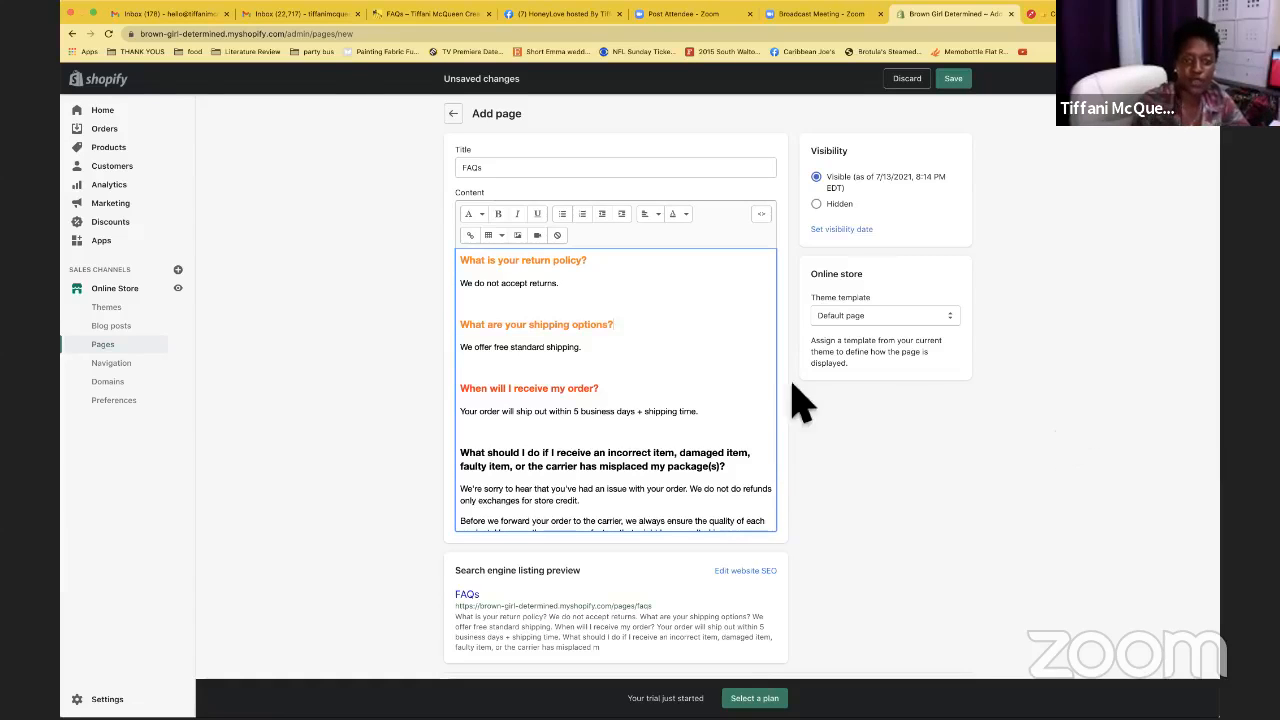
scroll(704, 355, down, 5)
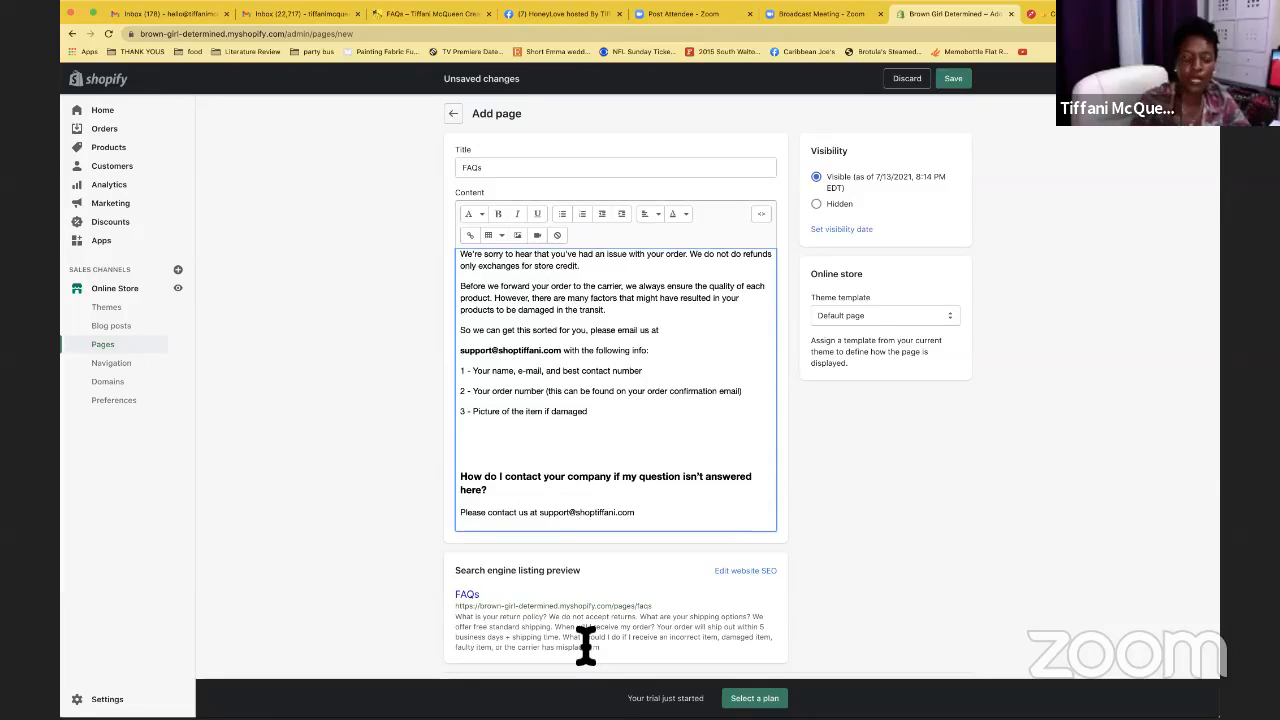
Save the FAQs page, preview it on the storefront, and go back to Pages
click(958, 82)
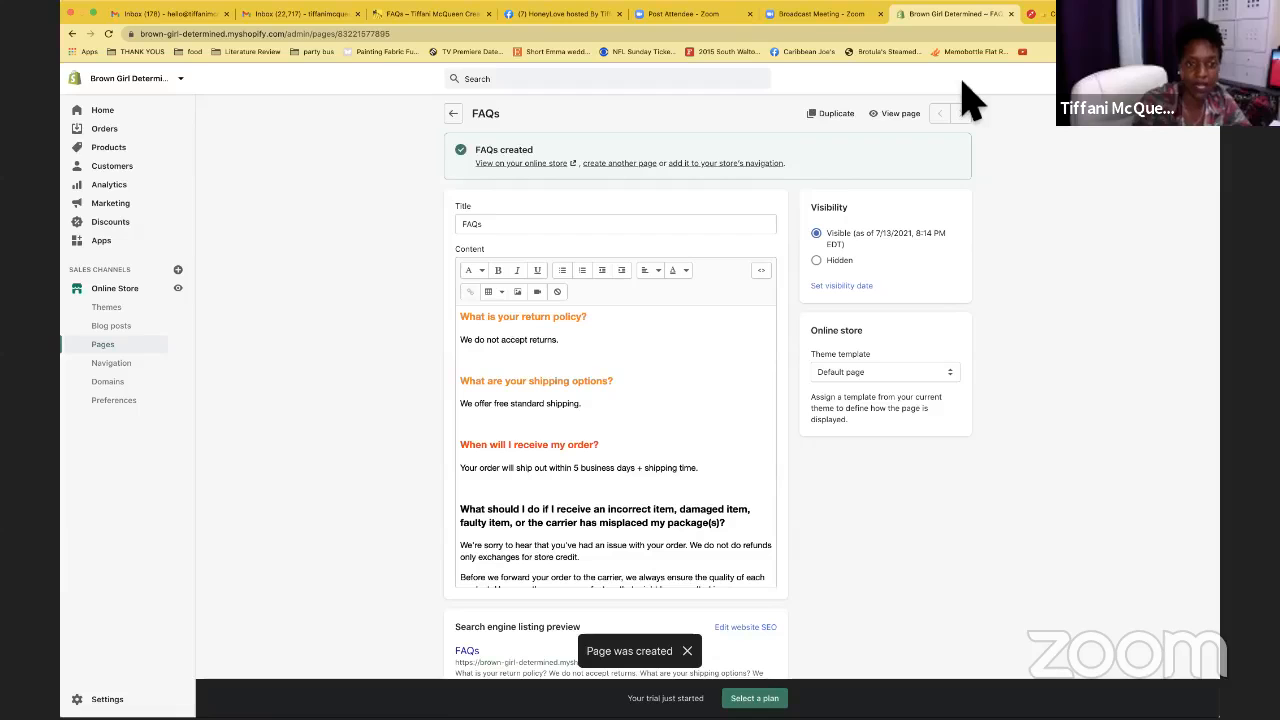
click(900, 118)
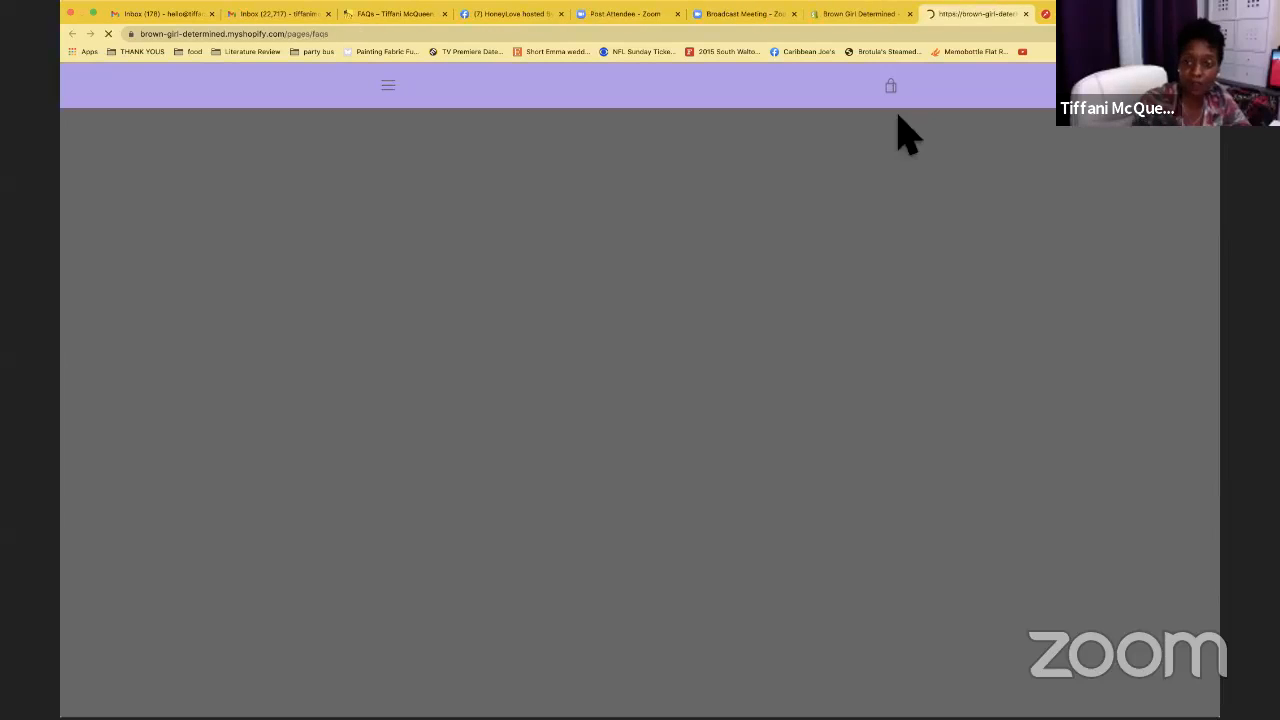
scroll(643, 272, down, 5)
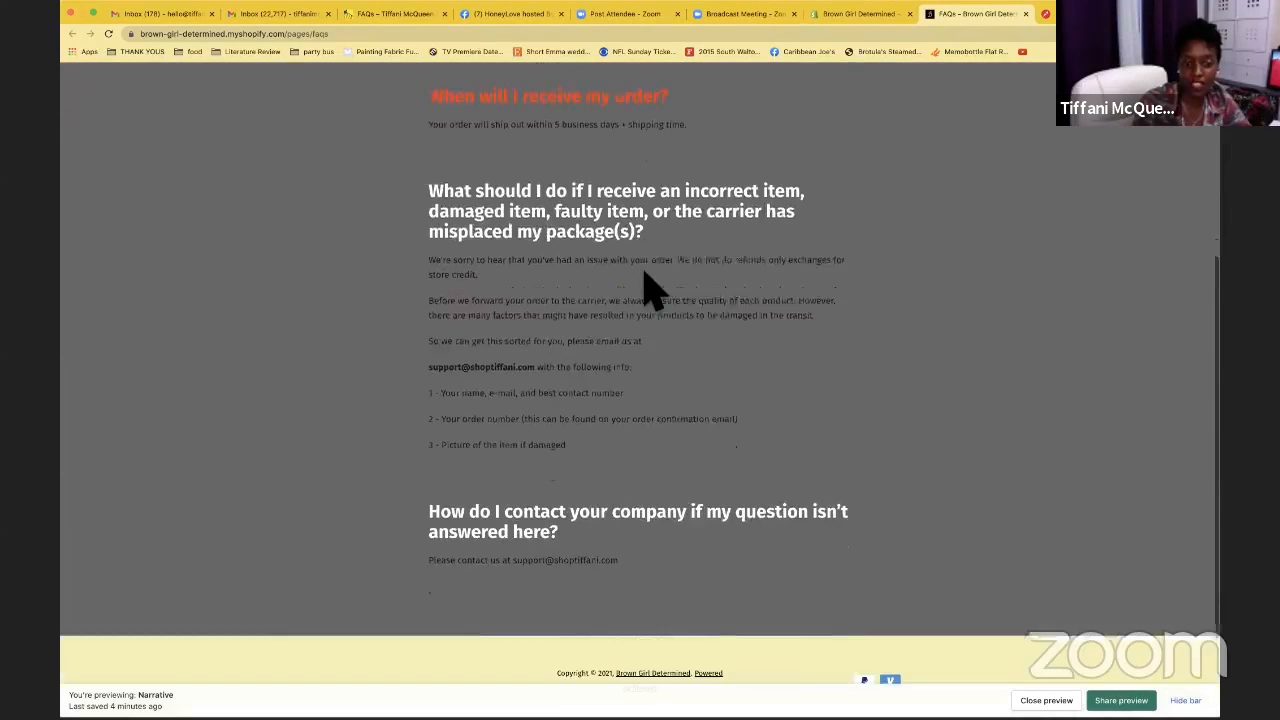
scroll(643, 272, up, 6)
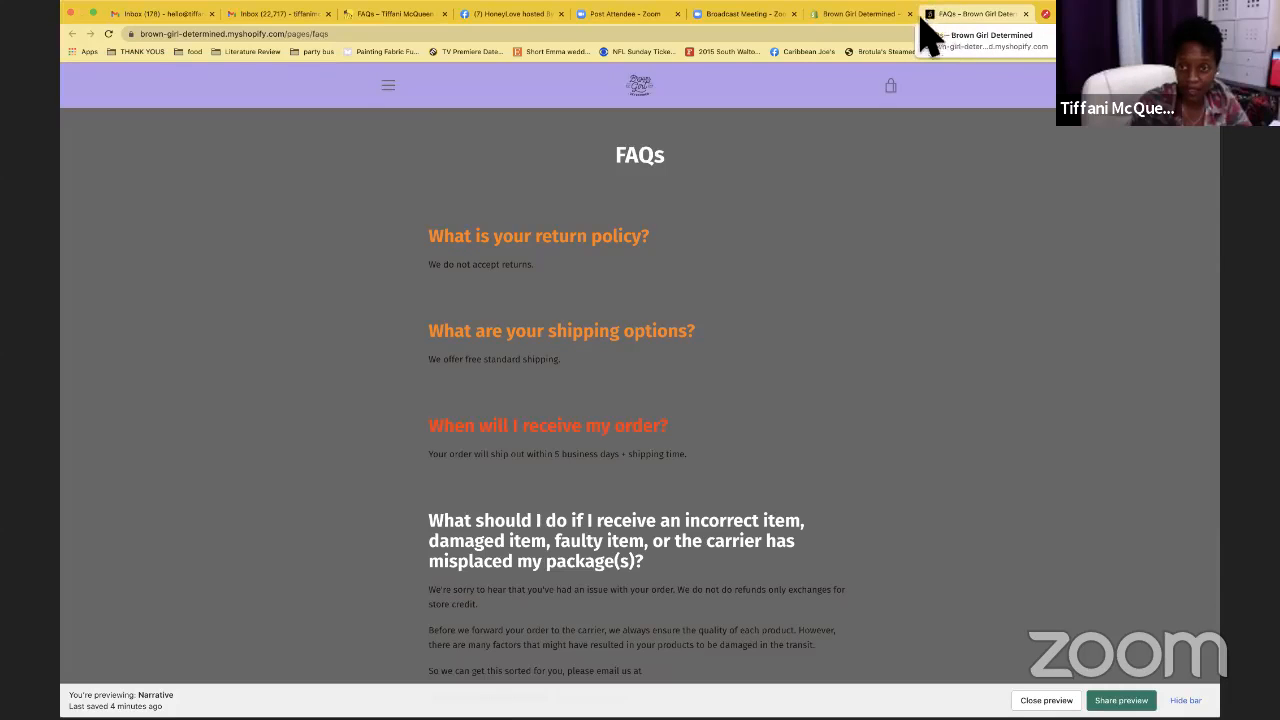
click(1025, 14)
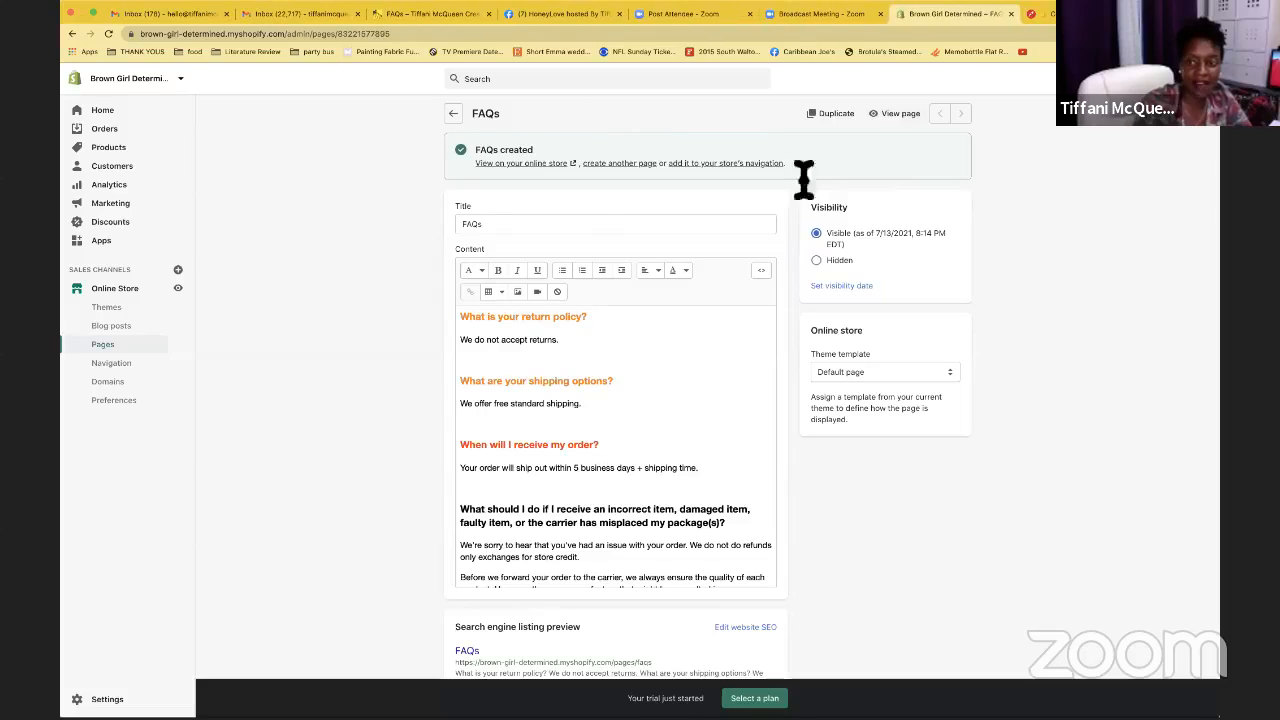
click(455, 140)
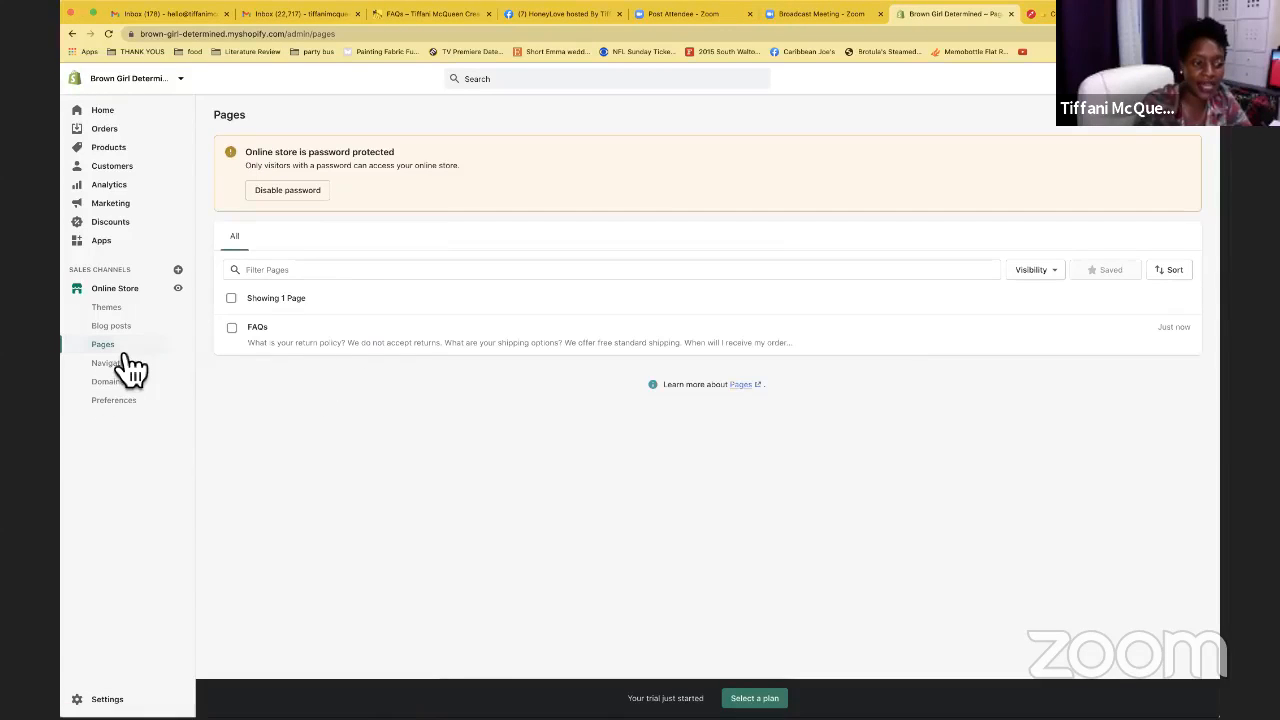
Create a page titled Contact using the contact theme template and save it
click(1183, 140)
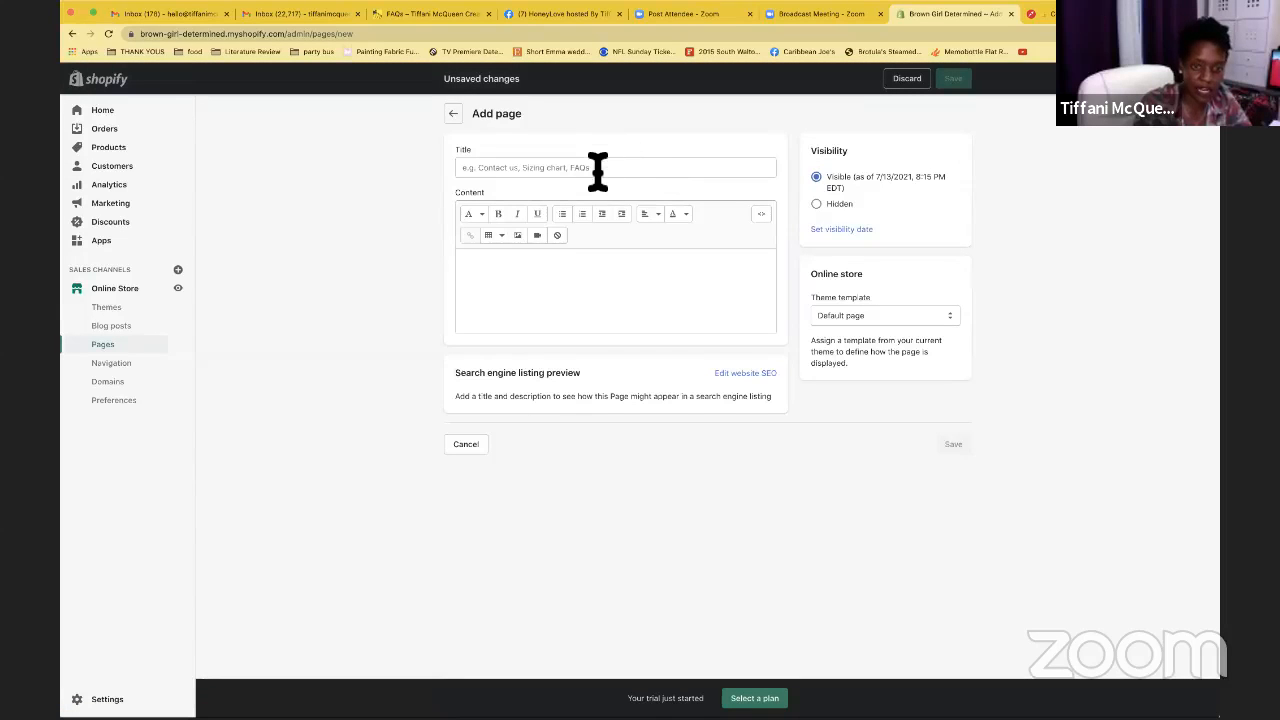
click(597, 170)
text(Contact)
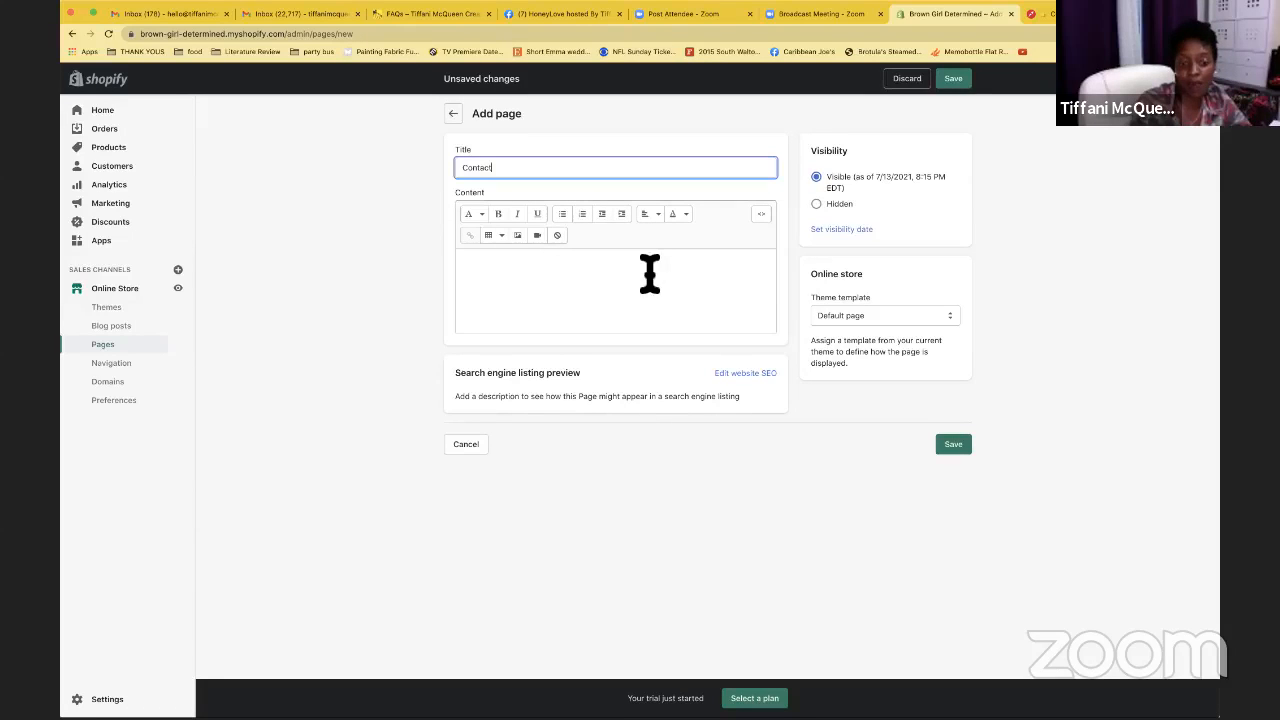
click(945, 316)
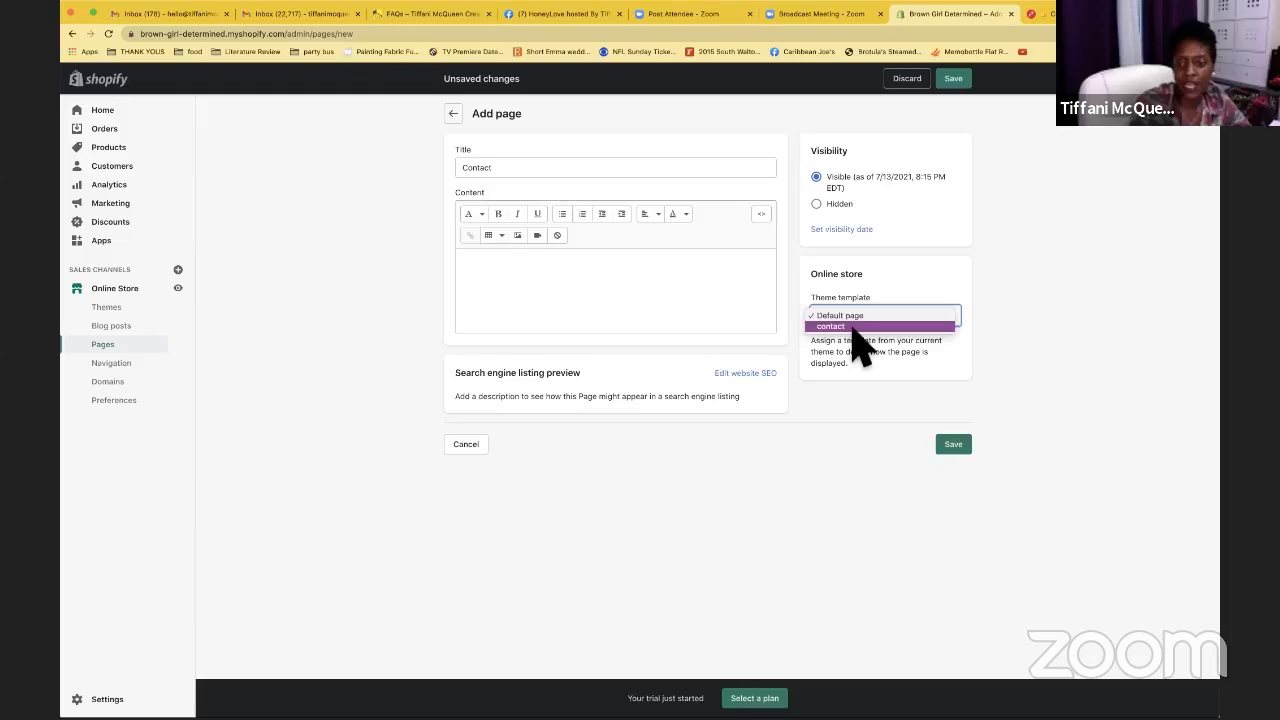
click(889, 275)
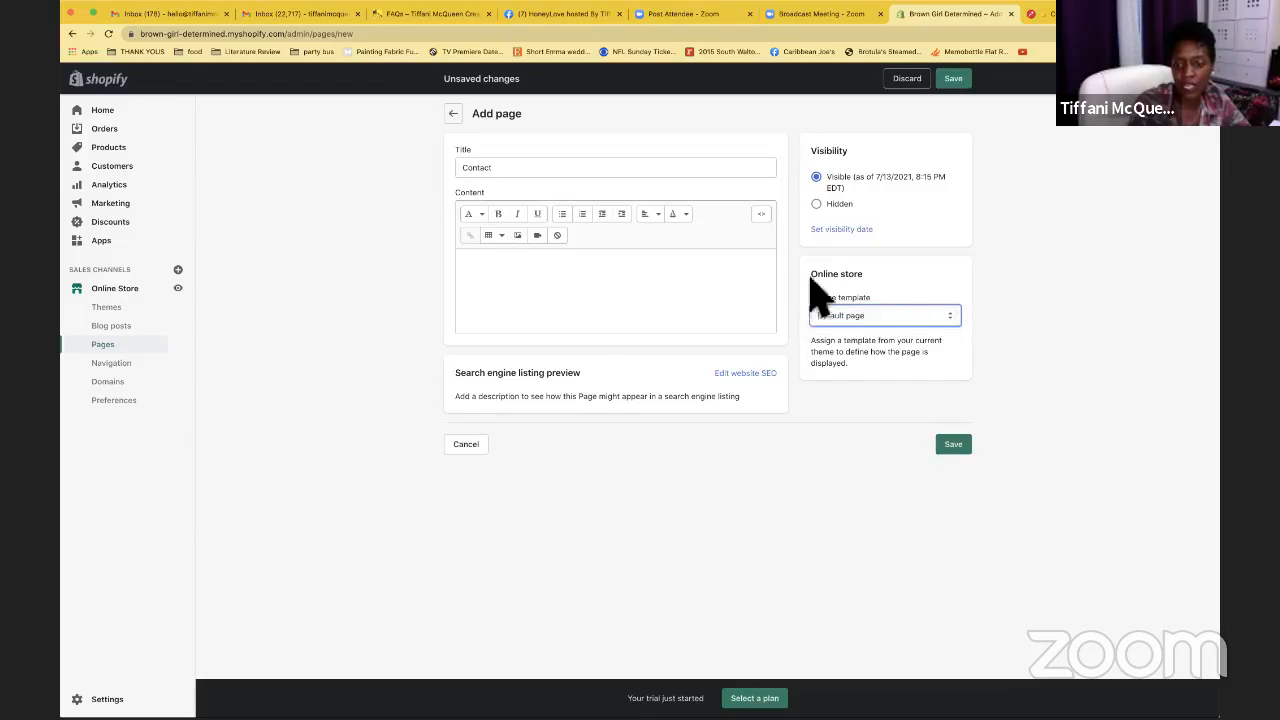
click(864, 330)
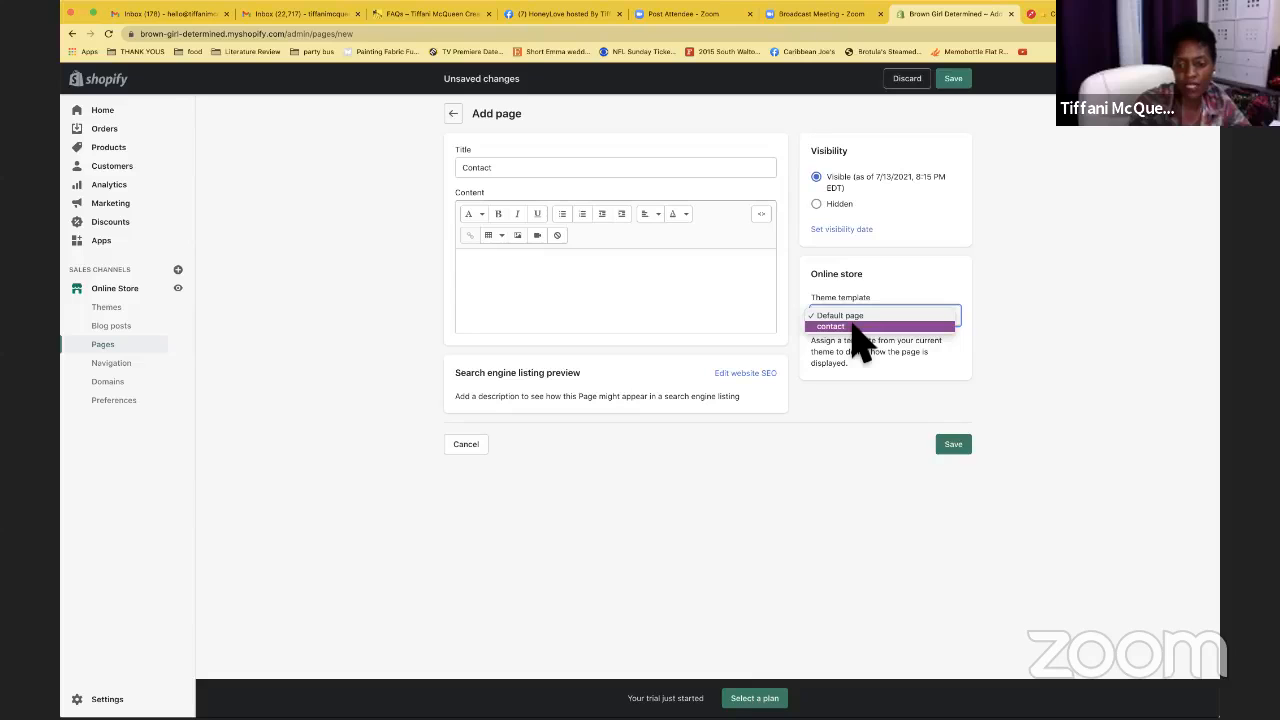
click(853, 326)
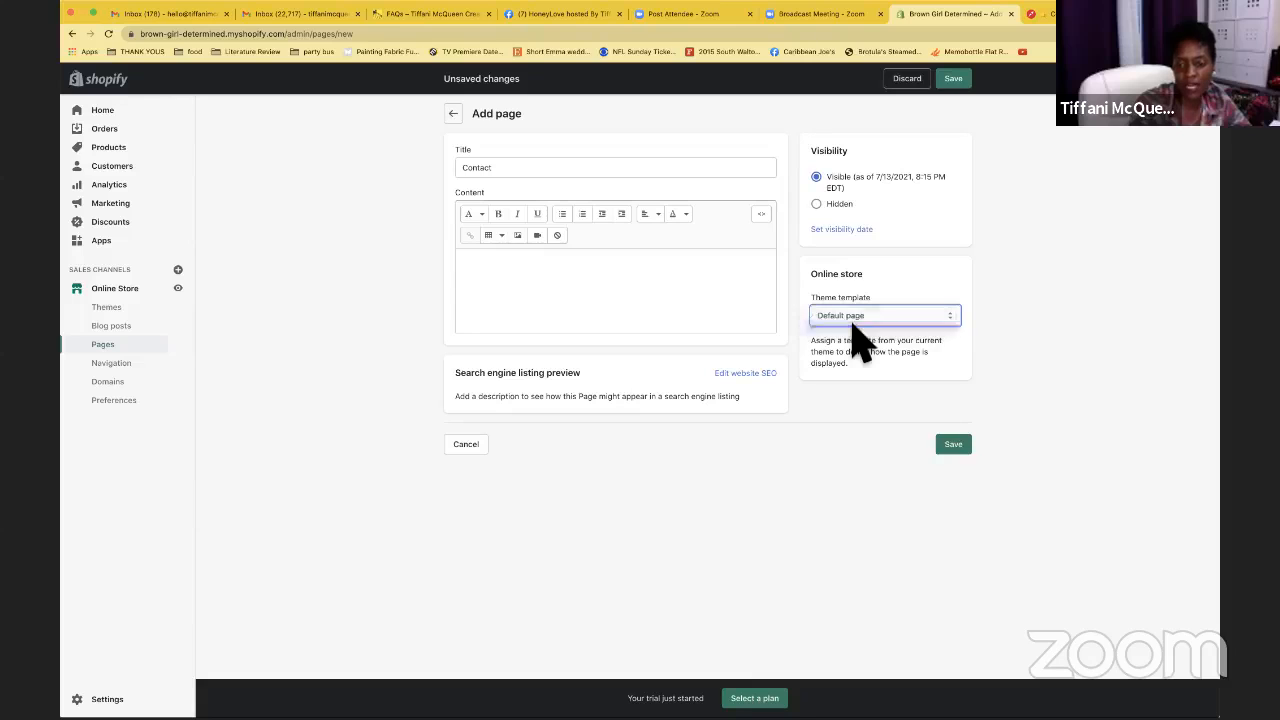
click(958, 446)
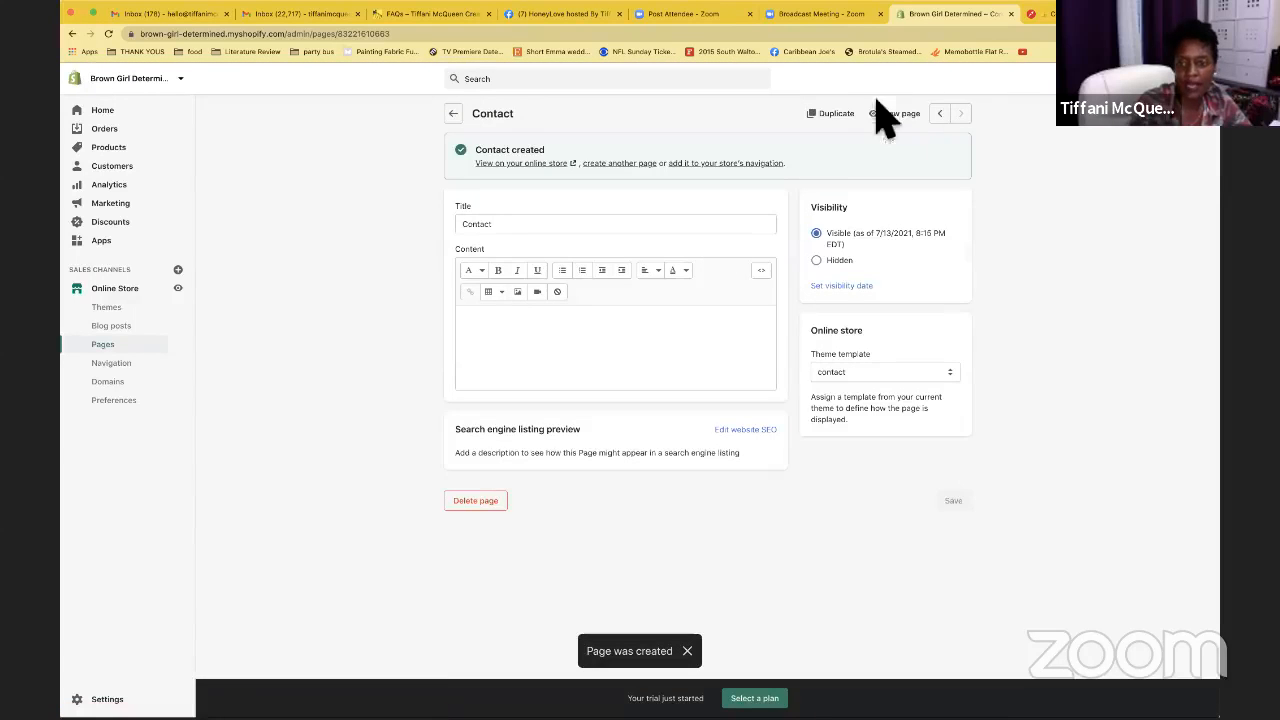
click(885, 115)
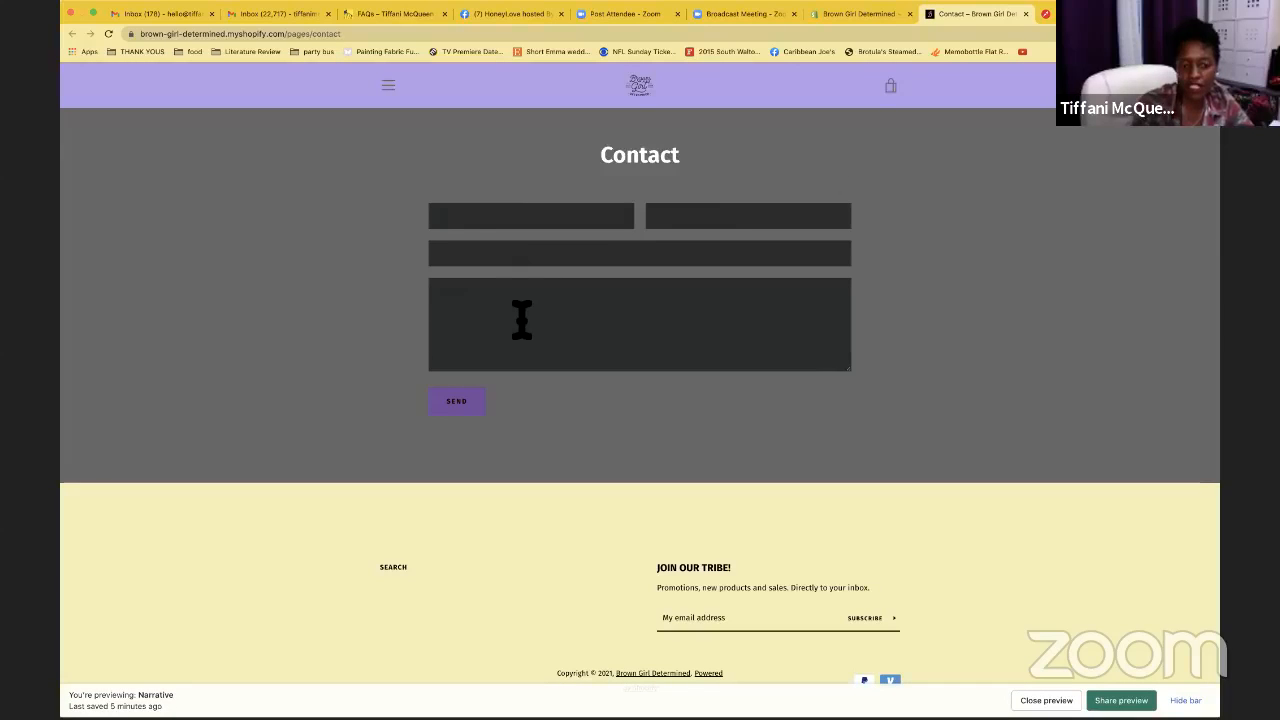
click(446, 217)
click(713, 318)
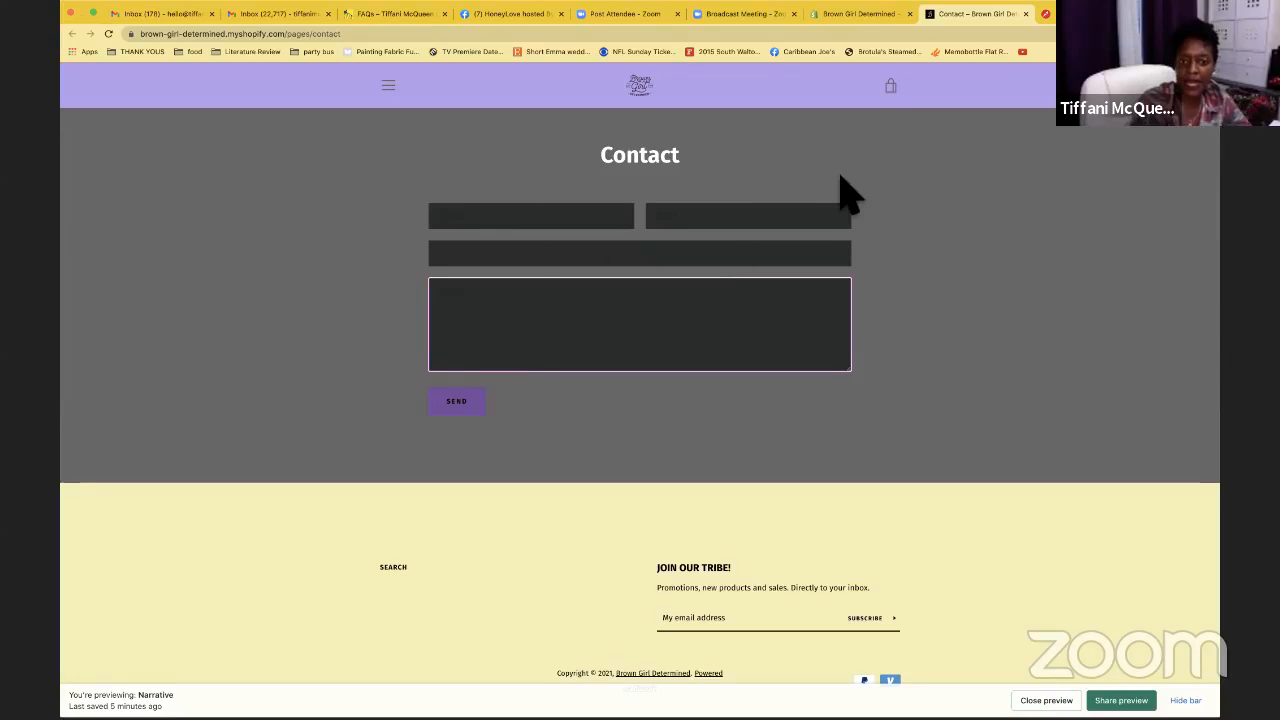
click(390, 87)
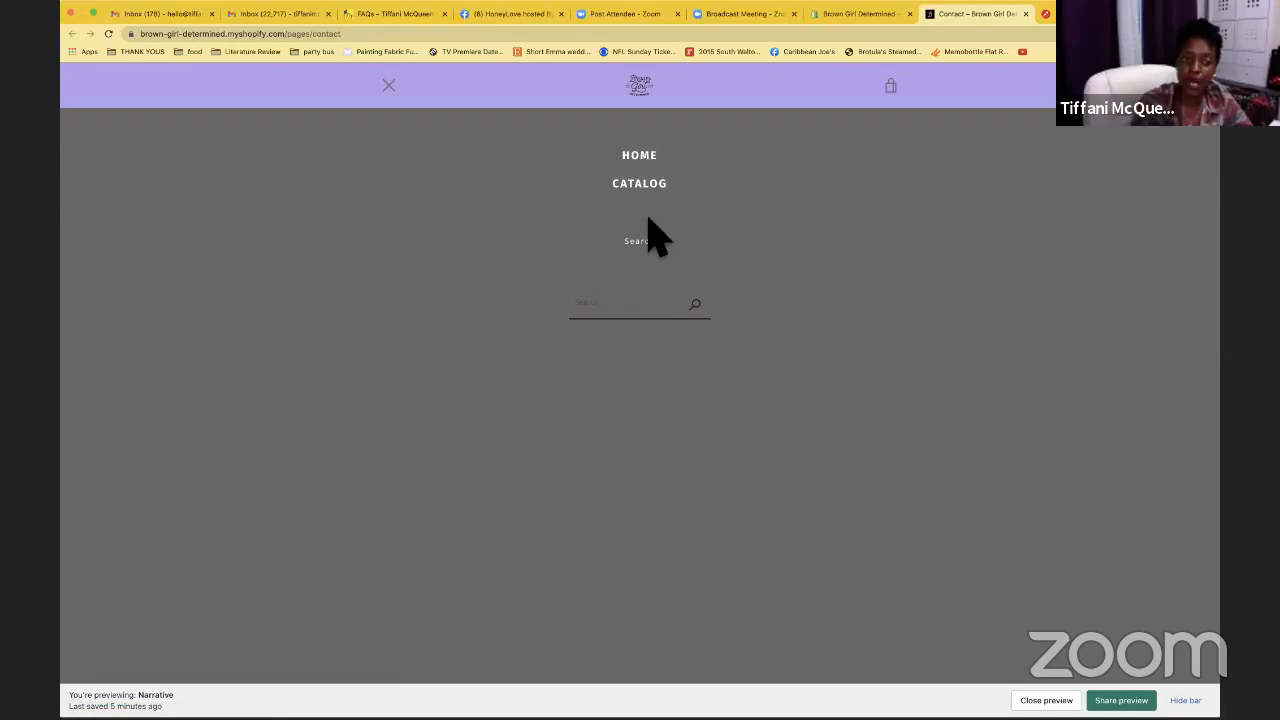
click(388, 86)
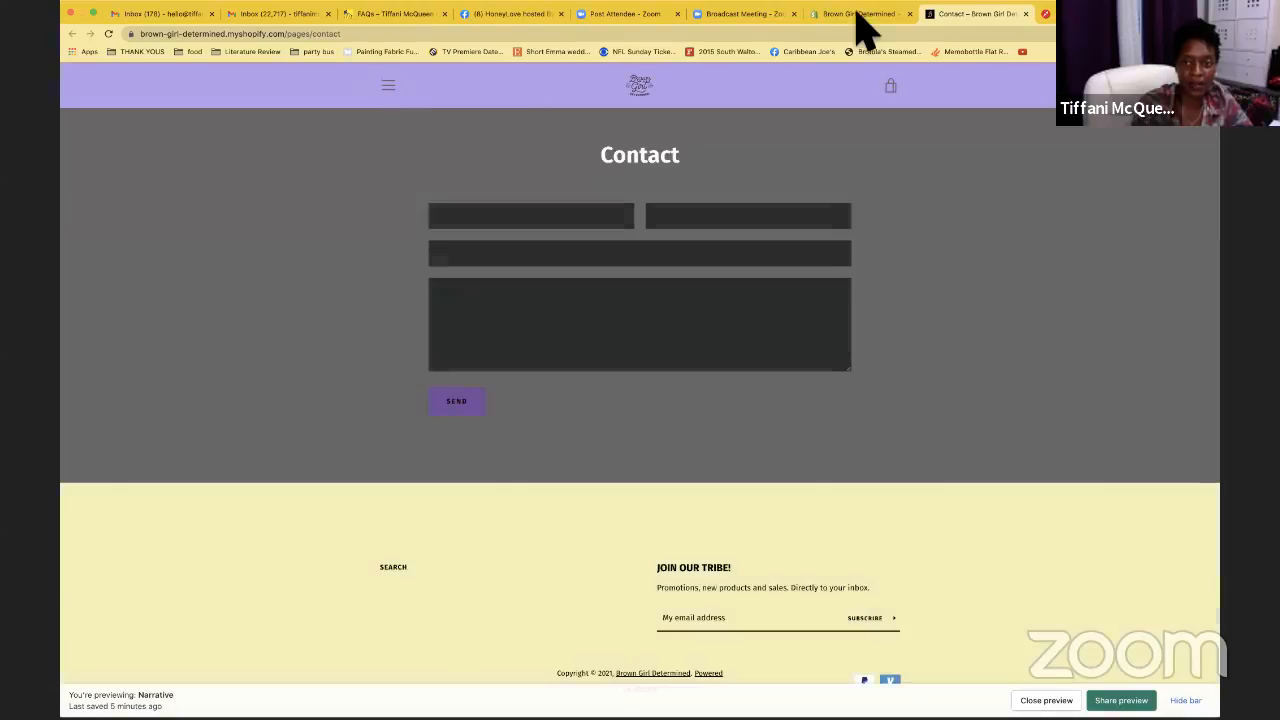
click(857, 16)
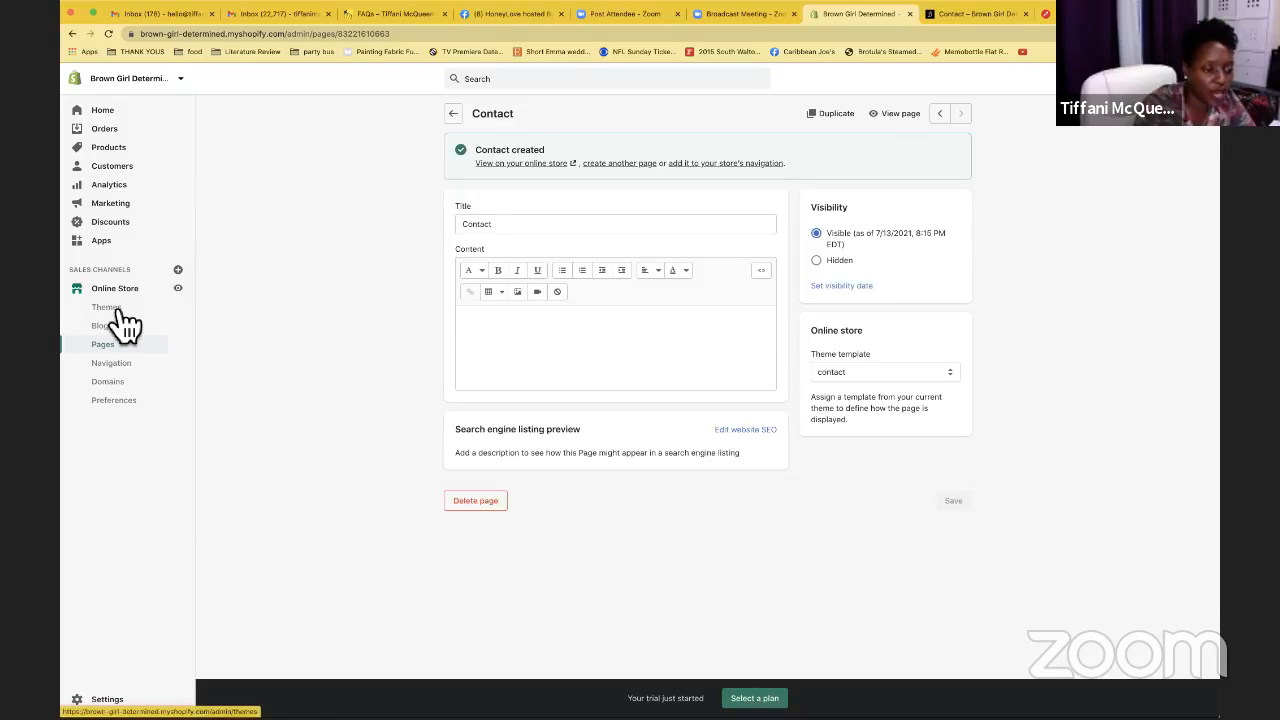
Add an FAQs item linked to Pages > FAQs to the Footer menu and save it
click(130, 370)
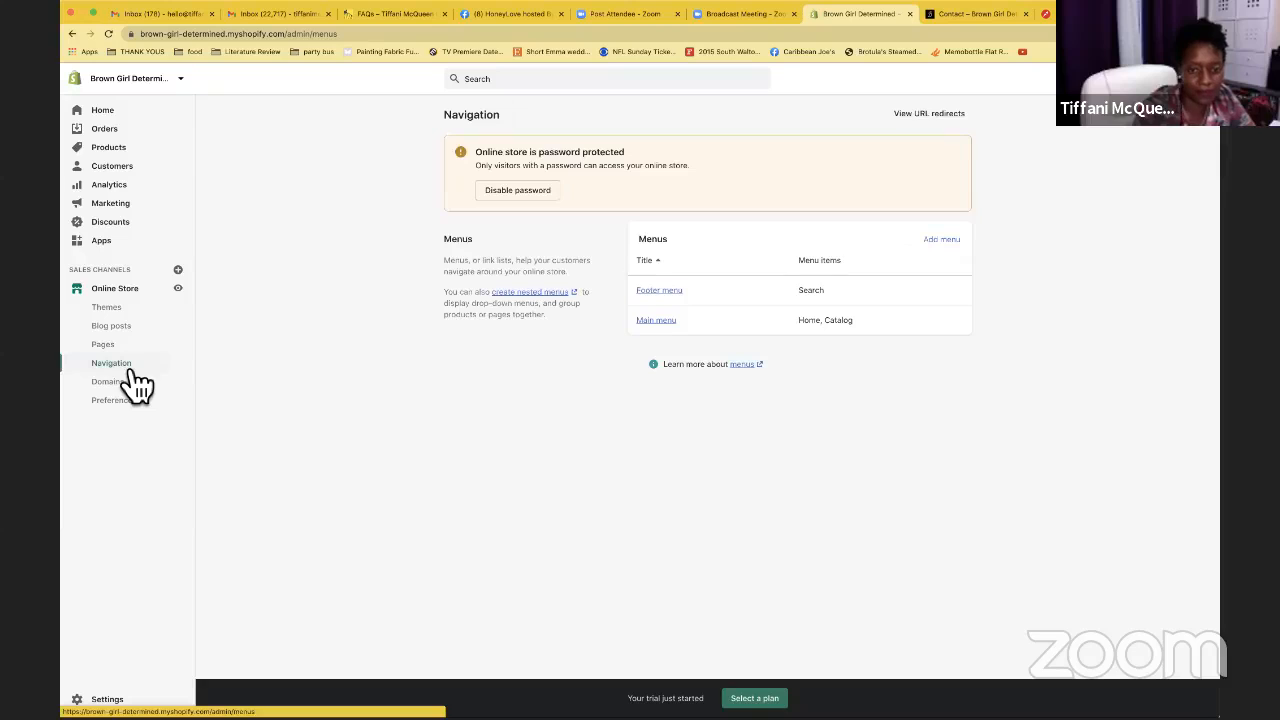
click(672, 298)
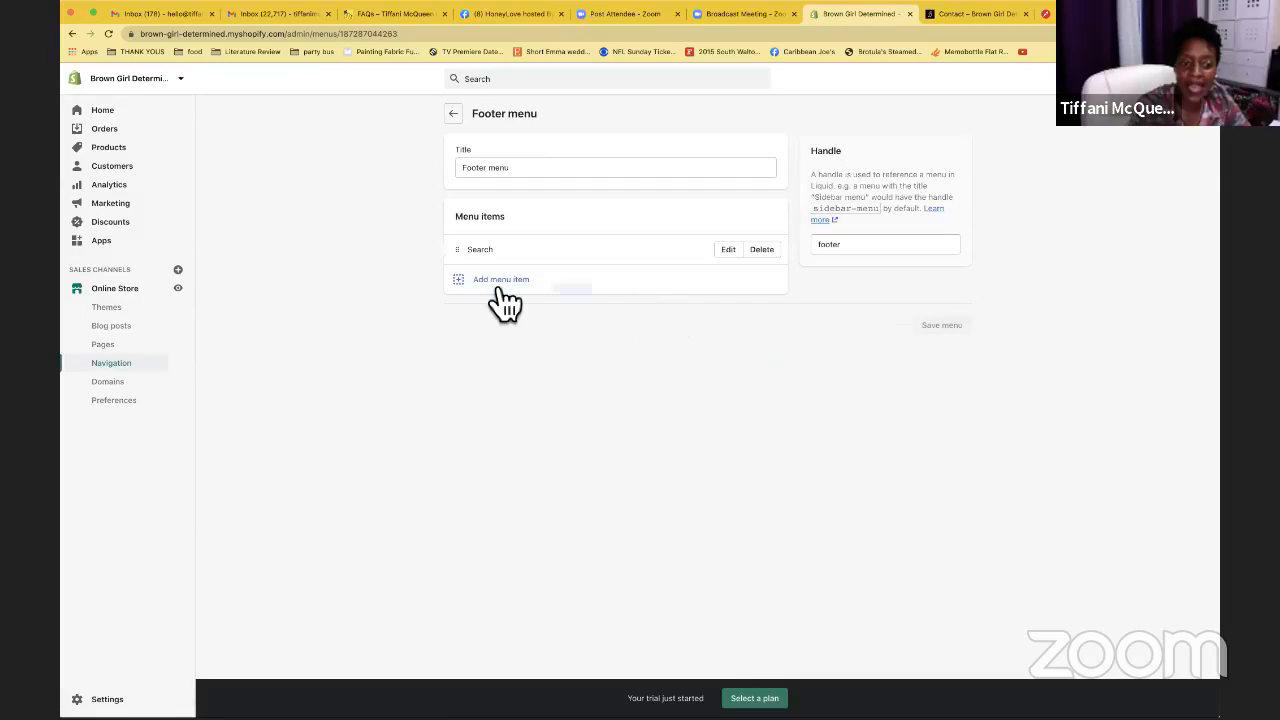
click(470, 288)
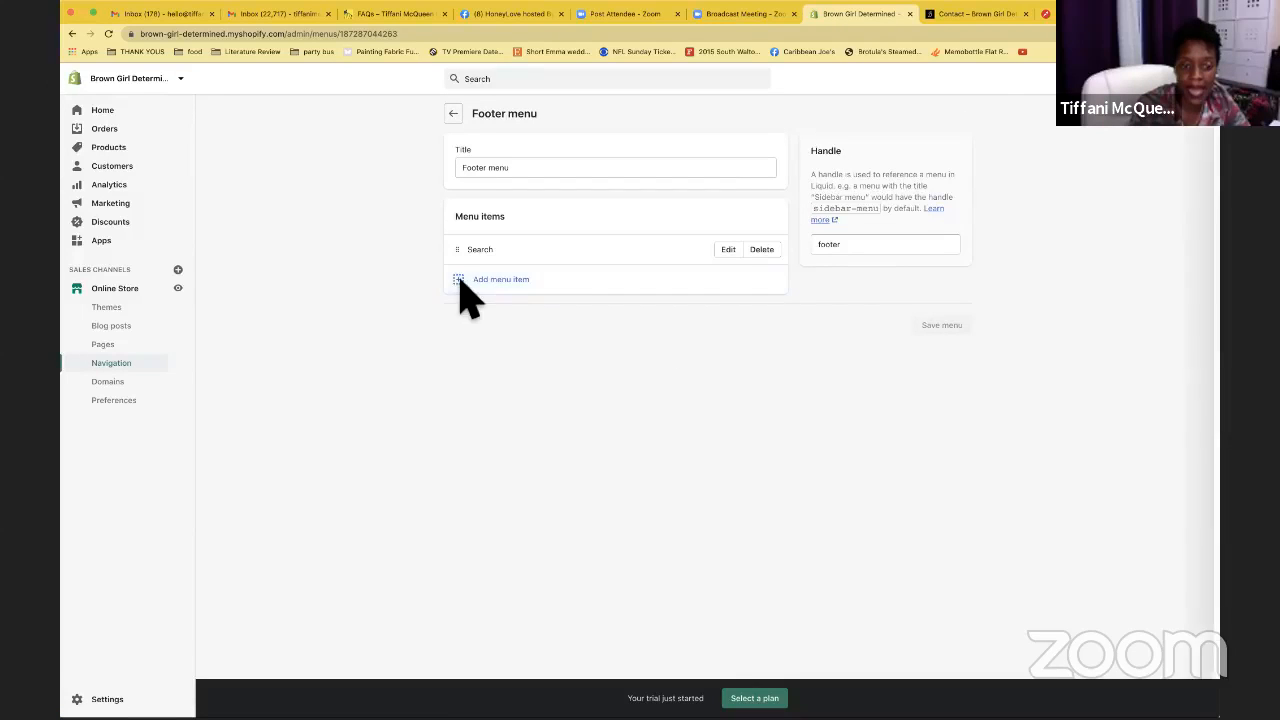
text(FAQs)
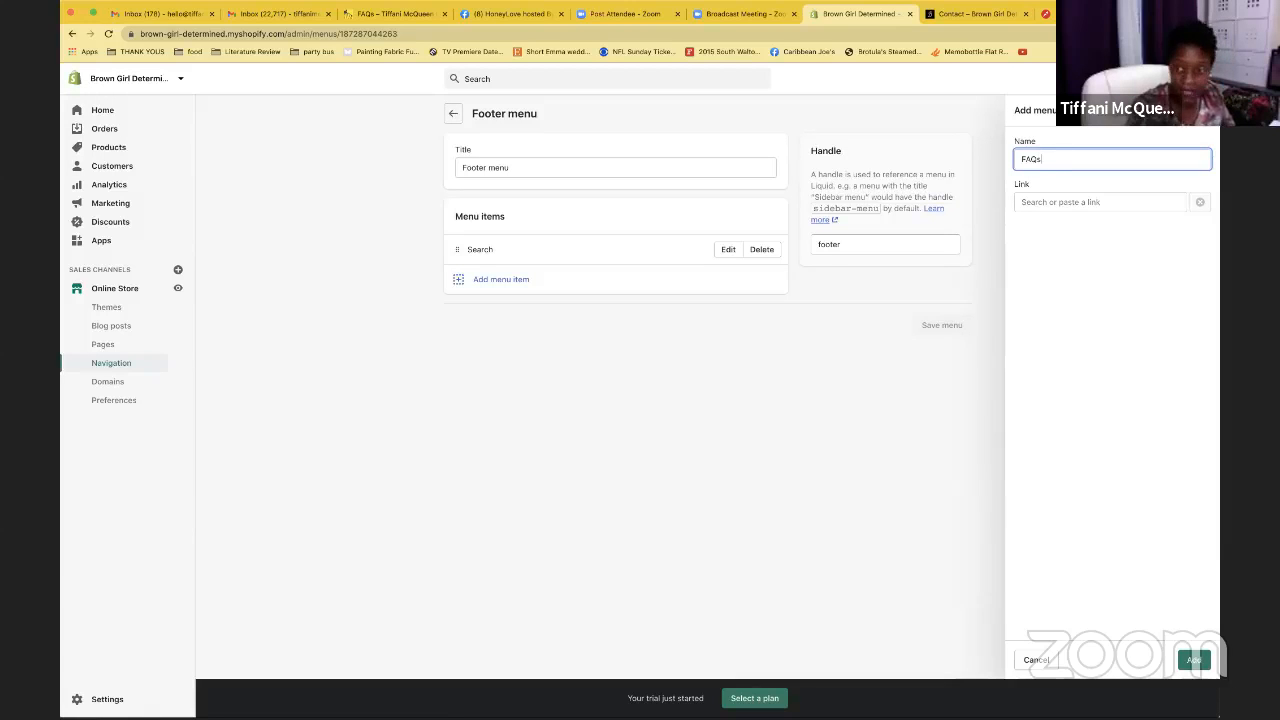
click(1043, 205)
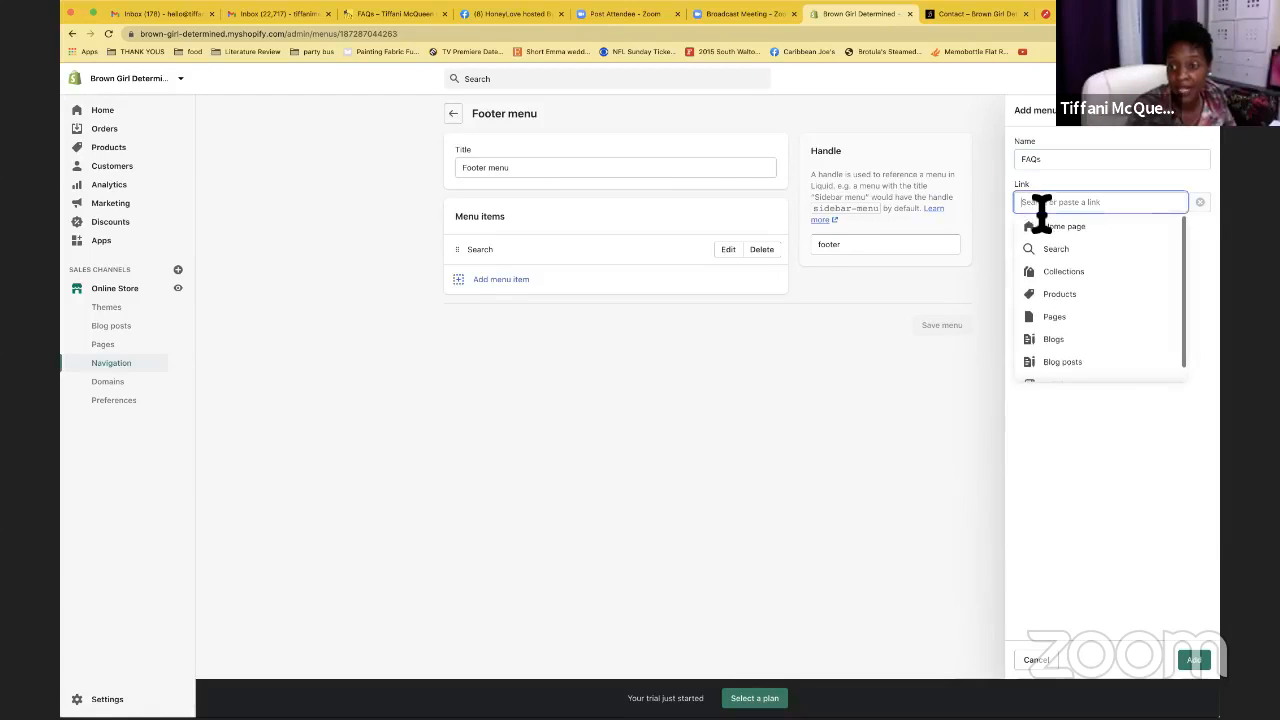
click(1054, 316)
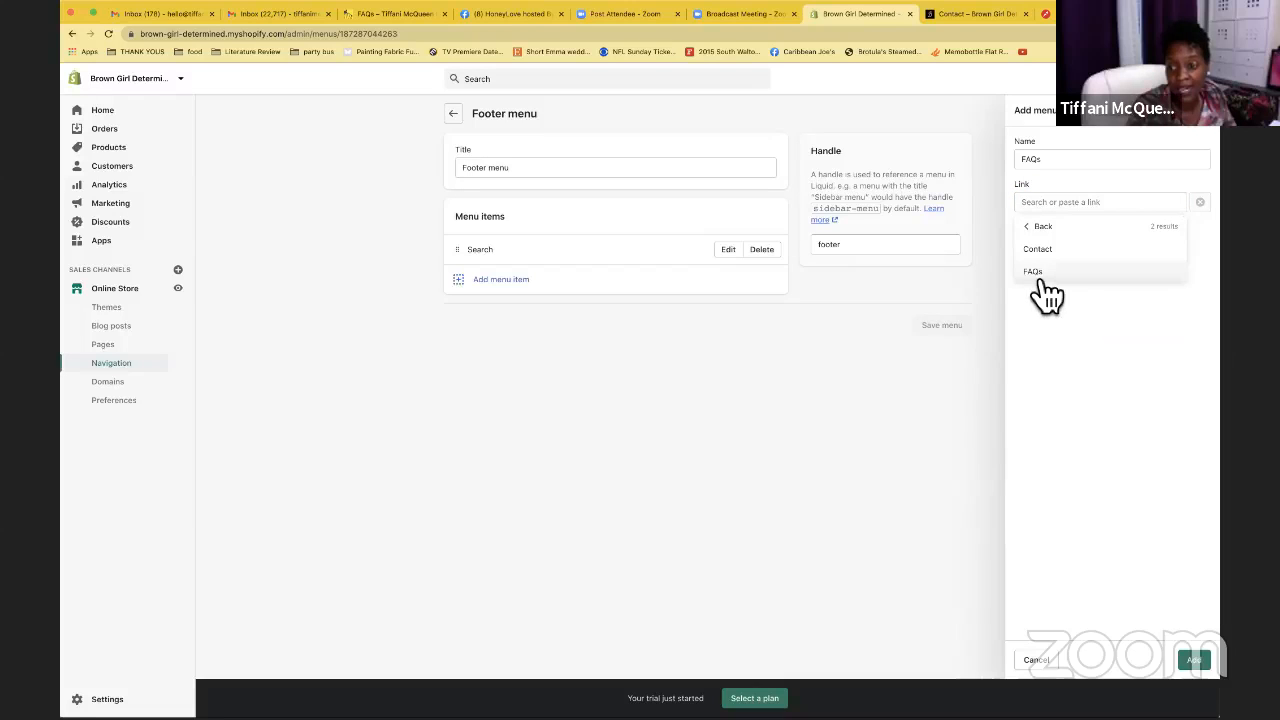
click(1036, 273)
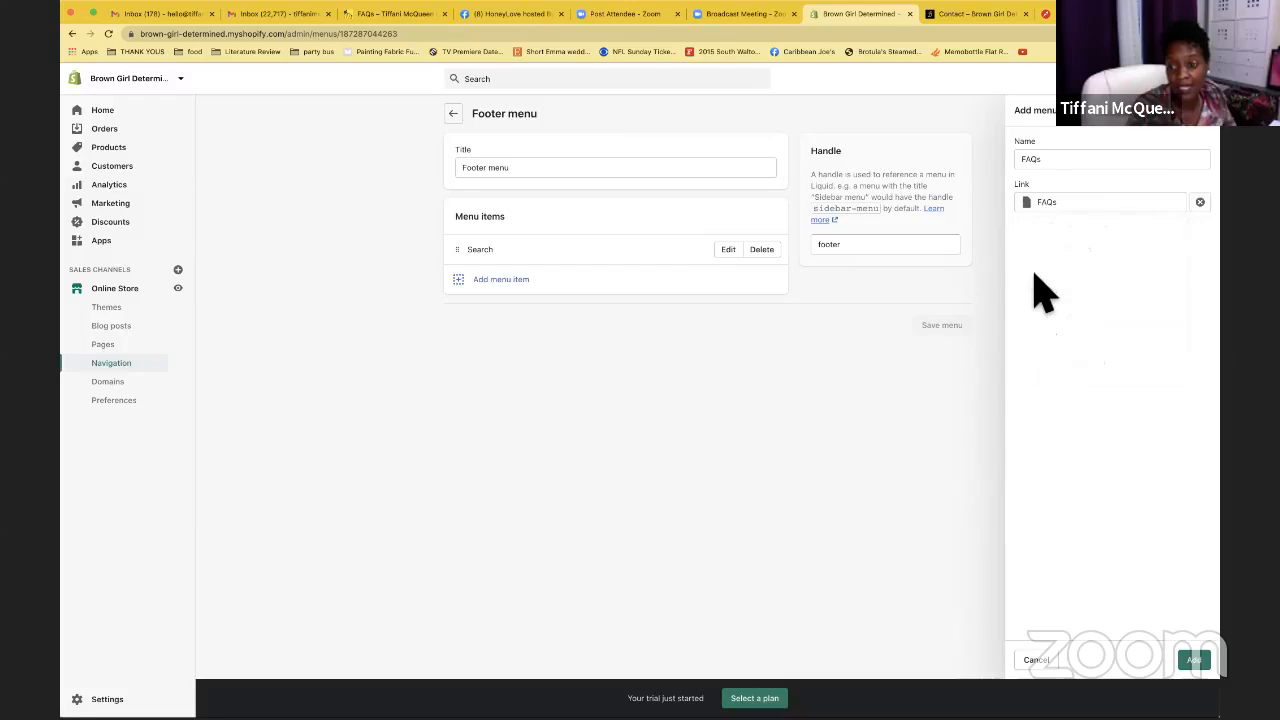
click(1203, 662)
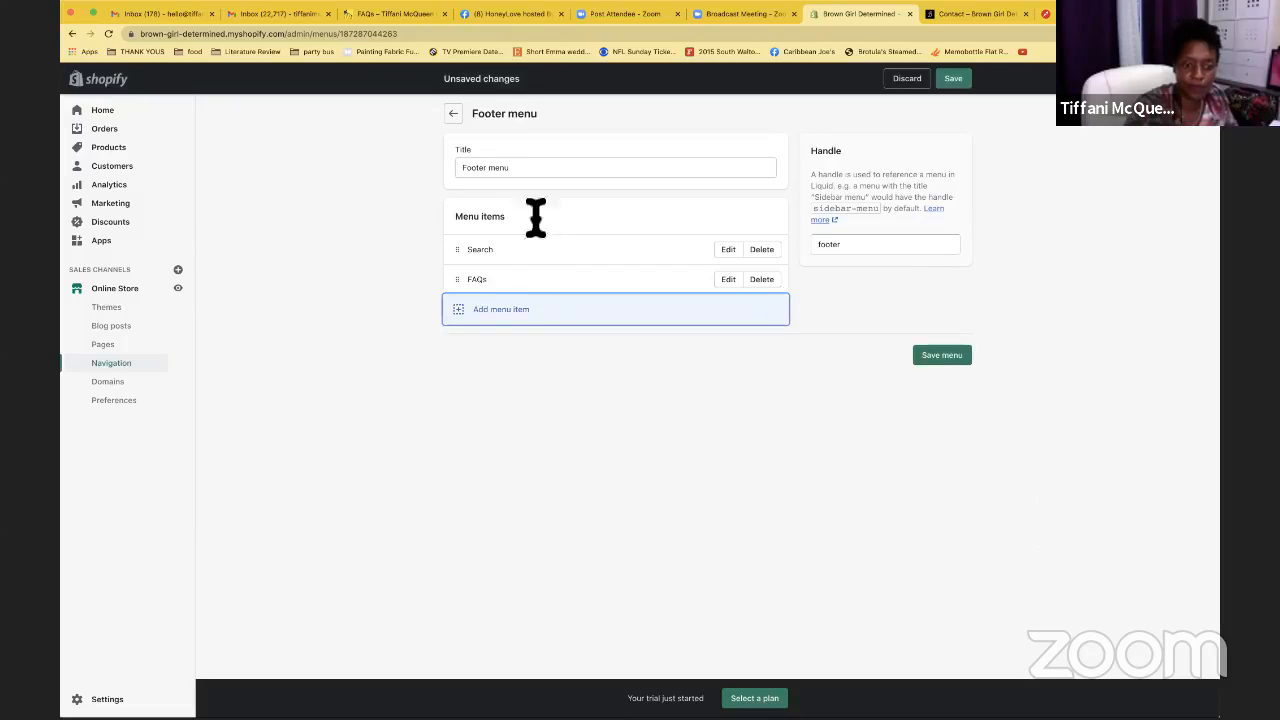
click(955, 80)
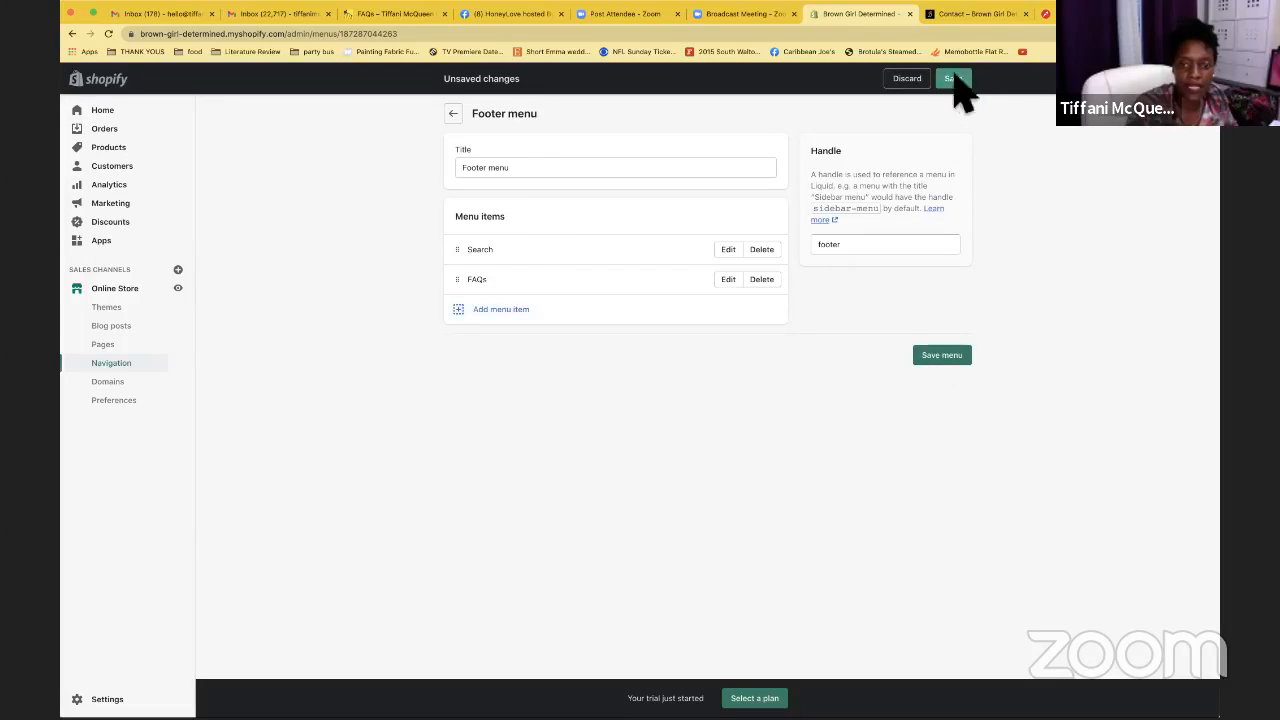
click(453, 113)
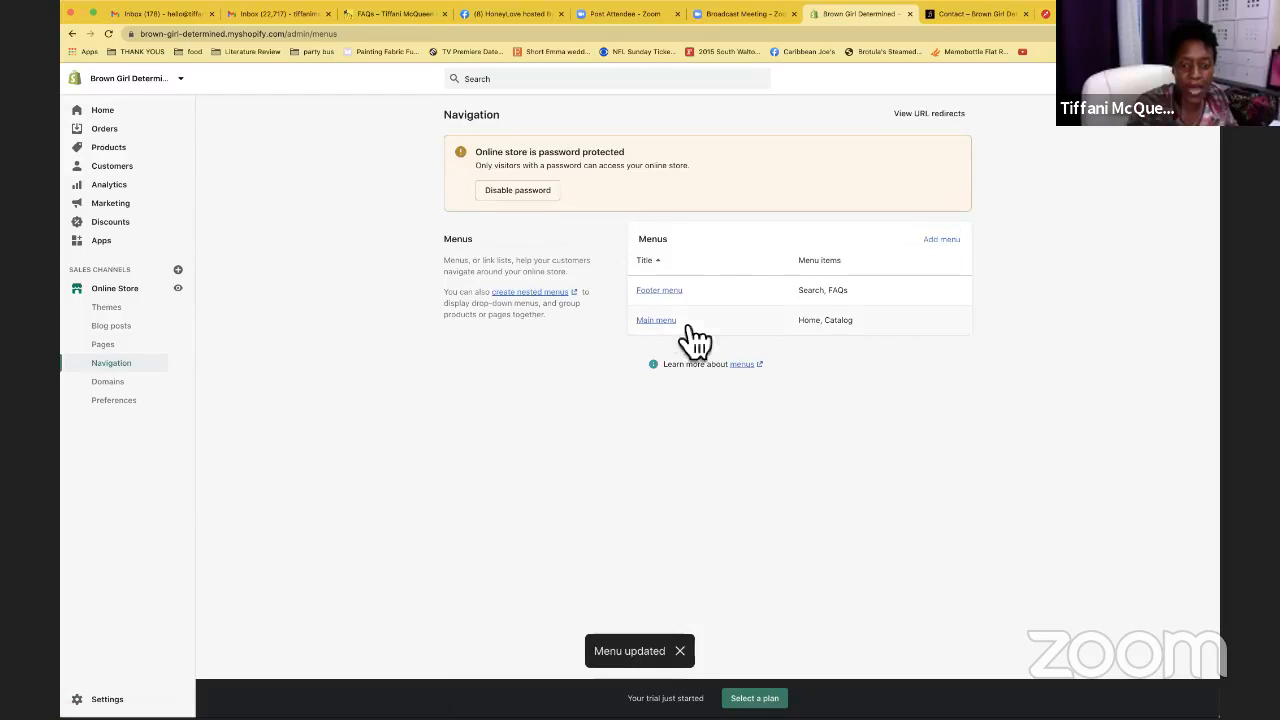
In the Main menu, rename the Catalog item to Shop
click(670, 328)
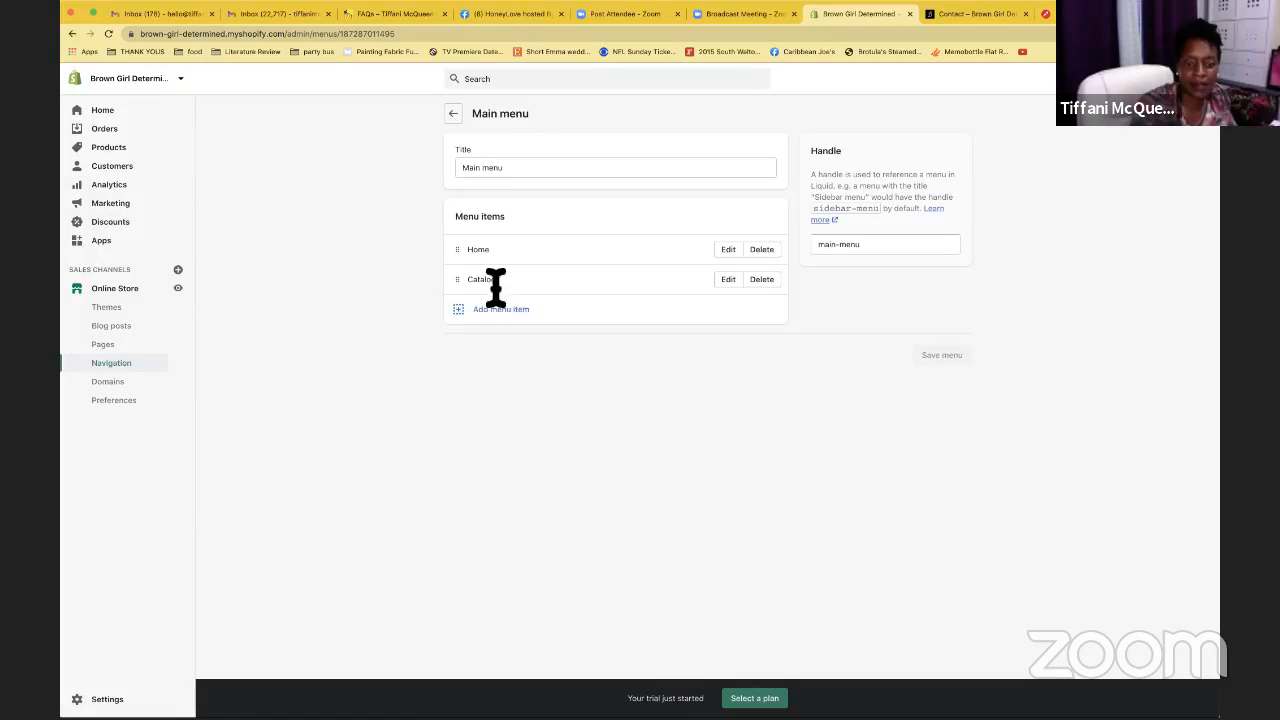
click(733, 284)
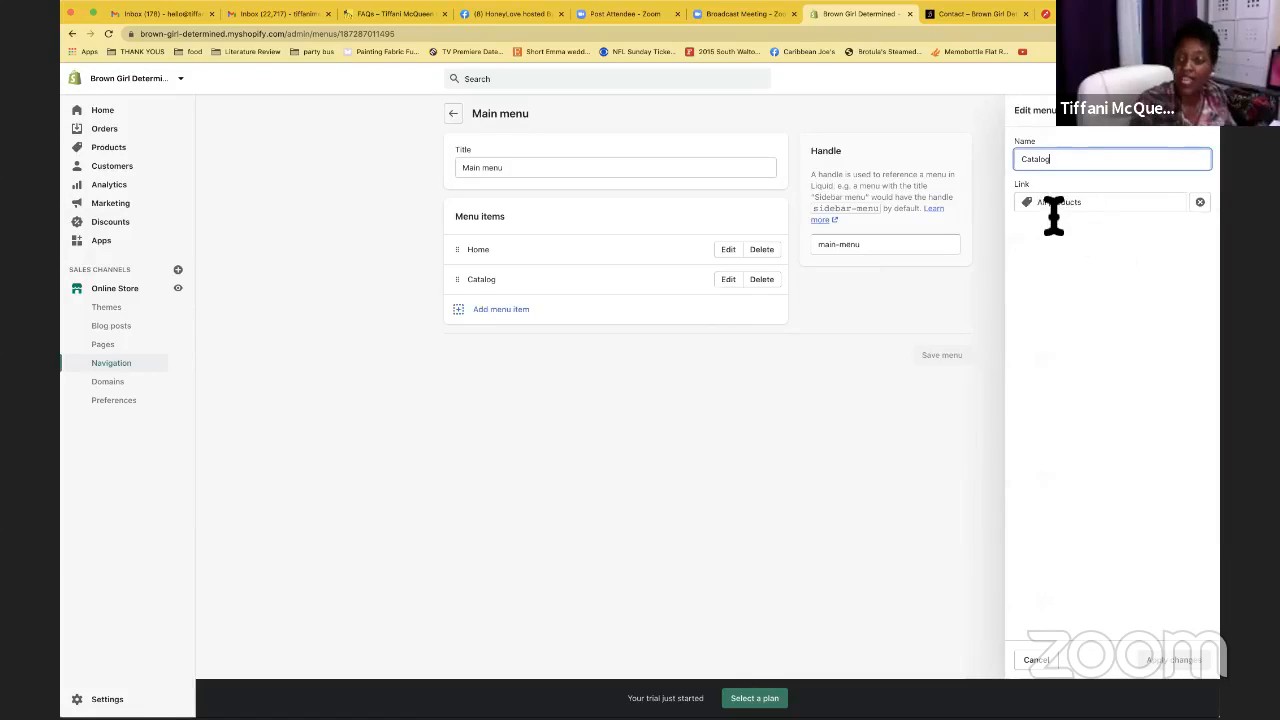
double_click(1061, 161)
text(S)
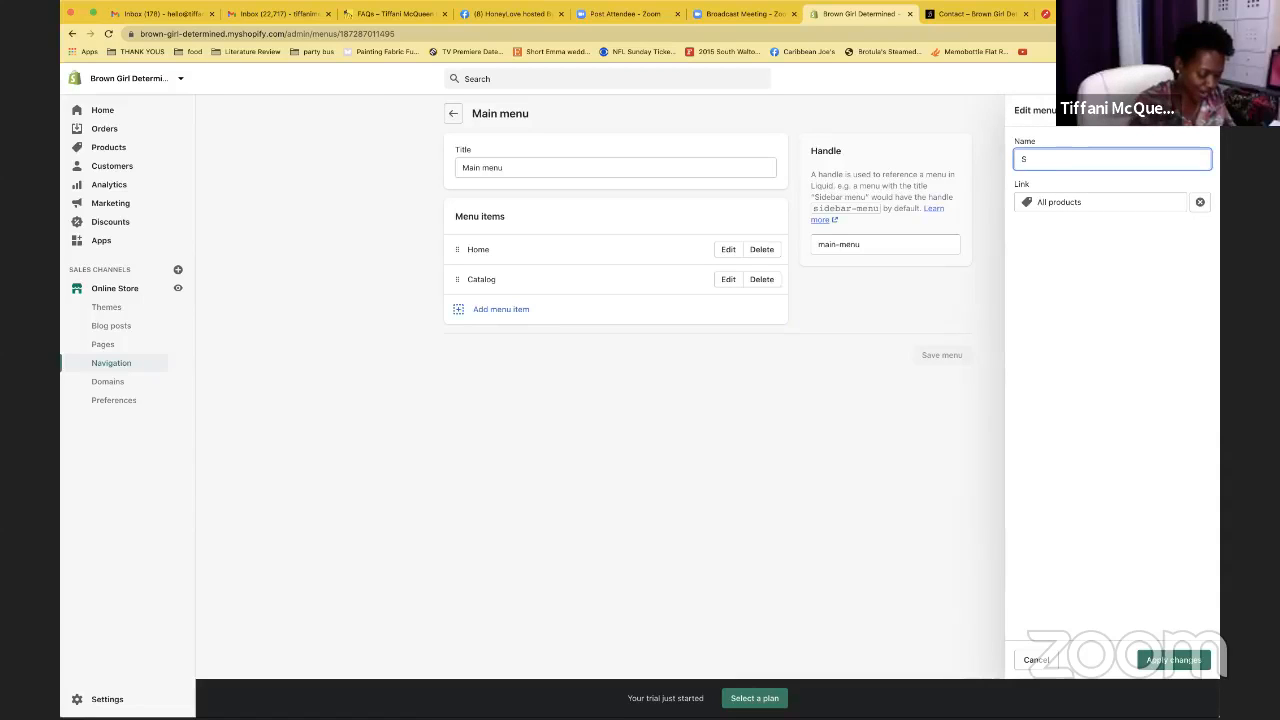
text(hop)
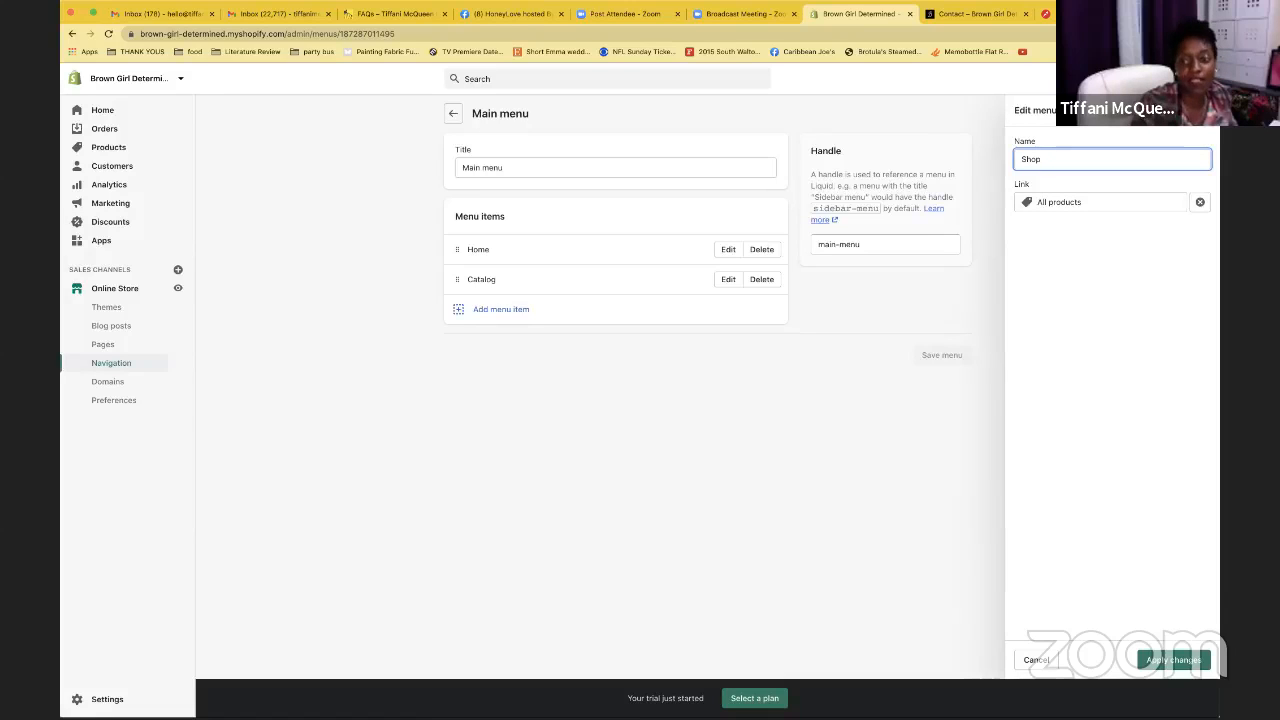
click(1180, 662)
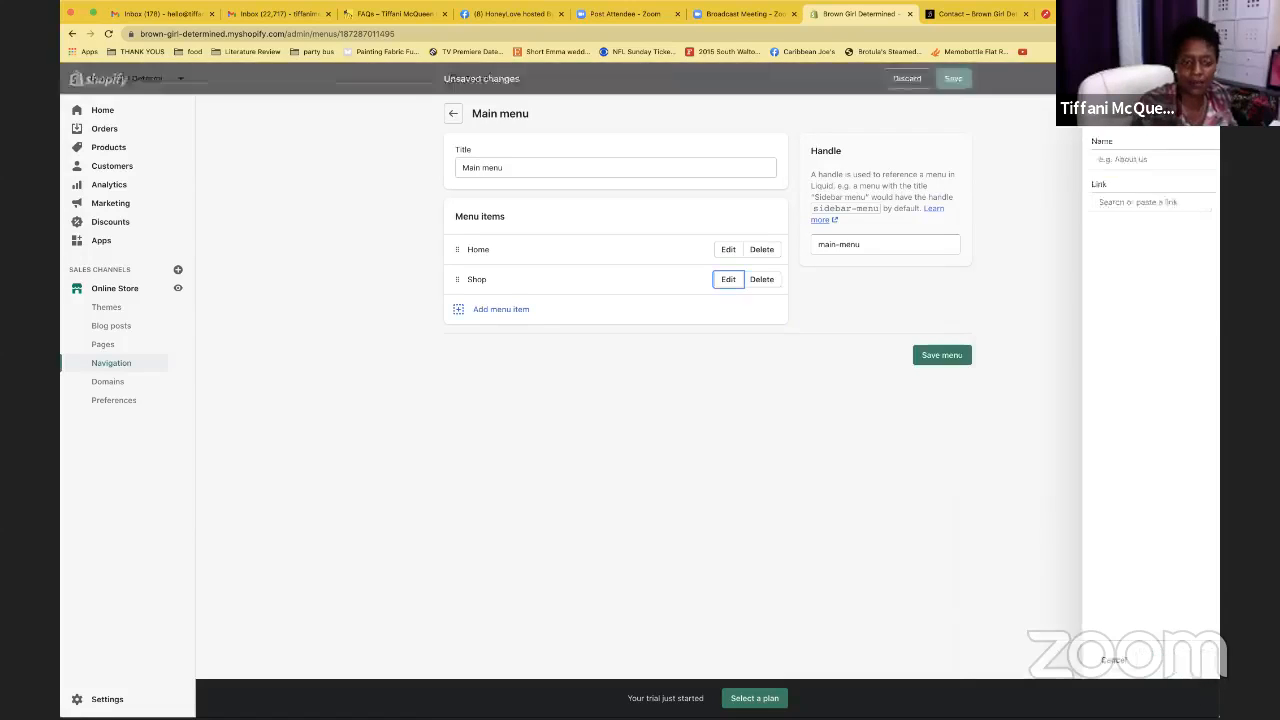
Add a Contact item linked to Pages > Contact and save the Main menu
click(467, 322)
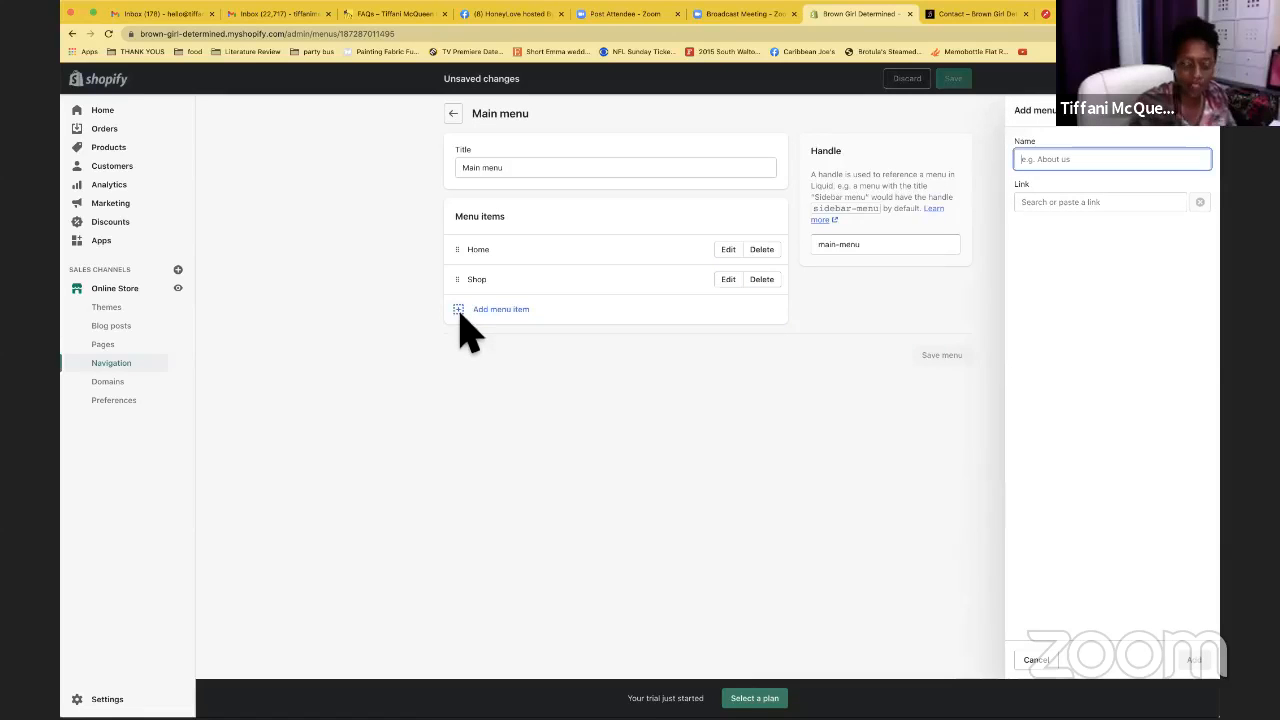
text(Contact)
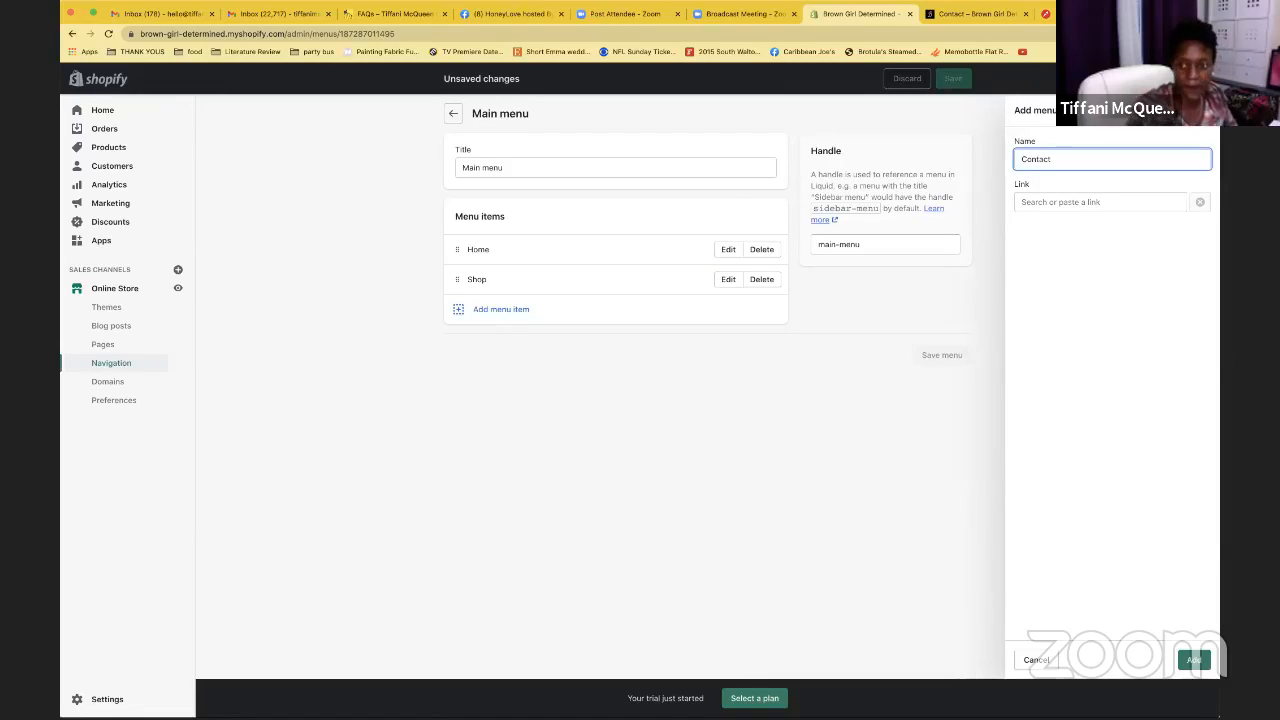
click(1062, 203)
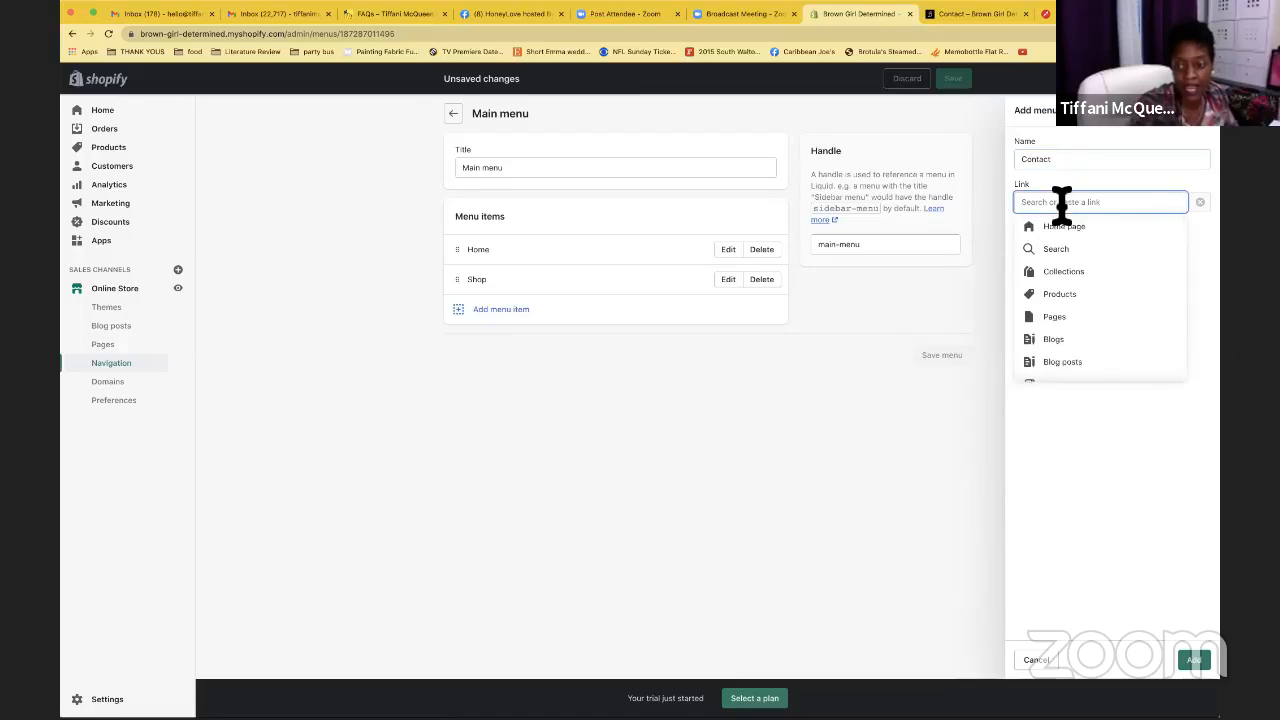
click(1062, 316)
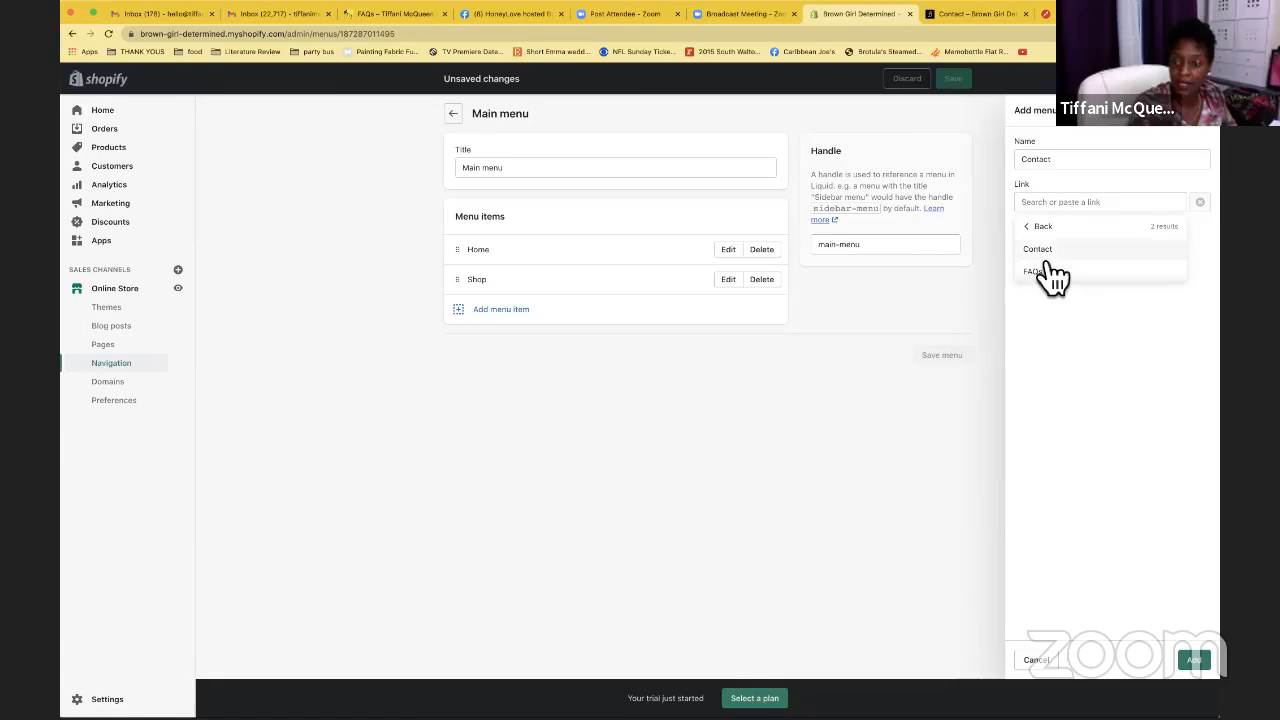
click(1048, 252)
click(1196, 662)
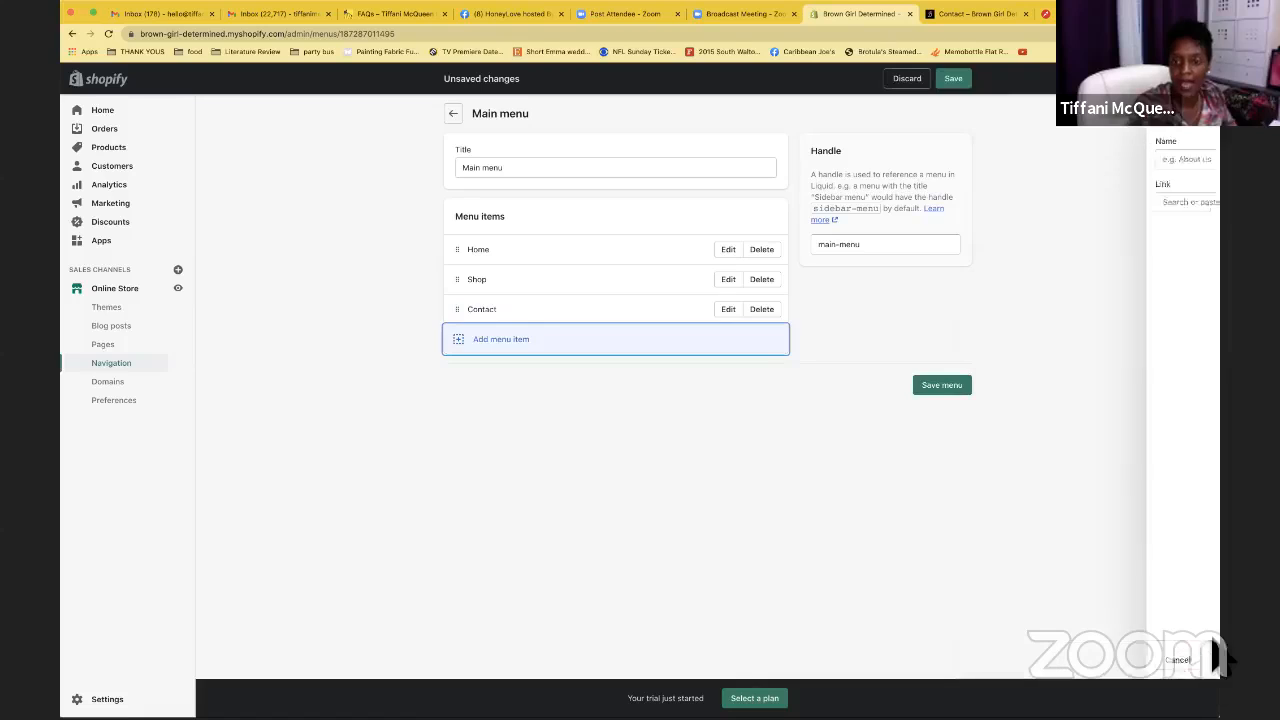
click(955, 82)
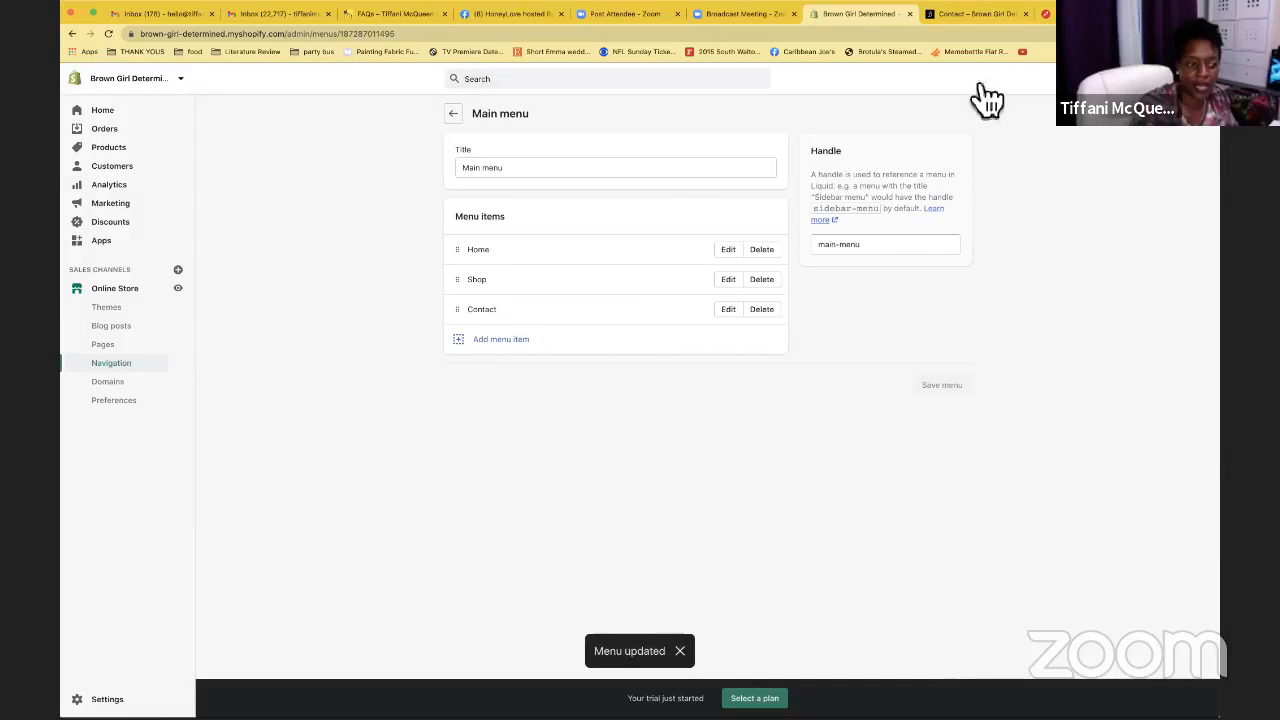
Preview the live store and confirm its menu lists Home, Shop and Contact, then return to admin
click(181, 289)
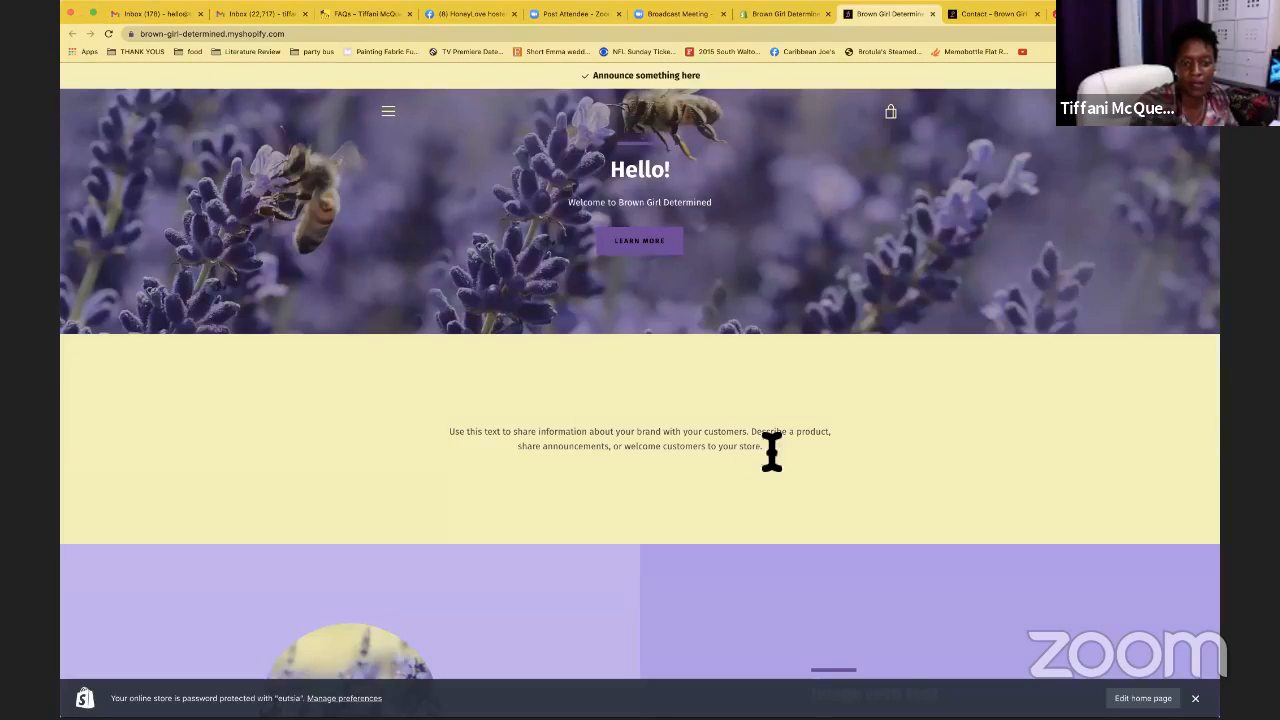
click(408, 128)
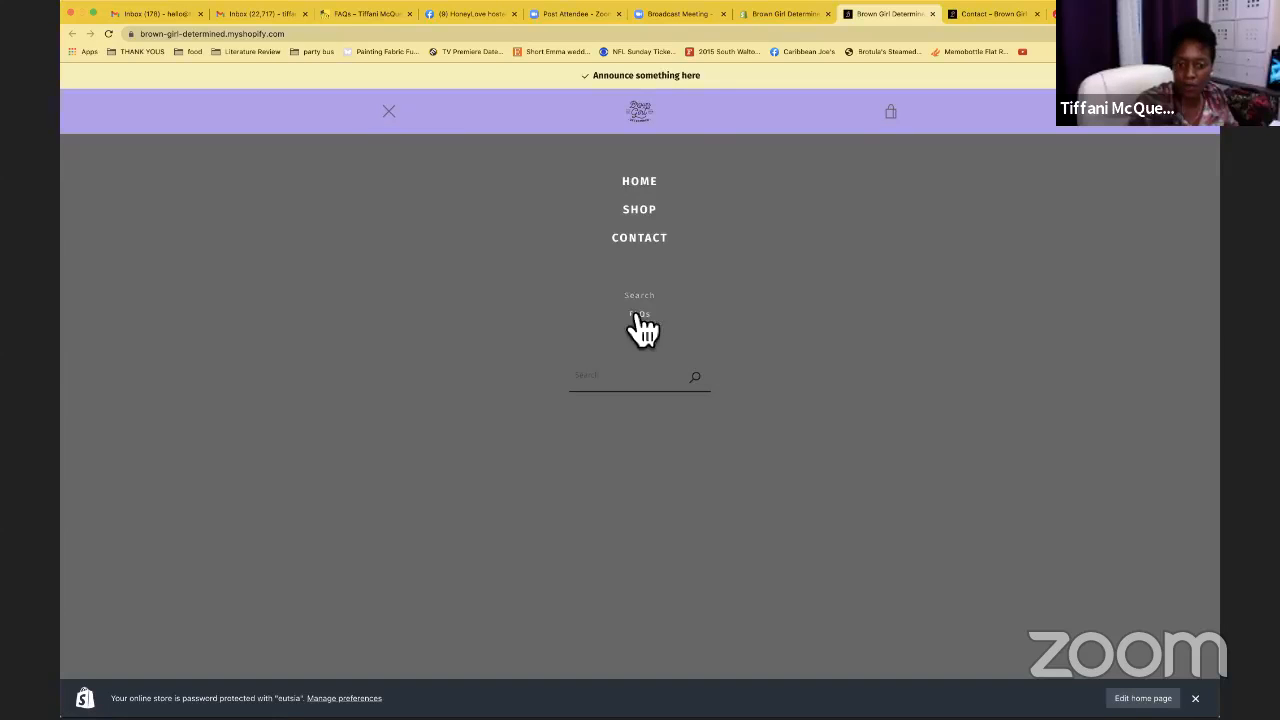
click(391, 113)
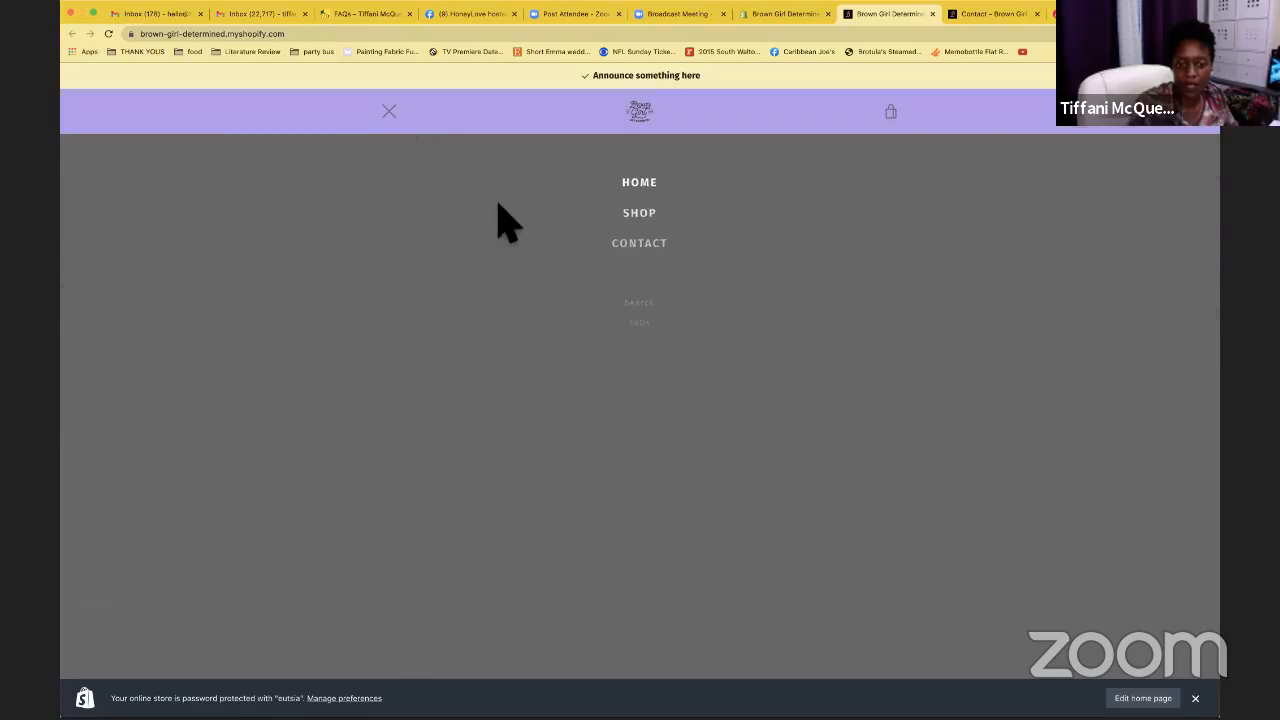
scroll(717, 290, down, 15)
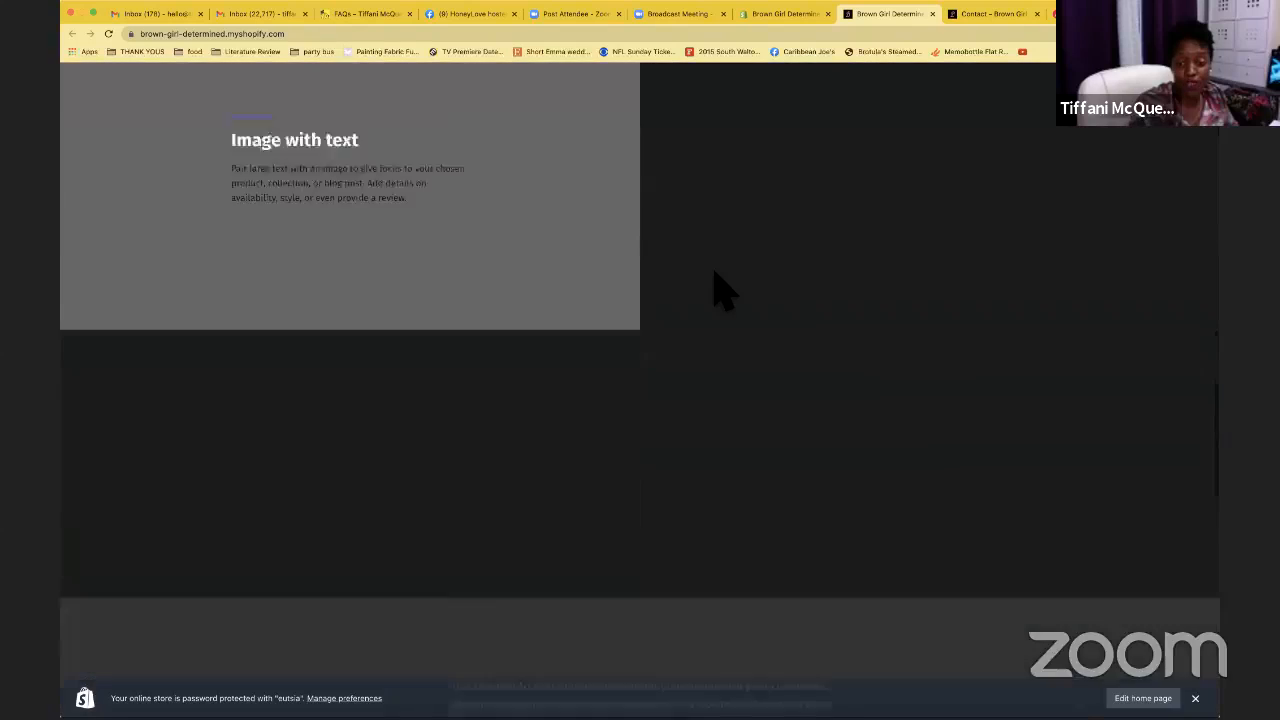
scroll(722, 292, down, 10)
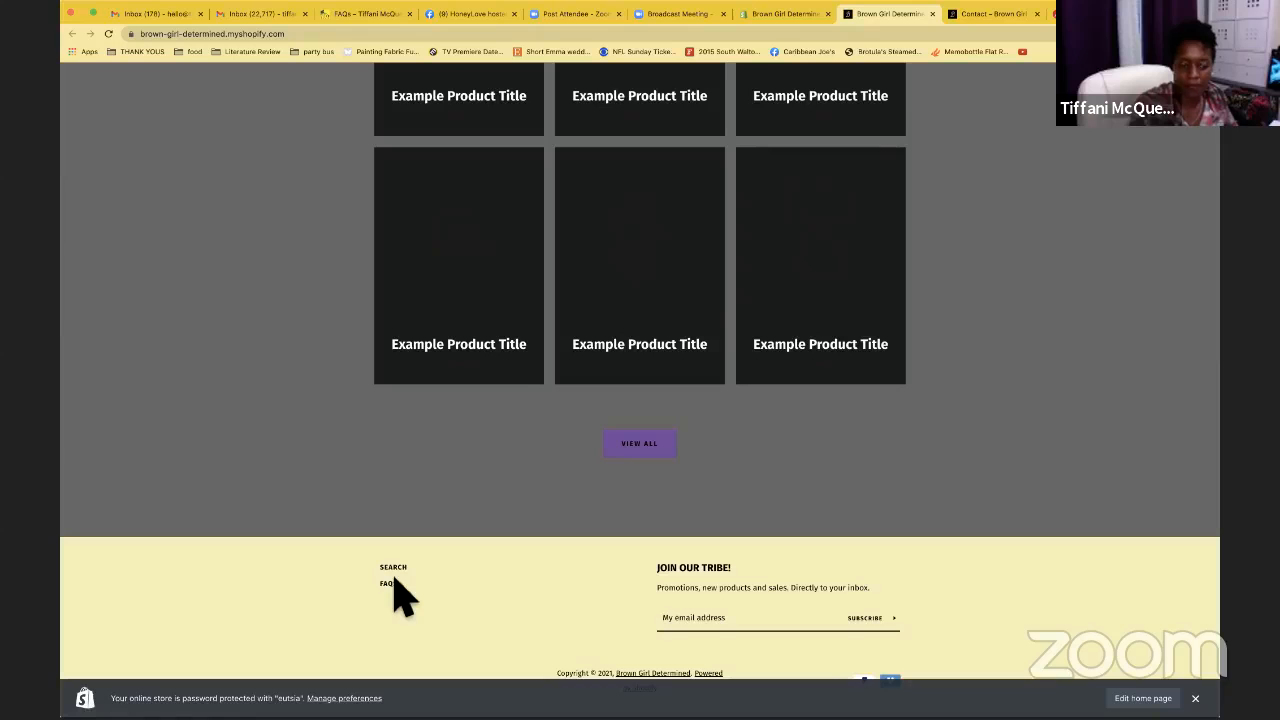
scroll(397, 595, up, 20)
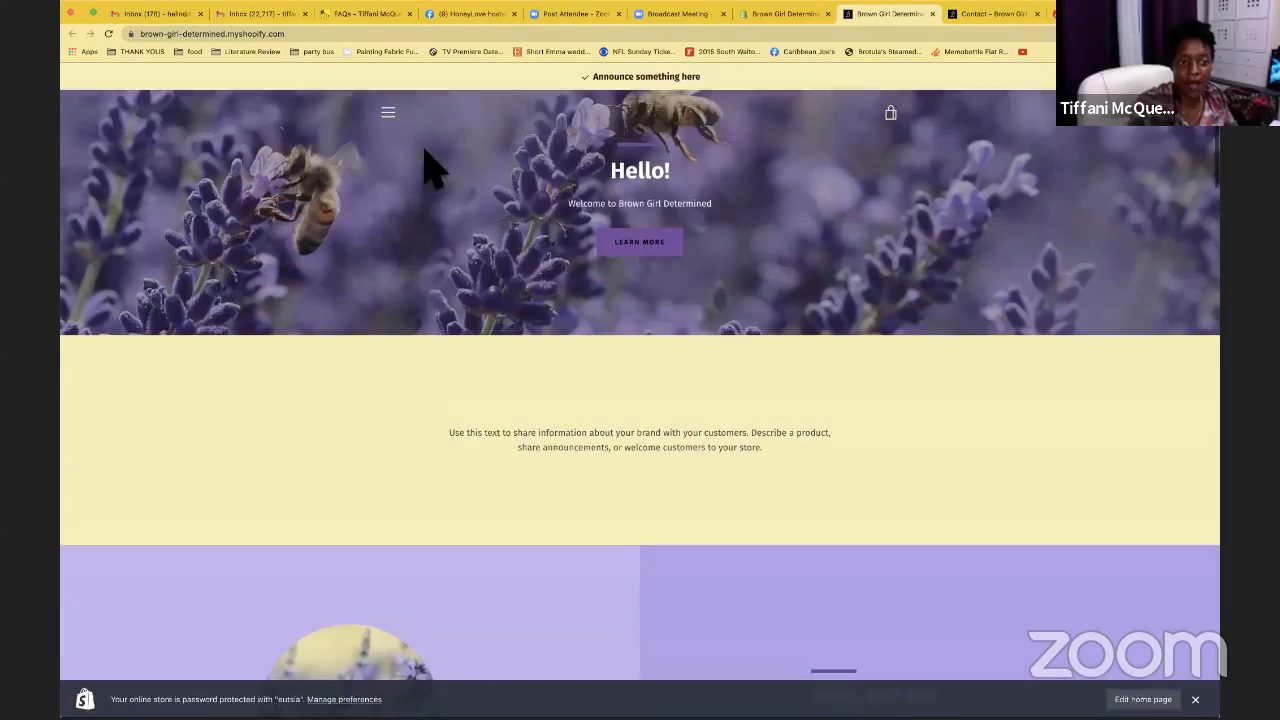
click(401, 127)
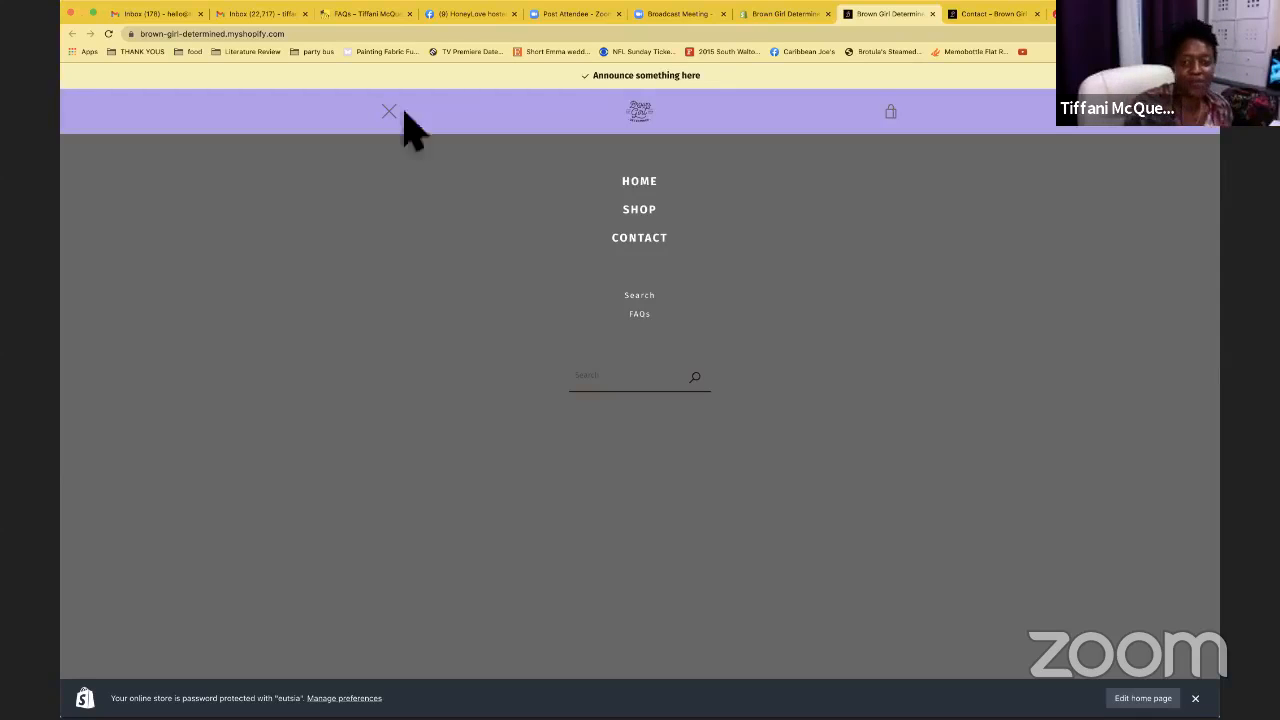
click(400, 129)
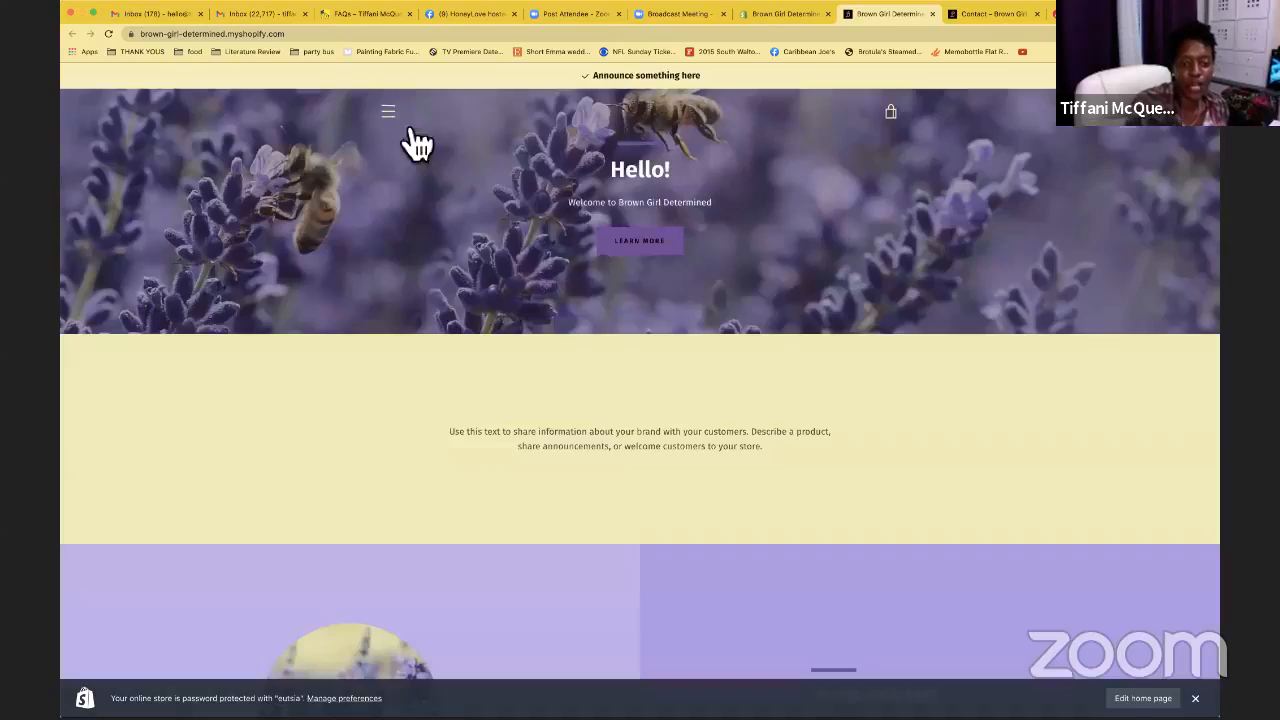
click(788, 15)
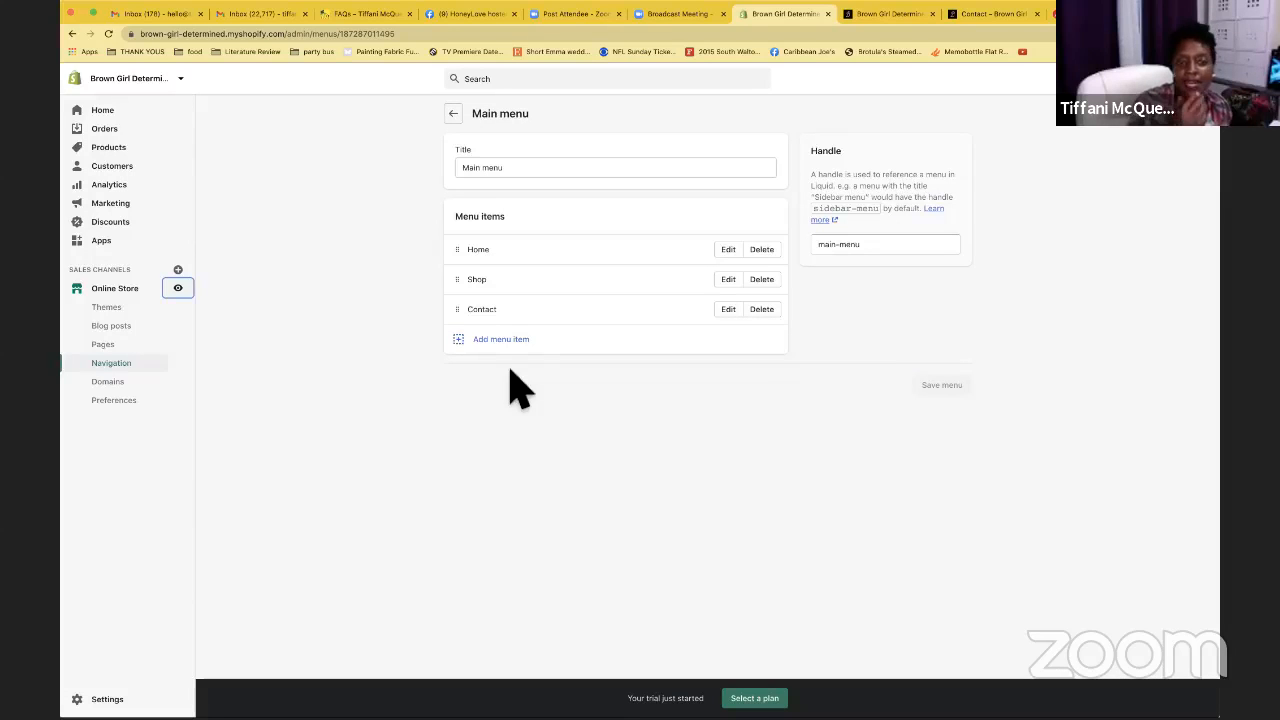
Check the reference store's SHOP submenu: Apparel + Accessories, Digital Designs and Shop All
click(362, 15)
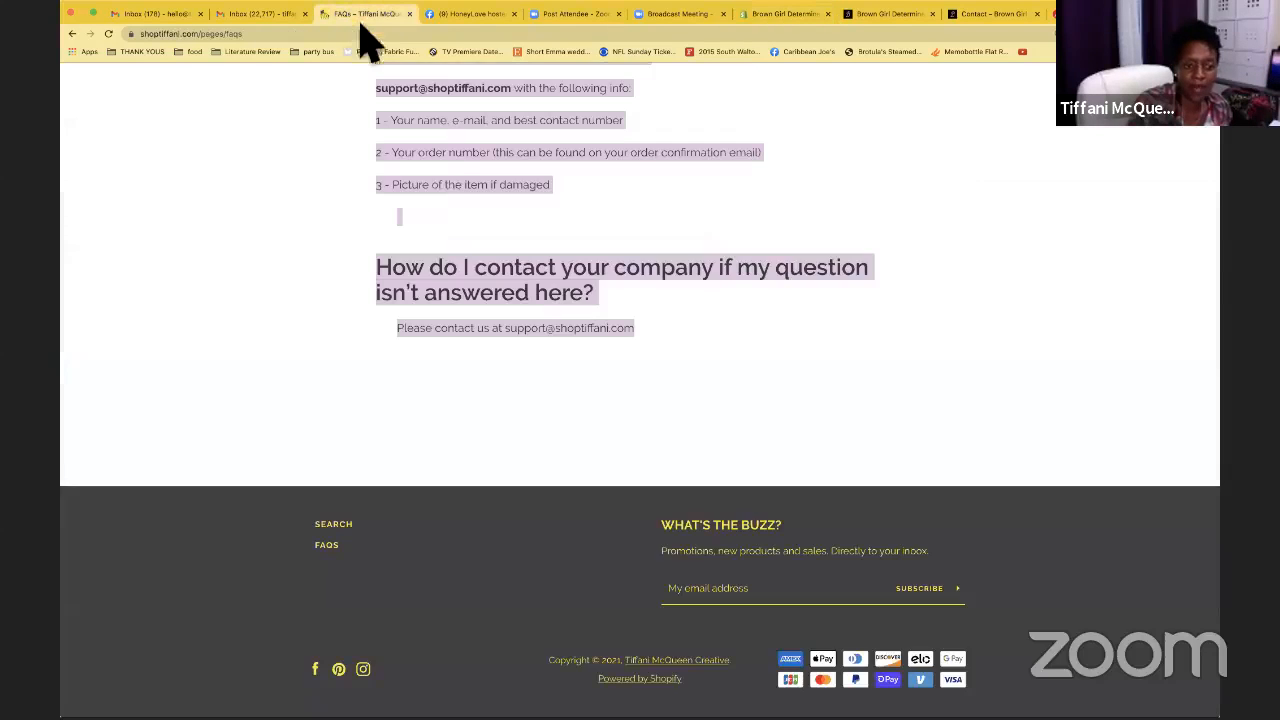
scroll(440, 195, up, 15)
click(325, 127)
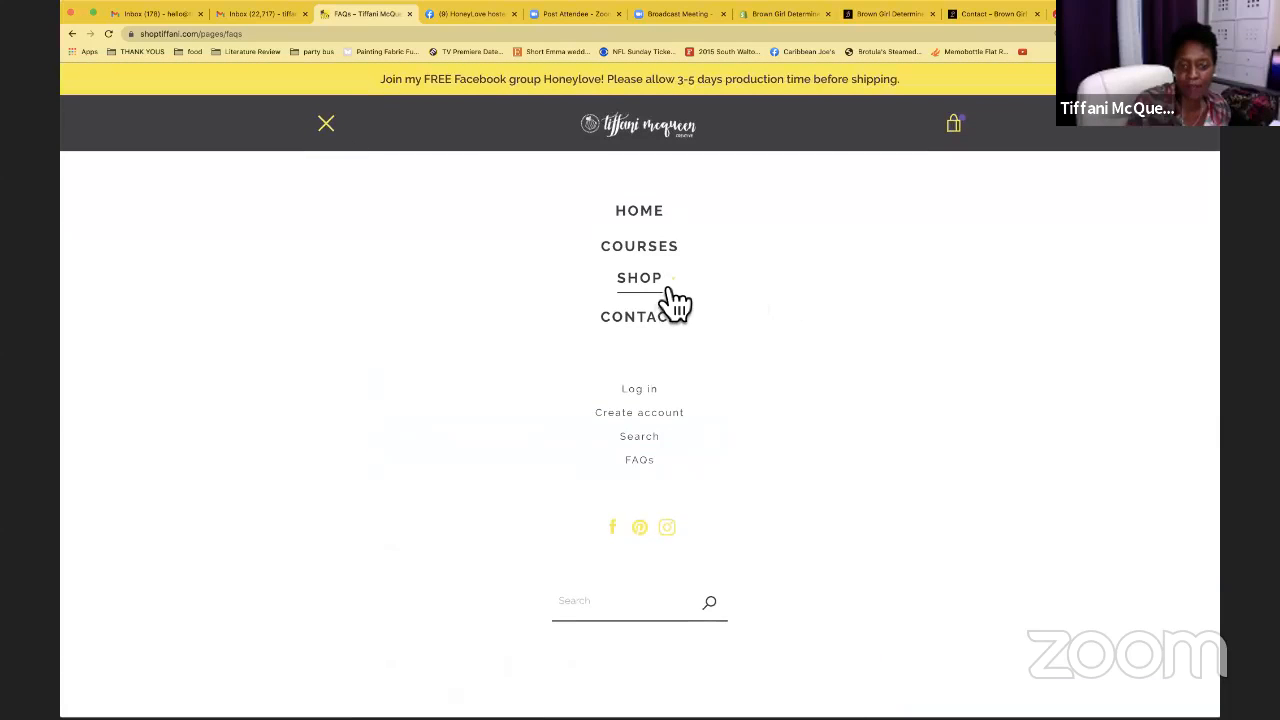
click(671, 292)
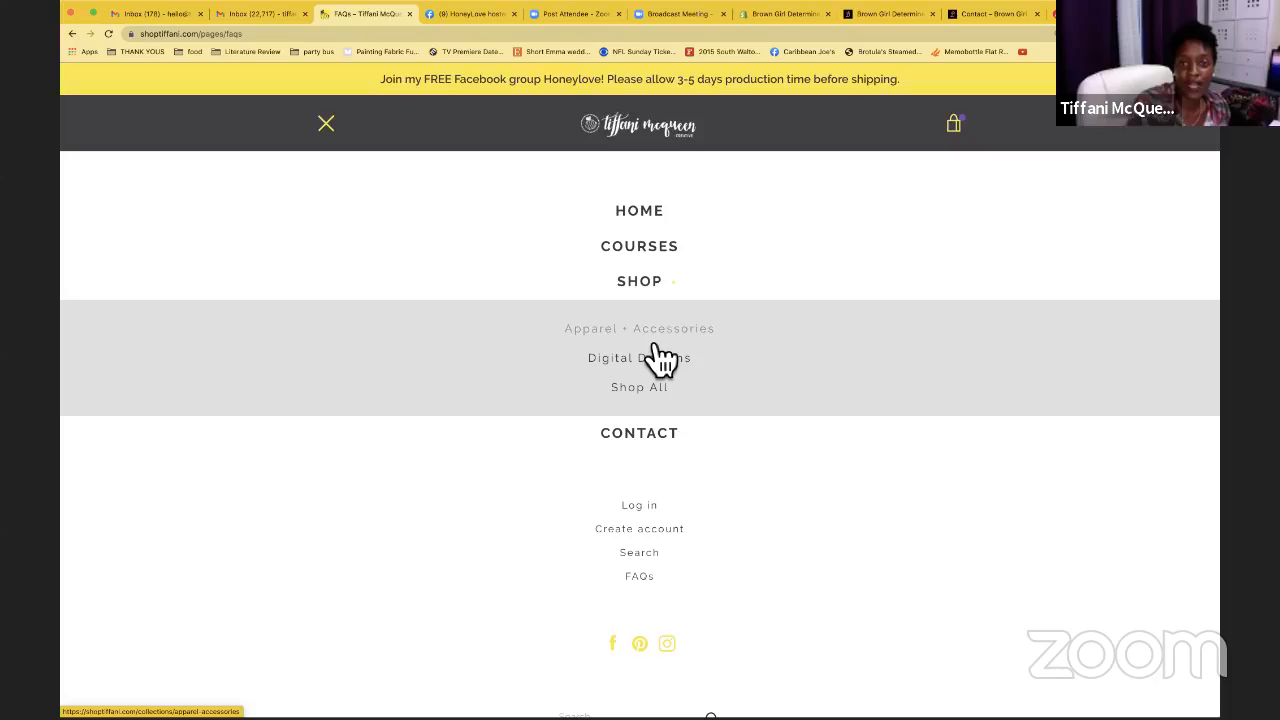
click(800, 16)
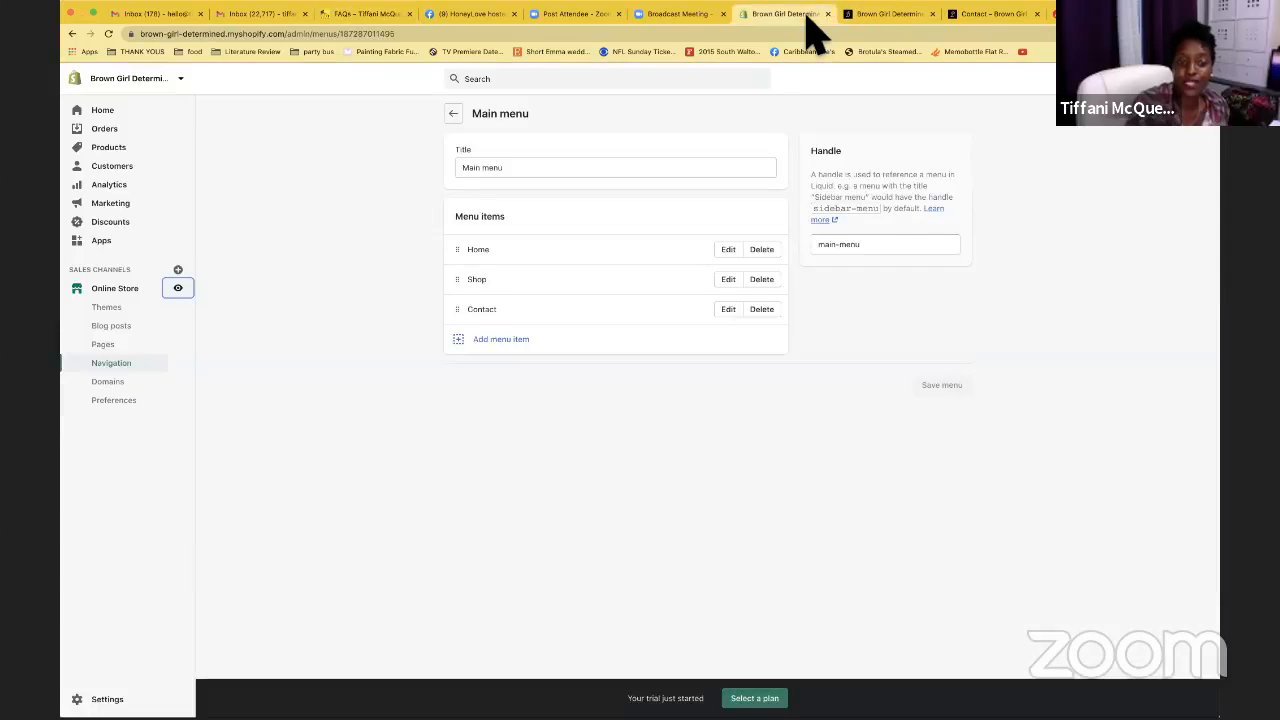
Add an Ebook menu item linked to All products
click(459, 340)
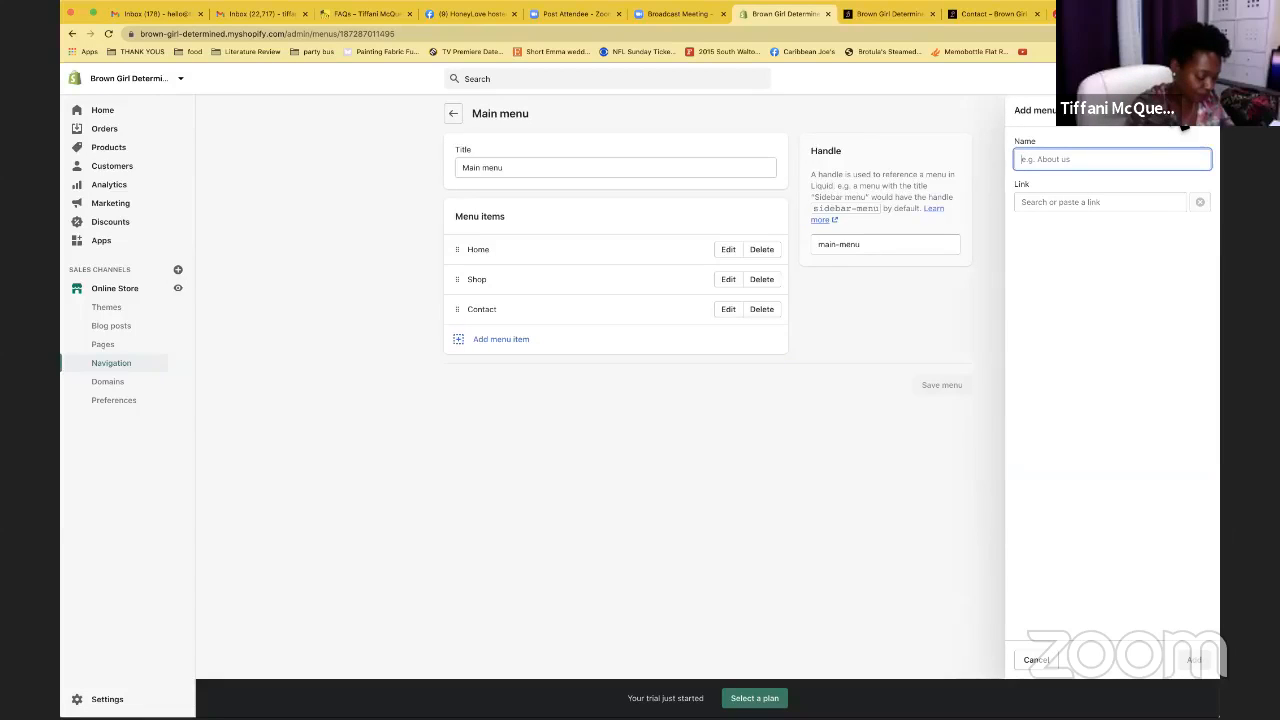
text(Et)
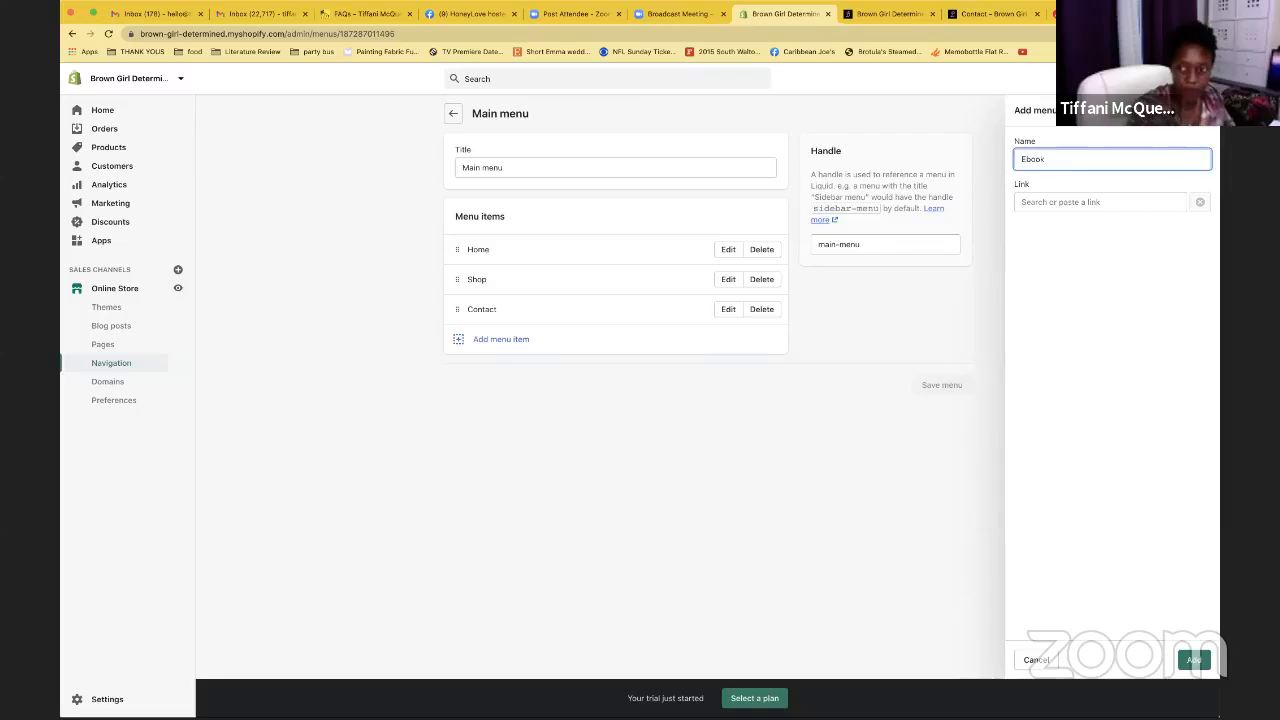
click(1129, 204)
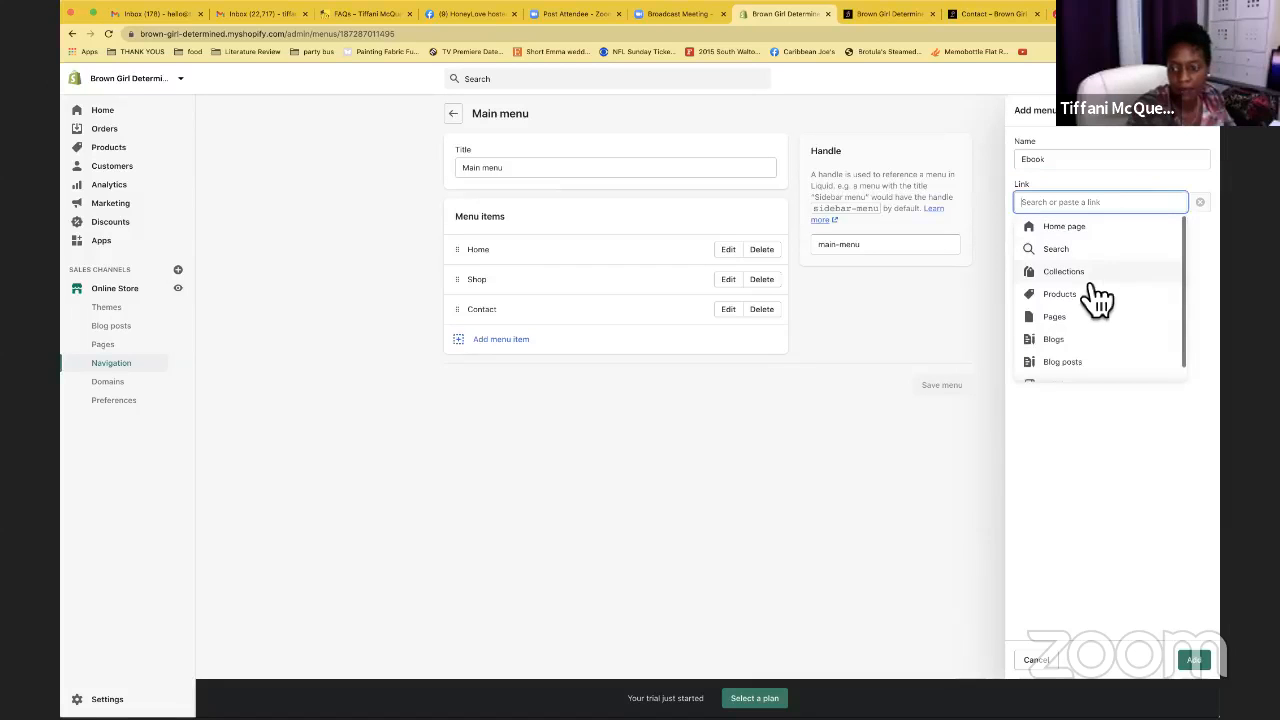
click(1087, 302)
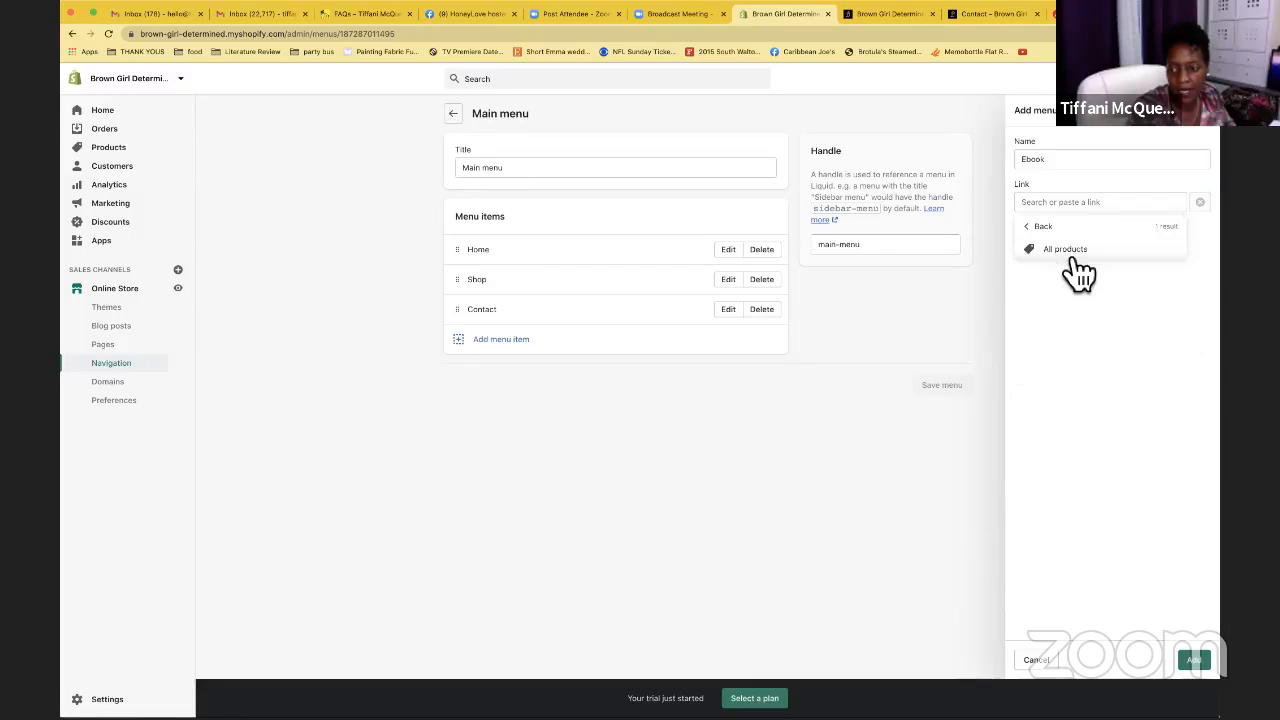
click(1067, 251)
click(1193, 660)
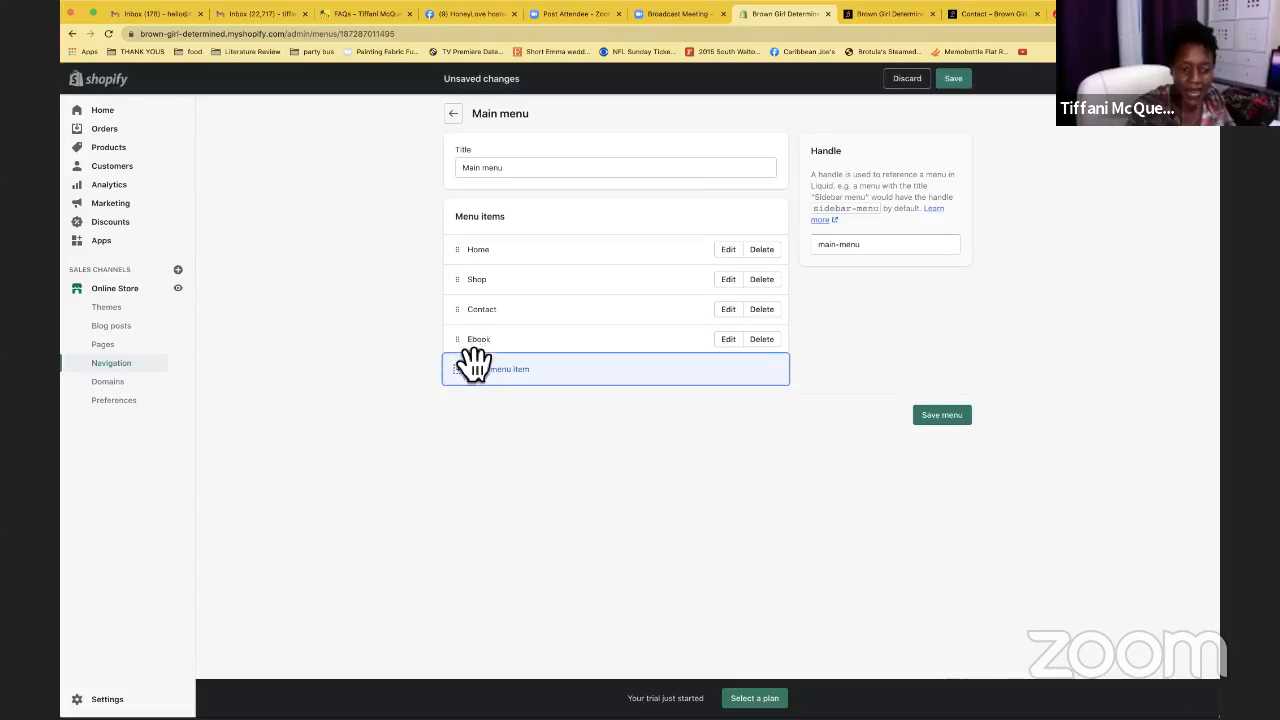
Drag Ebook out from under Home to nest it under Shop, then collapse Shop
drag(474, 356, 529, 329)
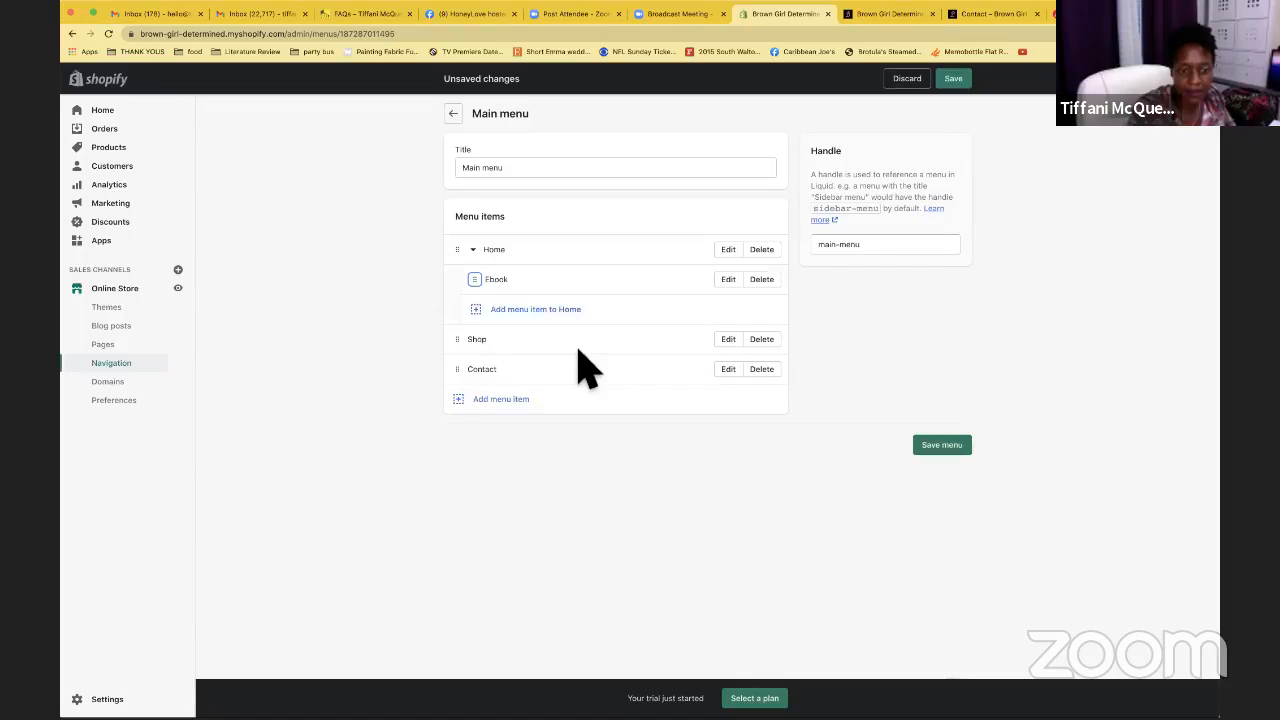
drag(476, 280, 499, 317)
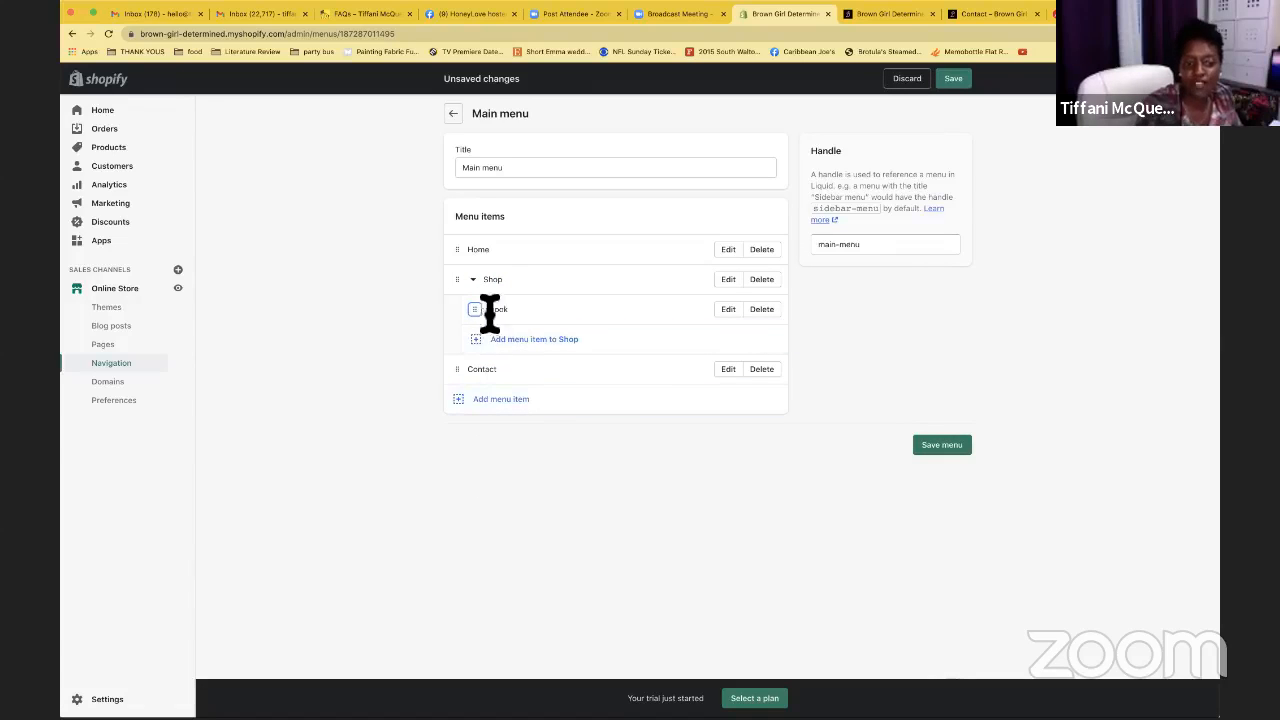
mouse_move(490, 318)
mouse_down()
mouse_move(507, 368)
mouse_move(489, 352)
mouse_move(503, 312)
mouse_move(509, 334)
mouse_up()
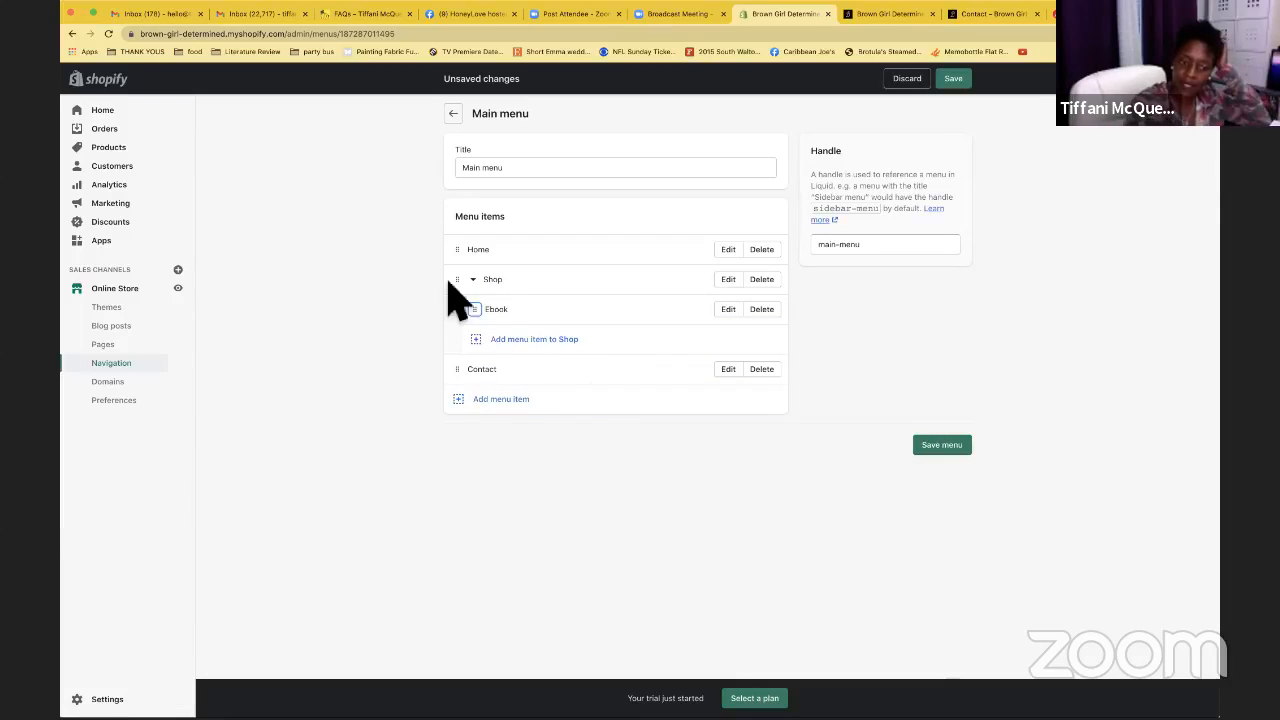
click(474, 281)
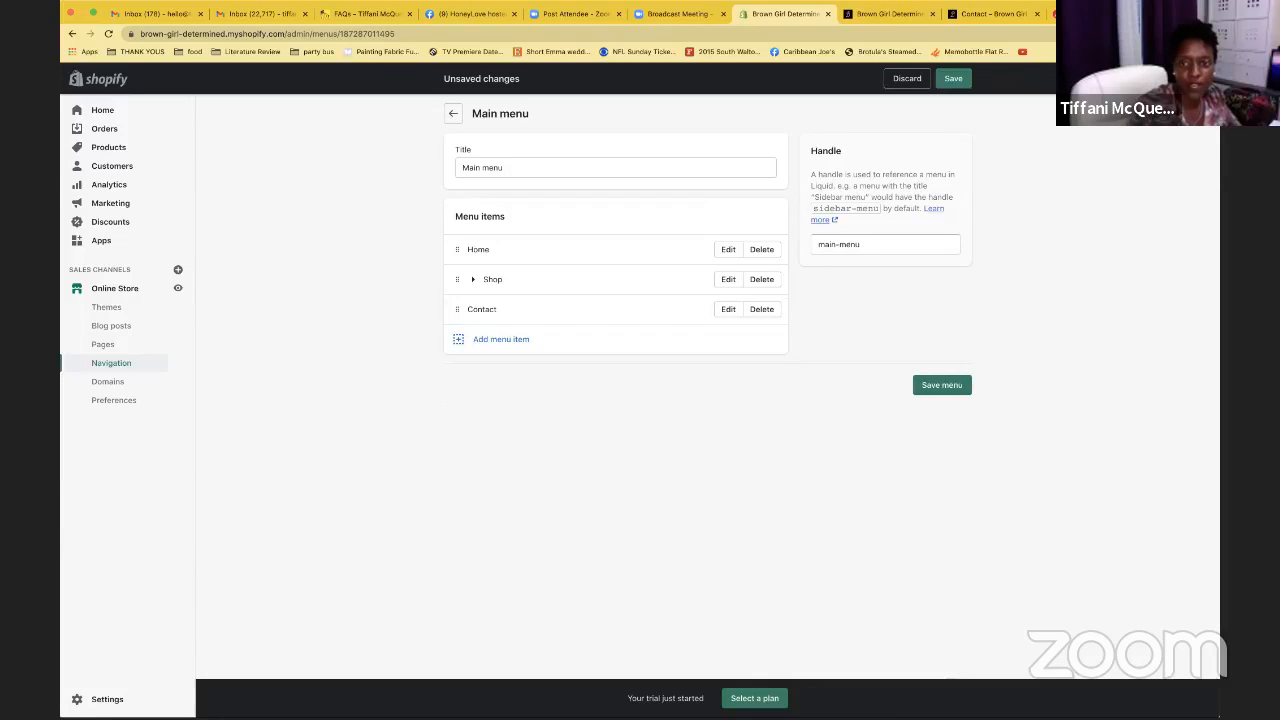
click(917, 14)
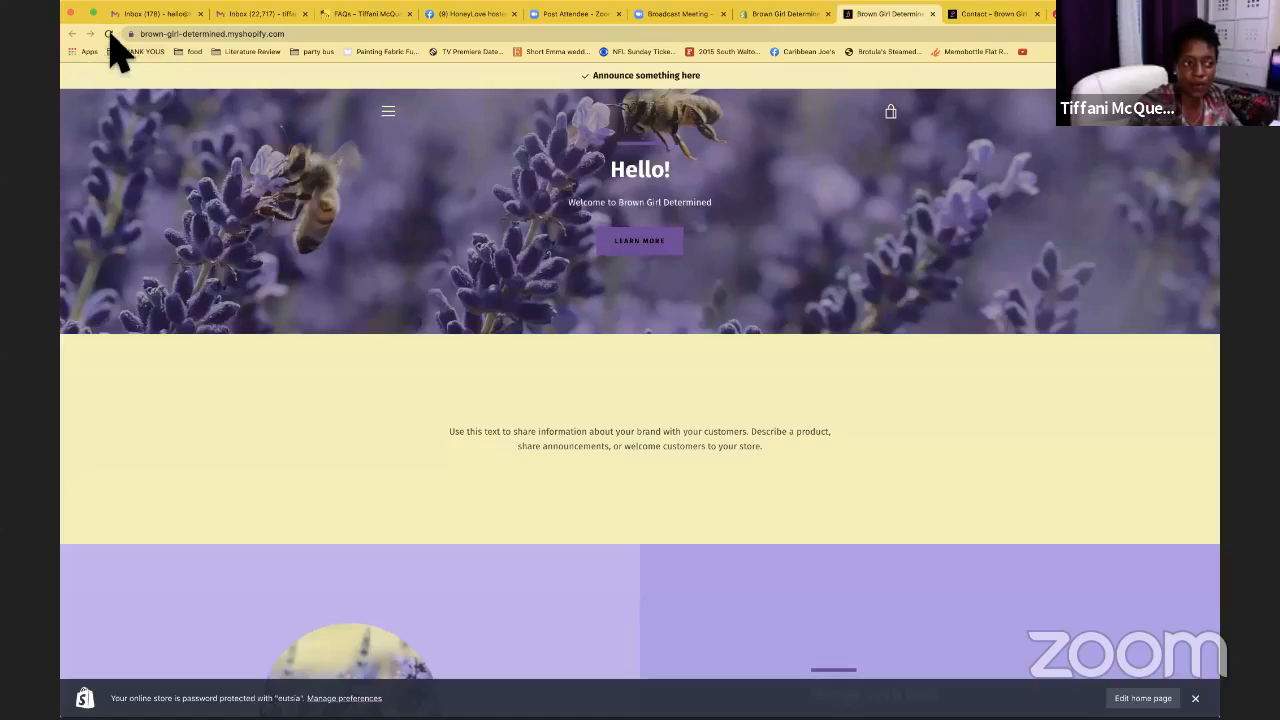
Check the storefront menu's SHOP link and its empty Products page, then return to the Main menu editor
click(108, 33)
click(389, 111)
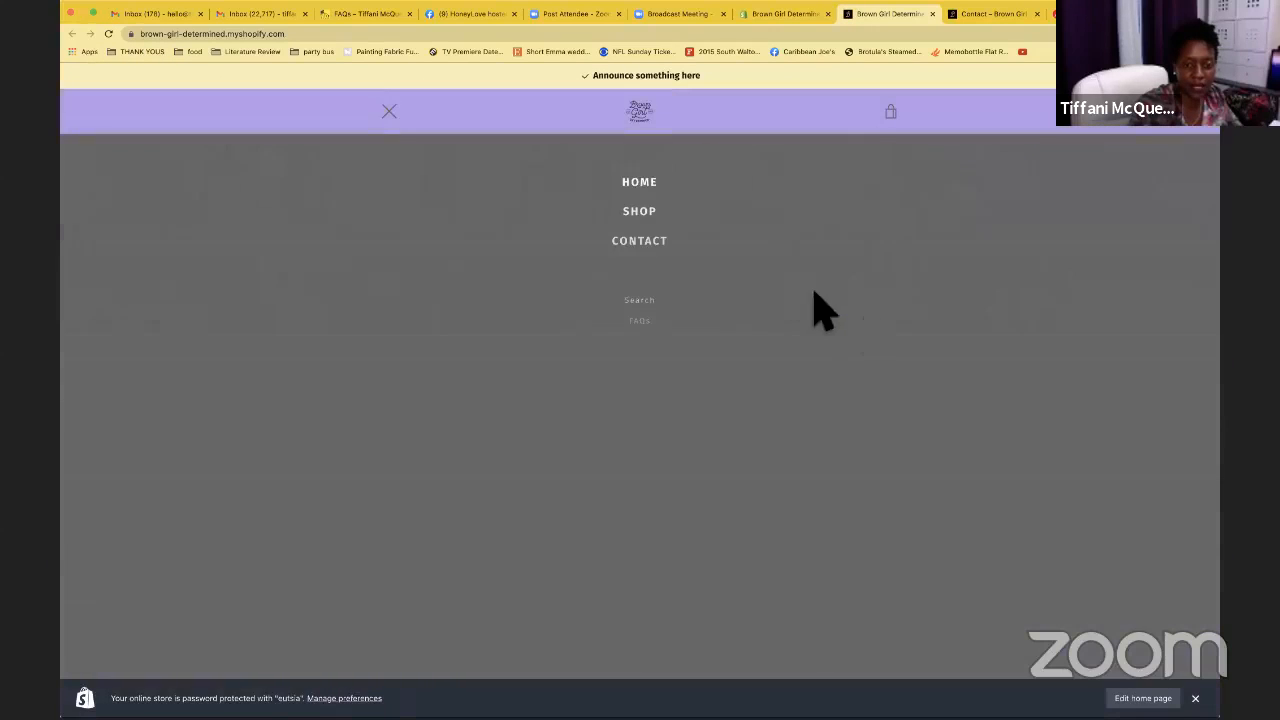
click(662, 216)
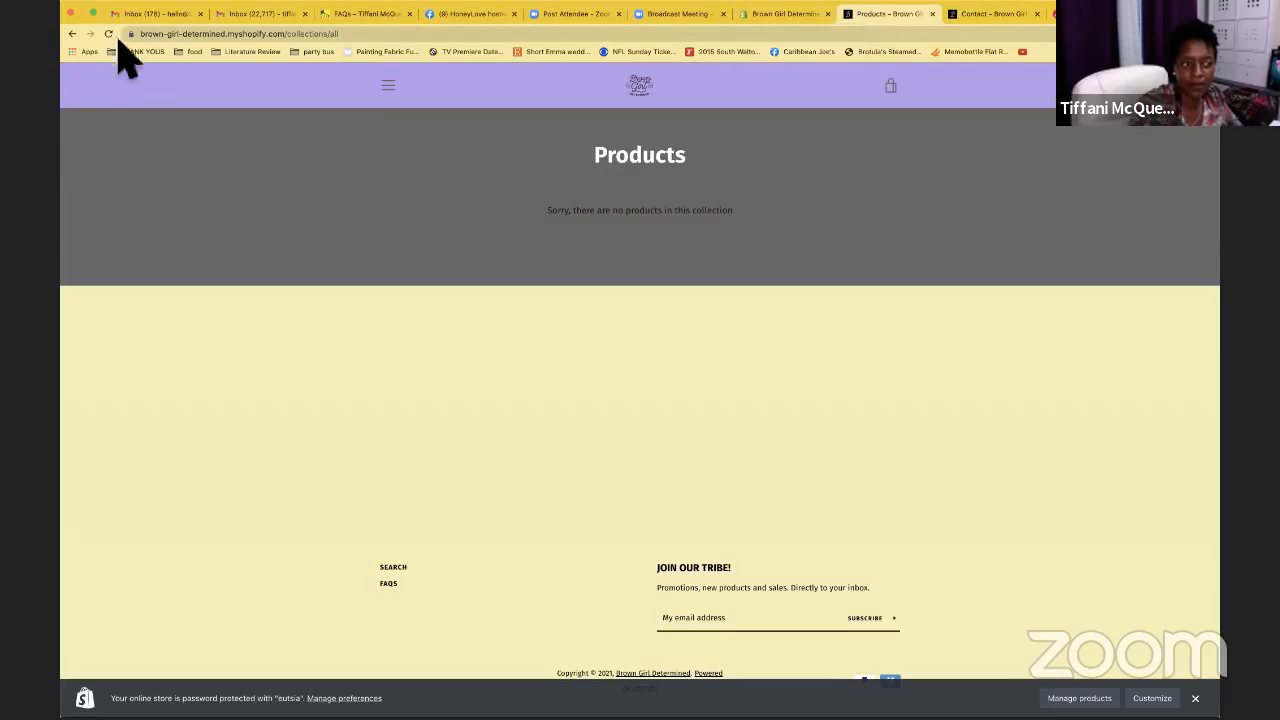
click(72, 34)
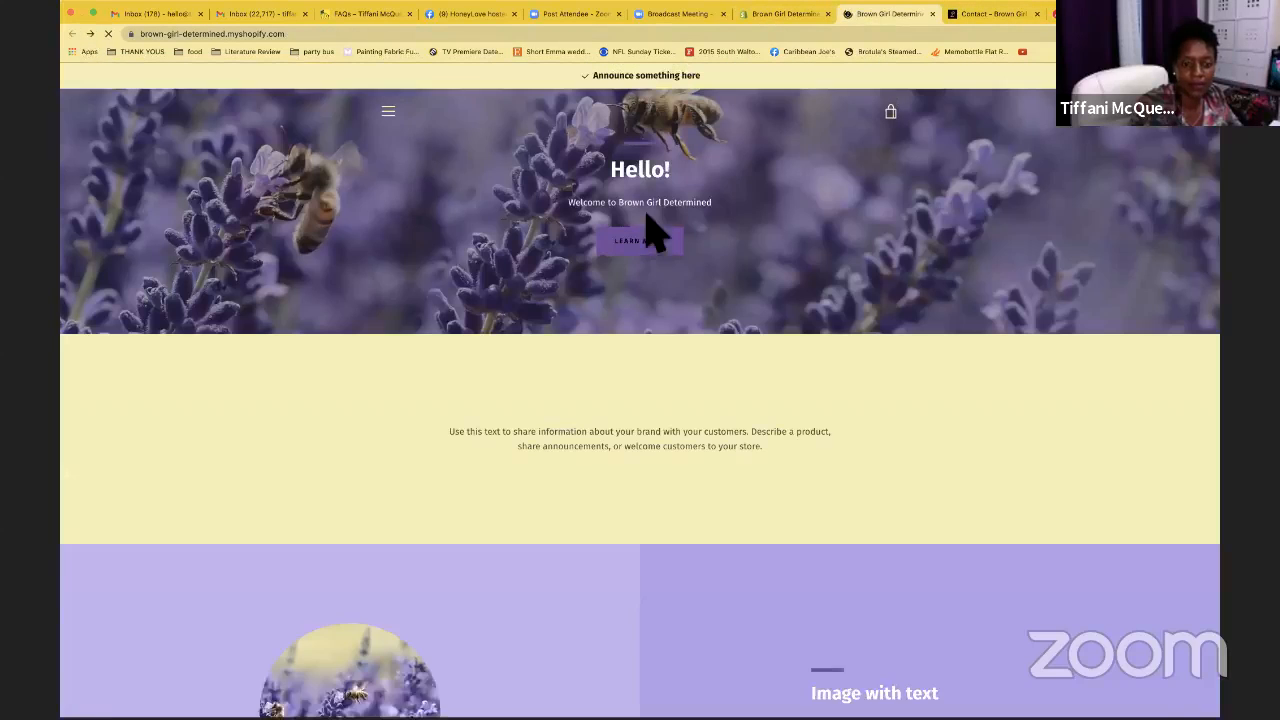
click(389, 112)
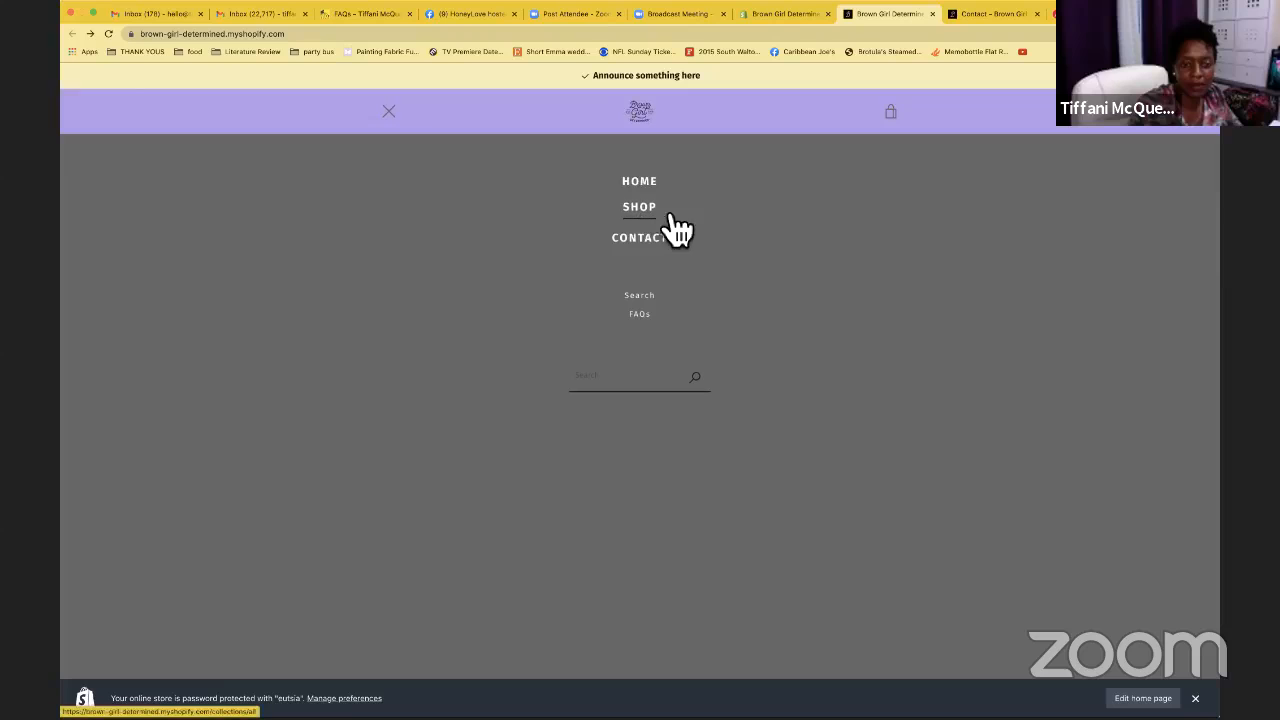
click(107, 34)
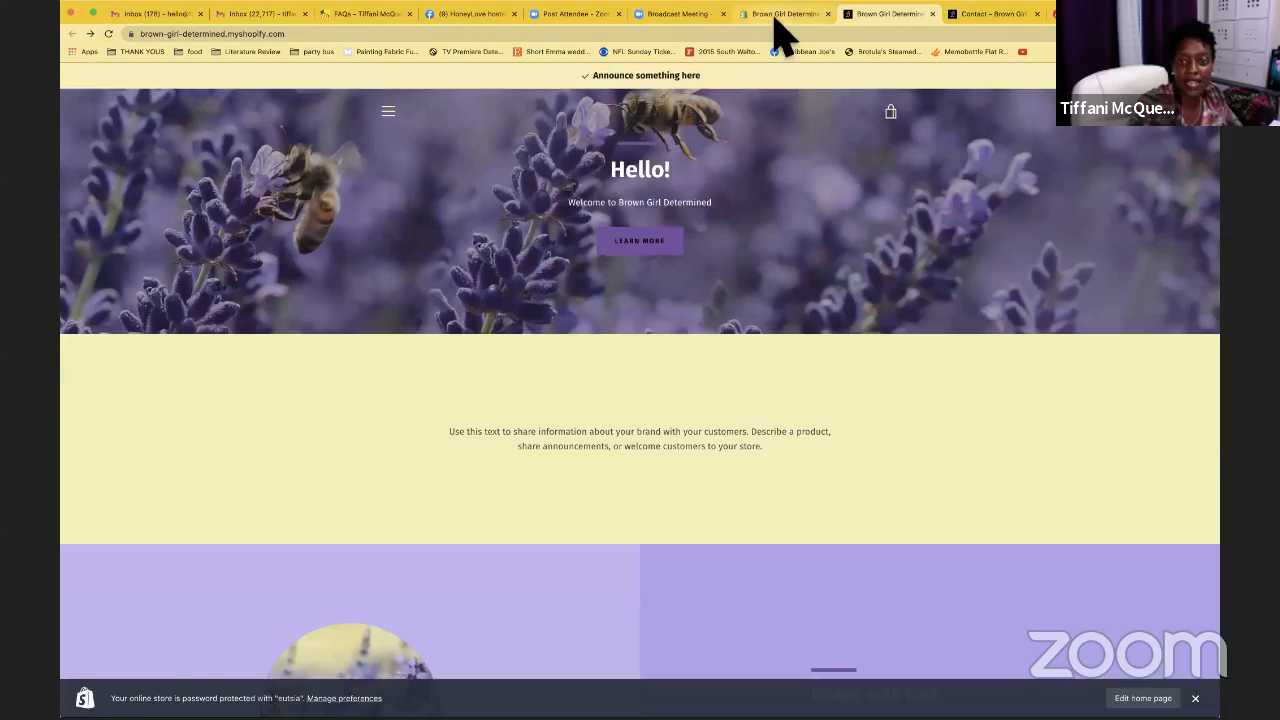
click(777, 15)
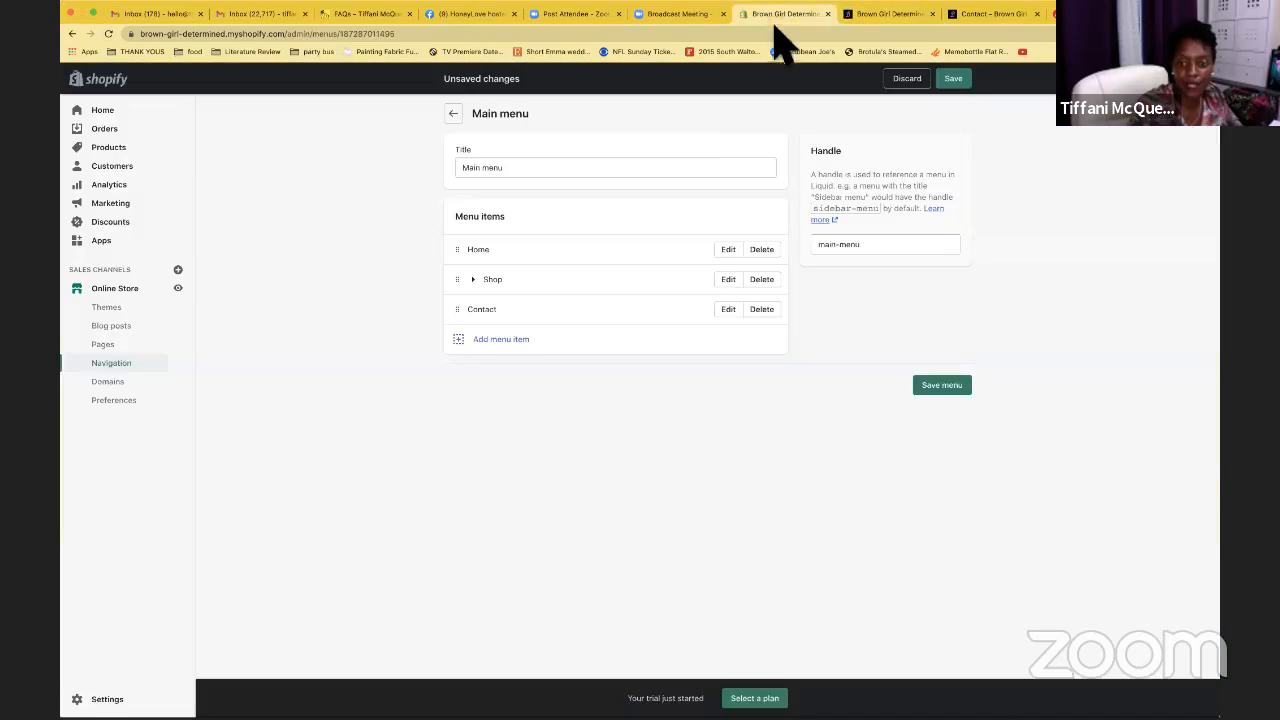
Save the main menu, then check that the reloaded storefront's SHOP link opens the Products page
click(958, 80)
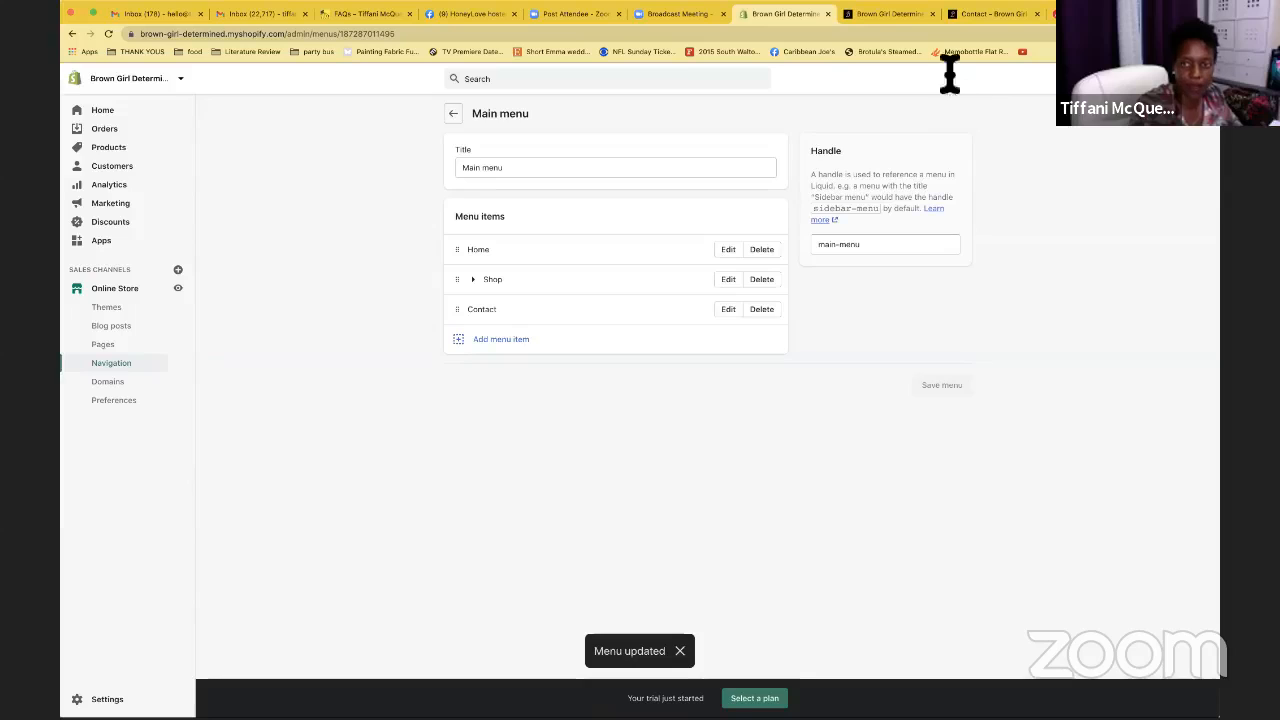
click(880, 13)
click(107, 34)
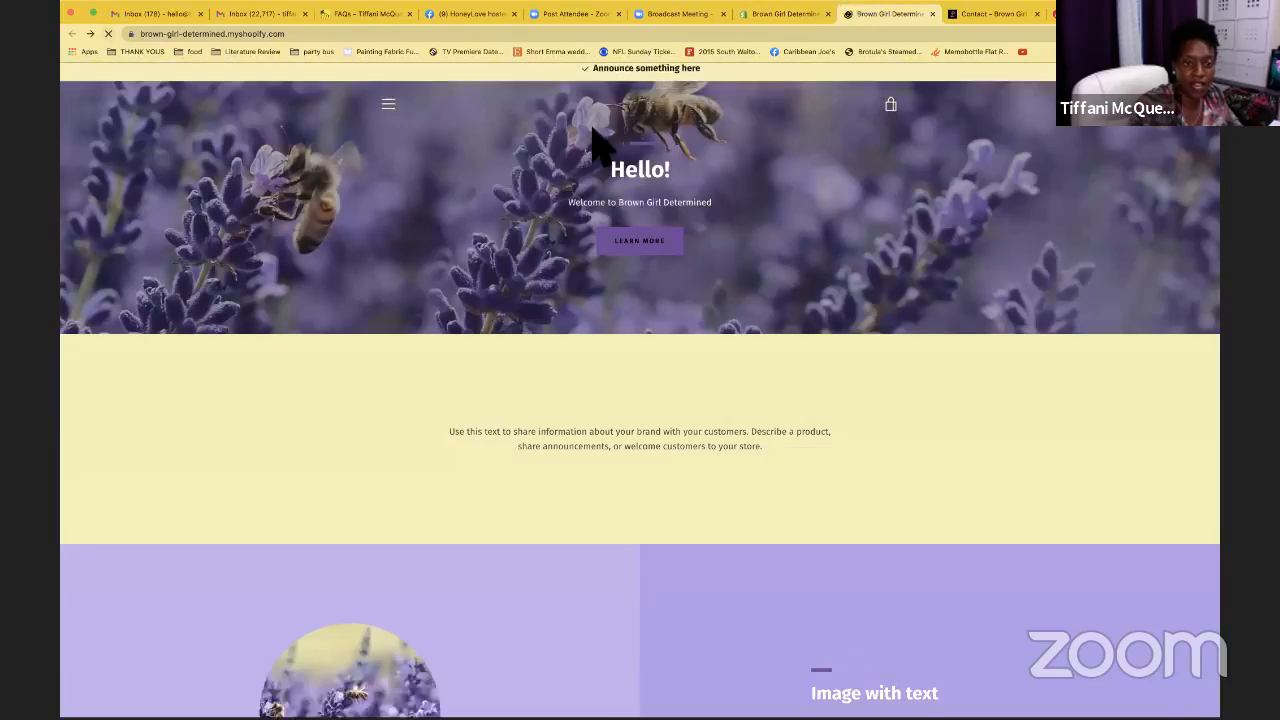
click(396, 112)
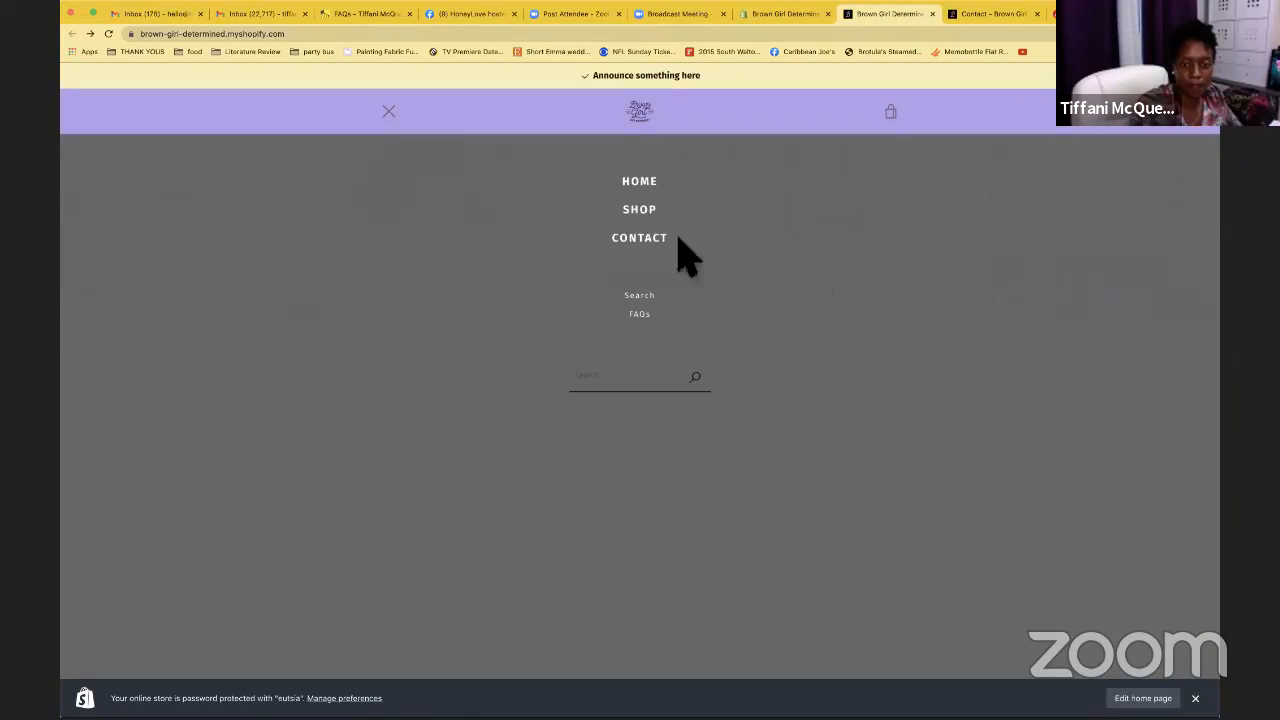
click(652, 214)
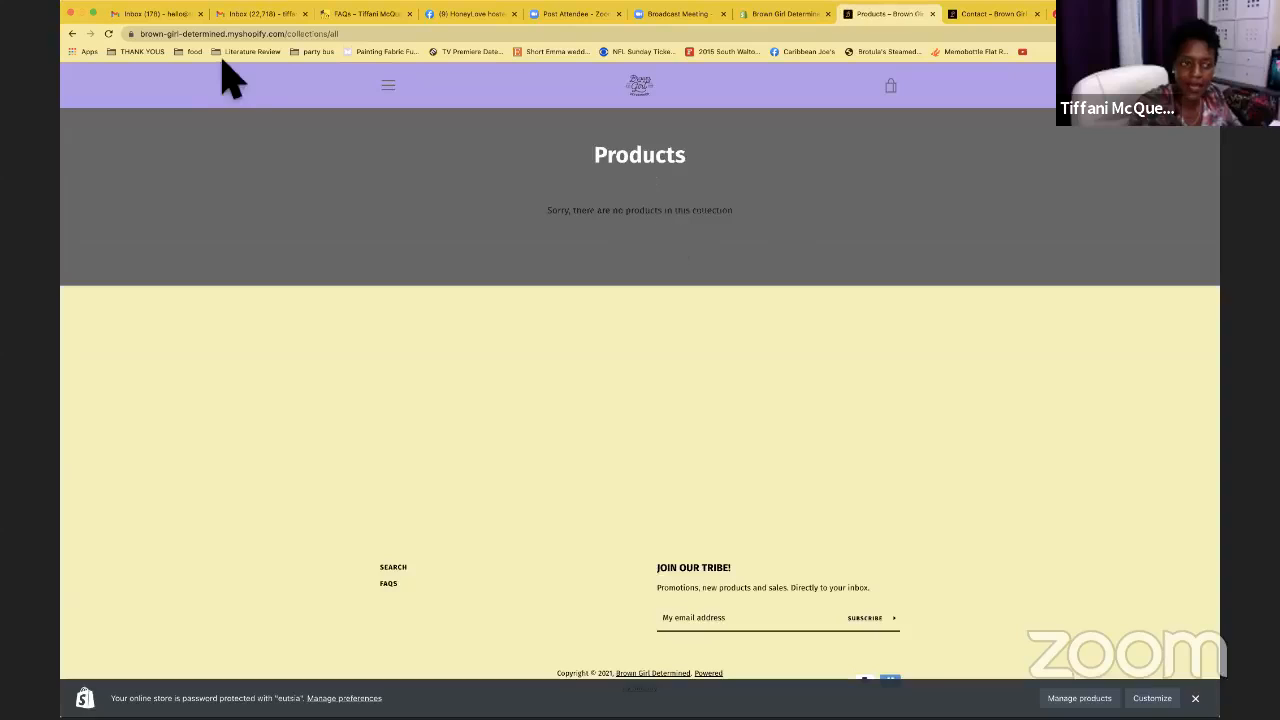
Return to the admin Main menu and expand Shop to reveal Ebook nested beneath it
click(72, 34)
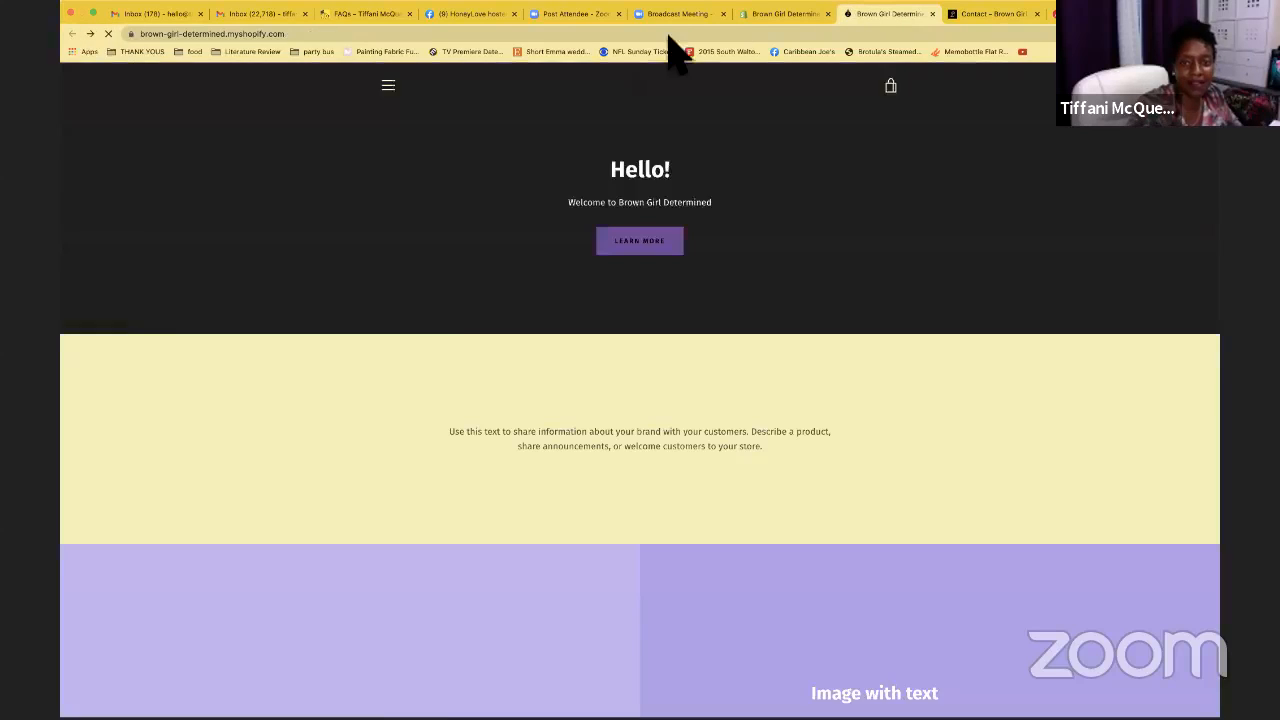
click(765, 14)
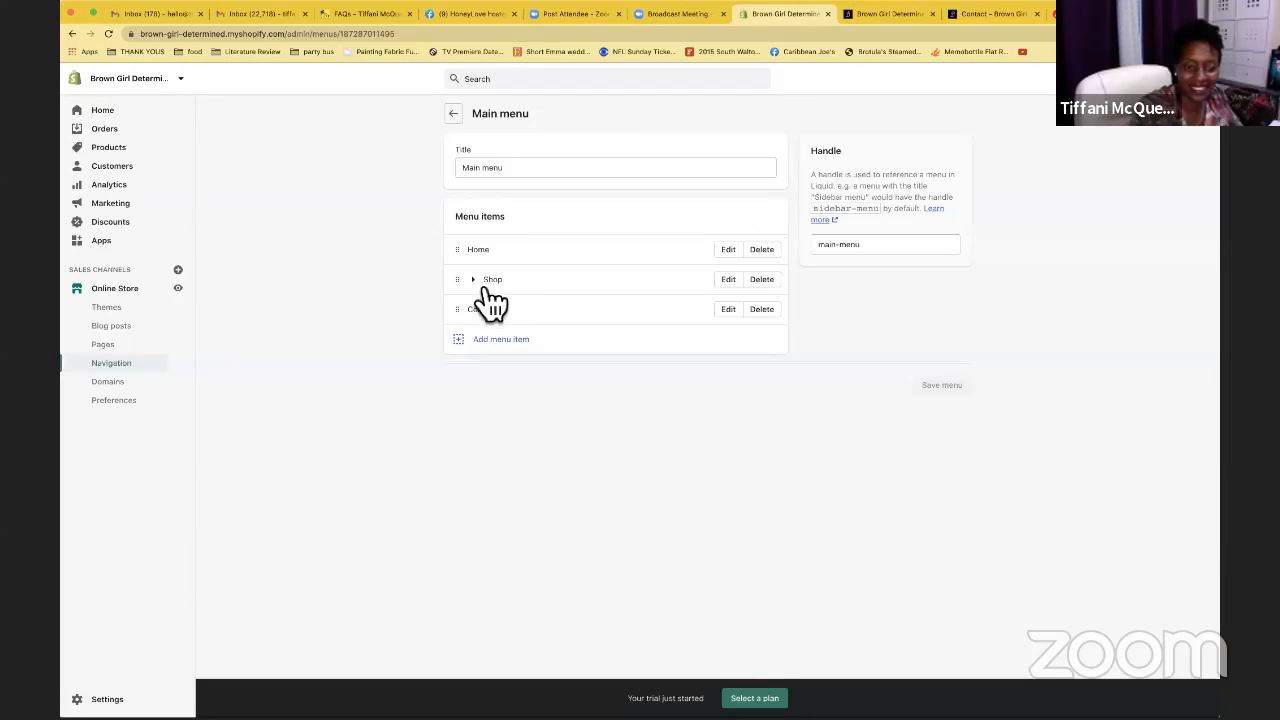
click(483, 285)
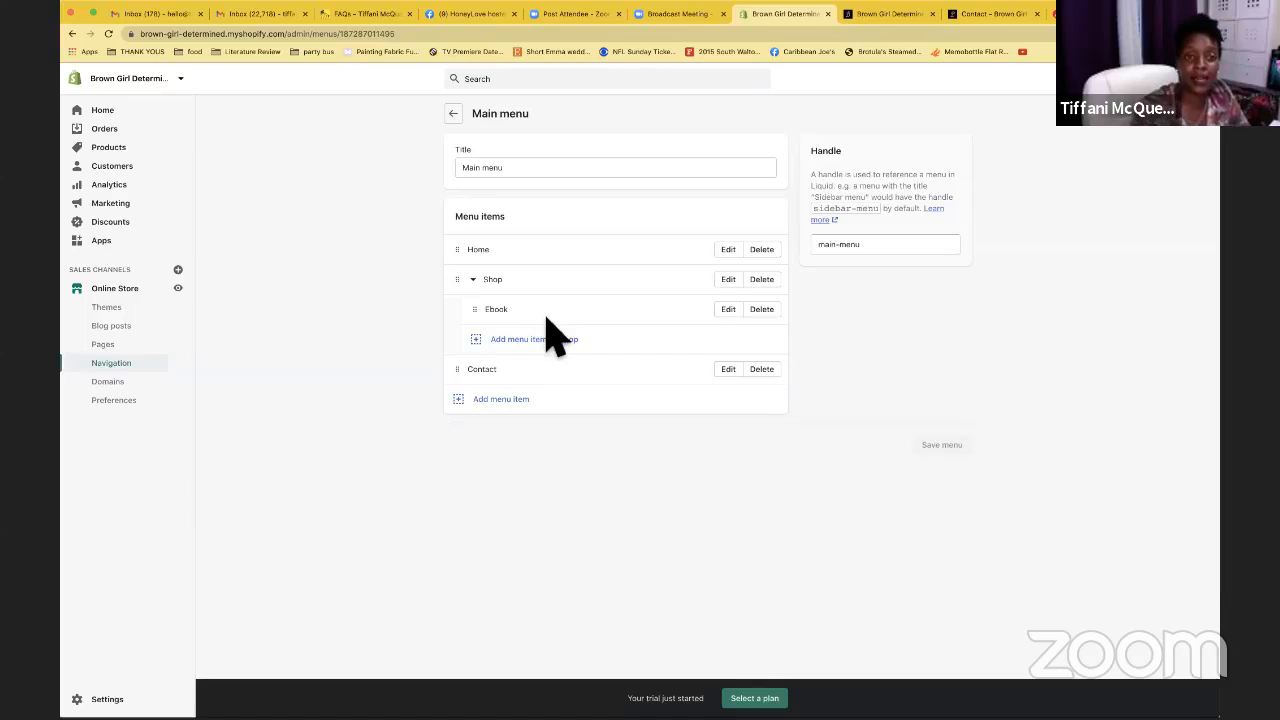
click(493, 289)
click(388, 14)
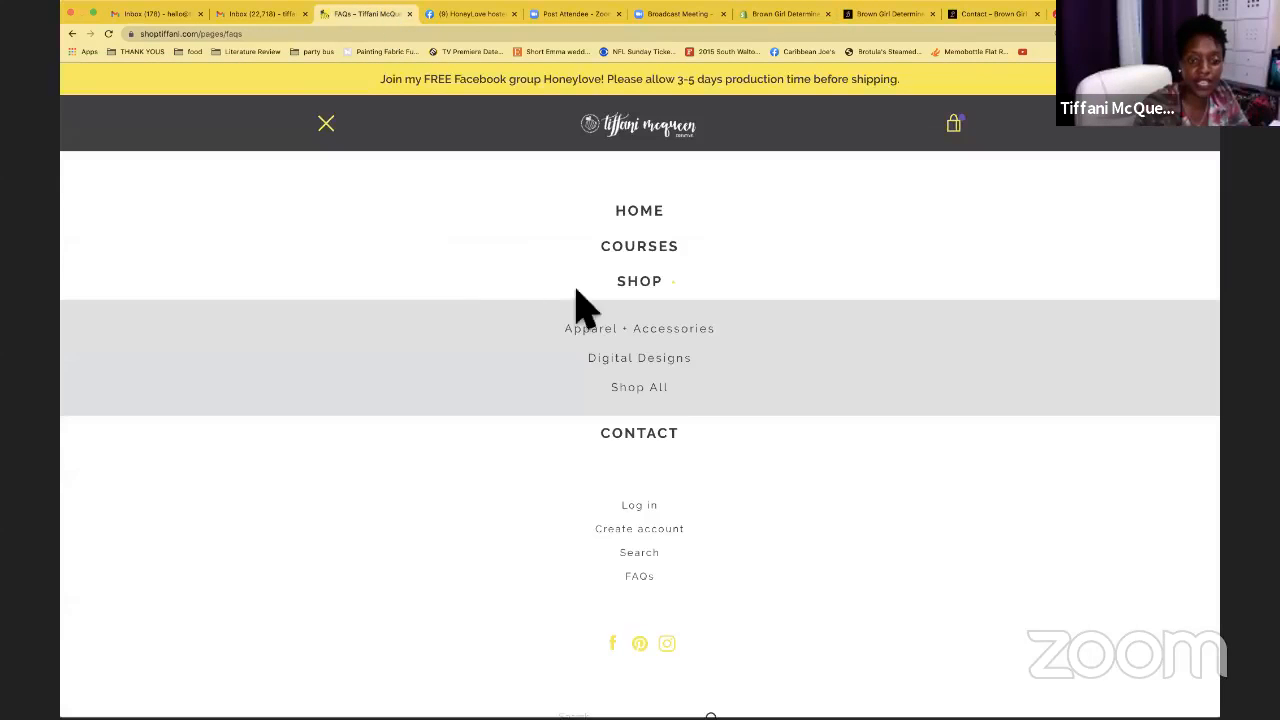
click(673, 286)
click(685, 286)
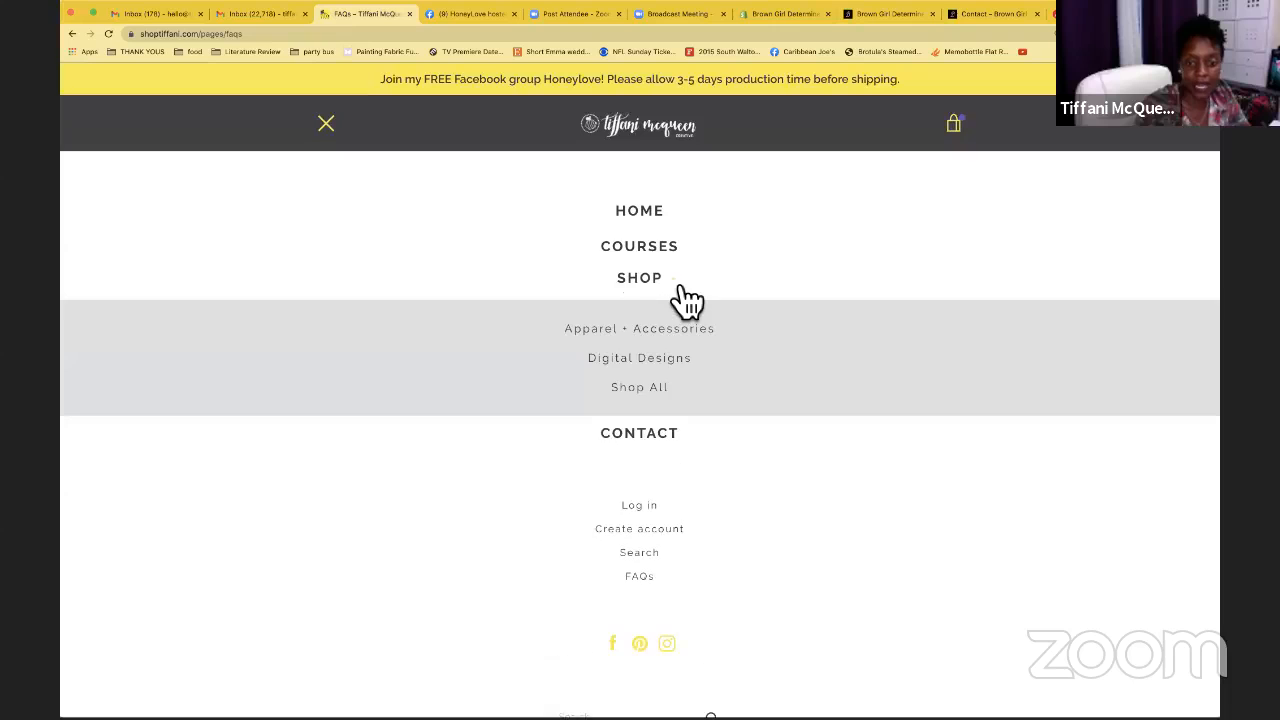
click(678, 287)
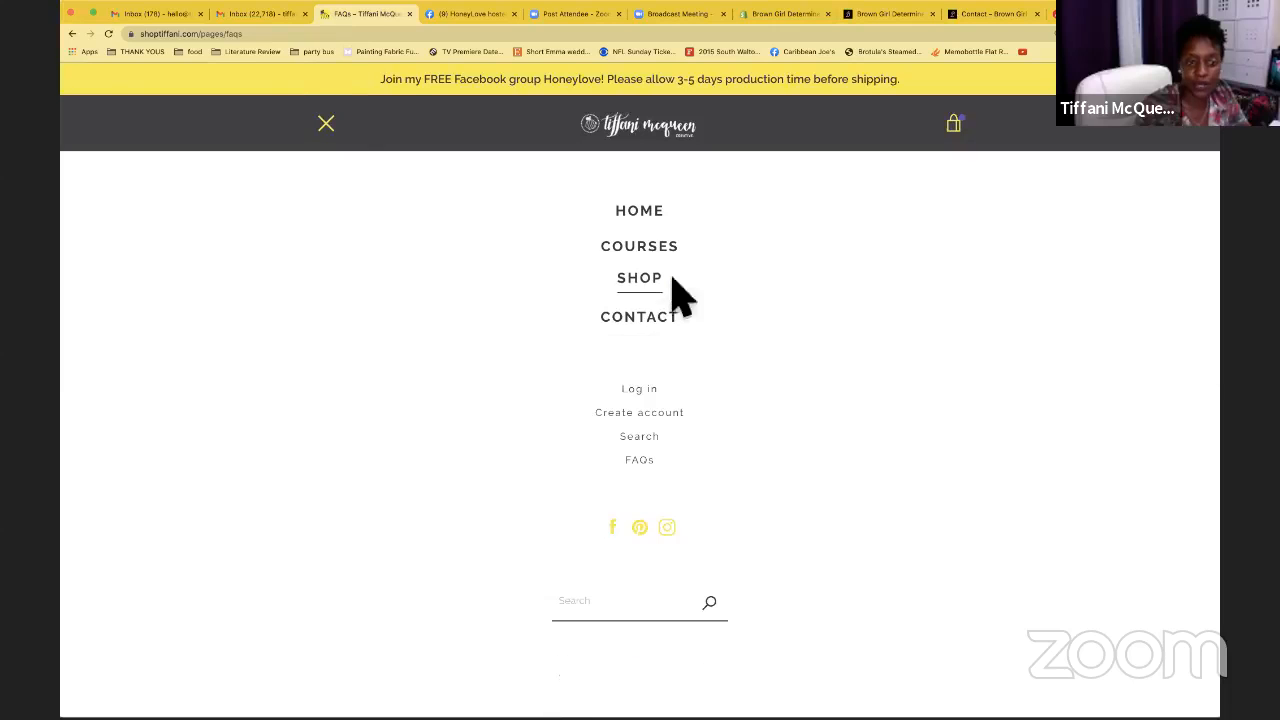
click(330, 125)
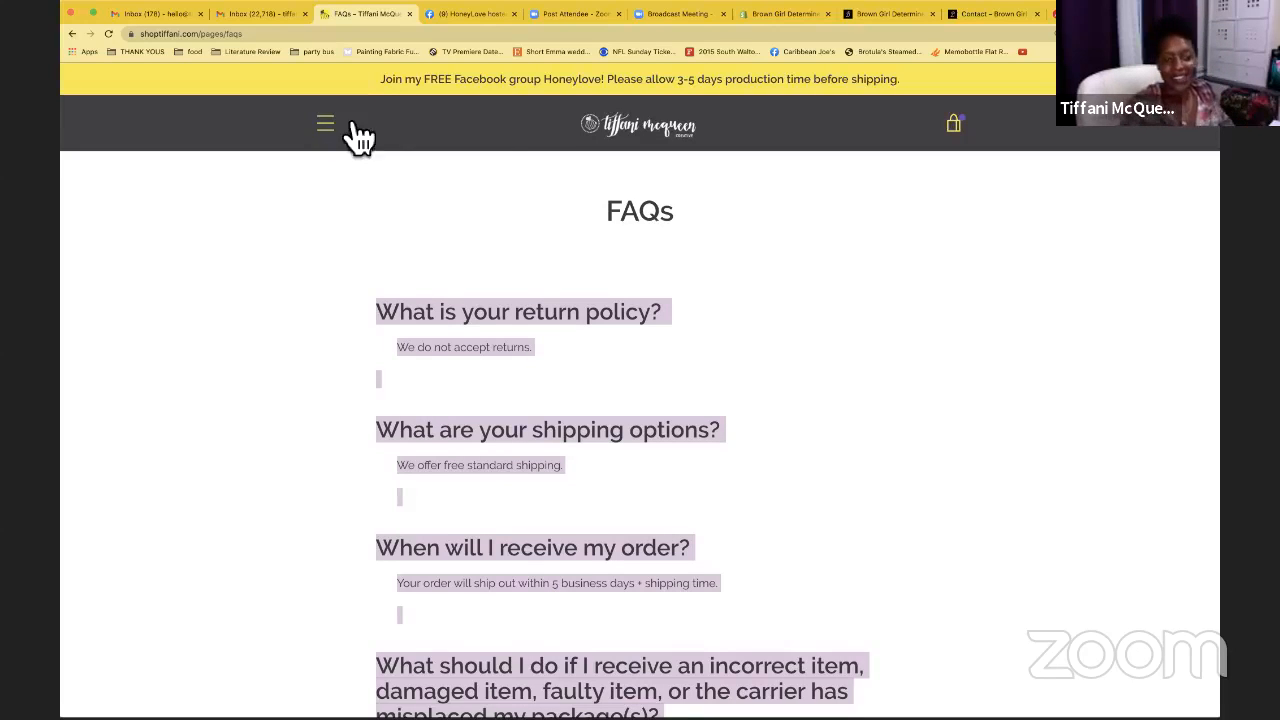
click(786, 14)
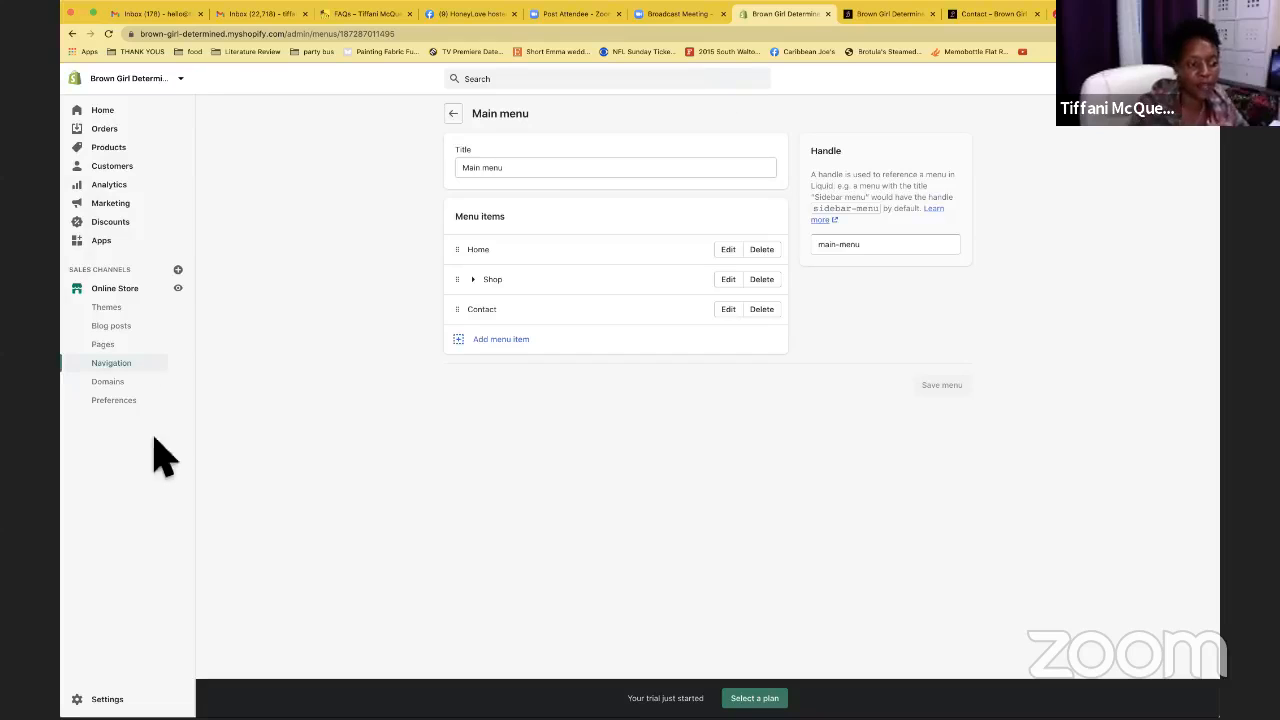
In Domains, choose Connect existing domain and begin entering browngirldetermined.com
click(133, 390)
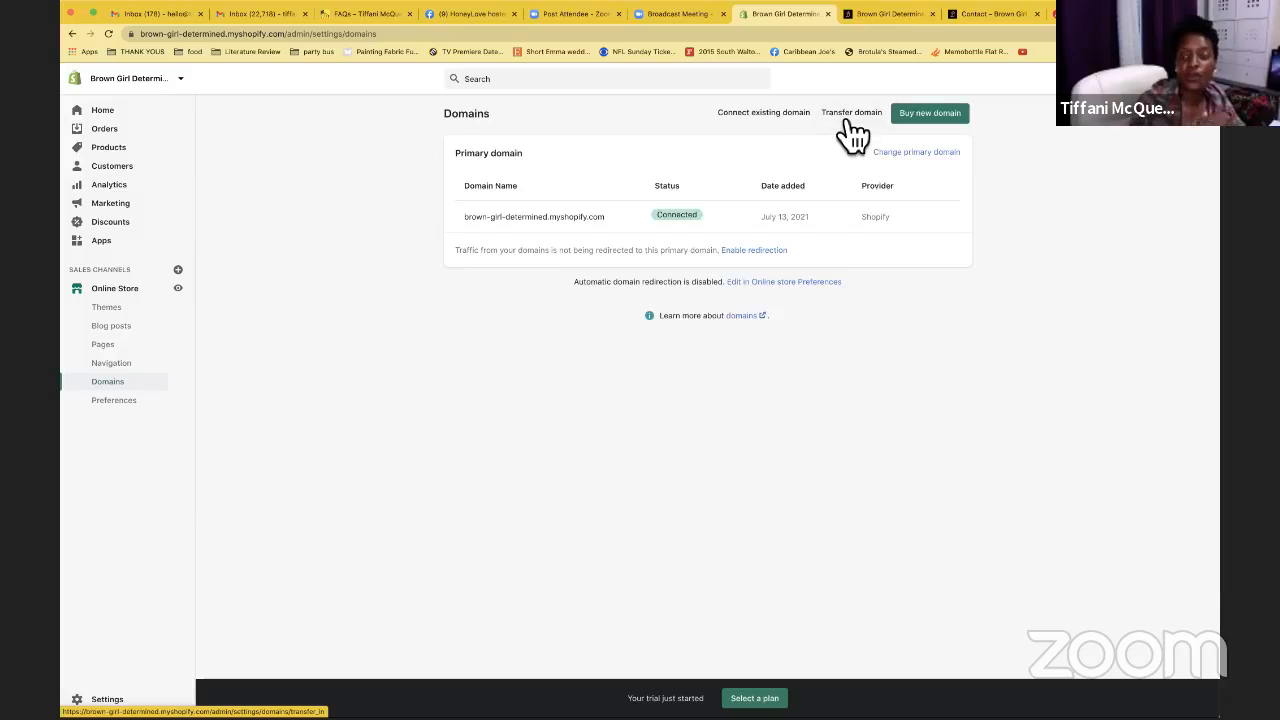
click(790, 116)
click(621, 184)
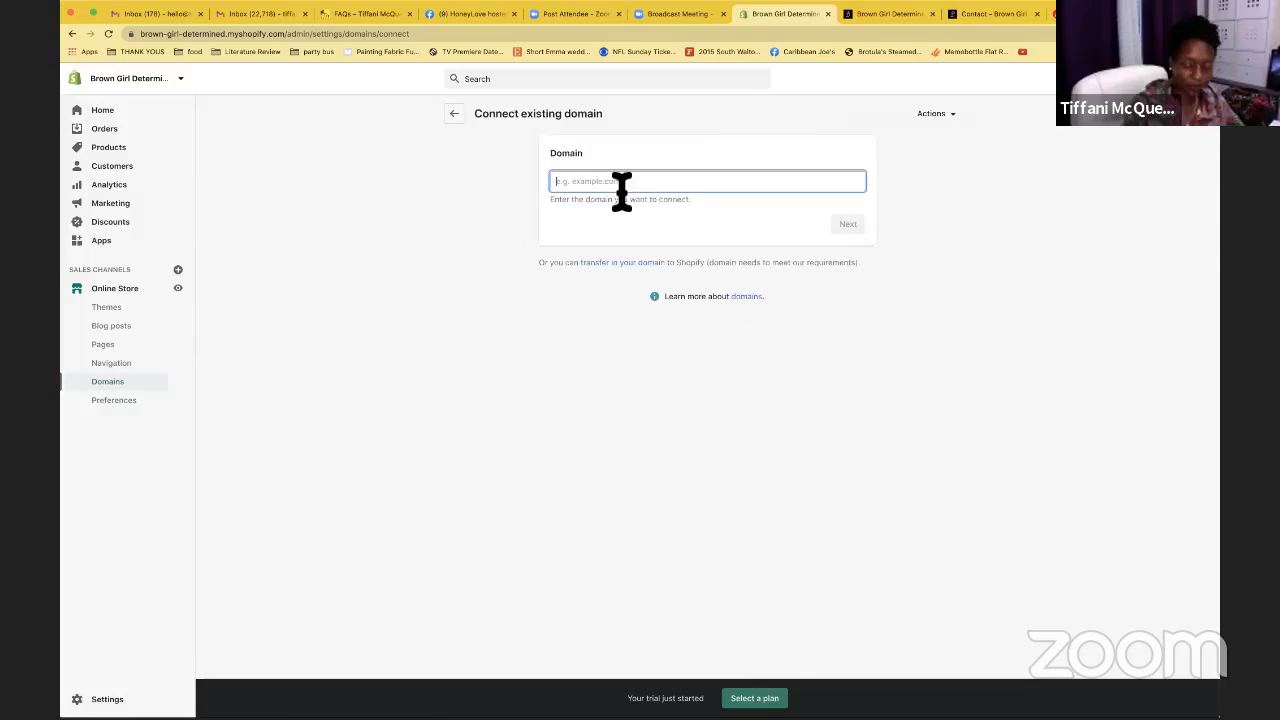
text(browngirldetermined.com)
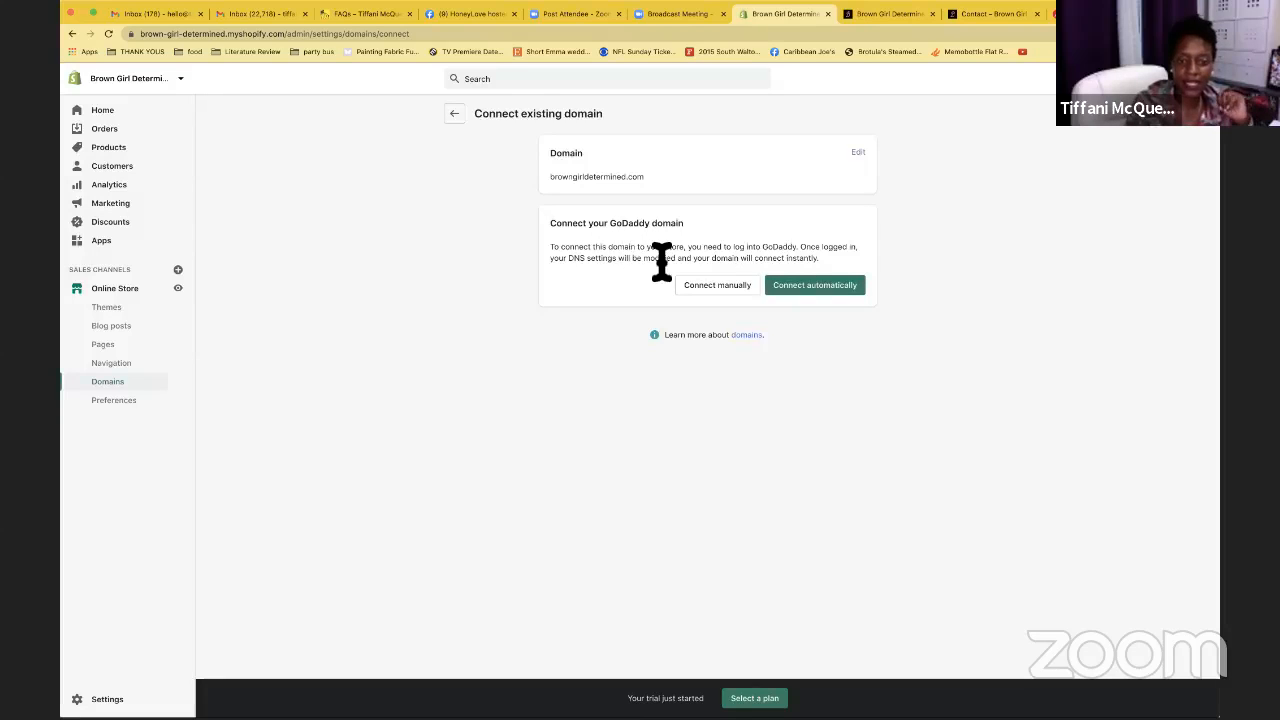
Connect browngirldetermined.com automatically through GoDaddy, then switch to the storefront
click(806, 292)
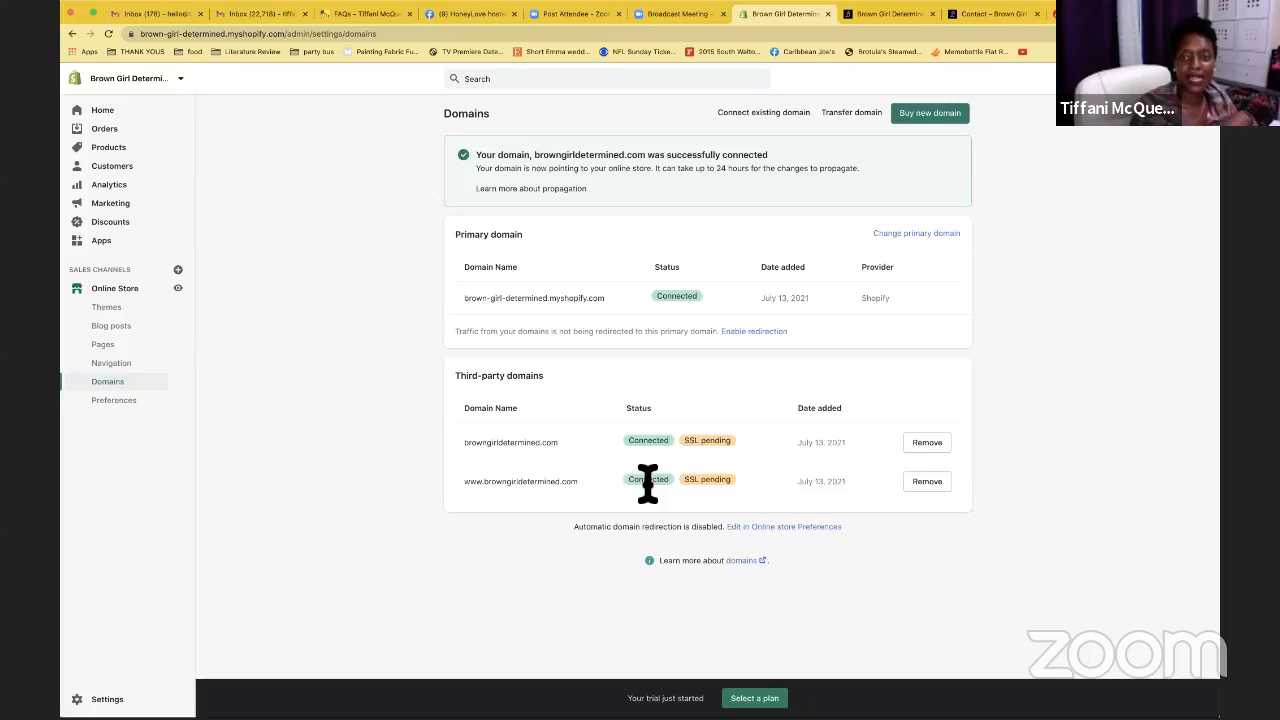
click(893, 14)
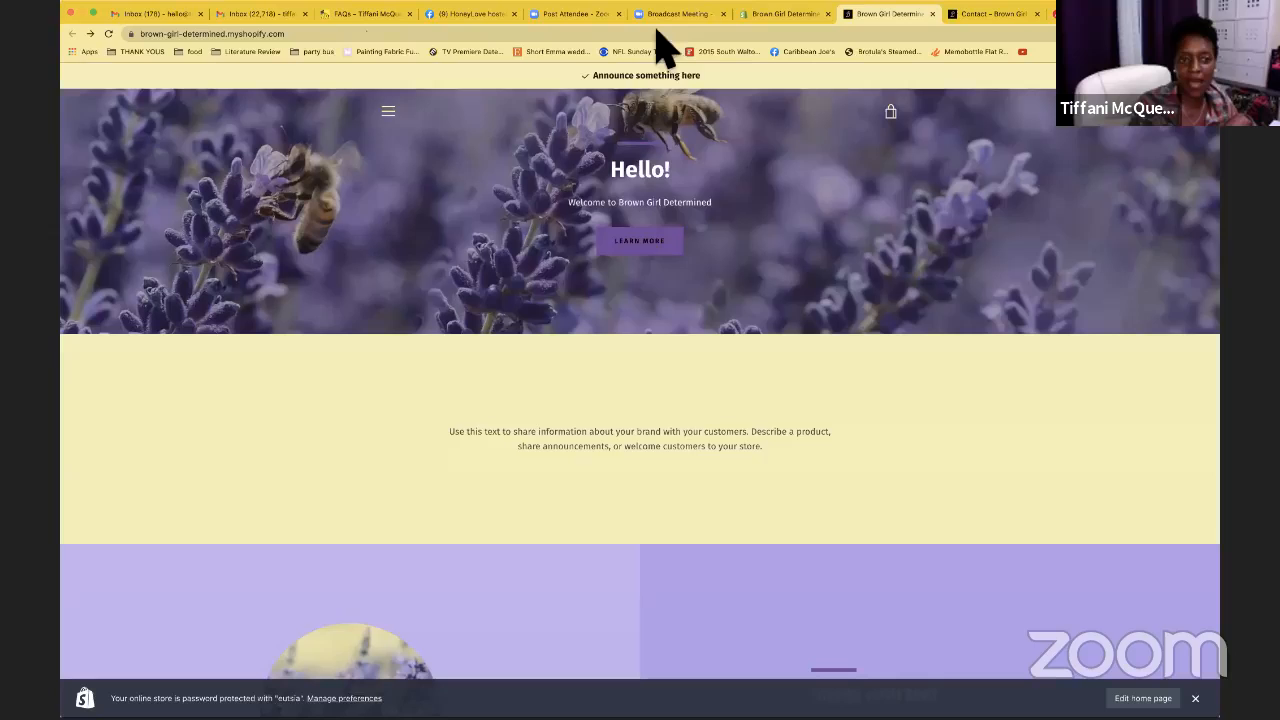
Load browngirldetermined.com to see the Opening Soon page, then return to the admin Domains settings
click(330, 38)
text(bror)
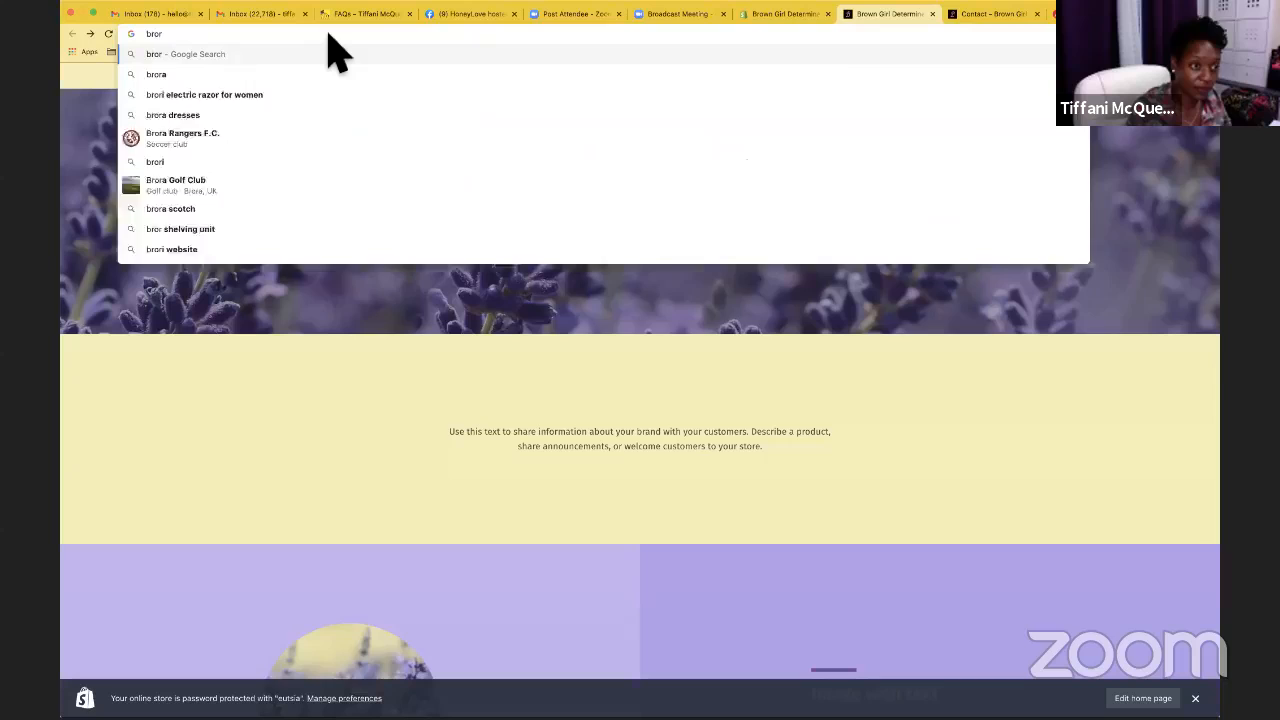
key(BackSpace)
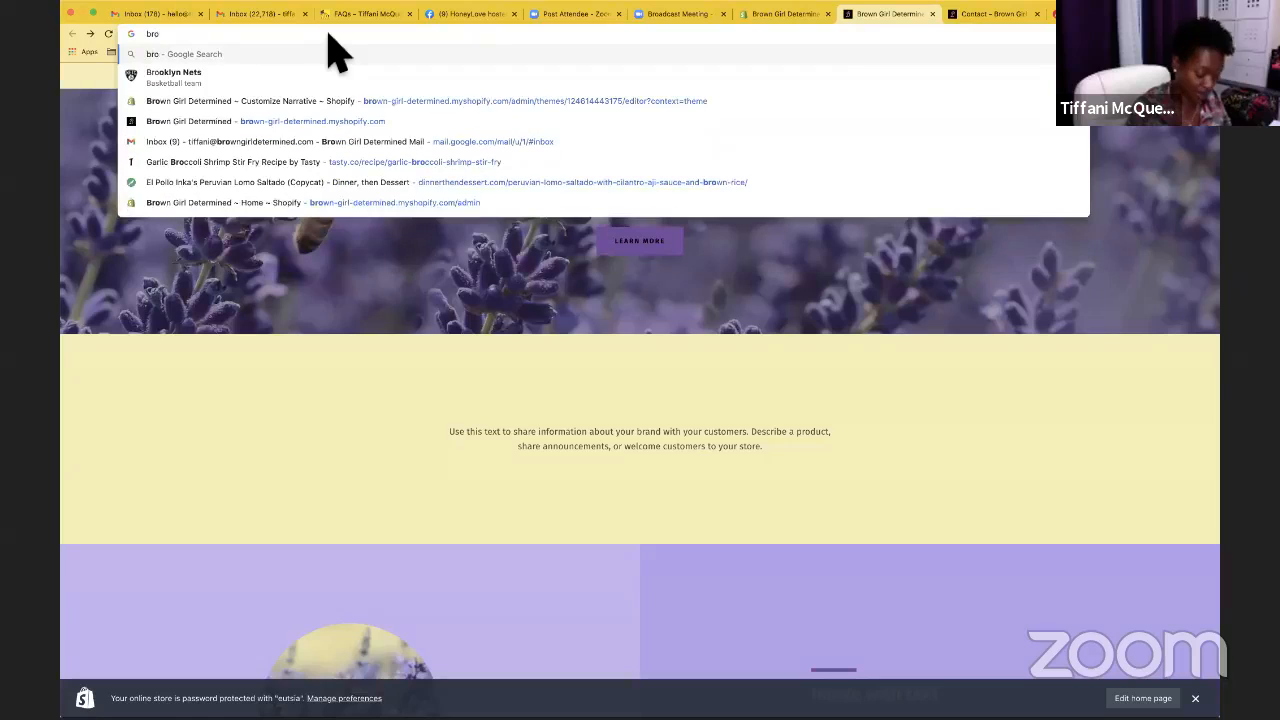
text(wngirl)
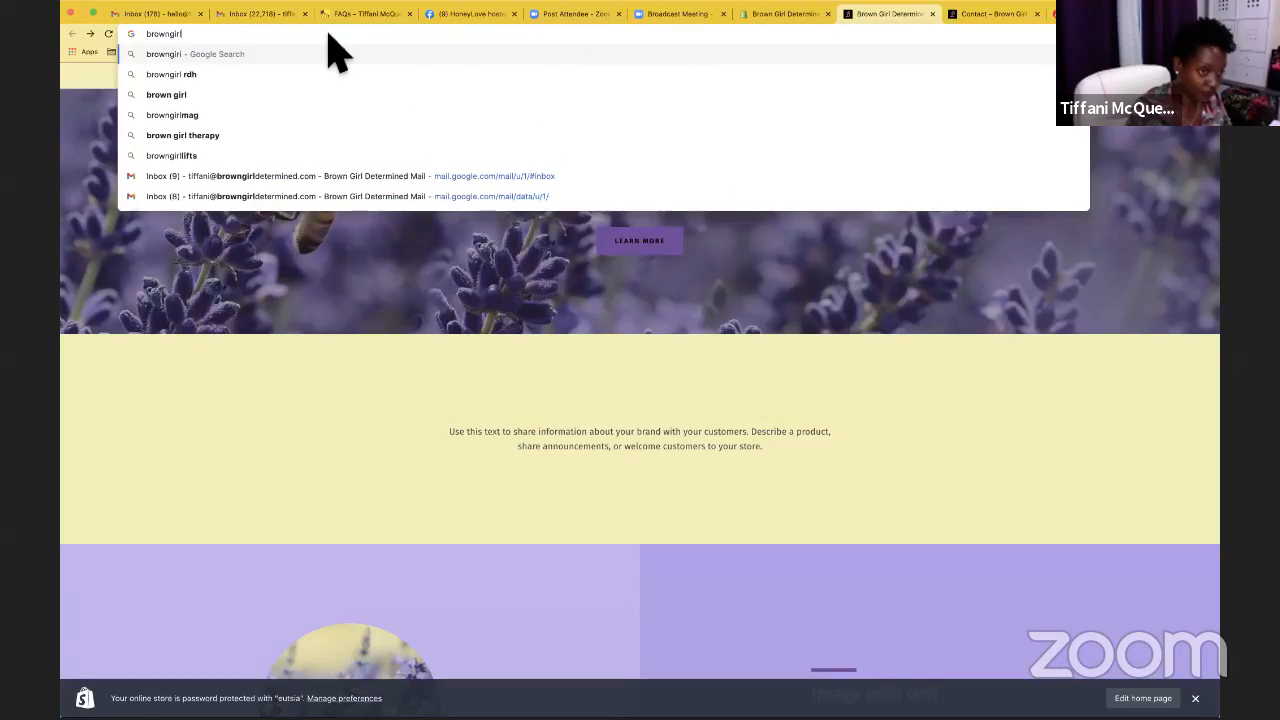
text(deter)
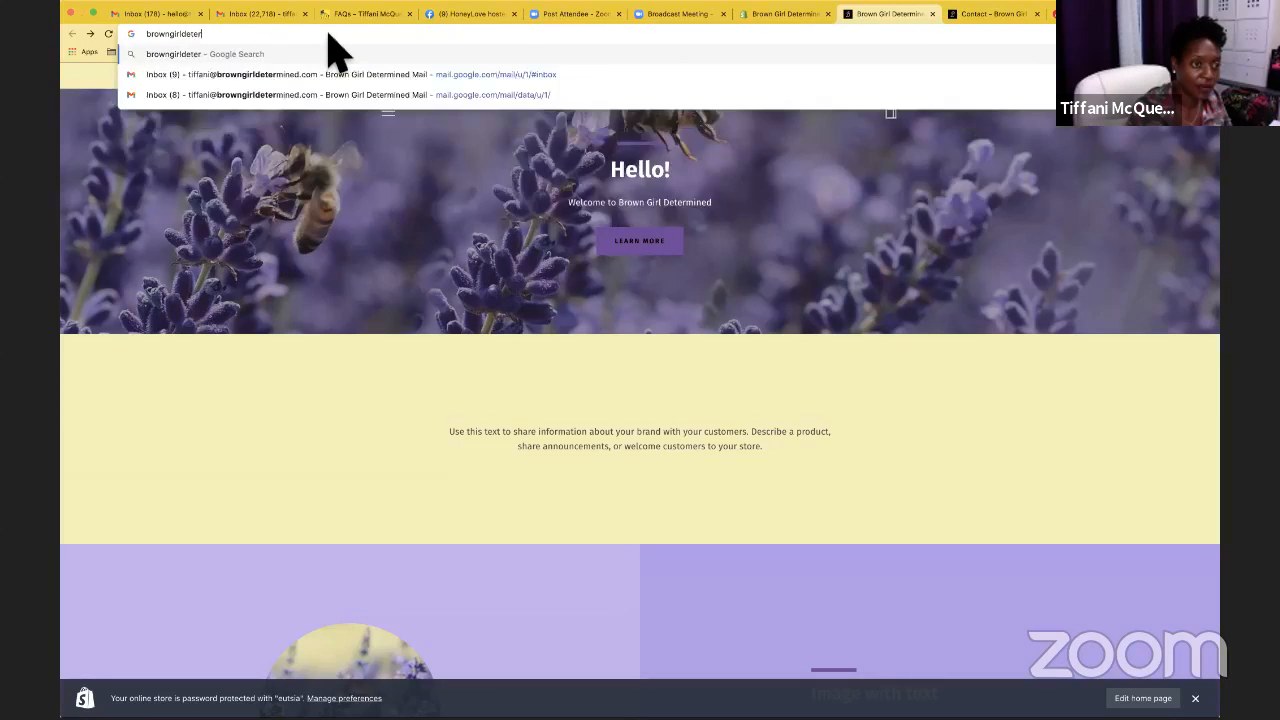
text(mined.com)
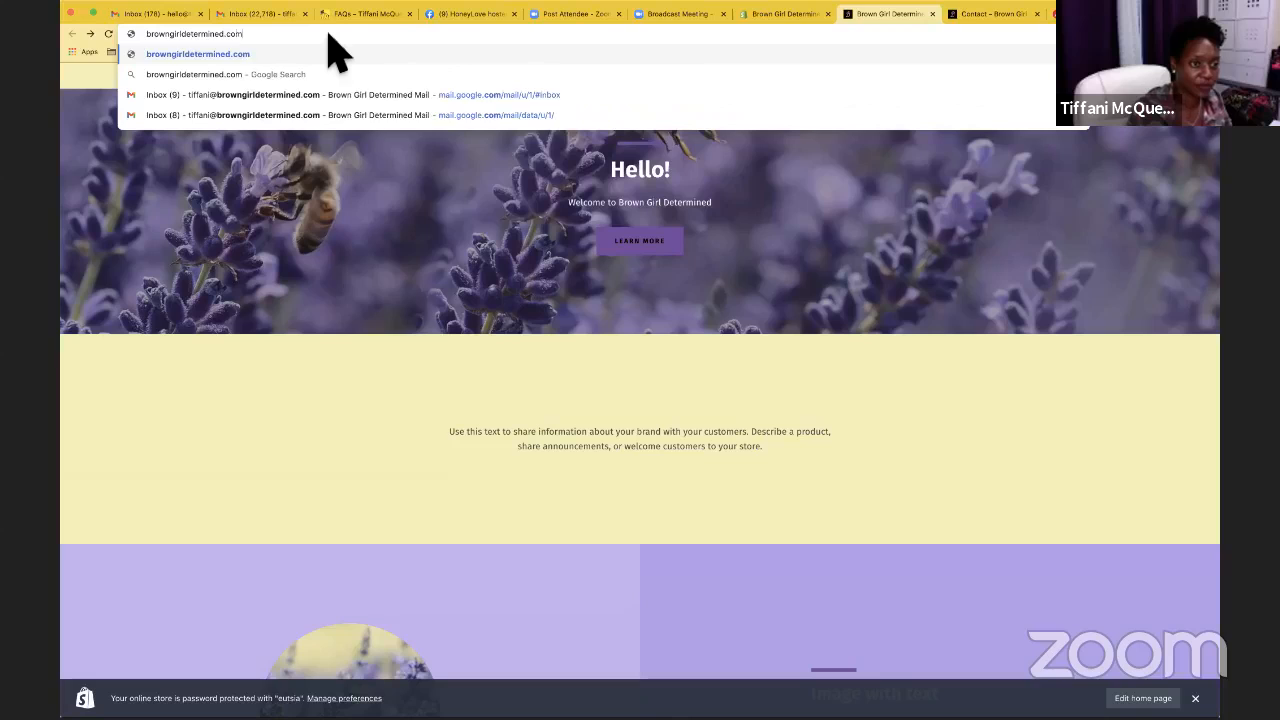
key(Return)
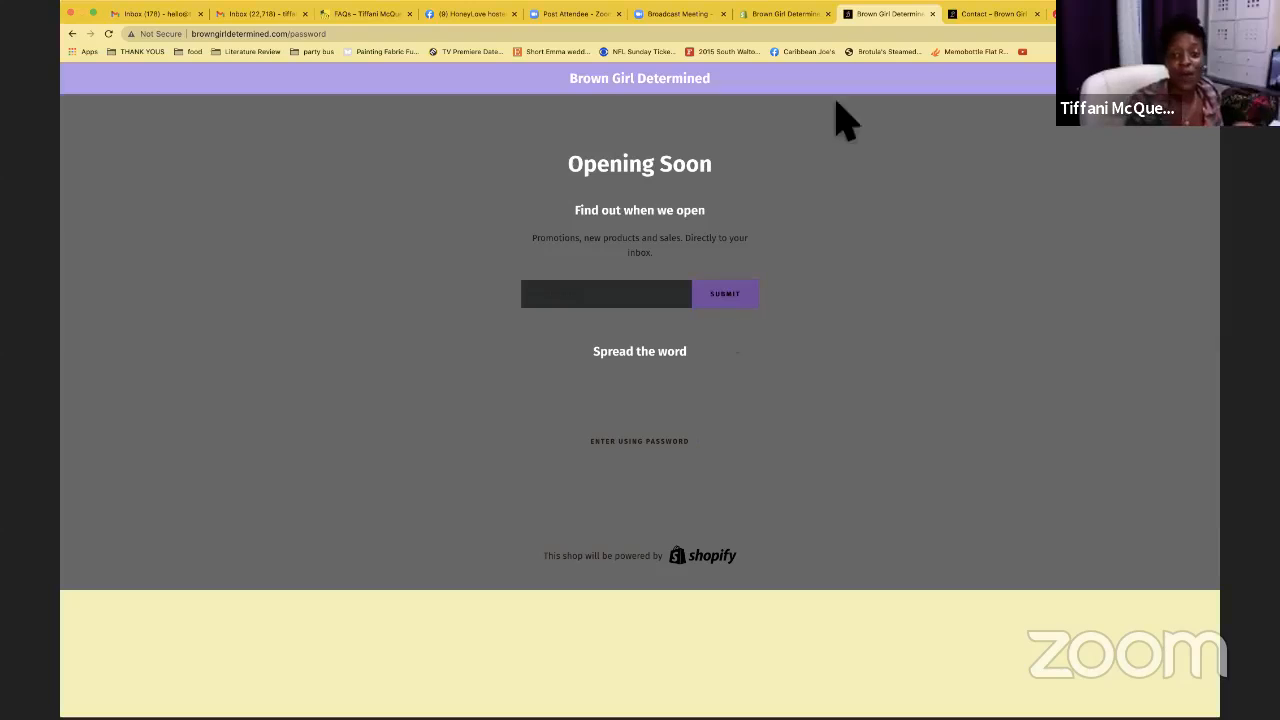
click(786, 14)
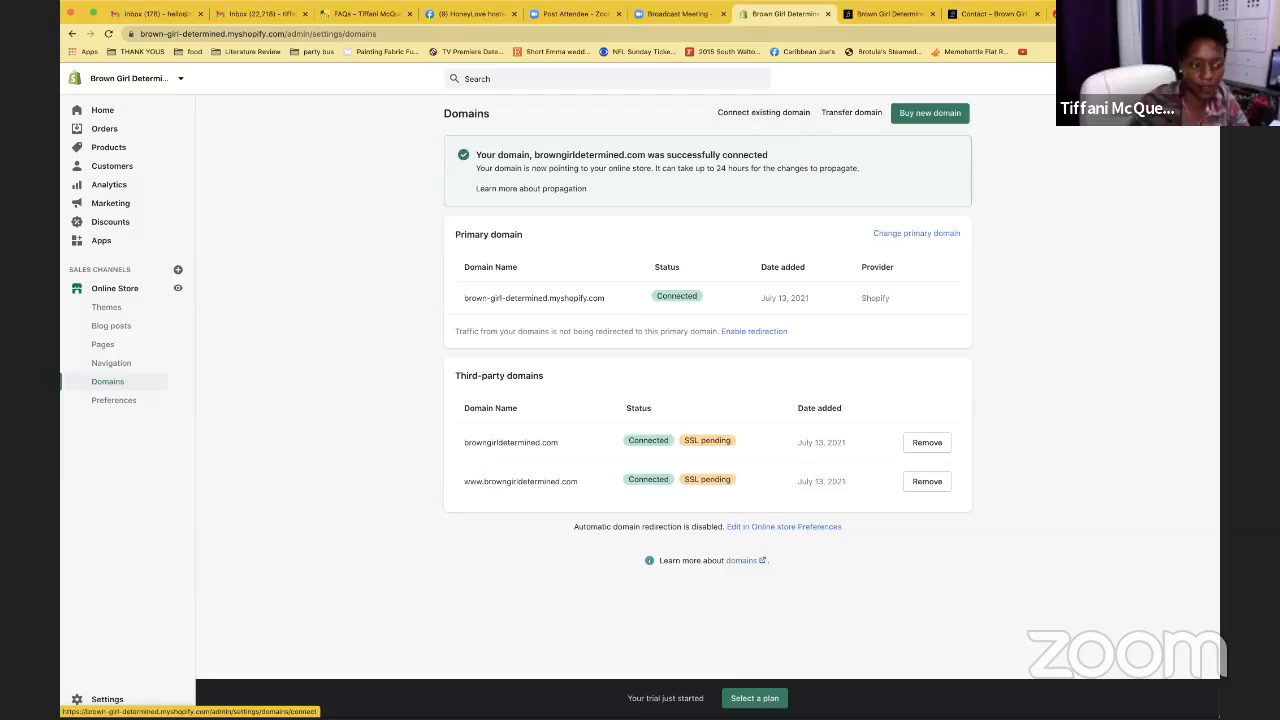
Enter 'Brown Girl Determined' as the homepage title in Online Store Preferences
click(142, 412)
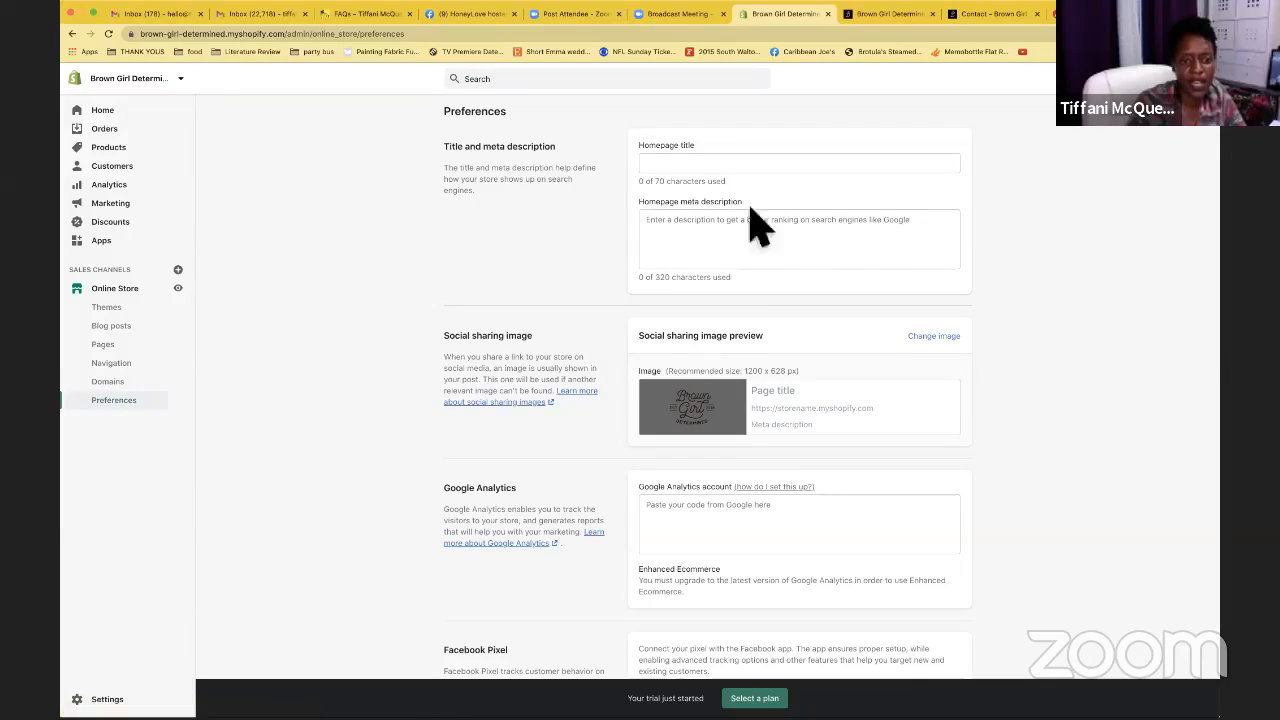
click(694, 165)
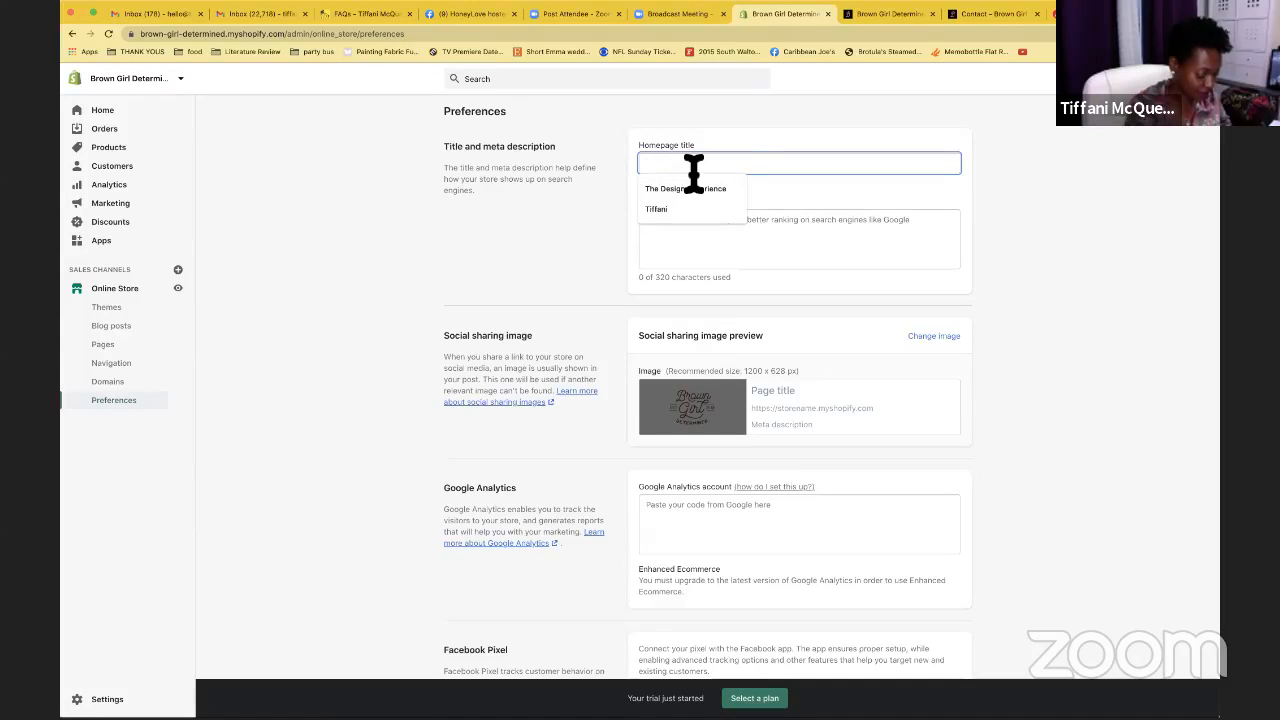
text(Dete)
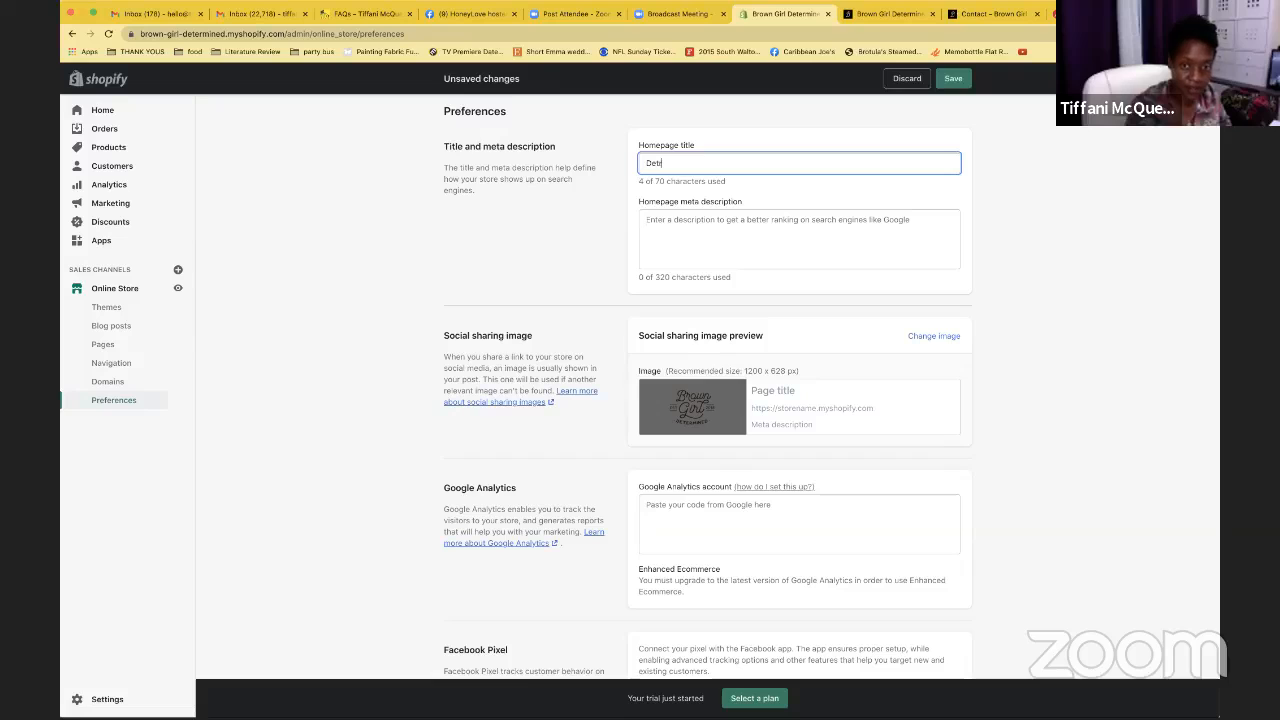
text(rmined)
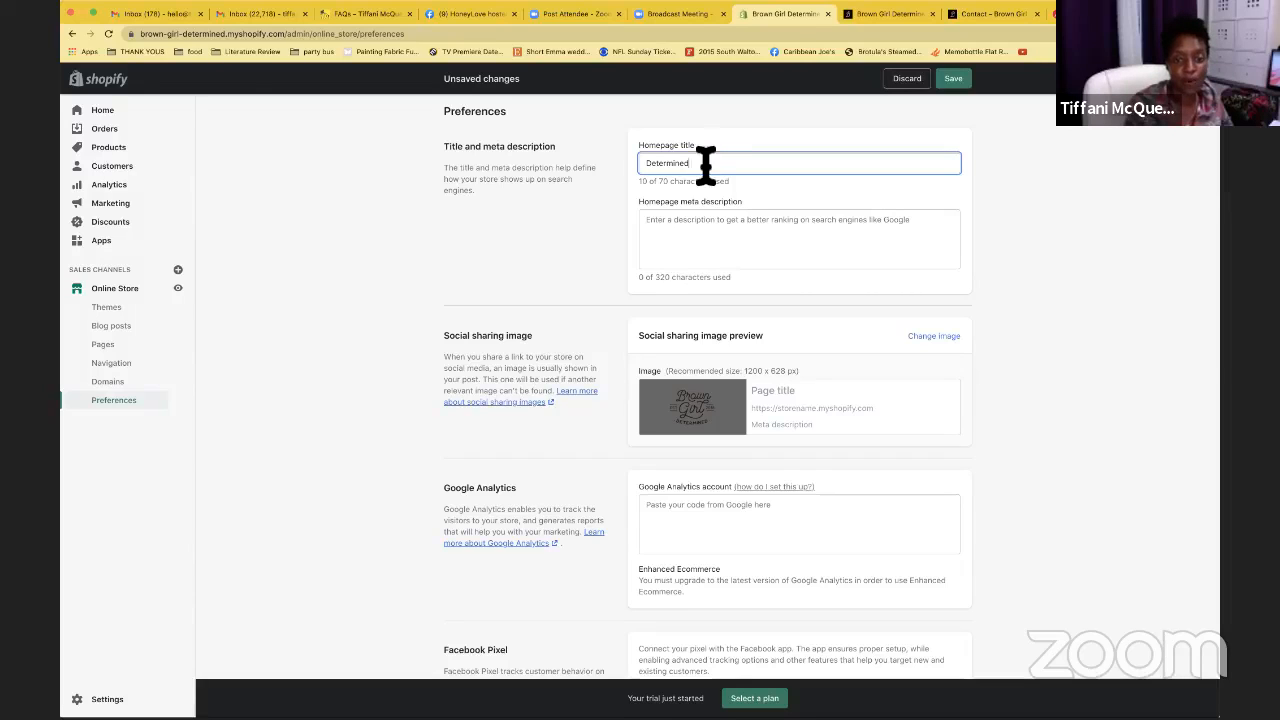
click(646, 163)
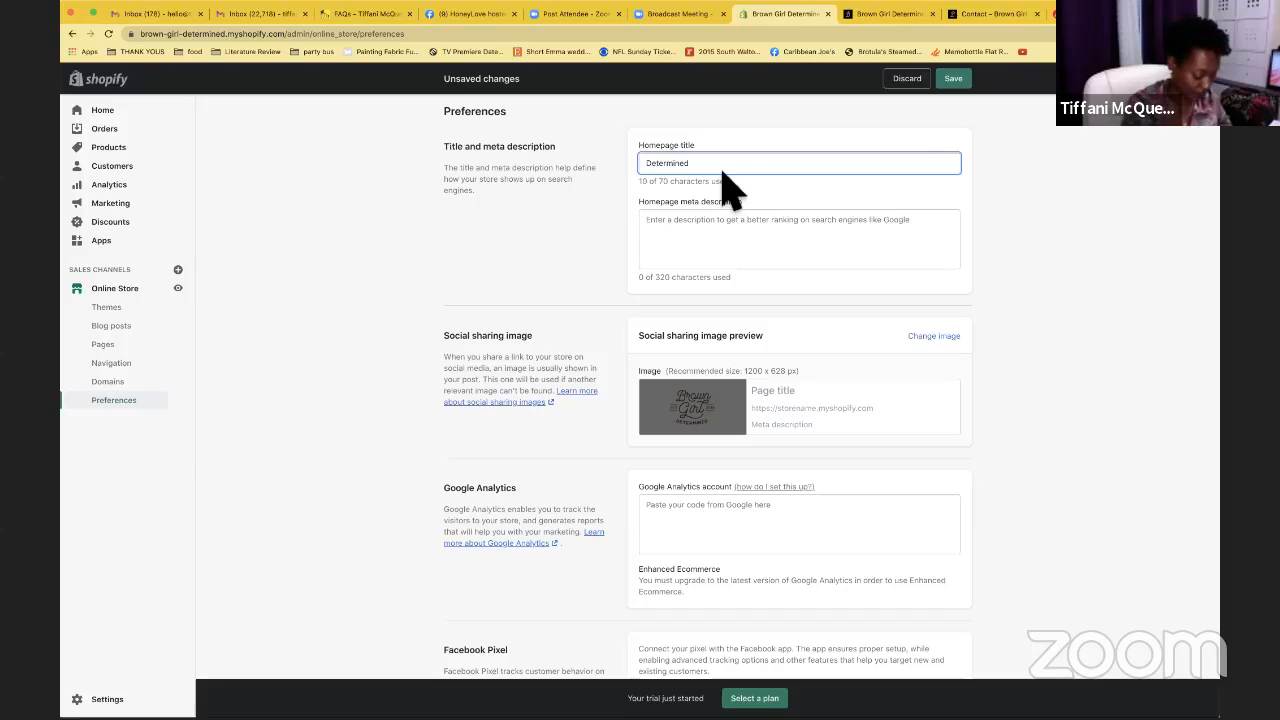
text(Brown Gi)
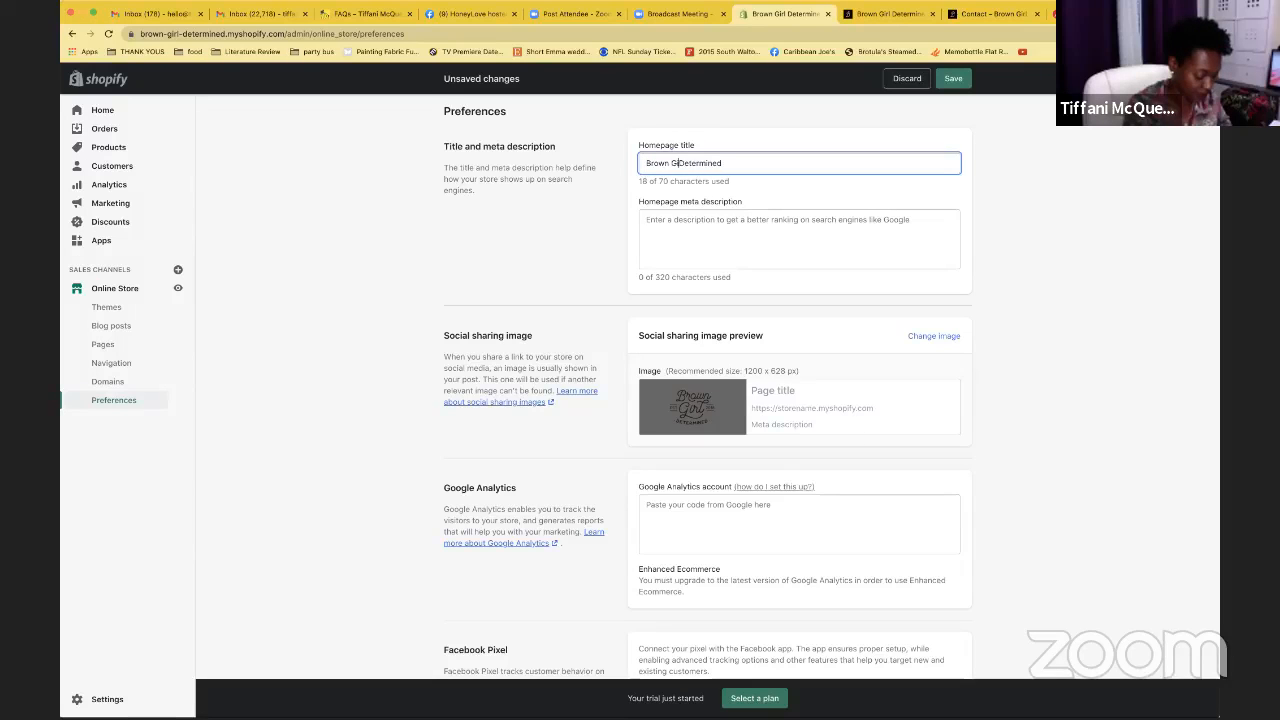
text(rl)
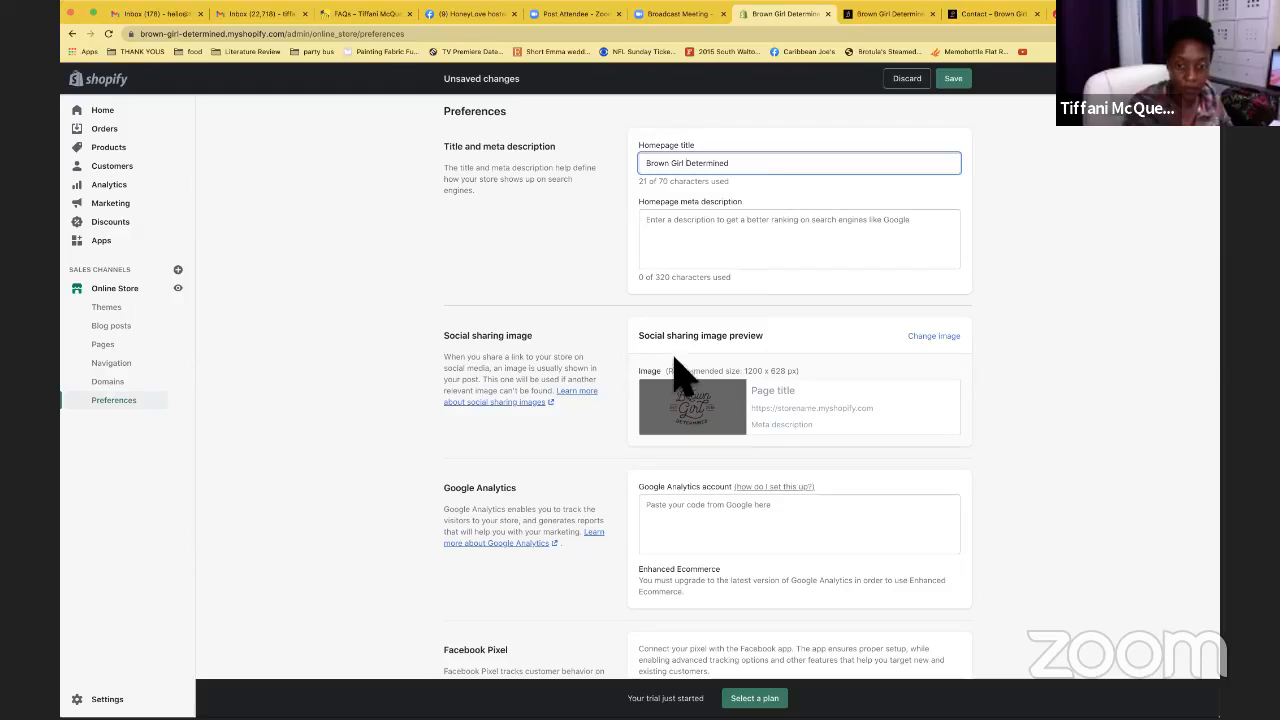
scroll(675, 360, down, 2)
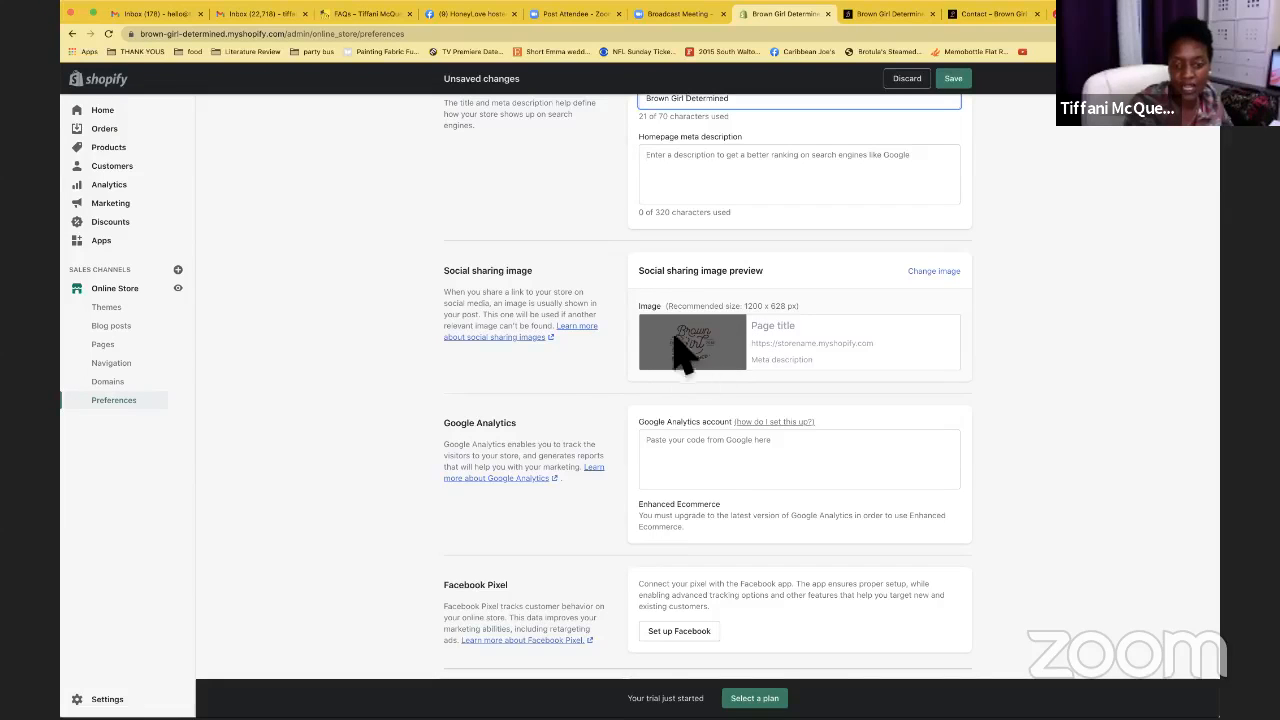
click(940, 282)
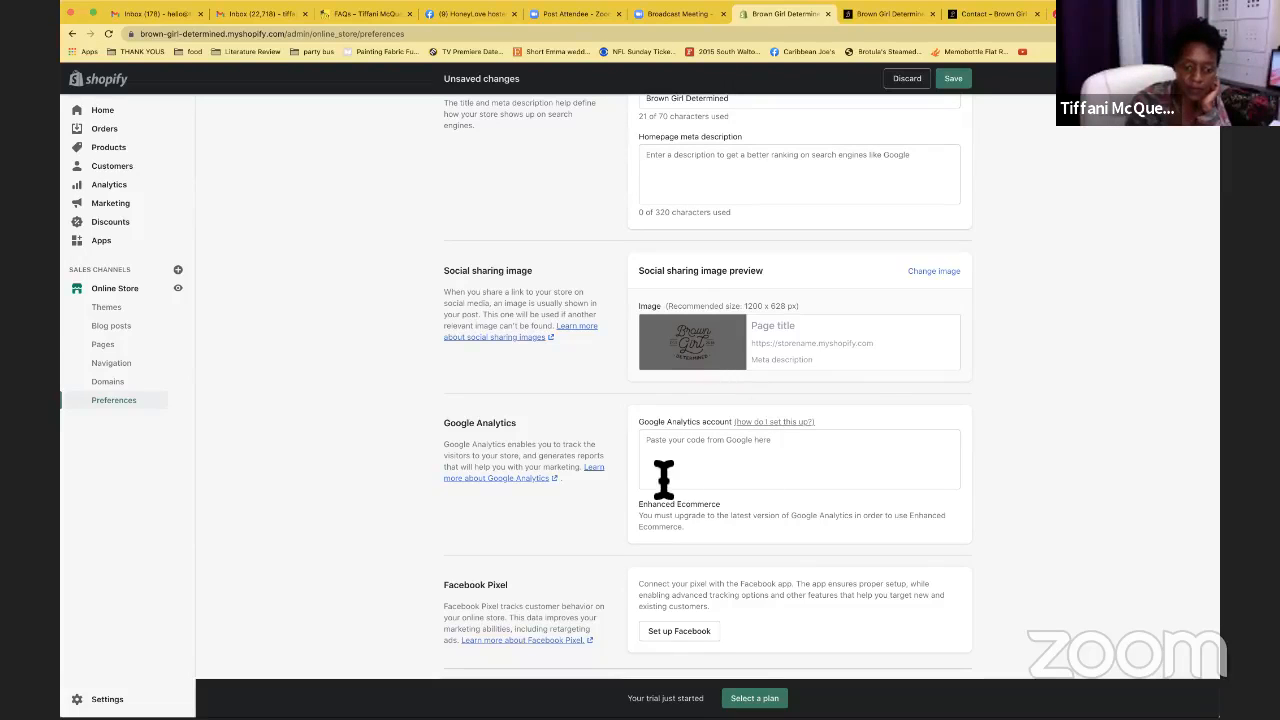
Save the 'Brown Girl Determined' homepage title and go to the Themes page showing Narrative
scroll(524, 453, down, 2)
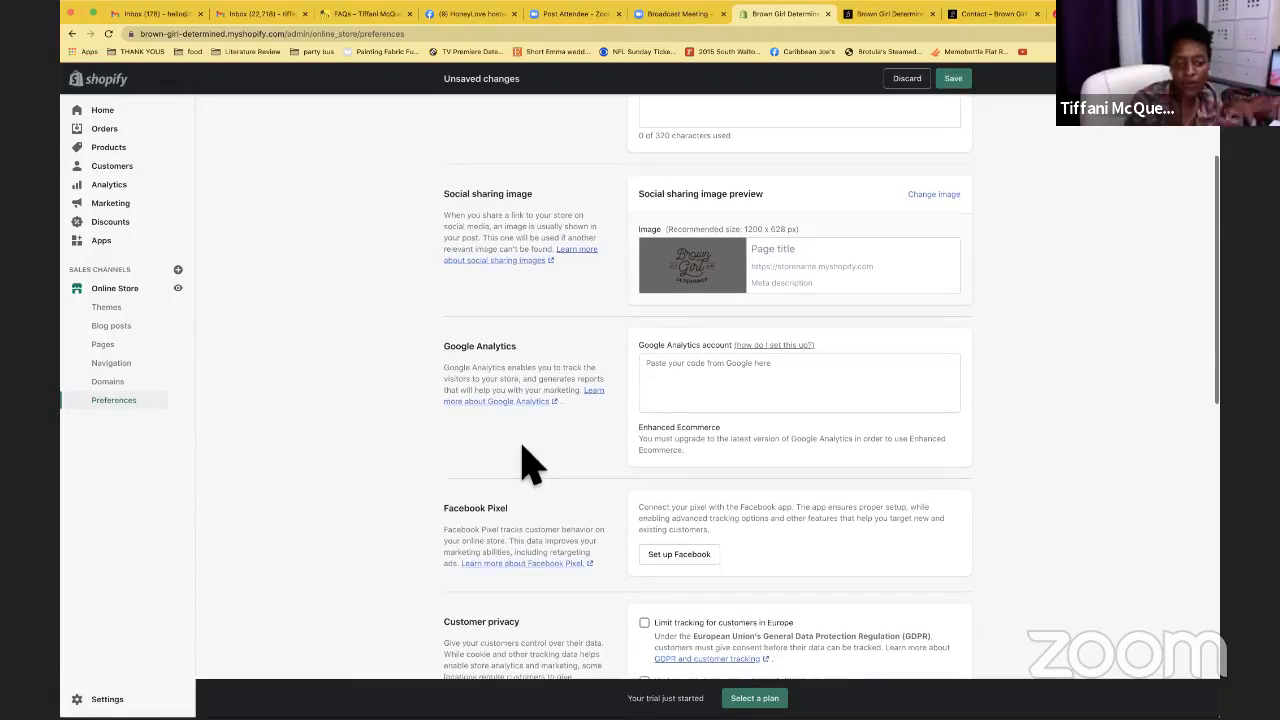
scroll(530, 462, down, 2)
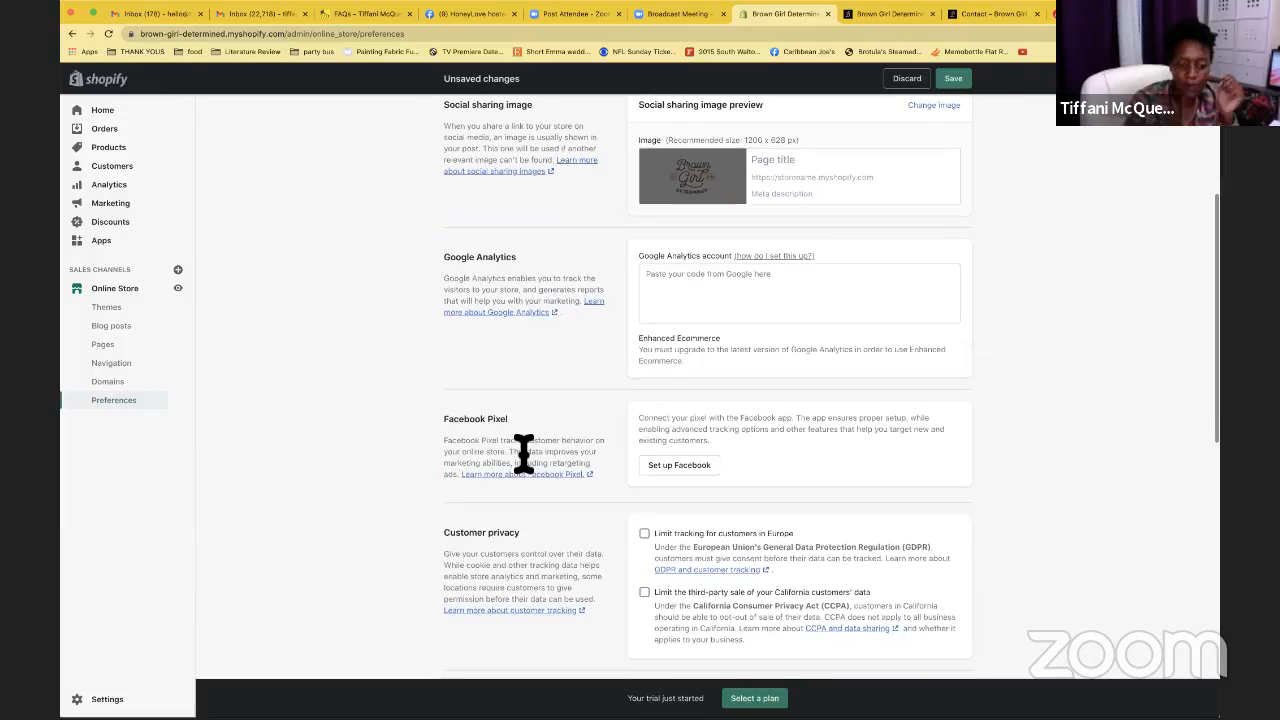
scroll(530, 462, down, 2)
scroll(530, 462, down, 3)
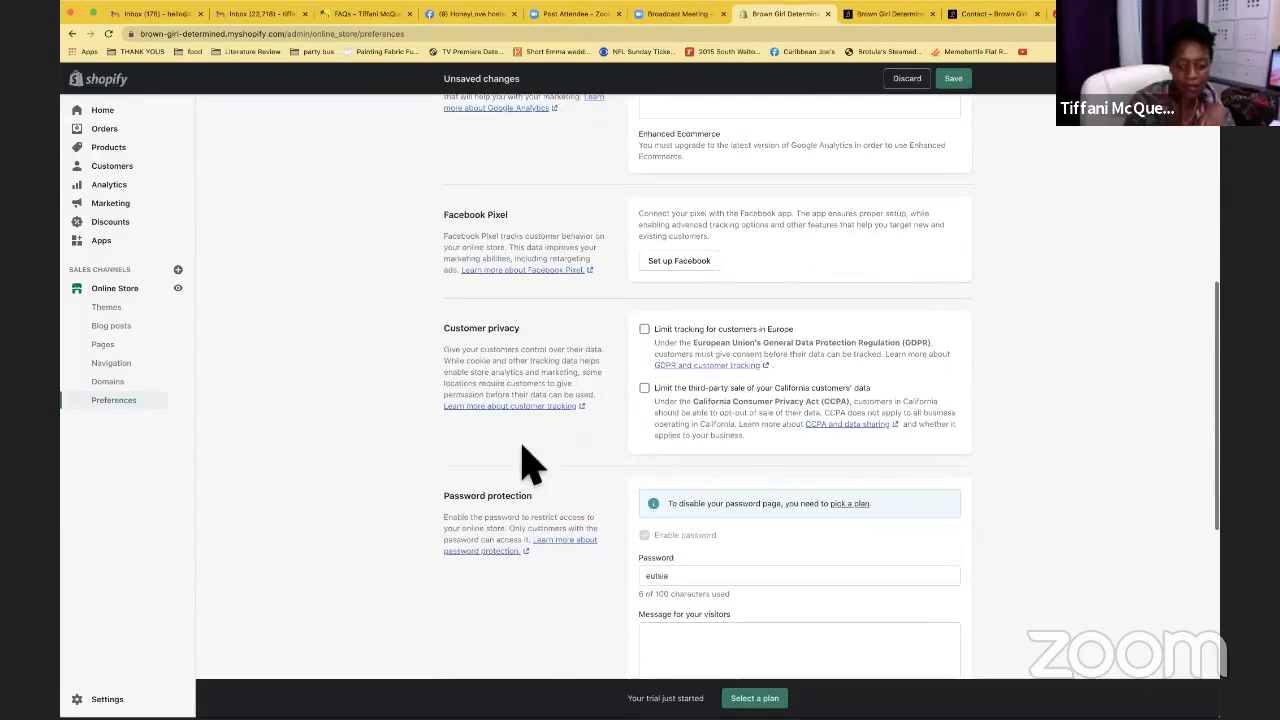
scroll(530, 462, up, 5)
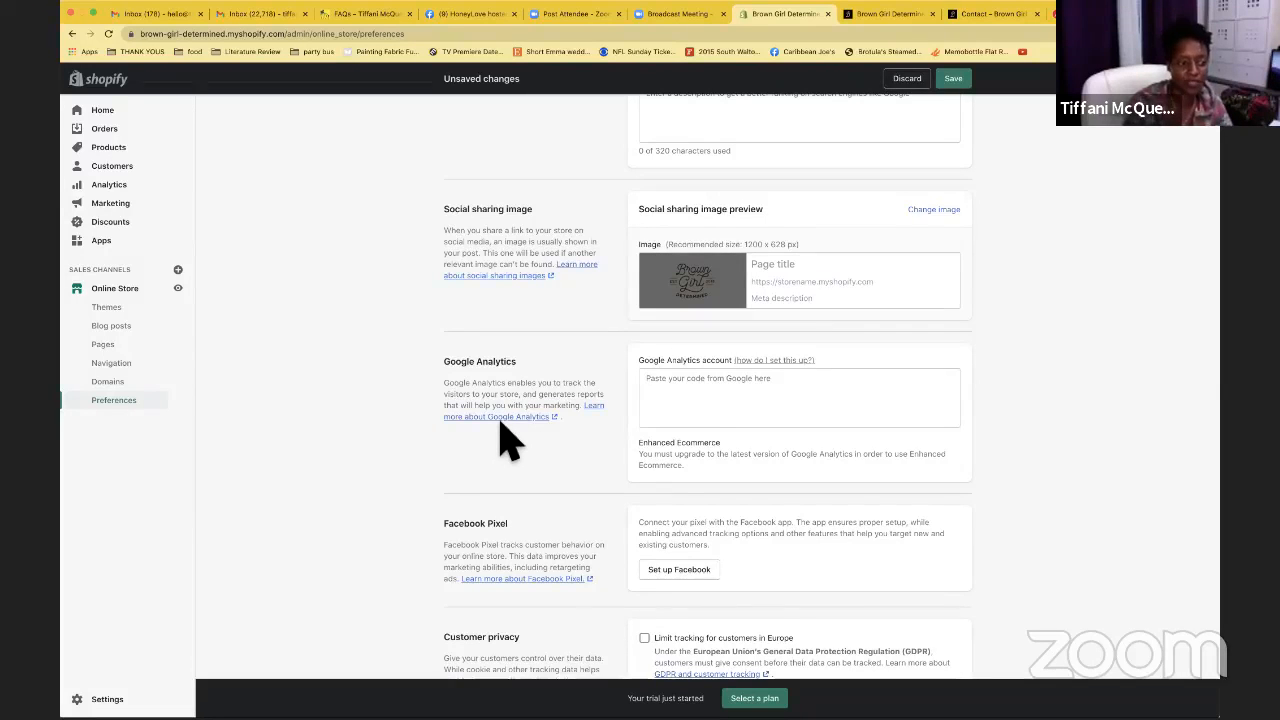
scroll(357, 200, up, 1)
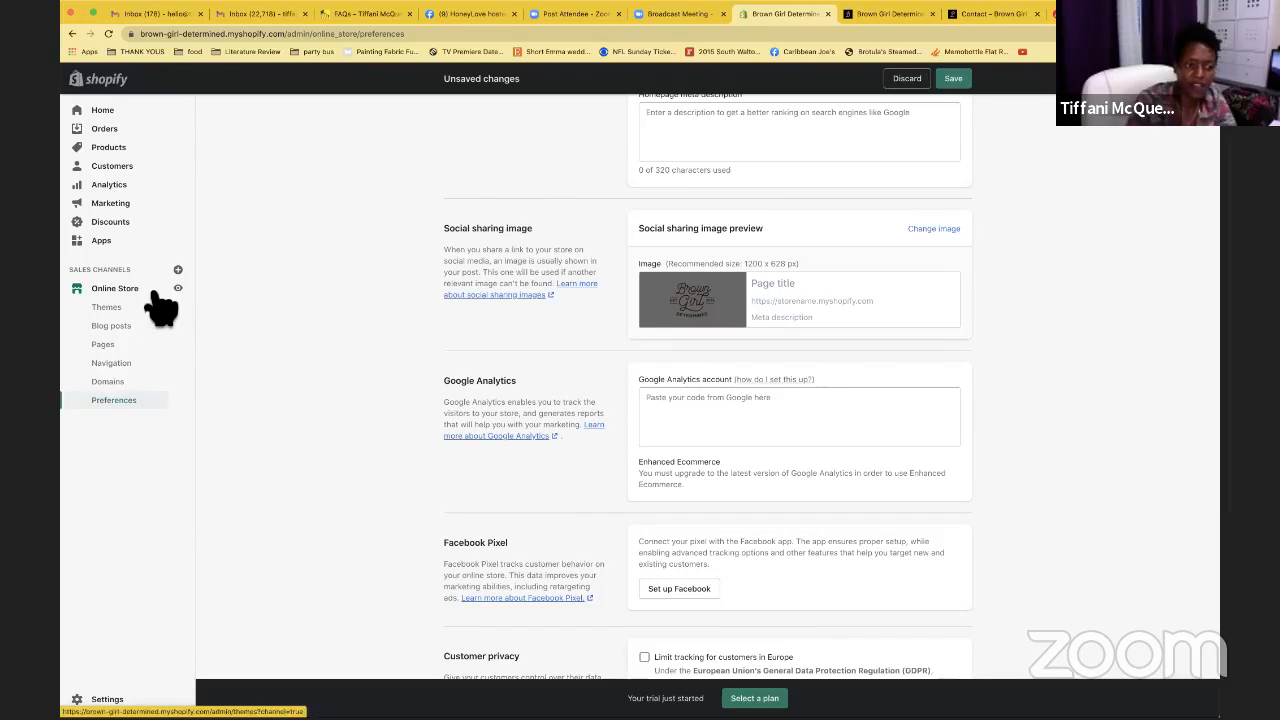
click(962, 82)
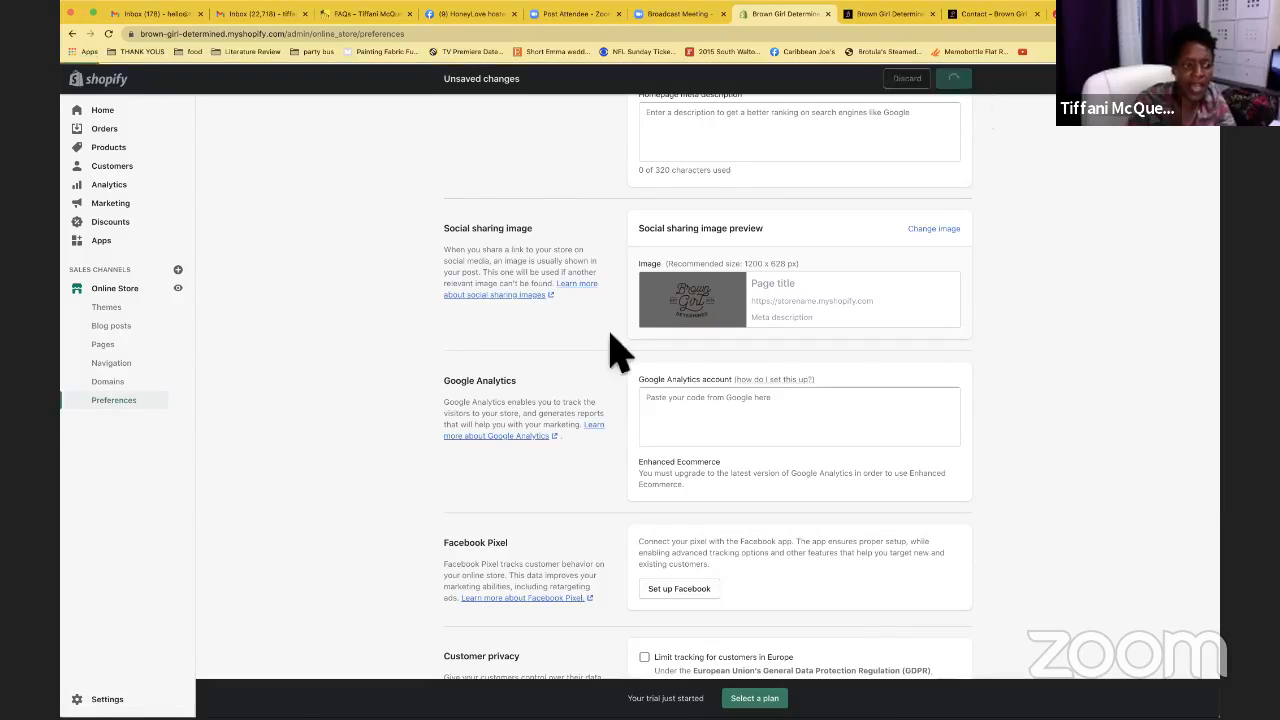
click(145, 310)
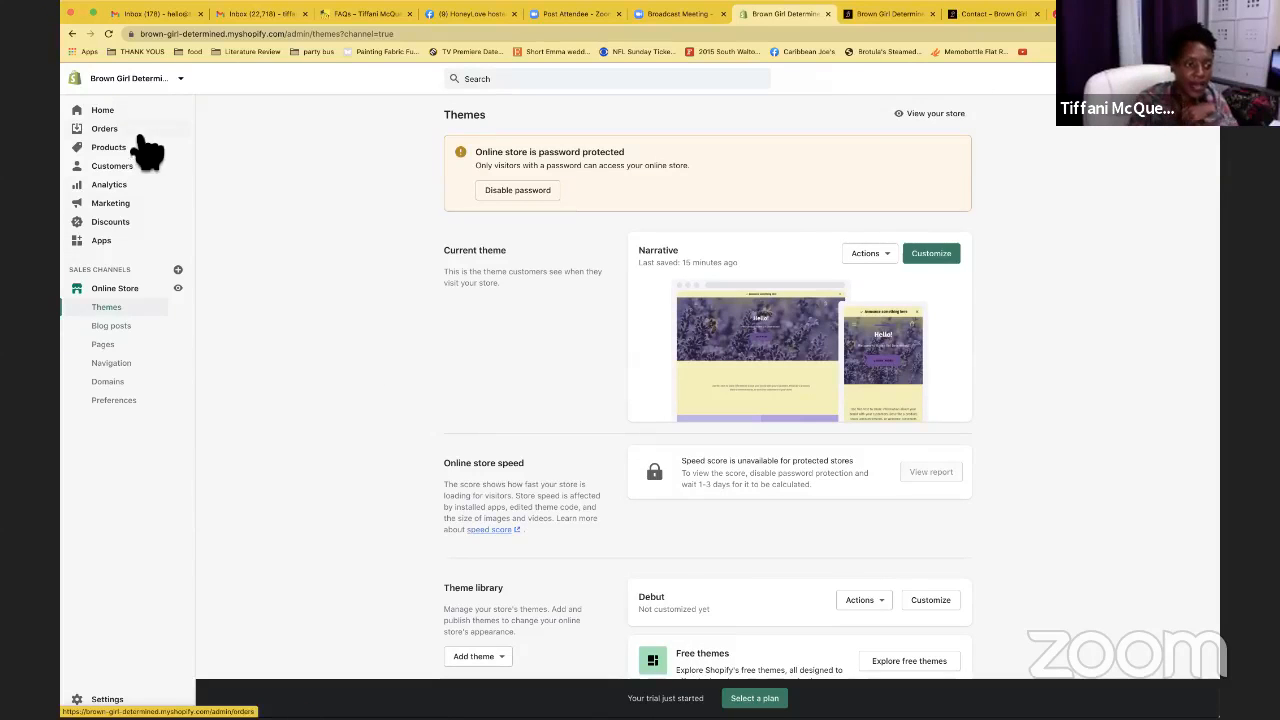
View the Orders page, then the empty All products list
click(138, 132)
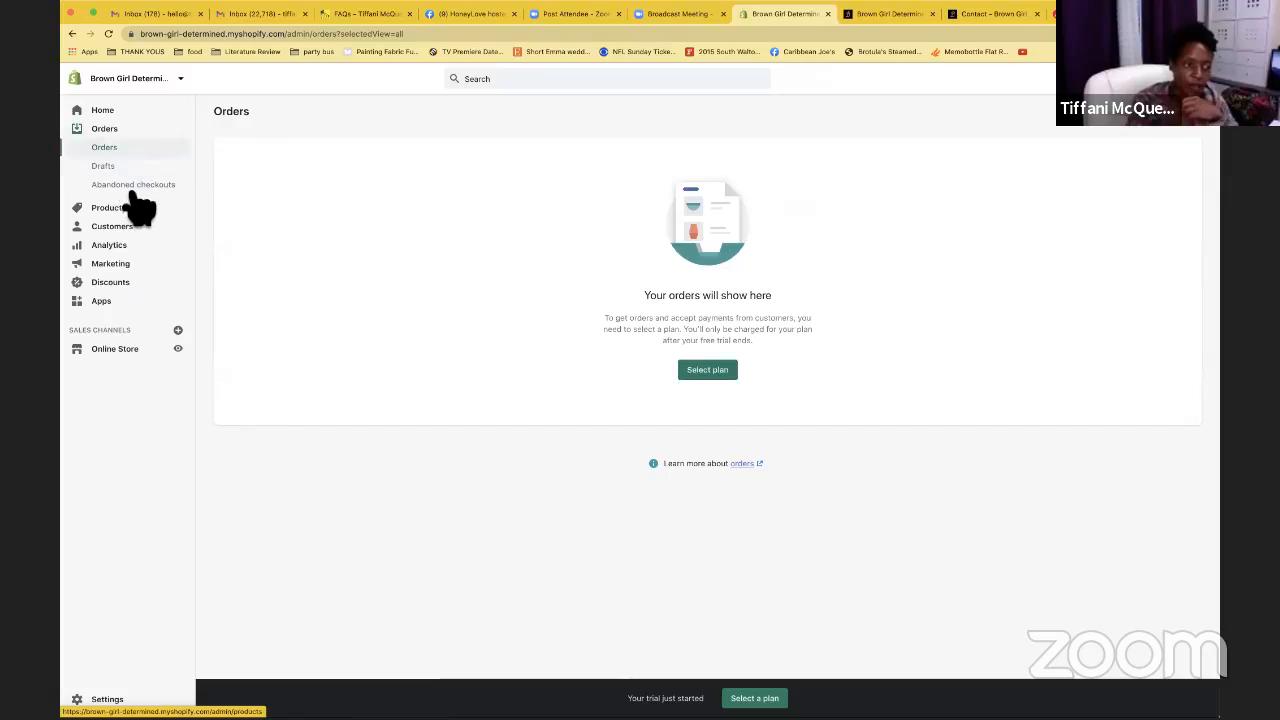
click(134, 210)
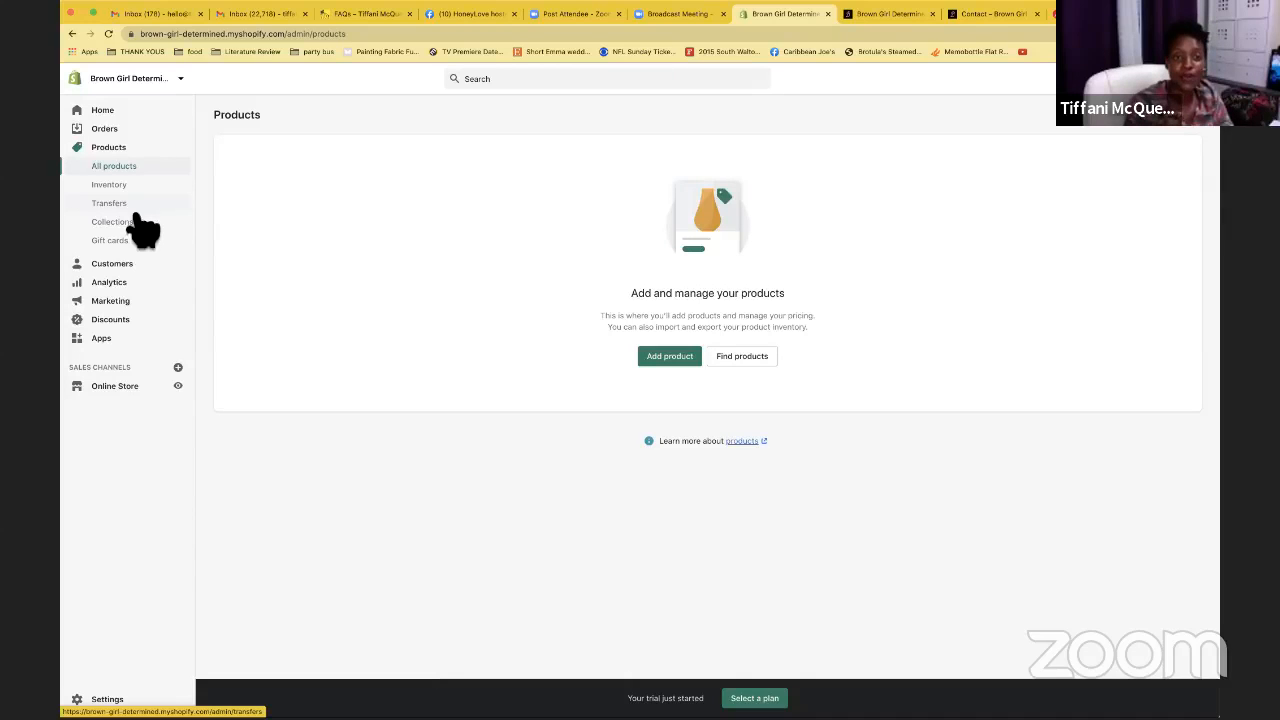
On shoptiffani.com, open COURSES and browse the four bundles priced $399, $299, $199 and $249
click(368, 14)
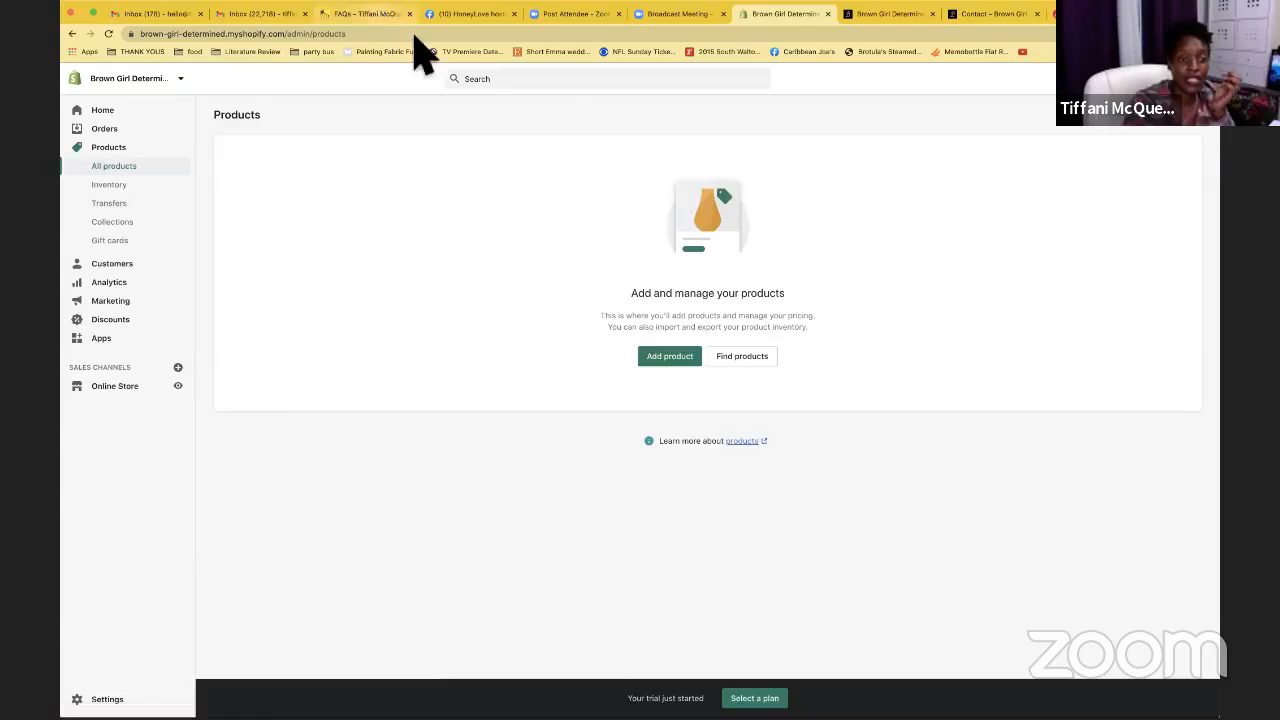
click(325, 123)
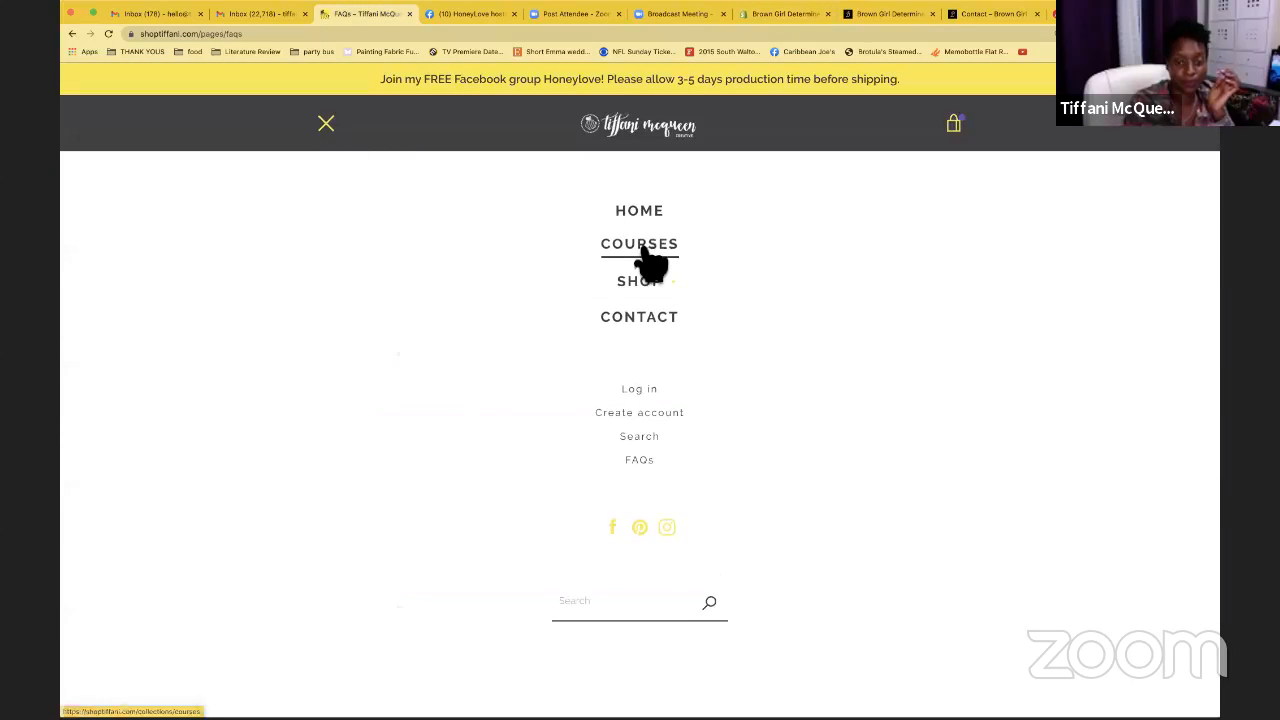
click(642, 250)
scroll(651, 263, down, 3)
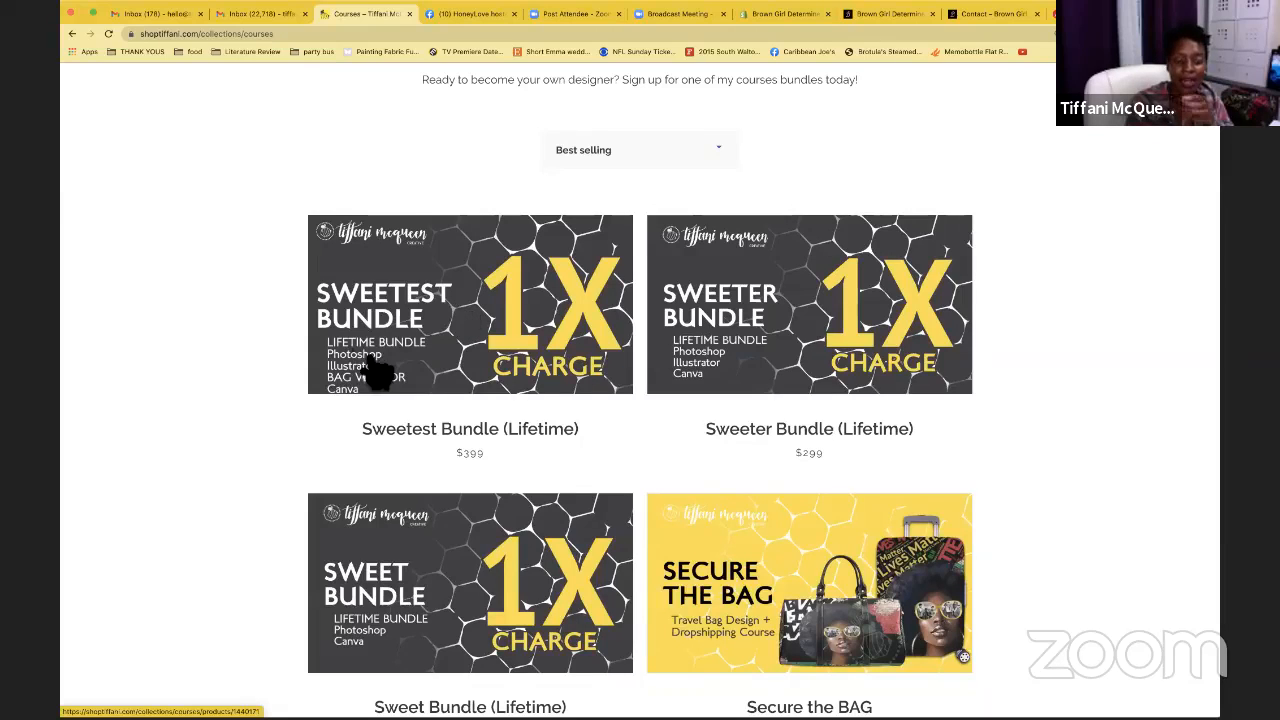
scroll(640, 366, down, 5)
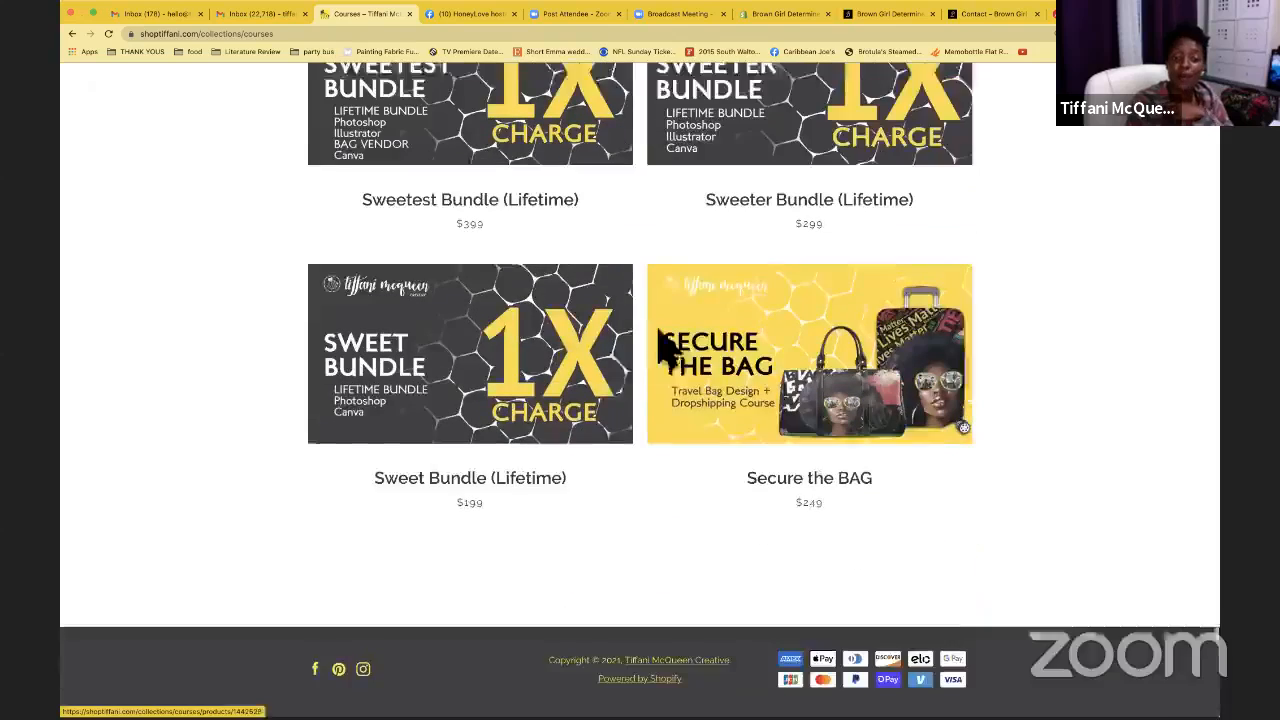
scroll(533, 400, up, 2)
scroll(533, 400, up, 2)
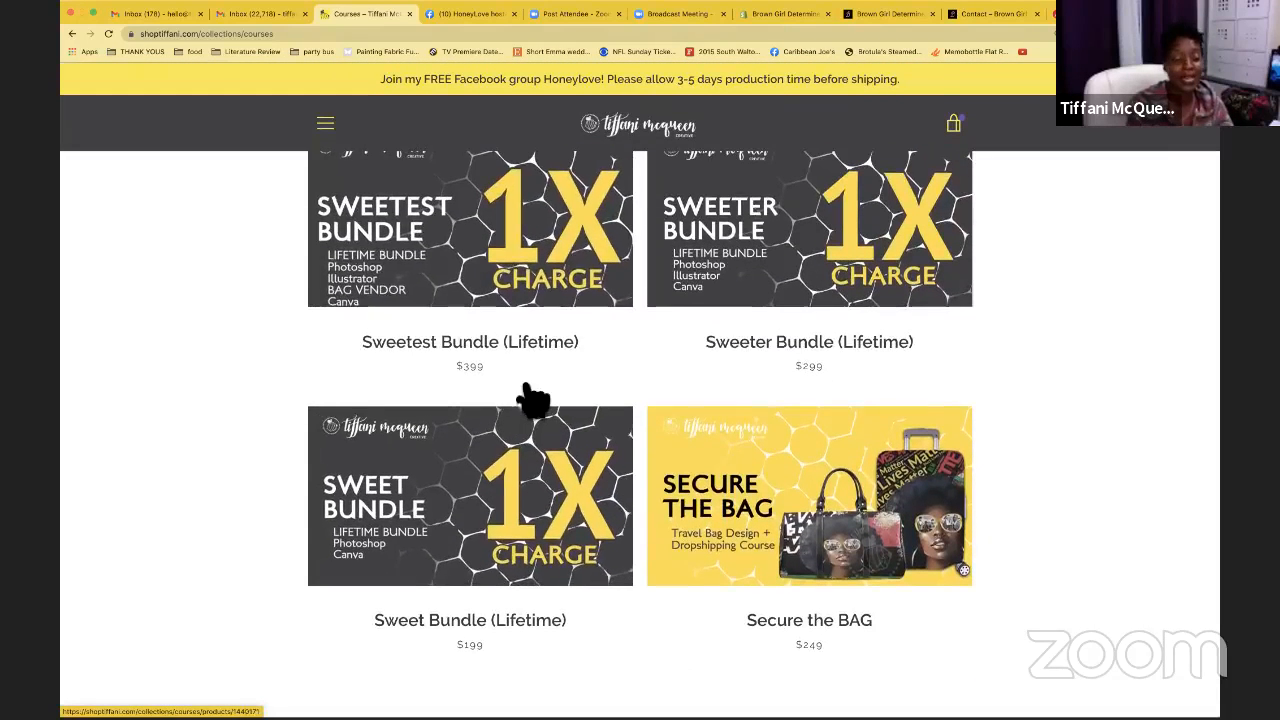